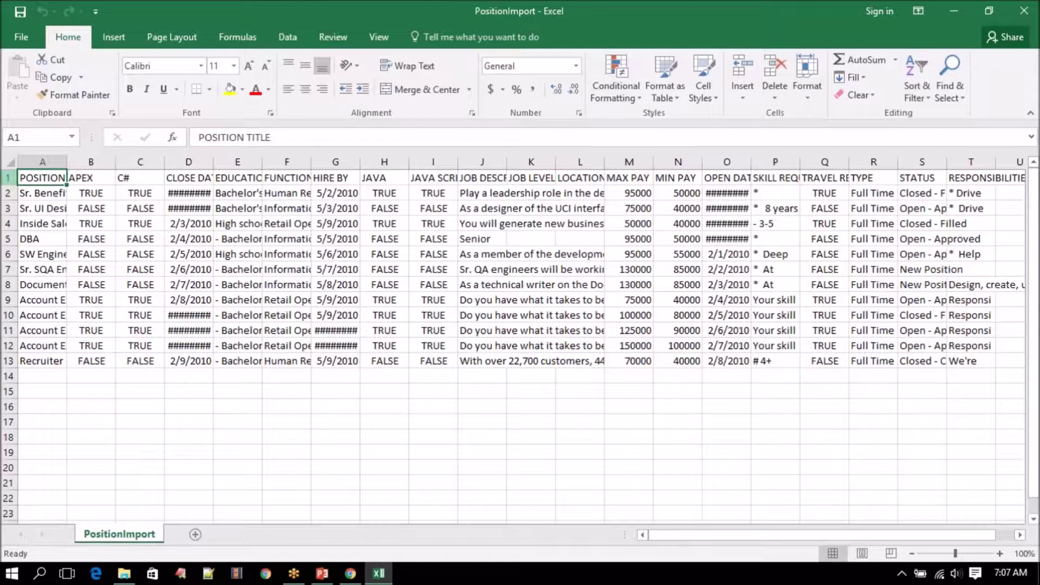
- Bold the header row of the PositionImport sheet and widen column A to show the full position titles
click(988, 161)
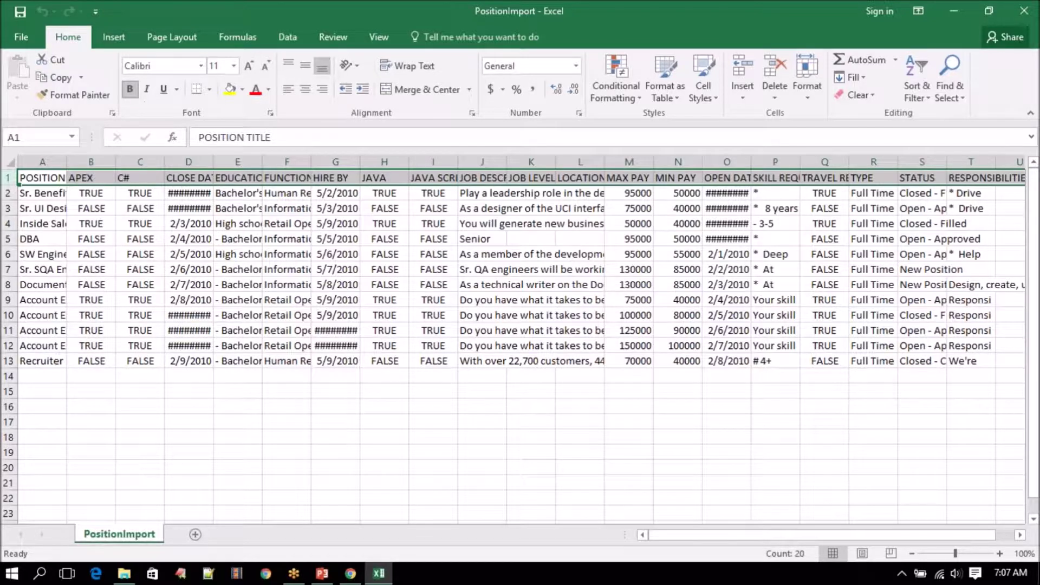
click(130, 90)
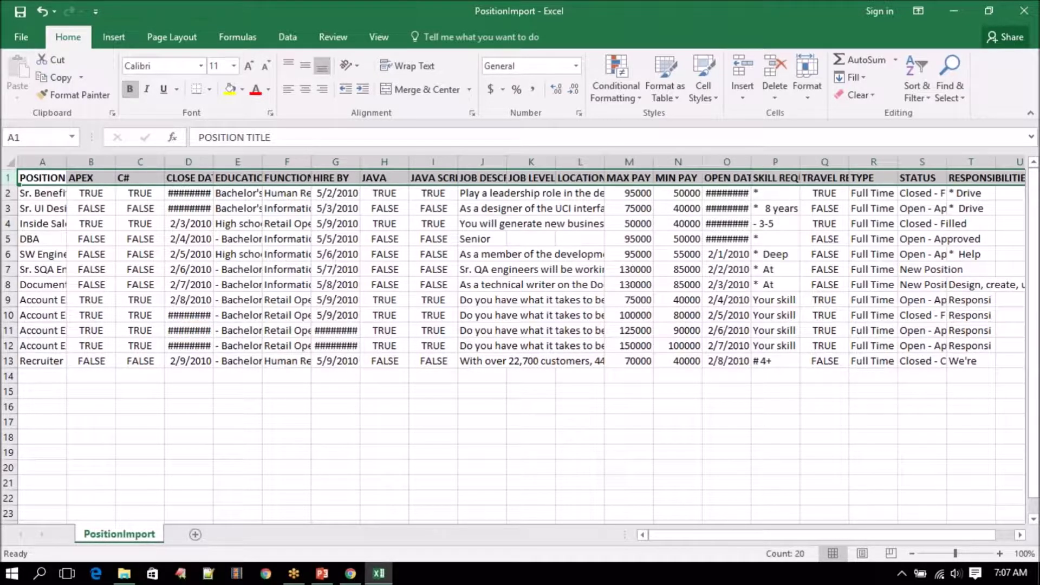
drag(66, 162, 187, 163)
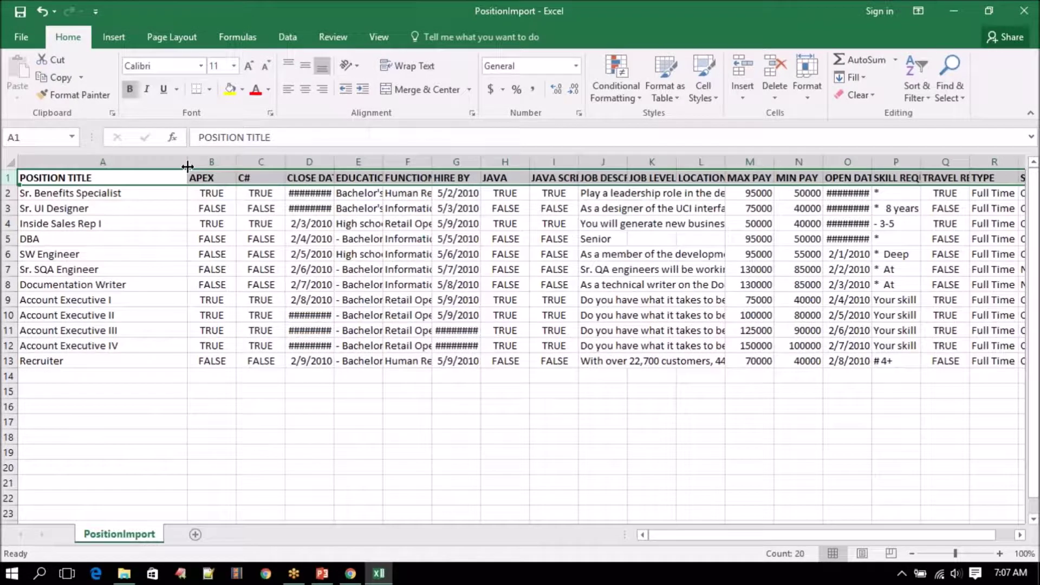
- Copy the title Account Executive I from cell A9, switch to Salesforce in Chrome, and search for it
click(73, 296)
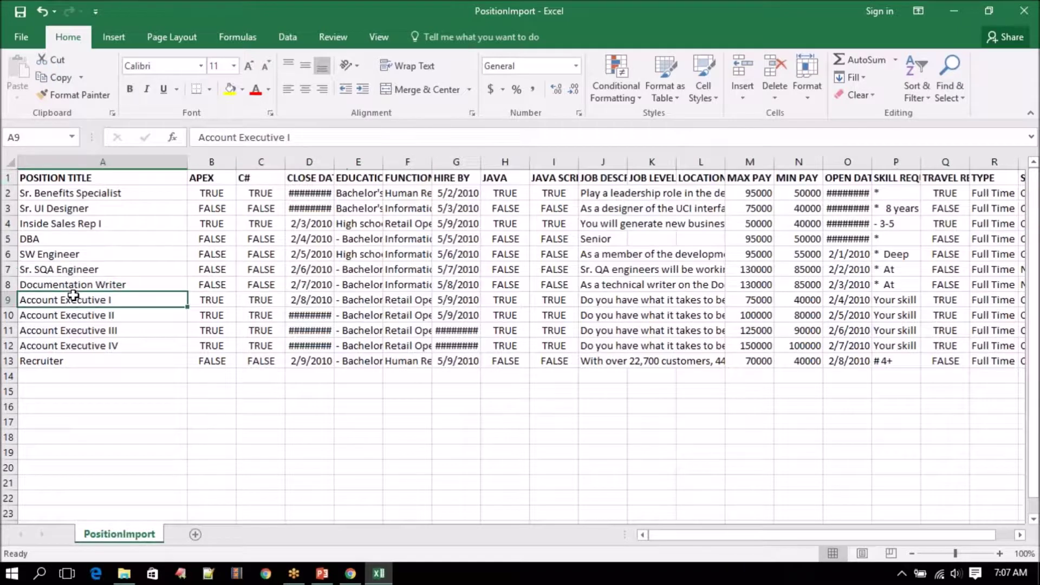
key(ctrl+c)
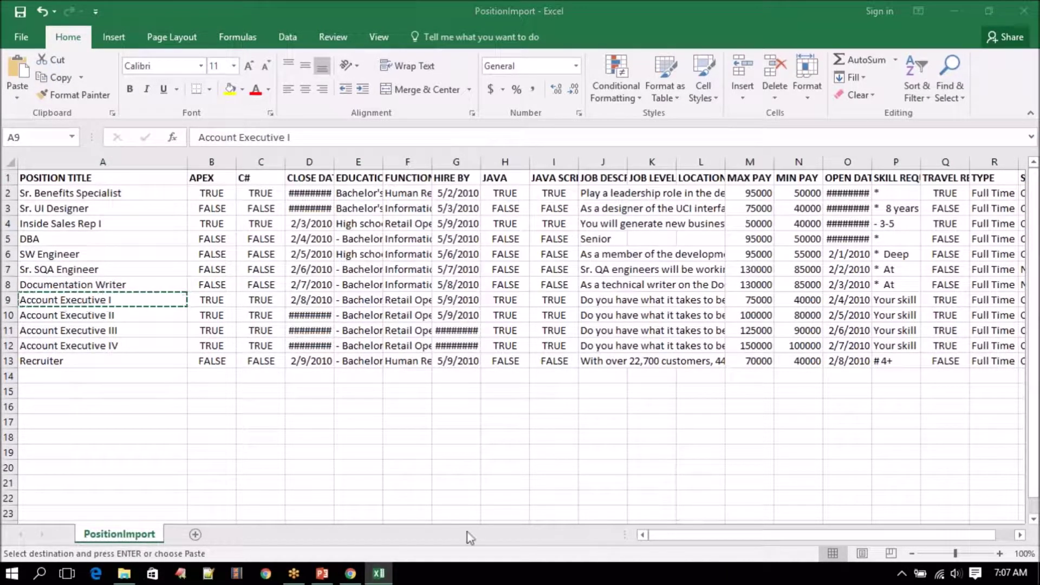
click(351, 574)
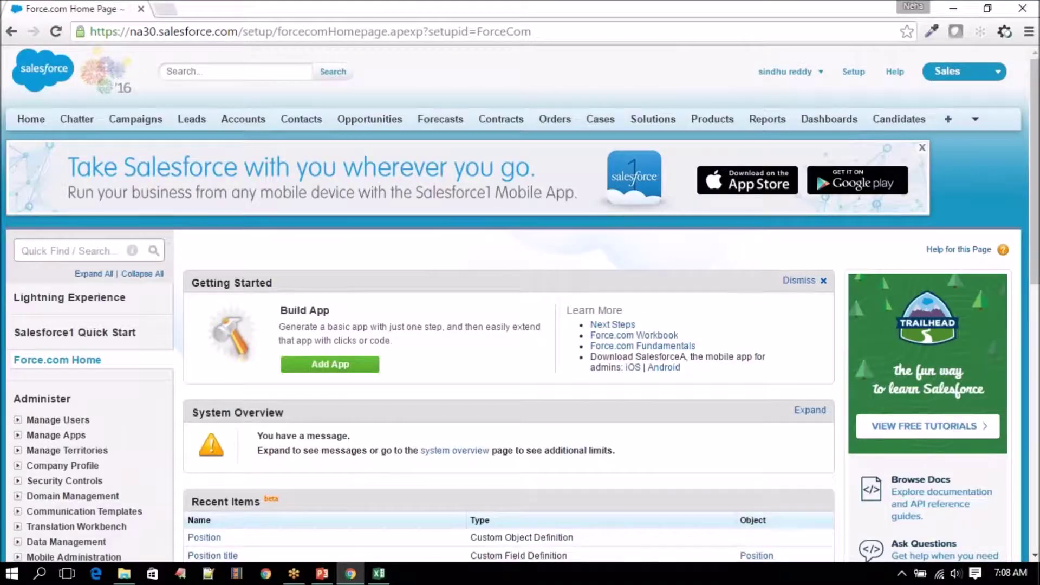
click(228, 72)
key(ctrl+v)
click(335, 75)
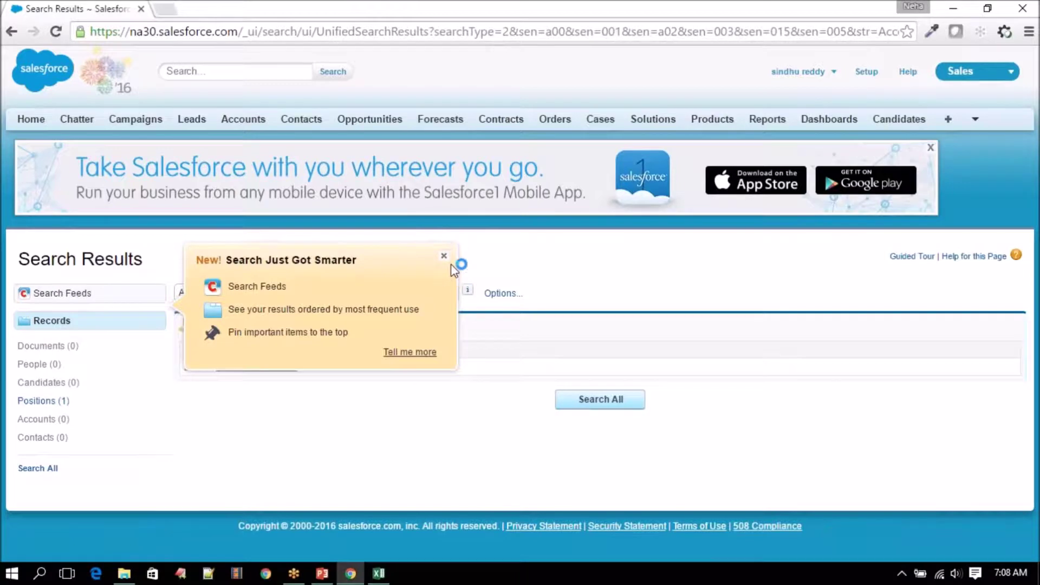
- Dismiss the search tip, open the Account Executive I position, and review its details, compensation, required languages and description
click(445, 258)
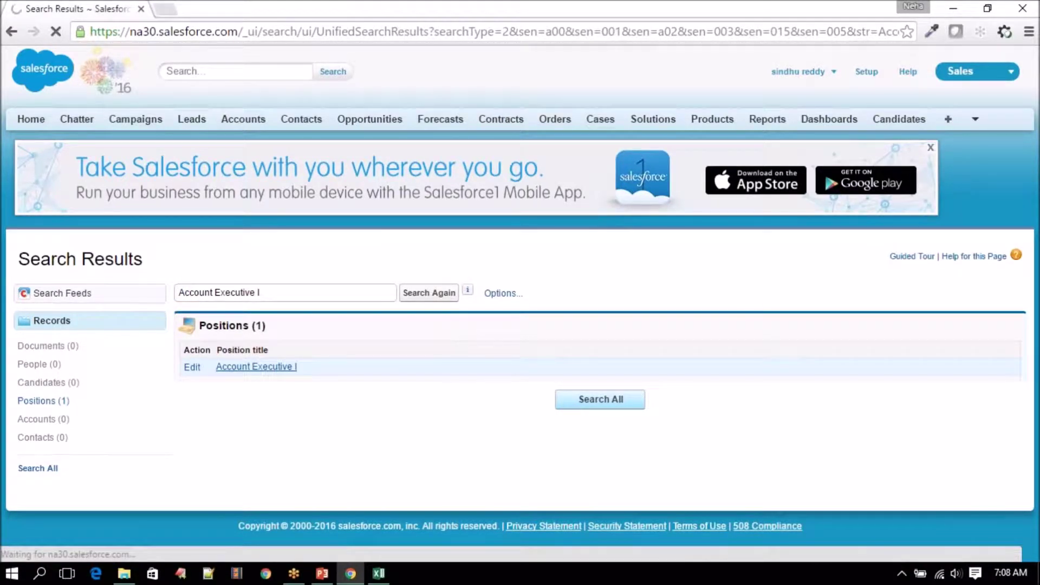
click(256, 366)
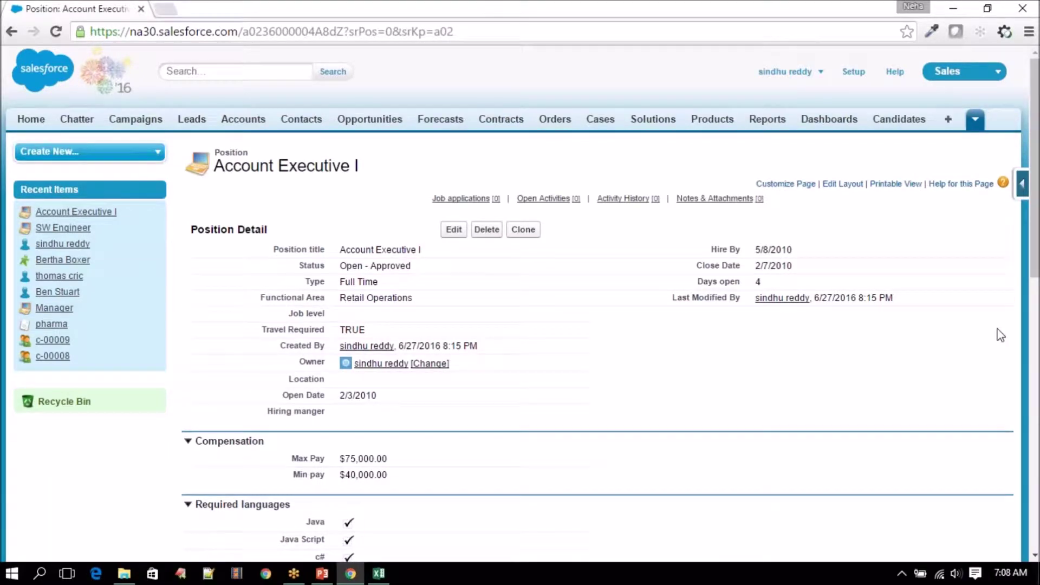
scroll(591, 341, down, 3)
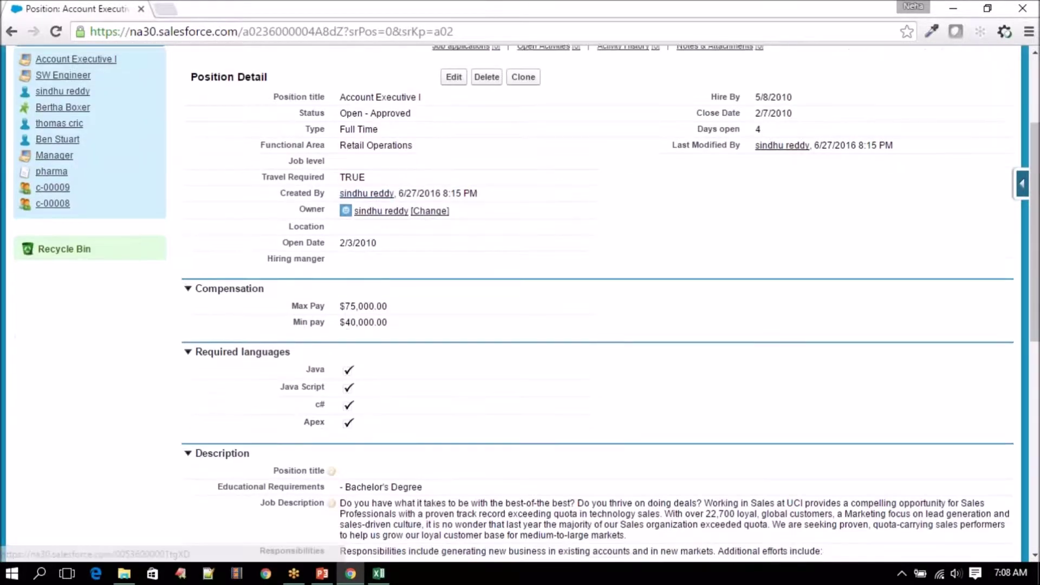
scroll(591, 341, down, 3)
scroll(590, 342, down, 3)
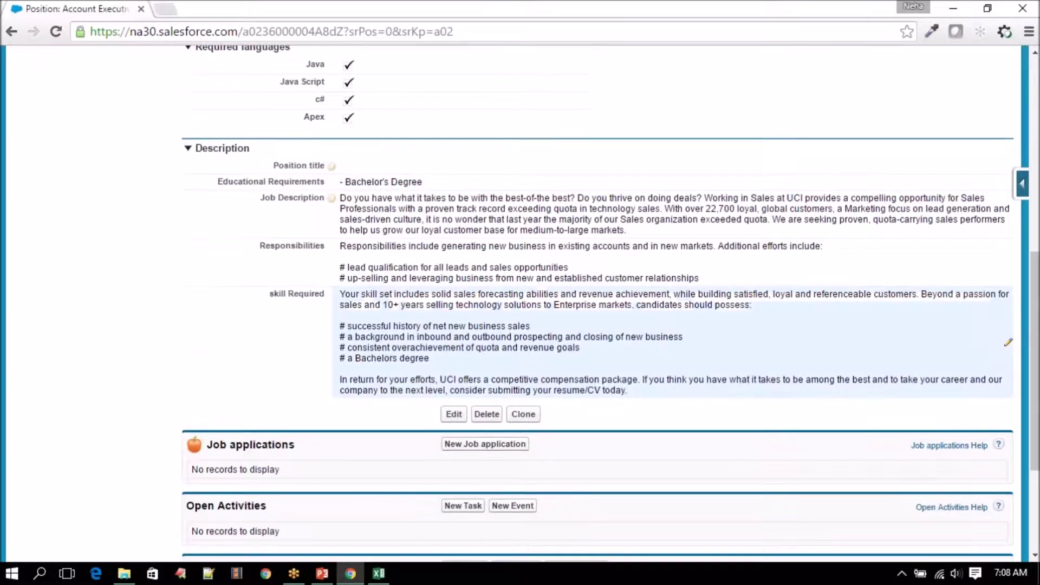
scroll(1007, 343, up, 6)
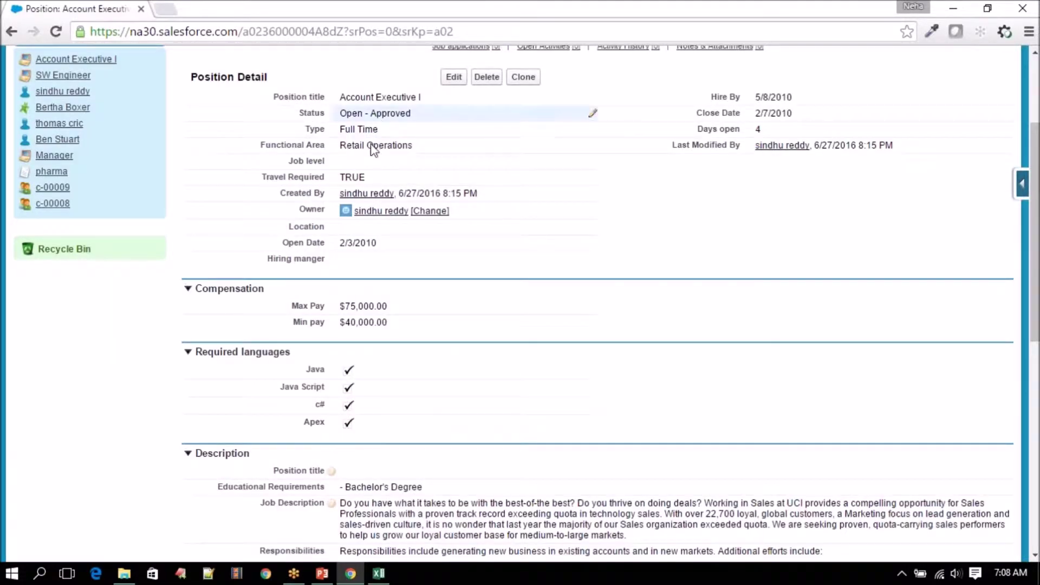
scroll(406, 362, down, 5)
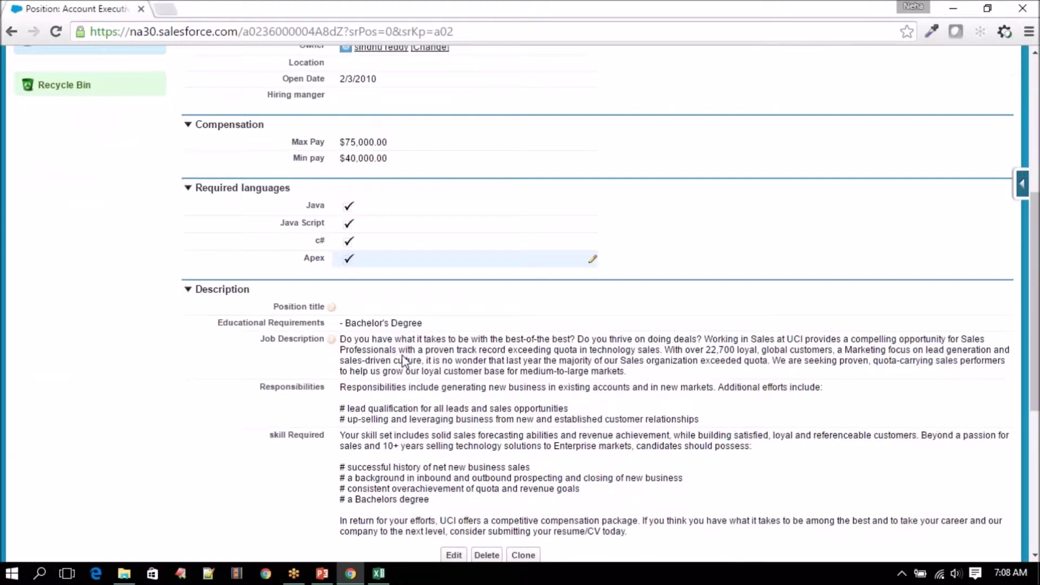
scroll(450, 375, down, 2)
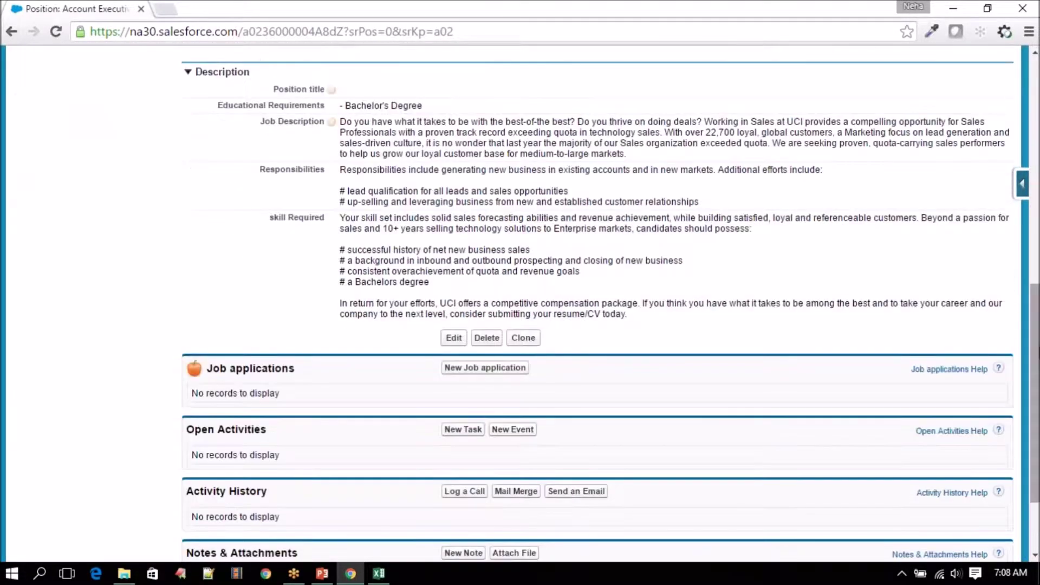
- Compare the Account Executive I row in the Excel workbook with the Salesforce record, checking its Travel Required and Hiring manger fields
click(379, 573)
click(220, 302)
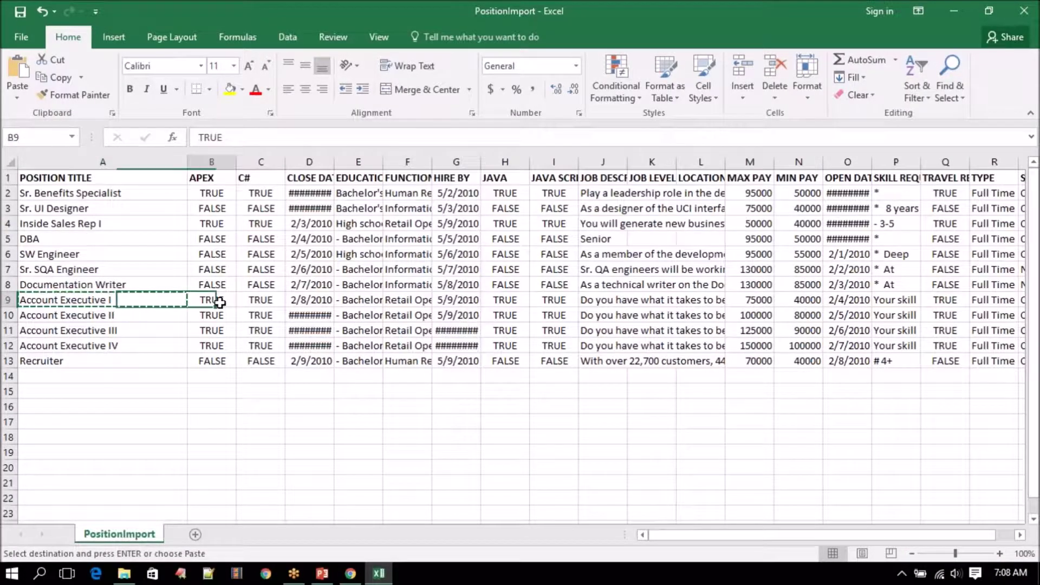
click(379, 573)
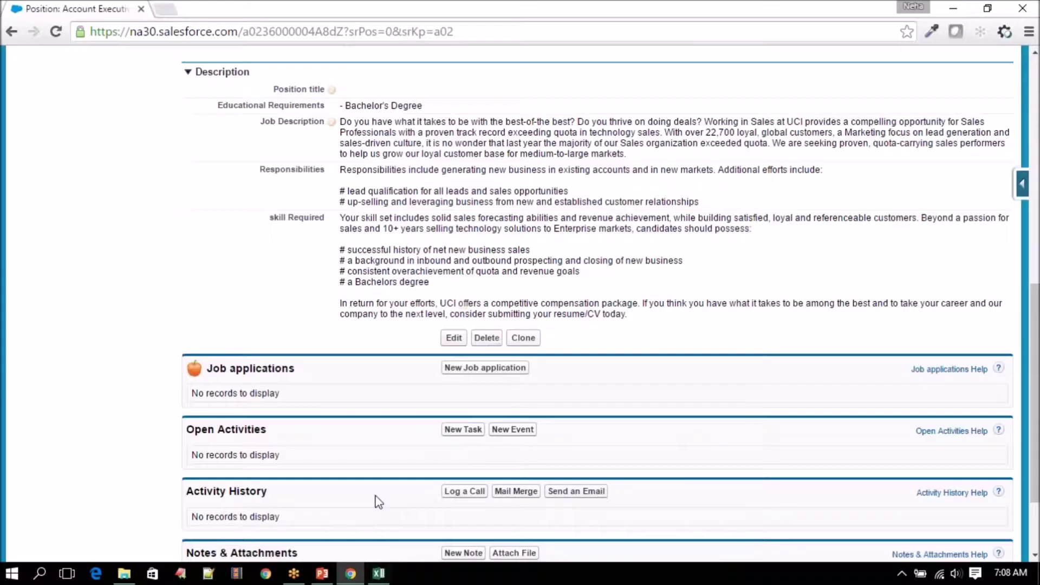
scroll(381, 460, up, 9)
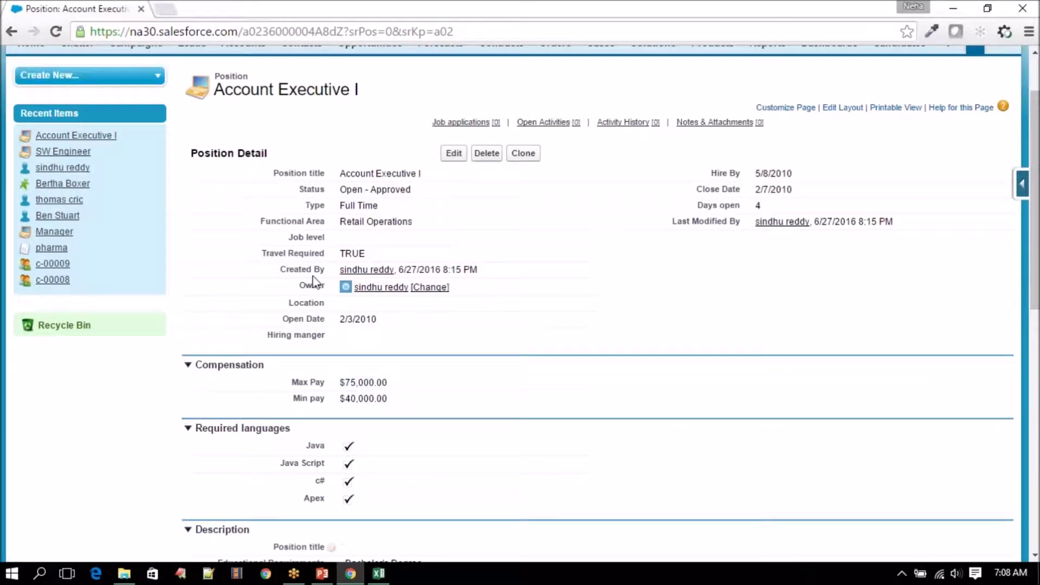
double_click(382, 255)
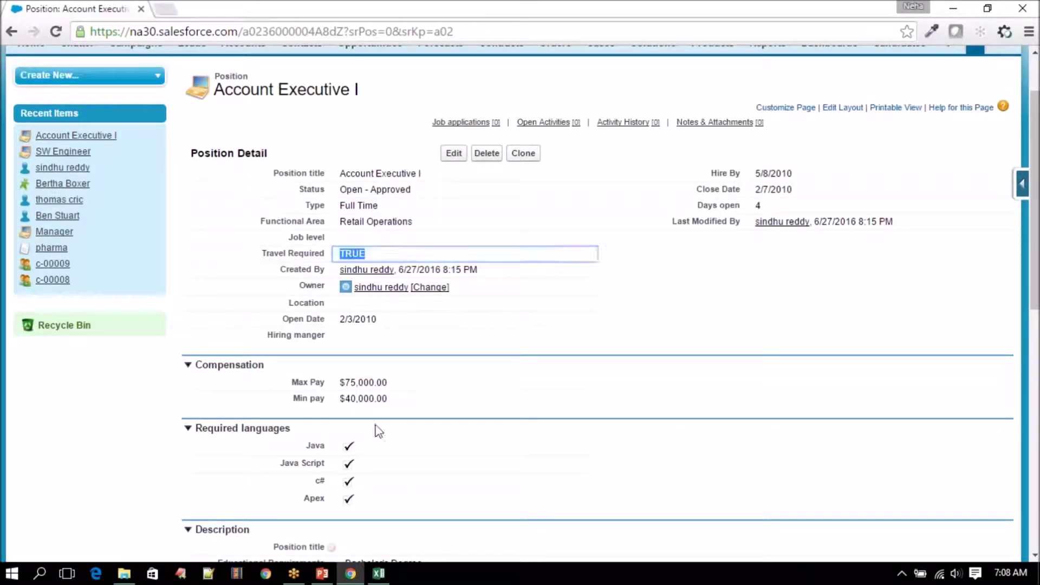
scroll(352, 436, down, 1)
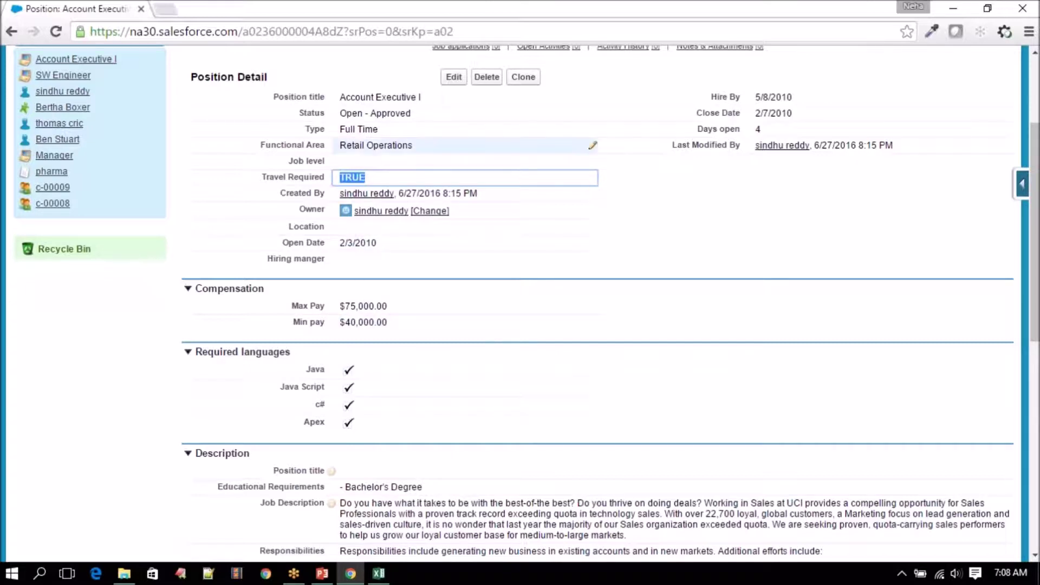
click(1032, 346)
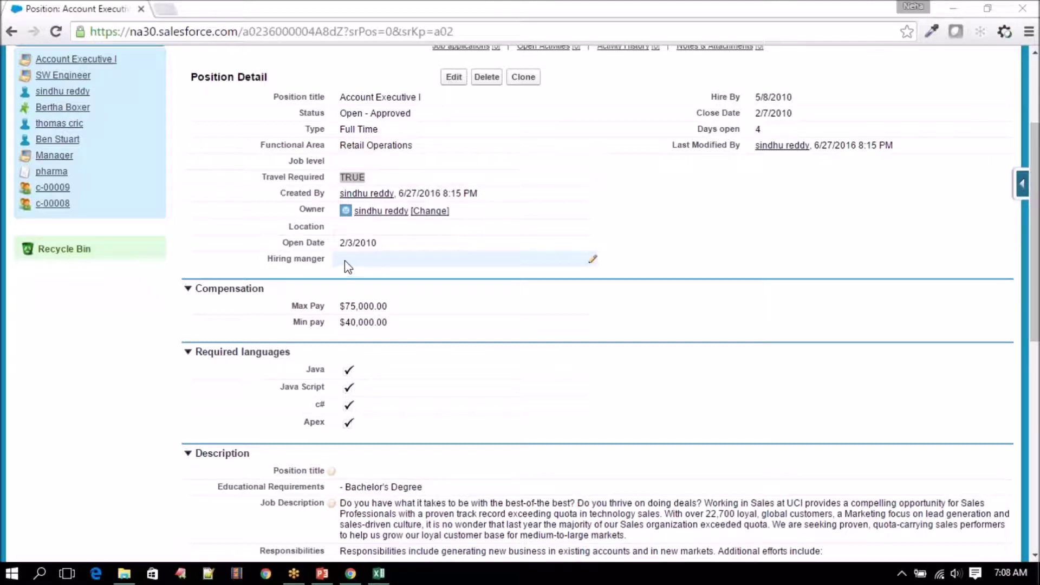
drag(270, 258, 325, 259)
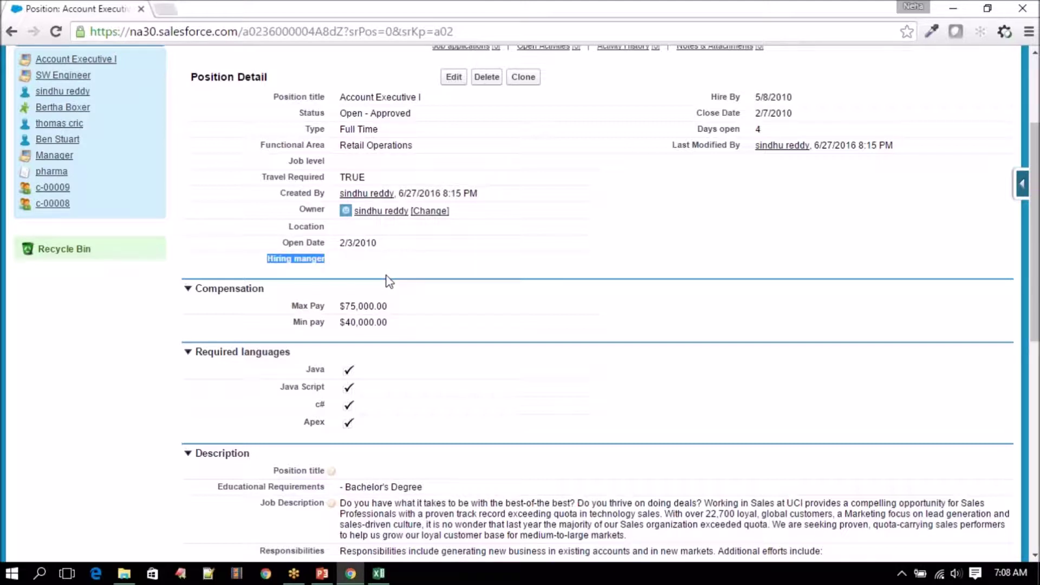
- Switch to the PositionImport workbook, review the position titles in A2:A13, and return to the Salesforce record
click(378, 573)
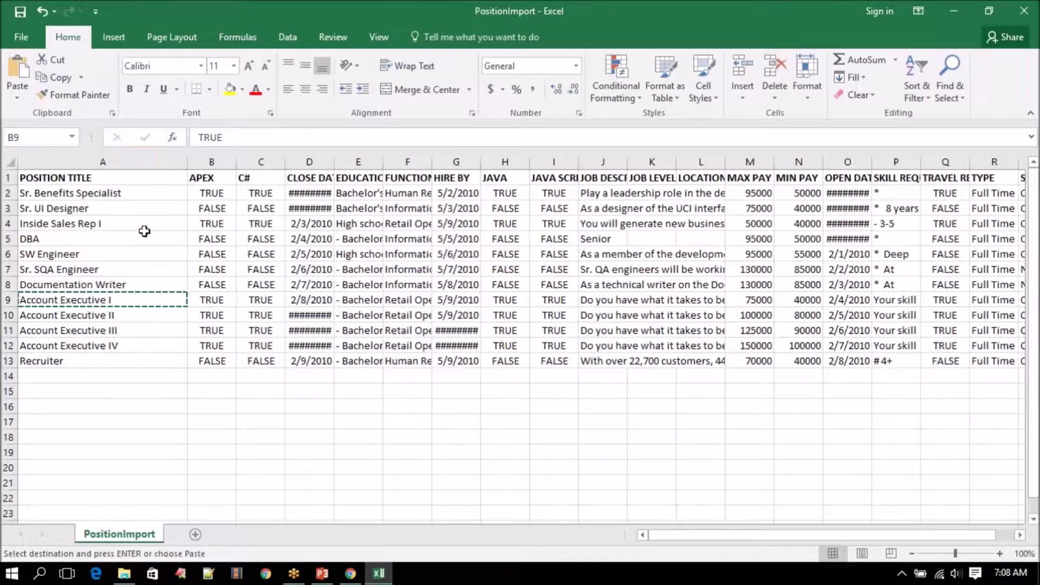
drag(93, 194, 72, 358)
click(378, 575)
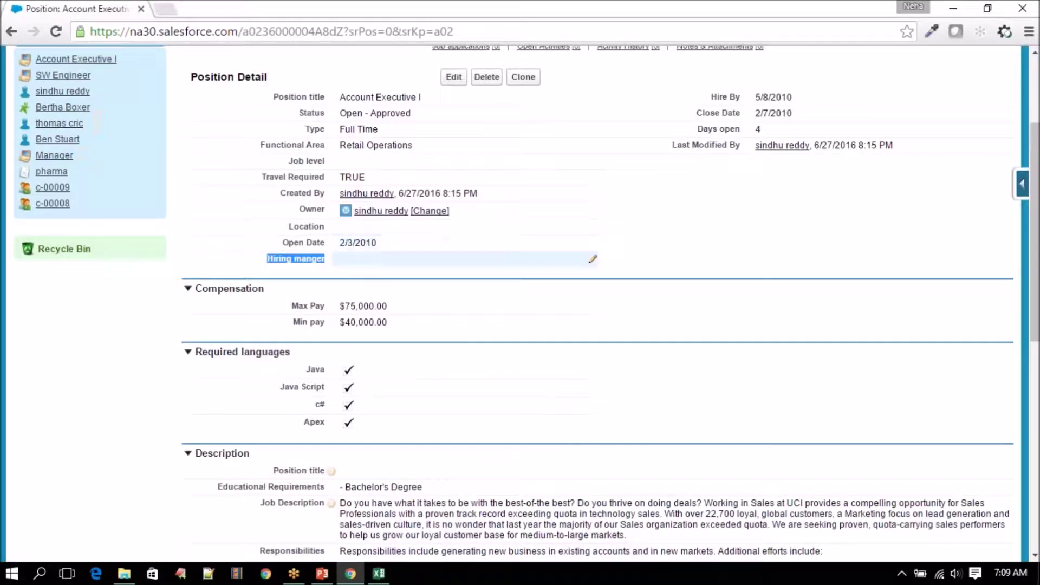
- Open the Hiring manger field for editing and view its user lookup, closing it without choosing a user
double_click(371, 265)
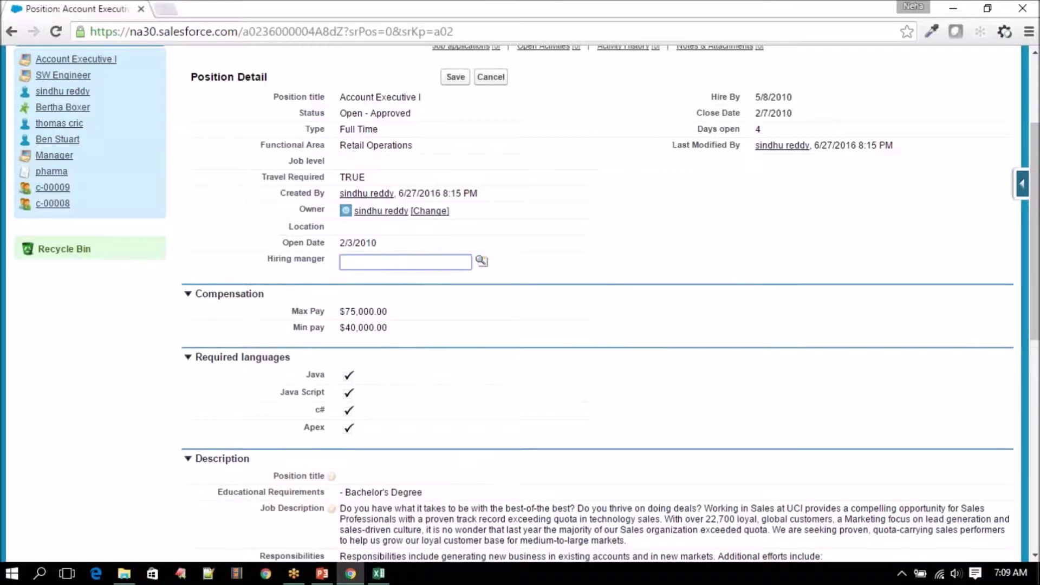
click(478, 260)
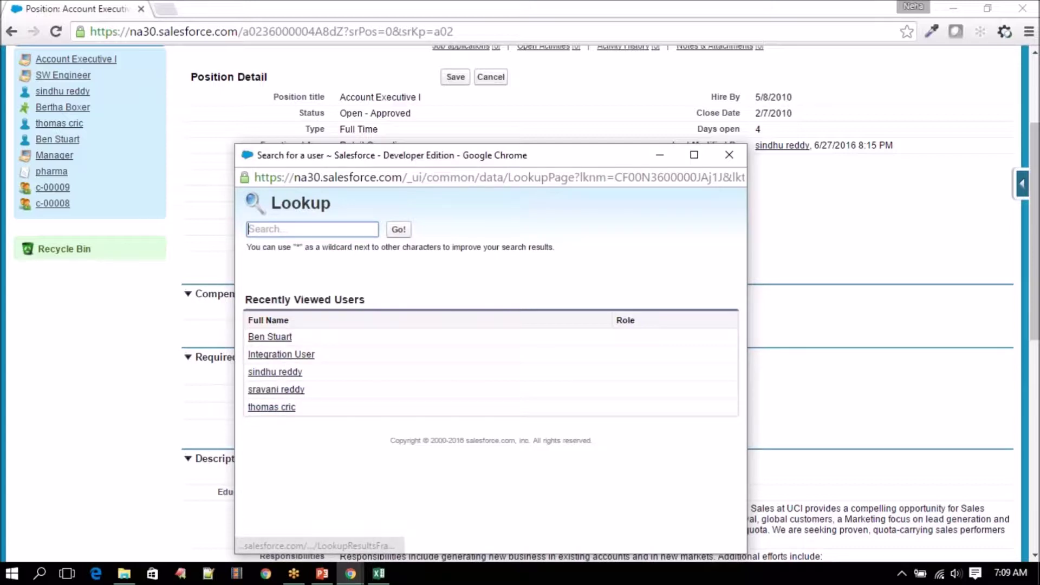
click(722, 166)
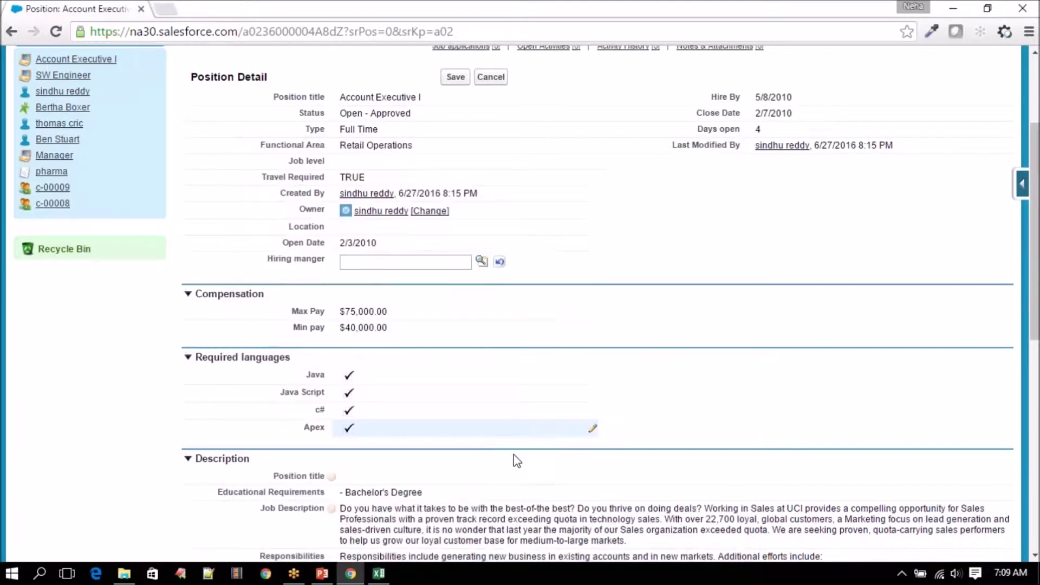
mouse_move(379, 573)
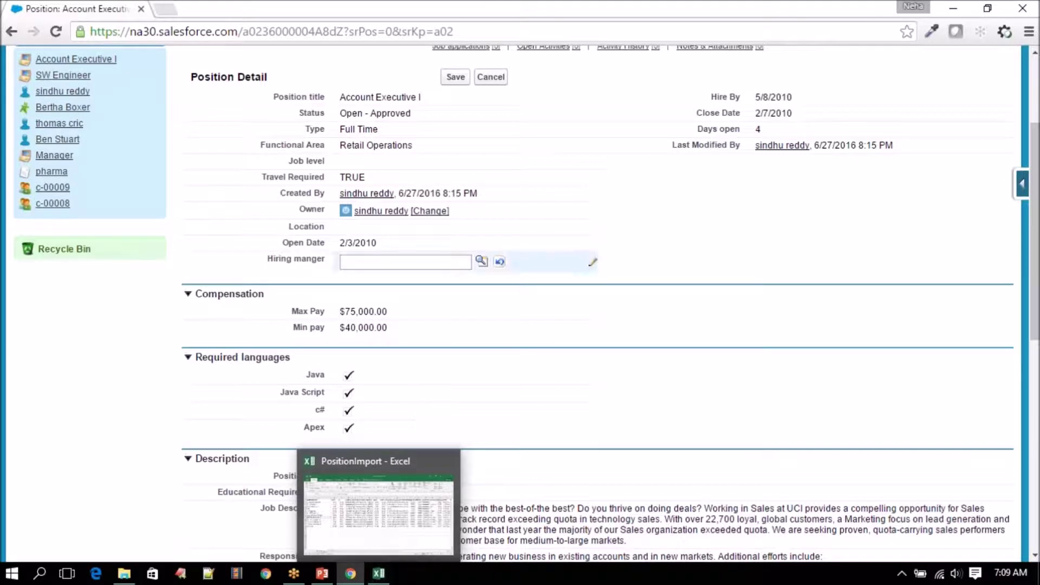
double_click(462, 315)
- Open the All list view of Positions and highlight the Account Executive I and Sr. SQA Engineer titles
scroll(462, 324, up, 3)
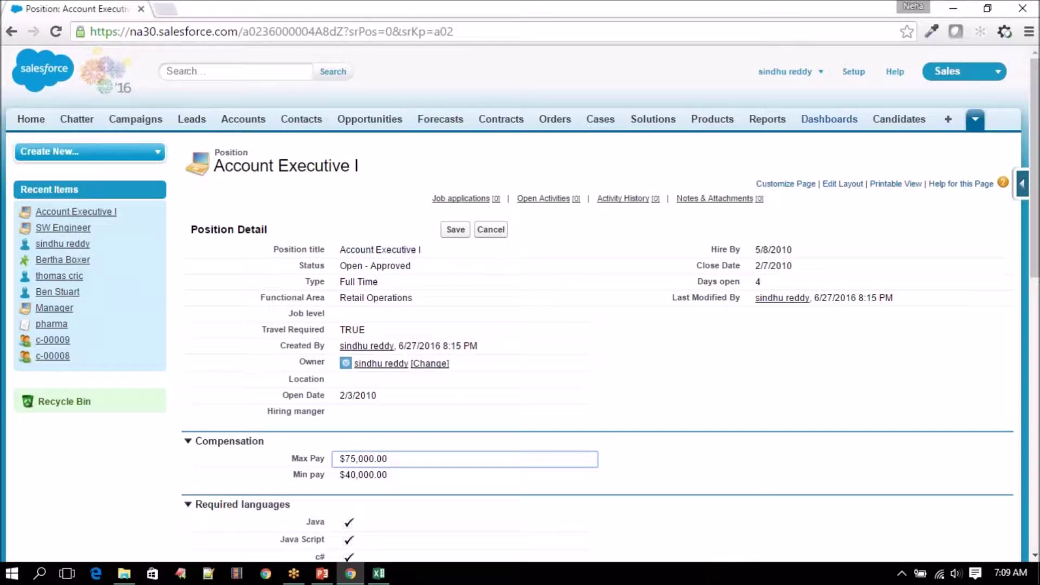
click(975, 120)
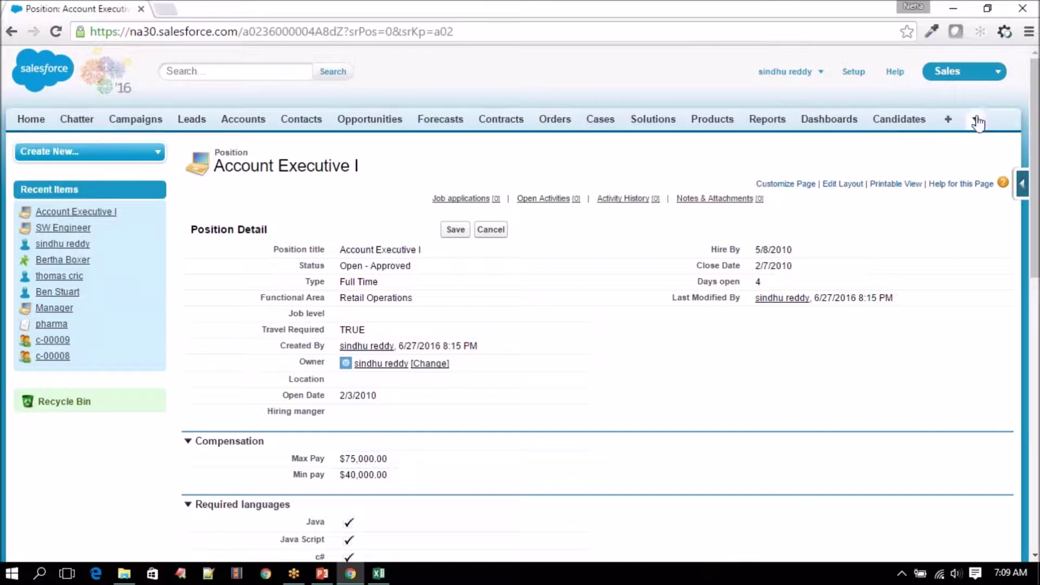
click(921, 162)
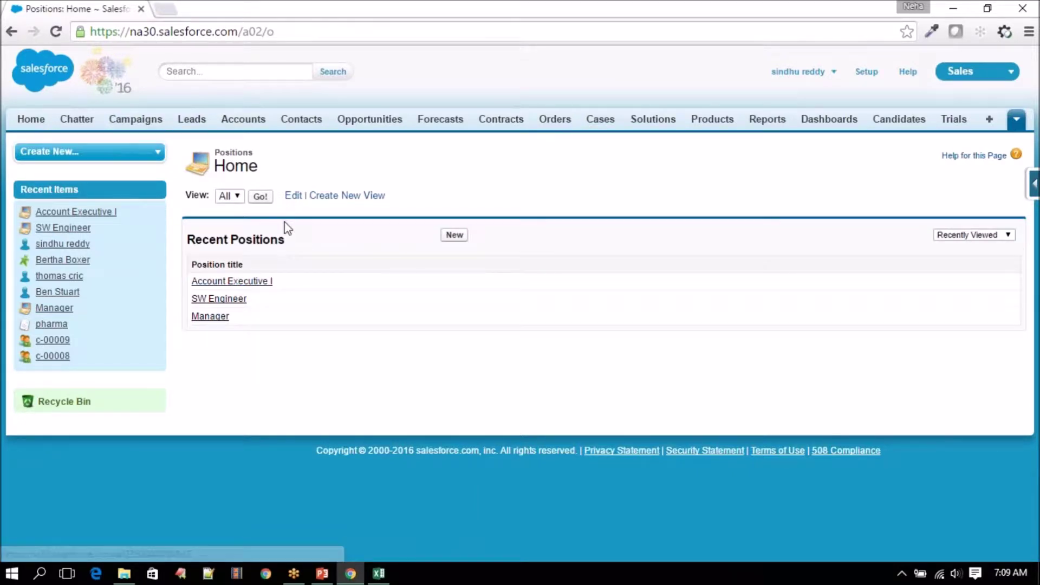
click(261, 197)
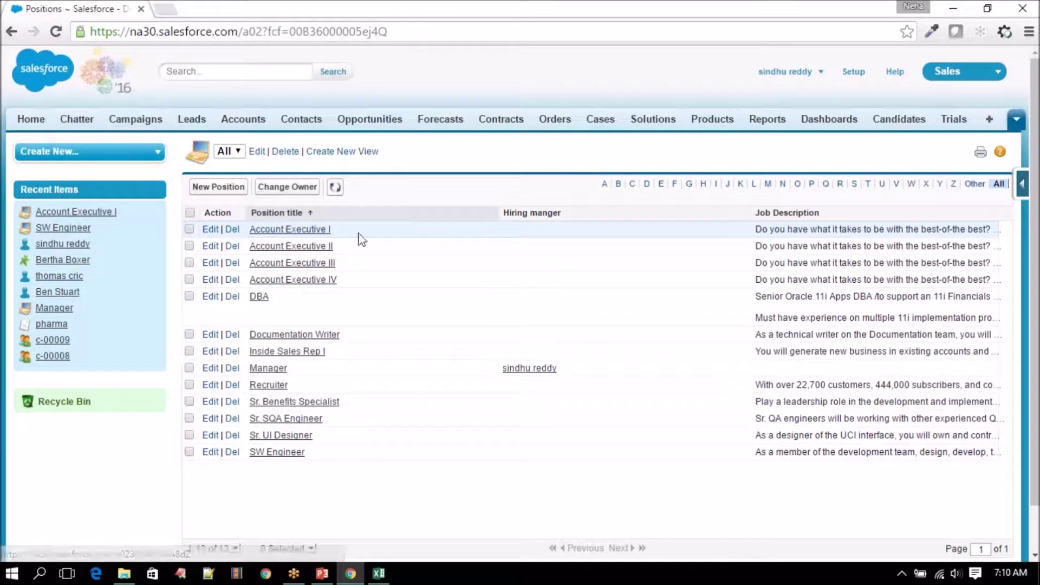
drag(352, 230, 252, 233)
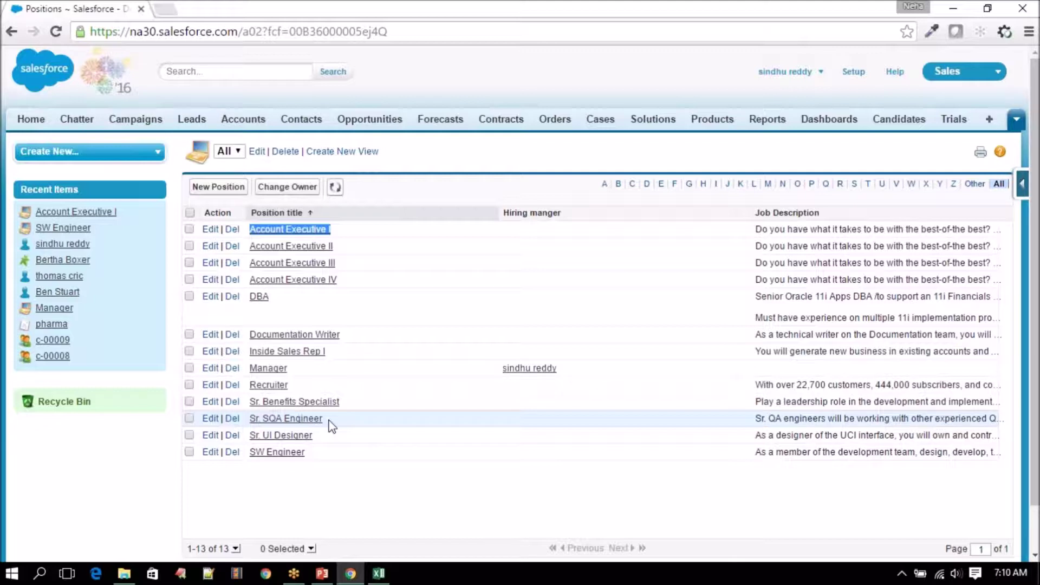
drag(331, 425, 249, 420)
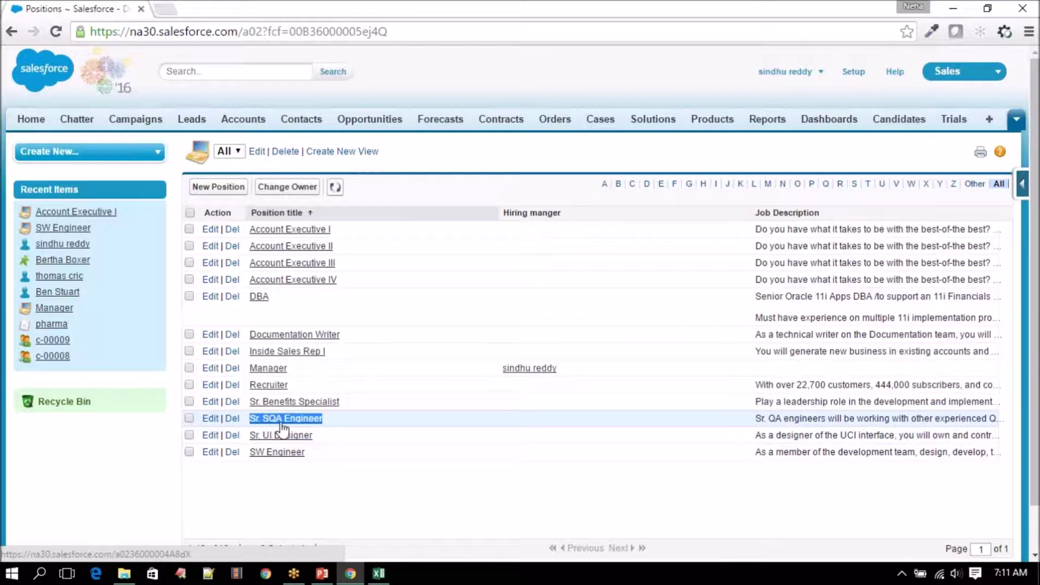
- Open the Account Executive I position from the list and highlight its record ID in the page address
click(303, 233)
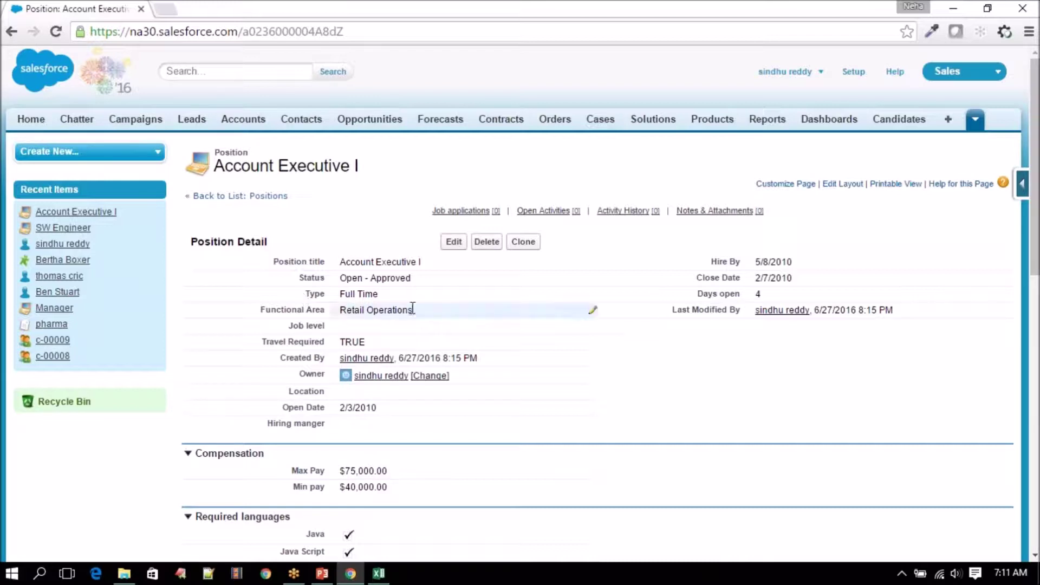
drag(246, 33, 378, 30)
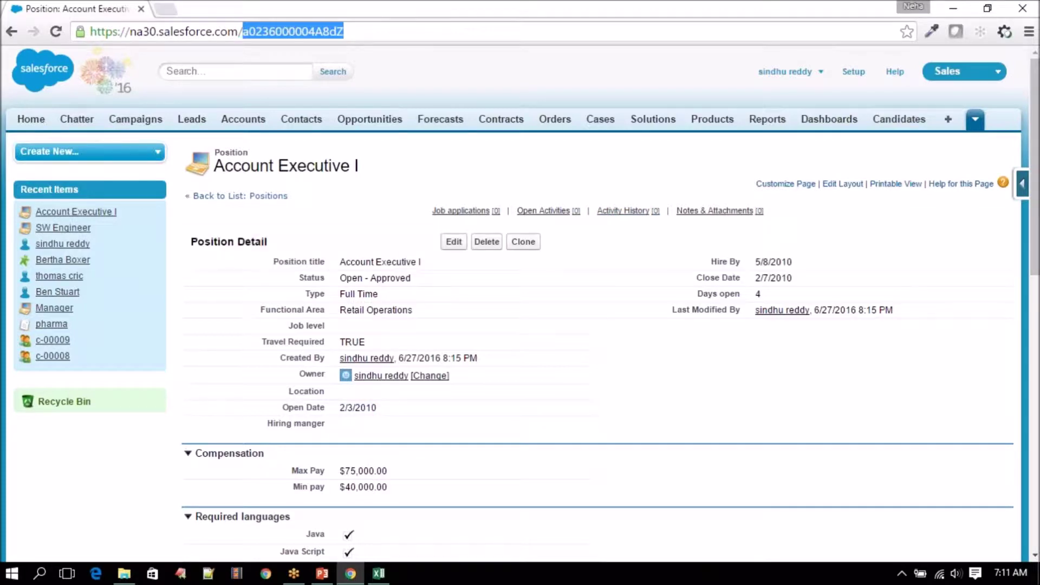
- Review the Account Executive I position down to its related lists, highlight its record ID again, and return to the Positions list
scroll(520, 304, down, 9)
scroll(520, 303, down, 4)
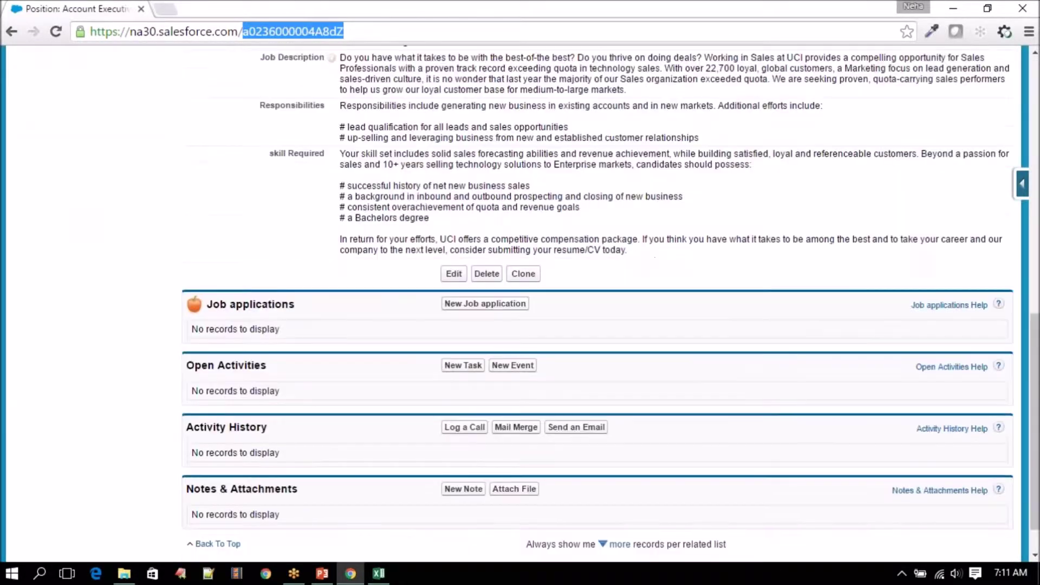
scroll(520, 303, up, 12)
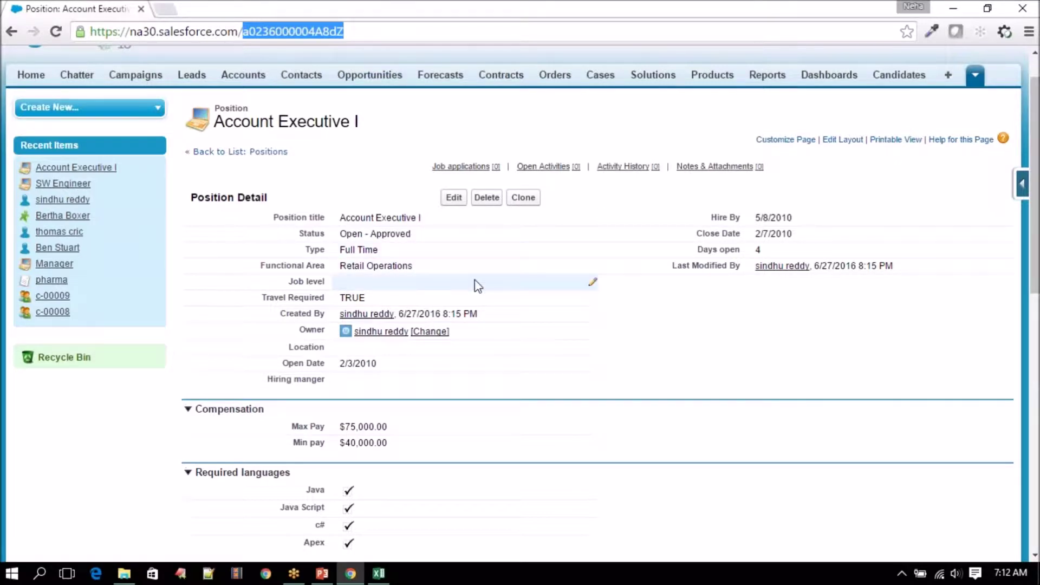
click(248, 32)
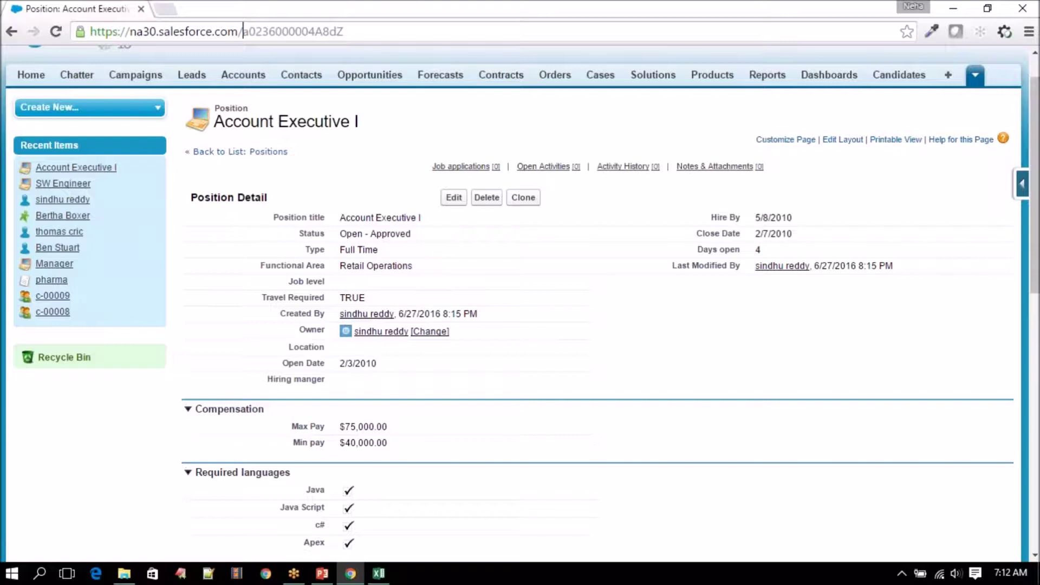
drag(242, 32, 362, 32)
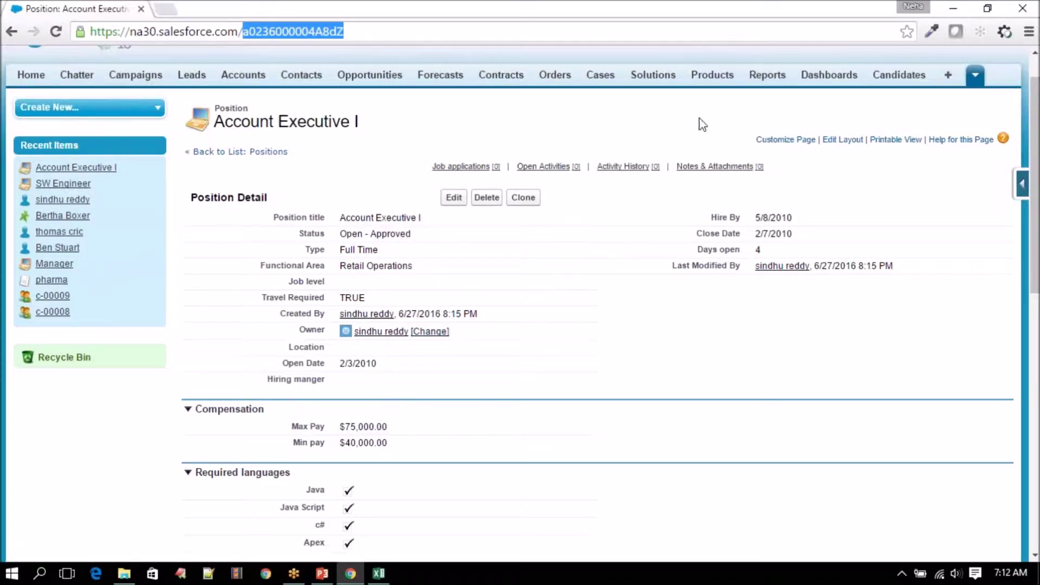
click(273, 151)
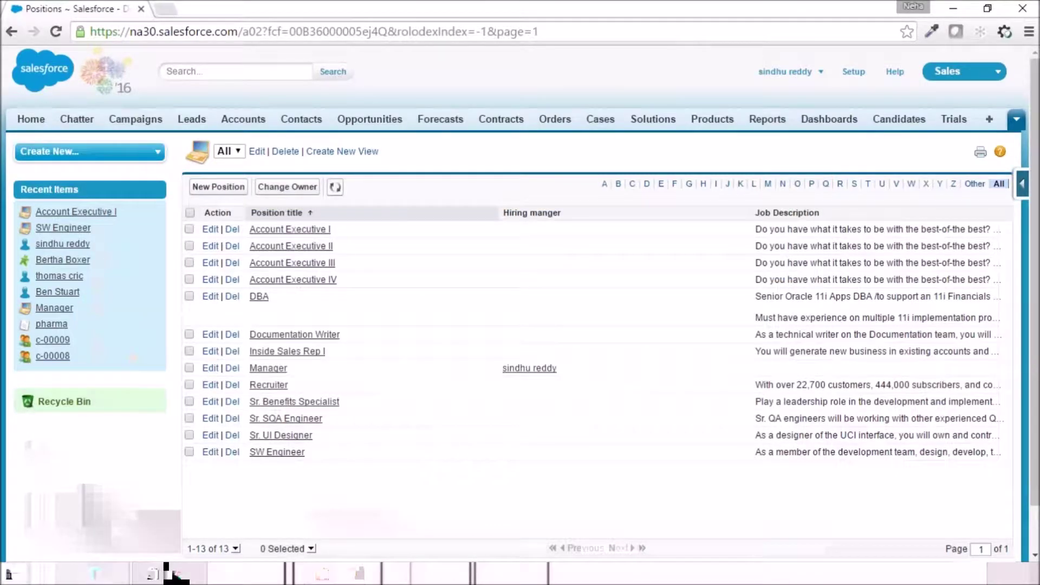
- Search Windows for "Data", launch Data Loader, and start an Export
key(super)
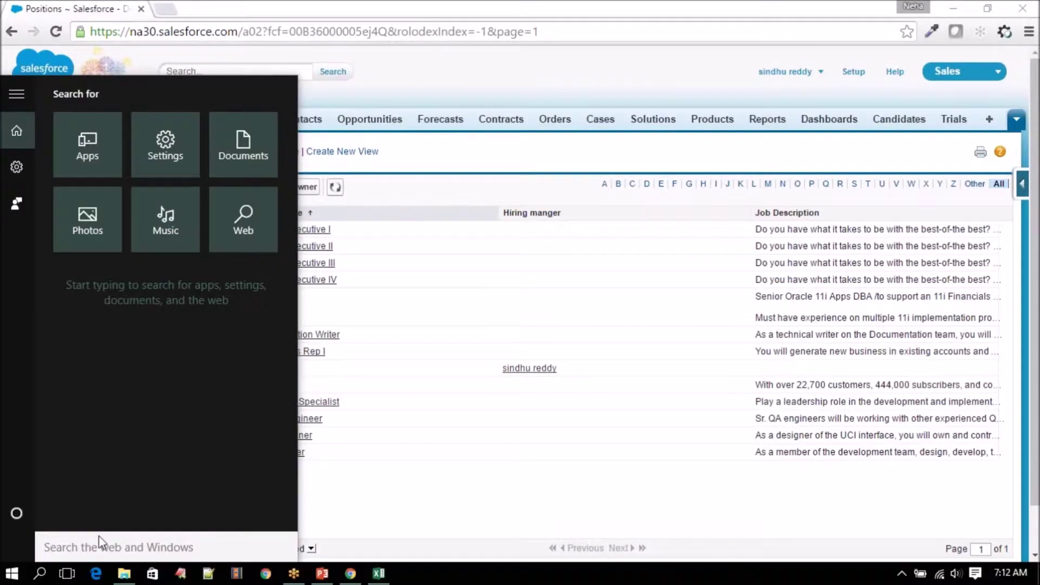
text(Da)
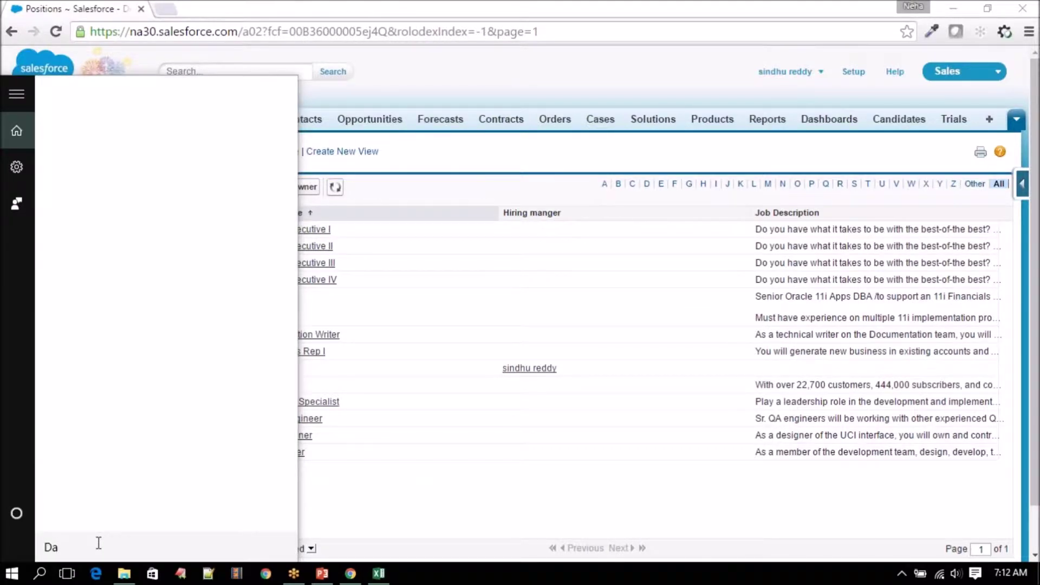
text(ta)
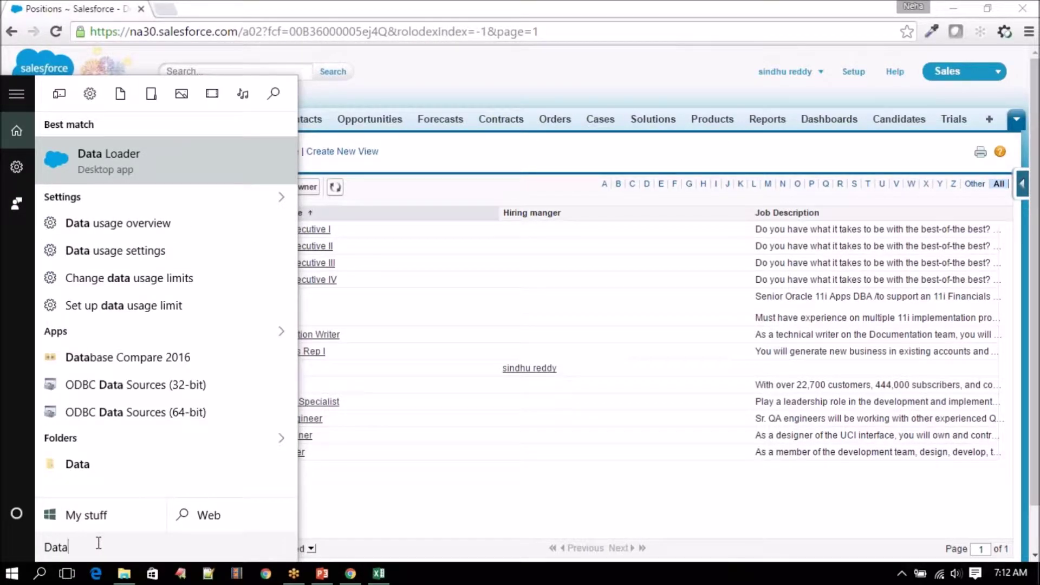
click(108, 155)
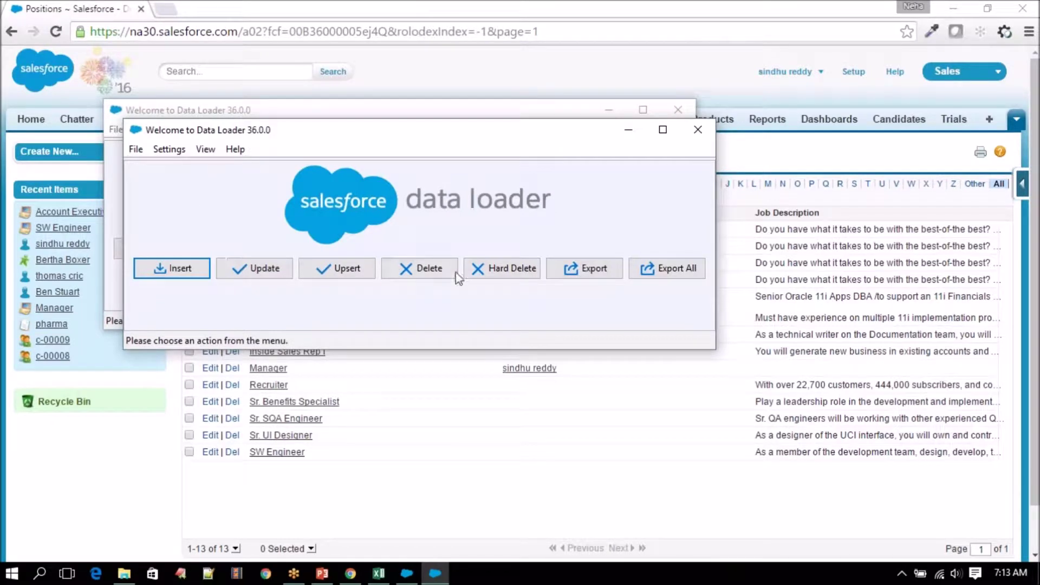
click(589, 272)
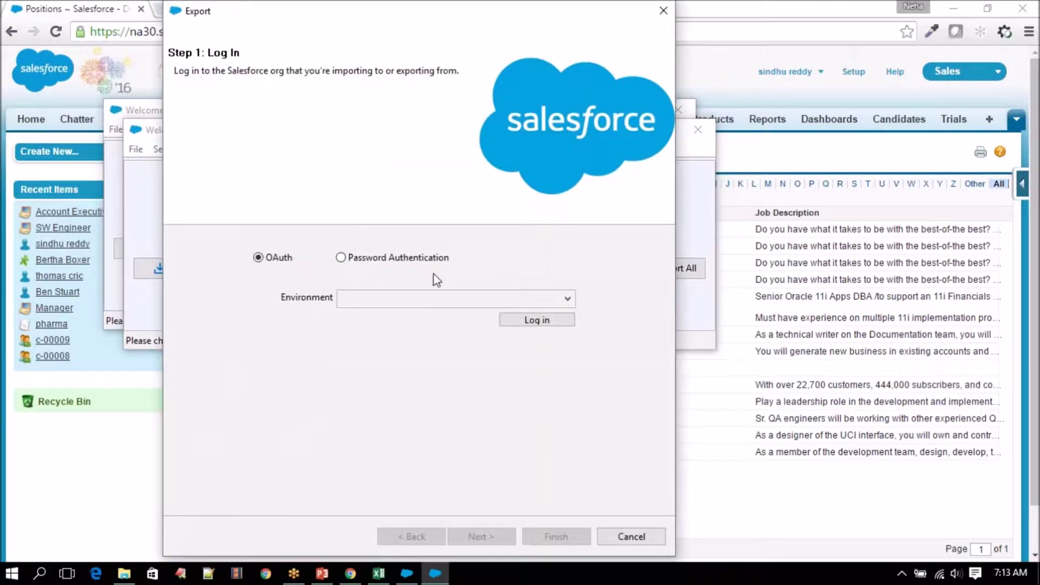
- Choose Password Authentication for the export, enter the account password, and try to log in to Salesforce
click(414, 259)
click(398, 321)
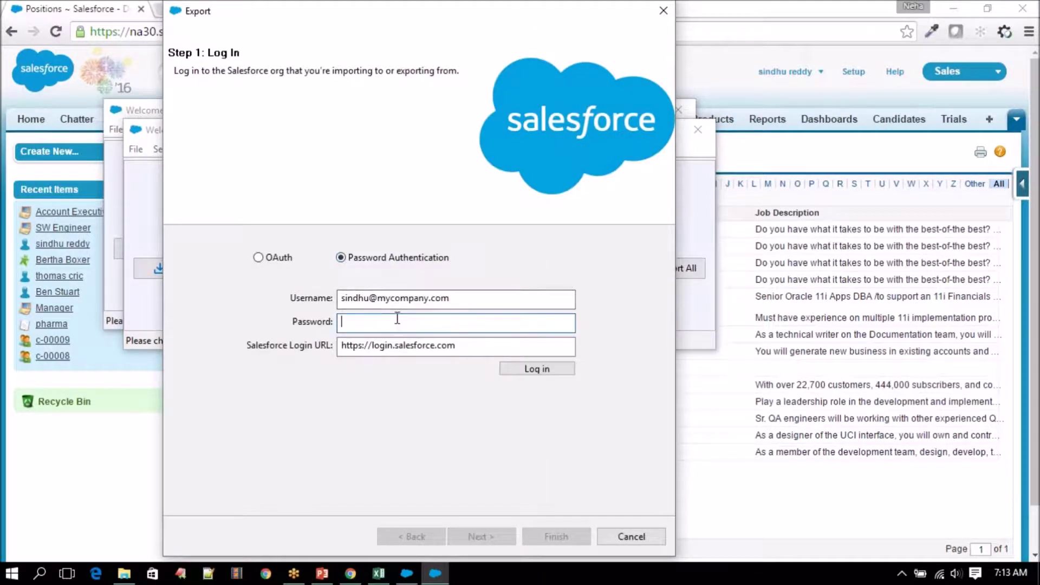
text(•••••••)
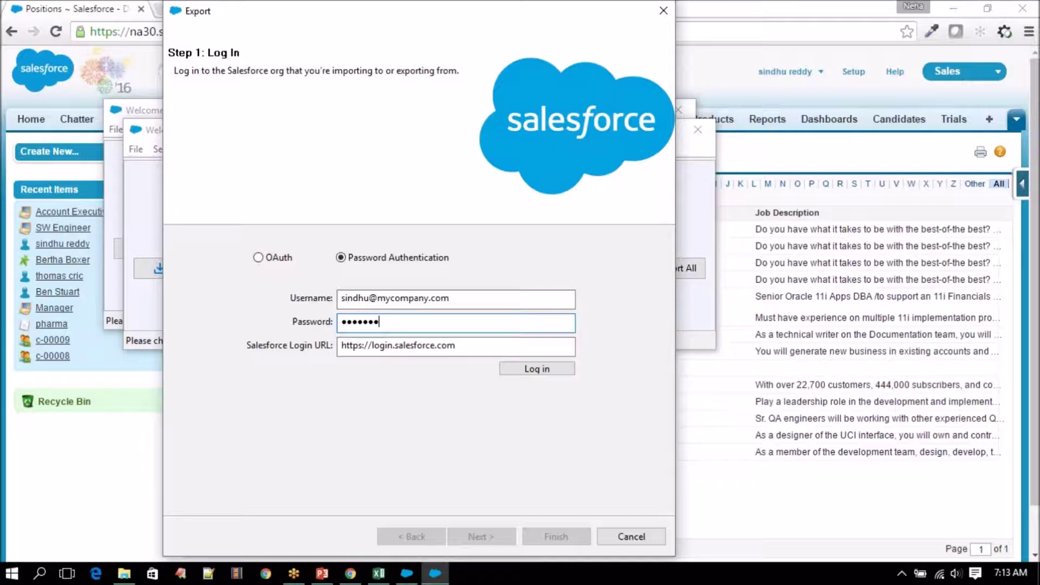
text(••)
click(544, 373)
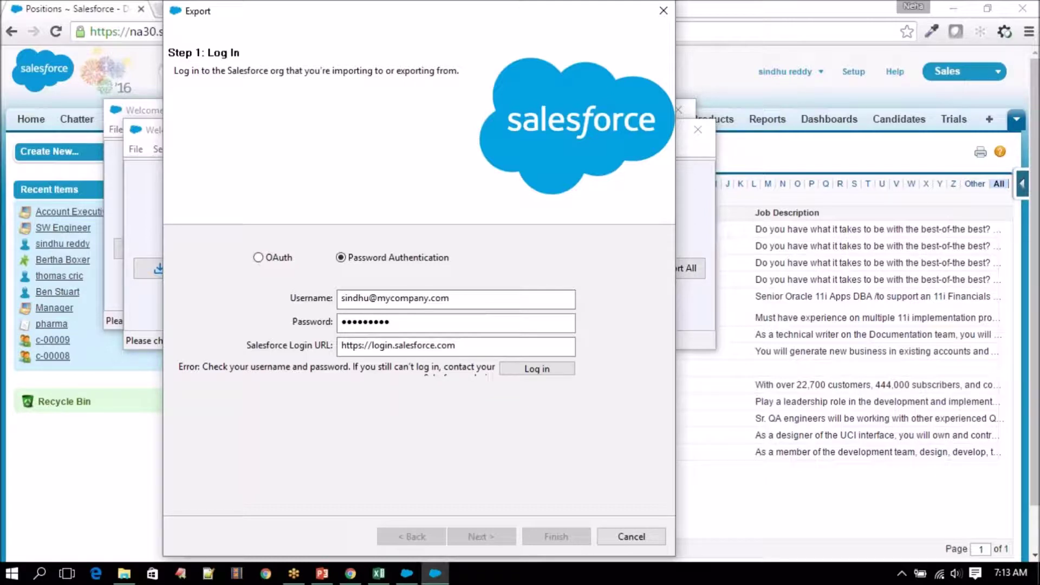
click(436, 332)
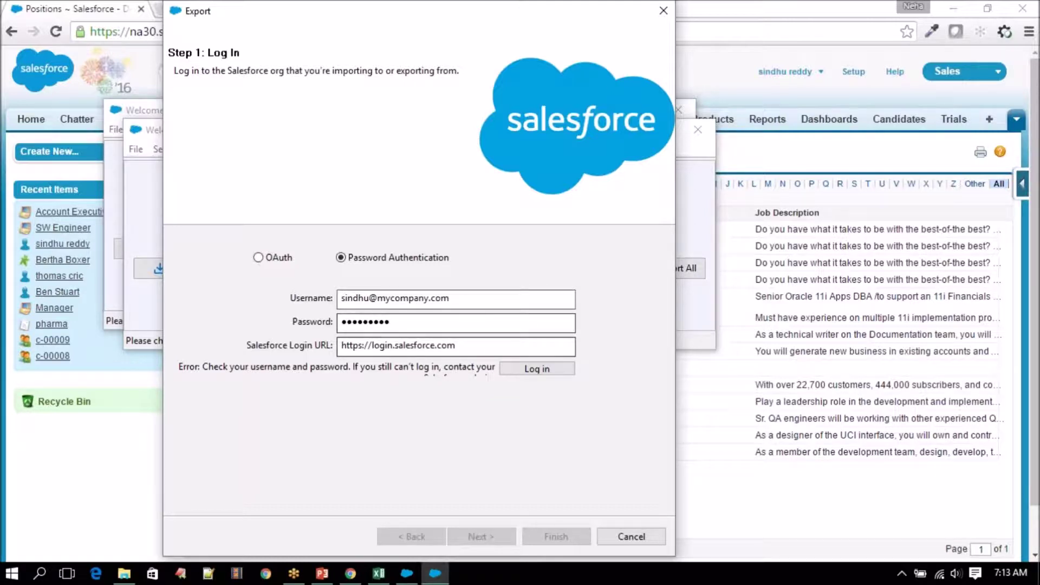
click(410, 345)
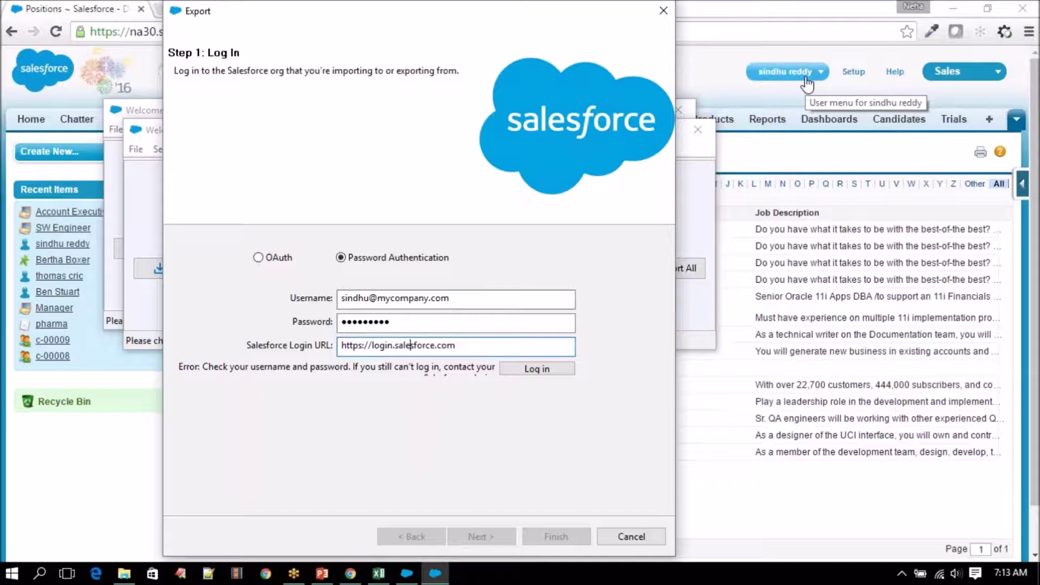
- Switch to the Salesforce browser window and open the Setup home page in a new tab
right_click(848, 73)
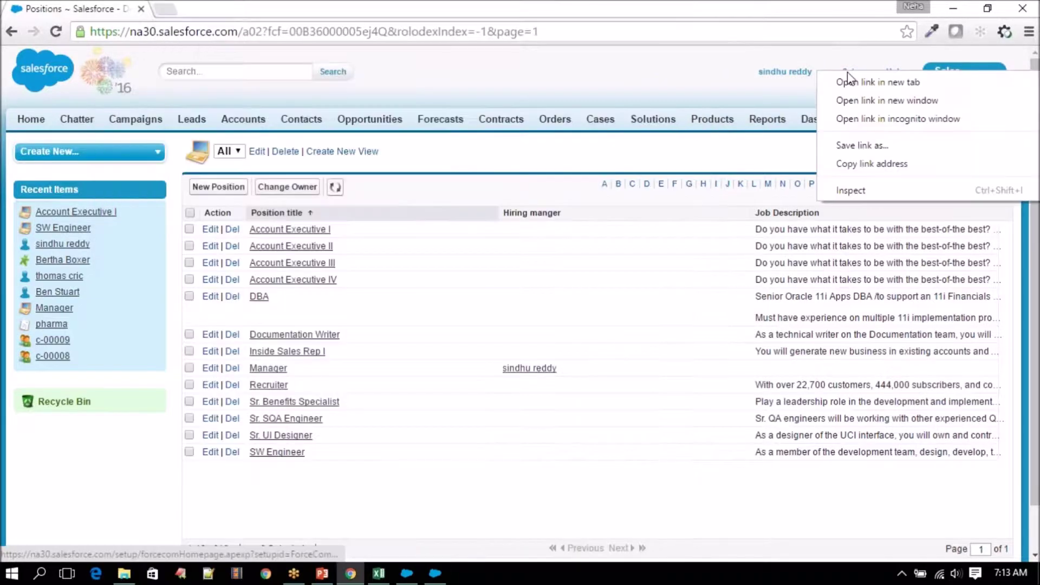
click(849, 80)
click(249, 15)
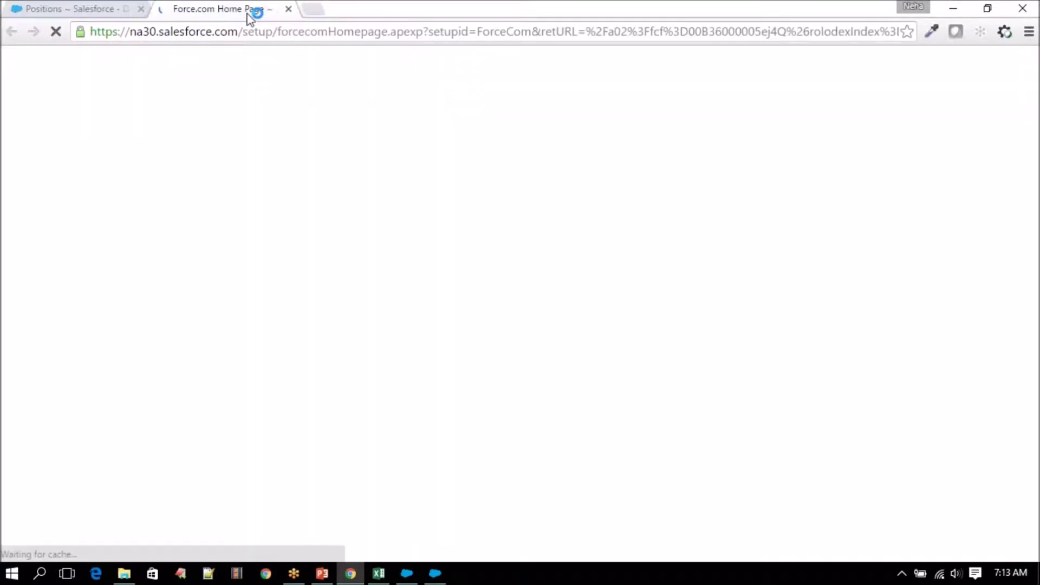
scroll(279, 233, down, 4)
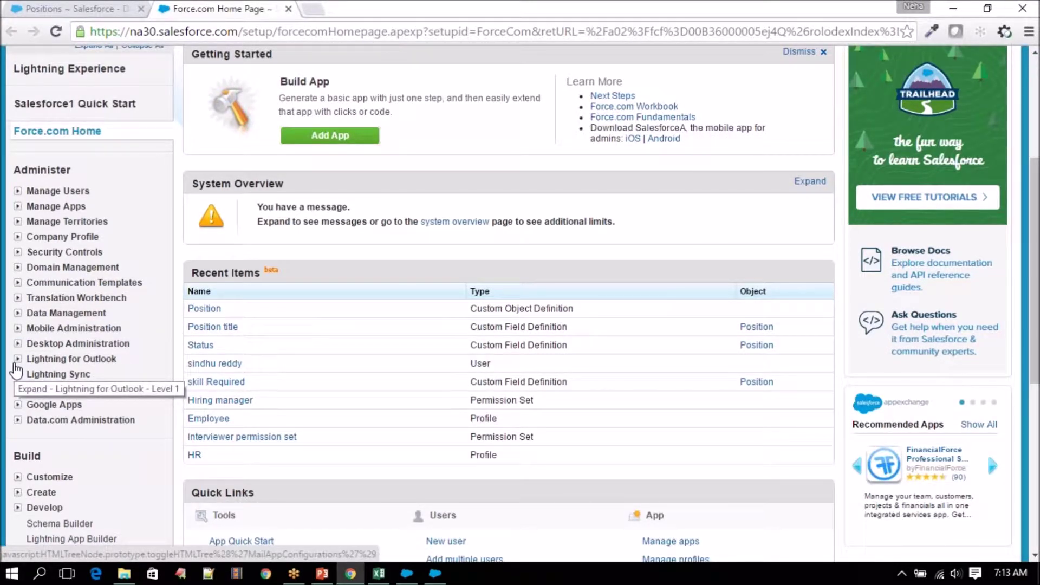
- Run ipconfig in a Command Prompt, highlight the Wi-Fi adapter's IPv4 address, and return to the Setup page
key(super+r)
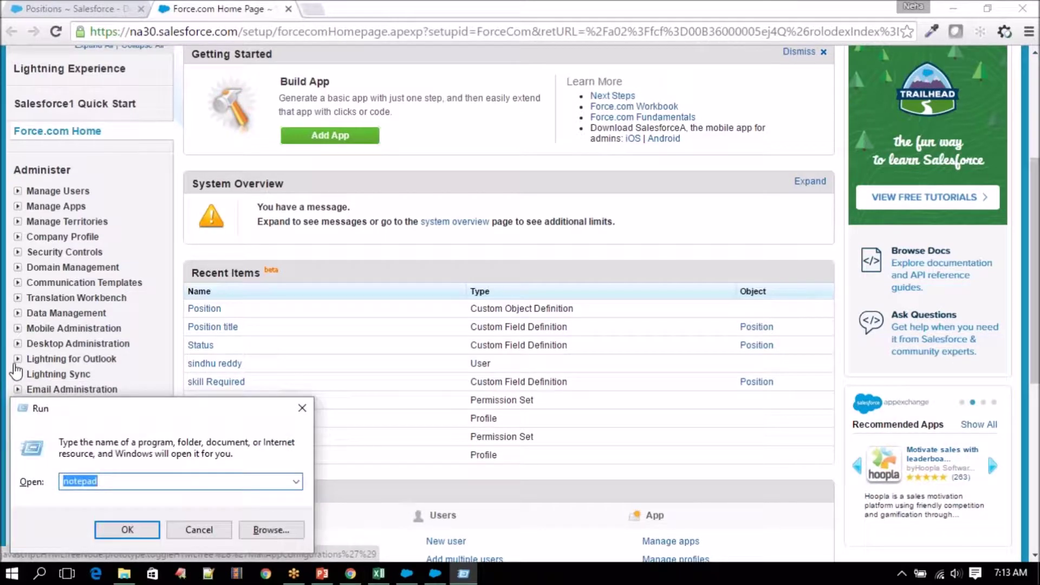
text(cmd)
key(Return)
text(ipconfig)
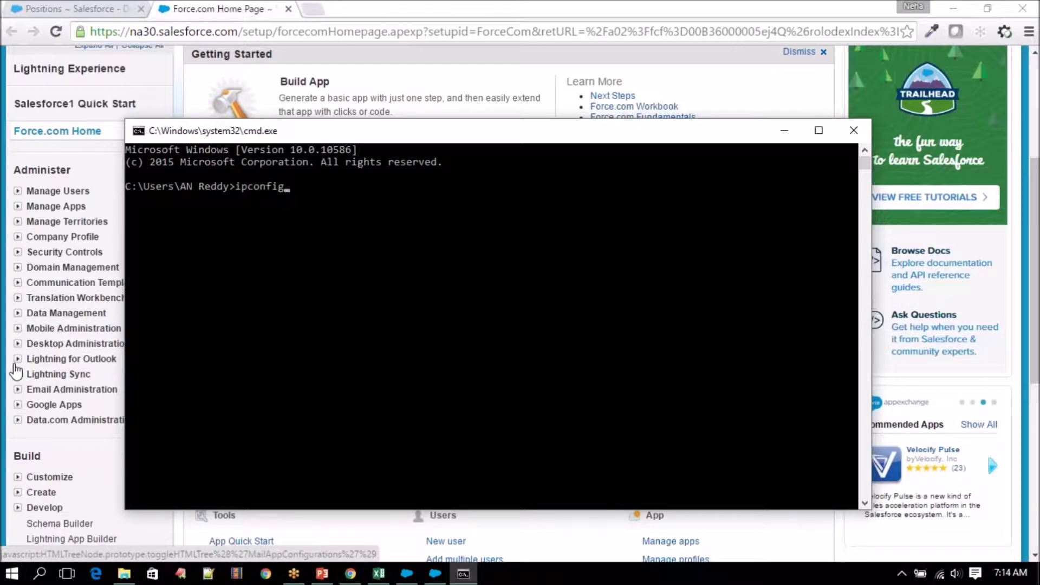
key(Return)
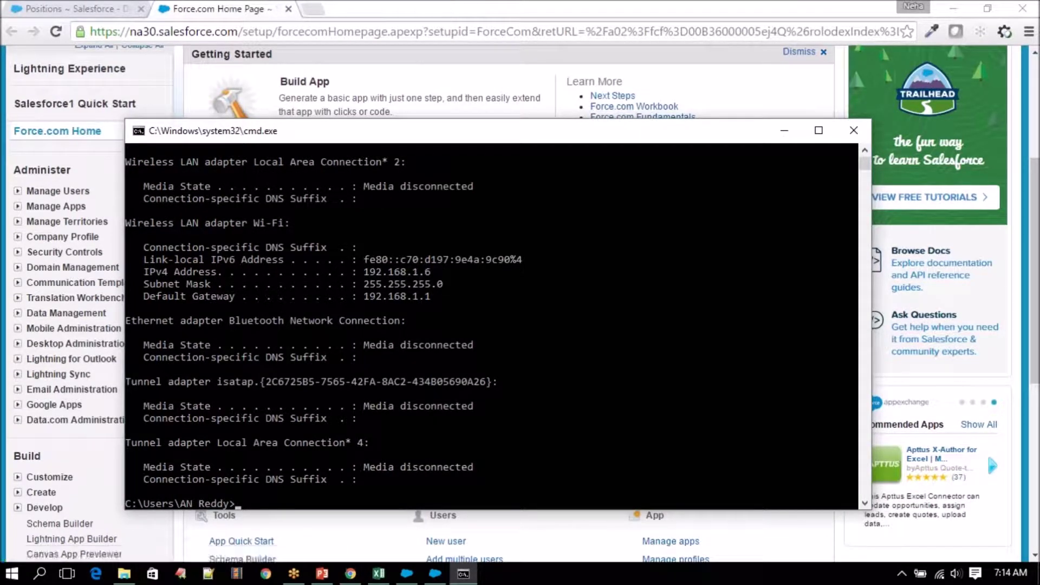
drag(365, 275, 432, 276)
click(423, 277)
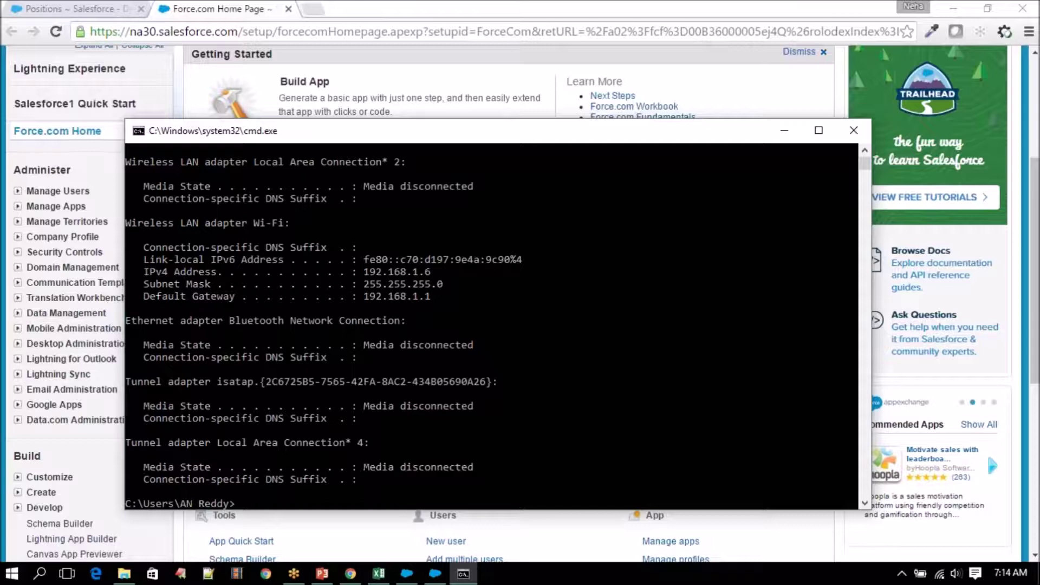
click(8, 328)
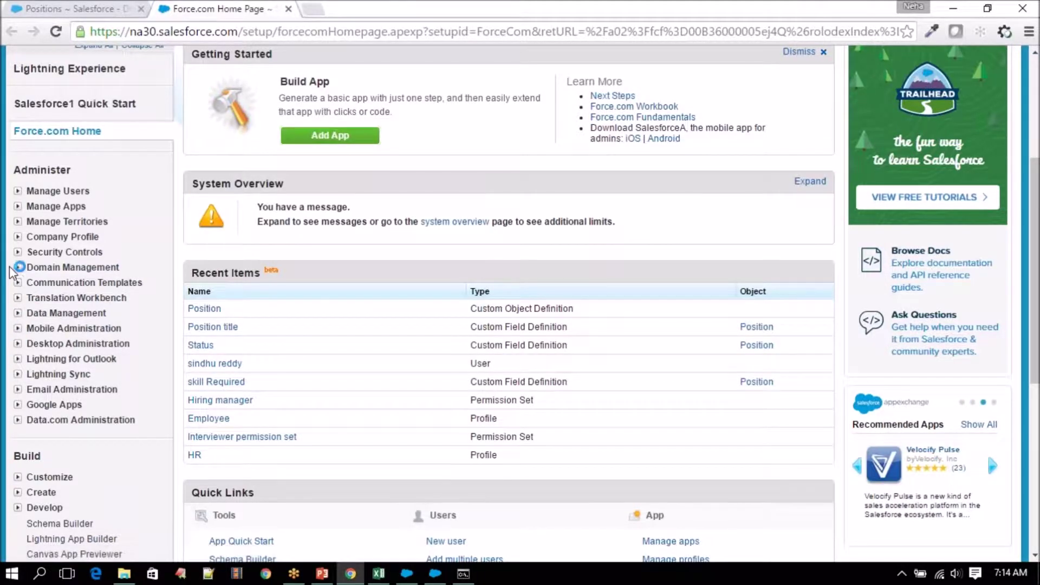
- Open Network Access from Security Controls in a new tab
click(18, 252)
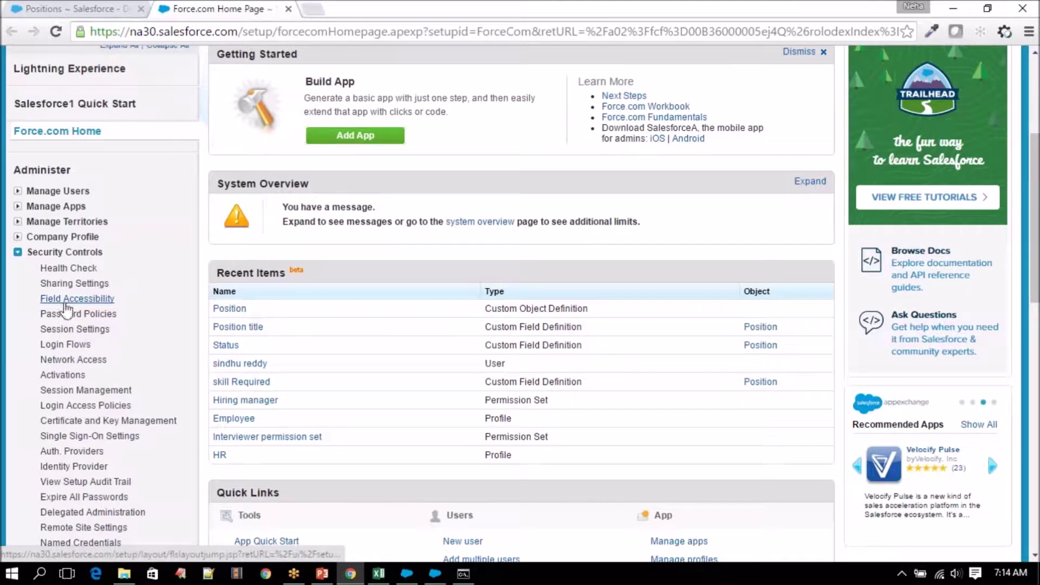
right_click(76, 364)
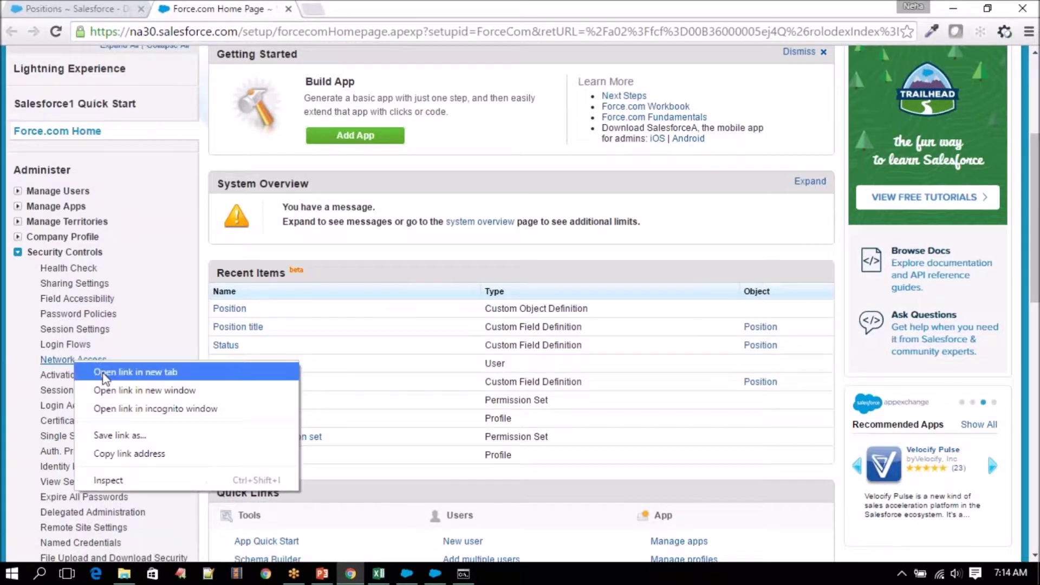
click(103, 373)
click(355, 9)
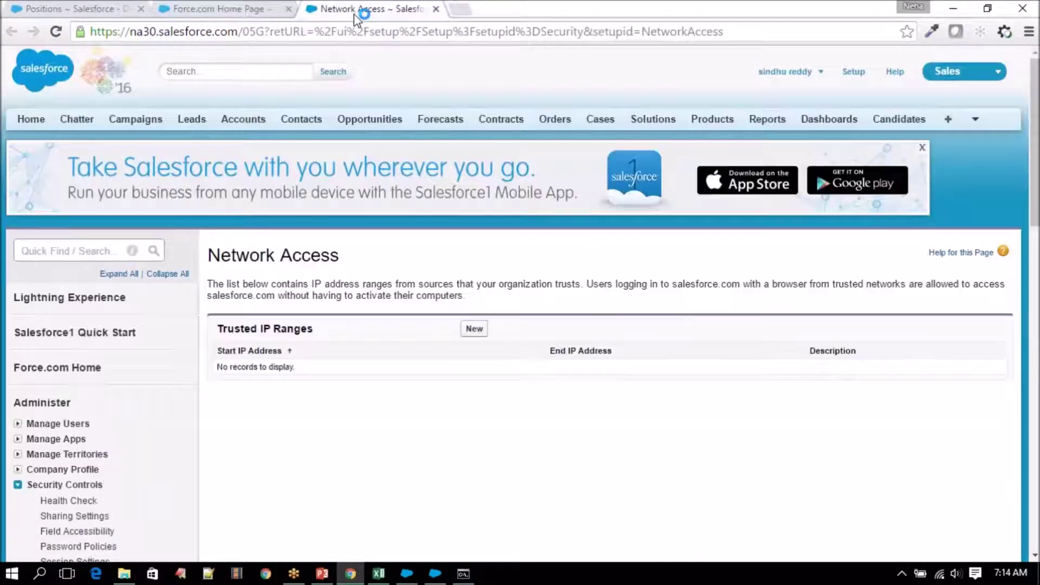
- Create and save a trusted IP range with start and end addresses both set to 192.168.1.6
click(475, 330)
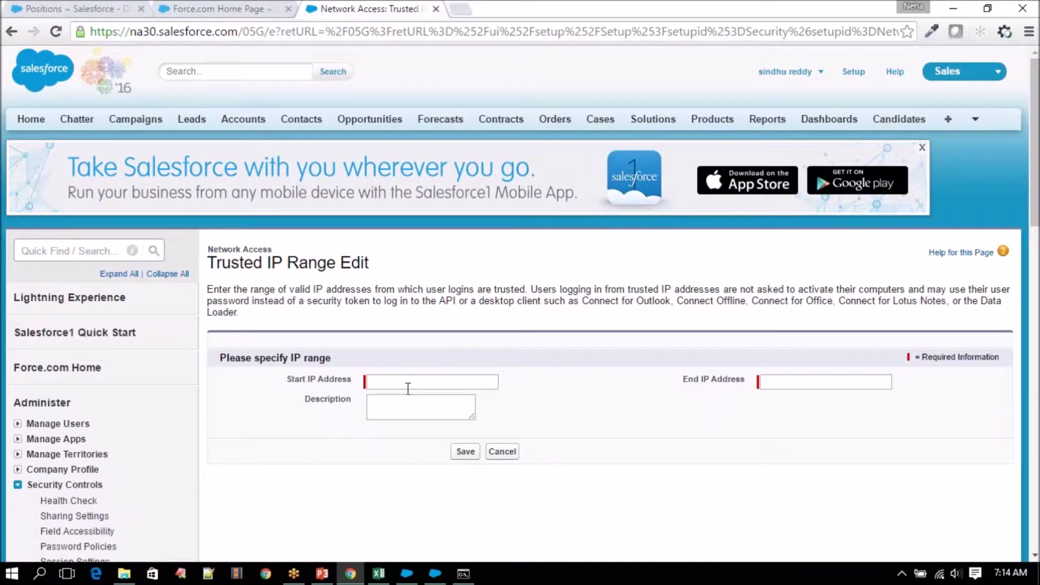
click(408, 388)
text(192.168.1.6)
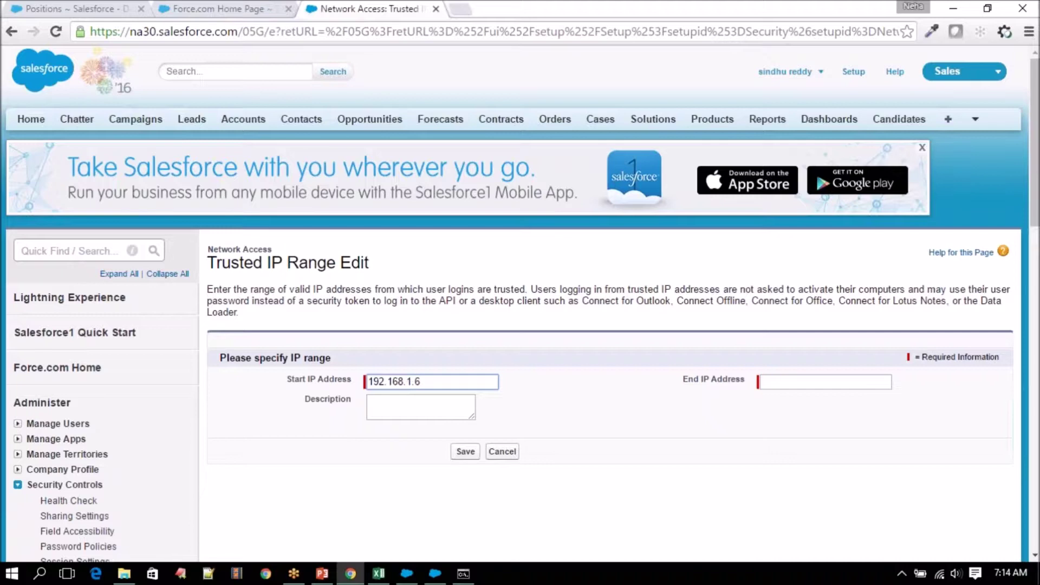
click(807, 381)
text(192.168.1.6)
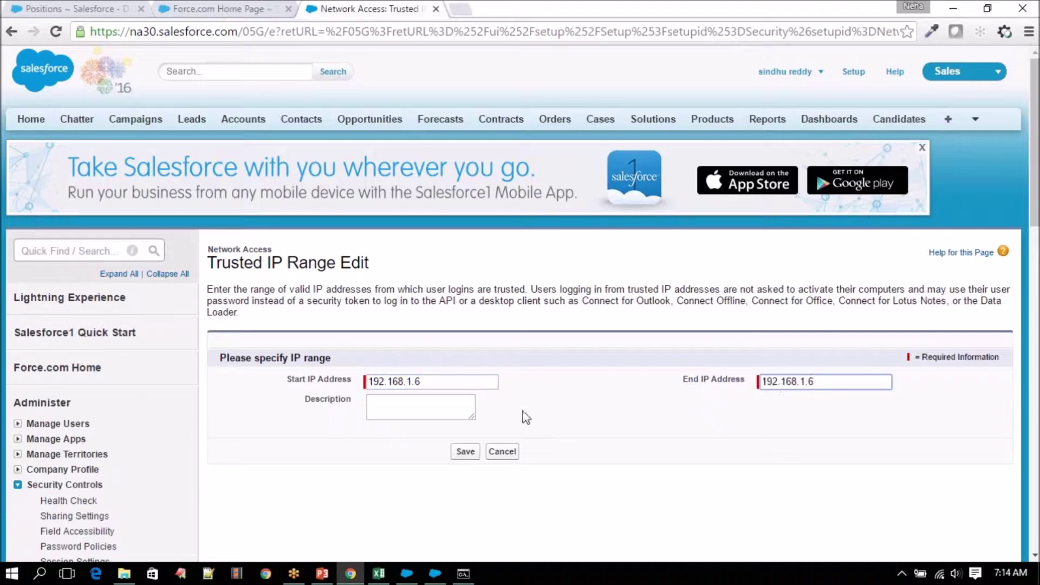
click(463, 454)
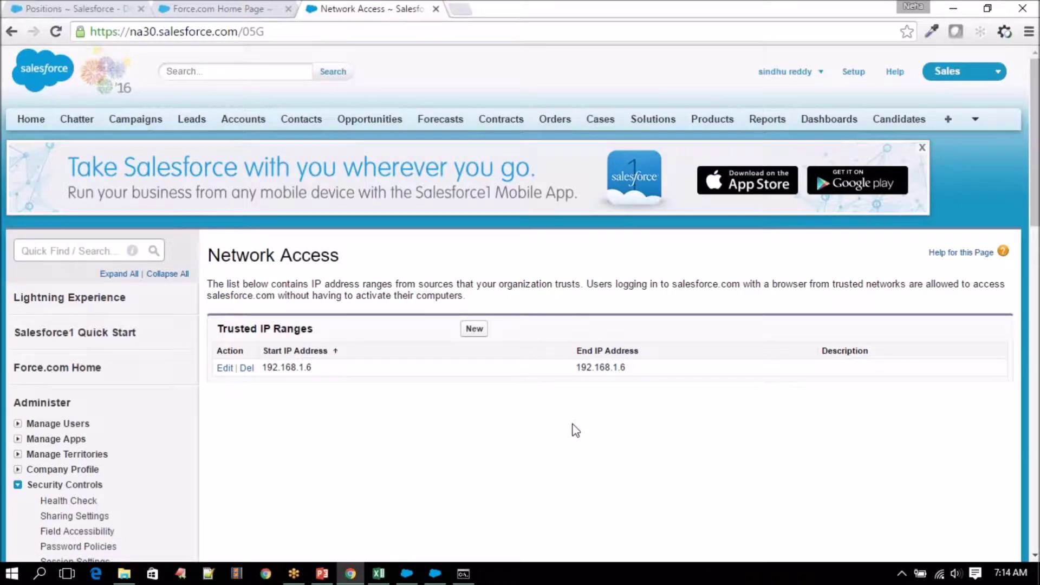
- Switch to Data Loader, retry the export login with the entered credentials, and return to the Network Access page in the browser
click(435, 573)
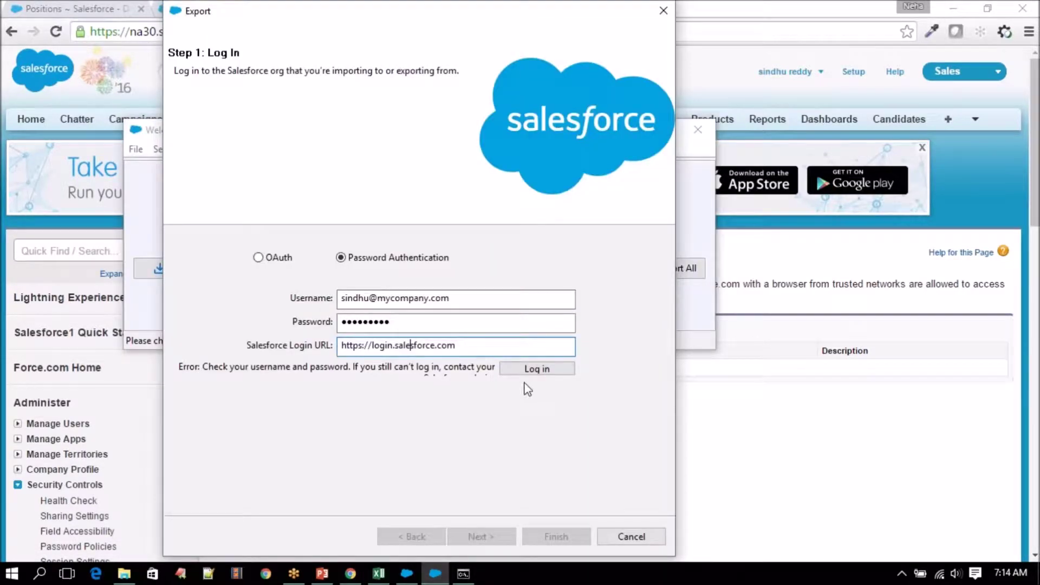
click(535, 370)
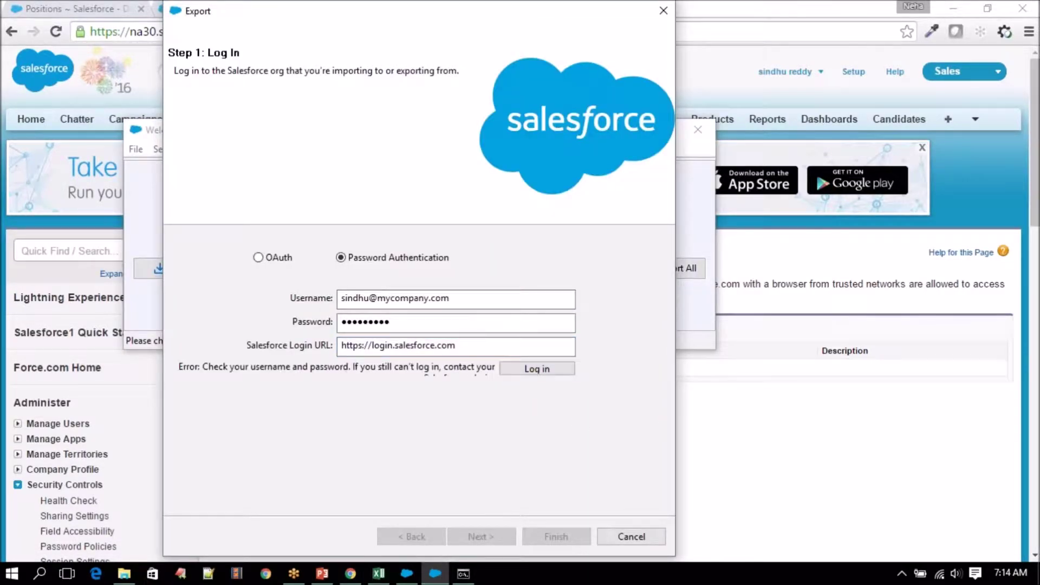
click(528, 373)
drag(512, 17, 582, 7)
click(414, 298)
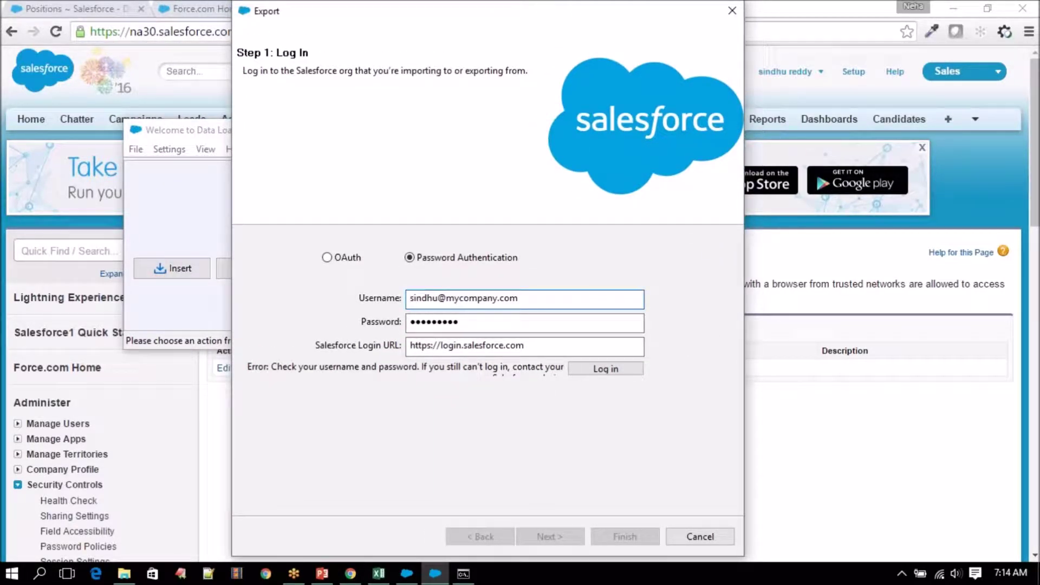
click(596, 371)
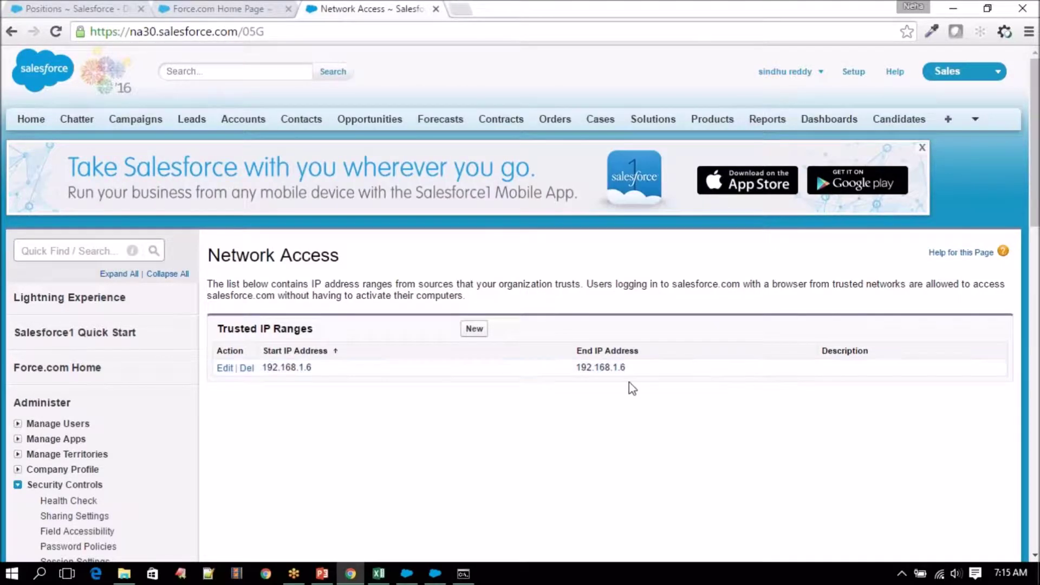
scroll(360, 384, down, 4)
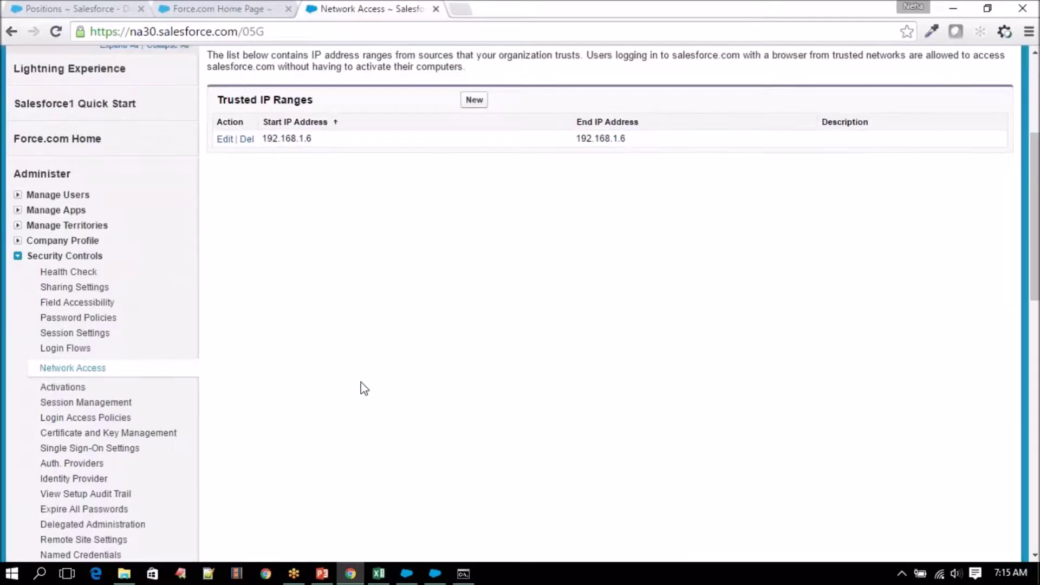
- Open the Users list from Manage Users in a new tab and go to the System Administrator profile from it
click(18, 256)
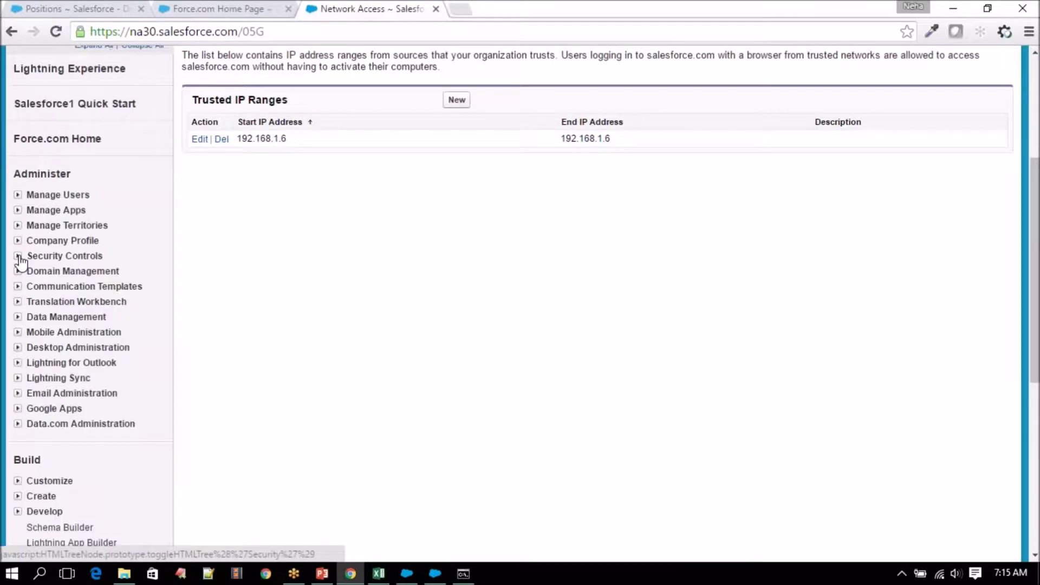
click(18, 195)
right_click(54, 214)
click(116, 223)
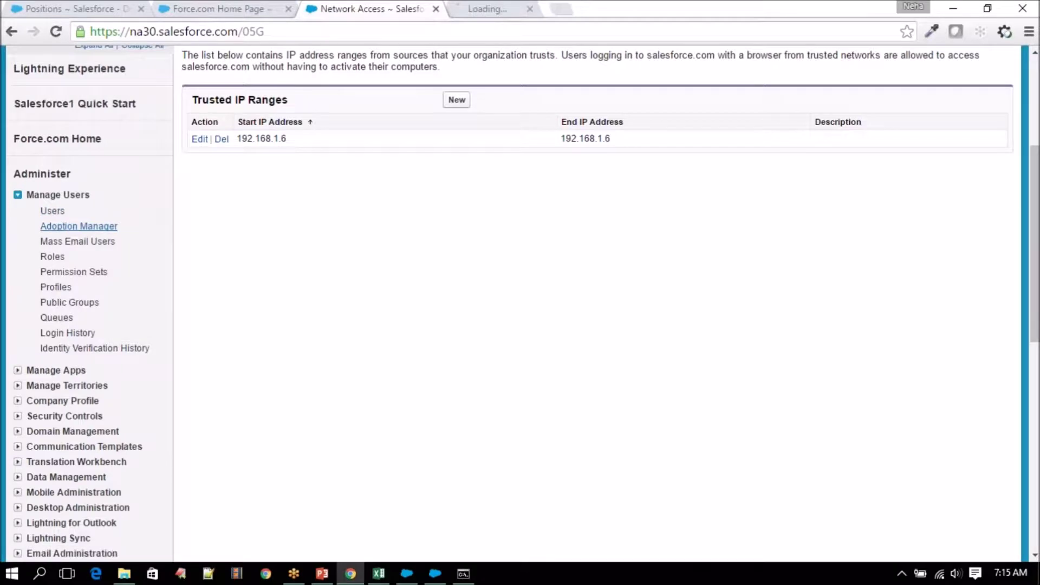
click(501, 15)
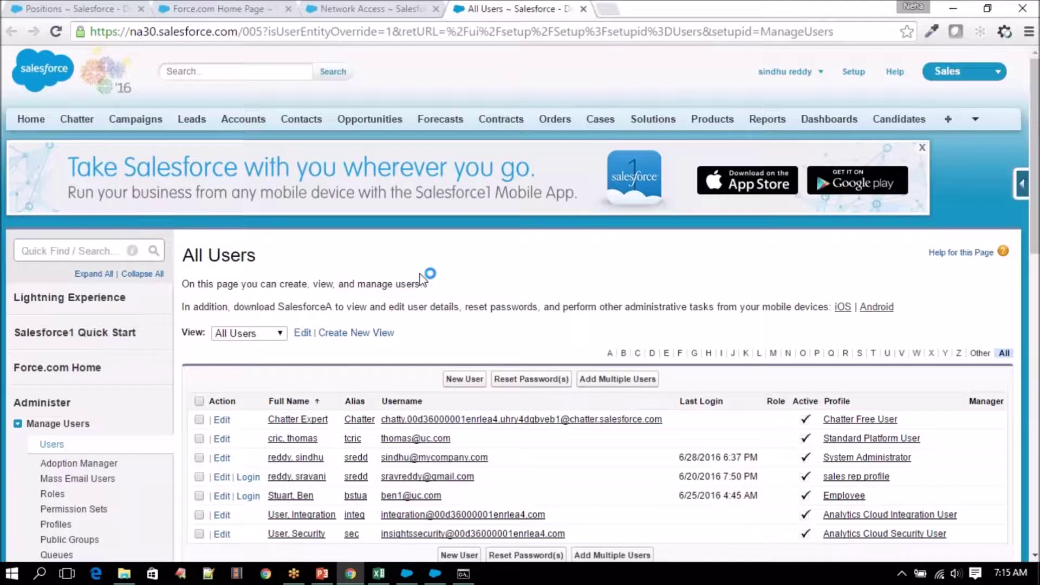
scroll(316, 281, down, 4)
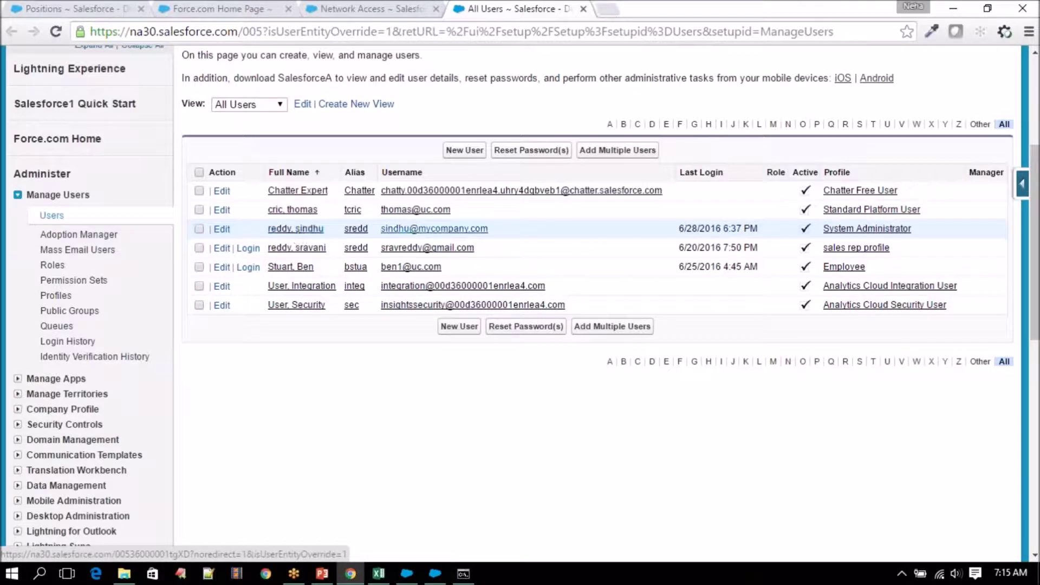
click(867, 228)
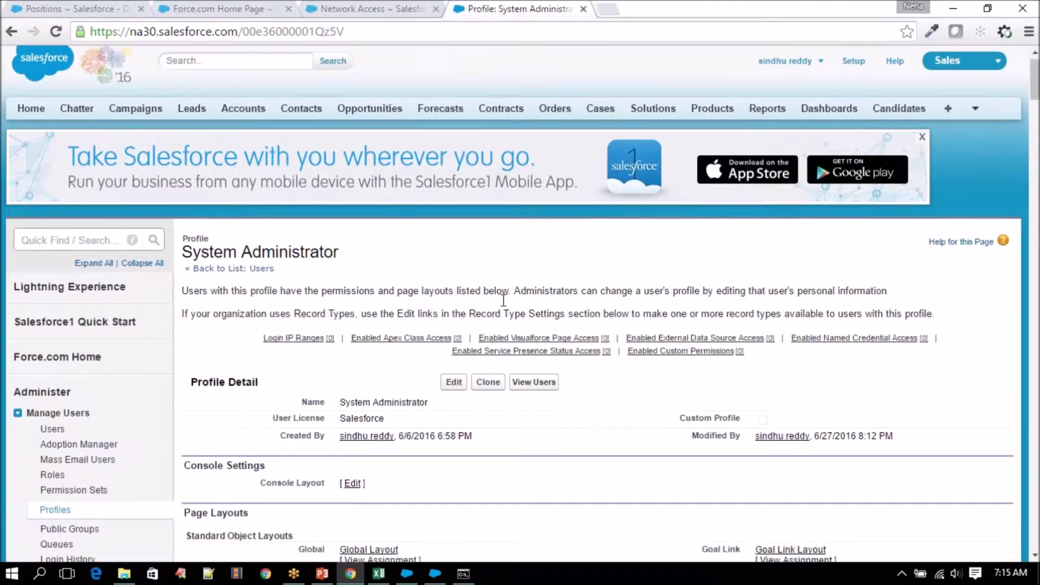
- Search the profile page for "login" and examine its Login Hours and Login IP Ranges sections
scroll(504, 300, down, 5)
key(ctrl+f)
text(login)
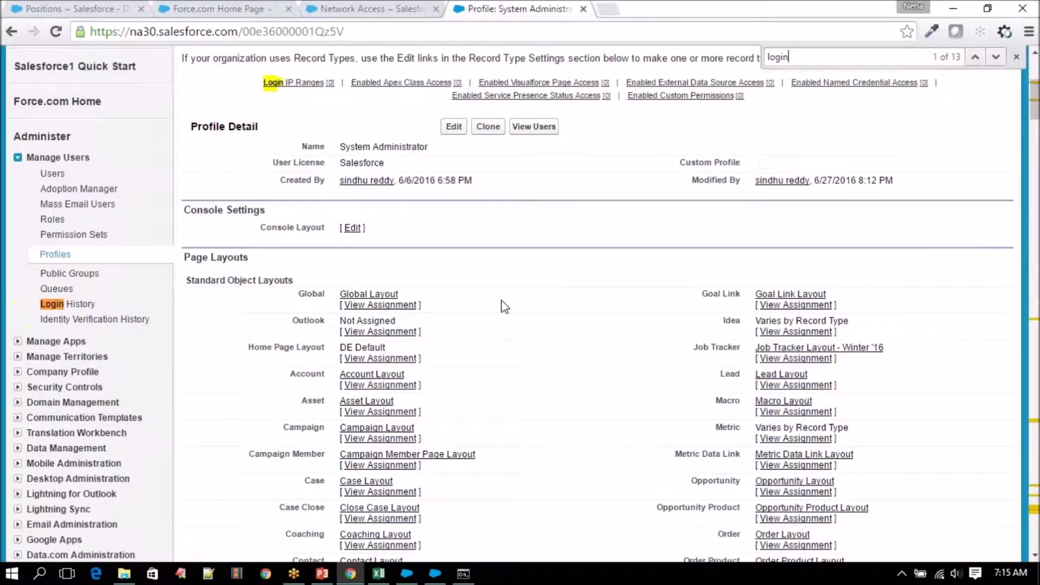
key(Return)
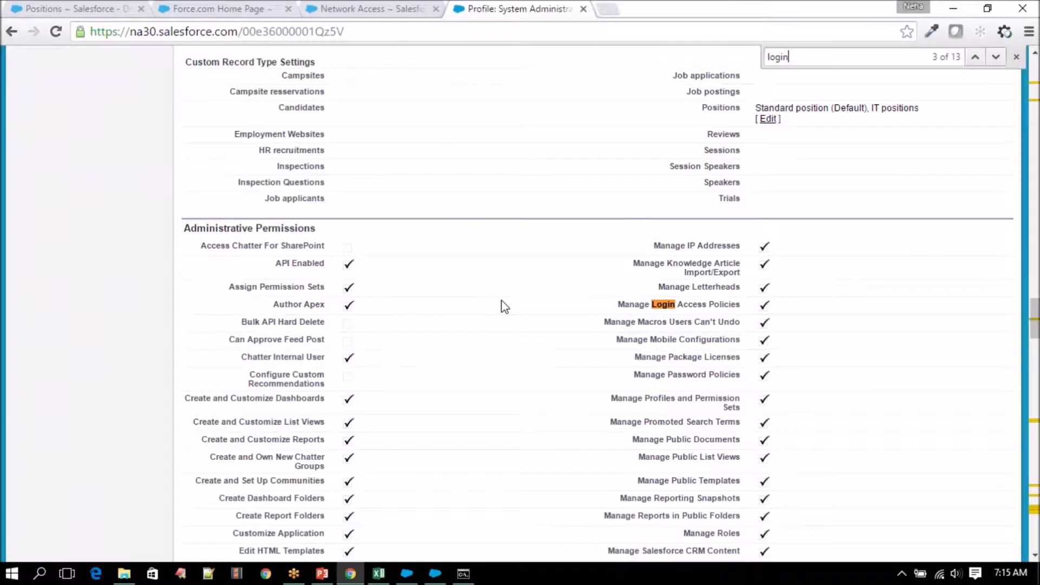
key(Return)
key(Return)
key(Return)
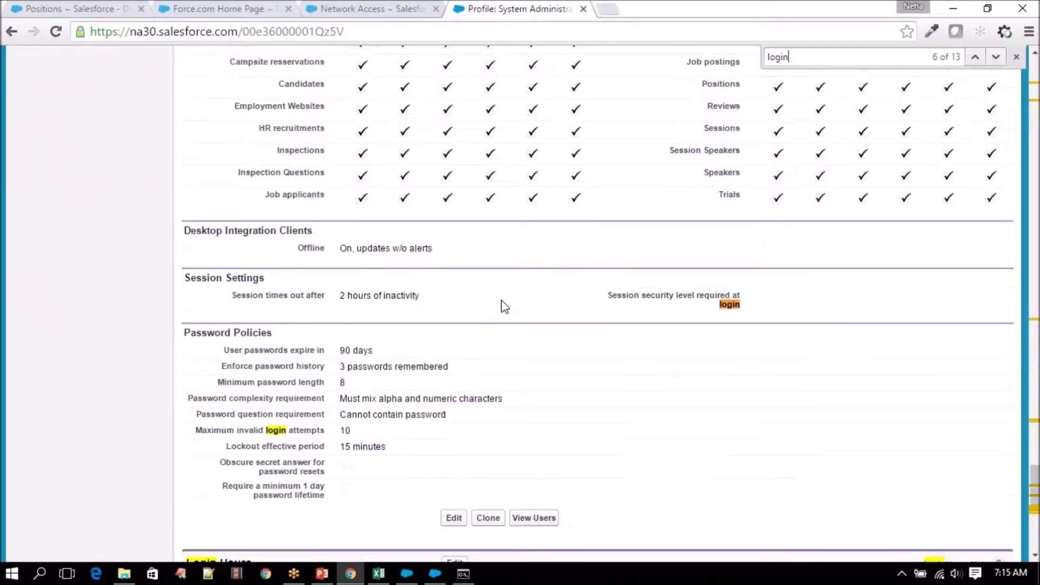
key(Return)
key(Return)
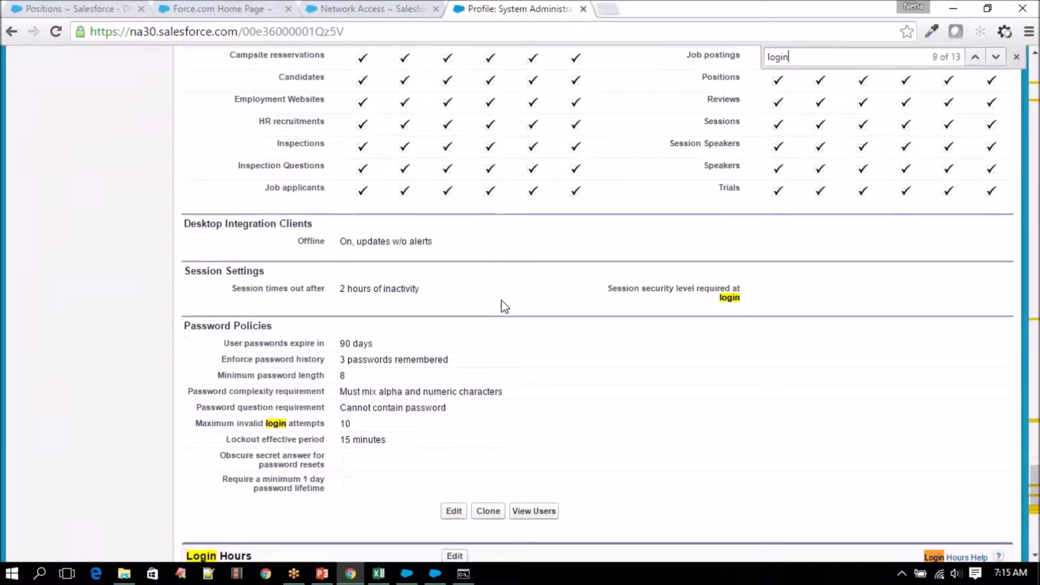
scroll(504, 306, down, 5)
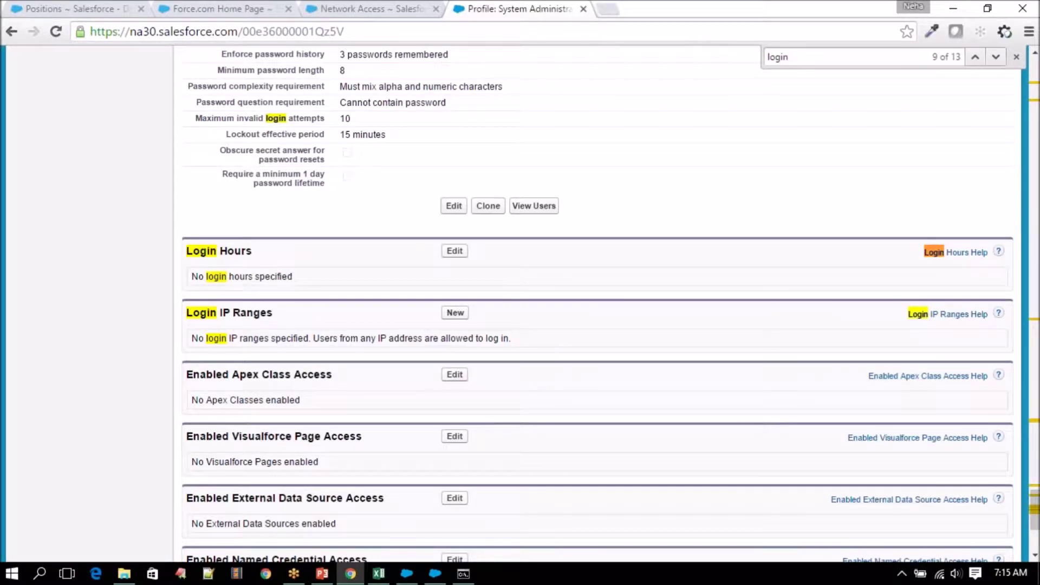
scroll(596, 304, up, 15)
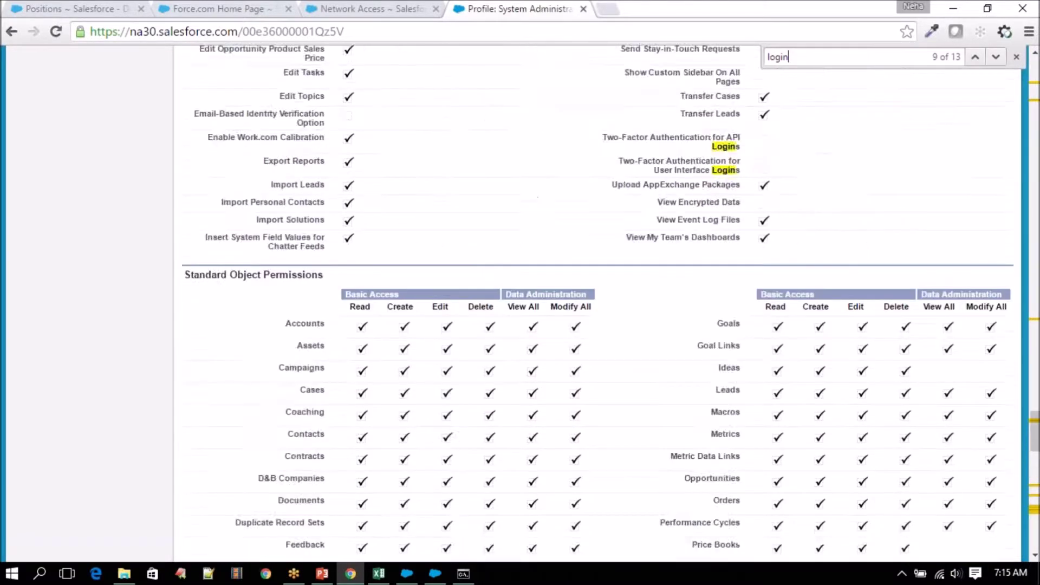
scroll(596, 304, up, 8)
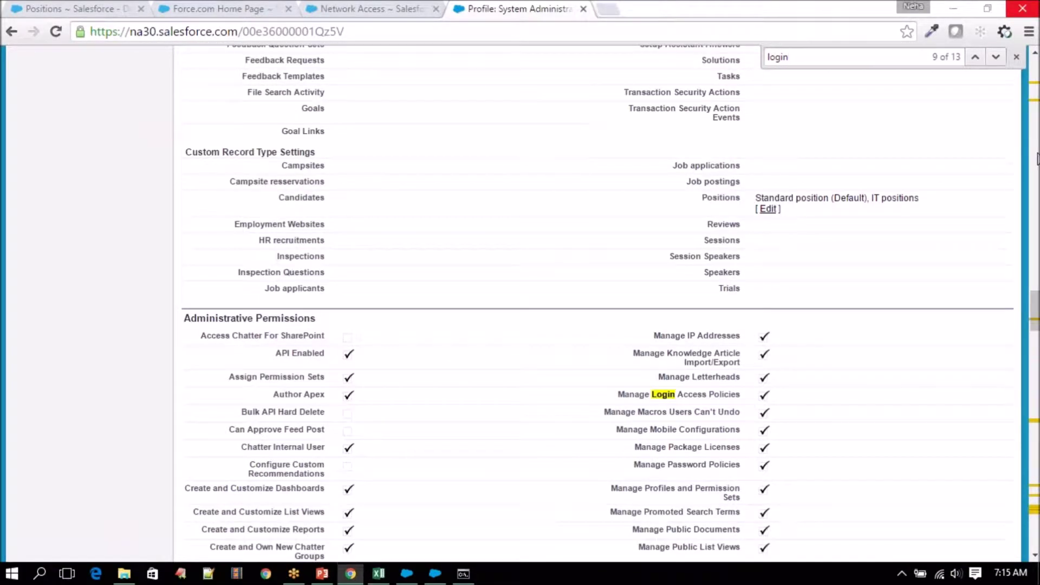
scroll(1038, 258, up, 15)
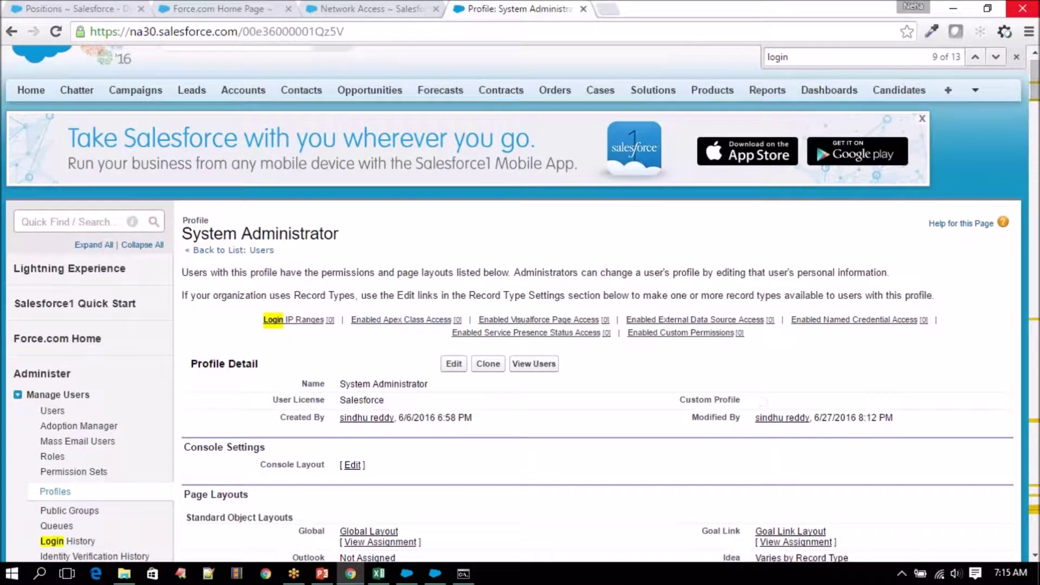
- Switch to Data Loader, close the export login, and save proxy host 192.168.1.6 with proxy port 80 in the settings
click(435, 573)
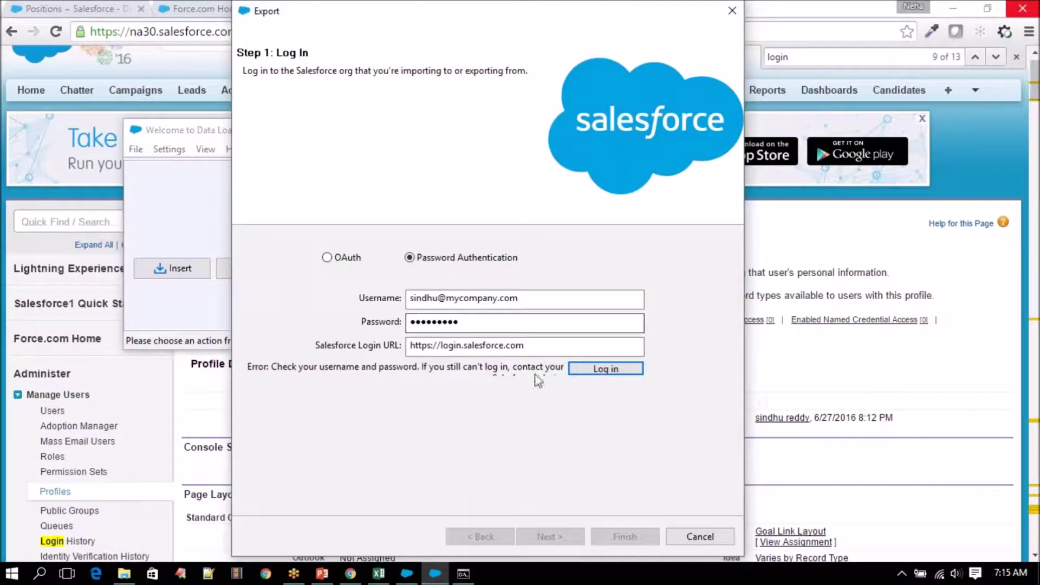
click(700, 536)
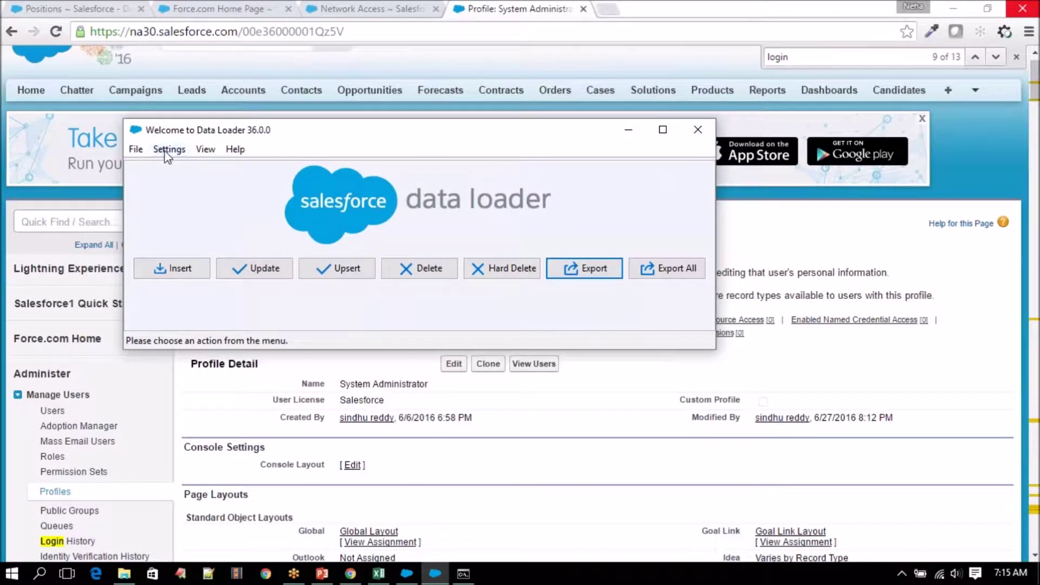
click(168, 150)
click(182, 166)
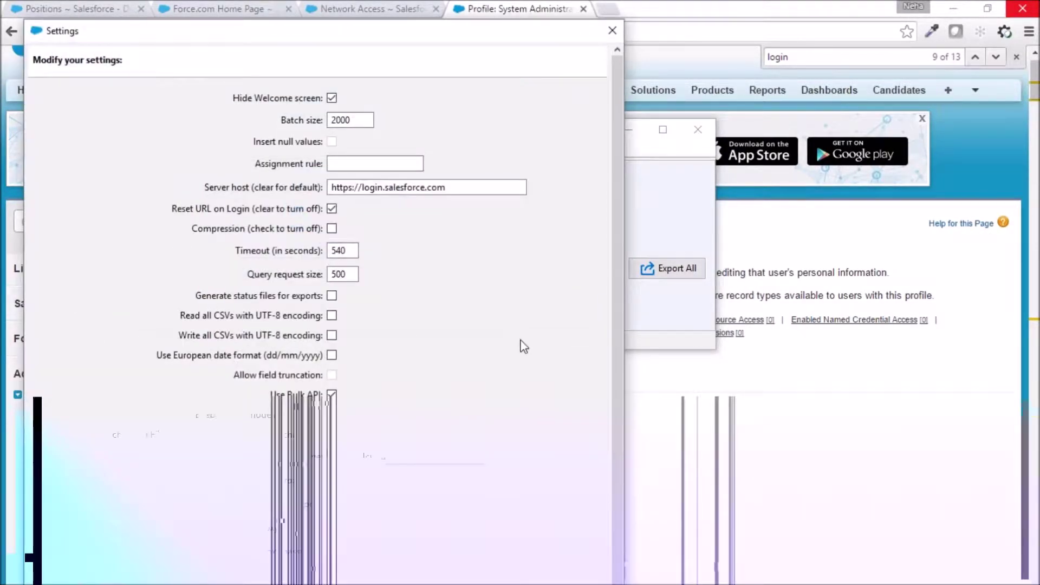
scroll(523, 347, down, 3)
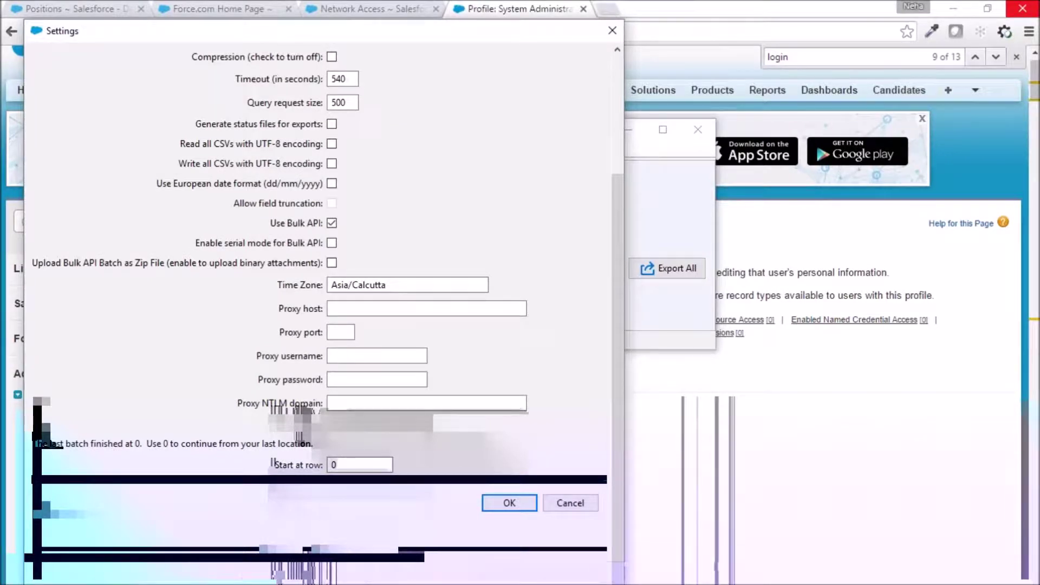
click(379, 308)
text(192.168.1.6)
click(343, 334)
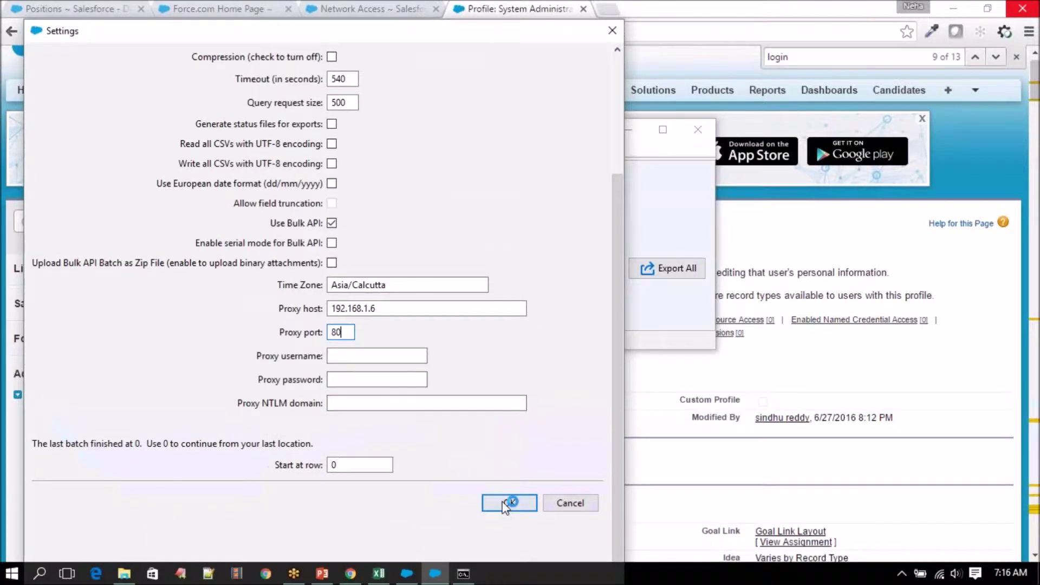
click(508, 503)
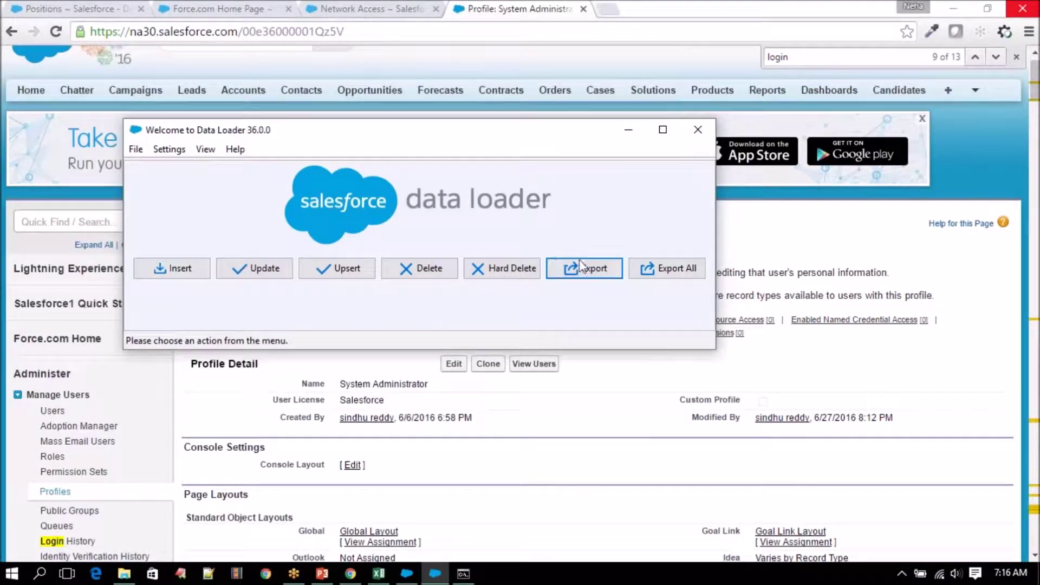
- Try to log in for an export with Password Authentication and the account password, then cancel the export
click(590, 269)
click(385, 258)
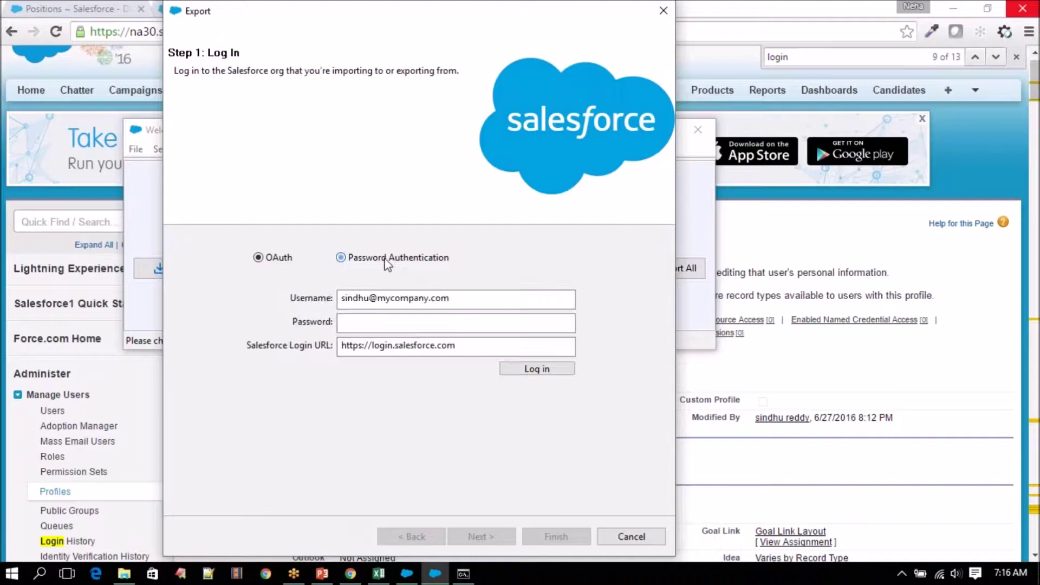
click(408, 325)
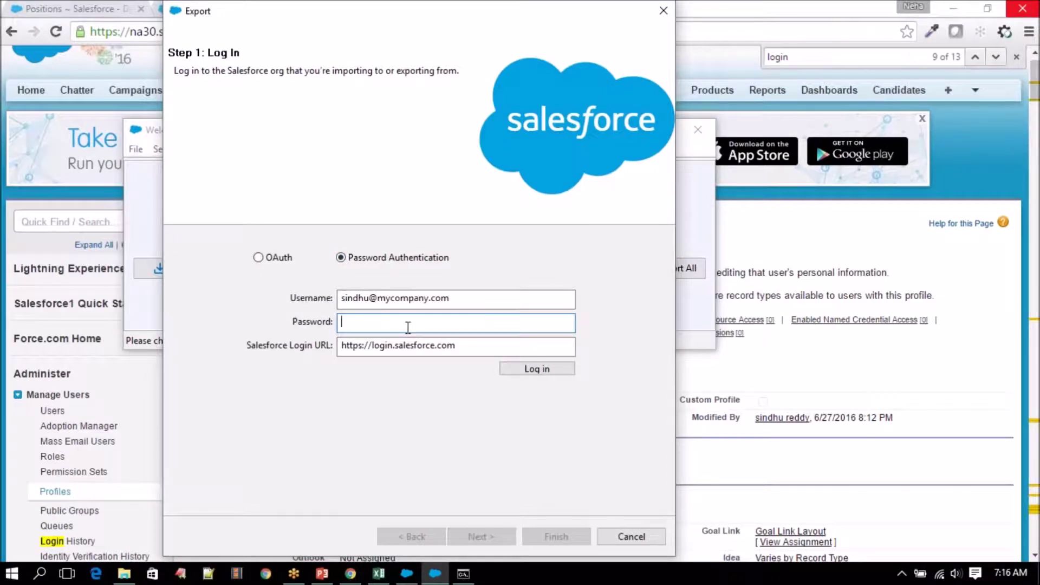
text(••)
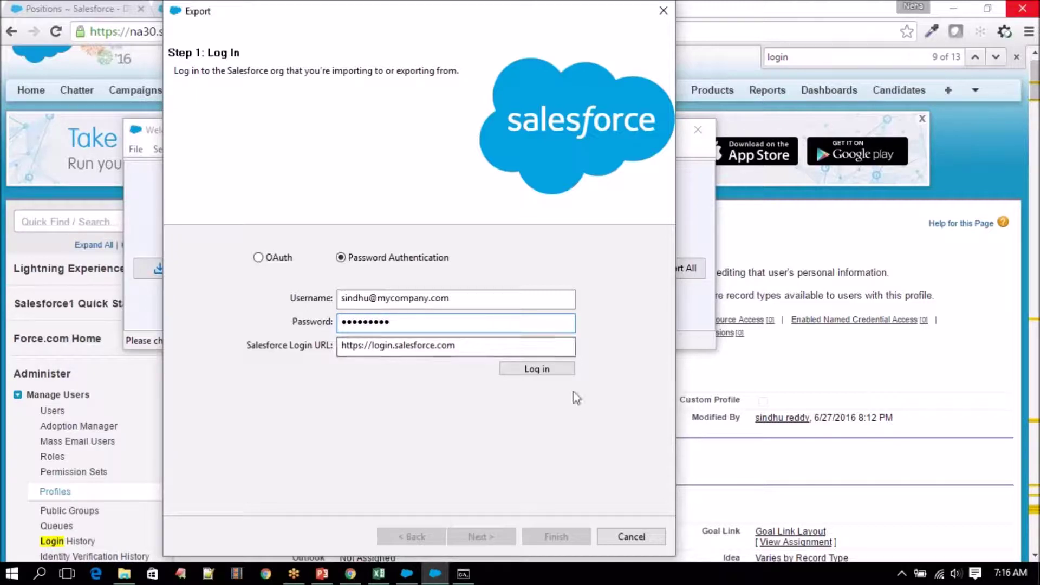
click(554, 369)
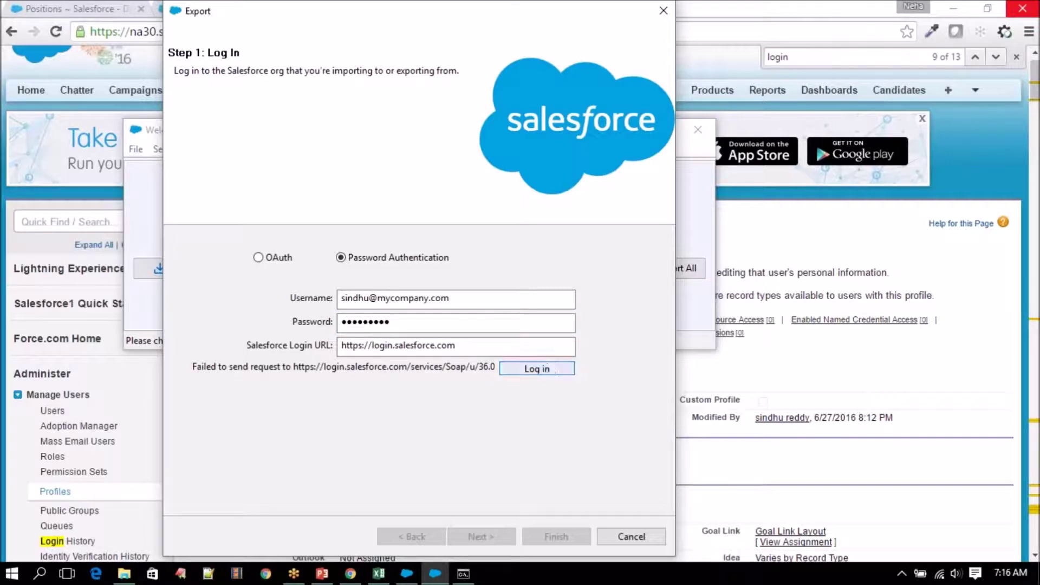
click(481, 325)
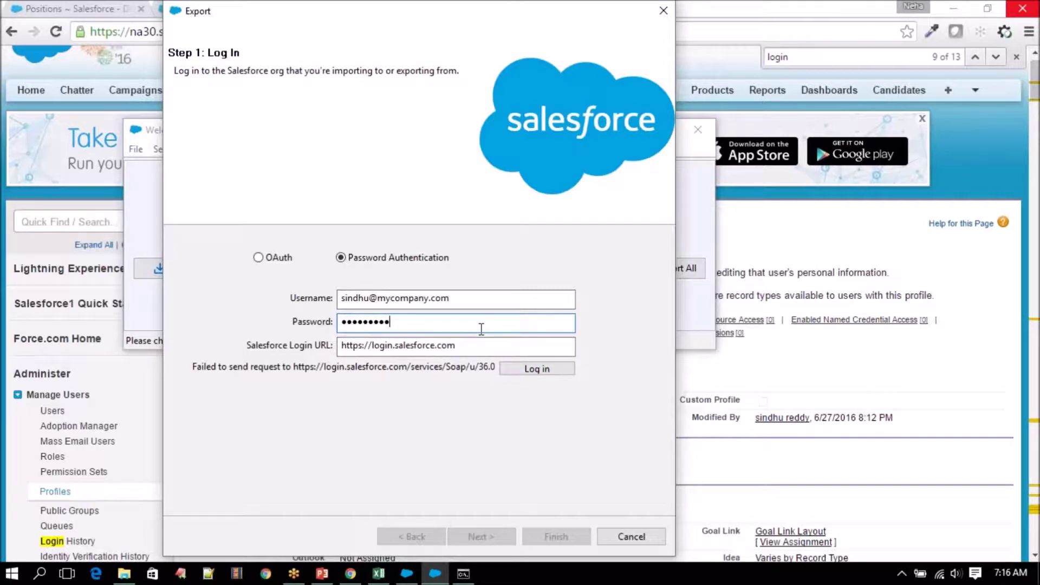
click(630, 537)
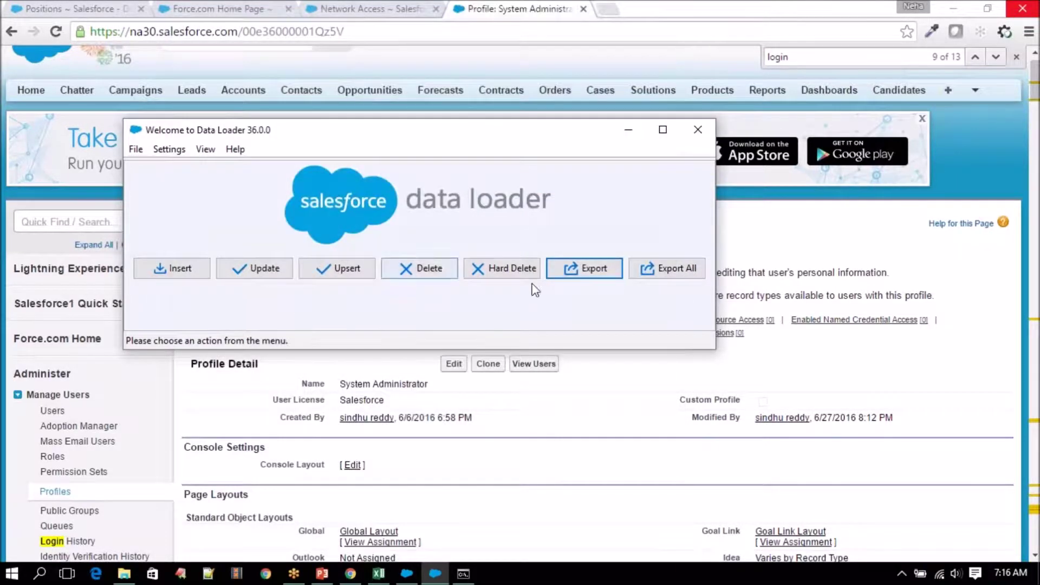
- Reopen the Data Loader settings and turn off Use Bulk API
click(169, 149)
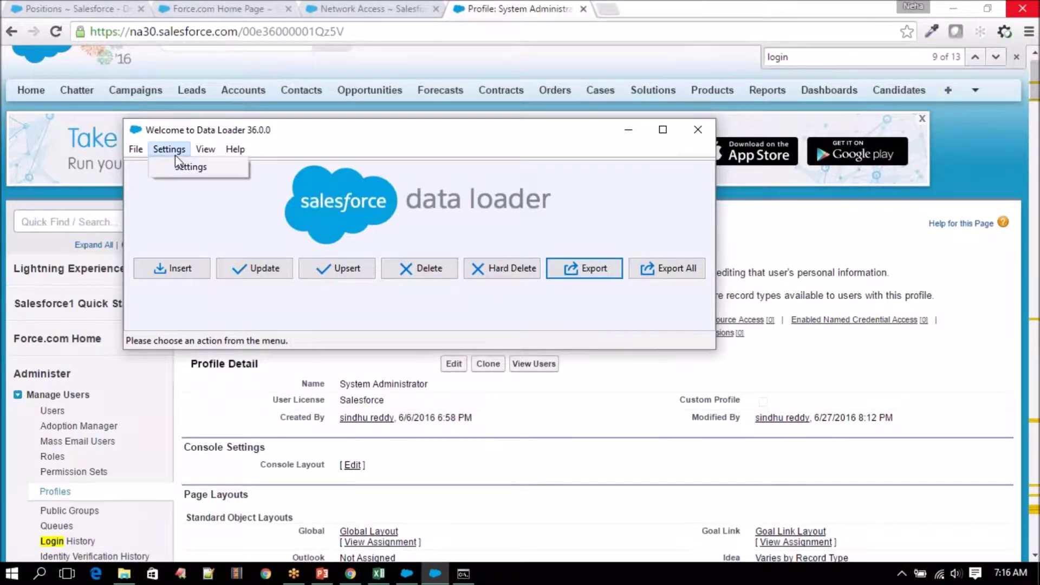
click(177, 161)
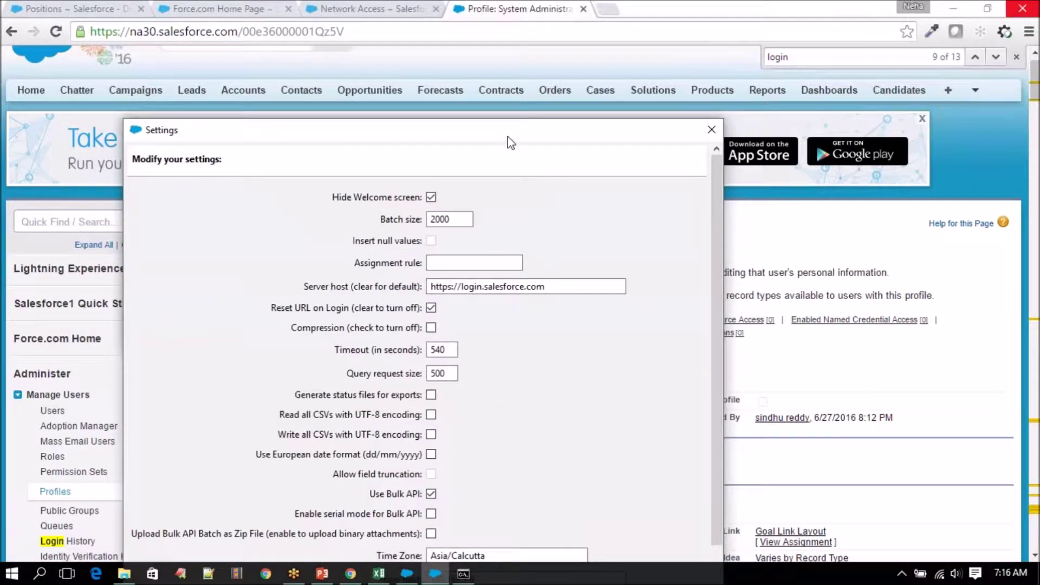
drag(510, 130, 522, 12)
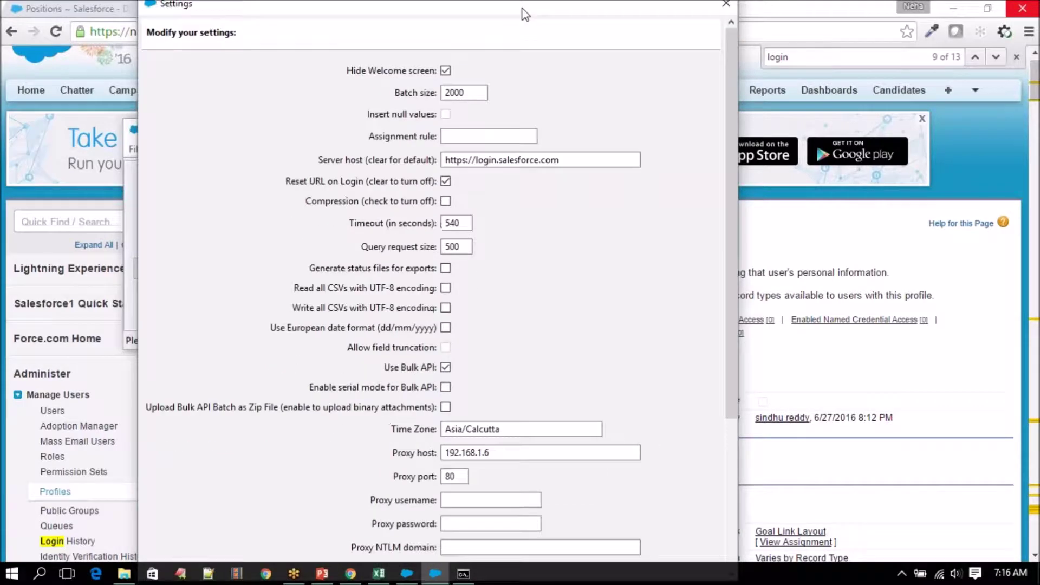
click(445, 374)
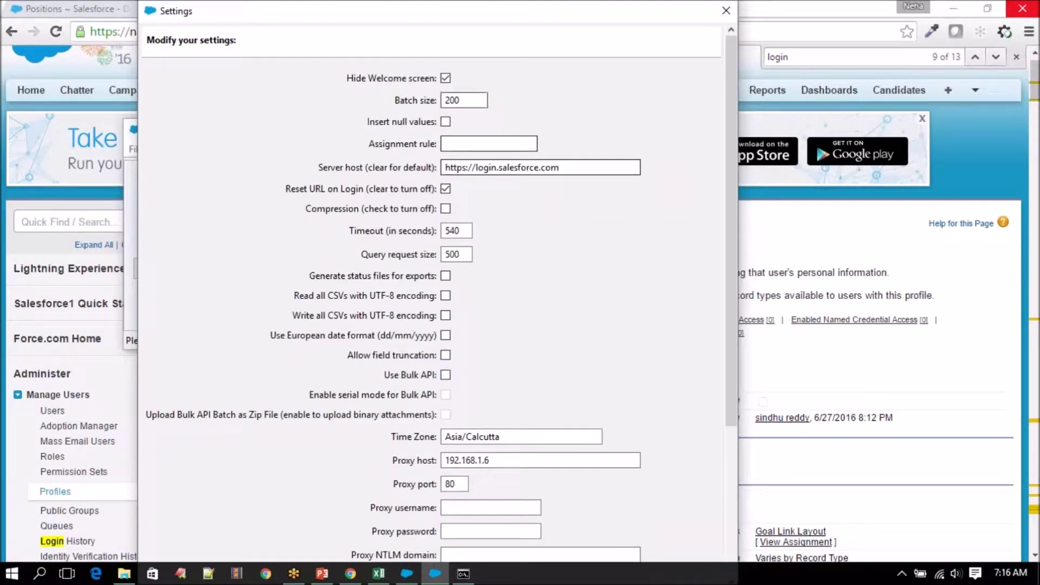
- Clear the proxy host and proxy port, review the remaining options, and save the settings
scroll(496, 373, down, 3)
triple_click(494, 358)
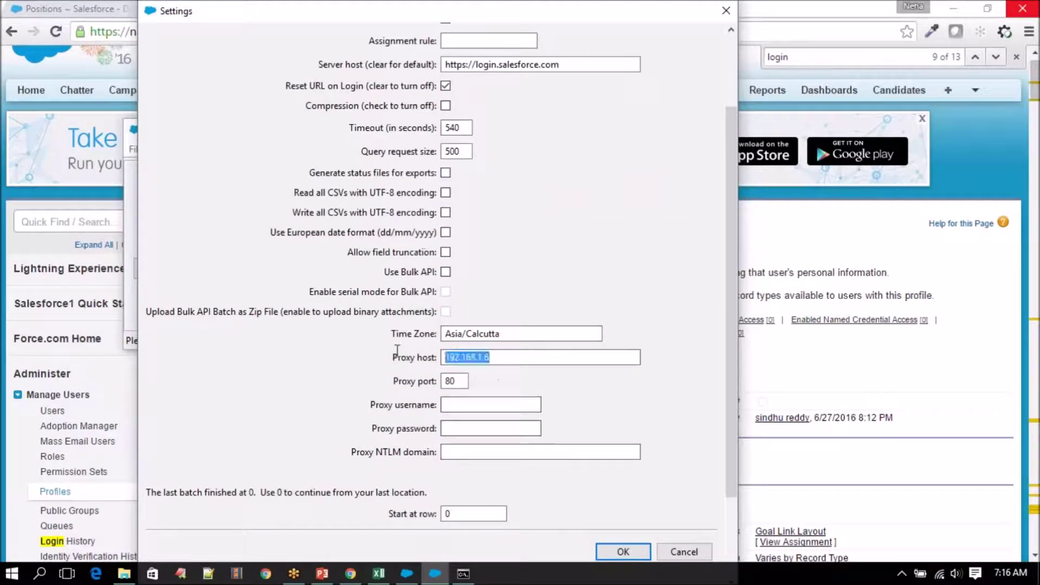
key(BackSpace)
key(Tab)
key(BackSpace)
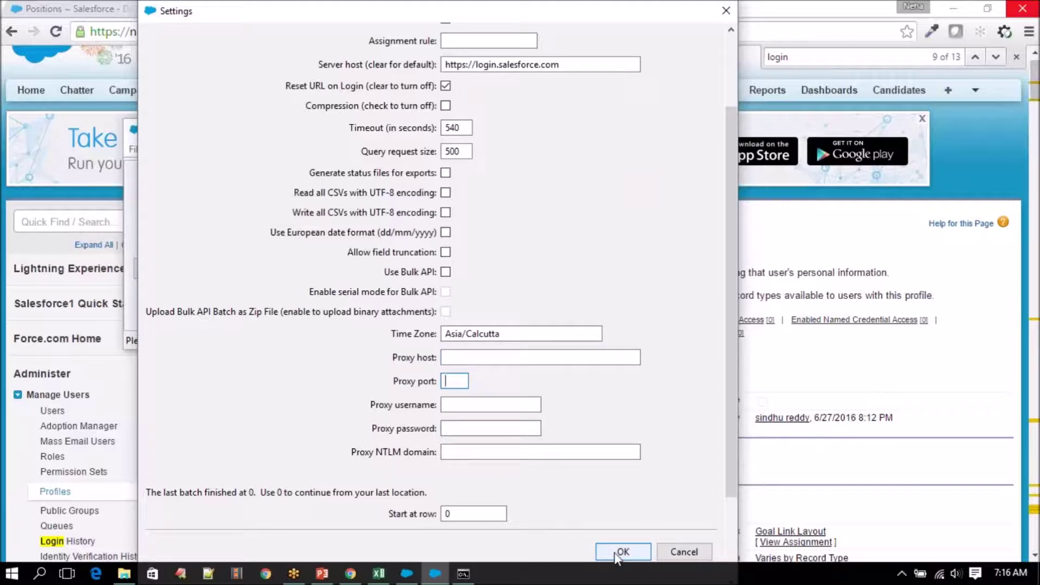
scroll(426, 157, up, 3)
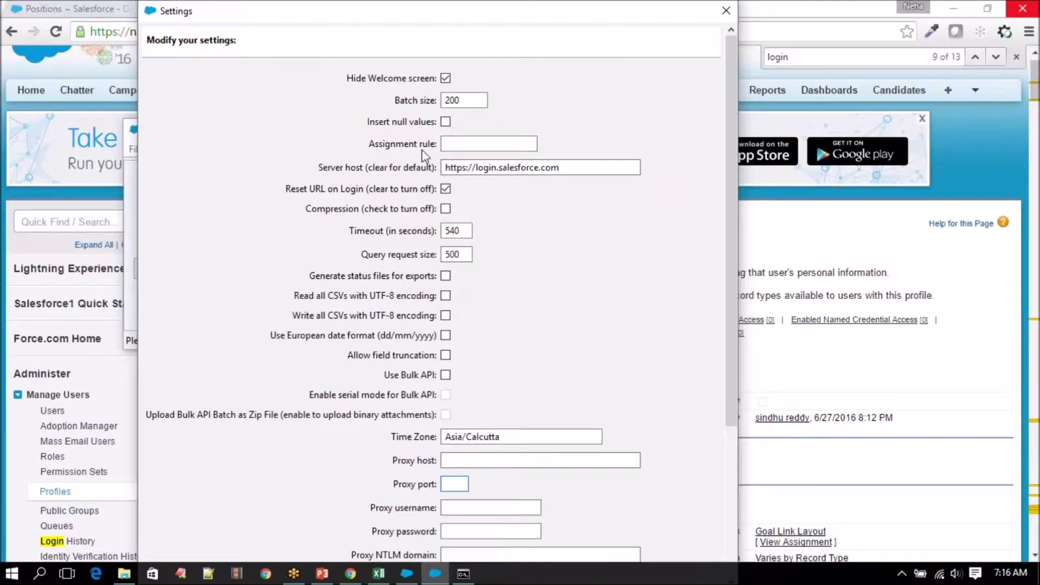
scroll(422, 244, down, 3)
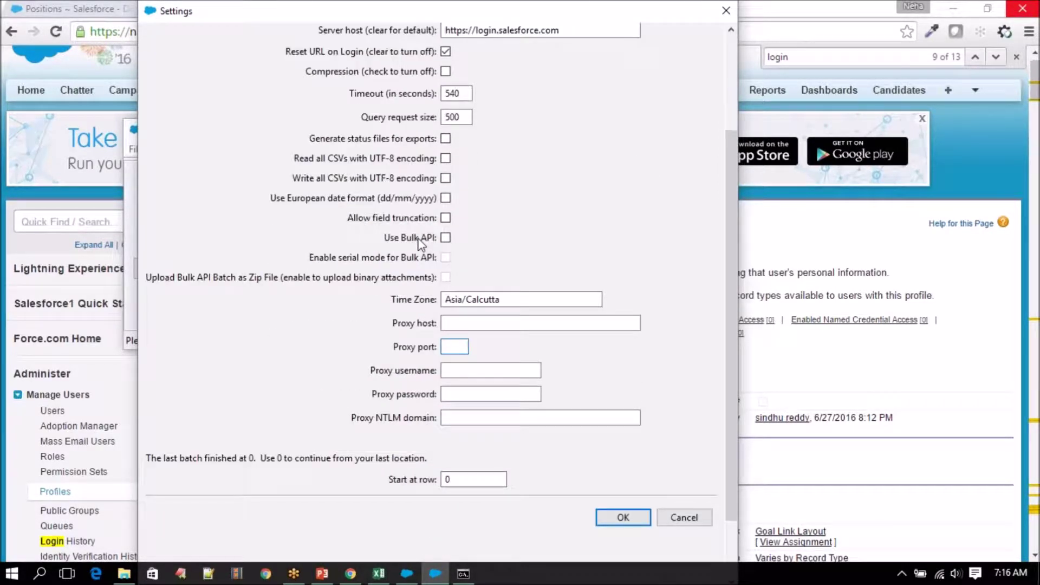
scroll(434, 173, down, 1)
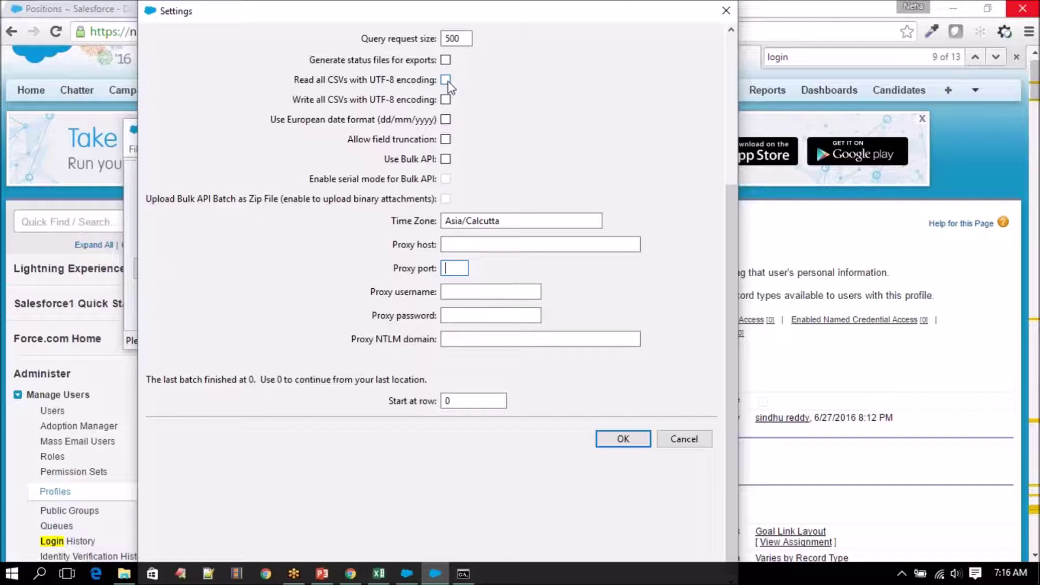
click(623, 440)
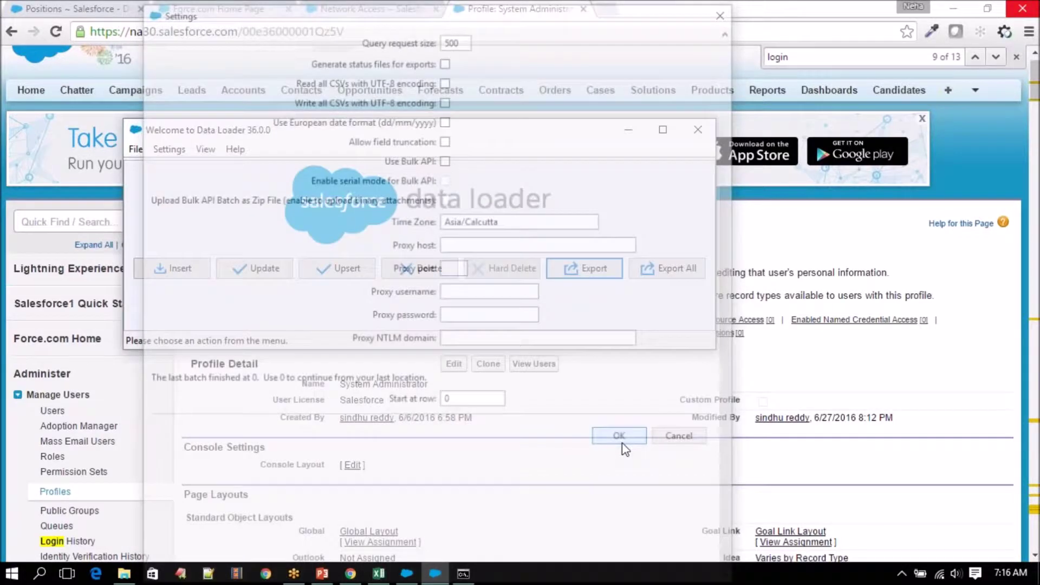
- Start an export and log in with Password Authentication, entering the account password followed by the copied security token, and continue to data object selection
click(594, 268)
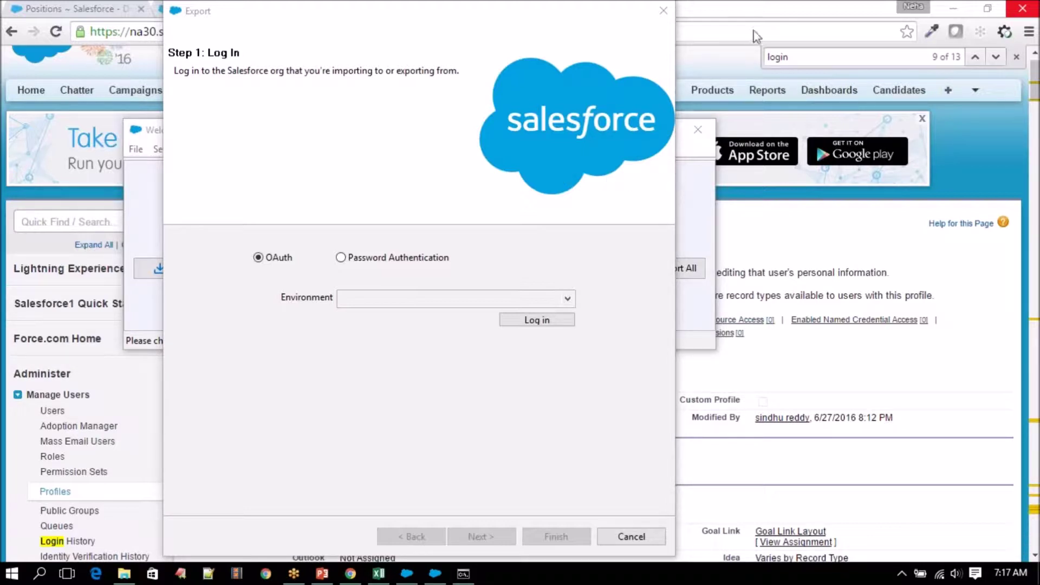
click(418, 258)
click(393, 325)
text(••)
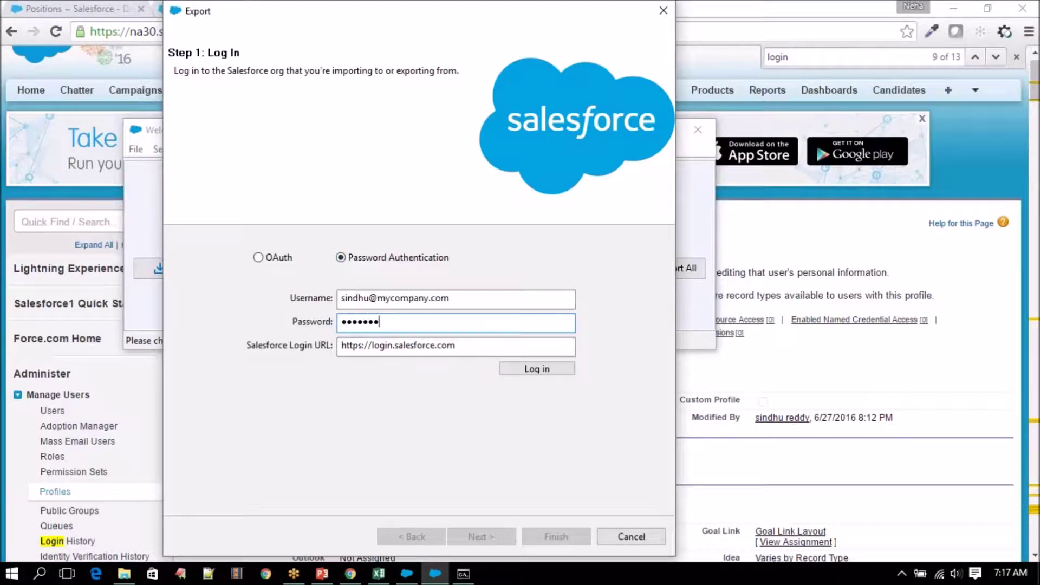
text(•••••••)
key(ctrl+v)
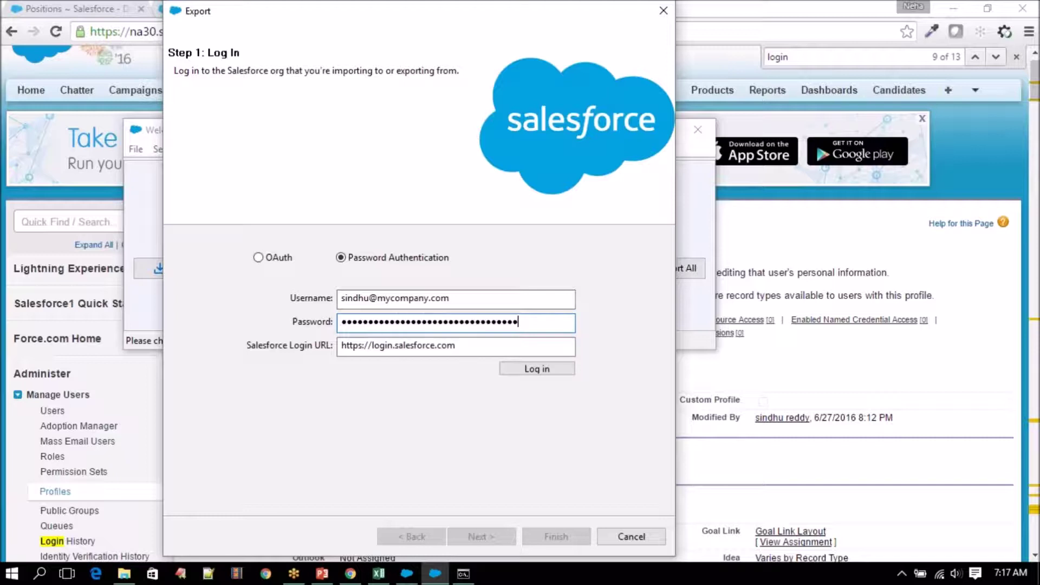
key(Return)
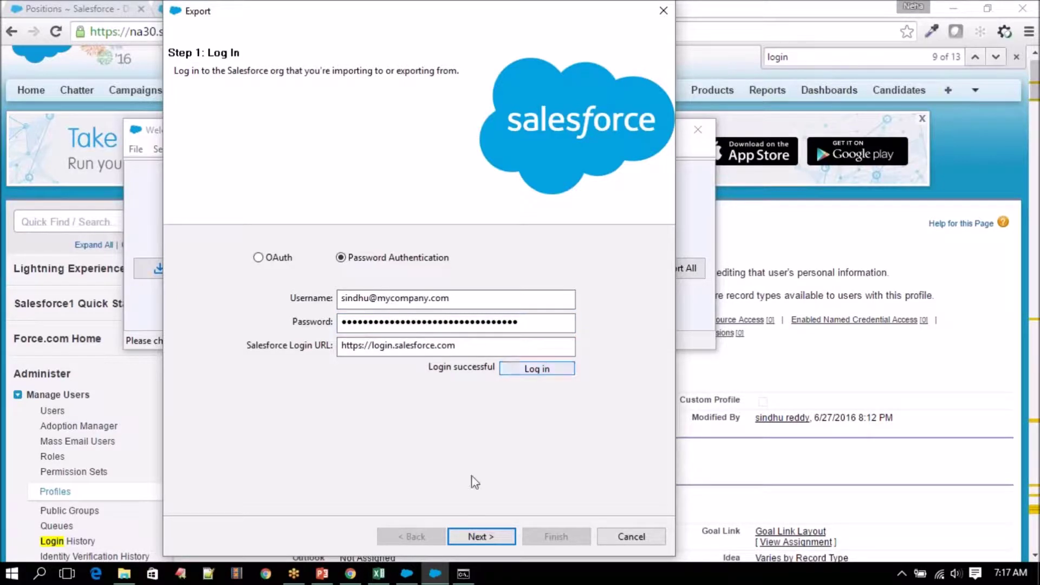
click(473, 538)
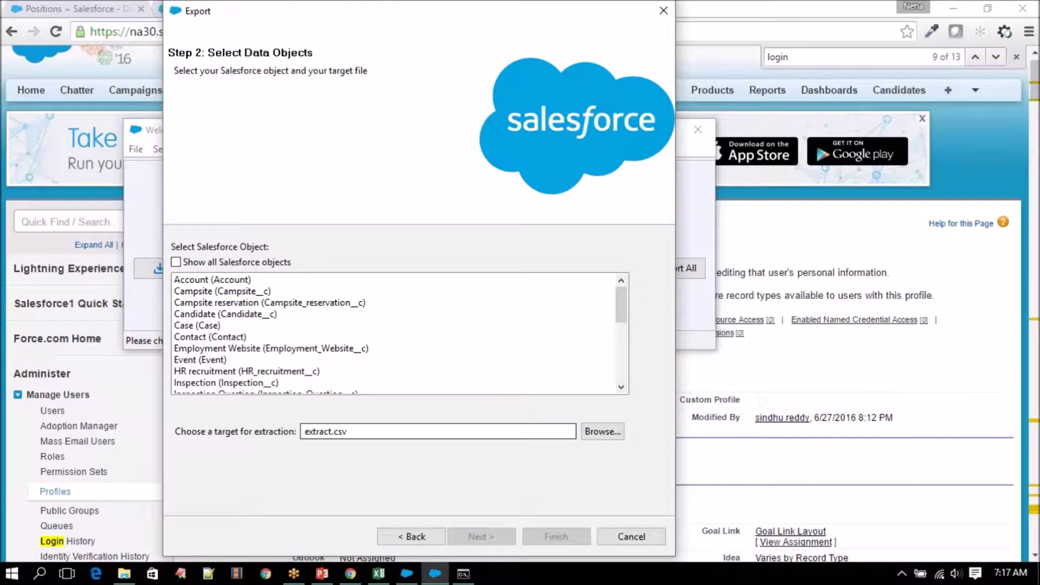
- Choose Position (Position__c) as the Salesforce object to export
drag(621, 313, 620, 337)
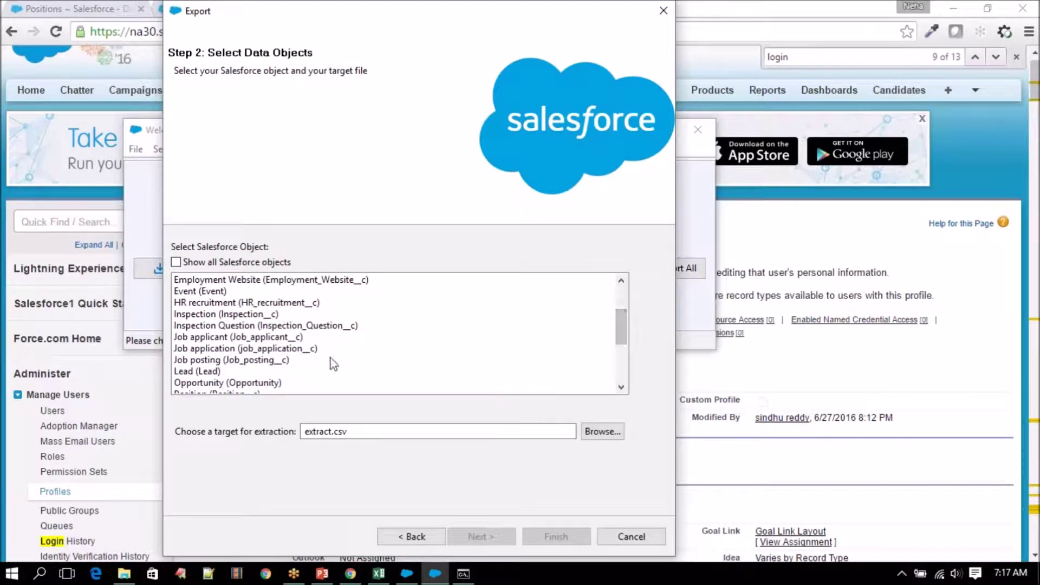
scroll(282, 344, down, 1)
scroll(282, 344, down, 2)
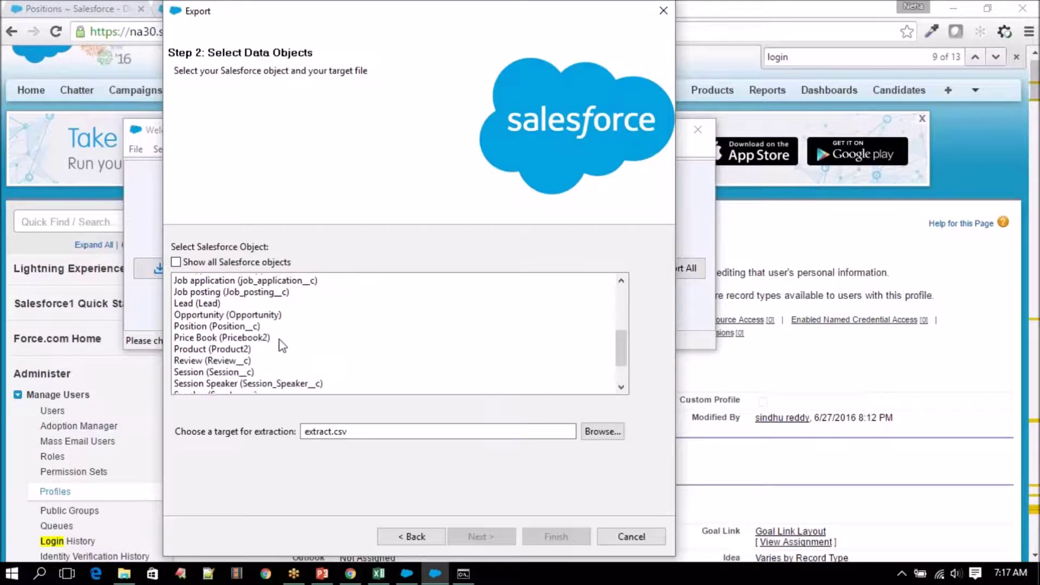
click(233, 326)
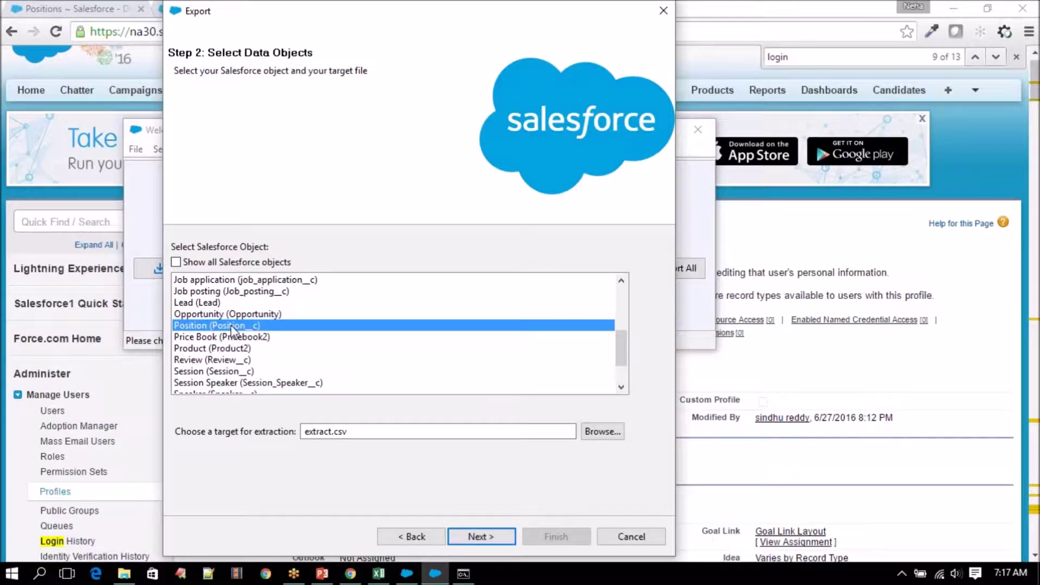
- Set the extraction target to Positionextract.csv in the Salesforce Training folder and proceed to the query editor
click(601, 432)
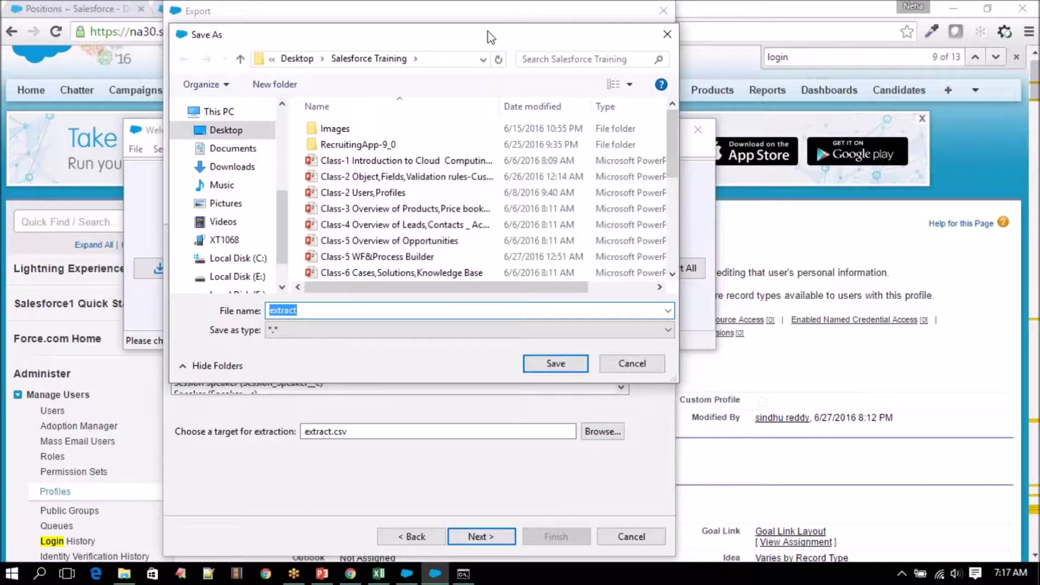
drag(491, 36, 489, 67)
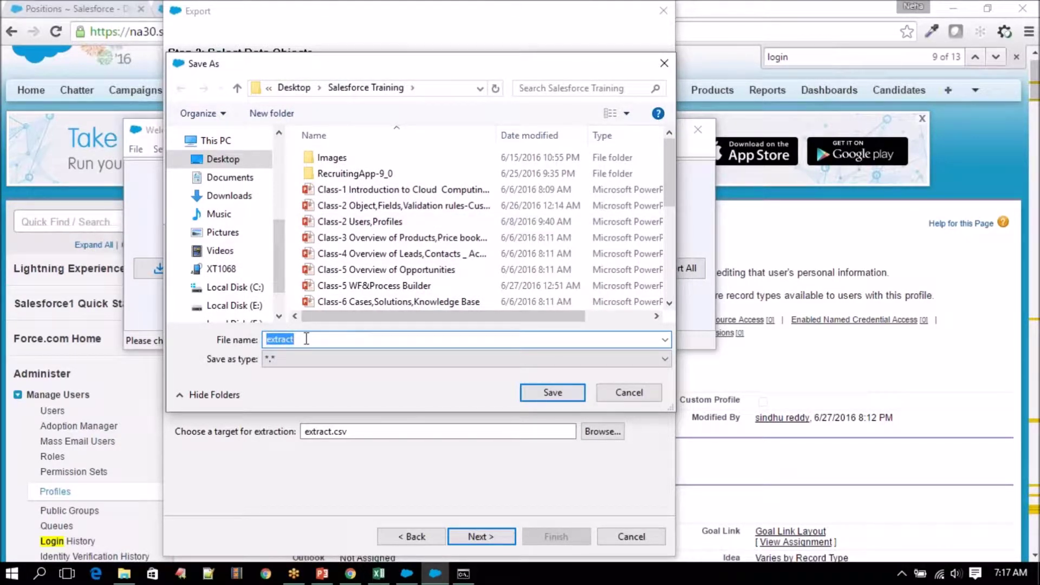
text(Posi)
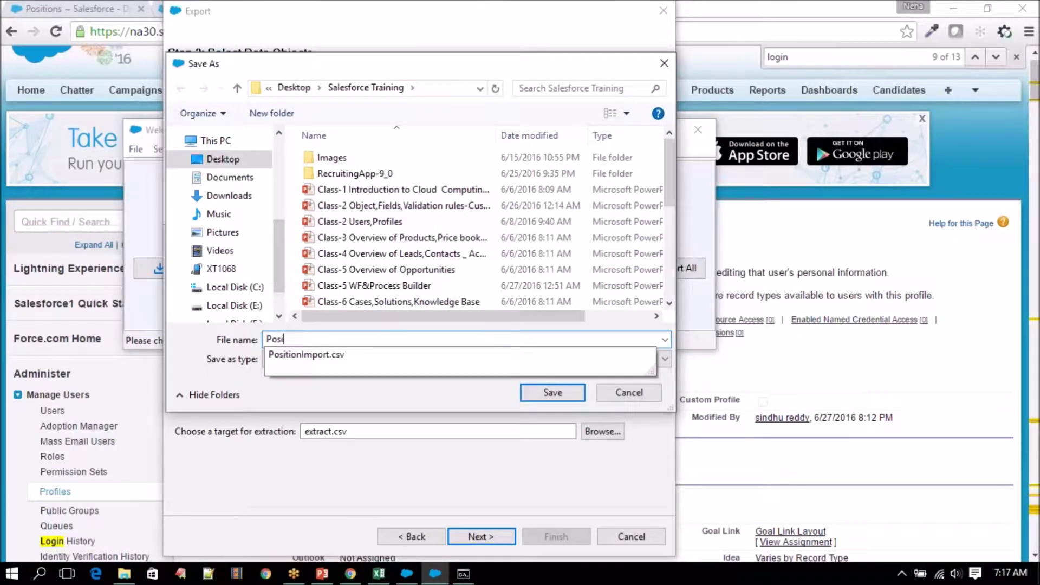
text(tionextract)
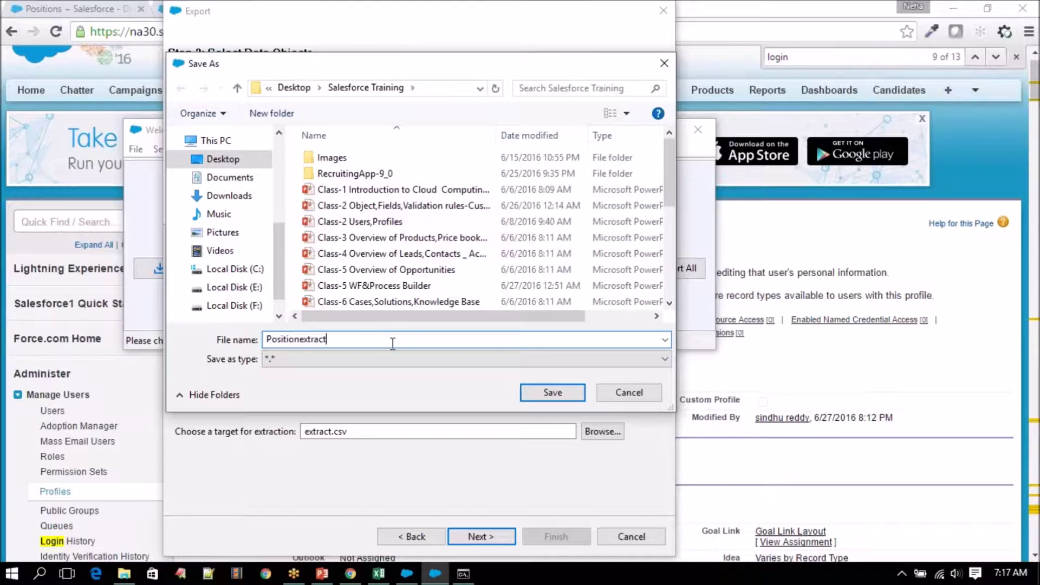
text(.csv)
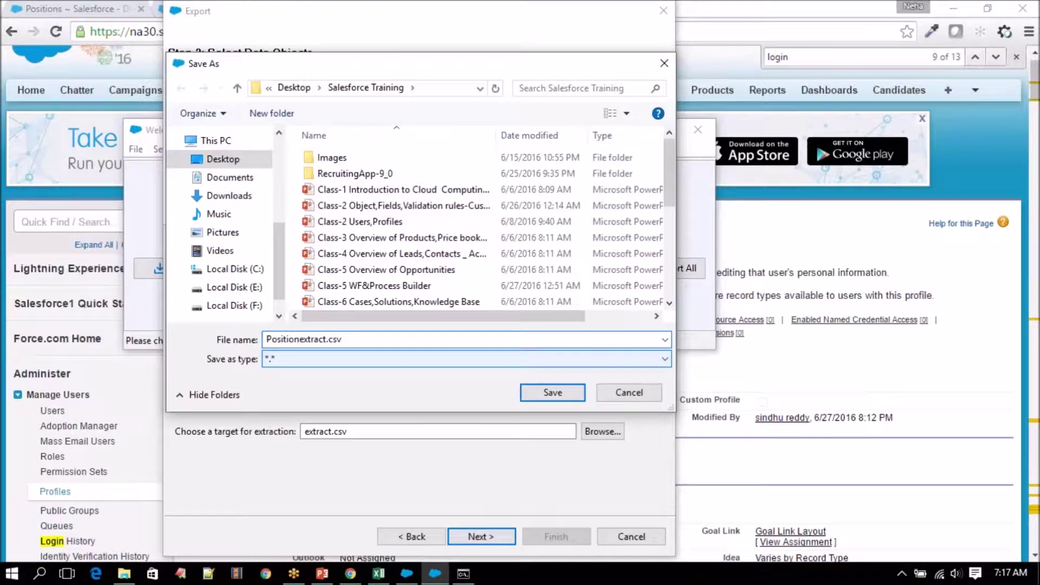
click(541, 392)
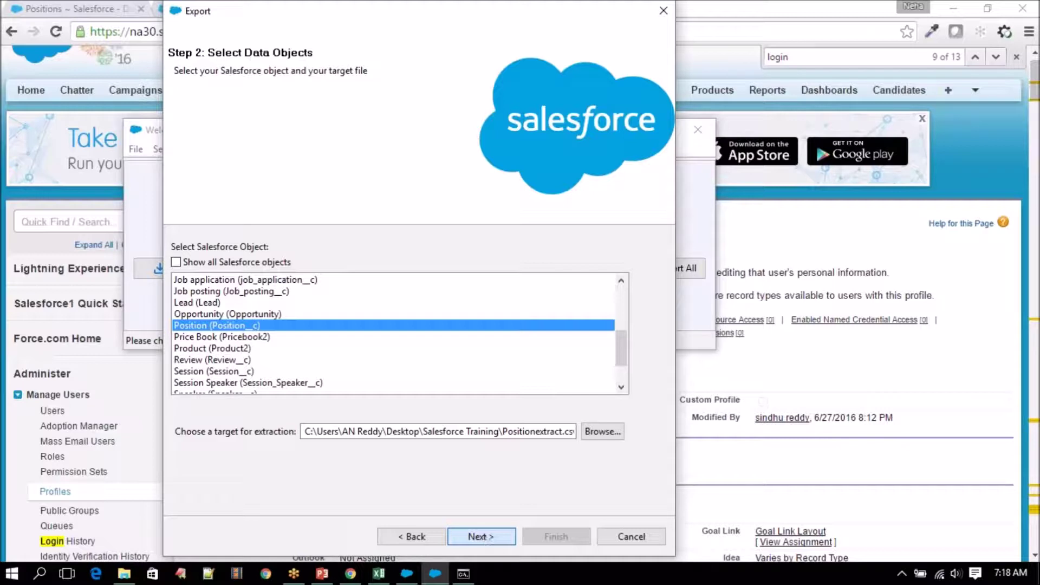
click(483, 537)
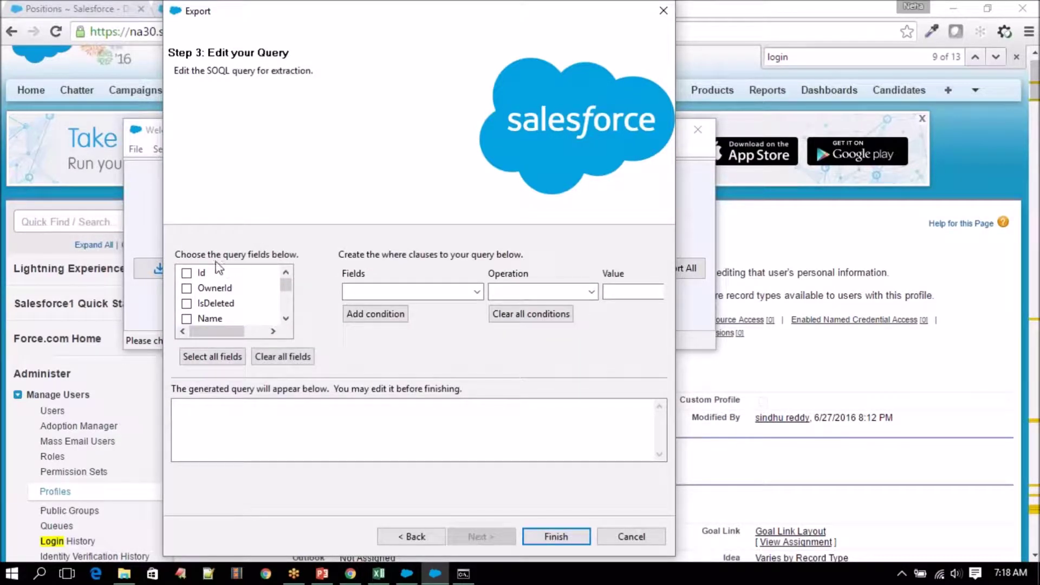
- Include all Position fields in the query and delete the generated query text after Hiring_Manager__c
click(211, 359)
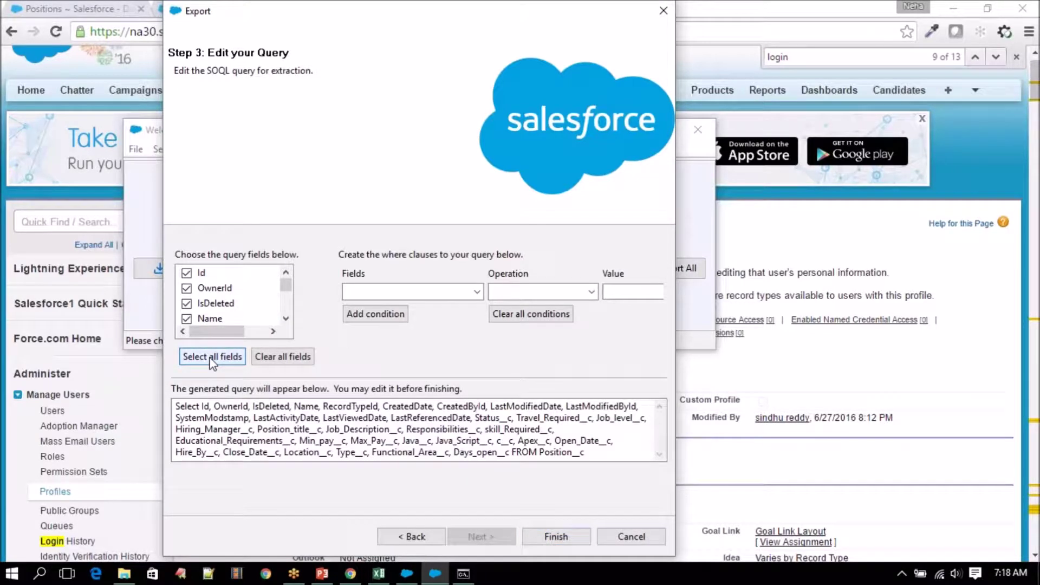
click(603, 452)
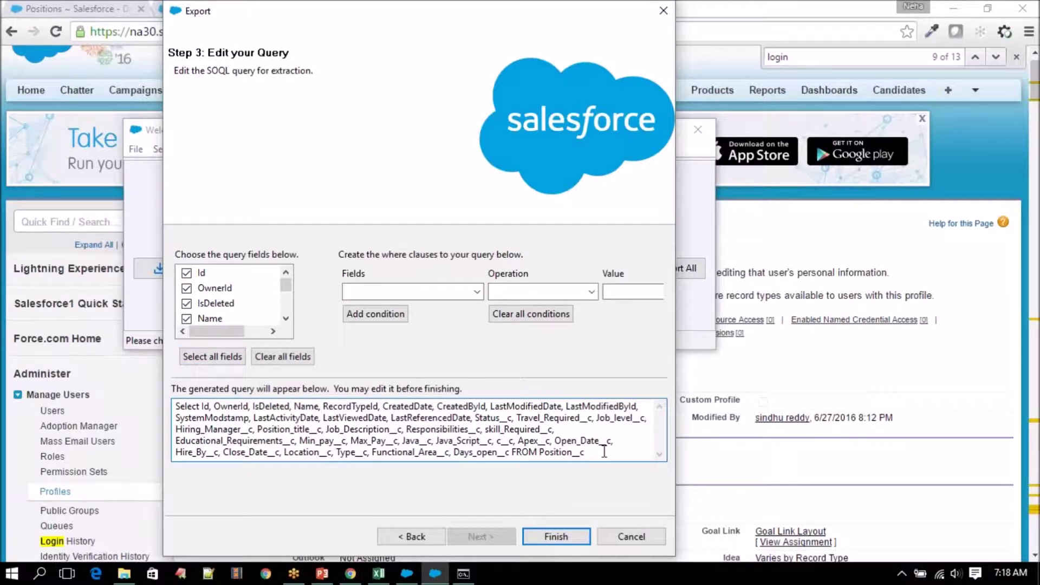
key(BackSpace)
key(BackSpace)
key(BackSpace)
key(BackSpace)
key(BackSpace)
key(BackSpace)
key(BackSpace)
key(BackSpace)
key(BackSpace)
key(BackSpace)
key(BackSpace)
key(BackSpace)
key(BackSpace)
key(BackSpace)
key(BackSpace)
key(BackSpace)
key(BackSpace)
key(BackSpace)
key(BackSpace)
key(BackSpace)
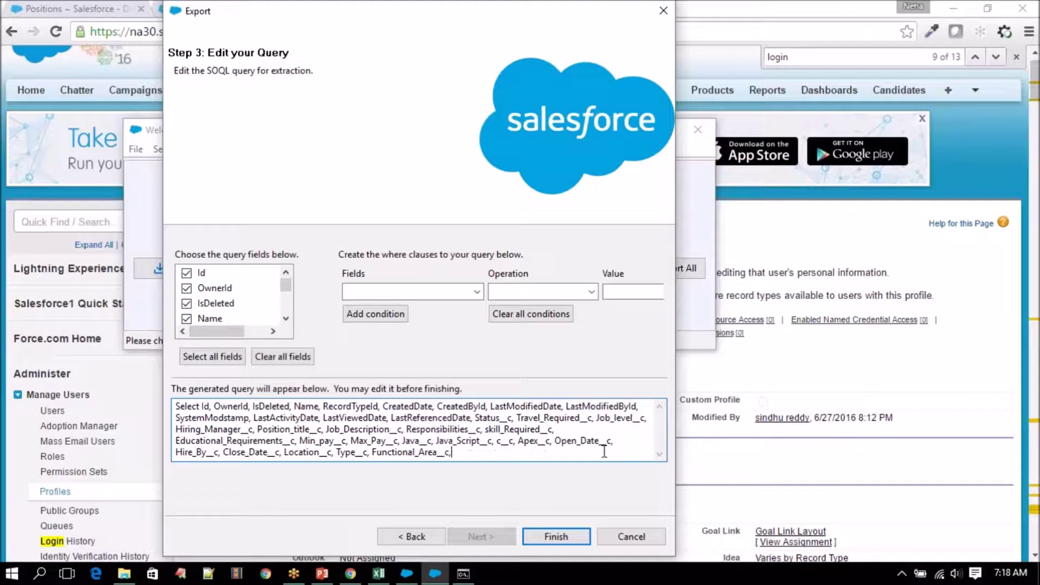
key(BackSpace)
key(BackSpace)
key(BackSpace)
key(BackSpace)
key(BackSpace)
key(BackSpace)
key(BackSpace)
key(BackSpace)
key(BackSpace)
key(BackSpace)
key(BackSpace)
key(BackSpace)
key(BackSpace)
key(BackSpace)
key(BackSpace)
key(BackSpace)
key(BackSpace)
key(BackSpace)
key(BackSpace)
key(BackSpace)
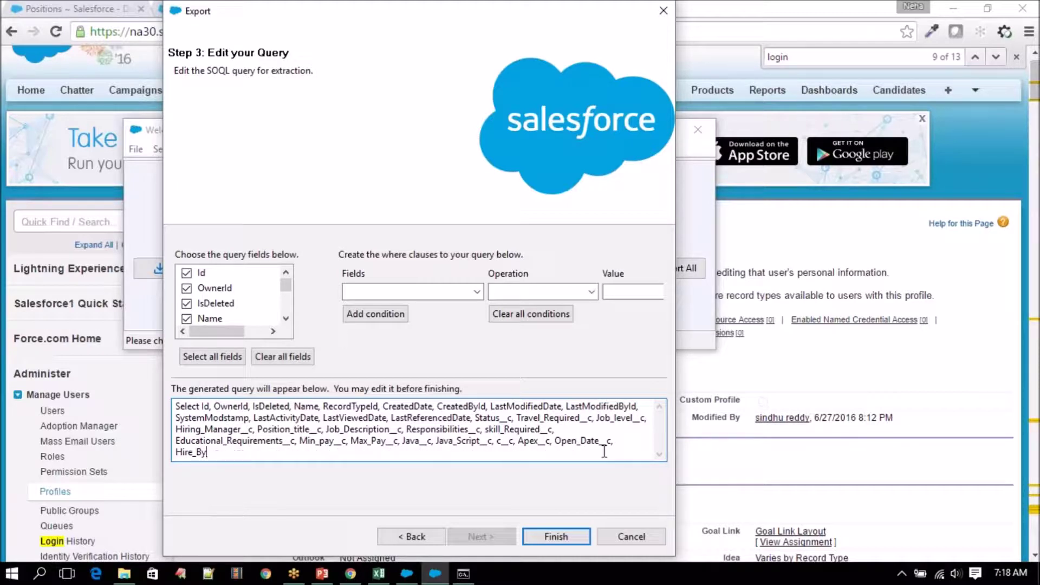
key(BackSpace)
key(BackSpace)
key(BackSpace)
key(BackSpace)
key(BackSpace)
key(BackSpace)
key(BackSpace)
key(BackSpace)
key(BackSpace)
key(BackSpace)
key(BackSpace)
key(BackSpace)
key(BackSpace)
key(BackSpace)
key(BackSpace)
key(BackSpace)
key(BackSpace)
key(BackSpace)
key(BackSpace)
key(BackSpace)
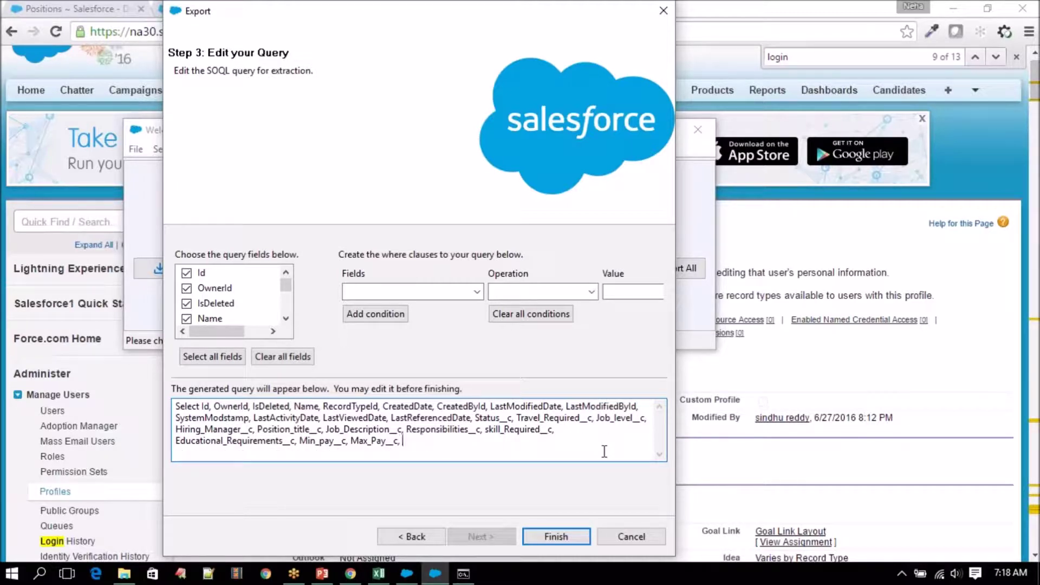
key(BackSpace)
key(BackSpace)
key(BackSpace)
key(BackSpace)
key(BackSpace)
key(BackSpace)
key(BackSpace)
key(BackSpace)
key(BackSpace)
key(BackSpace)
key(BackSpace)
key(BackSpace)
key(BackSpace)
key(BackSpace)
key(BackSpace)
key(BackSpace)
key(BackSpace)
key(BackSpace)
key(BackSpace)
key(BackSpace)
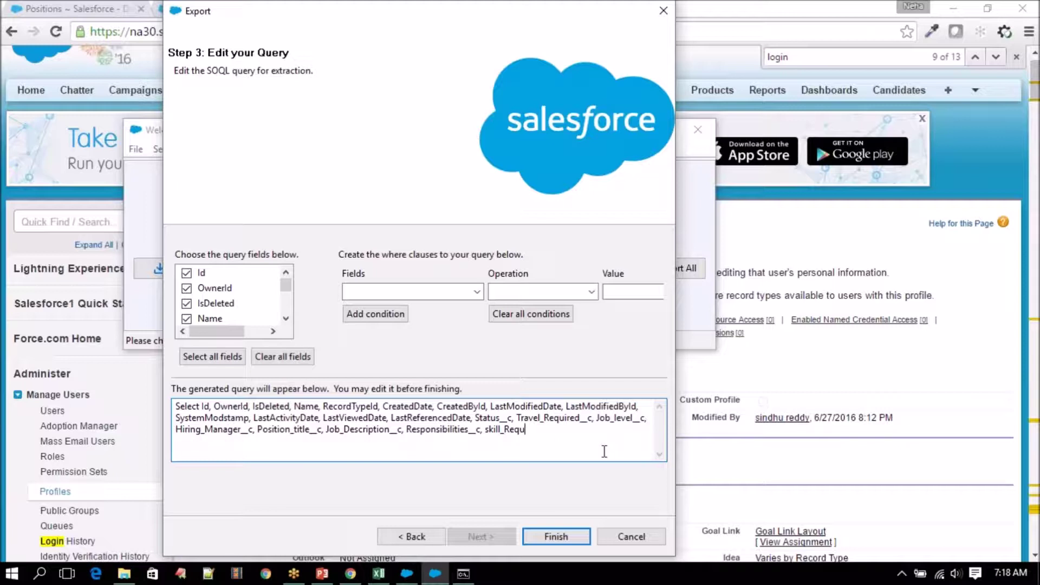
key(BackSpace)
key(BackSpace)
key(BackSpace)
key(BackSpace)
key(BackSpace)
key(BackSpace)
key(BackSpace)
key(BackSpace)
key(BackSpace)
key(BackSpace)
key(BackSpace)
key(BackSpace)
key(BackSpace)
key(BackSpace)
key(BackSpace)
key(BackSpace)
key(BackSpace)
key(BackSpace)
key(BackSpace)
key(BackSpace)
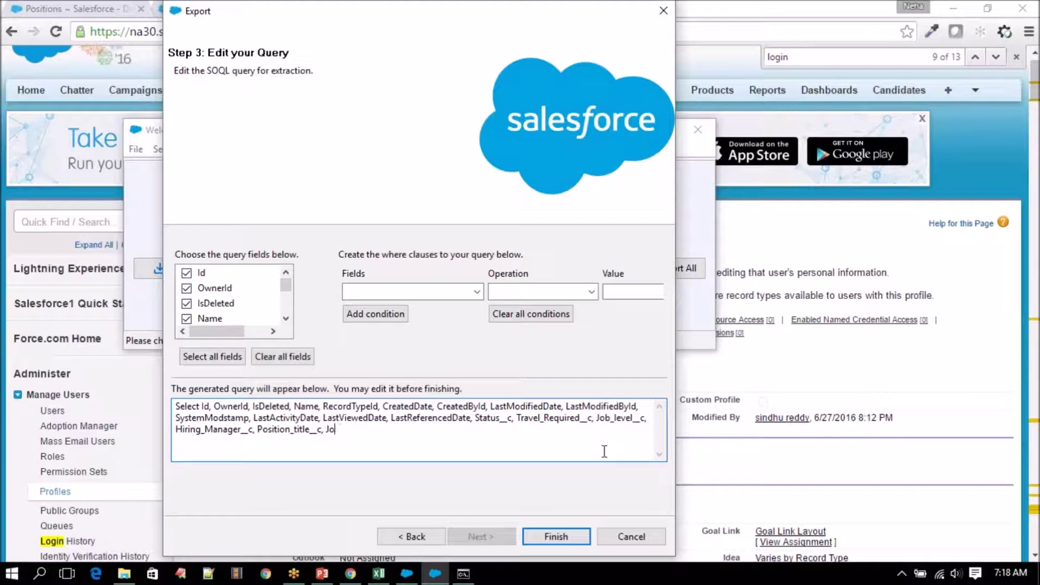
key(BackSpace)
key(BackSpace)
key(BackSpace)
key(BackSpace)
key(BackSpace)
key(BackSpace)
key(BackSpace)
key(BackSpace)
key(BackSpace)
key(BackSpace)
key(BackSpace)
key(BackSpace)
key(BackSpace)
- Remove the other fields from the query text, keeping only Id, Name and Hiring_Manager__c
drag(649, 419, 164, 416)
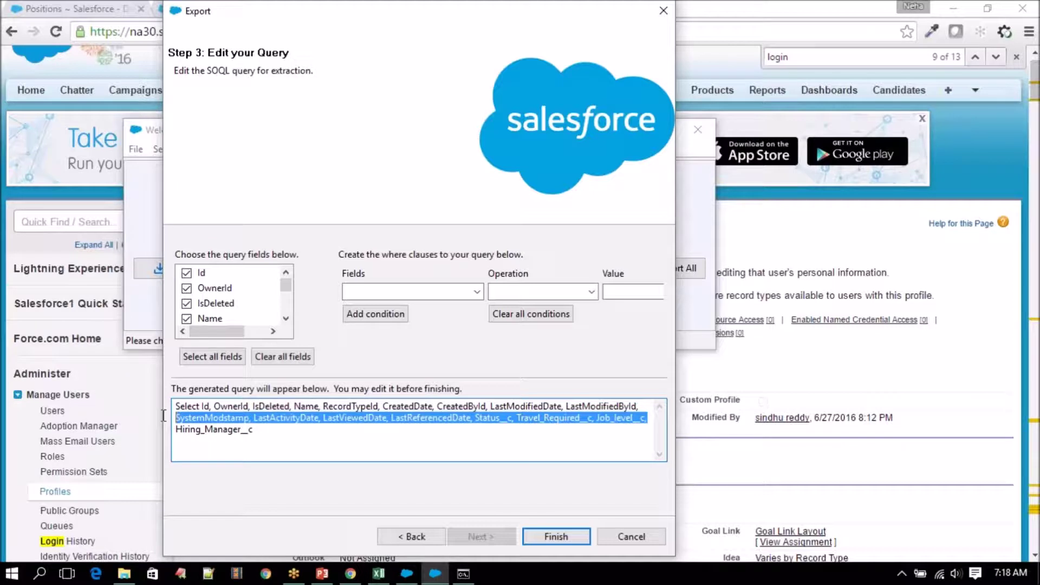
key(BackSpace)
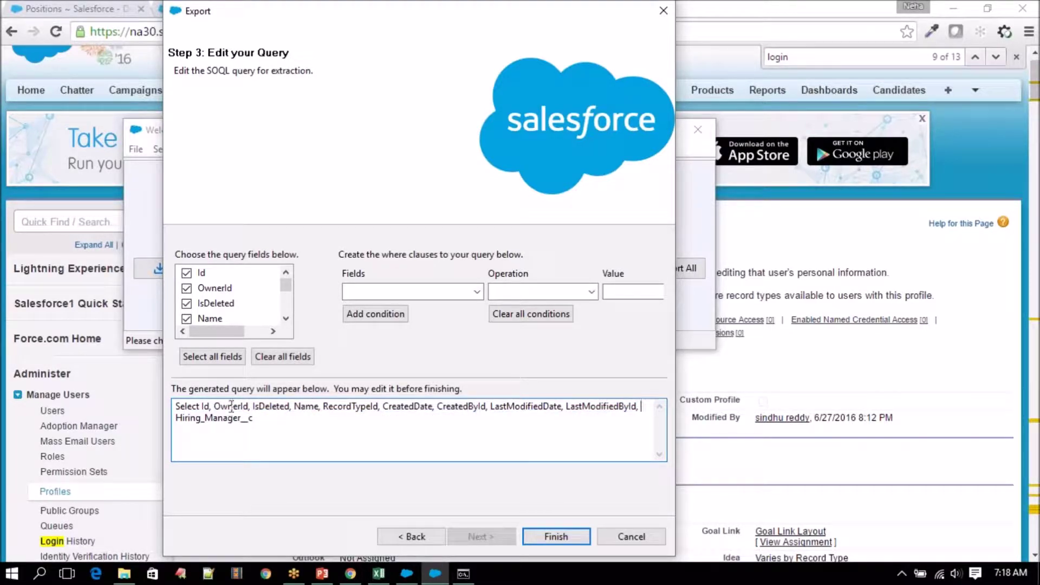
drag(214, 406, 295, 410)
key(BackSpace)
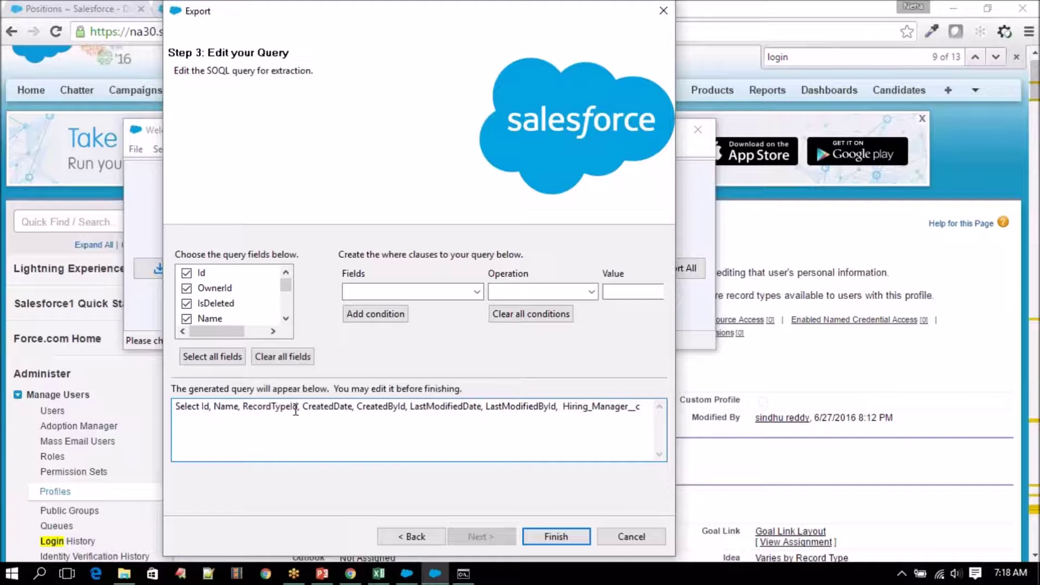
drag(243, 407, 568, 416)
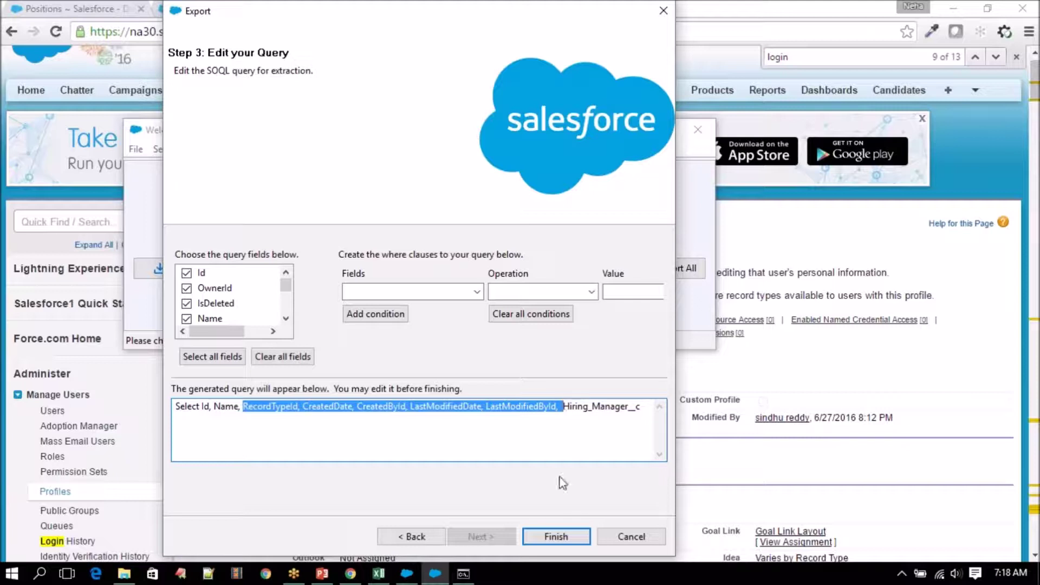
key(Delete)
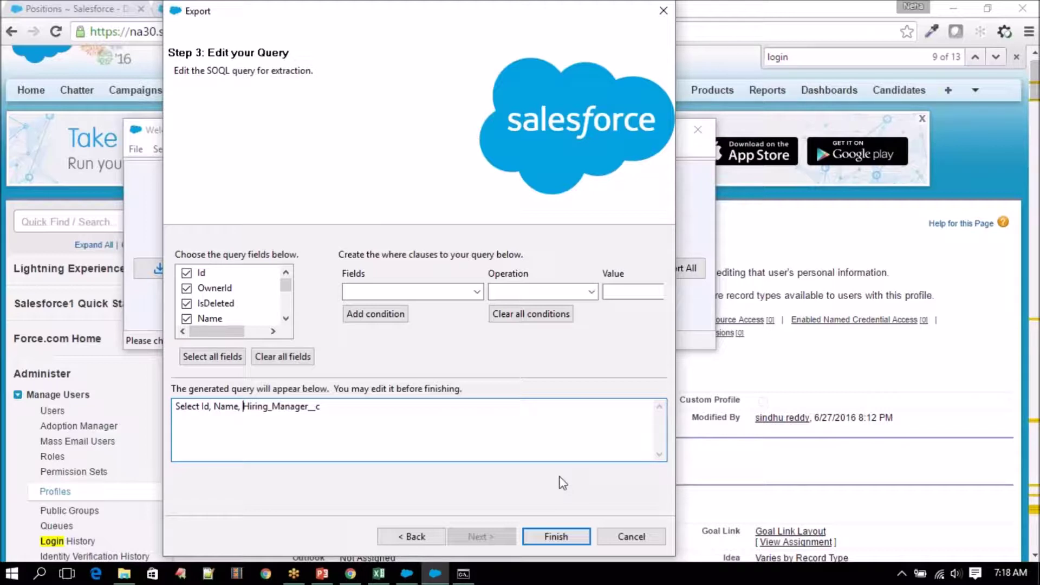
key(BackSpace)
- Delete the remaining query text and clear all selected query fields
drag(326, 411, 108, 411)
key(Delete)
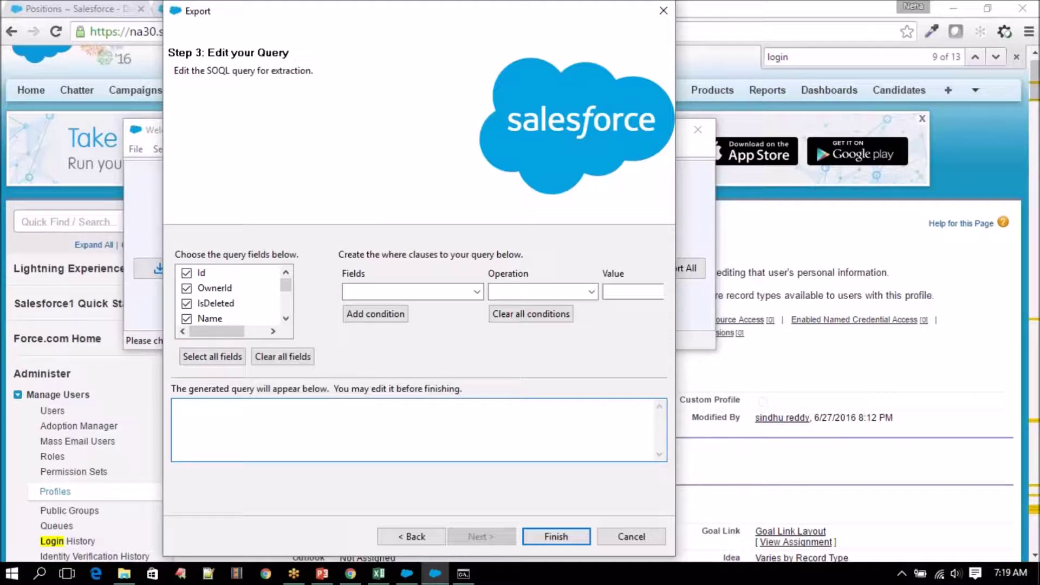
click(279, 356)
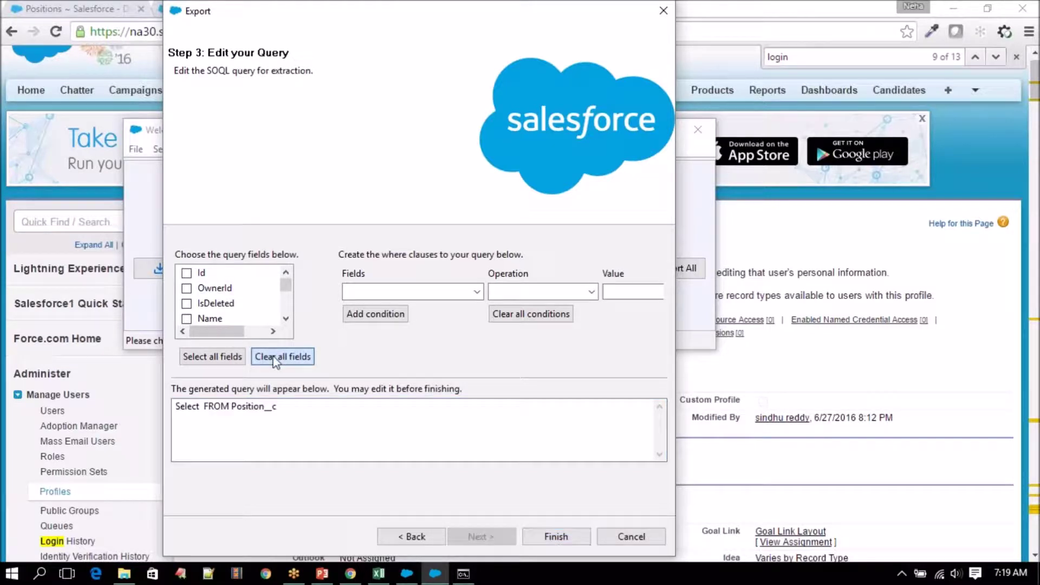
- Include the Id field in the query, deselect it again, and examine the structure of the generated query text
click(202, 274)
click(187, 274)
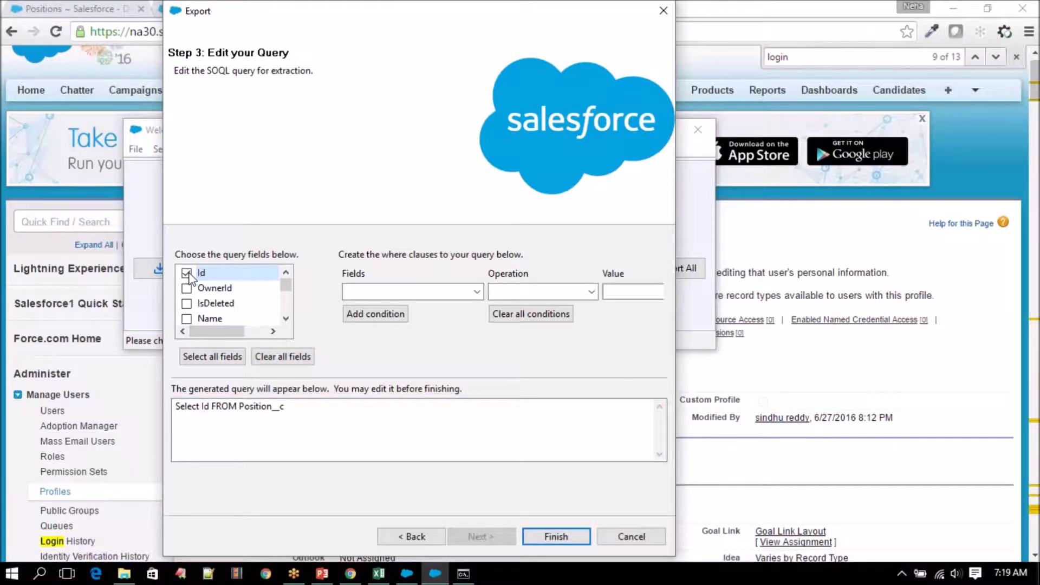
click(187, 273)
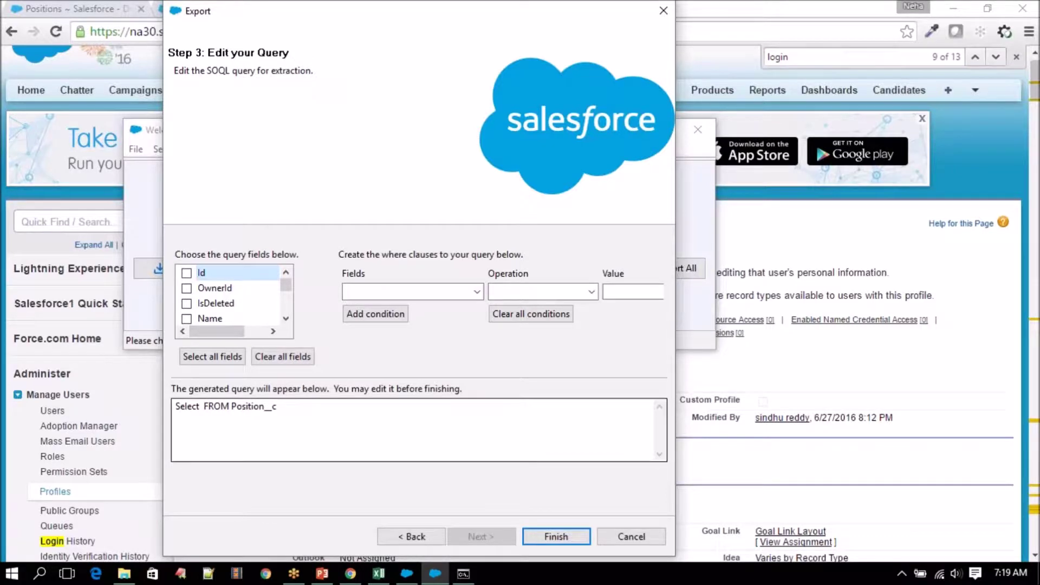
drag(282, 412, 144, 412)
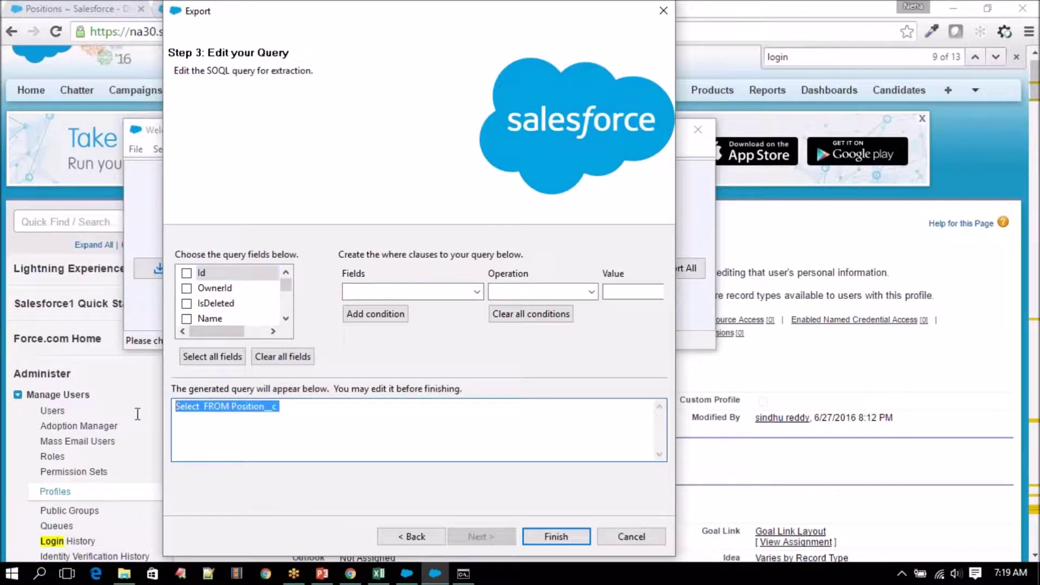
click(240, 433)
drag(281, 412, 126, 405)
click(185, 407)
double_click(248, 410)
click(182, 410)
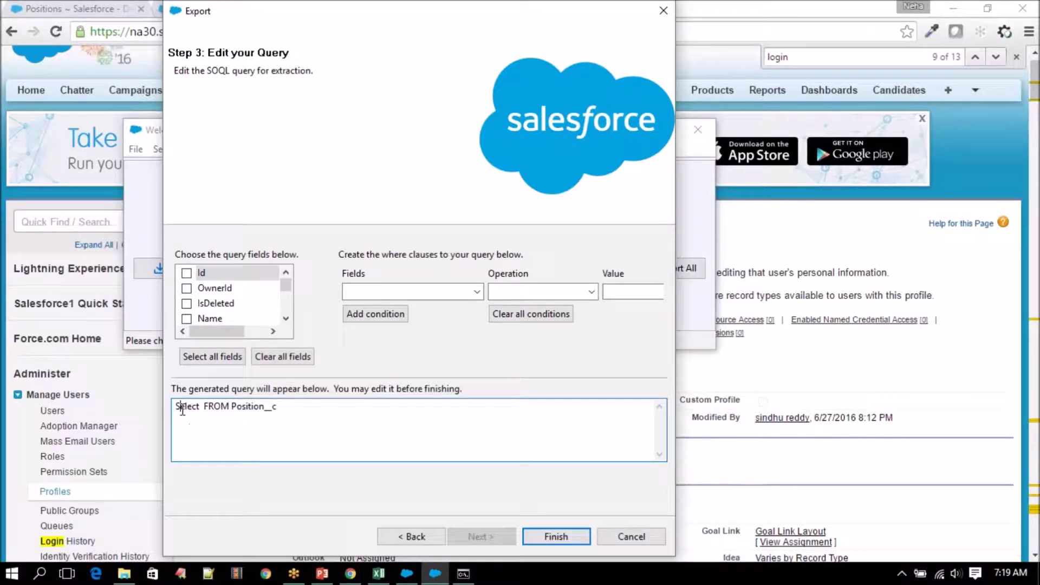
- Include the Id and Name fields in the Position query
click(186, 274)
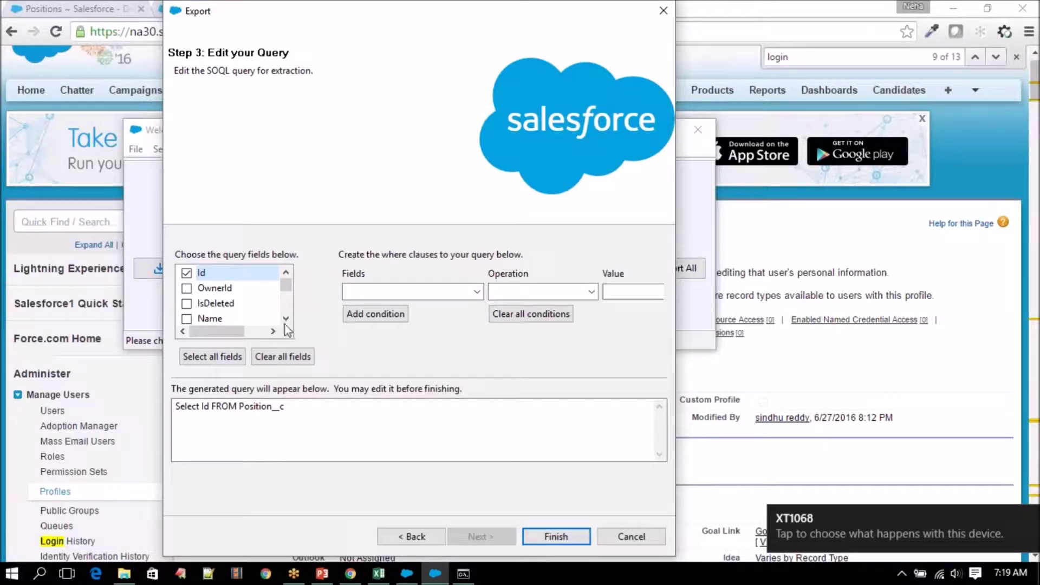
click(187, 320)
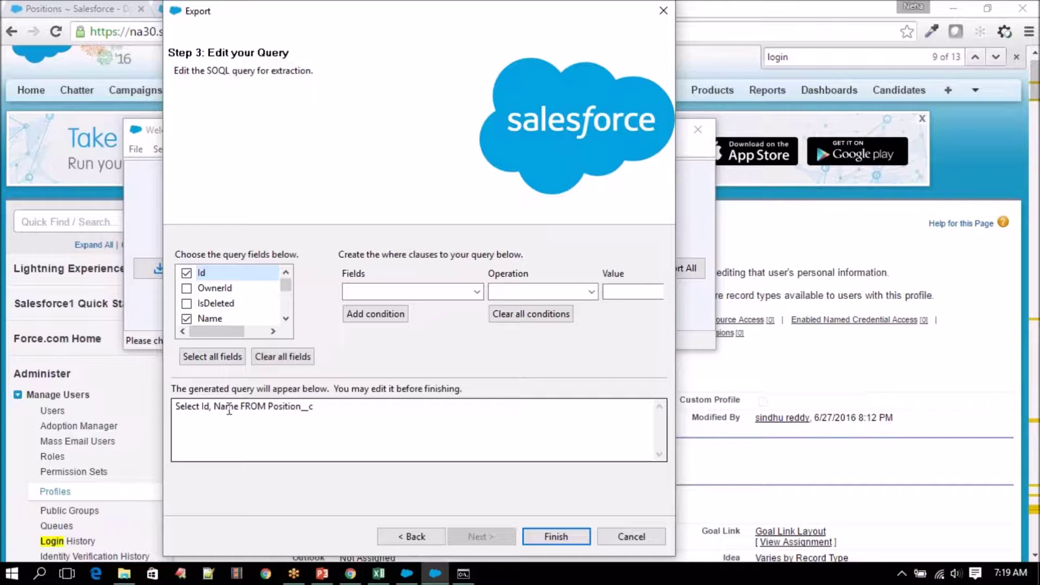
- Add the Hiring_Manager__c field to the Position query alongside Id and Name
double_click(283, 407)
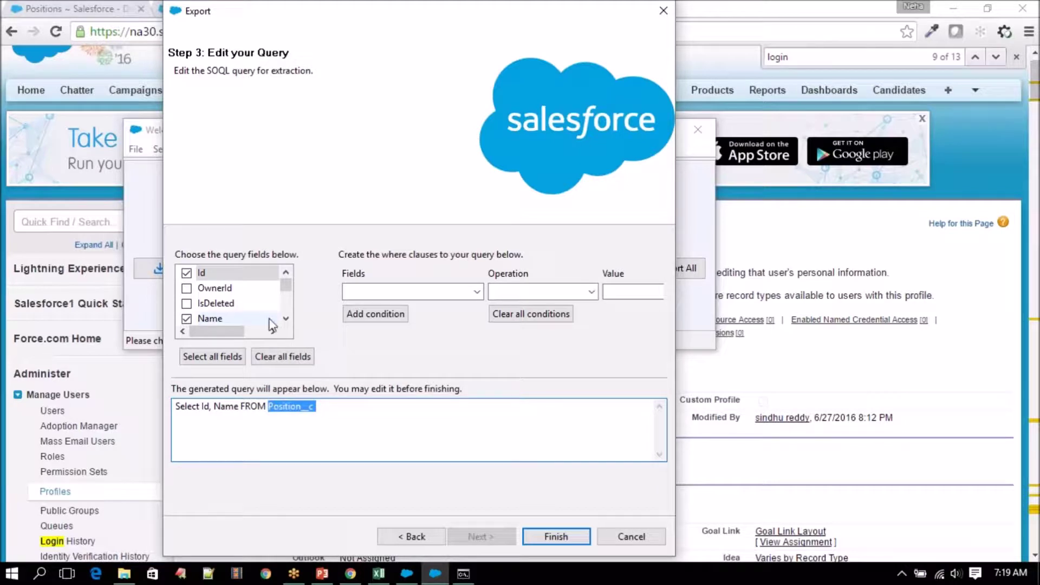
drag(340, 414, 173, 412)
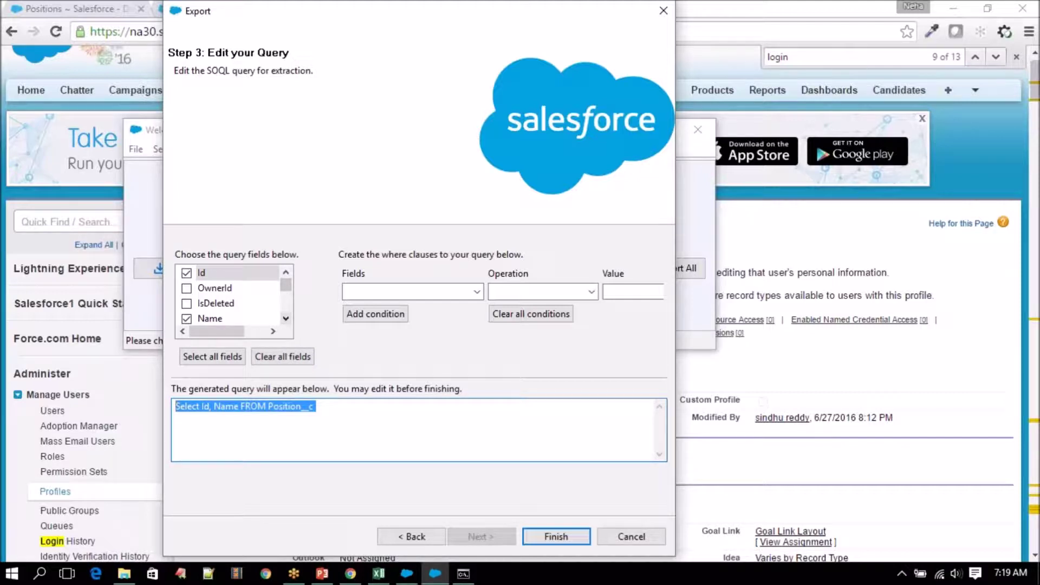
click(284, 419)
drag(324, 409, 139, 404)
click(286, 320)
click(285, 319)
click(286, 319)
click(286, 319)
click(286, 320)
click(286, 319)
click(286, 319)
click(285, 320)
click(286, 319)
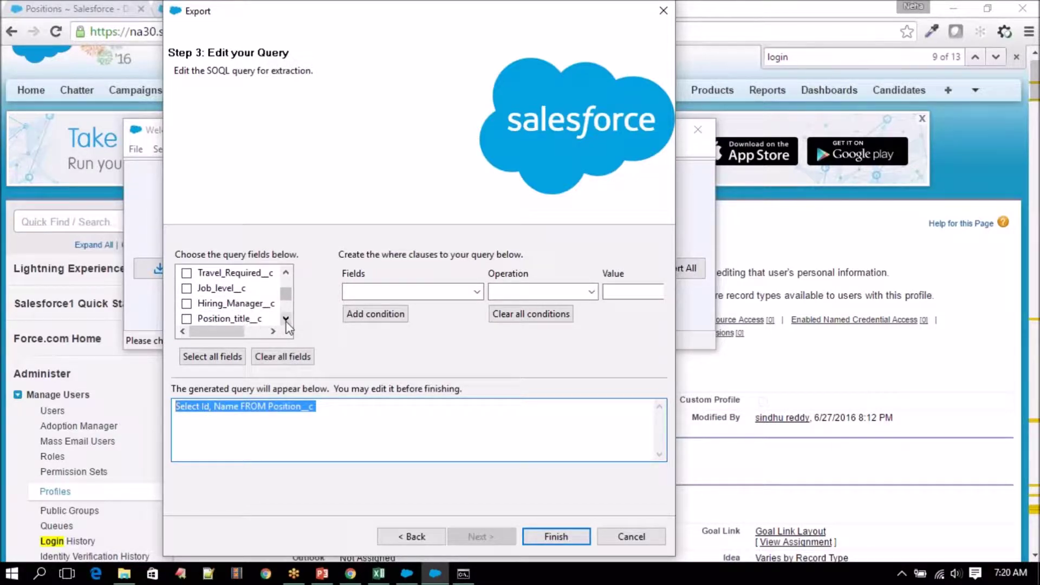
click(187, 304)
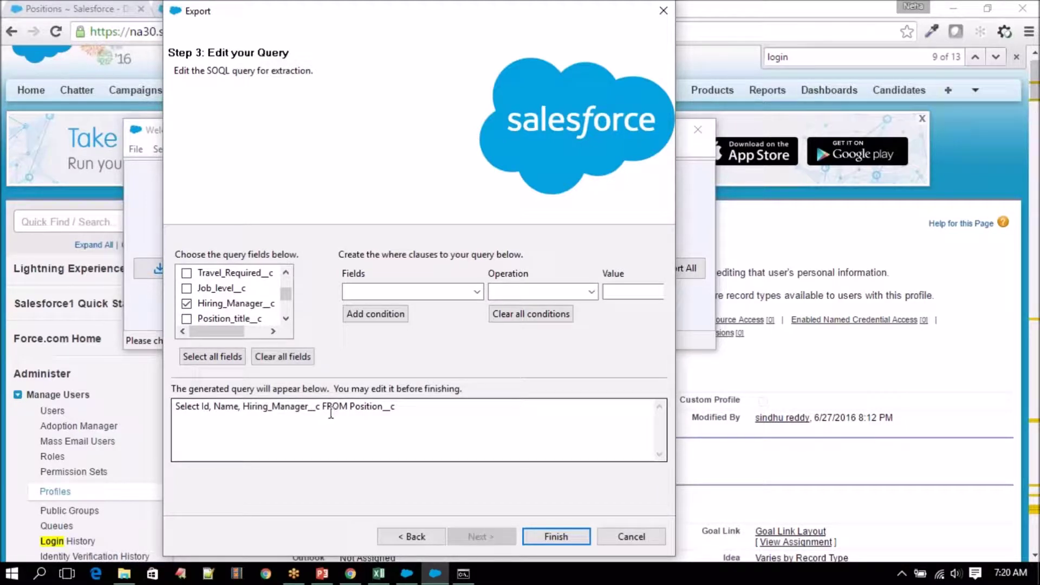
- Run the export with the Id, Name and Hiring_Manager__c query and dismiss the completion dialog
drag(404, 407, 107, 407)
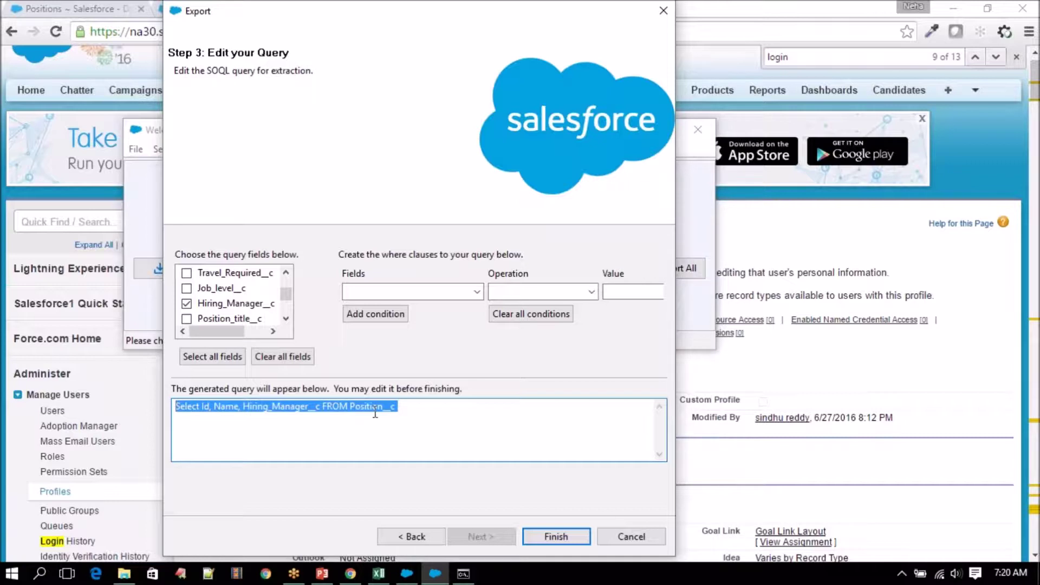
click(584, 535)
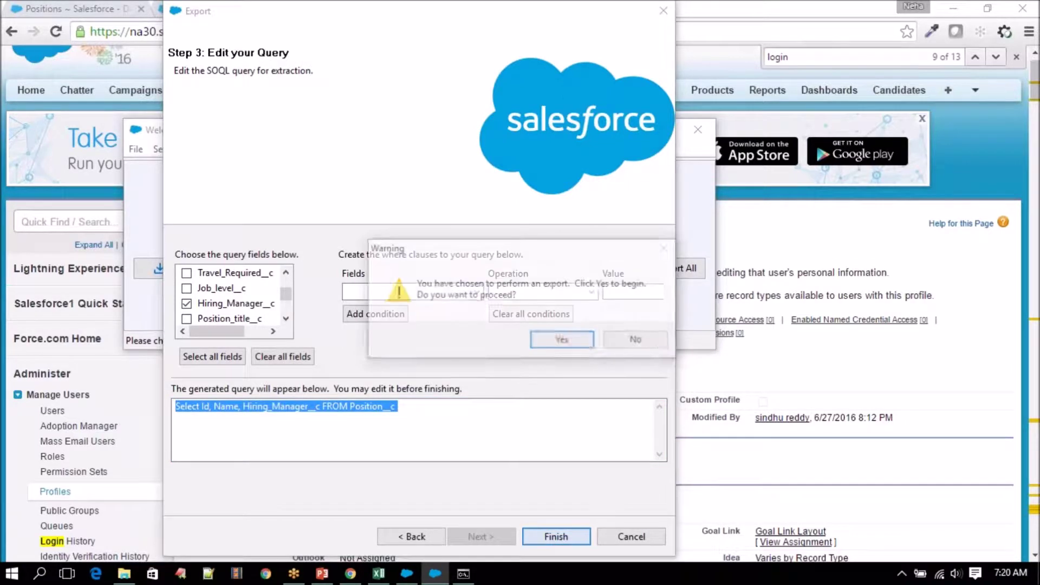
click(567, 342)
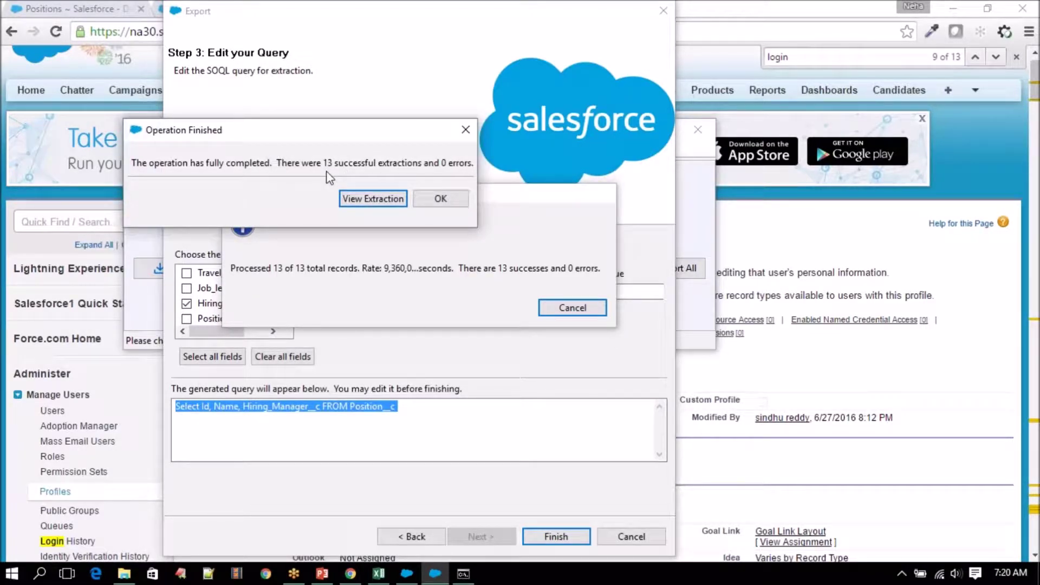
click(441, 199)
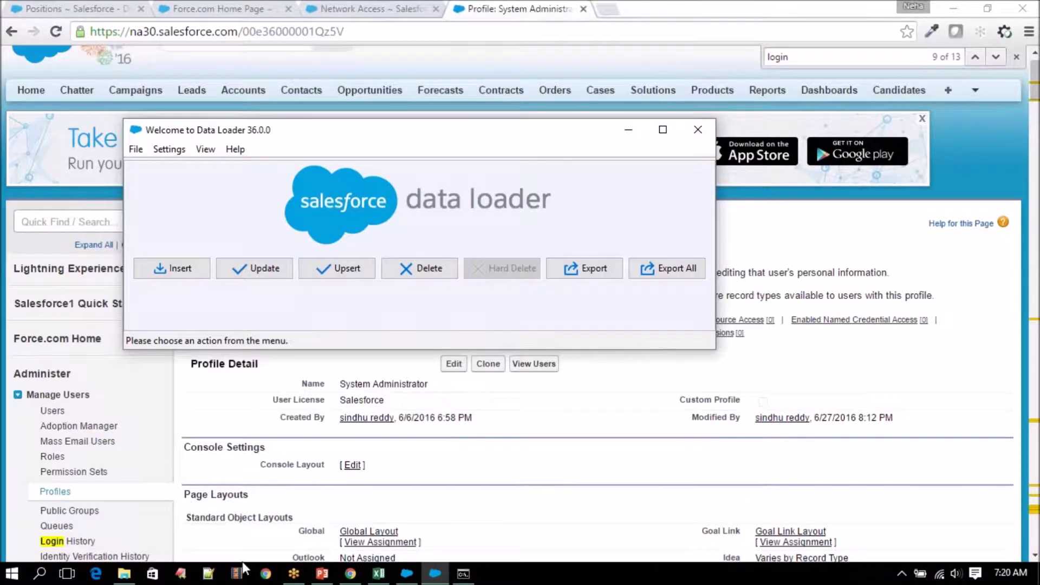
- Switch to File Explorer and open the exported Positionextract file from the Salesforce Training folder in Excel
click(125, 576)
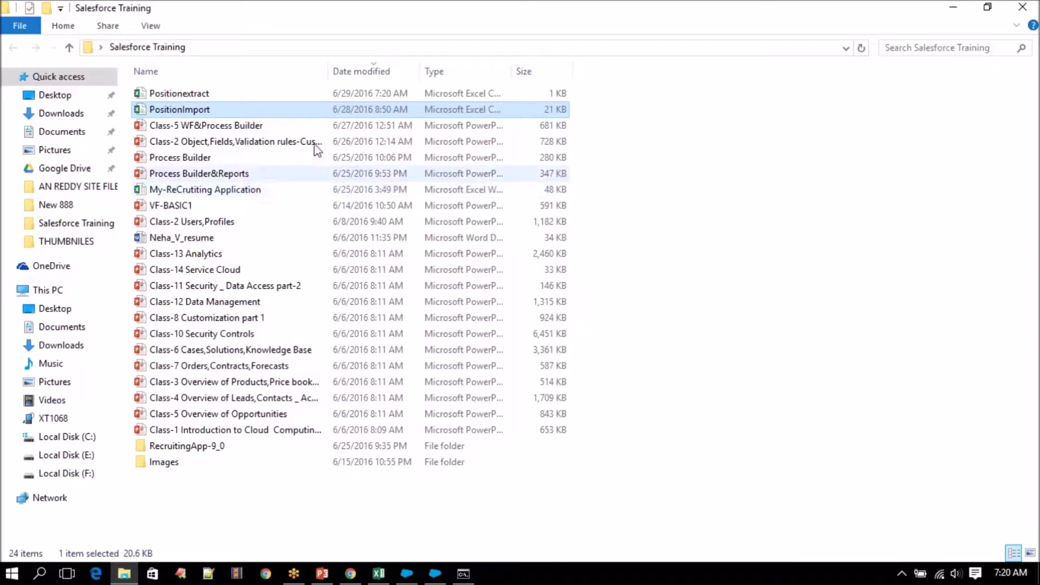
click(223, 98)
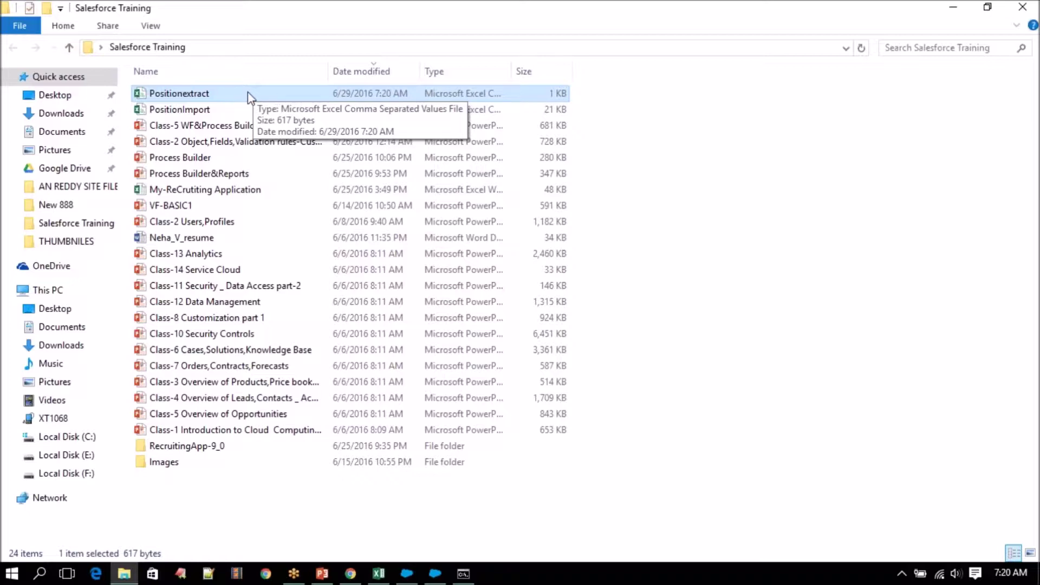
double_click(248, 96)
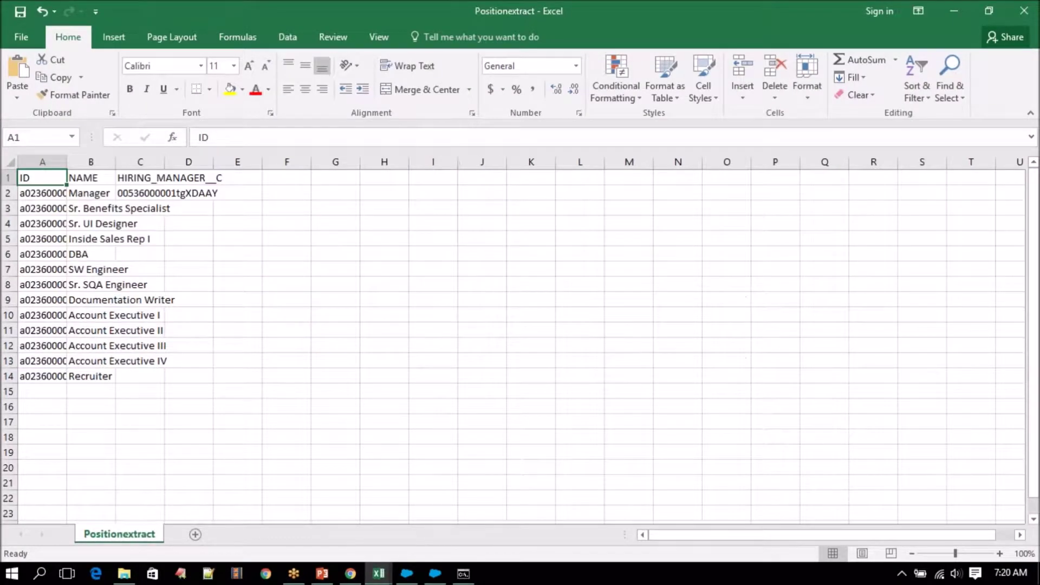
- Widen columns A, B and C to fit their contents and check the exported IDs and names
drag(116, 162, 225, 163)
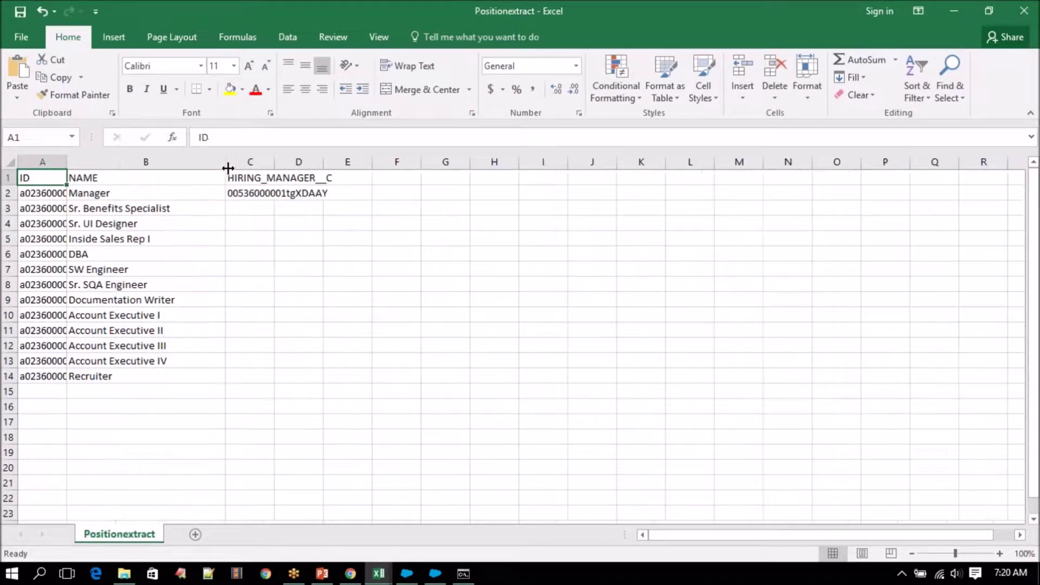
drag(67, 162, 149, 163)
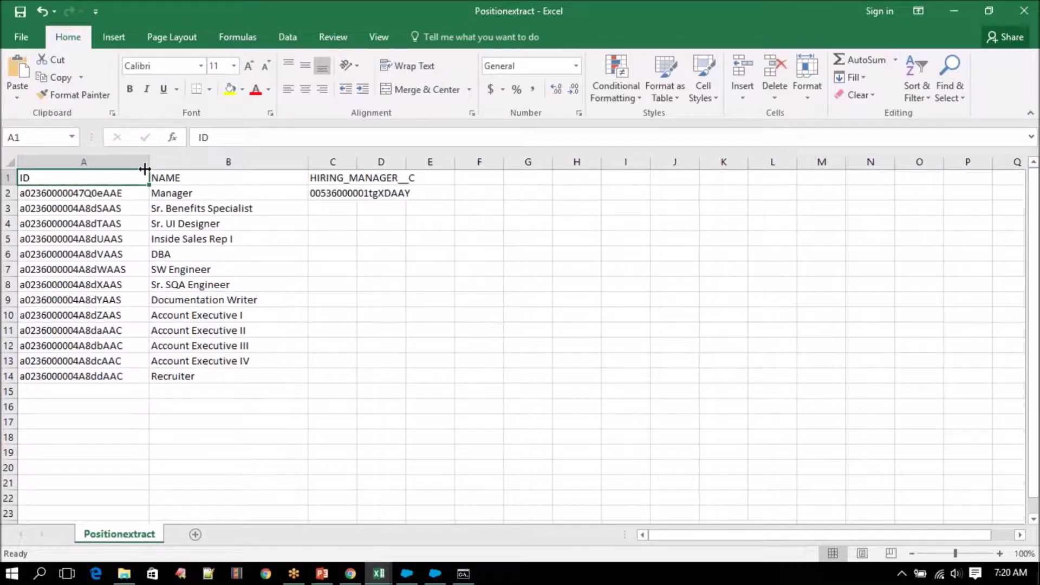
drag(108, 193, 102, 376)
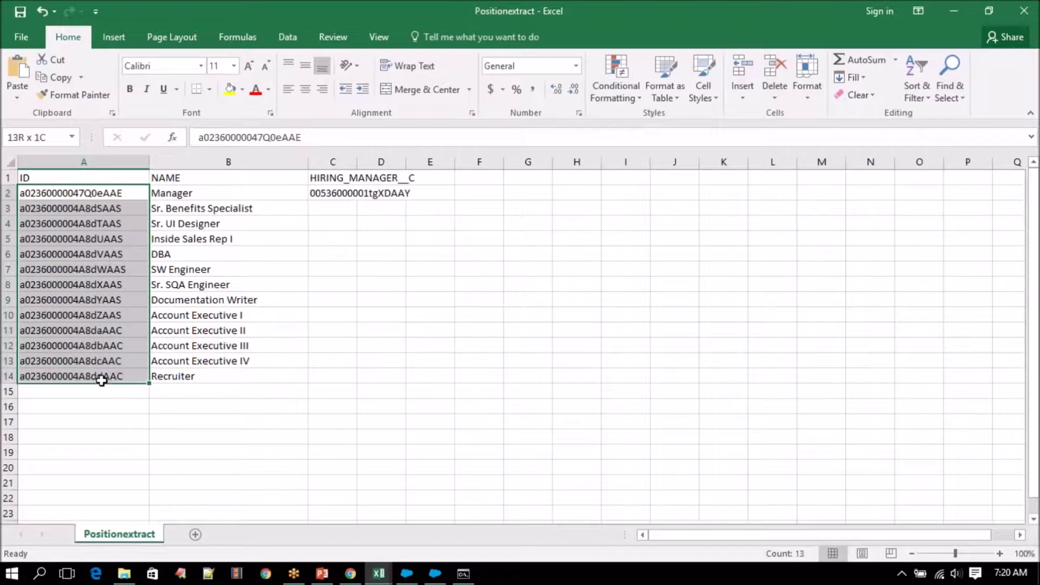
drag(192, 194, 189, 385)
drag(361, 155, 420, 155)
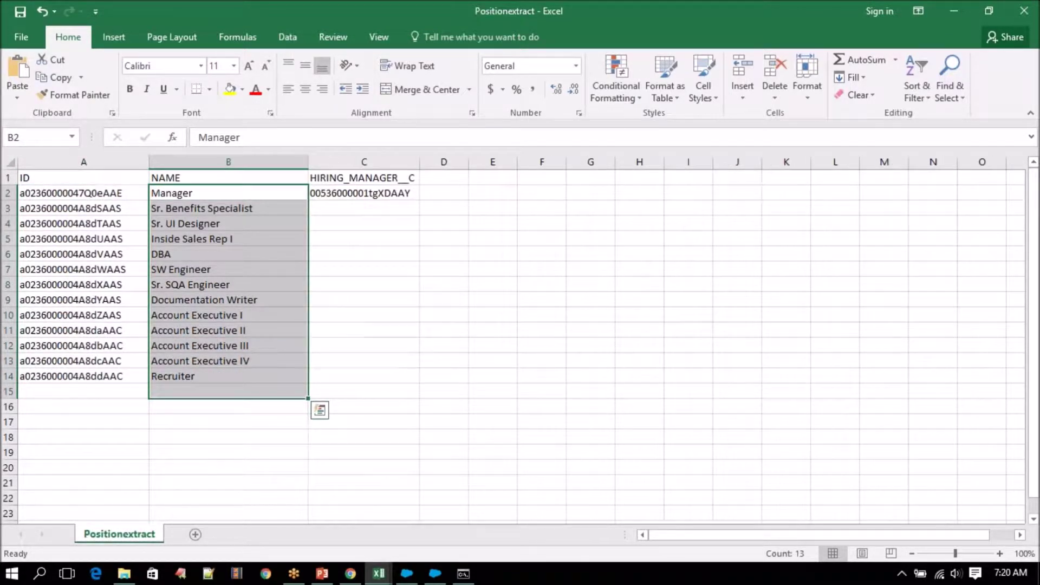
- Inspect the exported values in the Manager row and copy its record ID from cell A2
click(78, 197)
click(9, 193)
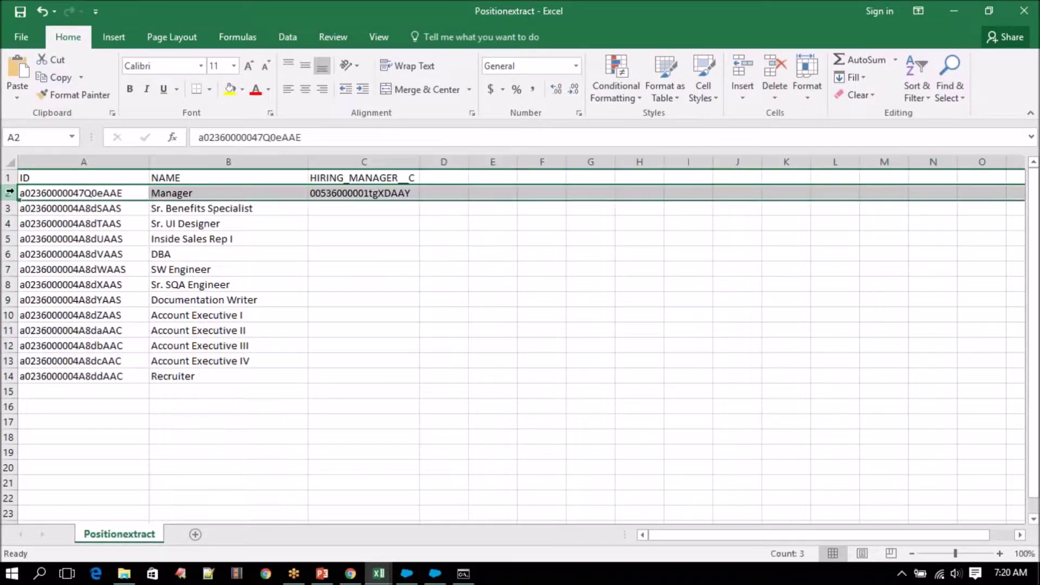
click(188, 195)
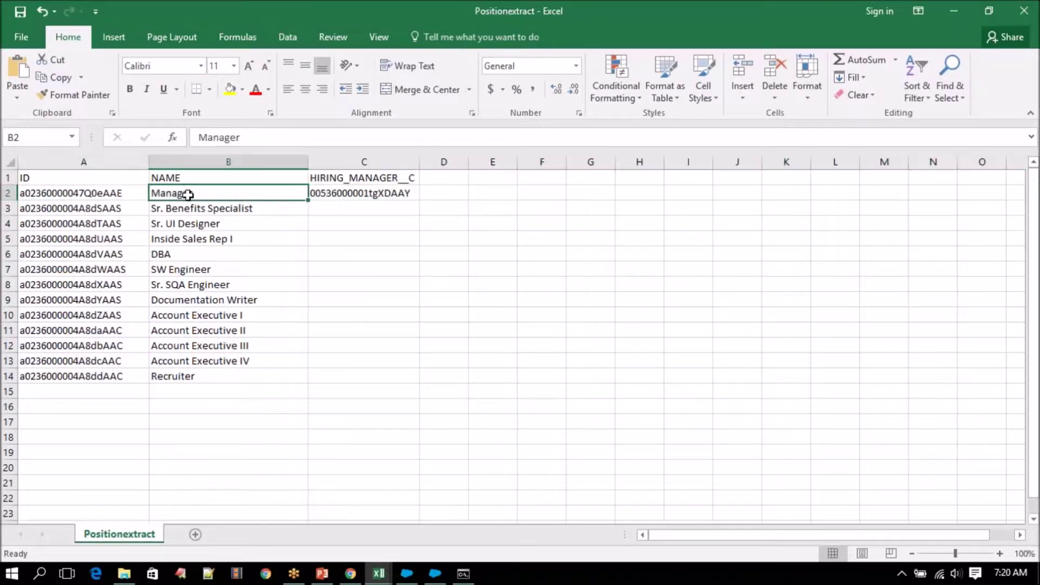
click(349, 194)
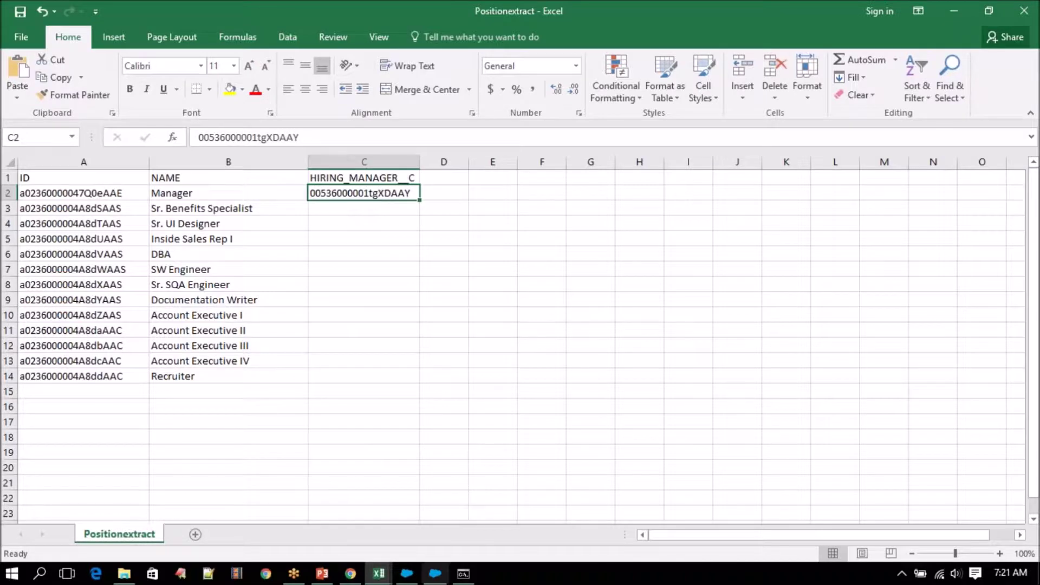
click(110, 194)
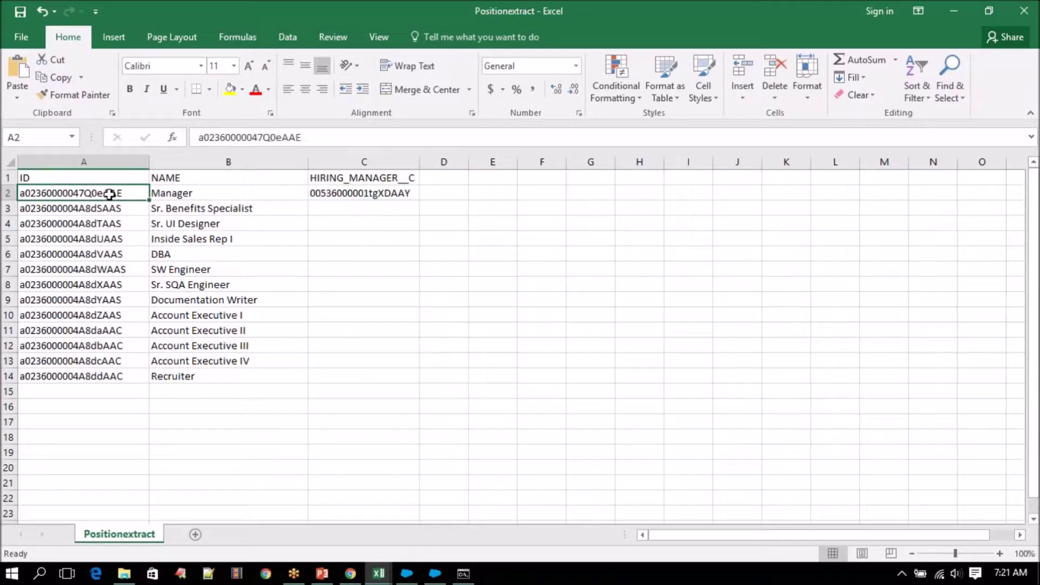
key(ctrl+c)
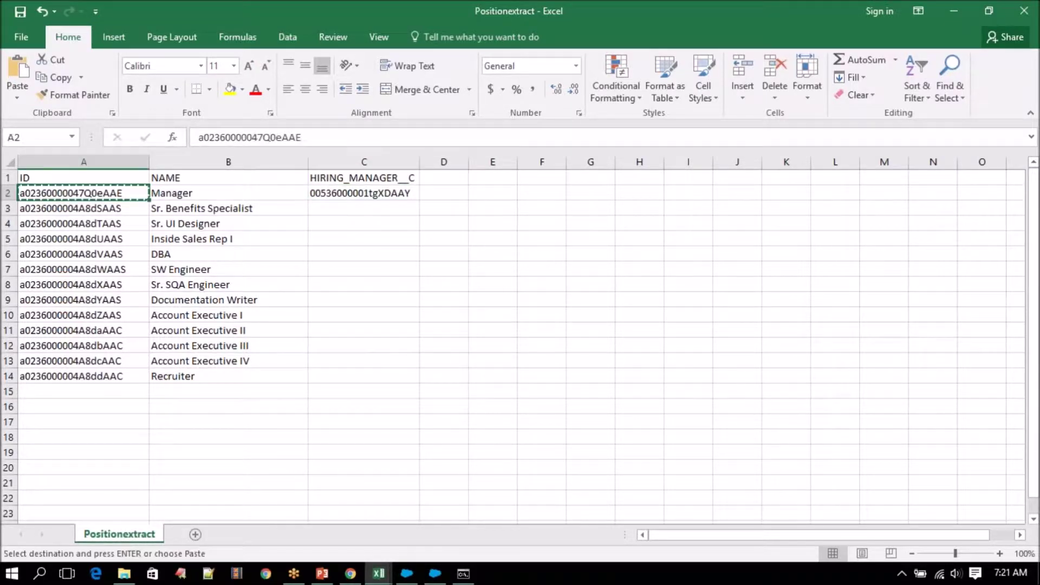
- Switch to Chrome and open the Manager position record from the Positions page
click(351, 574)
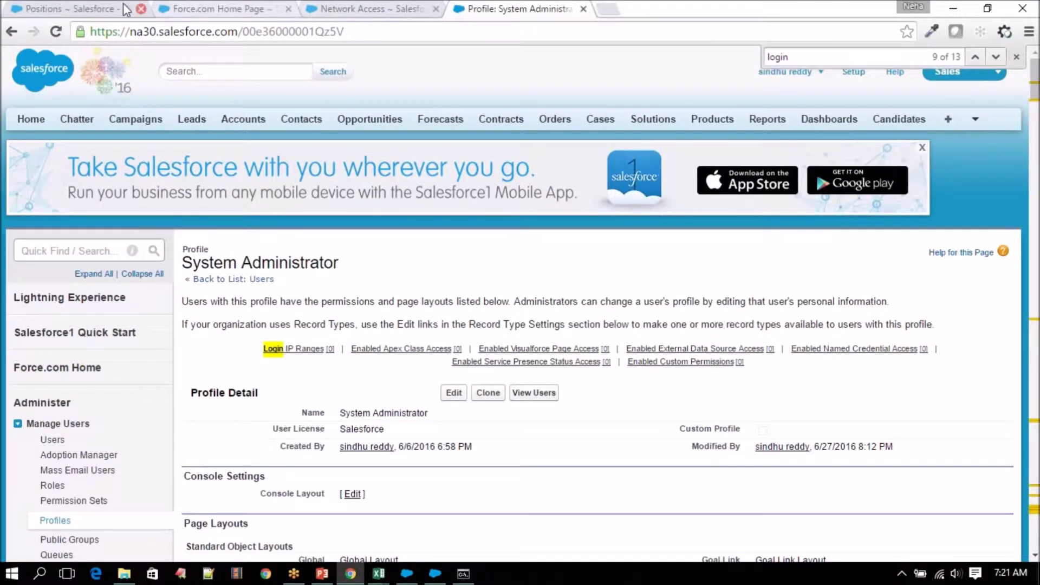
click(67, 7)
click(268, 369)
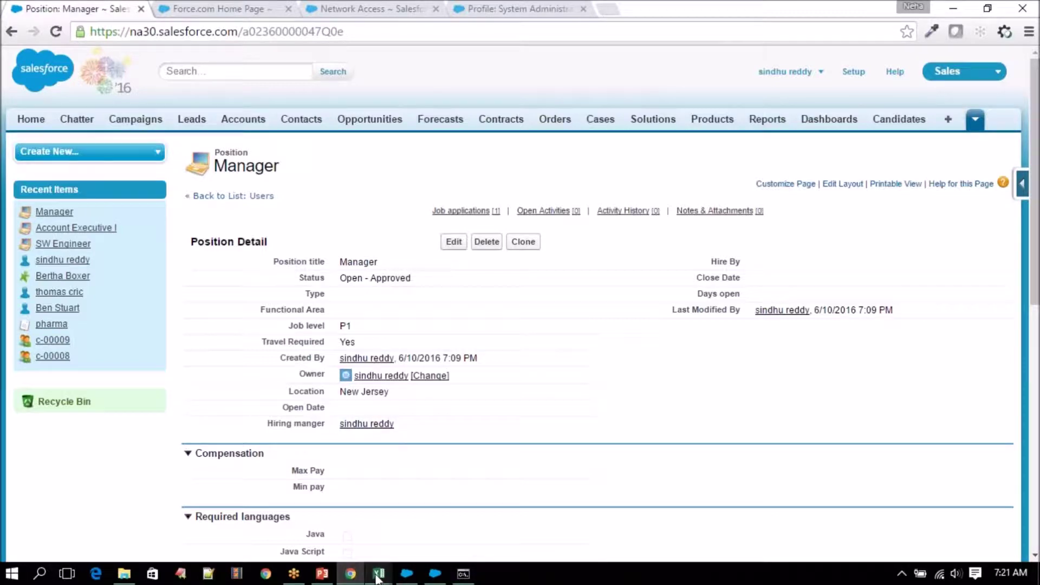
- Check the hiring manager ID in C2 of the Positionextract workbook in Excel and return to the Manager record in Chrome
mouse_move(378, 574)
click(453, 522)
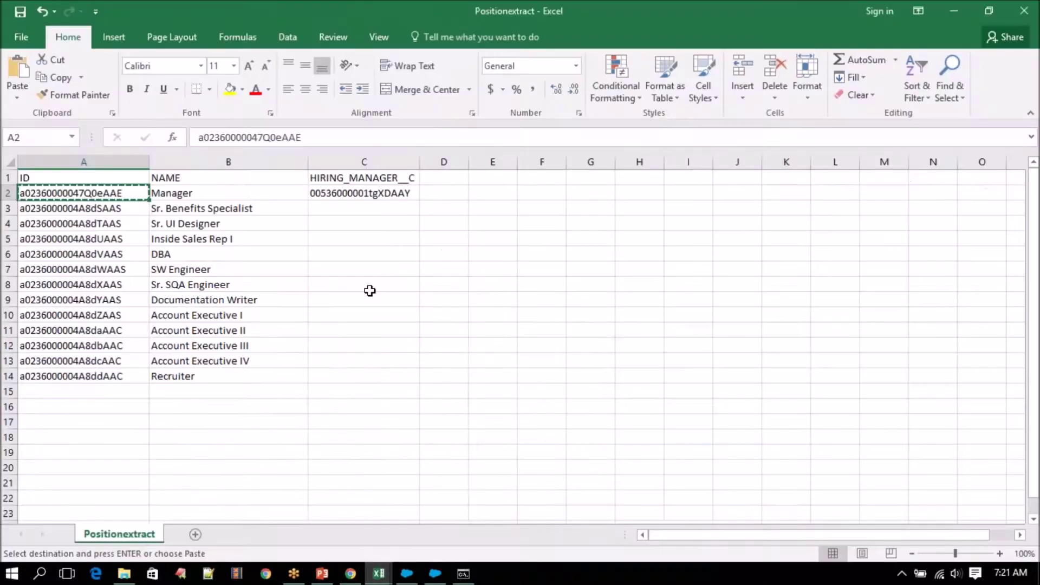
click(336, 194)
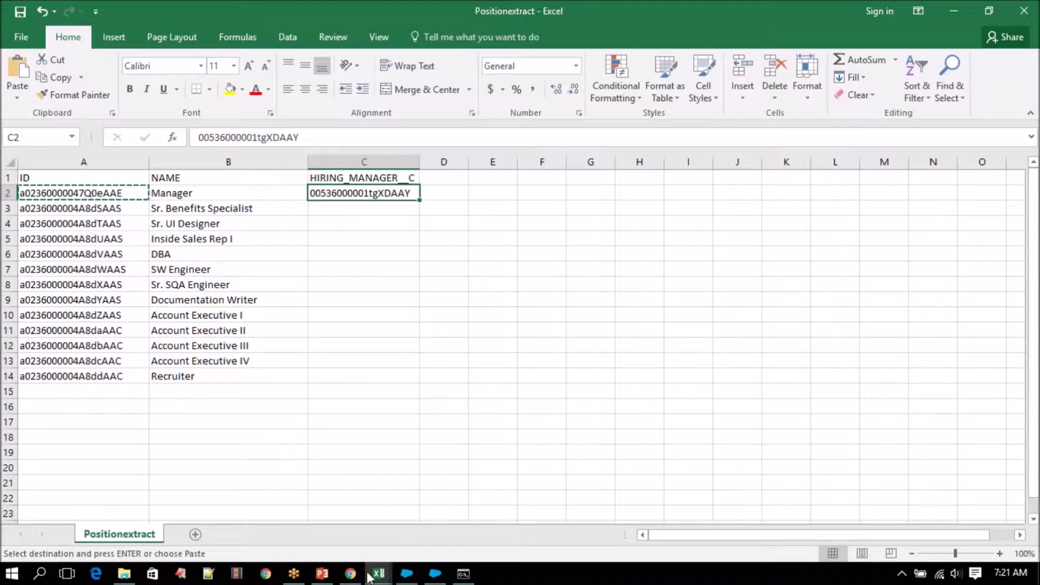
mouse_move(350, 578)
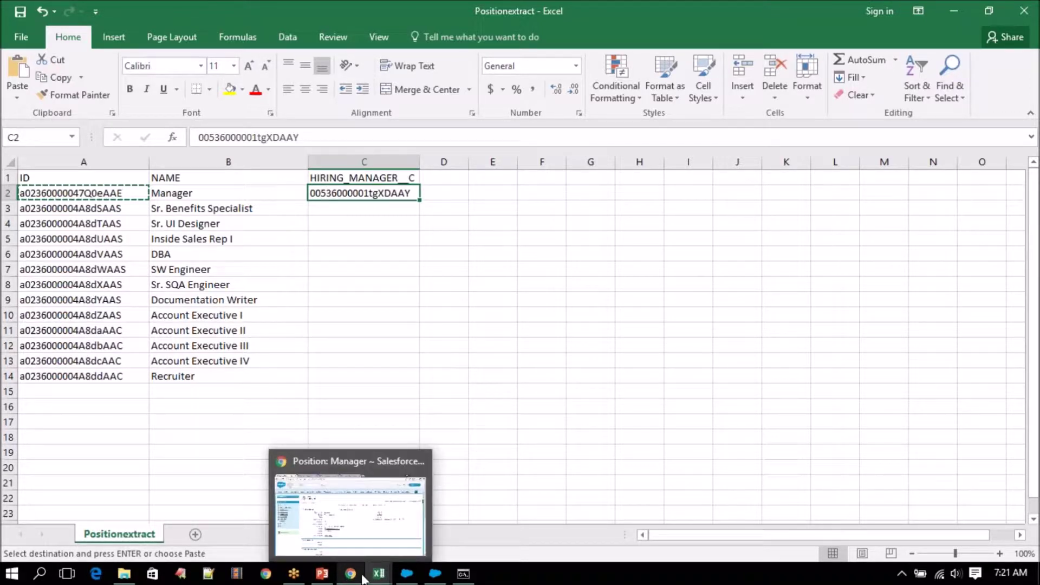
click(403, 537)
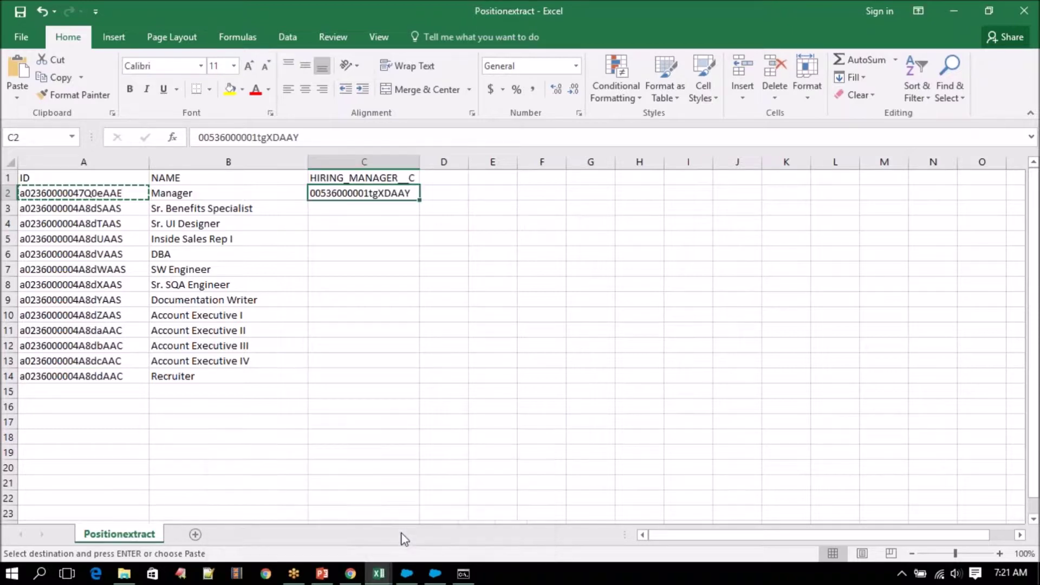
click(350, 574)
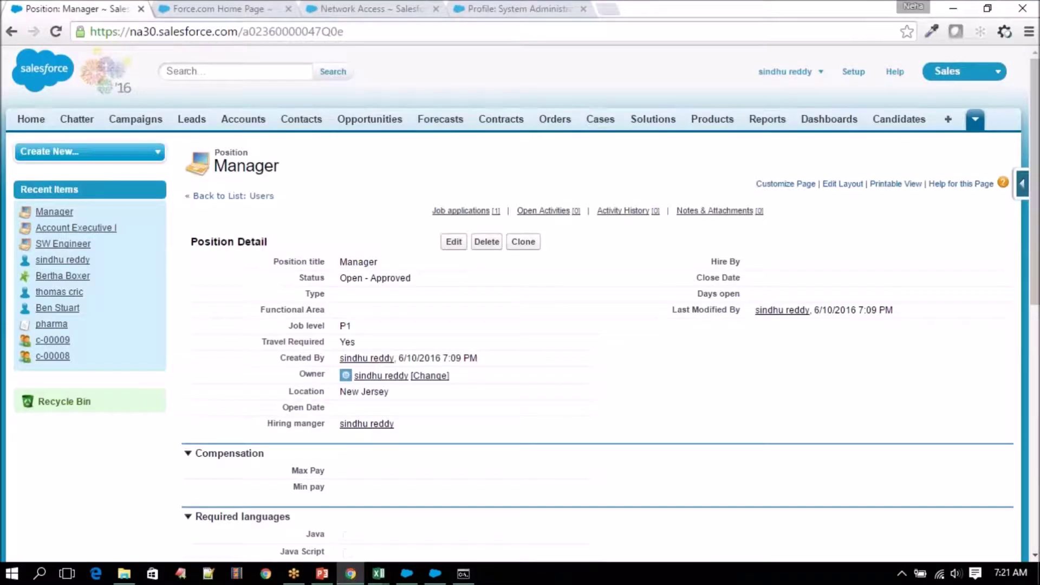
- Open the Manager record's Hiring manger field for editing, view the recently viewed users in its lookup and close the lookup
mouse_move(385, 379)
double_click(426, 430)
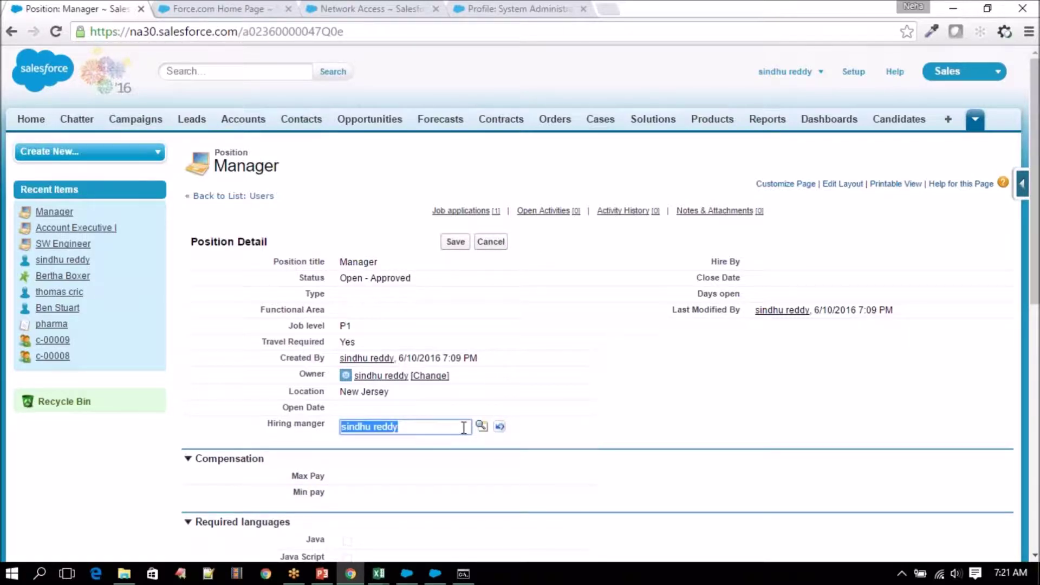
click(482, 426)
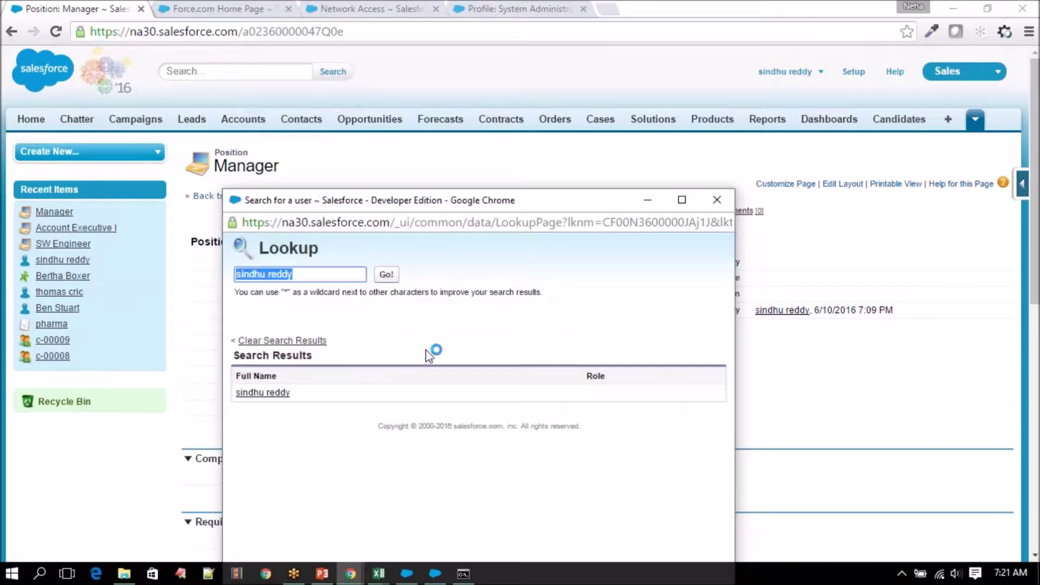
click(298, 341)
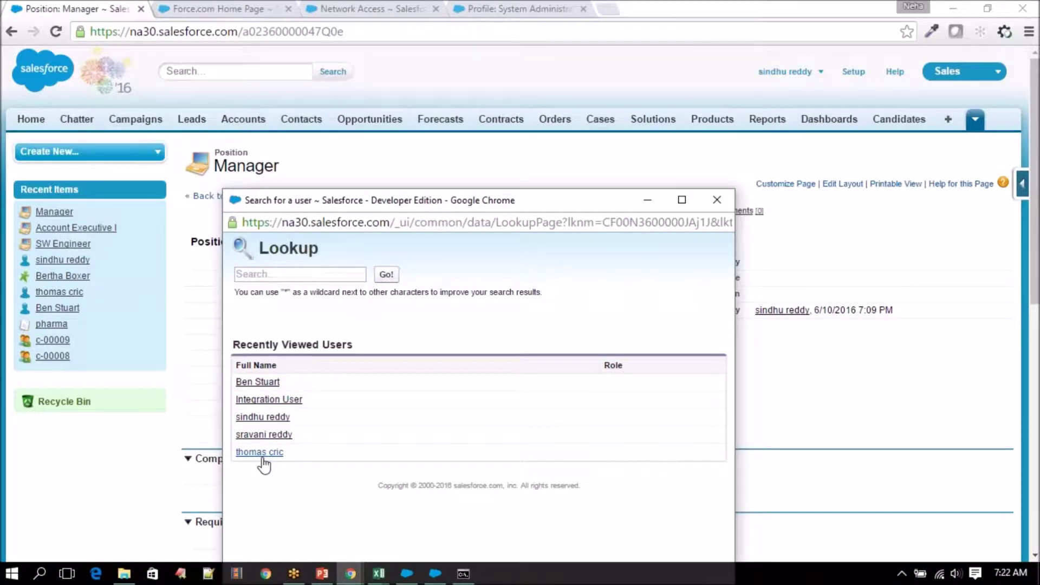
click(717, 200)
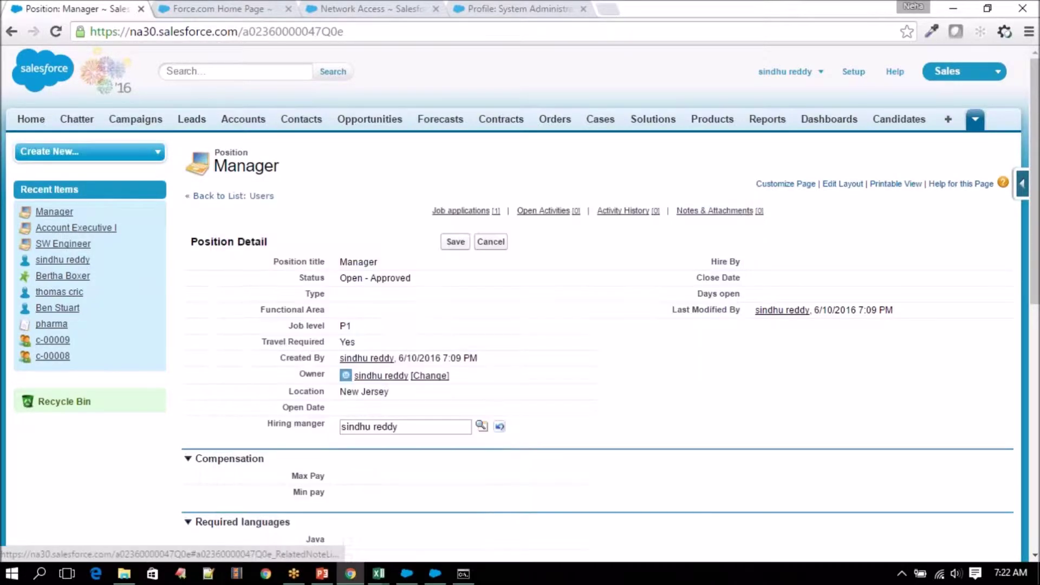
- Switch to the Positionextract workbook in Excel and copy the hiring manager ID from C2 into C3:C14
click(433, 576)
click(412, 578)
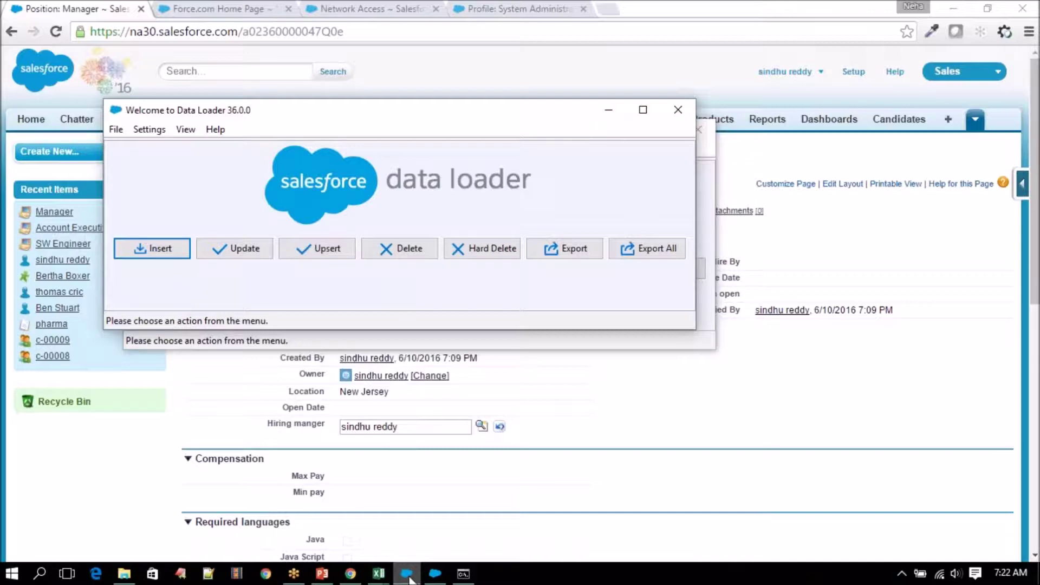
click(379, 575)
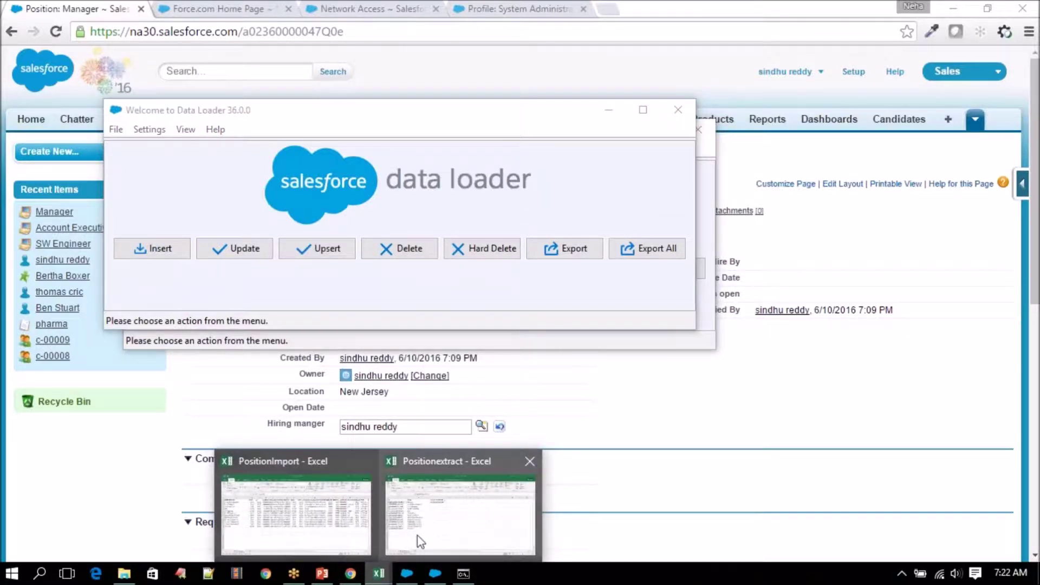
click(421, 540)
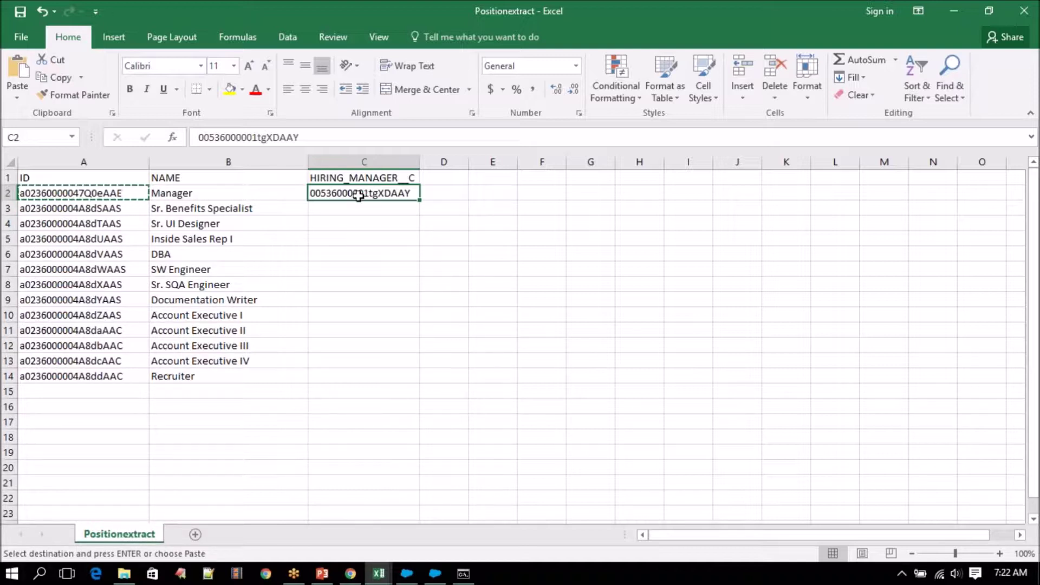
key(ctrl+c)
drag(358, 195, 343, 376)
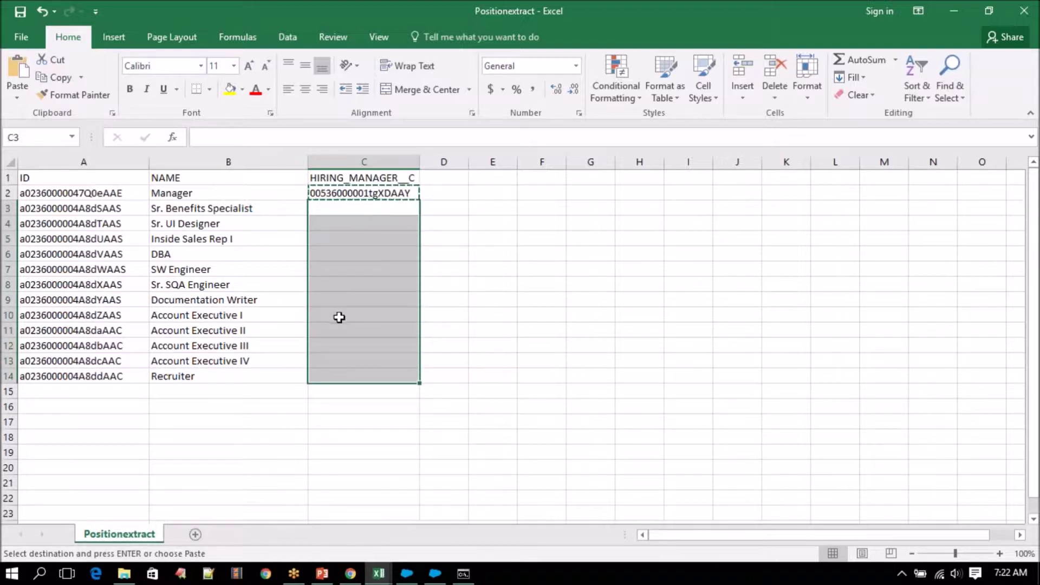
key(ctrl+v)
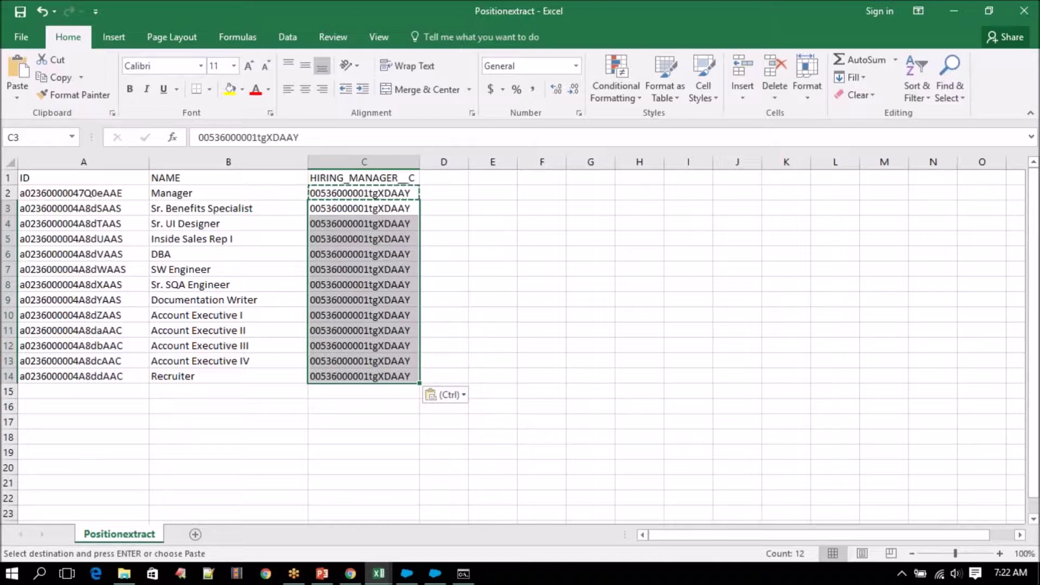
click(382, 210)
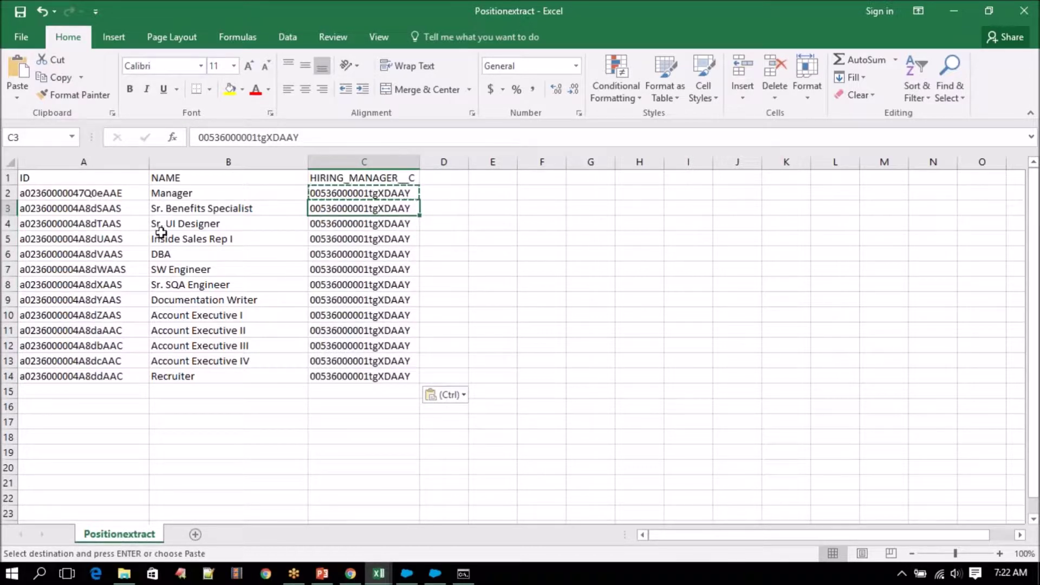
- Switch to Chrome and open the All Users list in the Salesforce setup
click(350, 574)
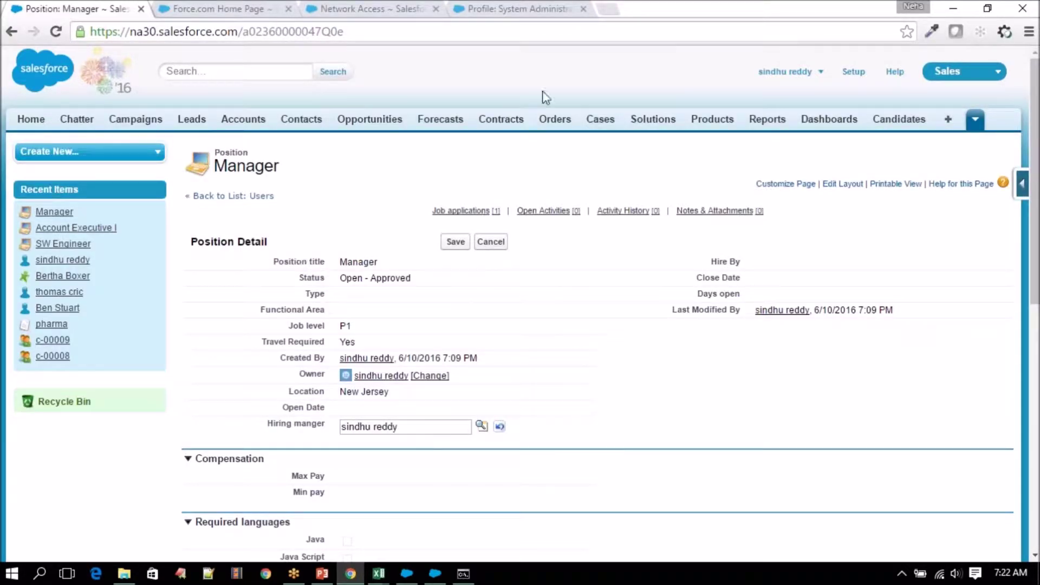
click(214, 9)
click(17, 252)
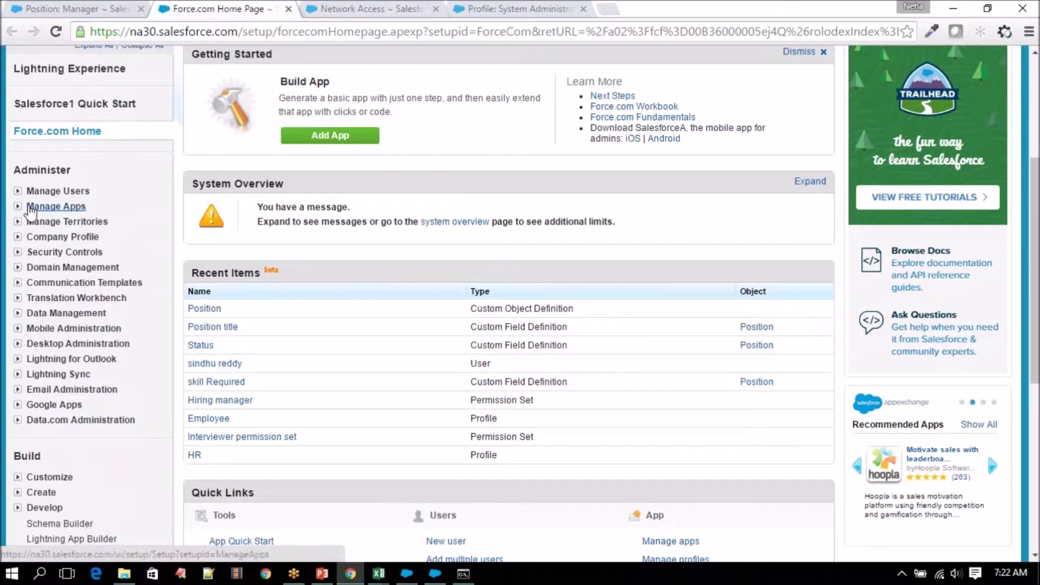
click(18, 191)
click(52, 207)
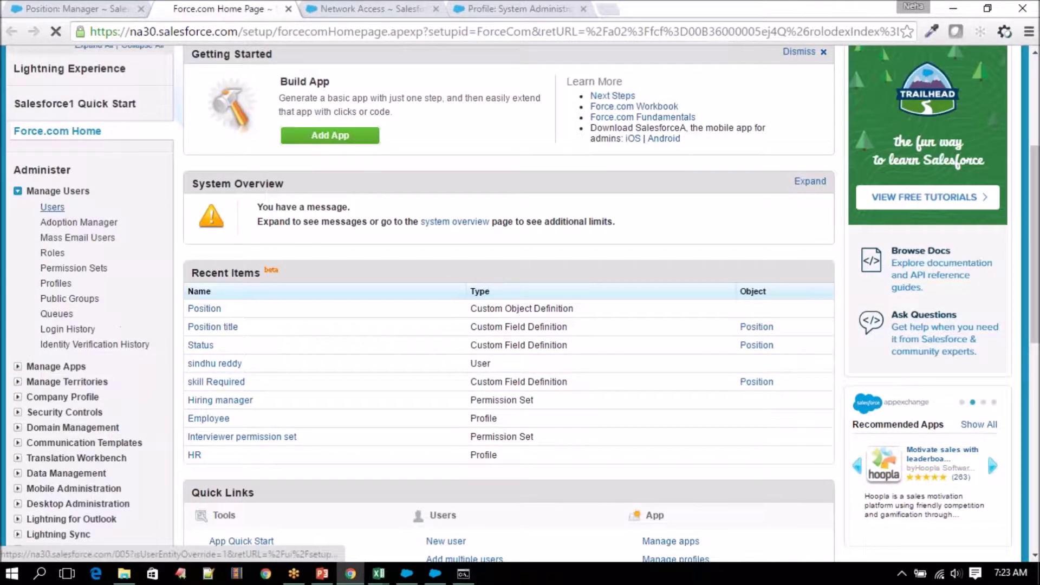
scroll(333, 382, down, 2)
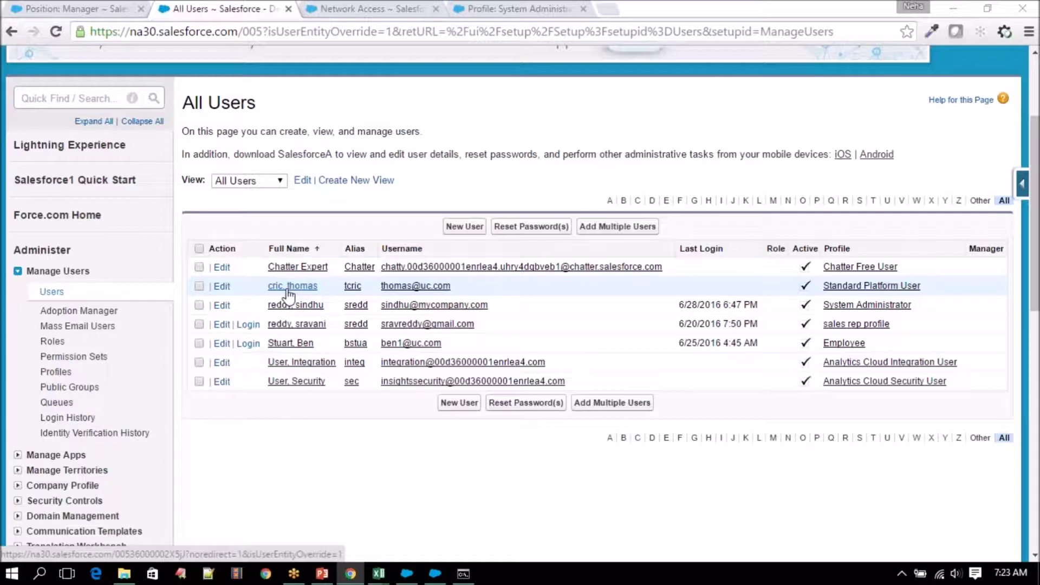
- Open the Standard Platform User profile from the users list in a new browser tab and view its details
right_click(897, 289)
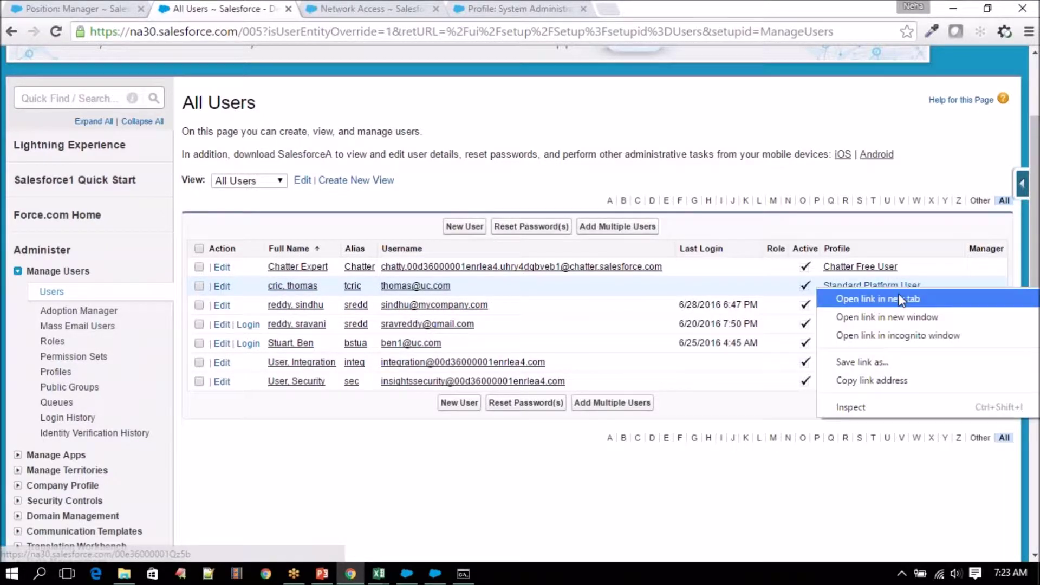
click(900, 298)
click(350, 10)
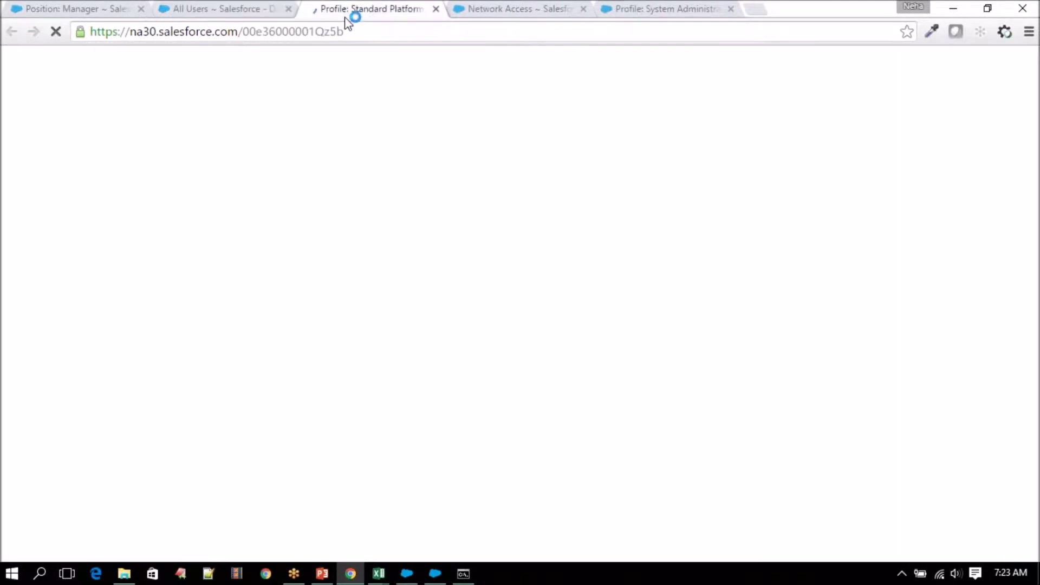
scroll(408, 320, down, 8)
scroll(401, 350, up, 1)
drag(1035, 135, 1037, 81)
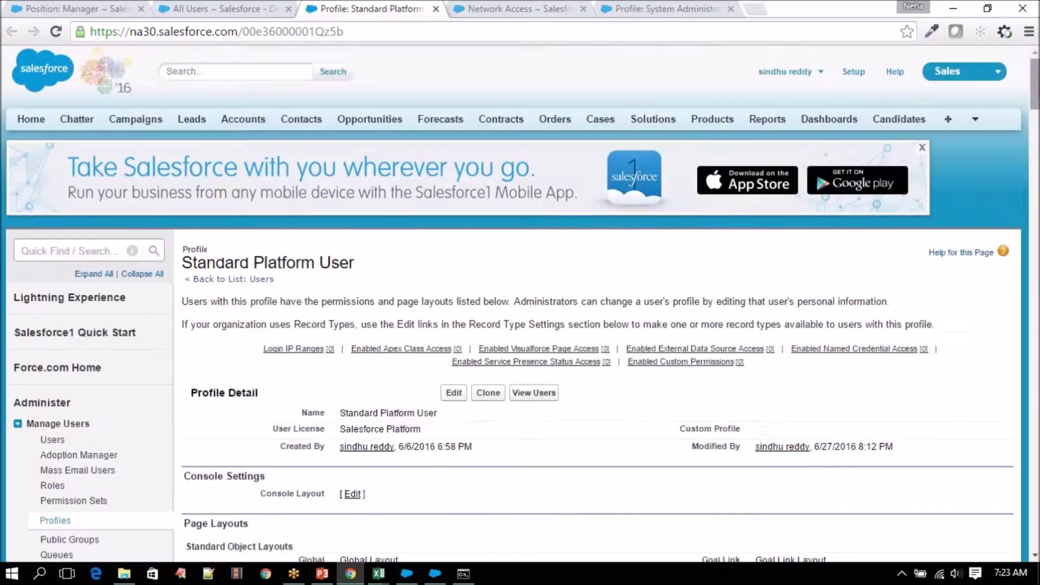
- Look through the Standard Platform User profile's edit settings, close the profile without changes and return to the Manager position record
click(455, 393)
scroll(458, 437, down, 20)
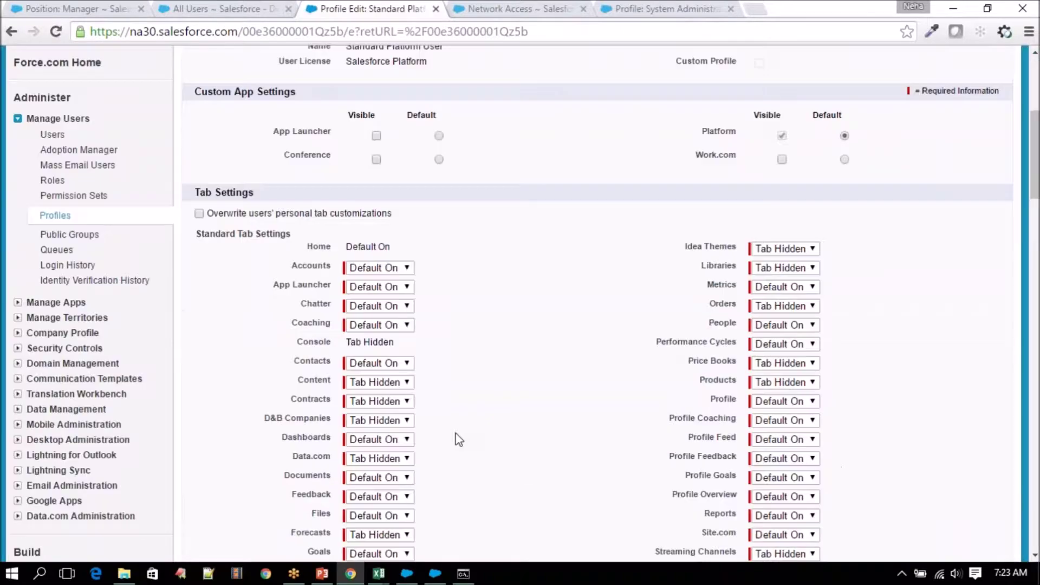
scroll(467, 436, down, 8)
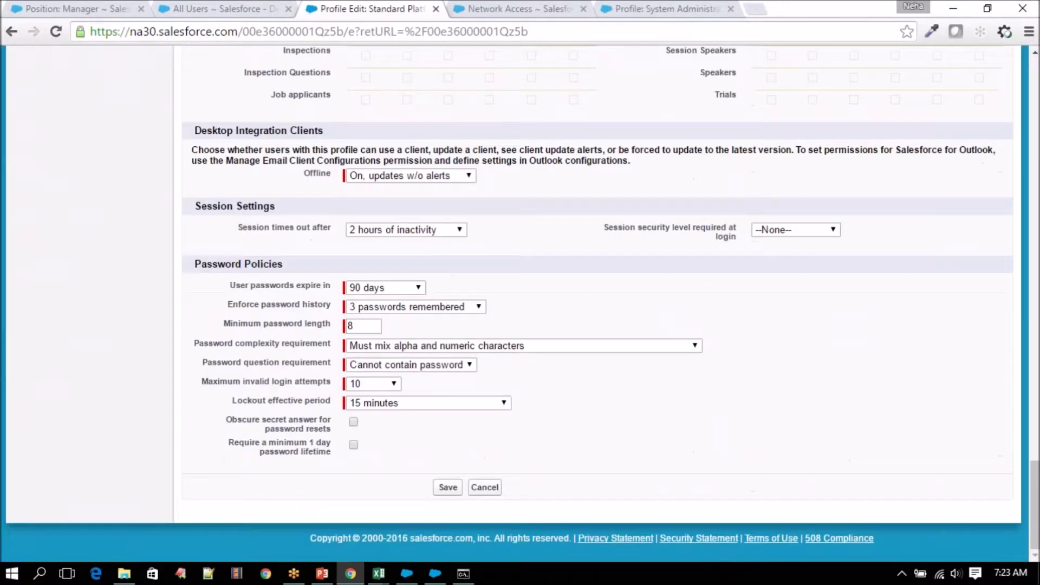
scroll(466, 437, up, 5)
scroll(466, 436, up, 20)
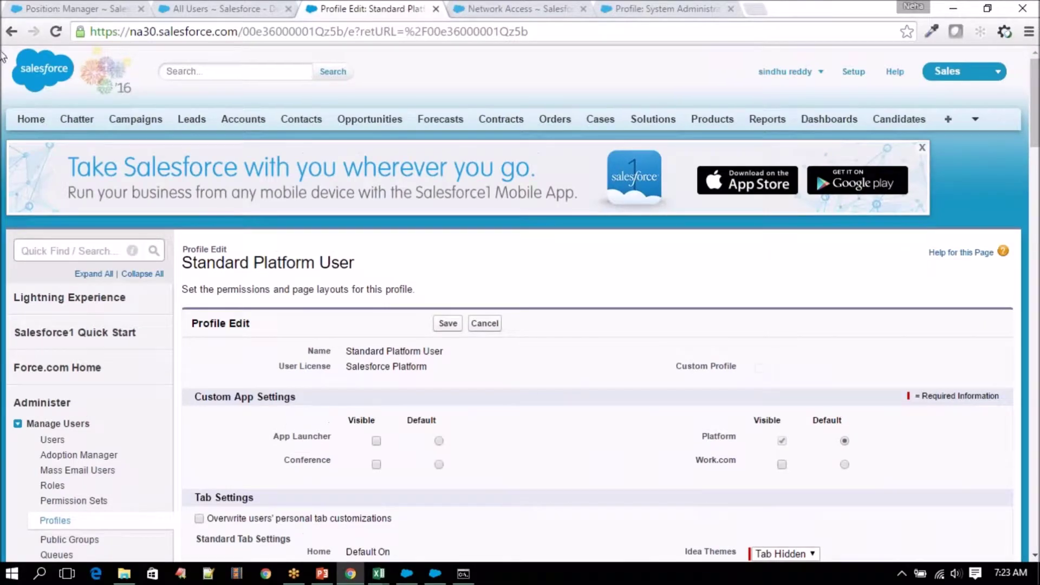
click(3, 33)
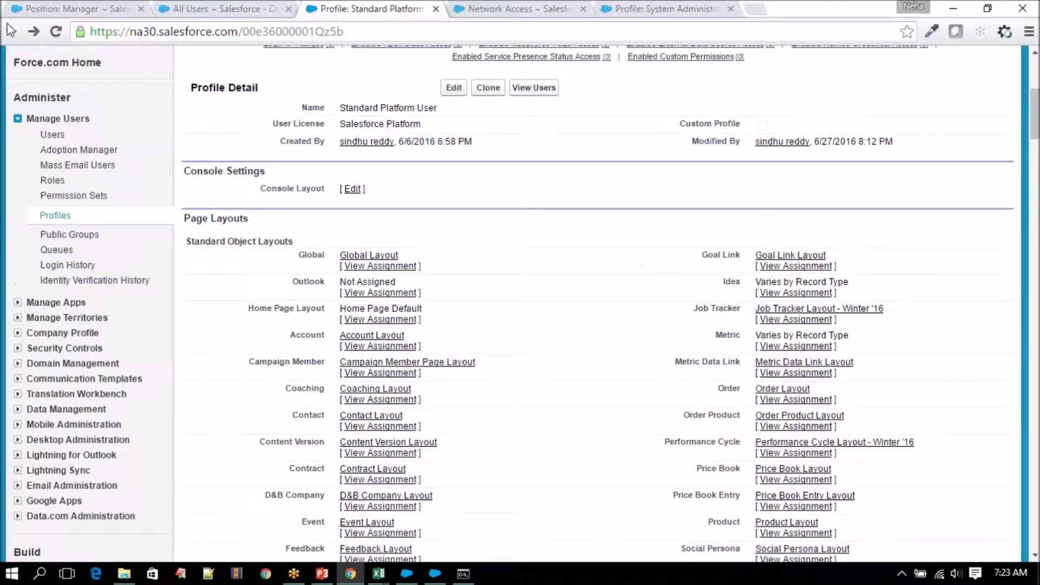
click(436, 9)
click(69, 8)
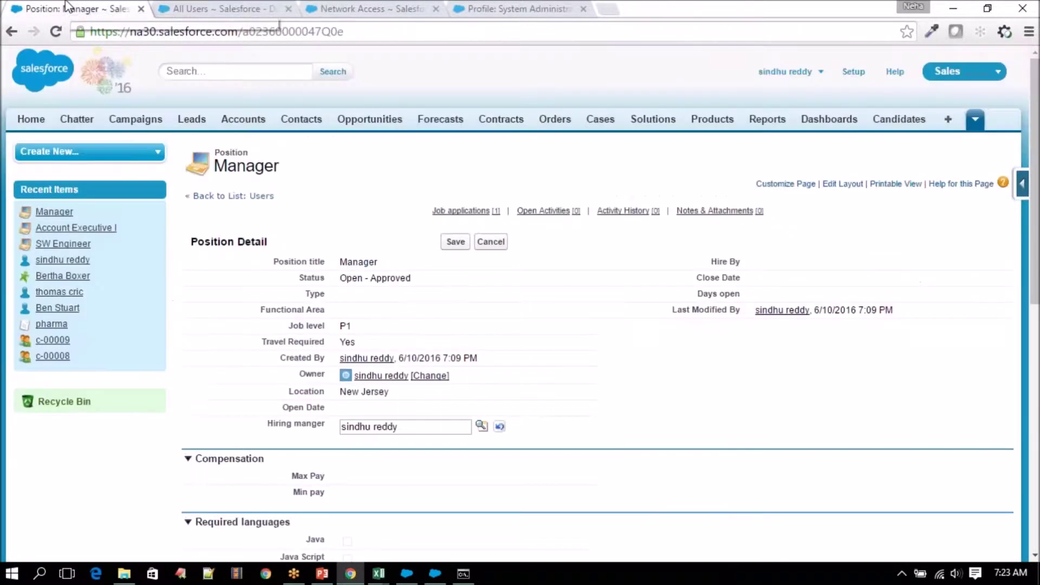
- Switch to the Command Prompt window and close it with the exit command
click(445, 578)
click(463, 574)
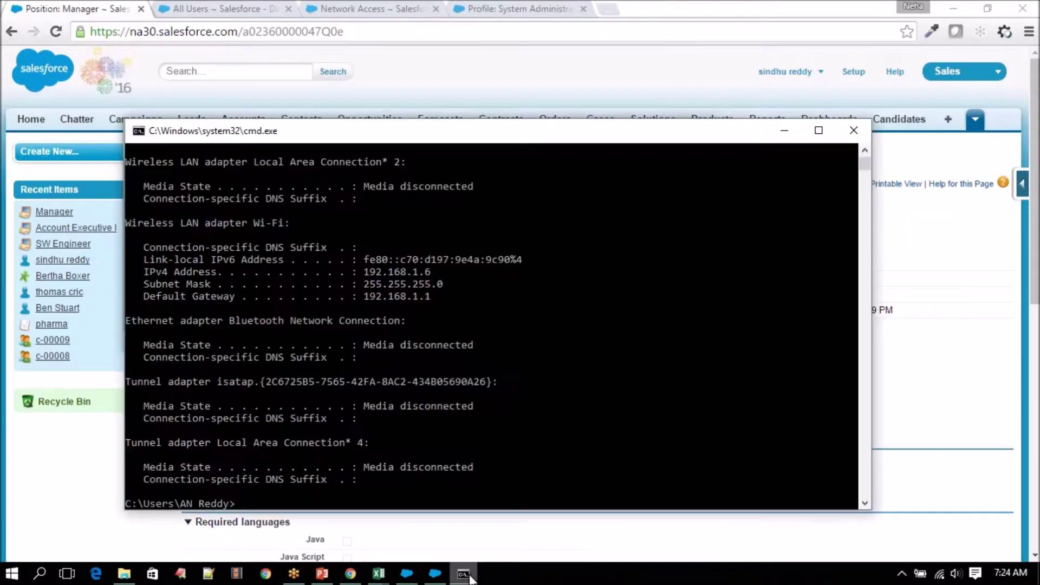
text(exit)
key(Return)
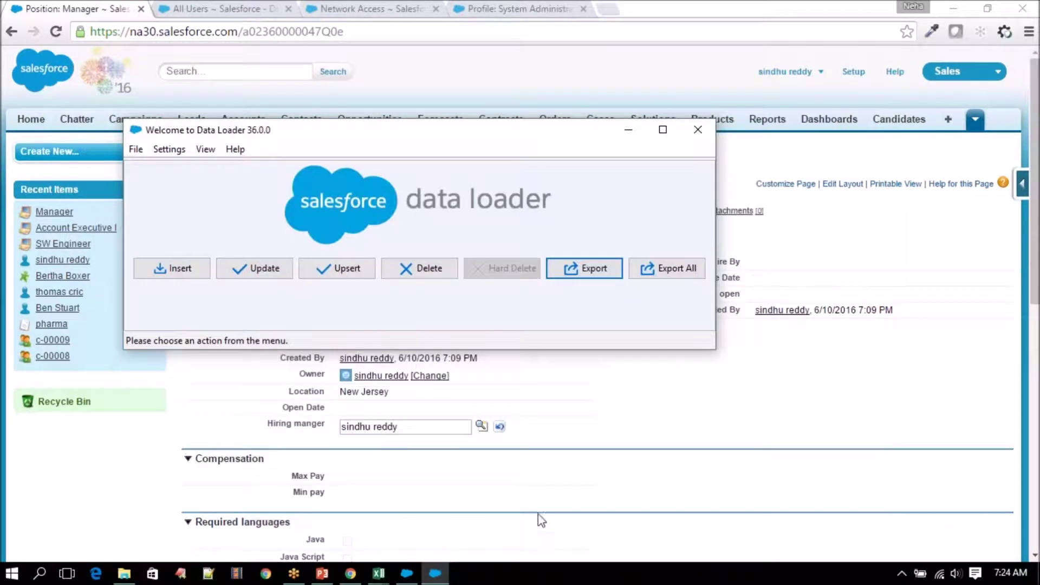
- Switch to the Positionextract workbook in Excel and check the hiring manager IDs filled in for the positions
mouse_move(378, 574)
click(417, 537)
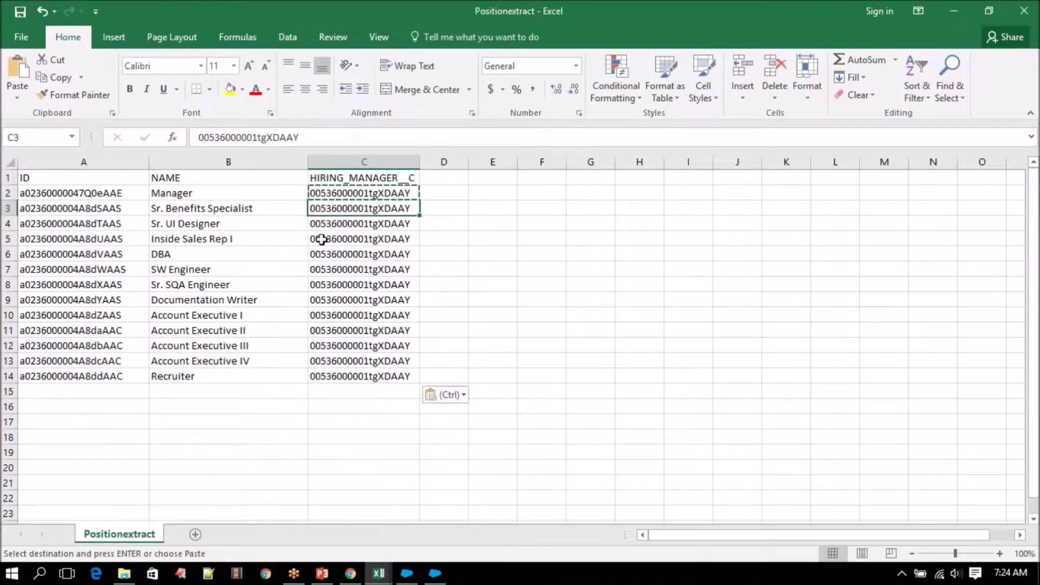
click(335, 299)
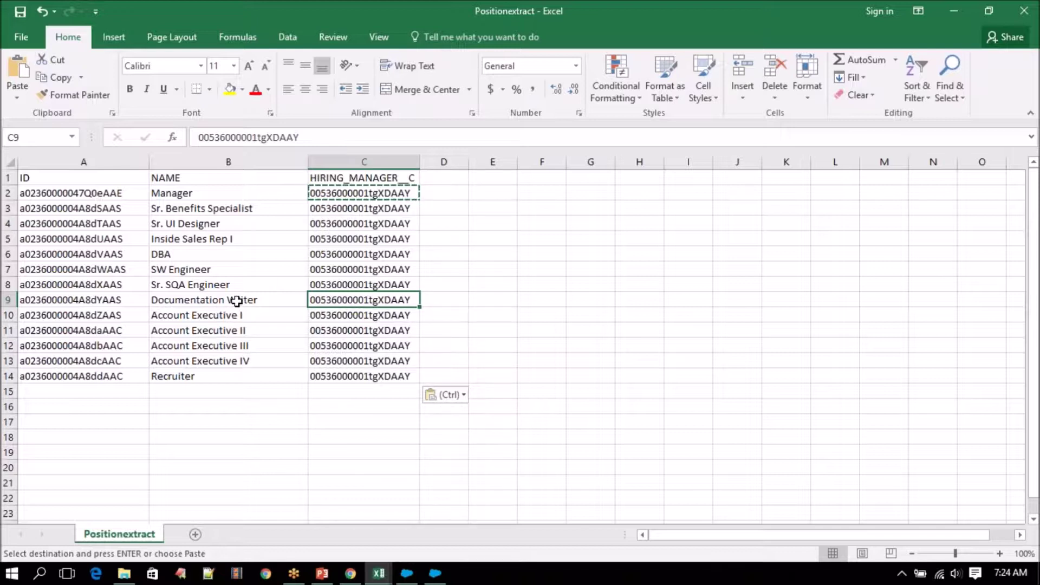
click(235, 316)
click(239, 331)
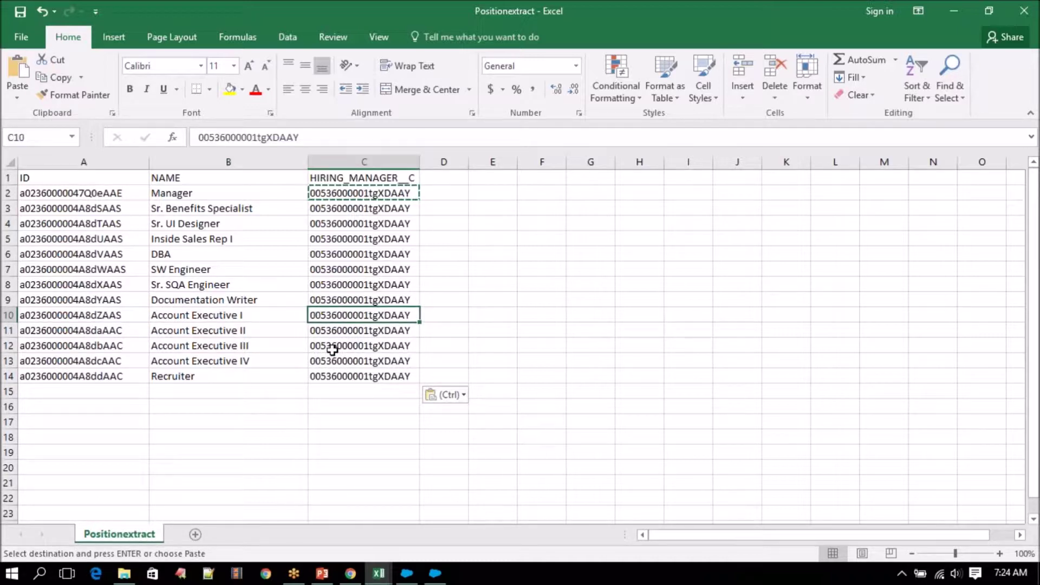
- Switch to Chrome, open the System Administrator user's record from the All Users list and look through its details
click(351, 574)
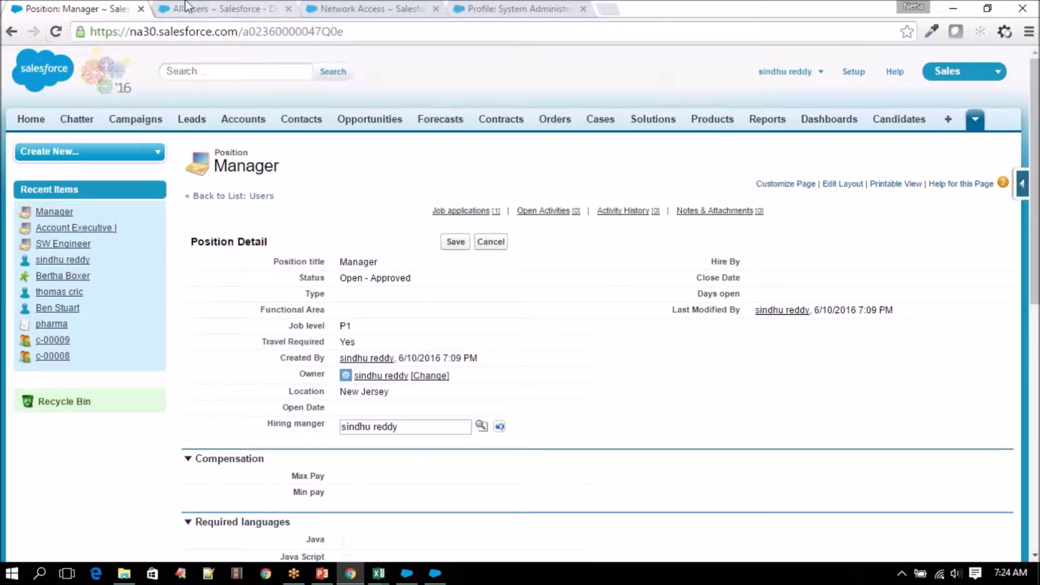
click(205, 9)
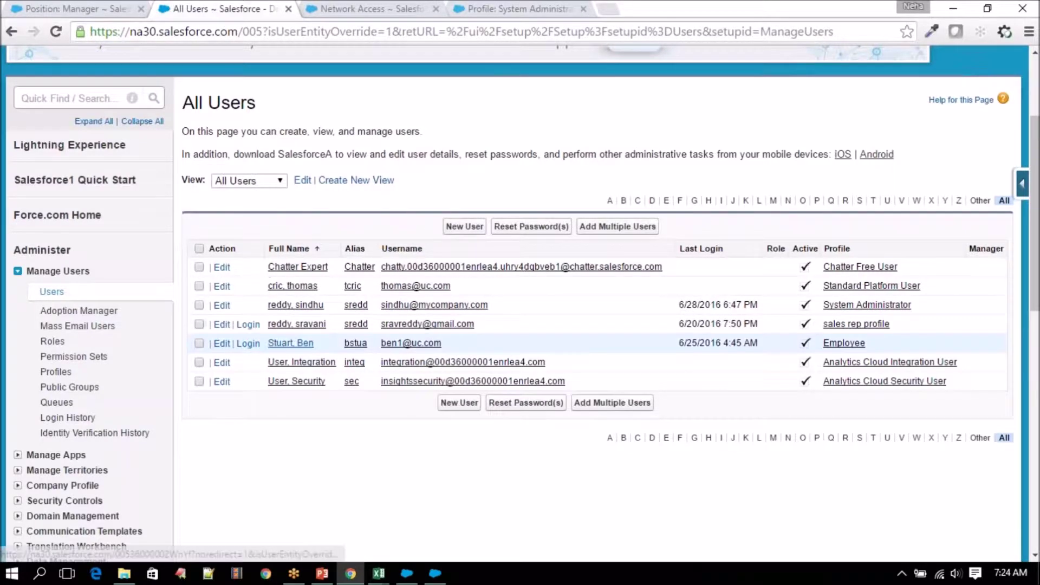
click(303, 306)
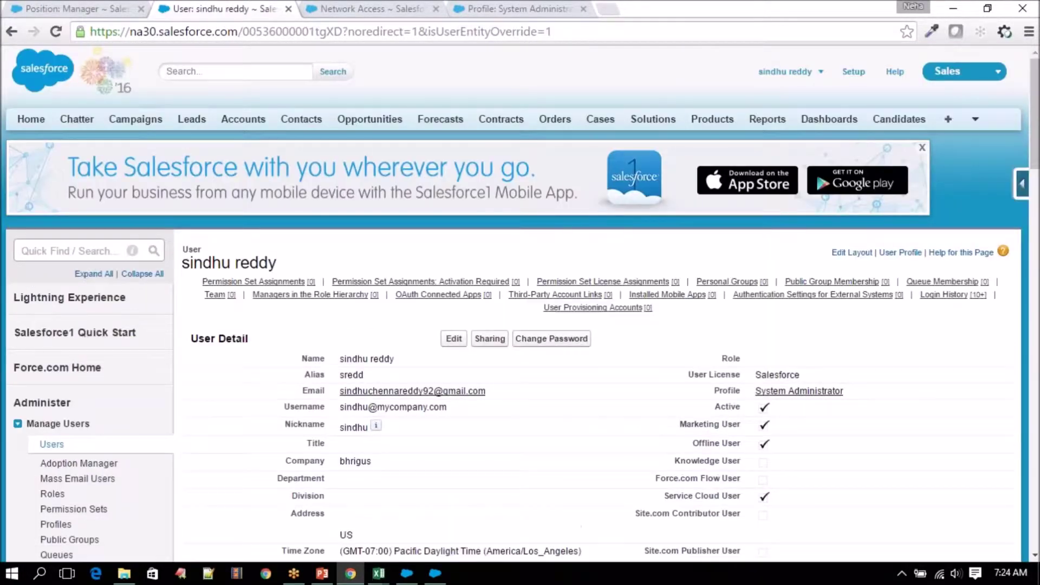
scroll(458, 412, down, 15)
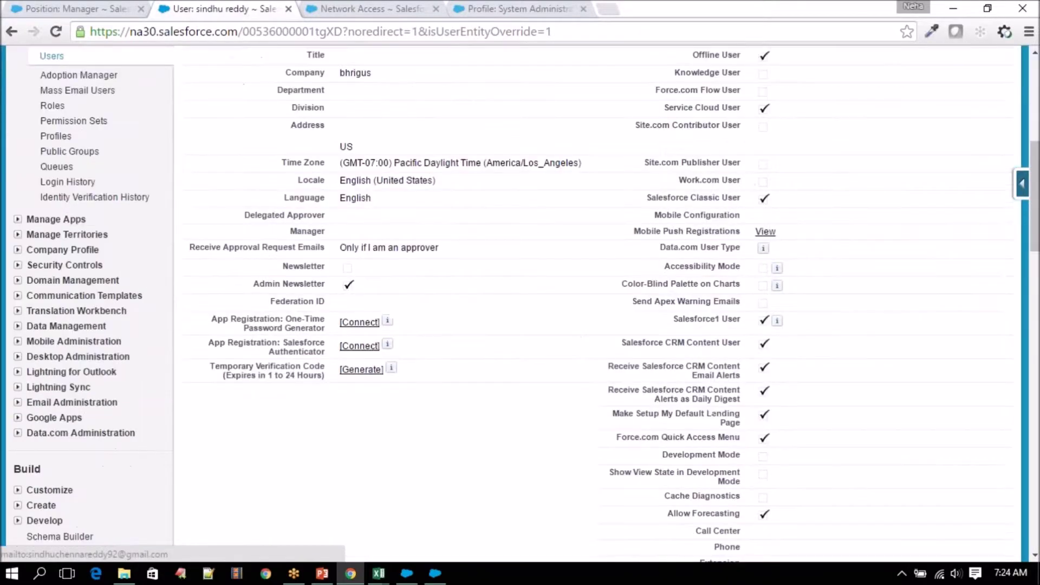
scroll(519, 282, down, 5)
scroll(519, 281, up, 20)
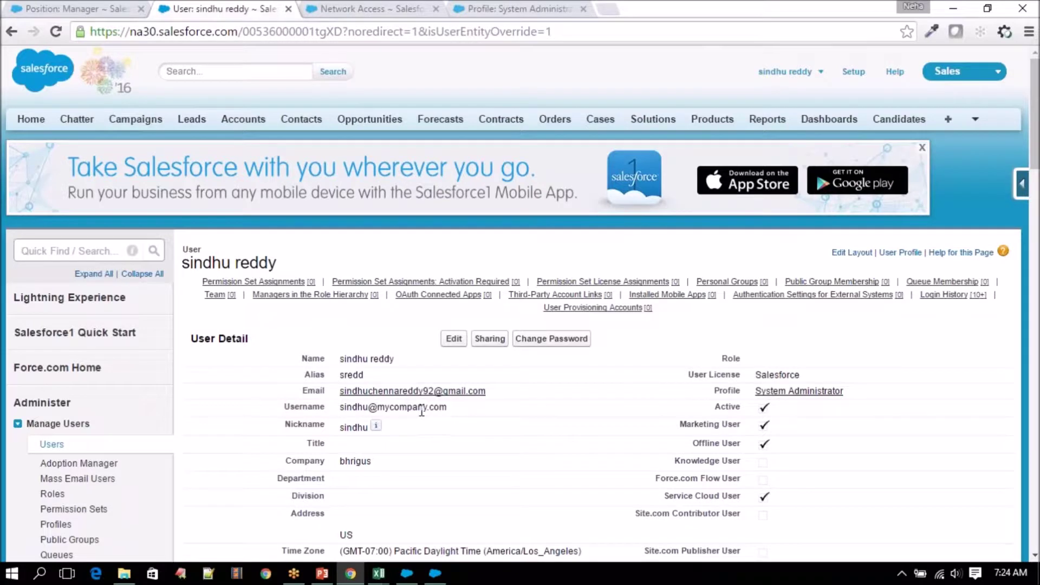
- Highlight the user ID in the record's URL and compare it with the hiring manager IDs in the Positionextract workbook in Excel
double_click(298, 31)
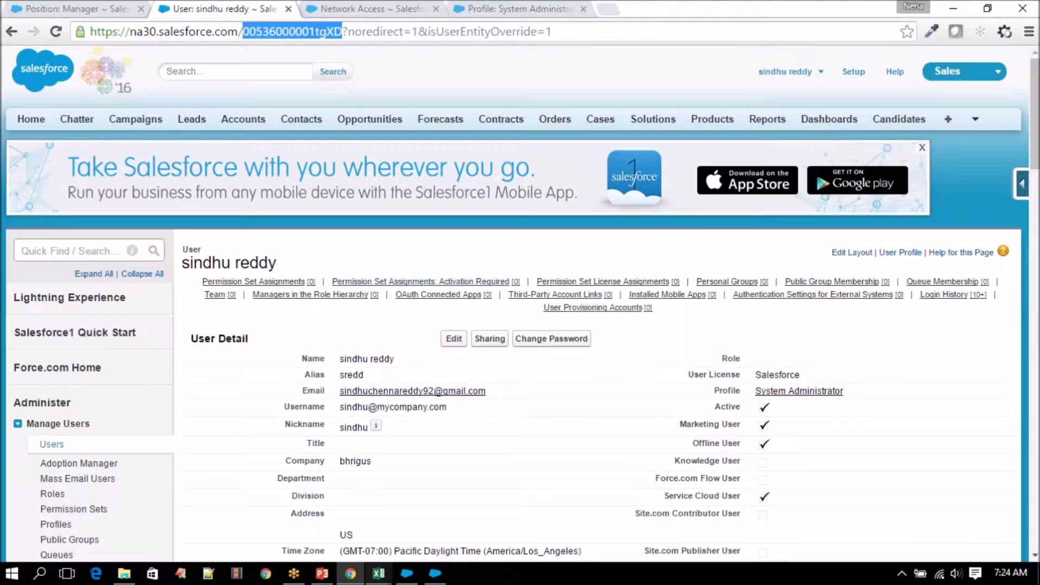
click(379, 573)
click(442, 510)
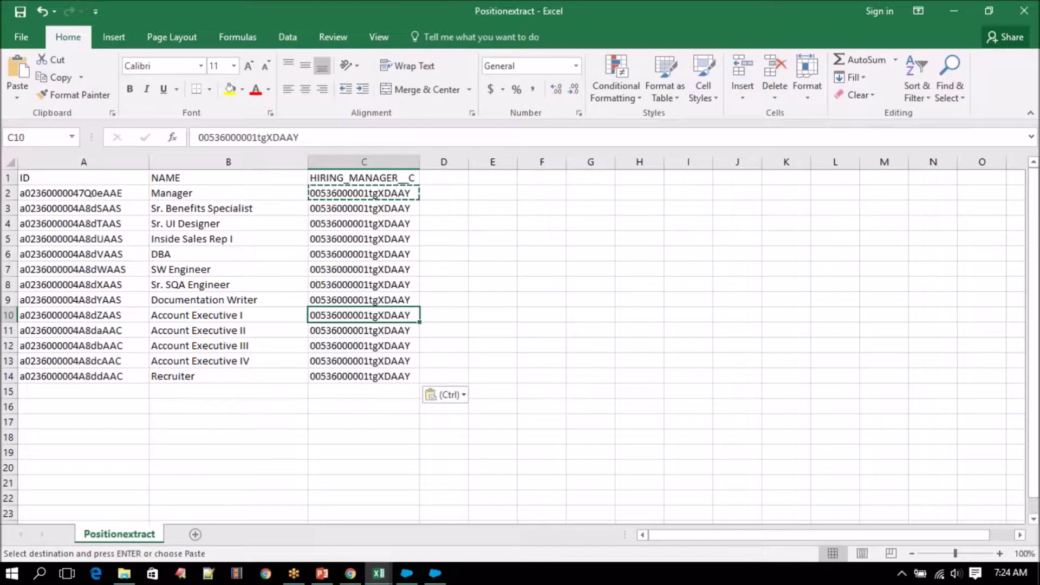
mouse_move(349, 578)
click(351, 573)
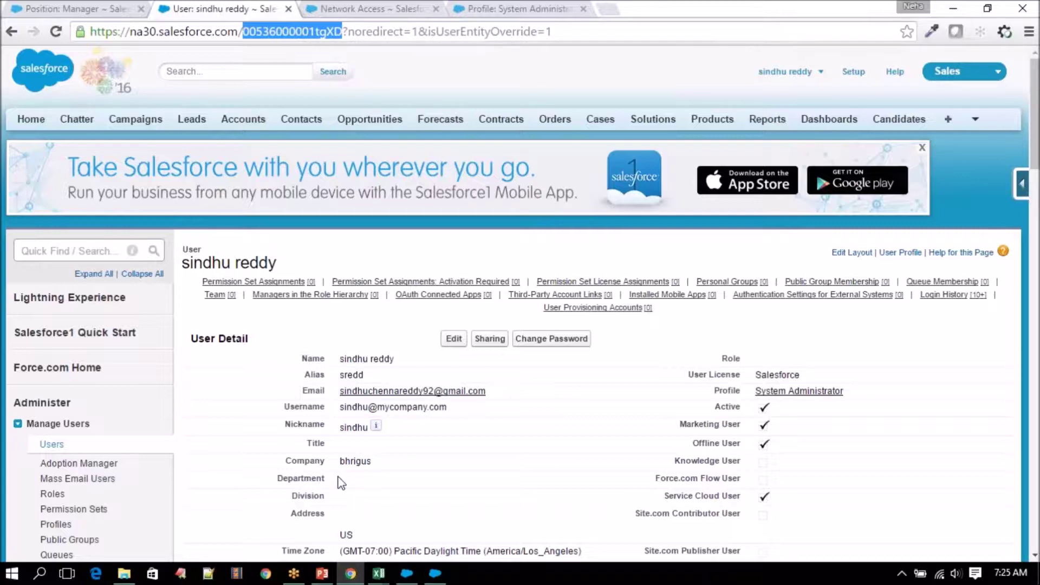
click(378, 574)
click(439, 515)
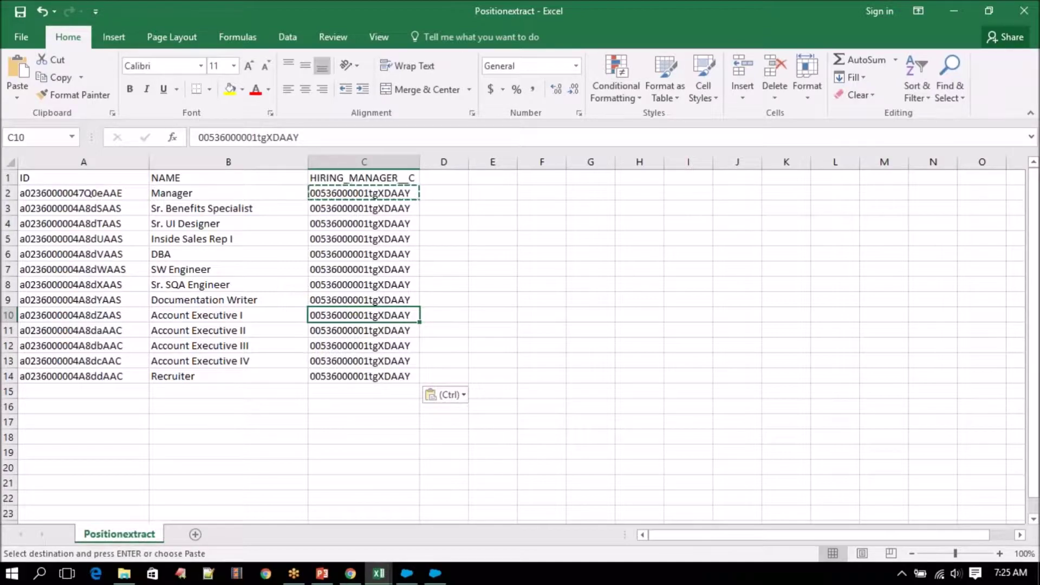
click(350, 573)
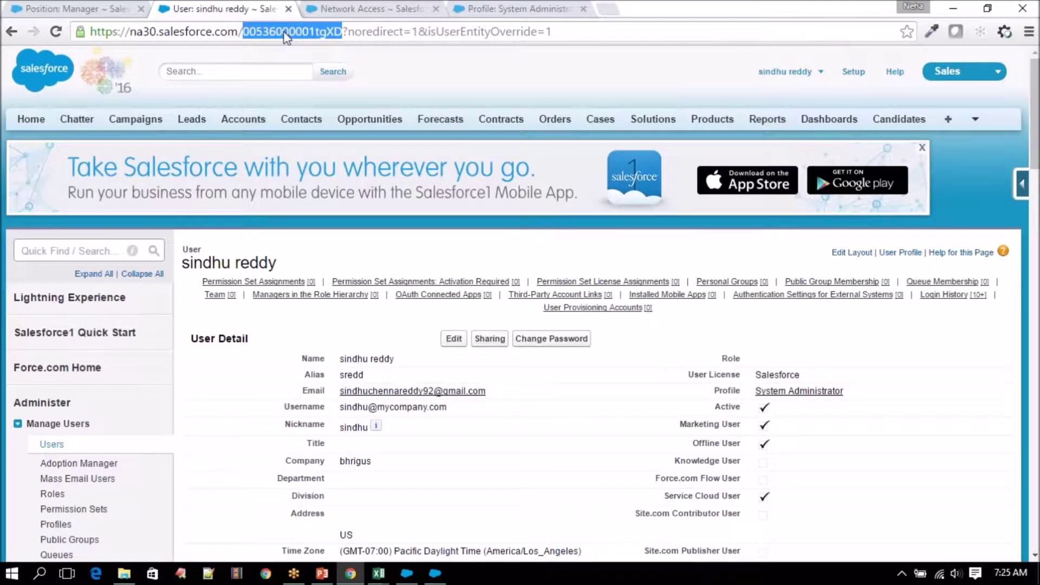
click(379, 573)
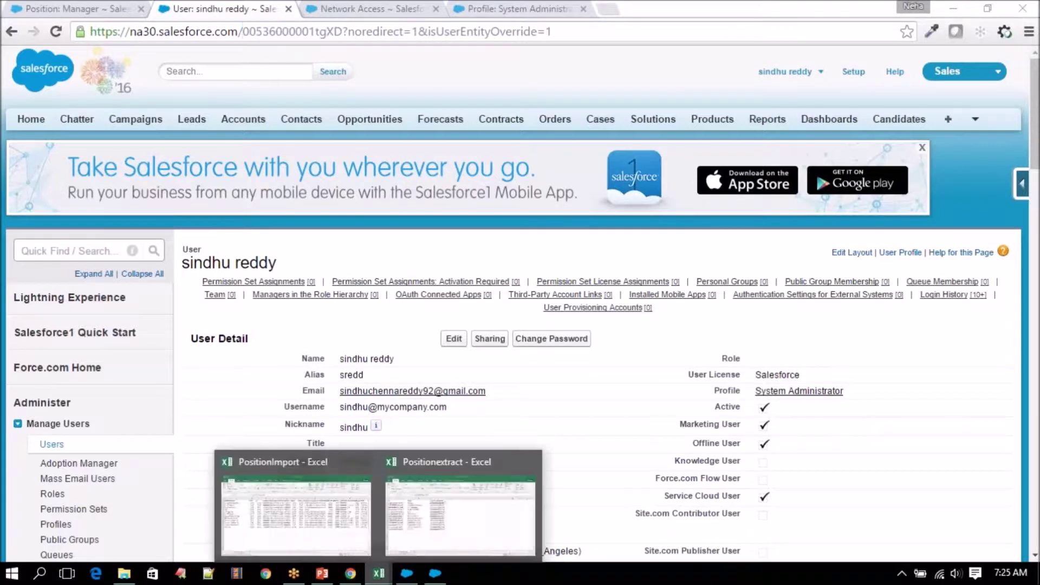
click(432, 513)
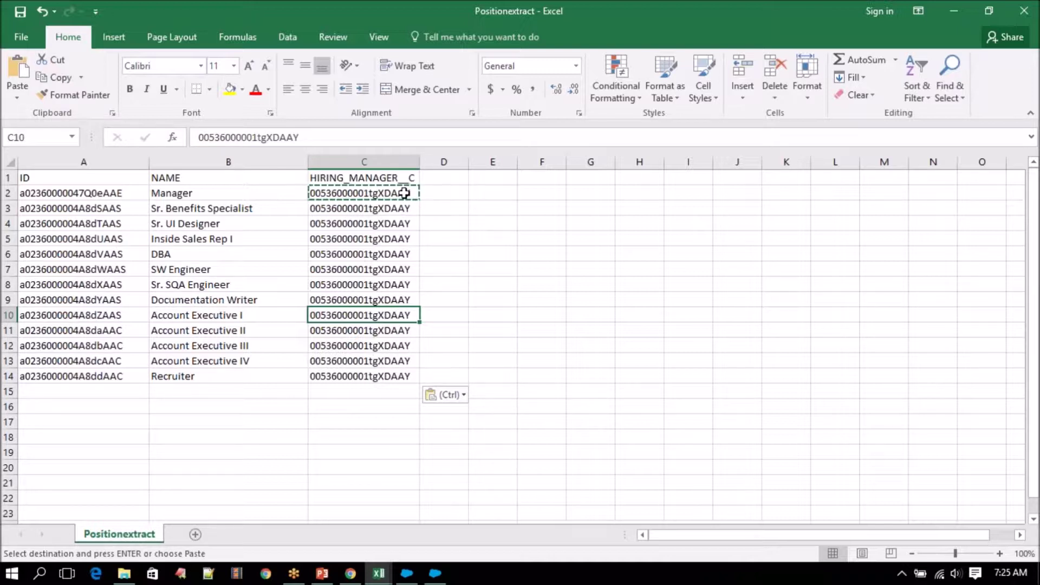
- Copy the hiring manager ID from cell C10, switch to Chrome and reload the user record with that ID in its URL
key(ctrl+c)
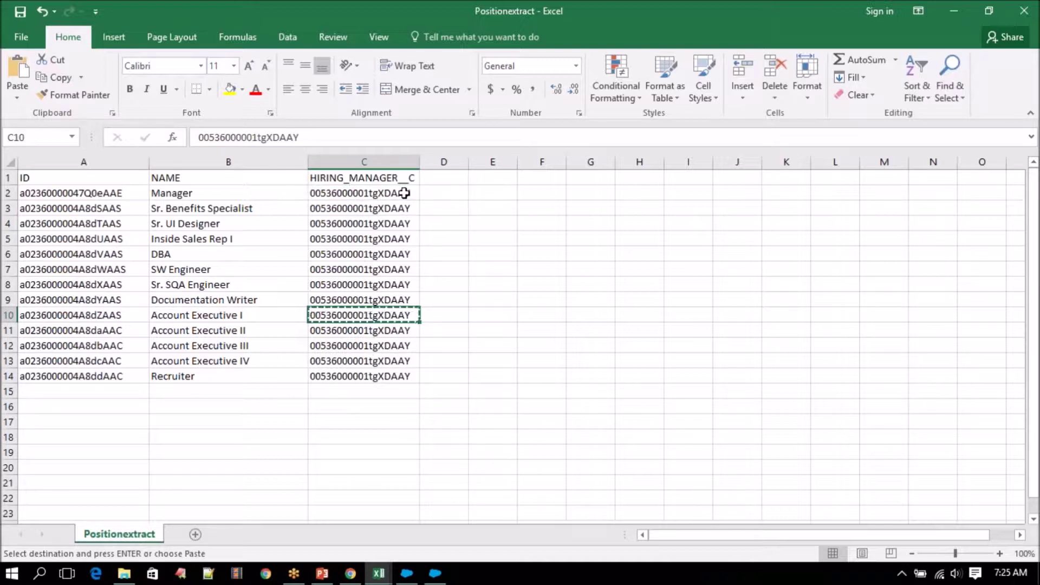
click(350, 573)
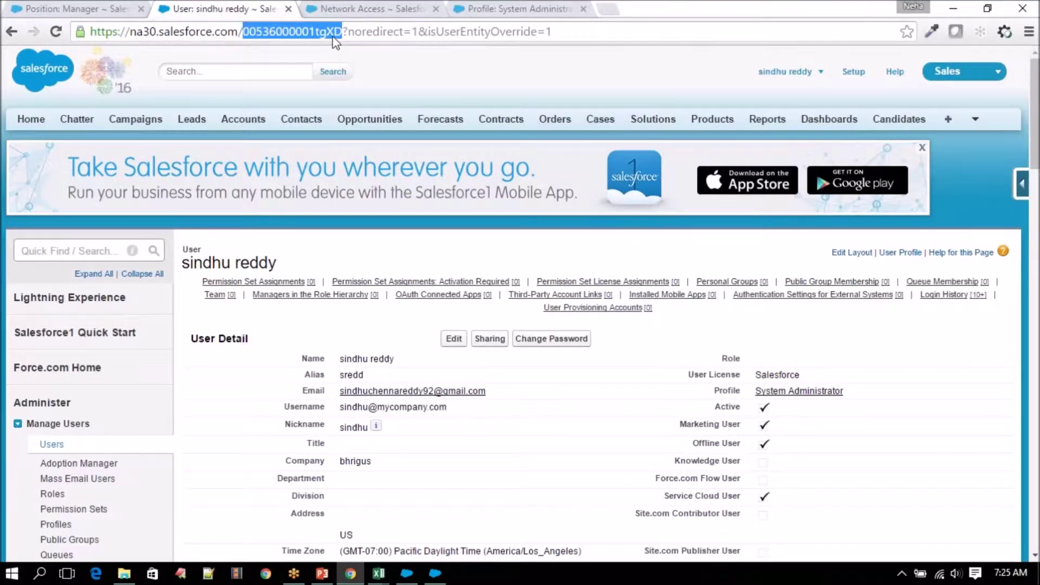
key(ctrl+v)
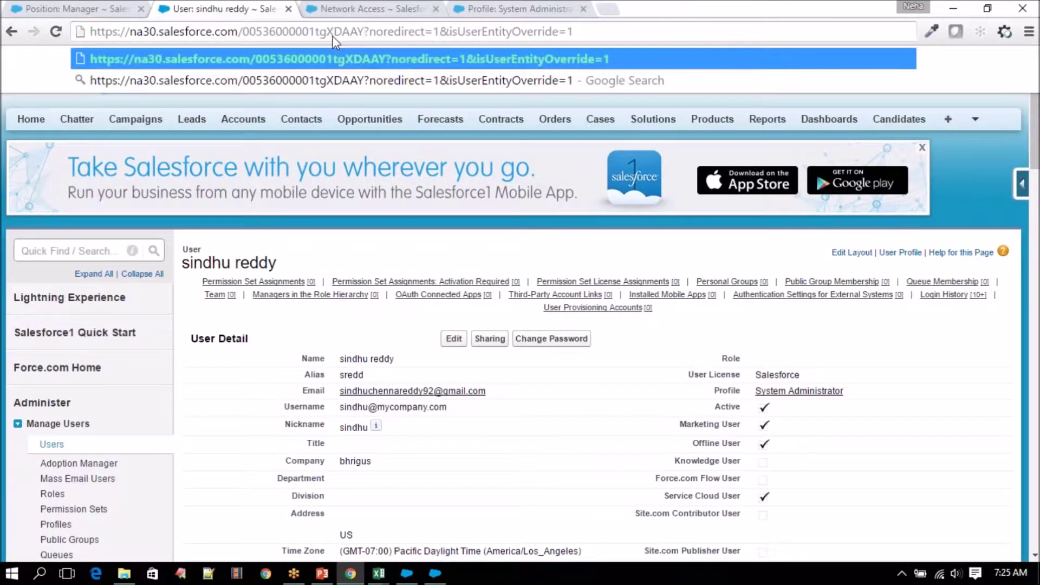
key(Return)
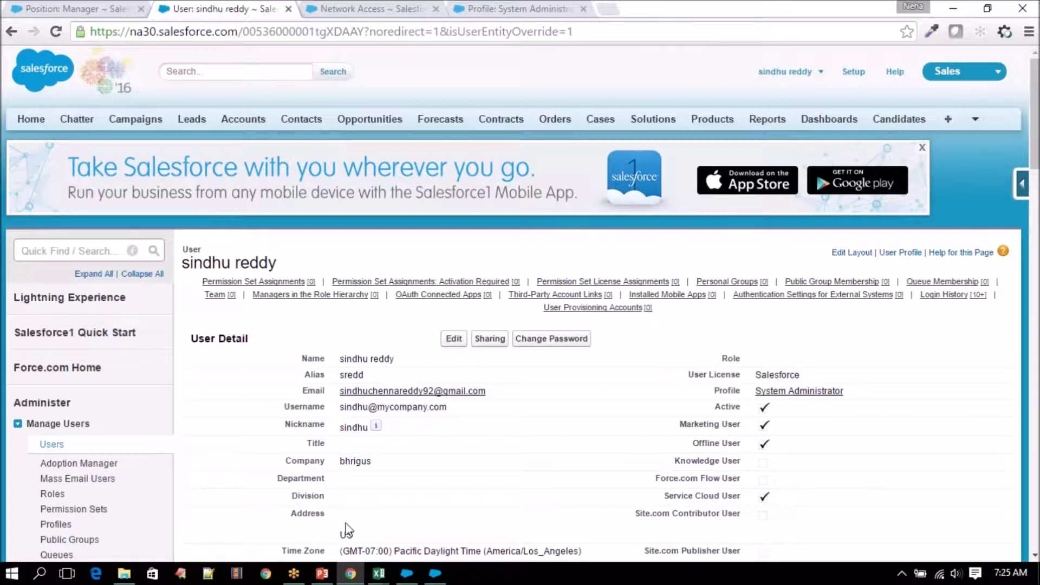
- Copy the Manager position's ID from the Positionextract workbook and compare it with the ID in that position's record URL in Chrome
mouse_move(379, 573)
mouse_move(313, 502)
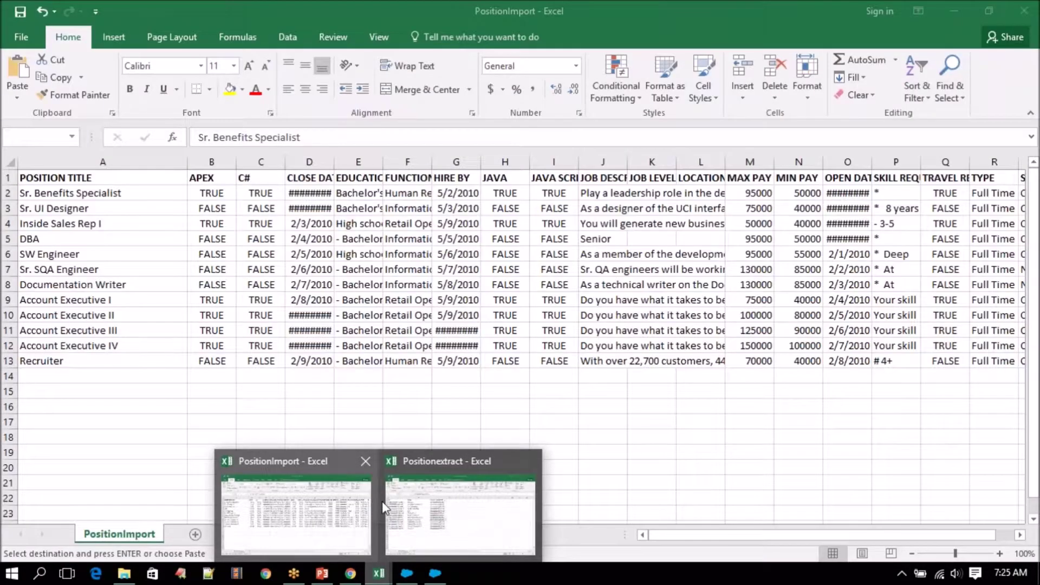
click(398, 503)
click(110, 194)
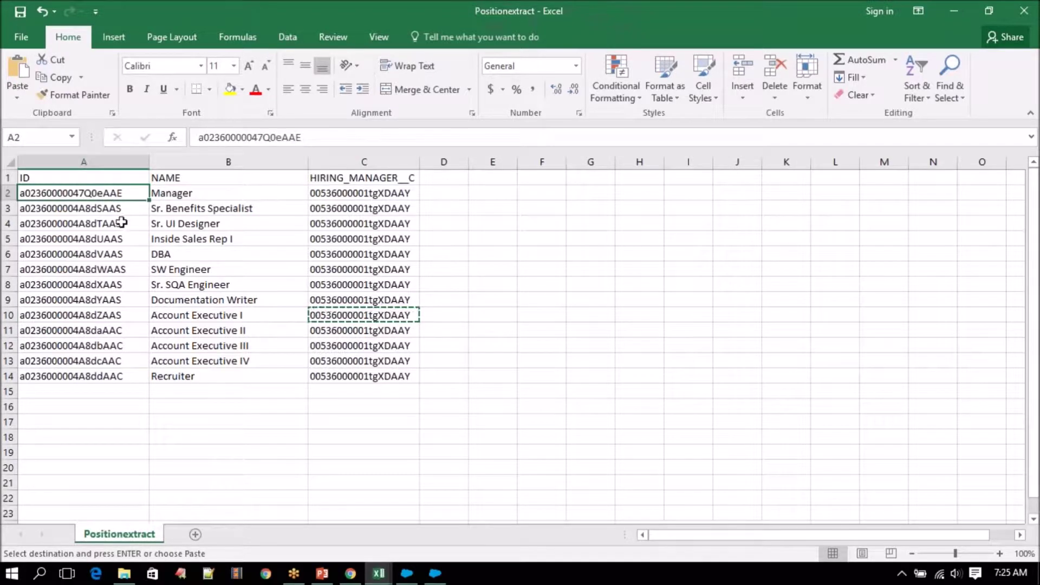
key(ctrl+c)
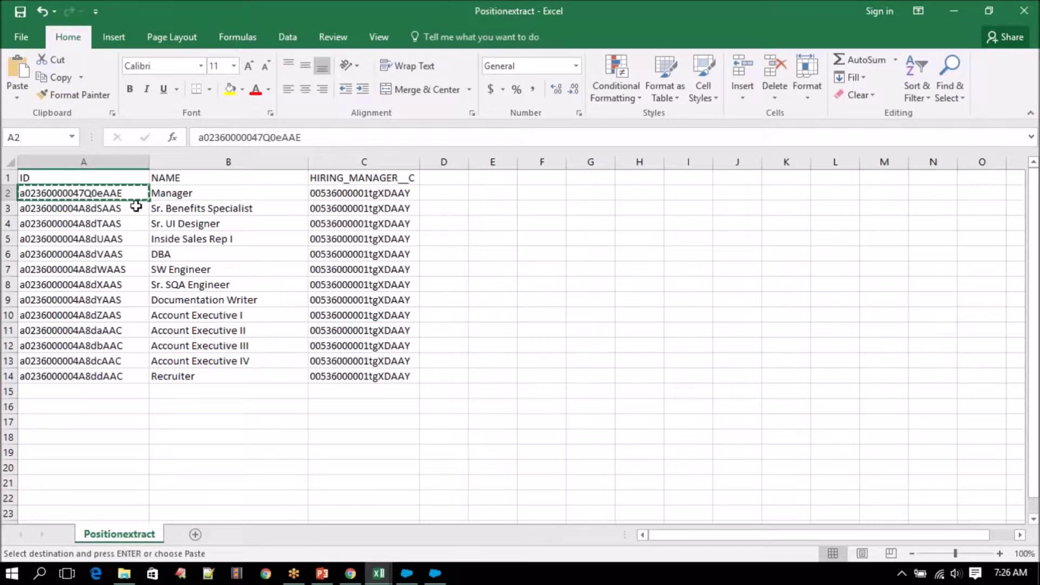
mouse_move(378, 573)
click(328, 526)
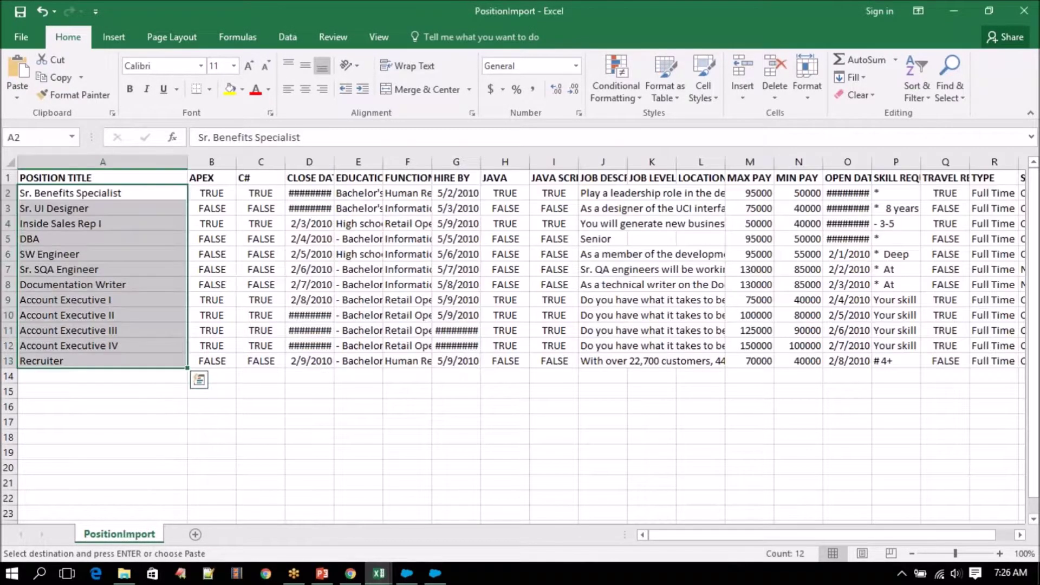
click(350, 573)
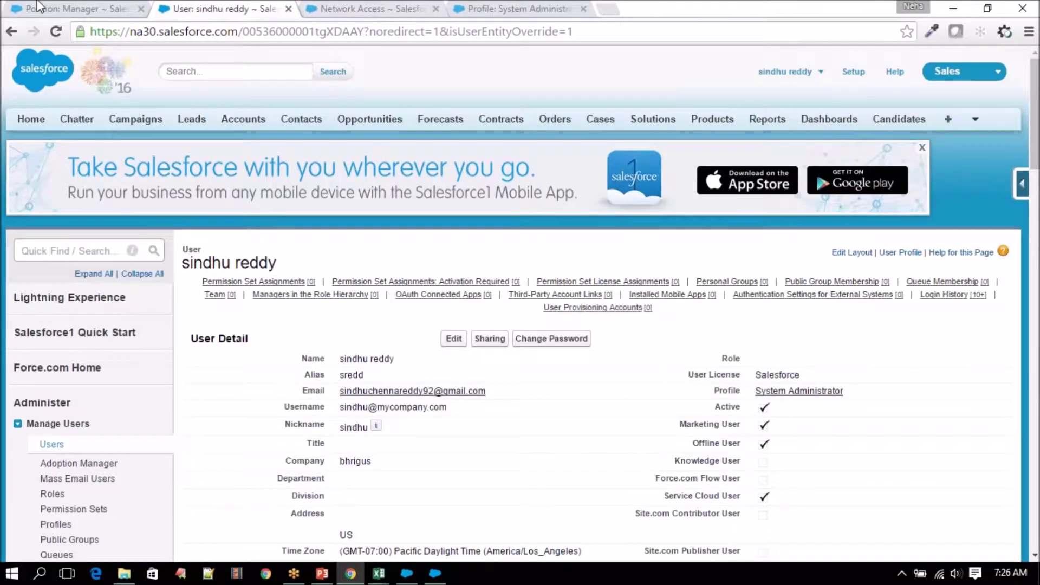
click(60, 8)
drag(242, 32, 362, 33)
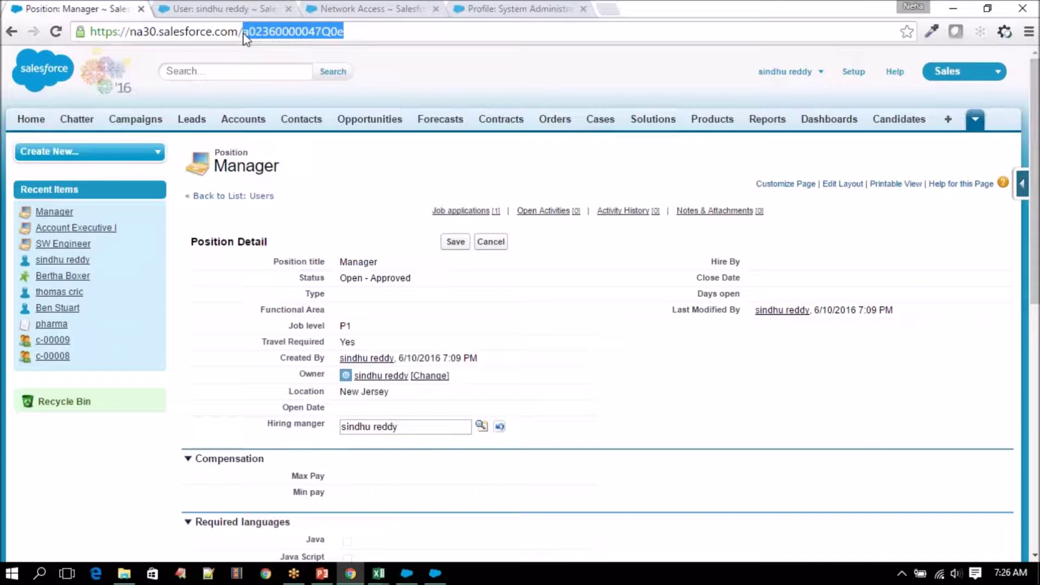
click(350, 32)
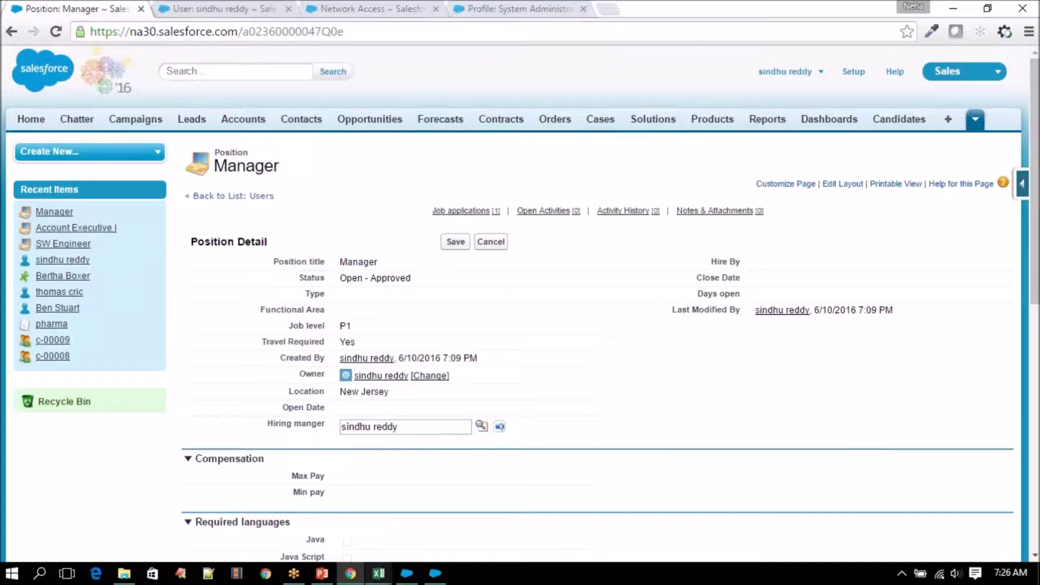
- Switch to the Positionextract workbook in Excel and highlight the last three characters, AAE, of the Manager position's ID
click(379, 573)
mouse_move(379, 574)
click(406, 538)
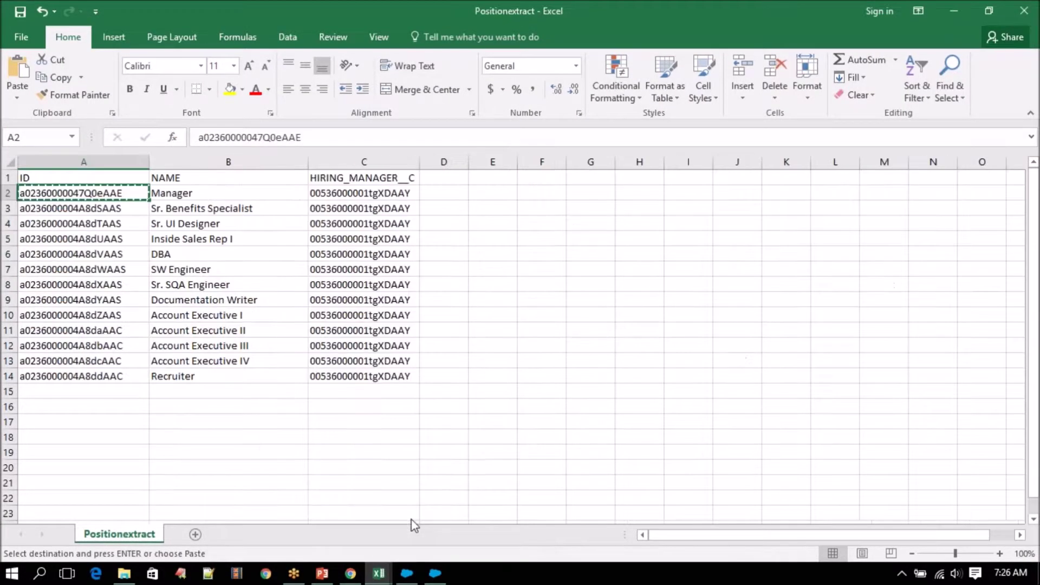
double_click(107, 190)
drag(106, 190, 128, 193)
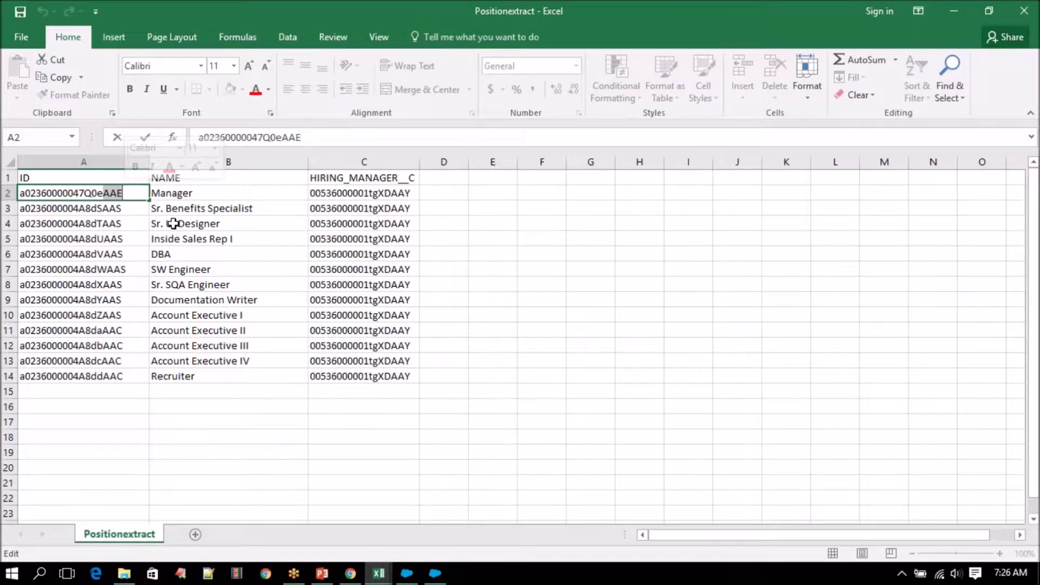
key(Return)
- Copy the Manager position's full ID from cell A2 and use it in Chrome to replace the record ID in the URL and load the page
click(118, 191)
key(ctrl+c)
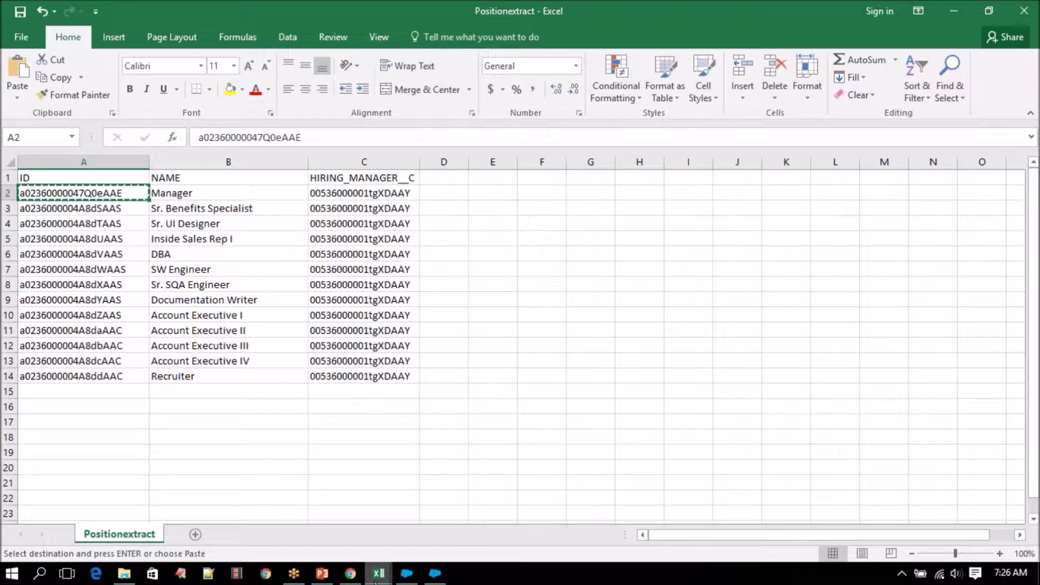
click(359, 578)
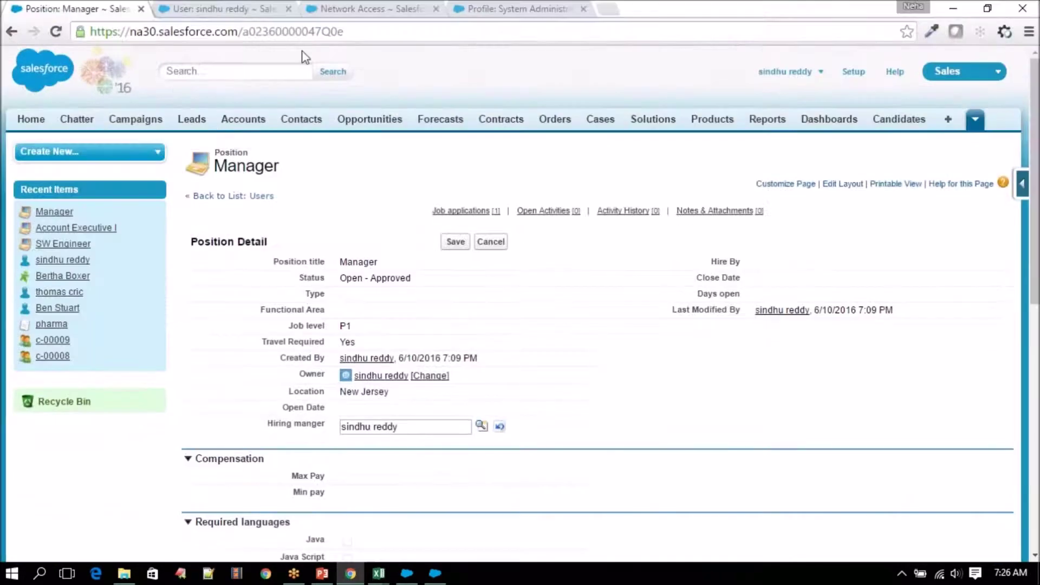
drag(242, 32, 403, 33)
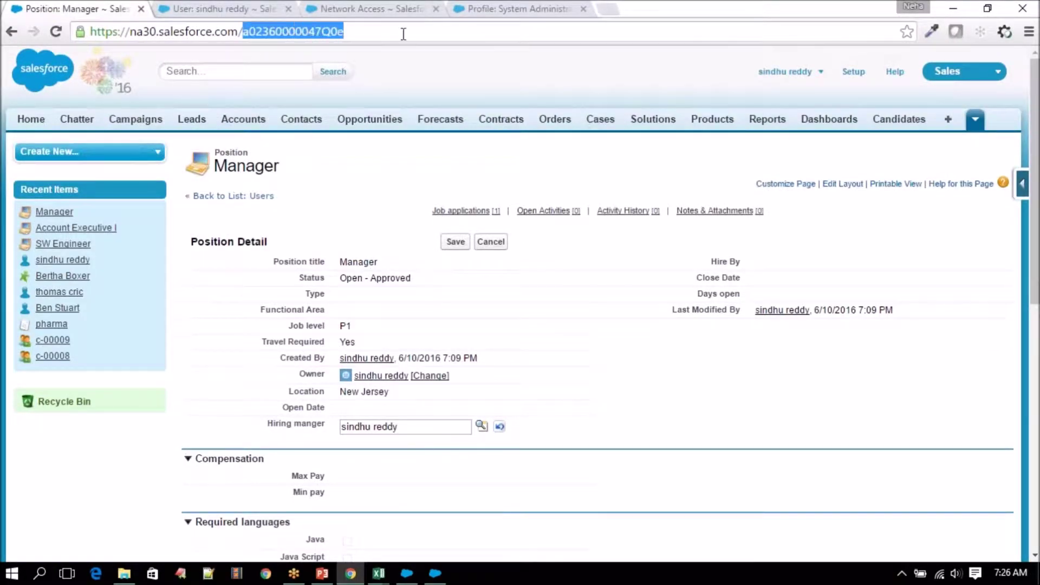
key(ctrl+v)
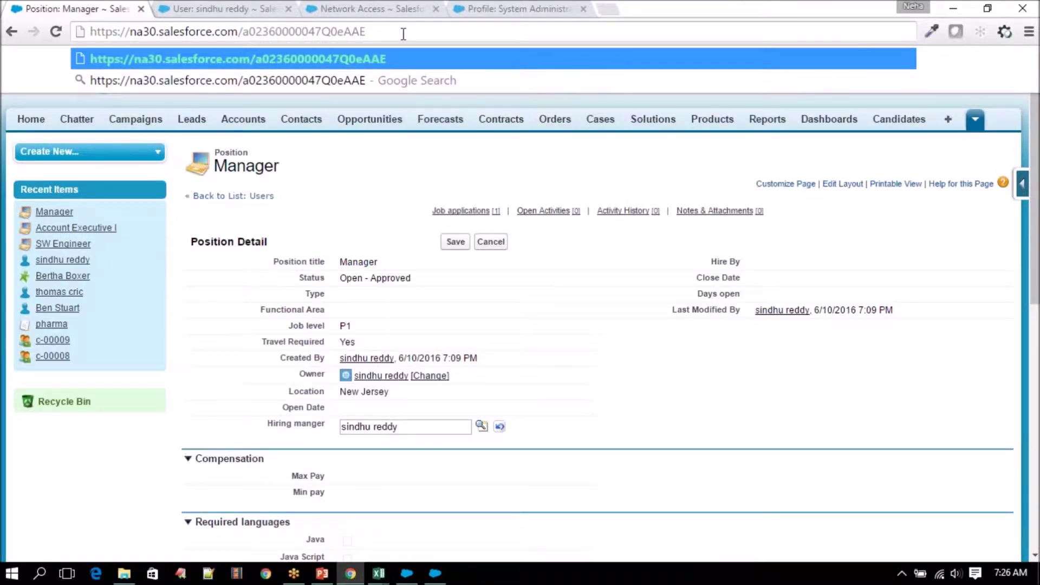
key(Return)
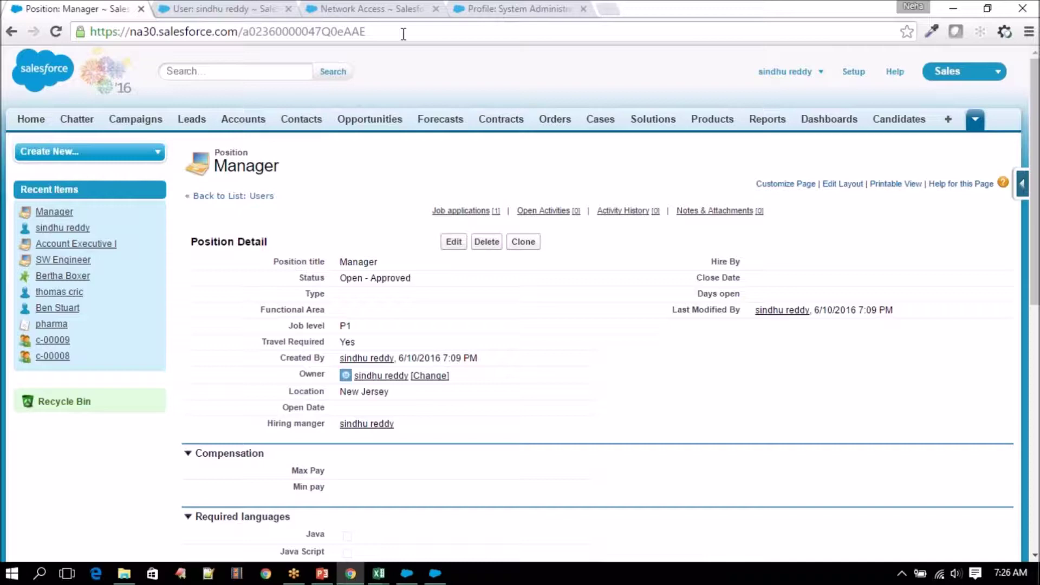
- Switch to the Positionextract workbook in Excel and select the hiring manager IDs of all positions in C2:C14
mouse_move(379, 573)
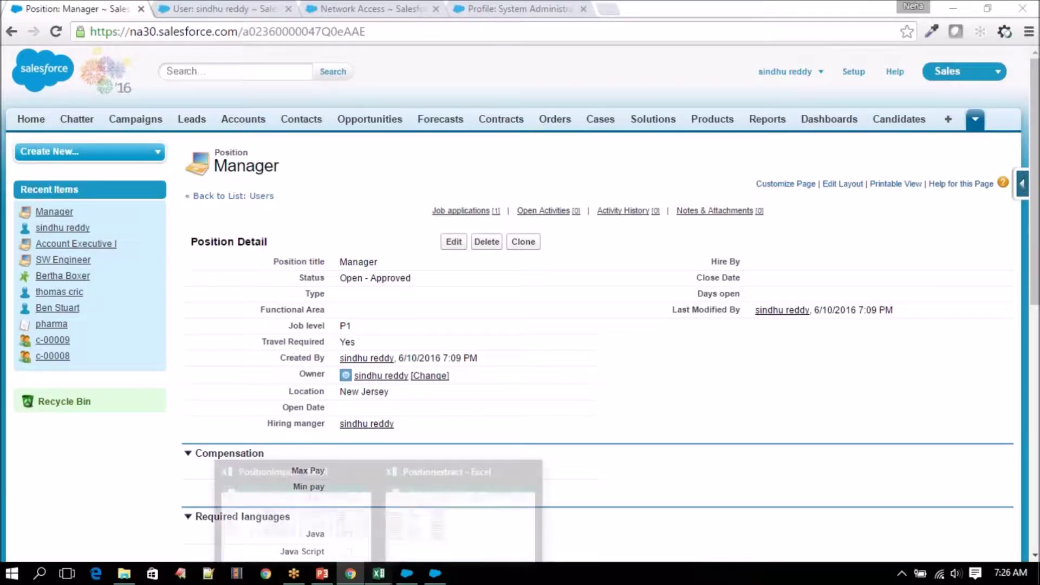
click(412, 523)
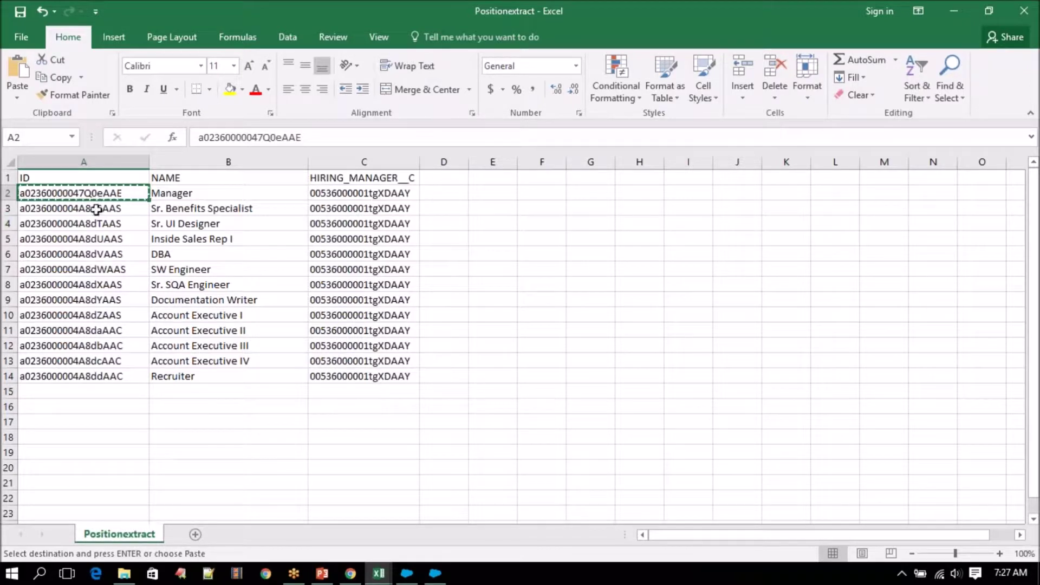
click(358, 193)
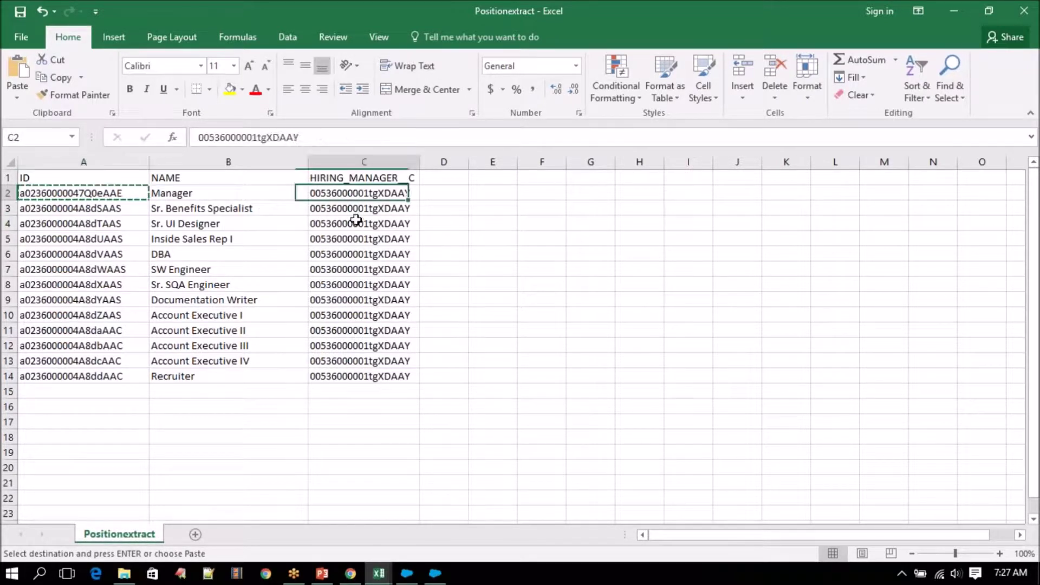
drag(356, 220, 349, 376)
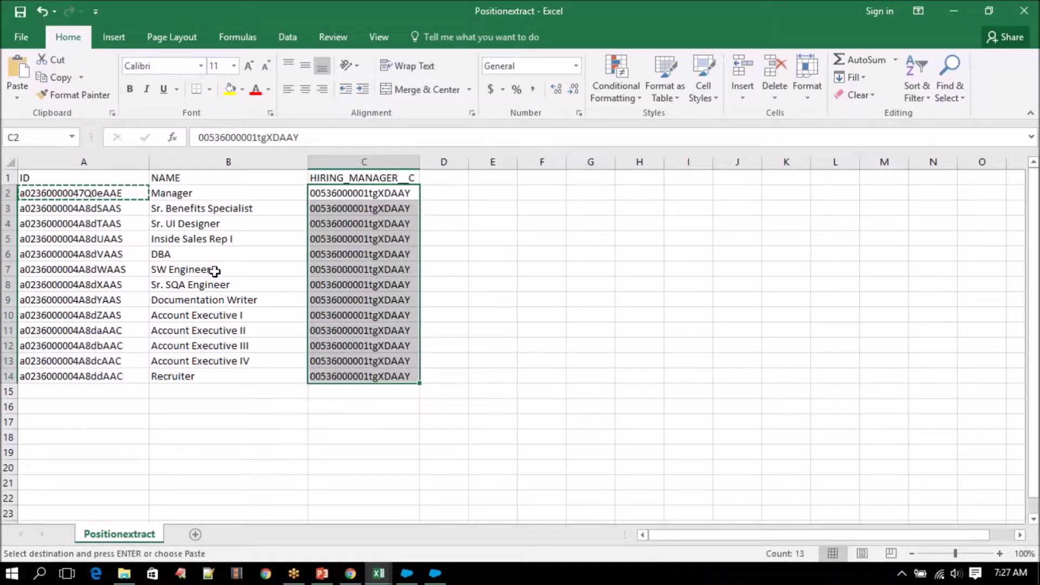
- Save a copy of the workbook as the CSV file PositionUpdate in the Salesforce Training folder, keeping the CSV format, and switch to Data Loader
click(18, 37)
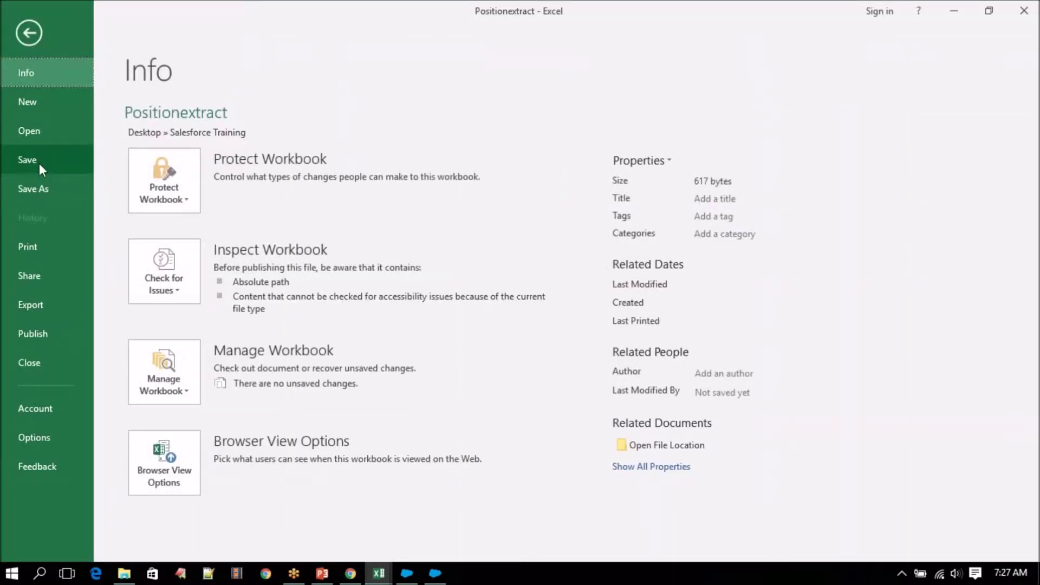
click(39, 189)
click(449, 150)
click(229, 260)
key(BackSpace)
key(BackSpace)
key(BackSpace)
key(BackSpace)
key(BackSpace)
key(BackSpace)
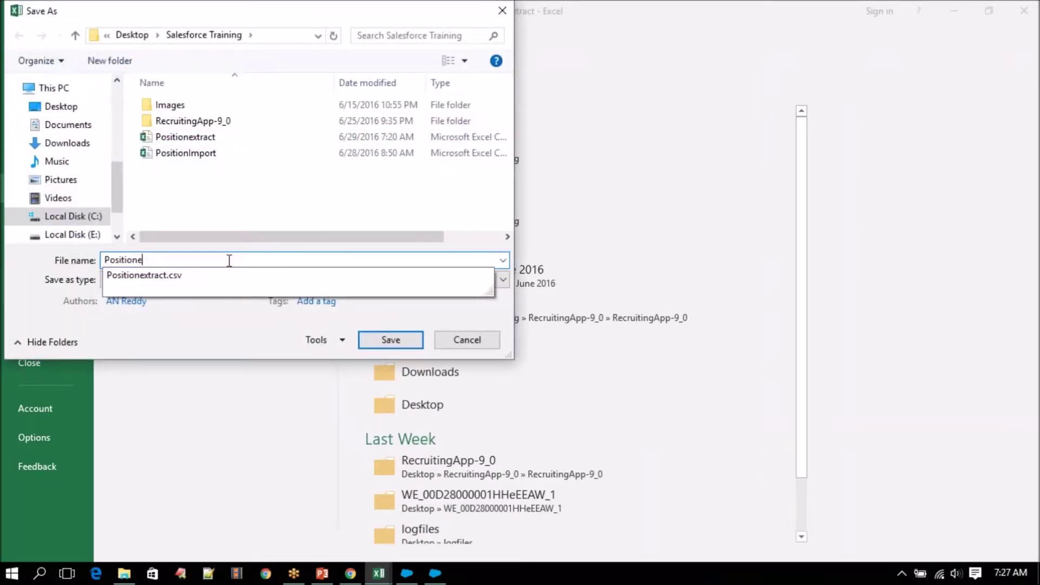
key(BackSpace)
text(Update)
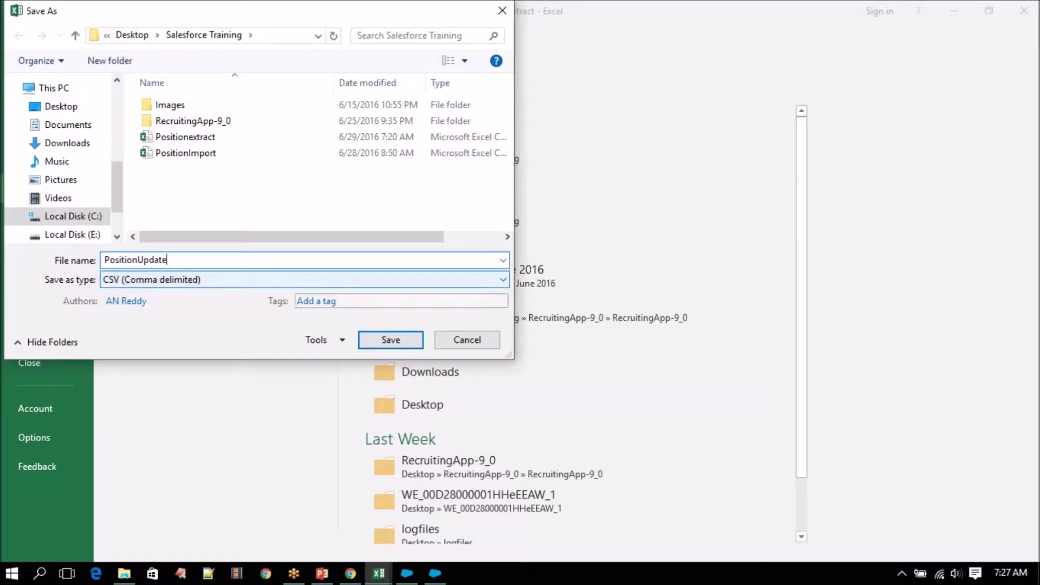
click(389, 341)
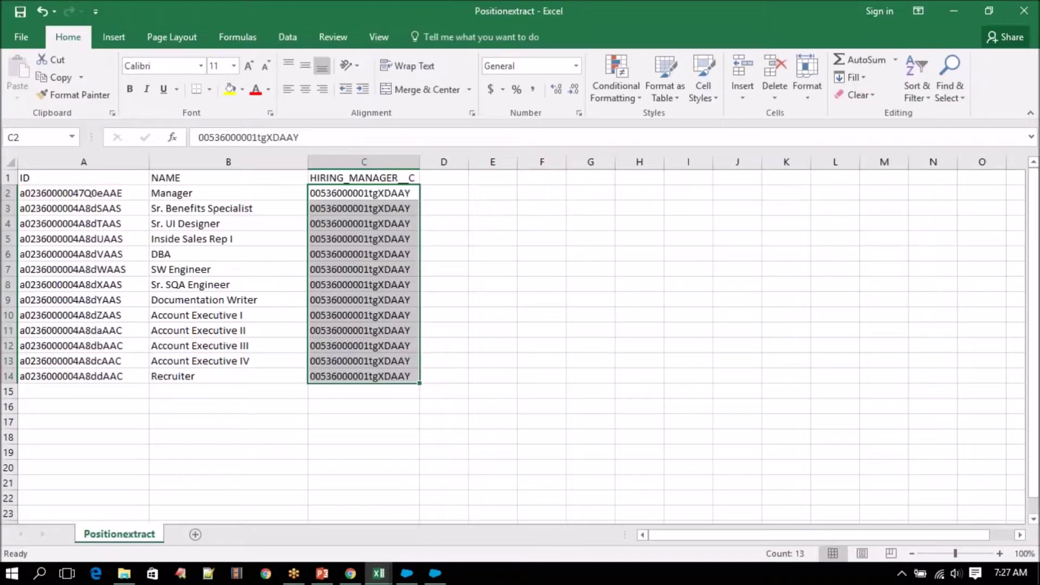
click(461, 335)
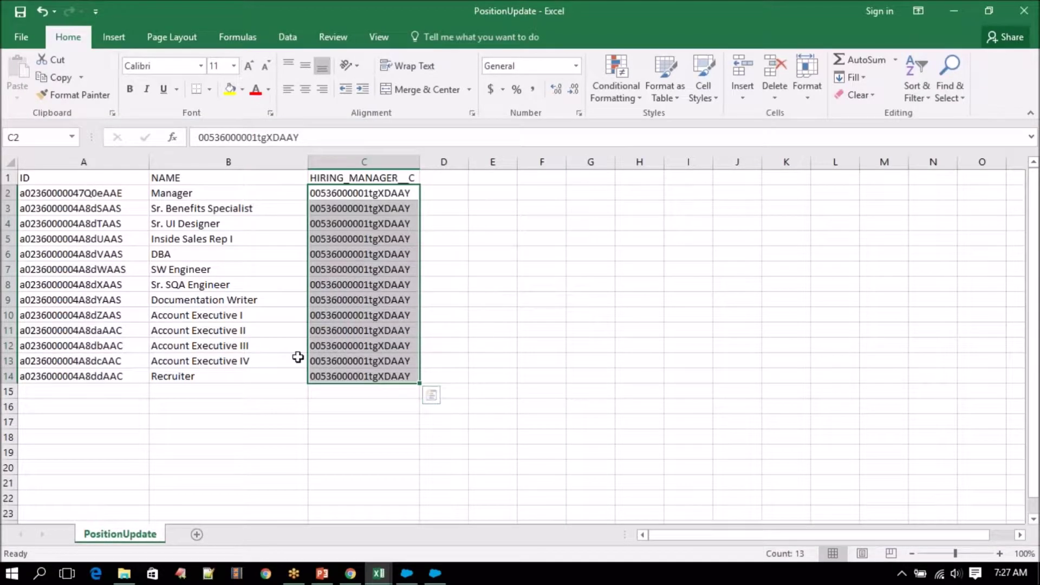
click(437, 573)
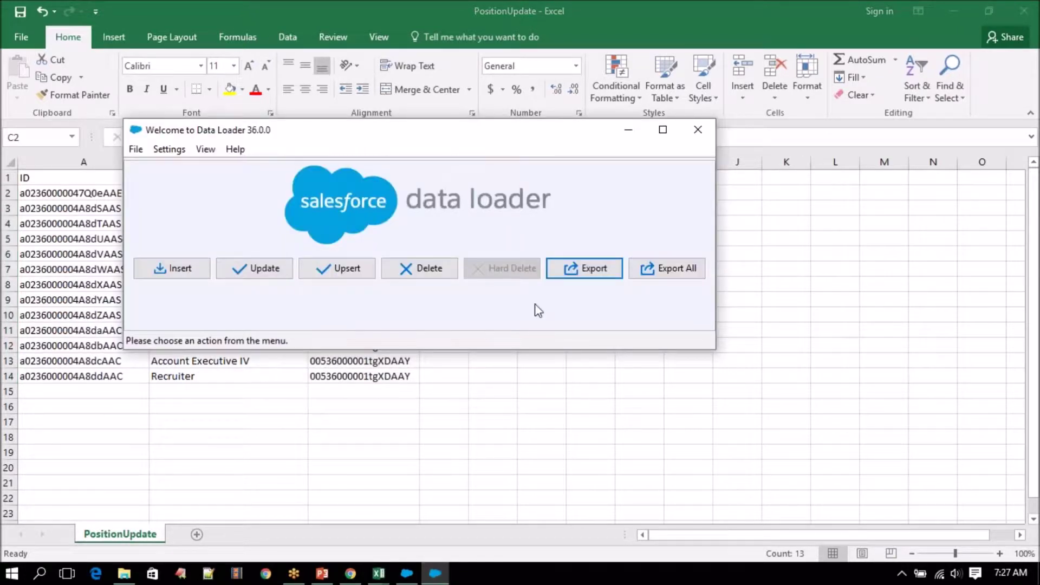
click(589, 267)
click(311, 327)
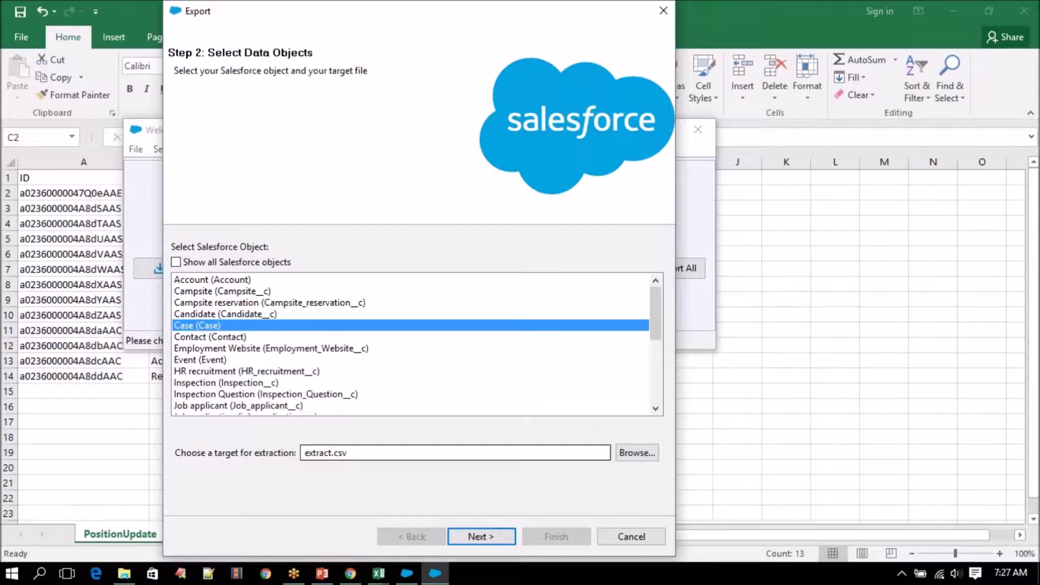
click(632, 537)
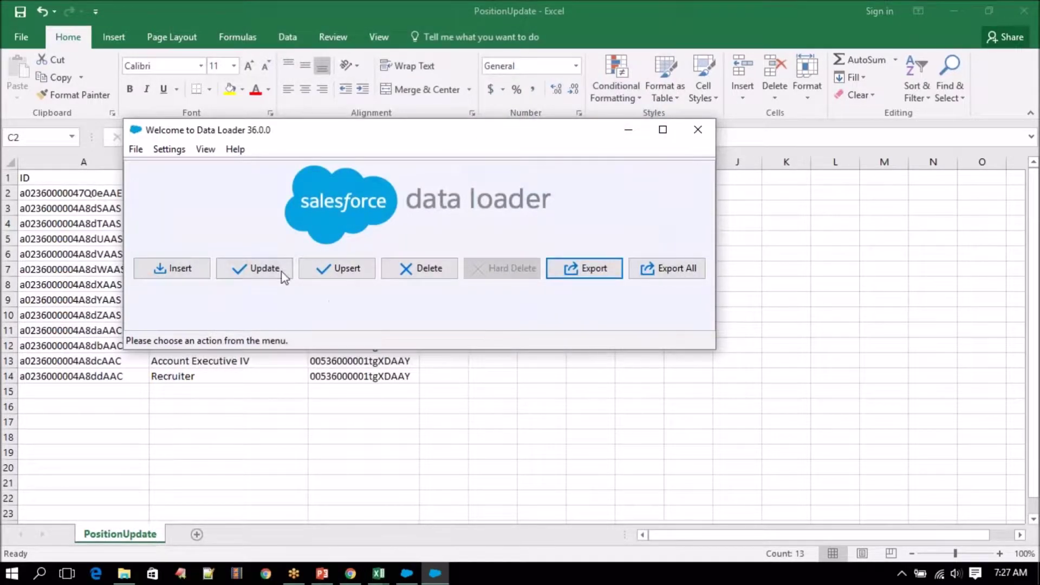
- Start an Update operation for the Position (Position__c) object with the PositionUpdate CSV file and accept the data selection
click(265, 271)
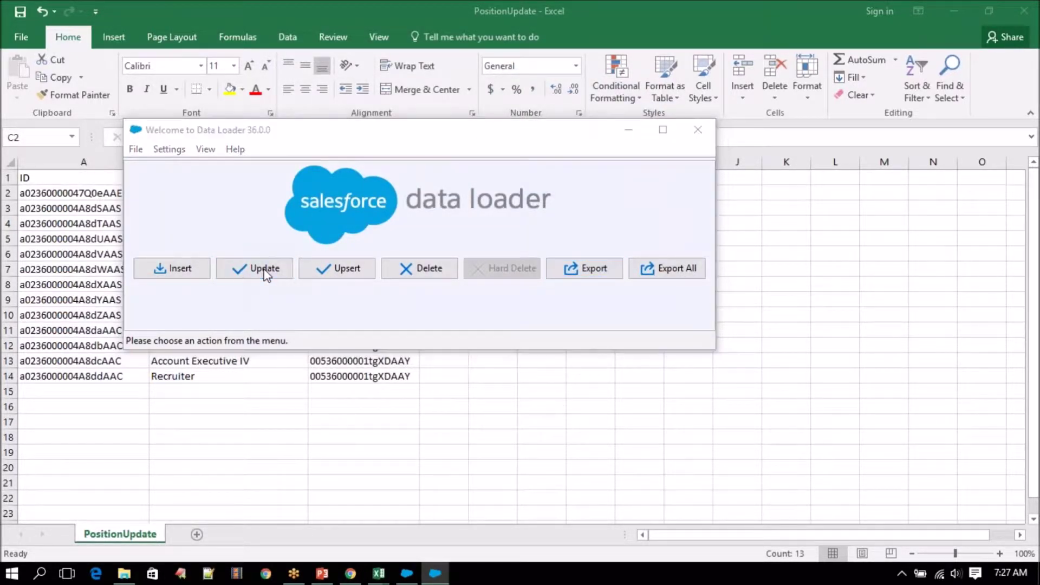
click(334, 314)
key(p)
click(570, 458)
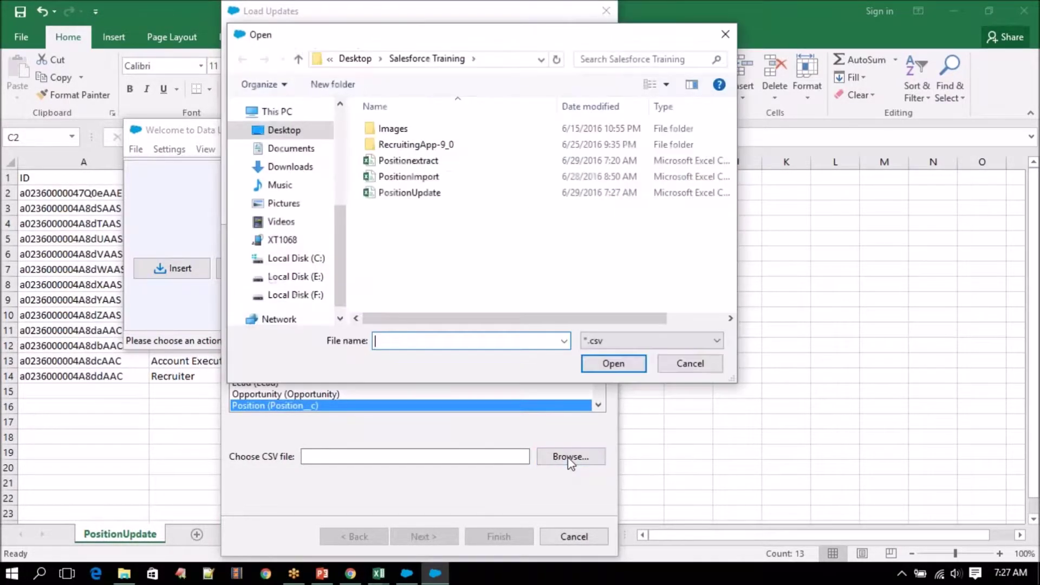
click(436, 194)
click(617, 365)
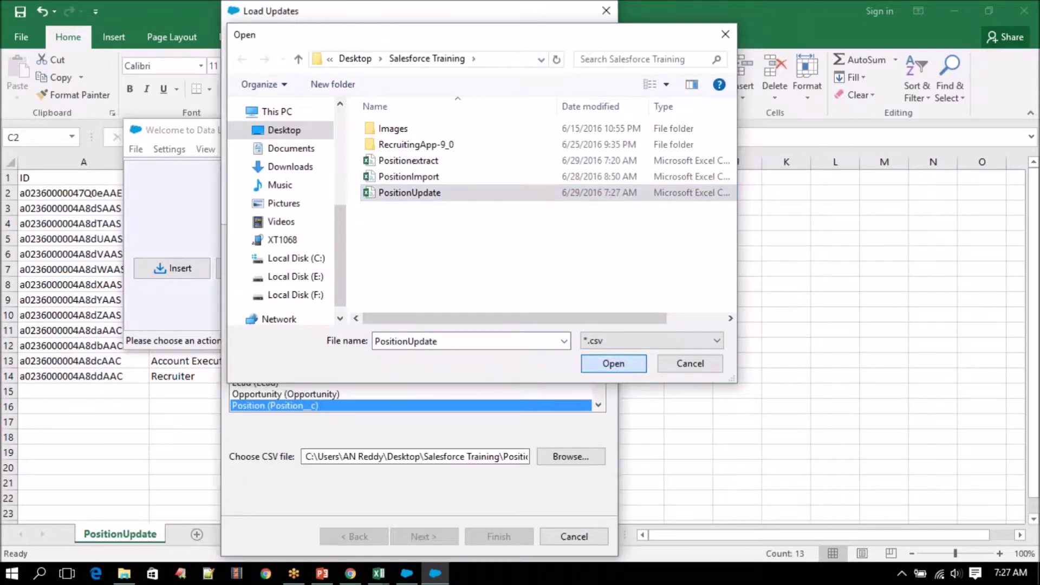
click(436, 536)
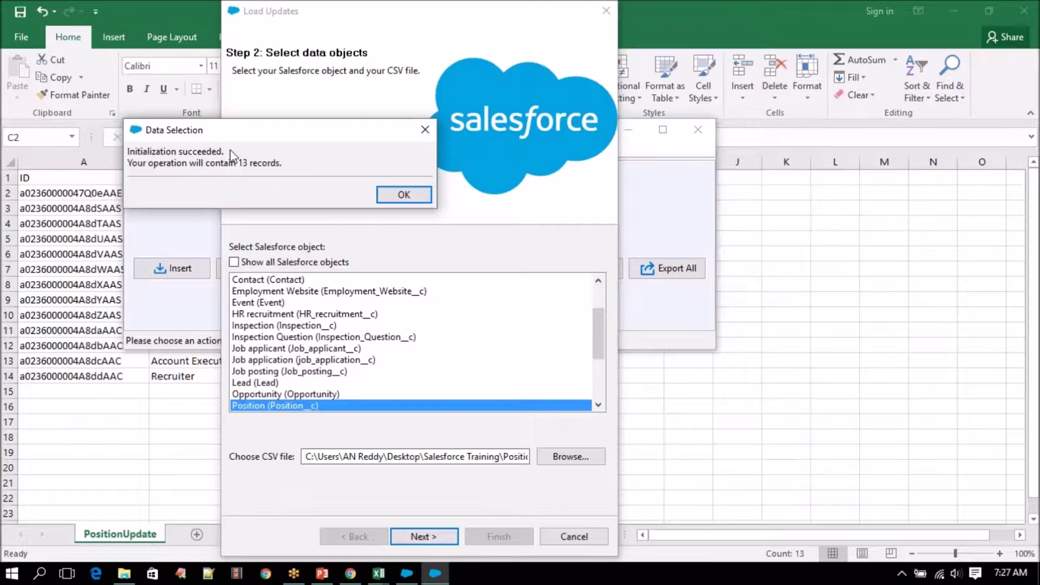
click(403, 196)
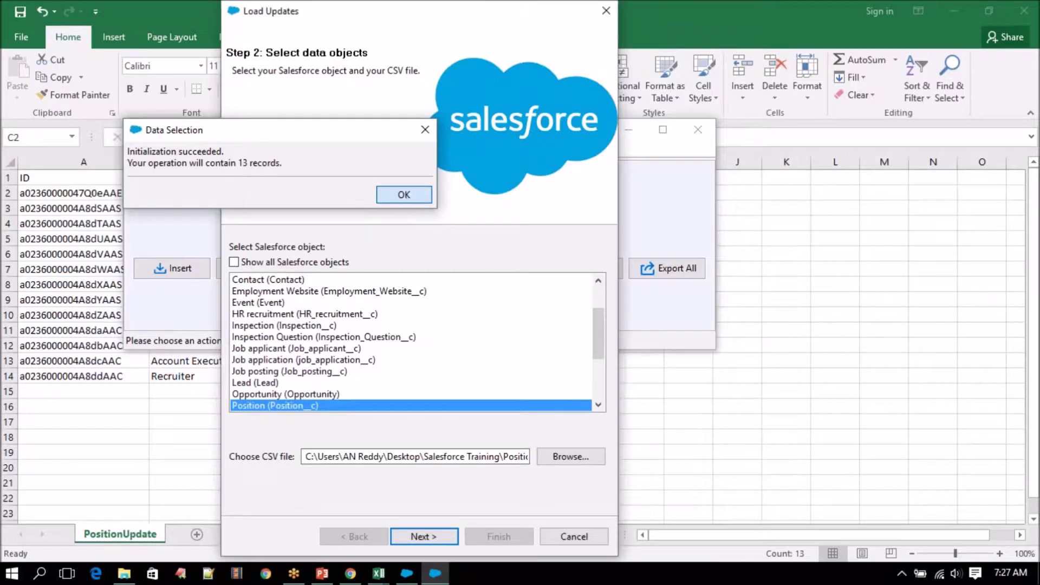
- Create a field mapping for the update and map the Salesforce Id field to the ID column
click(383, 252)
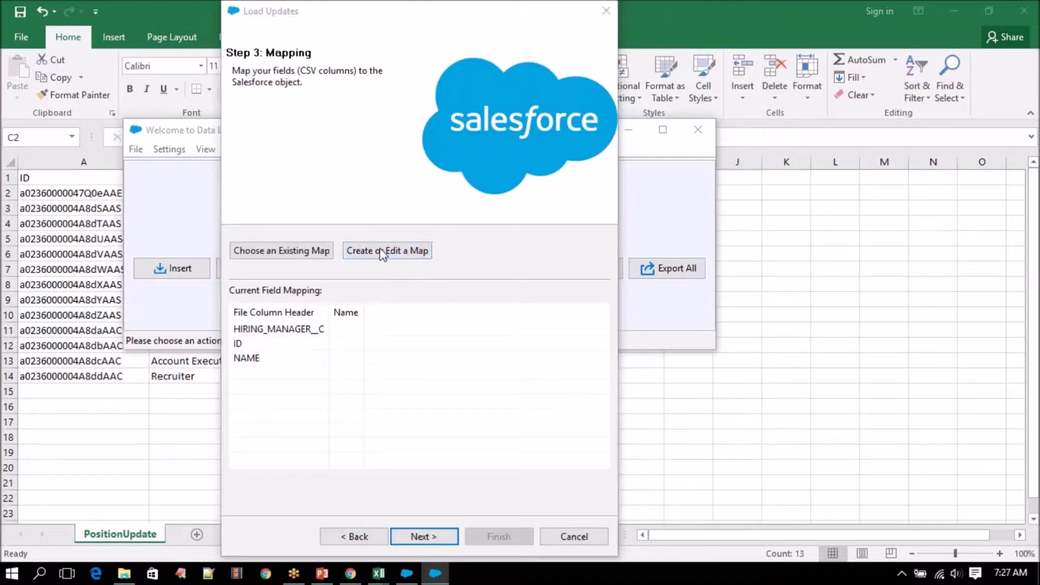
drag(247, 34, 503, 27)
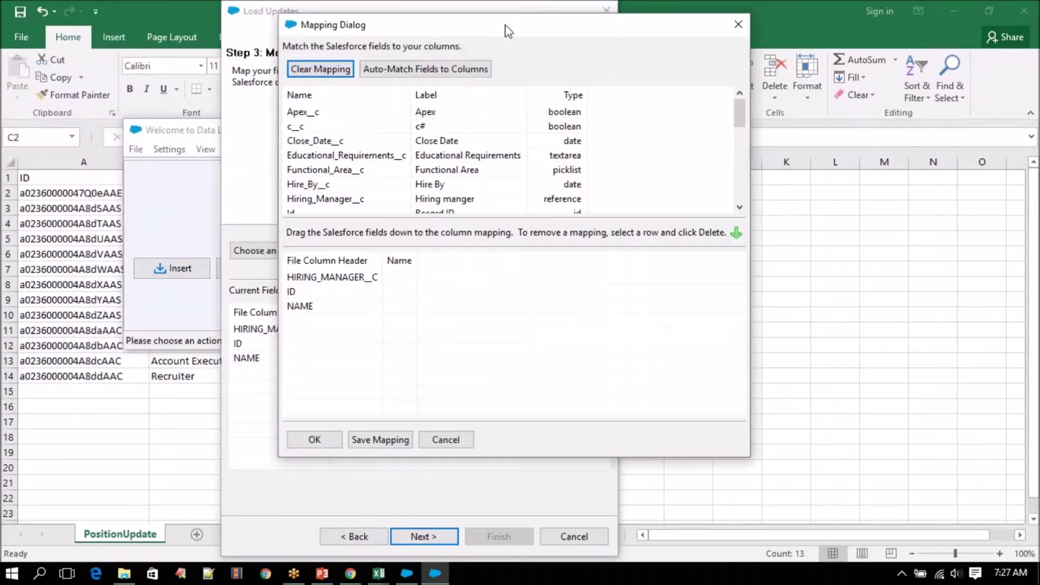
scroll(425, 186, down, 3)
scroll(425, 187, down, 1)
scroll(417, 187, up, 1)
scroll(400, 190, down, 1)
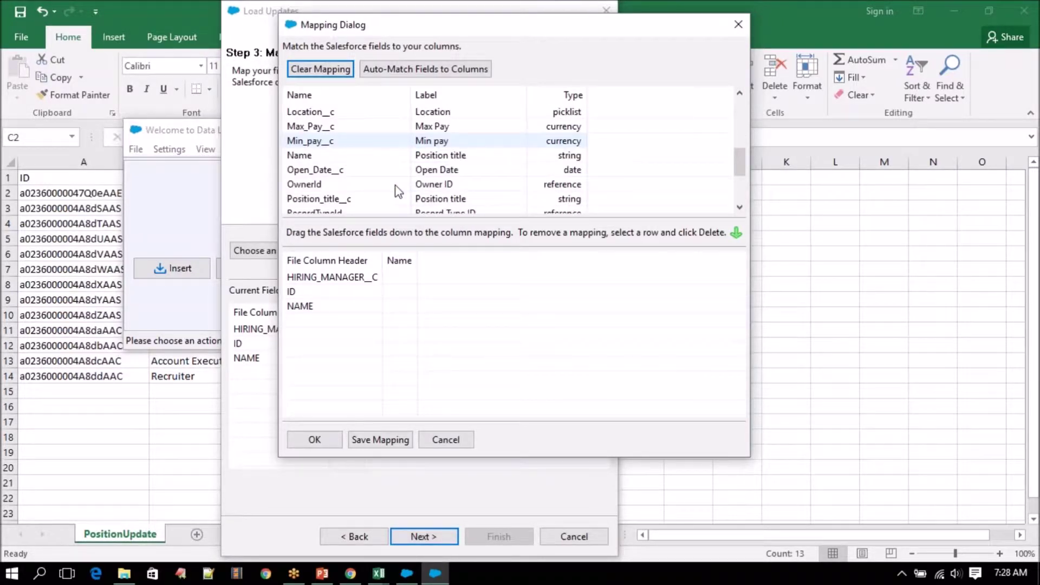
scroll(398, 190, up, 3)
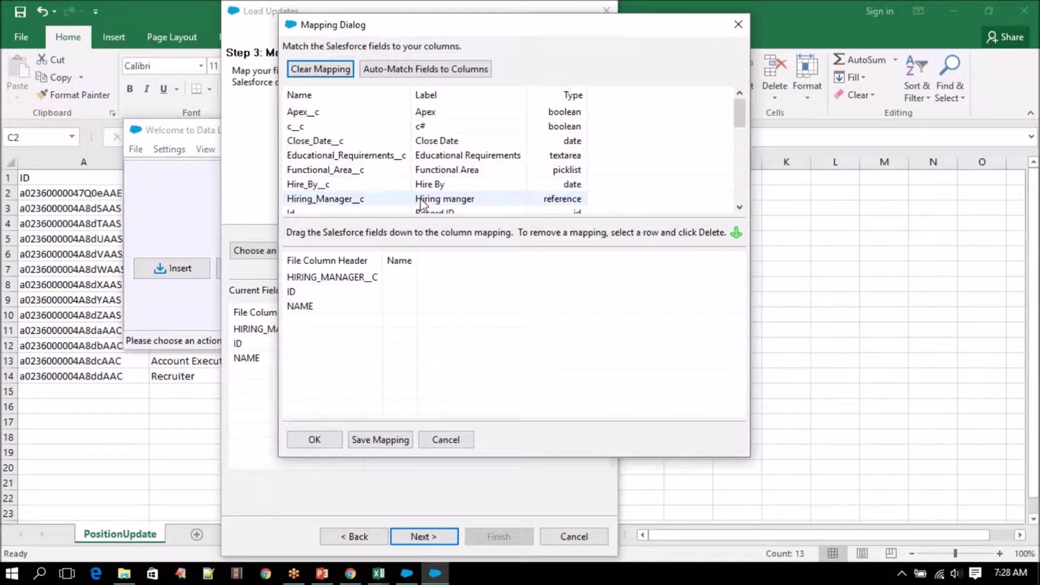
click(442, 213)
drag(441, 213, 395, 293)
- Map Name to the NAME column and Hiring_Manager__c to HIRING_MANAGER__C, accept the mapping and proceed to the final step
click(418, 157)
key(n)
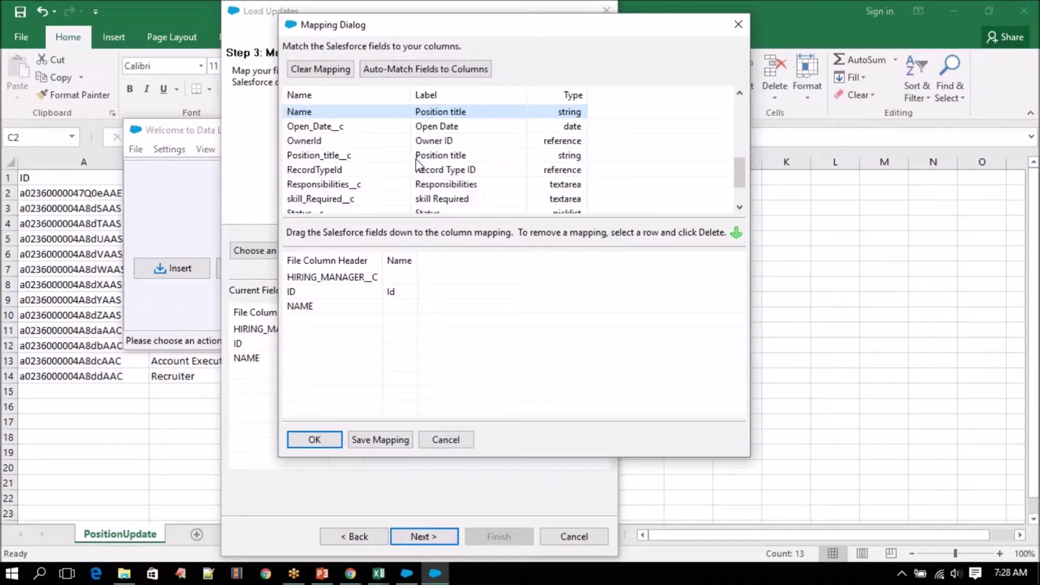
drag(439, 115, 400, 307)
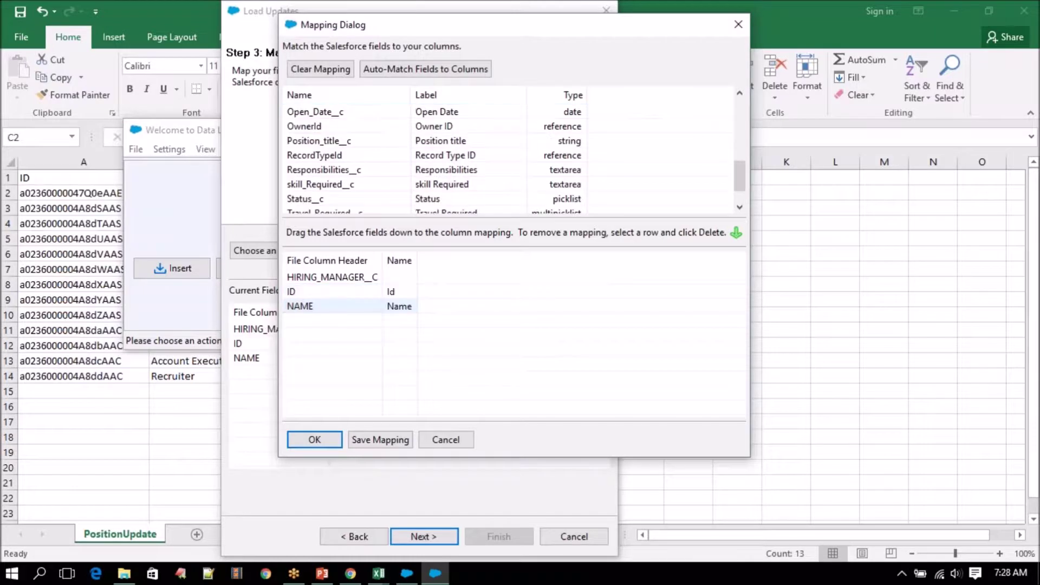
click(434, 157)
scroll(434, 158, up, 4)
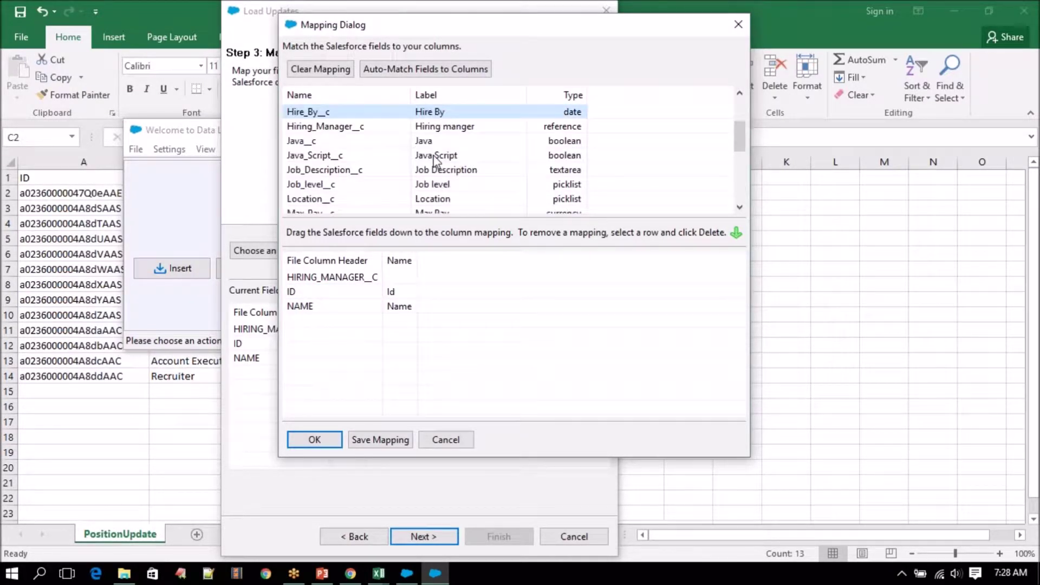
click(443, 128)
drag(443, 128, 414, 278)
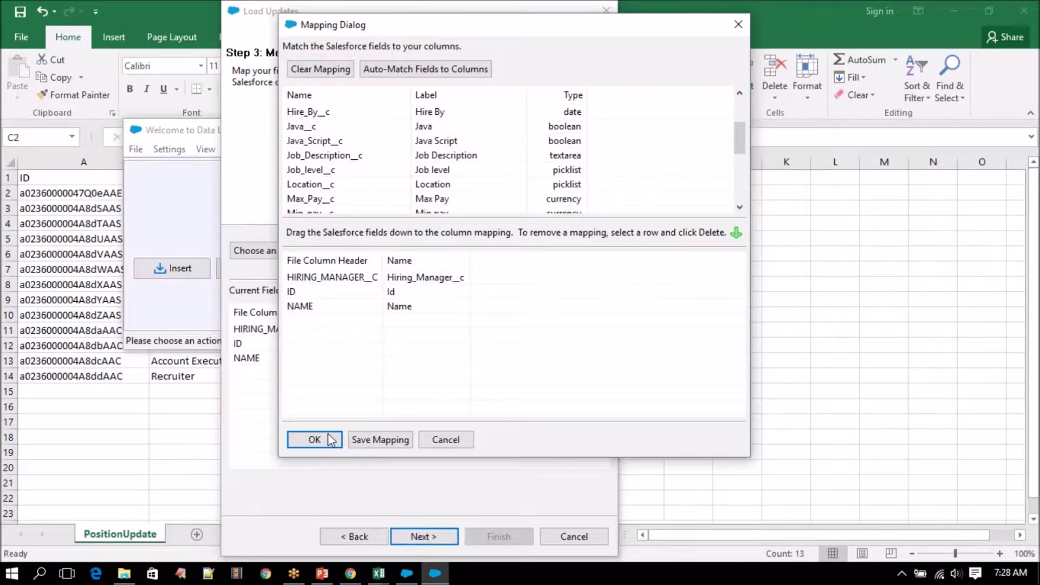
click(314, 439)
click(421, 537)
- Set the directory for success and error files to RecruitingApp-9_0 in the Salesforce Training folder and run the update
click(426, 271)
drag(404, 276, 261, 277)
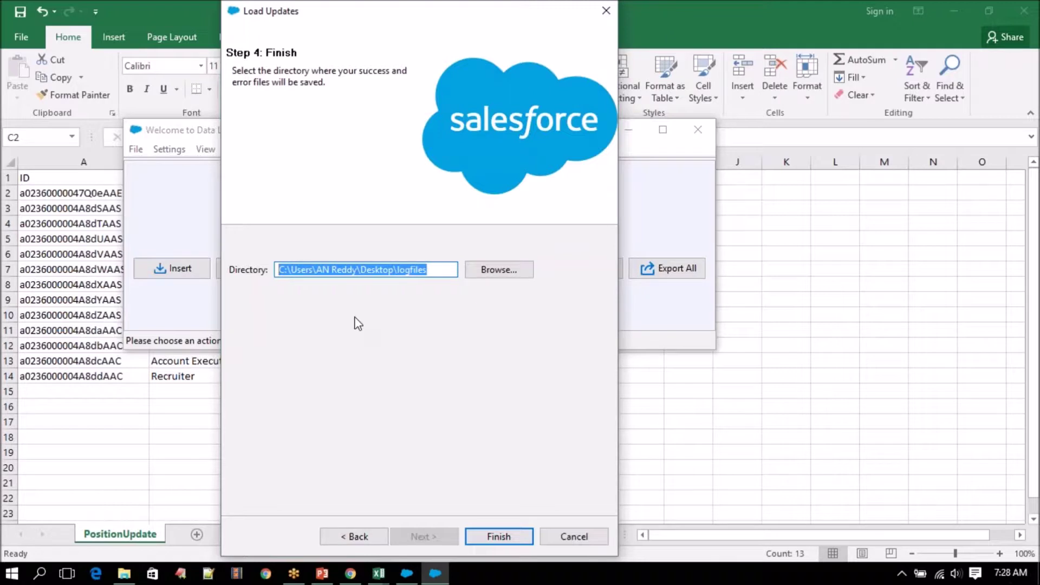
click(501, 270)
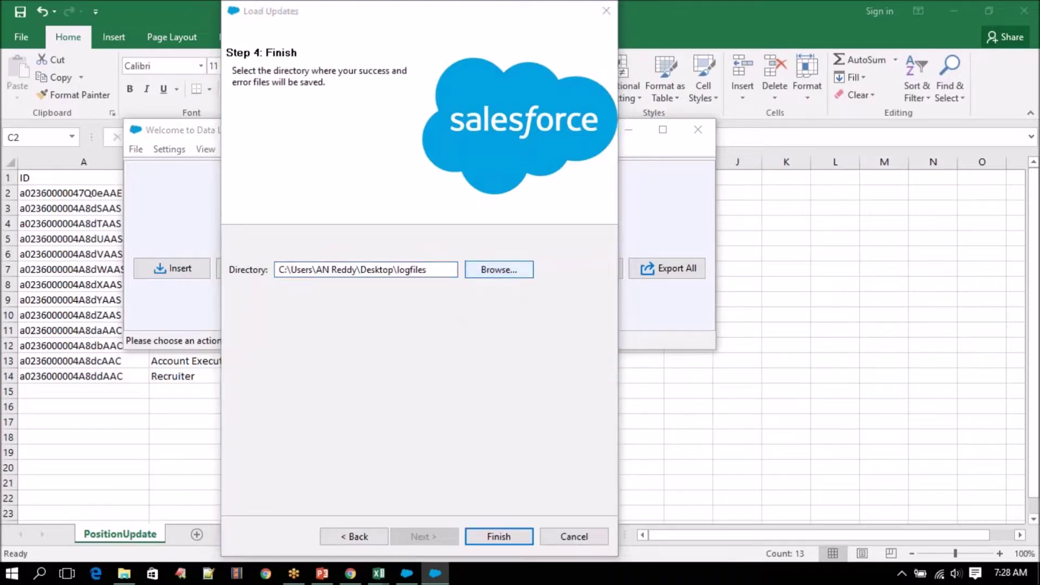
scroll(624, 301, down, 1)
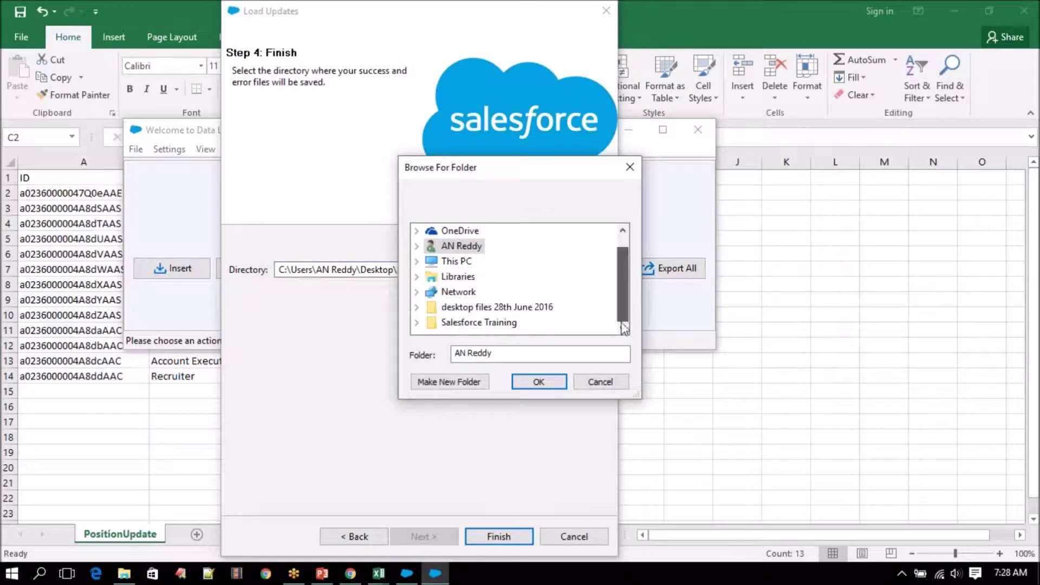
click(479, 322)
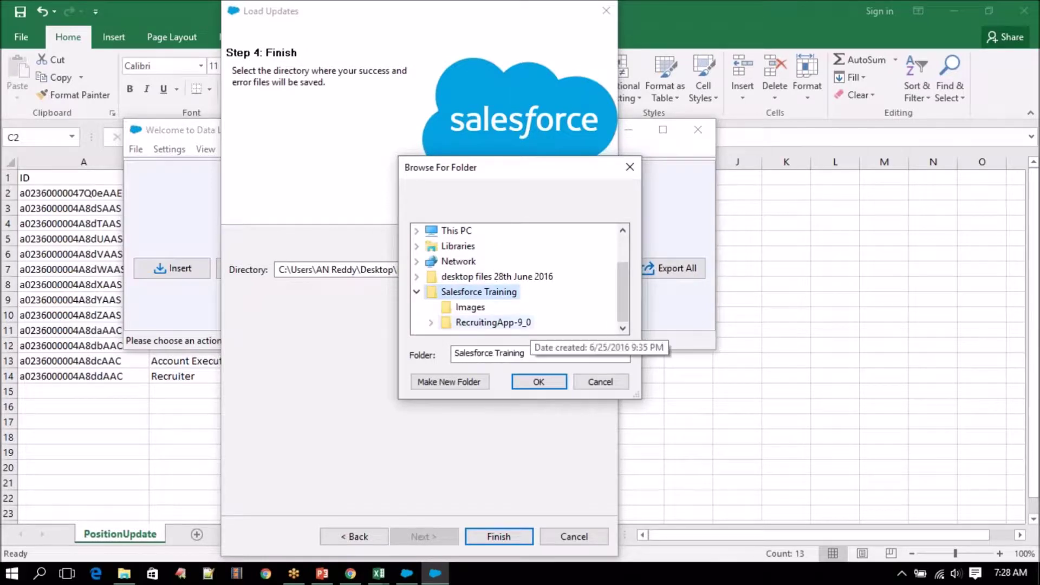
click(493, 321)
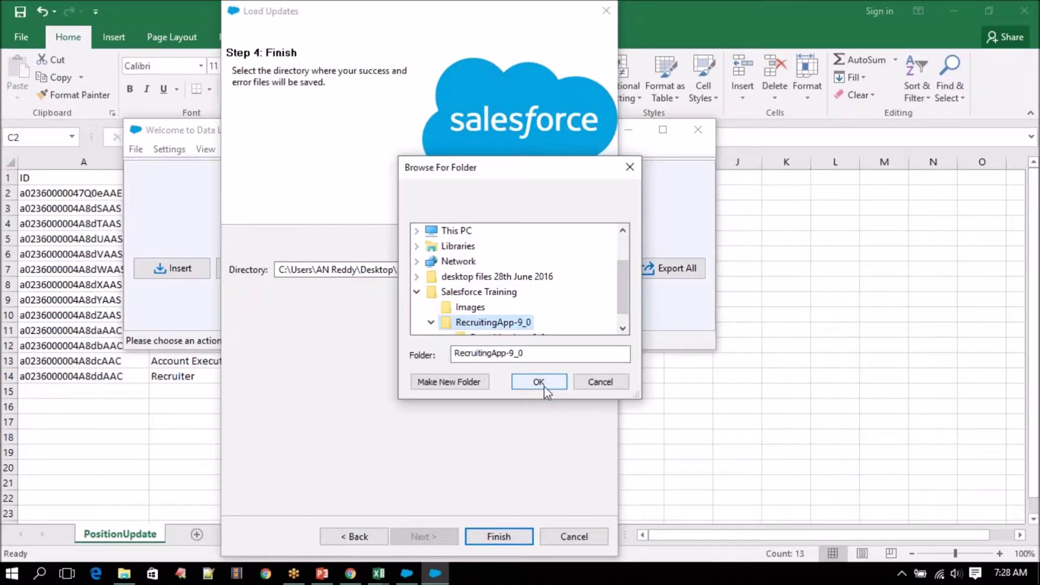
click(624, 328)
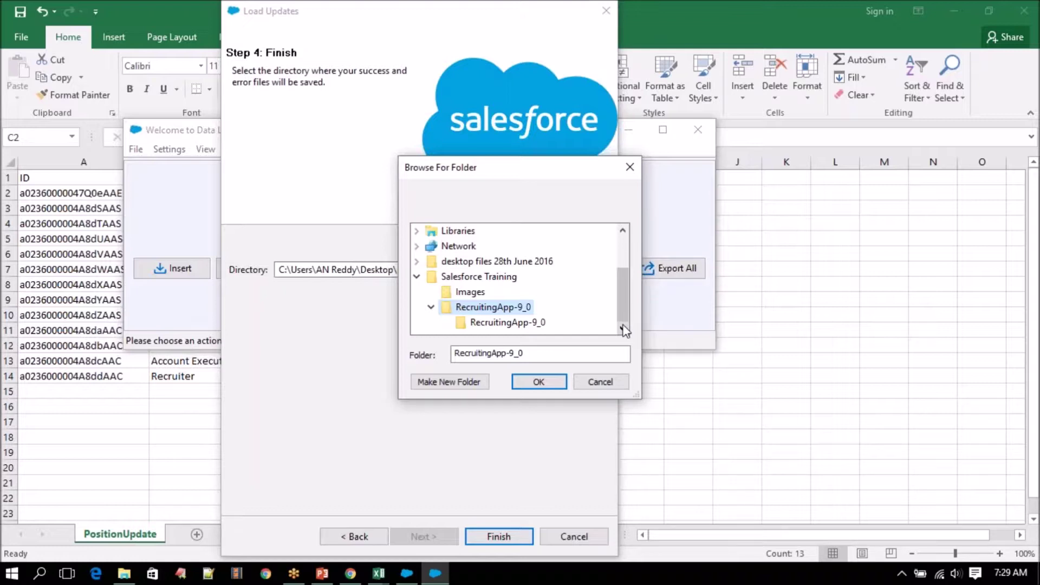
click(538, 384)
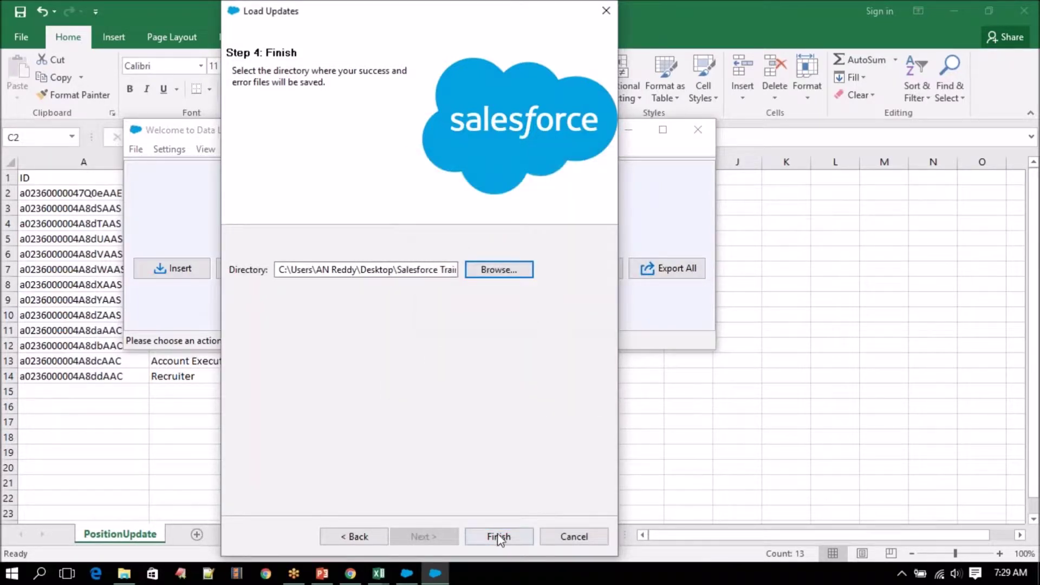
click(499, 536)
click(592, 350)
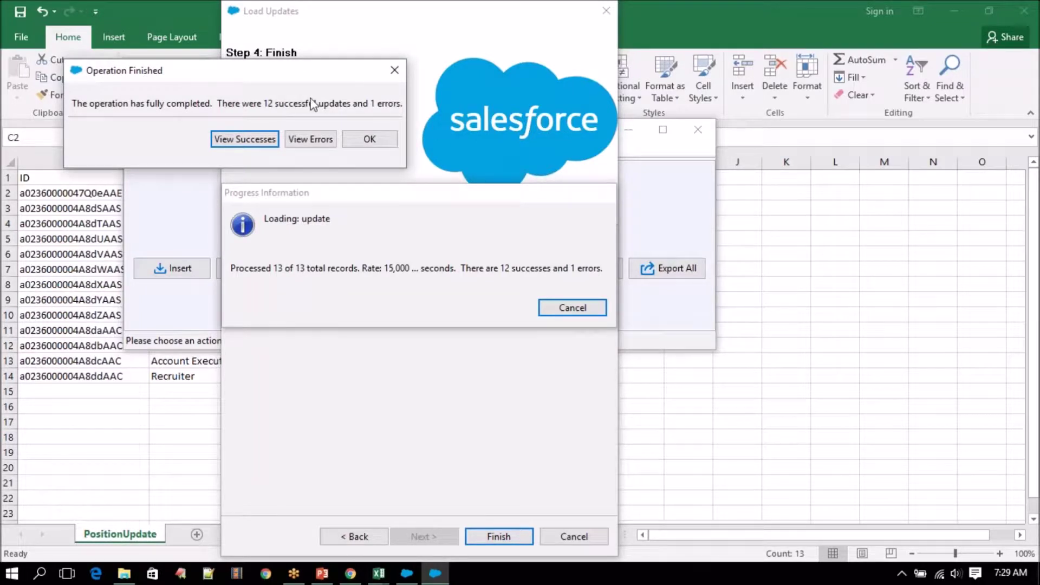
- View the update's errors, read the full error text for the failed record, and close the operation results
click(310, 139)
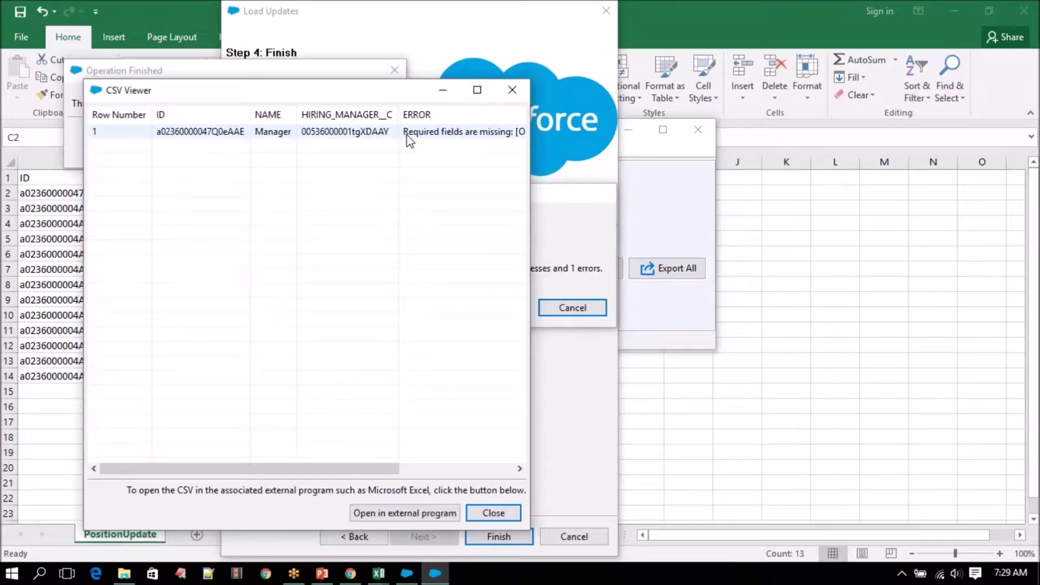
drag(330, 468, 471, 479)
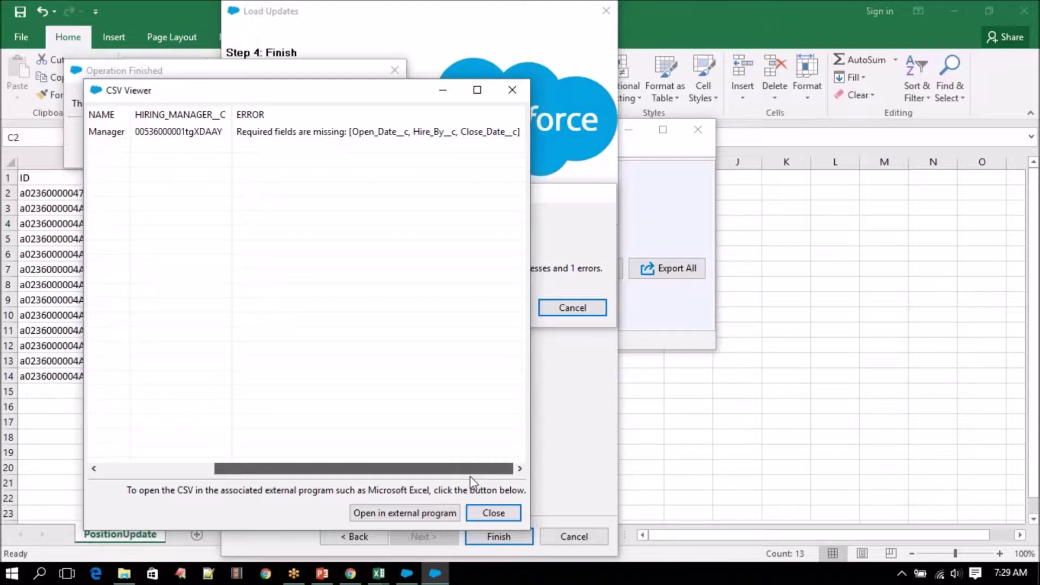
drag(471, 480, 286, 481)
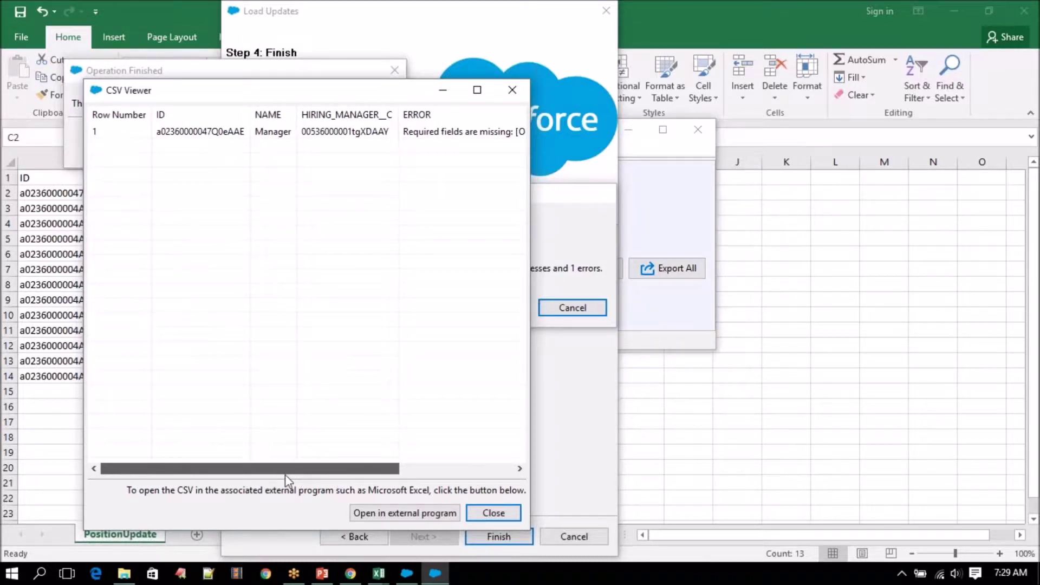
click(208, 135)
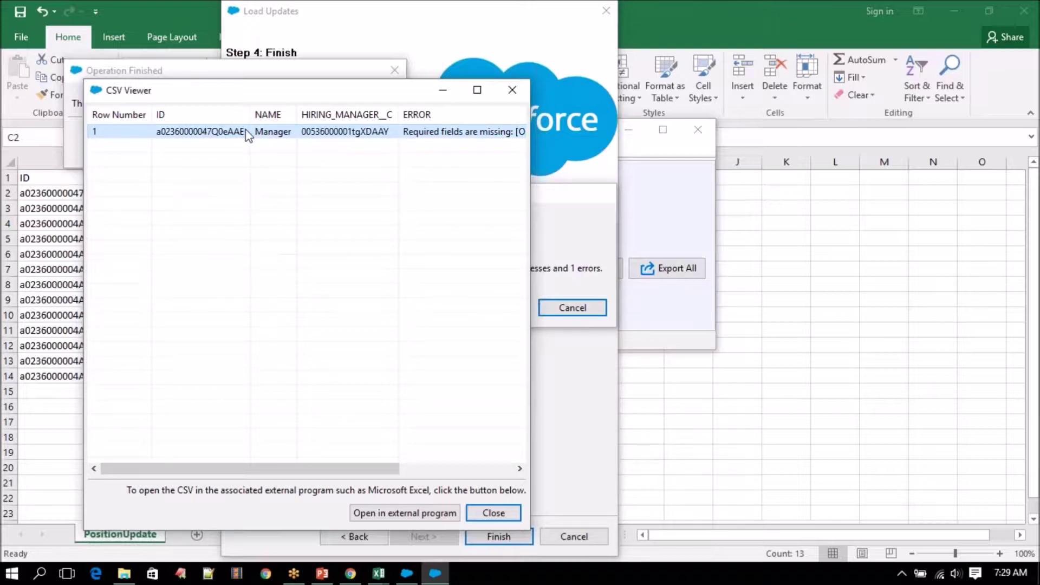
click(486, 513)
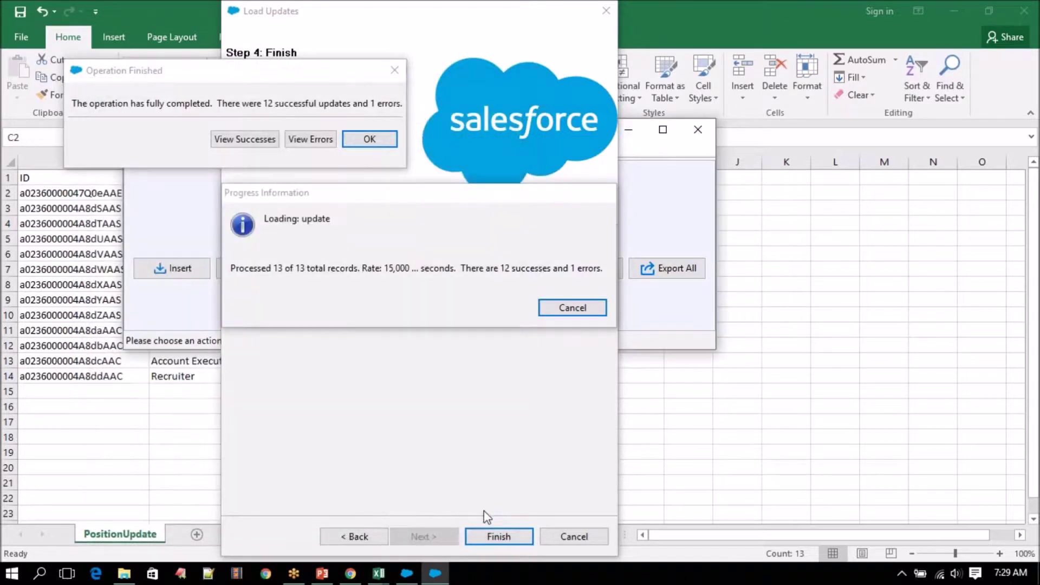
click(370, 139)
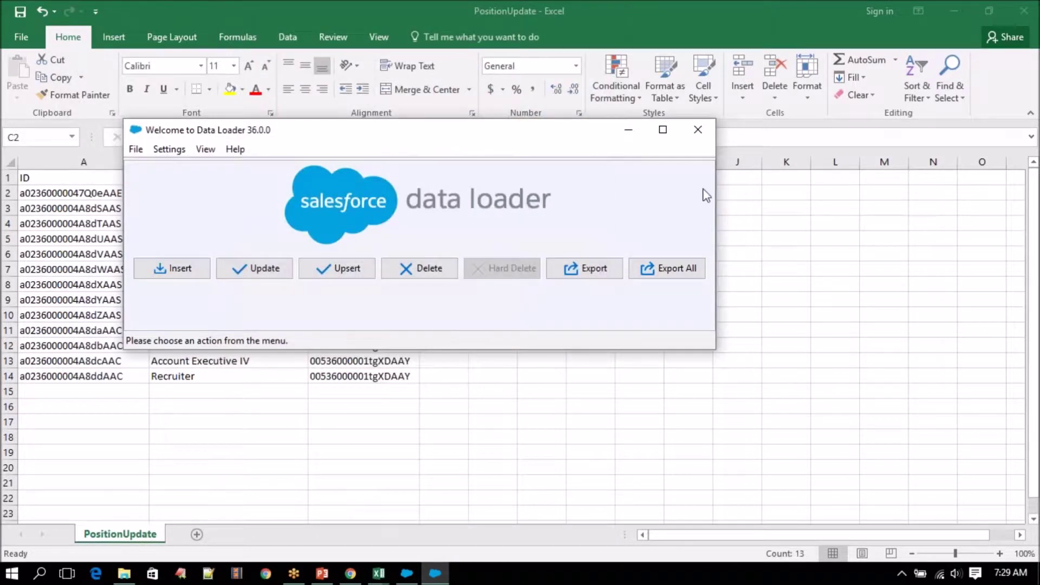
click(124, 573)
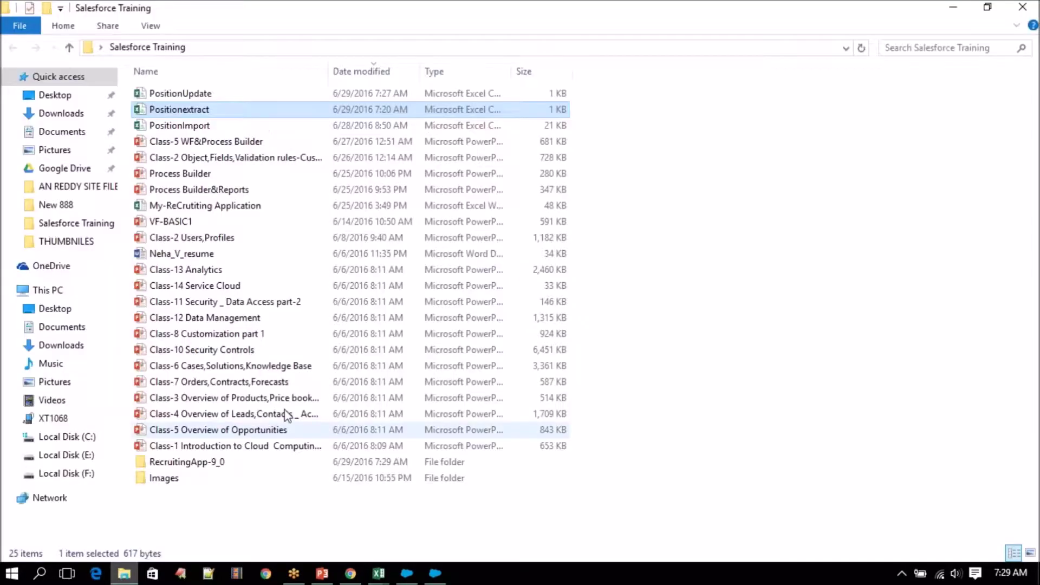
click(129, 47)
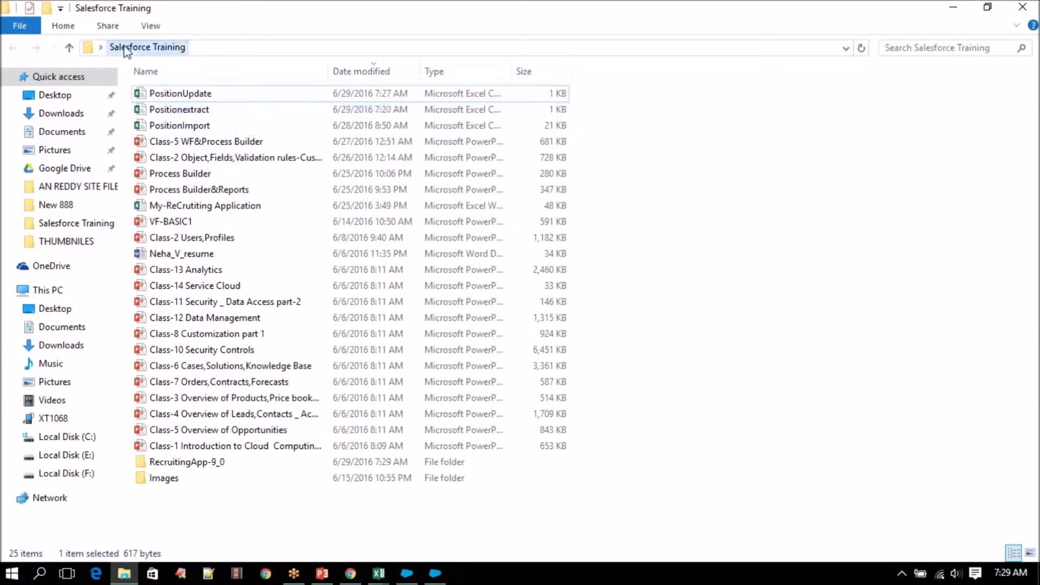
double_click(231, 470)
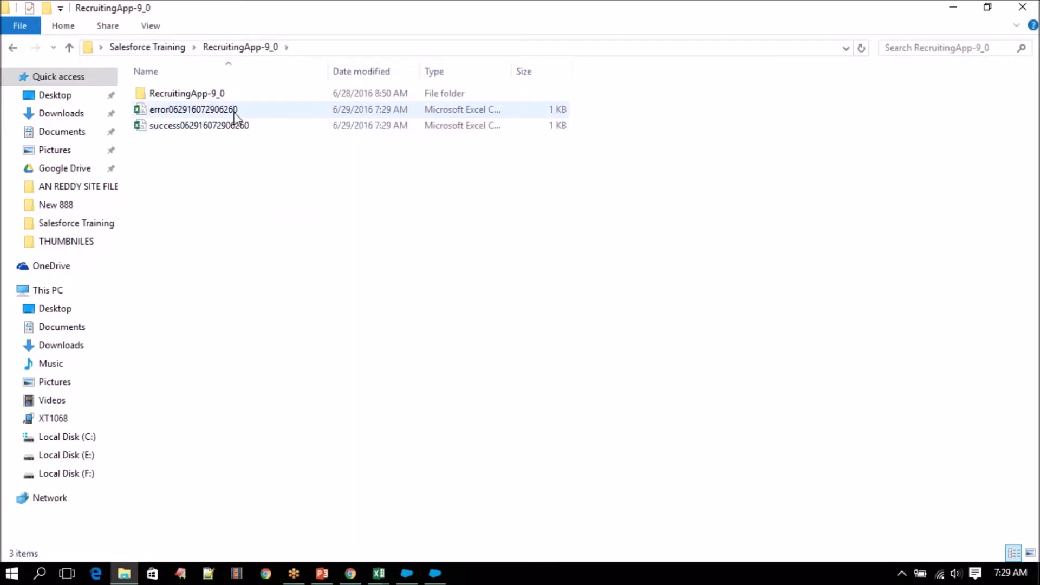
double_click(231, 109)
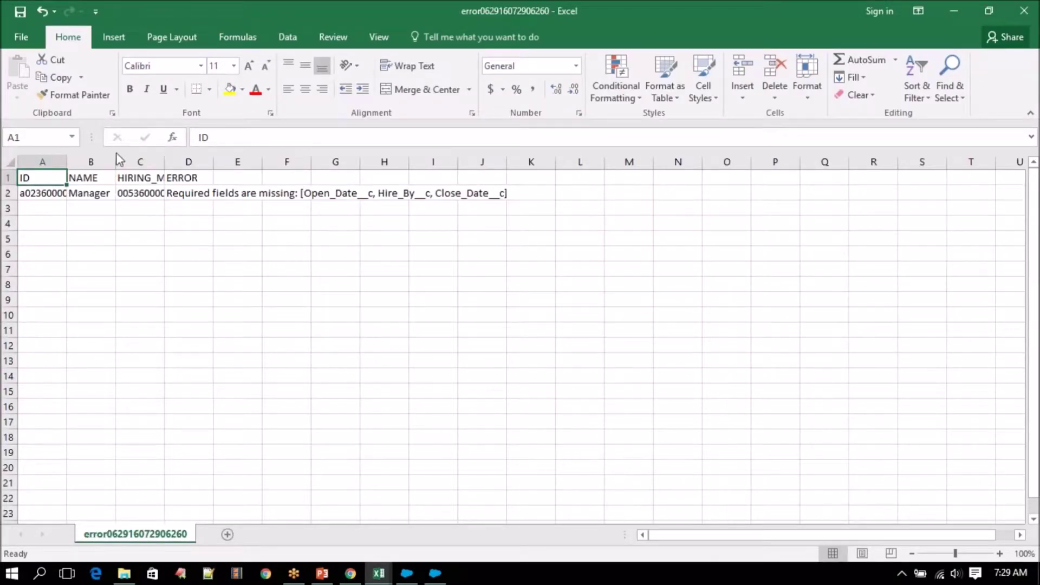
- Widen column A to fit, copy the failed record's ID from A2 and load it in Chrome in place of the URL's record ID
double_click(67, 162)
click(73, 193)
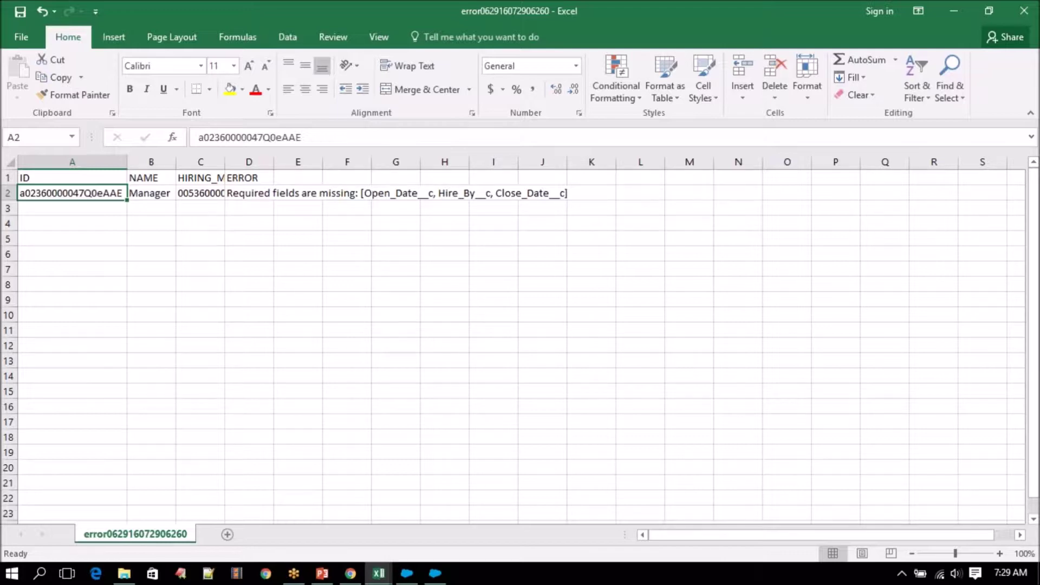
key(ctrl+c)
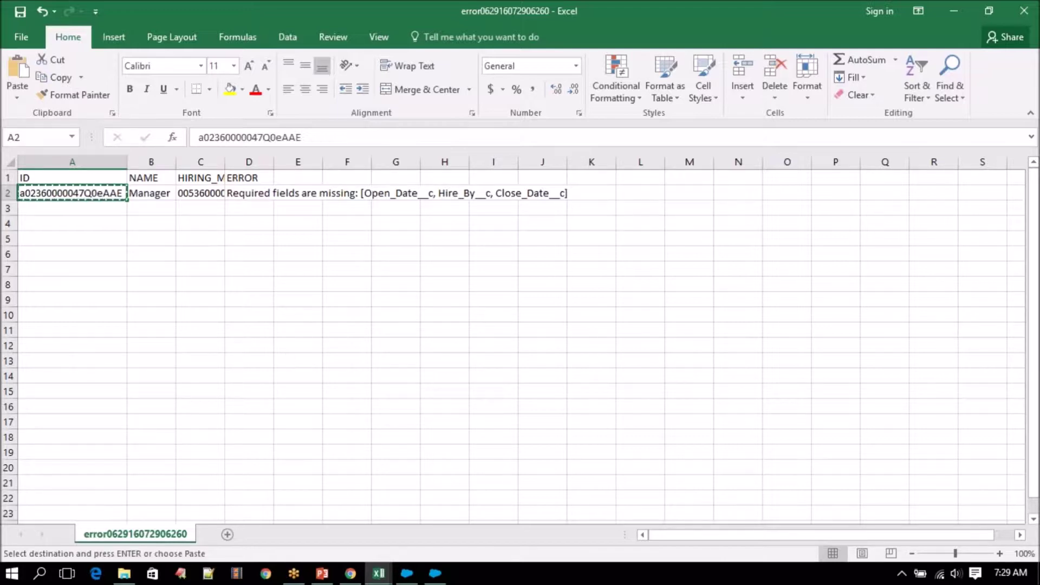
click(363, 574)
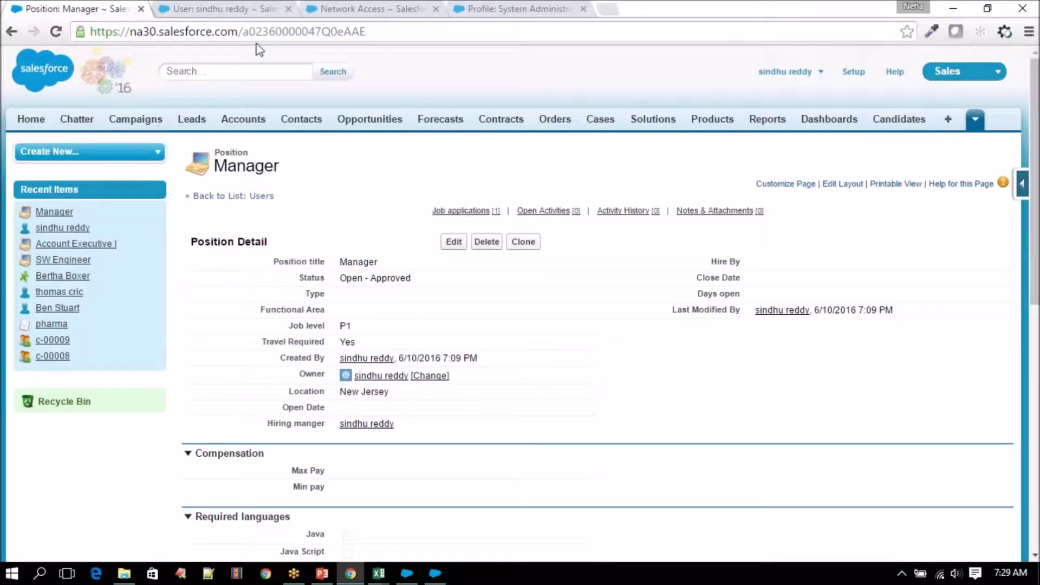
drag(243, 31, 445, 39)
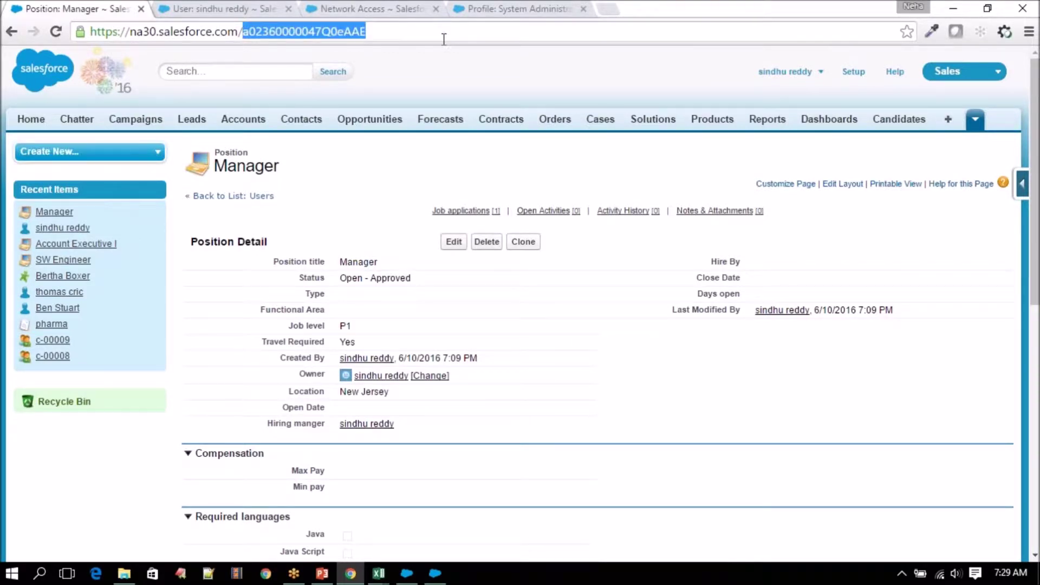
key(ctrl+v)
key(Return)
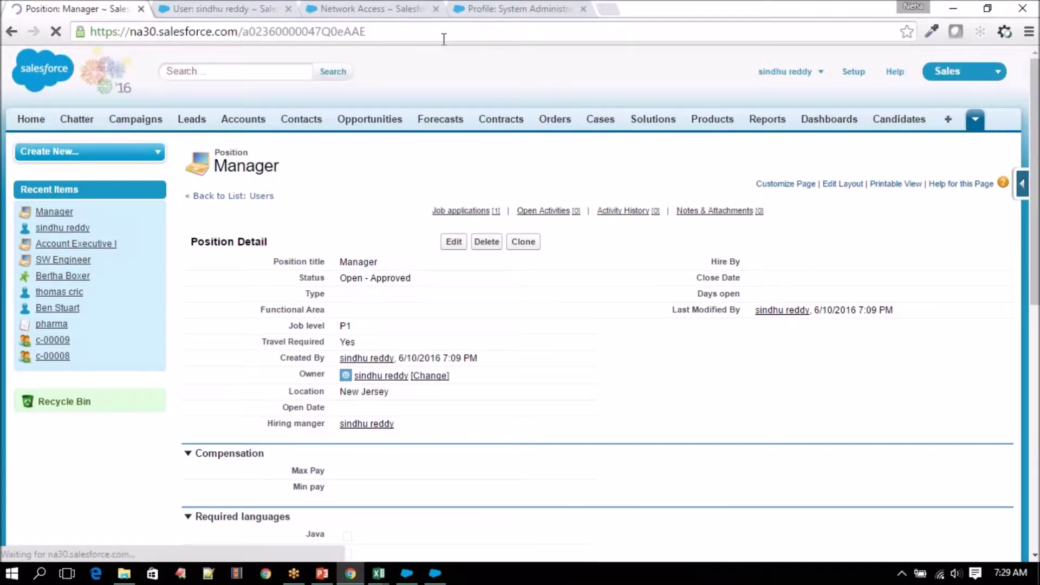
- Open the Manager position for editing and set its Open Date to 6/28/2016
scroll(491, 303, down, 2)
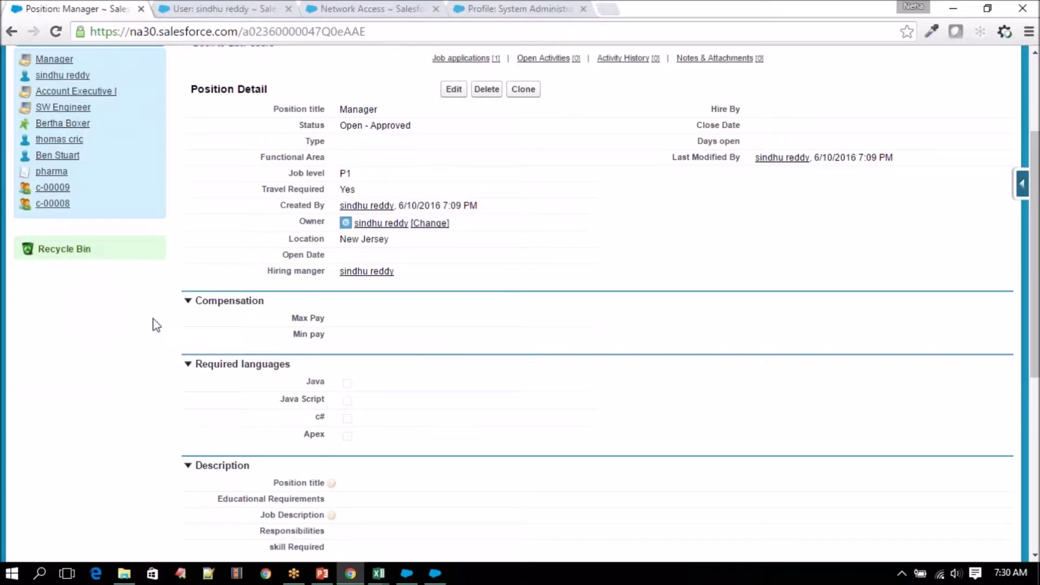
click(455, 90)
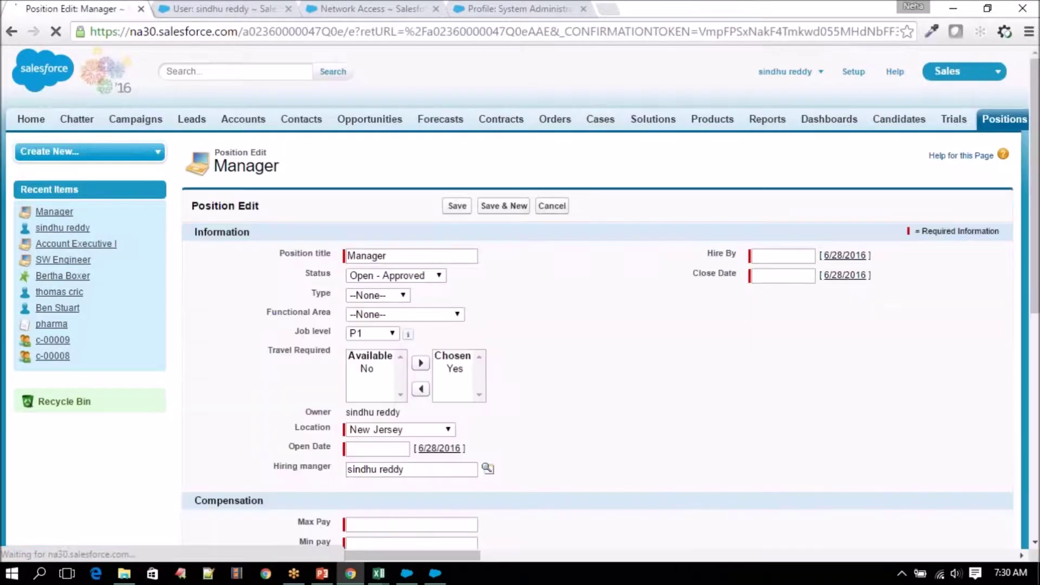
scroll(425, 350, down, 3)
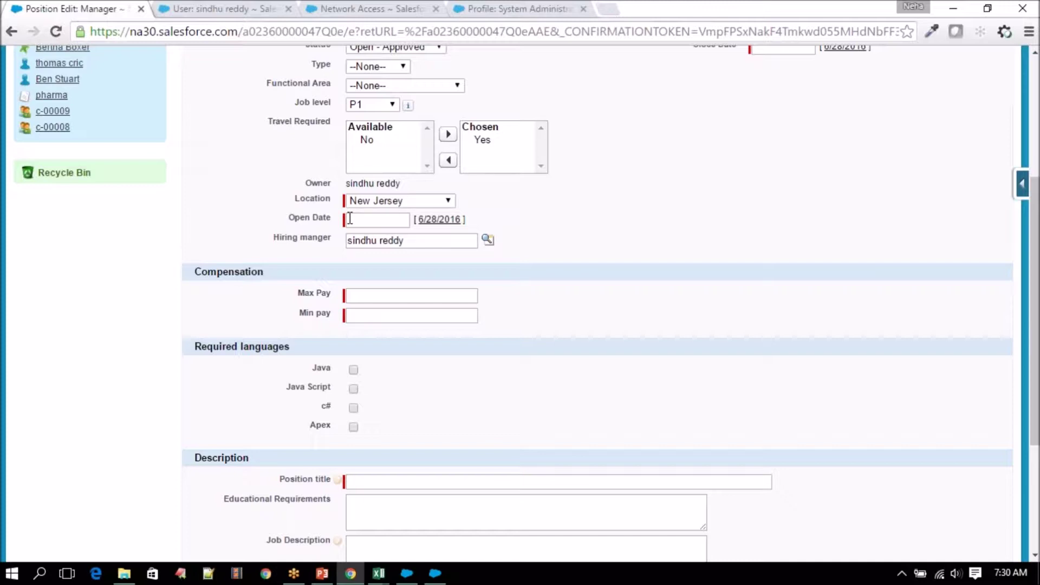
click(450, 219)
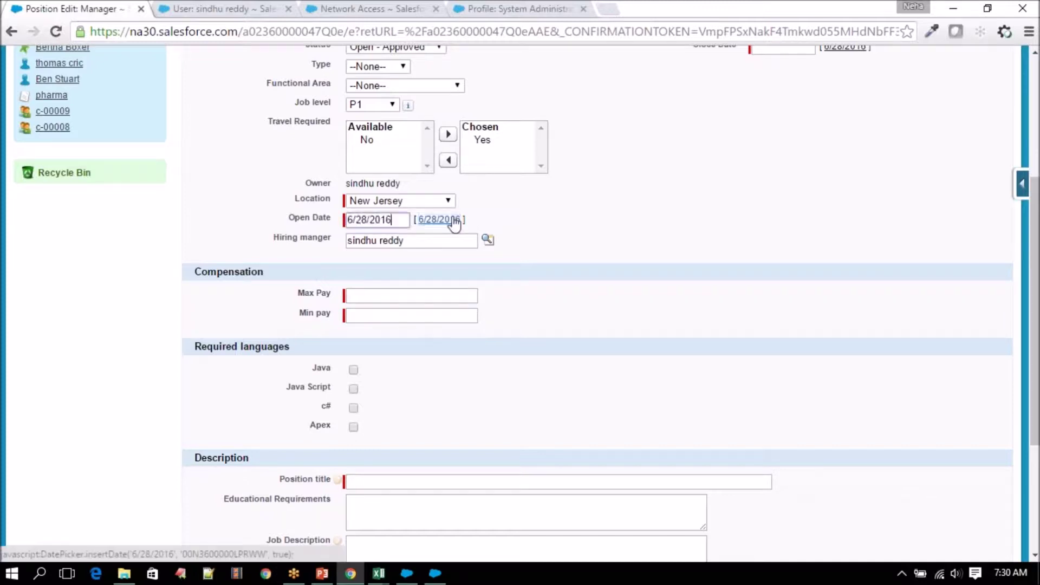
- Enter 4534535 as Max Pay, 453534543 as Min pay, and fgdfggdfg as the Position title in the Description section
click(415, 298)
text(4534535)
key(Tab)
text(453534543)
click(370, 482)
text(fgdfggdfg)
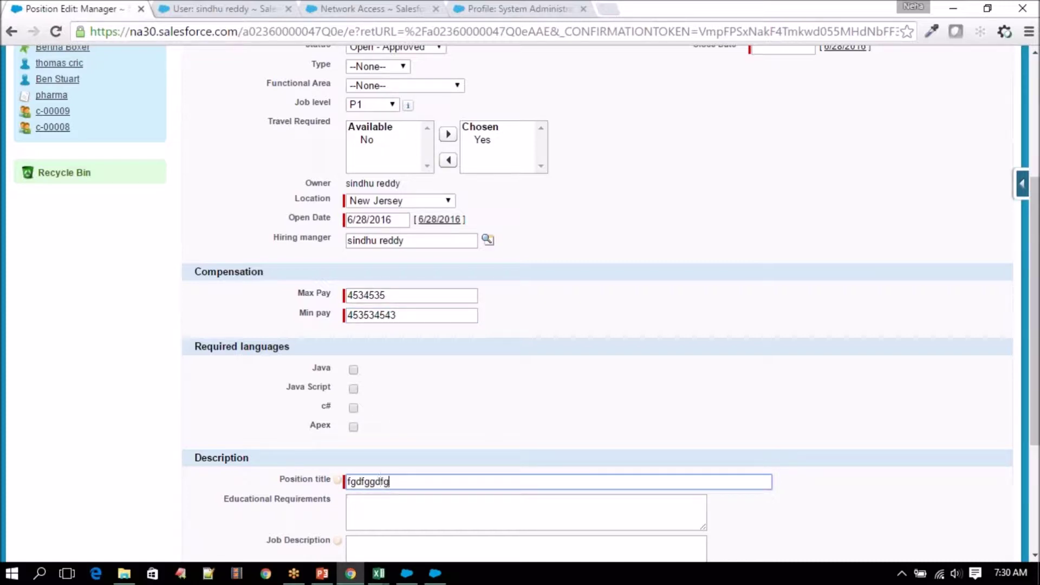
- Set Hire By to 6/28/2016 and Close Date to 6/30/2016, and try to save the position
scroll(520, 304, down, 4)
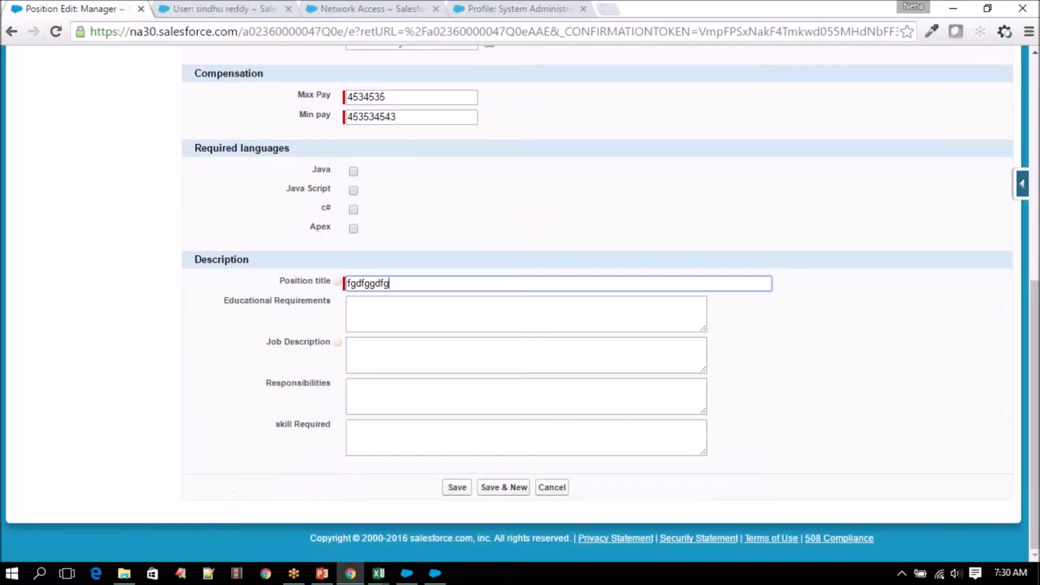
scroll(453, 430, up, 8)
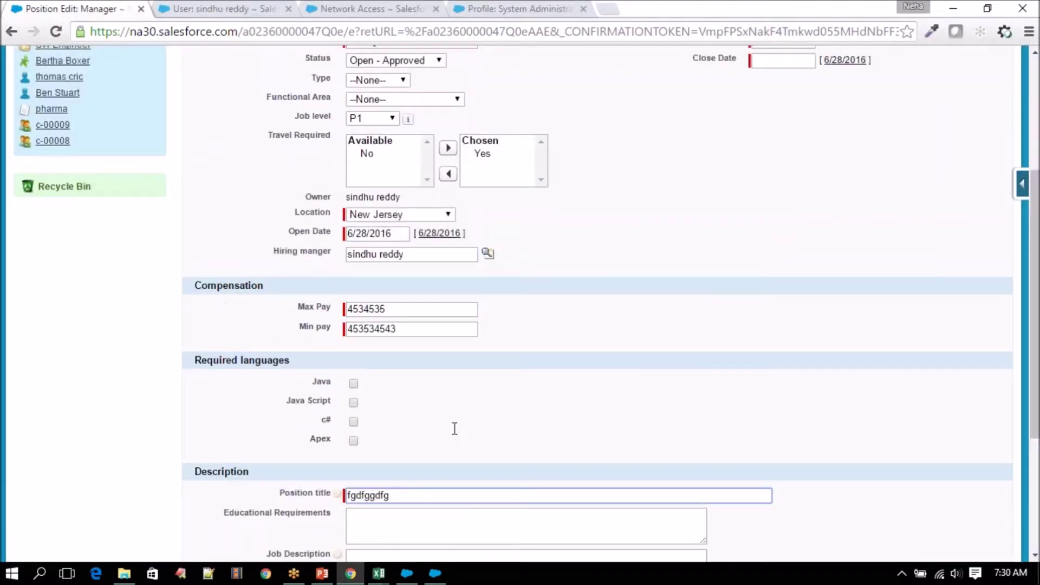
click(845, 255)
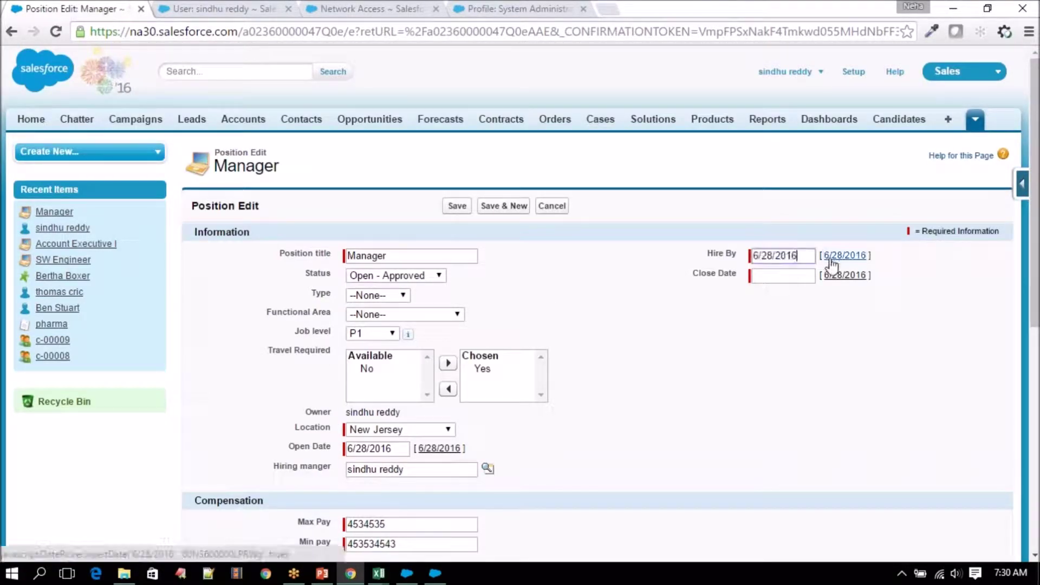
click(783, 276)
click(853, 378)
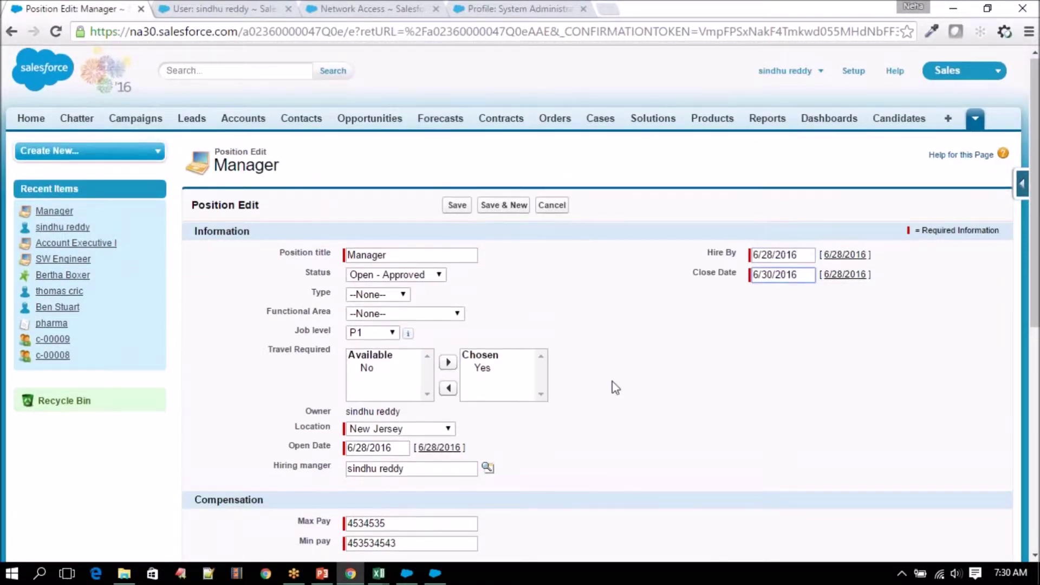
scroll(613, 386, down, 8)
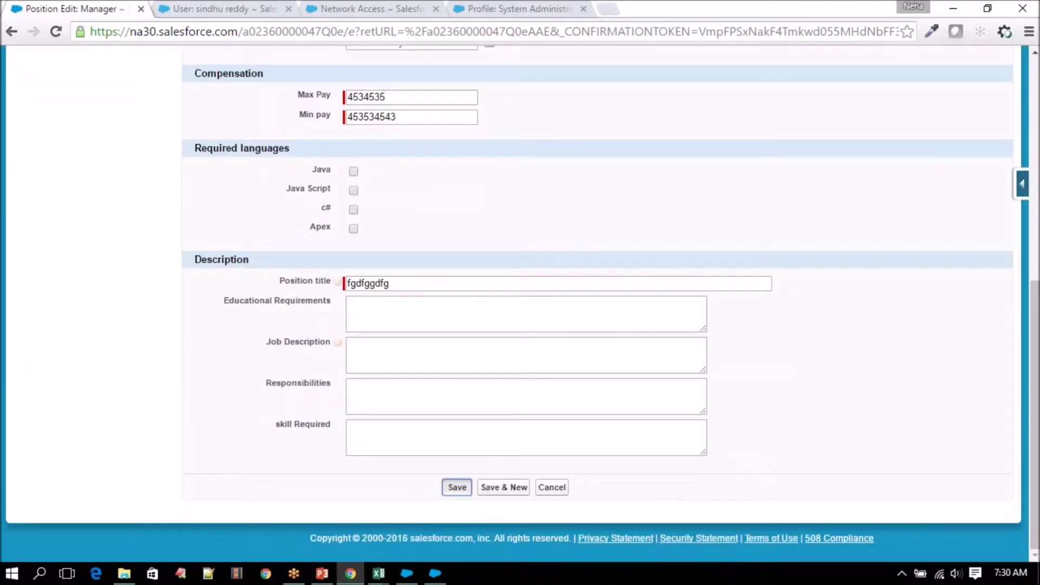
click(456, 487)
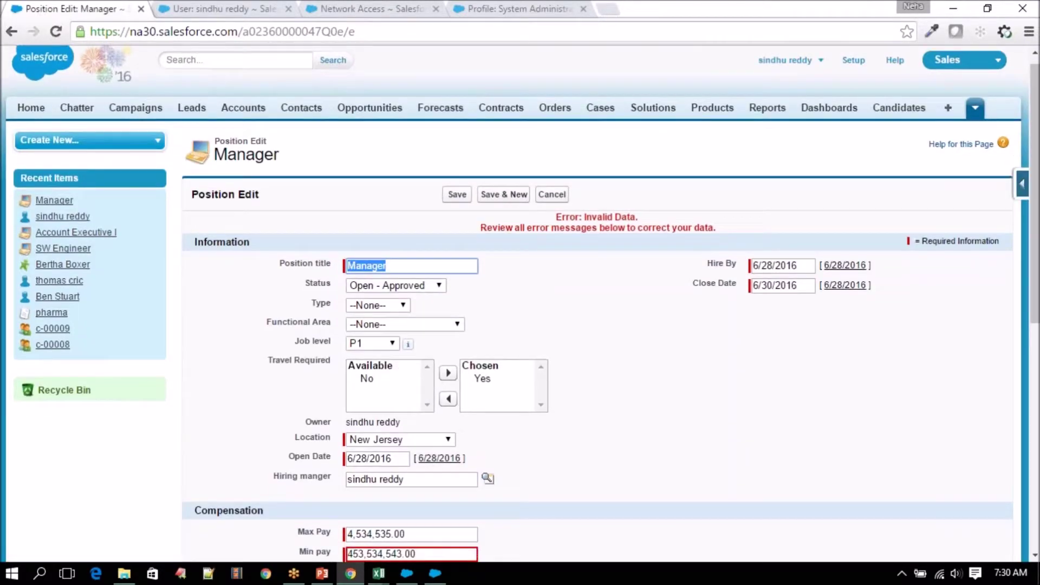
- Replace the Min pay with 56464565 and try to save the position again
scroll(511, 282, down, 6)
drag(428, 260, 247, 263)
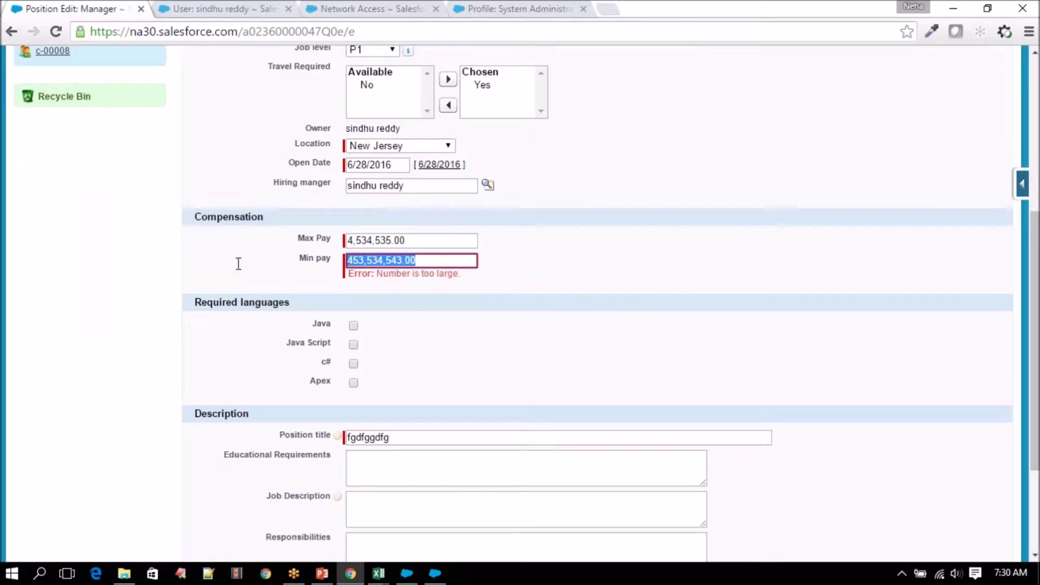
text(56464565)
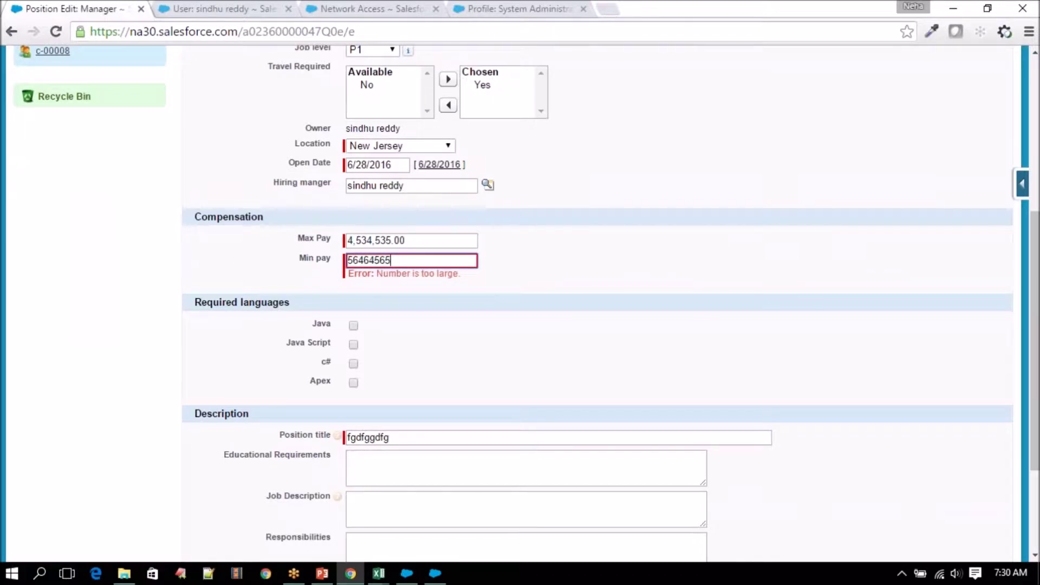
scroll(563, 427, down, 3)
key(Return)
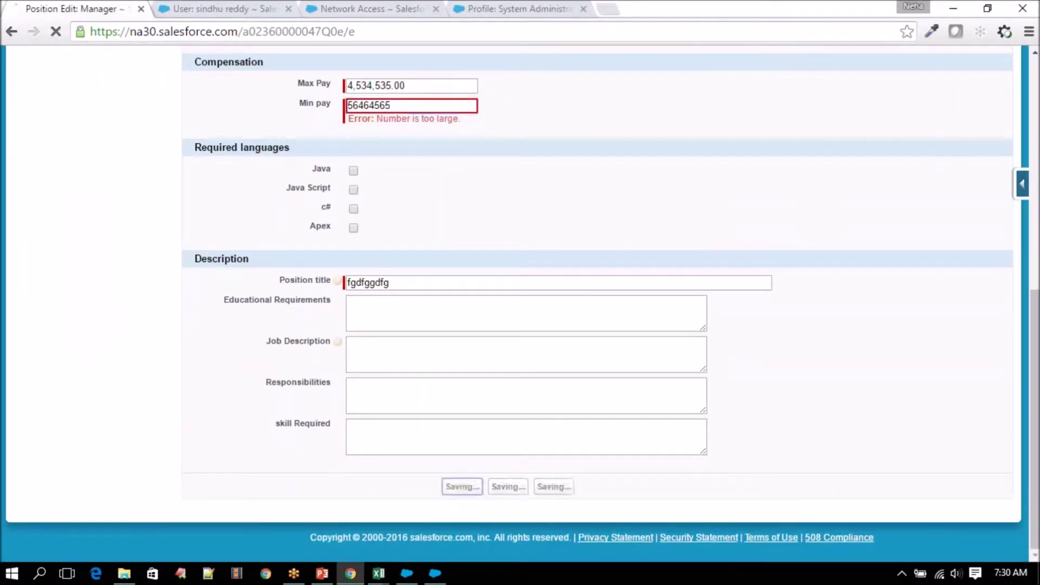
- Set Min pay to 4444 and Max Pay to 3333, and try to save the position
scroll(519, 275, down, 7)
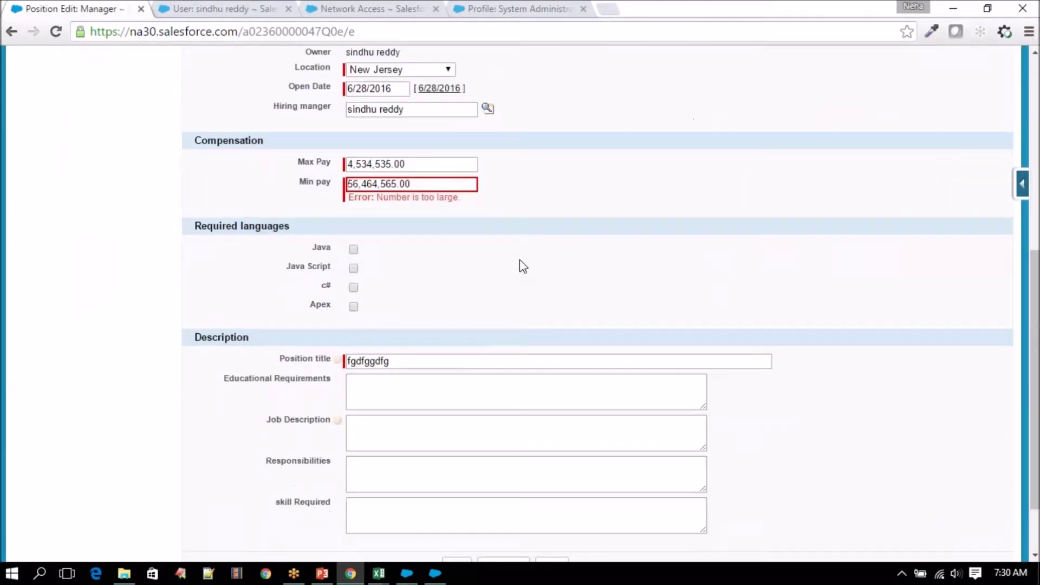
drag(423, 183, 252, 177)
text(4444)
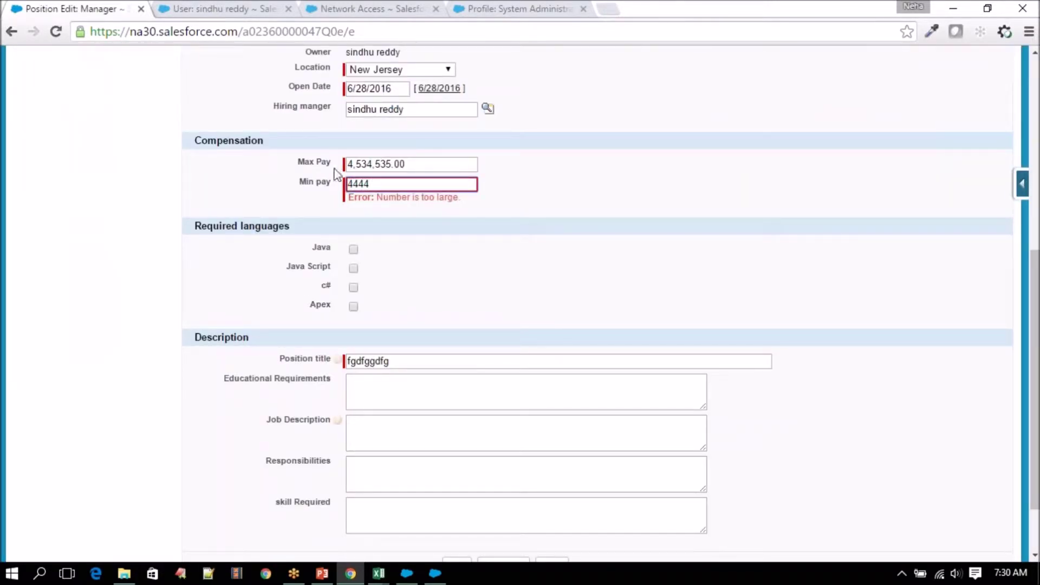
drag(415, 164, 291, 165)
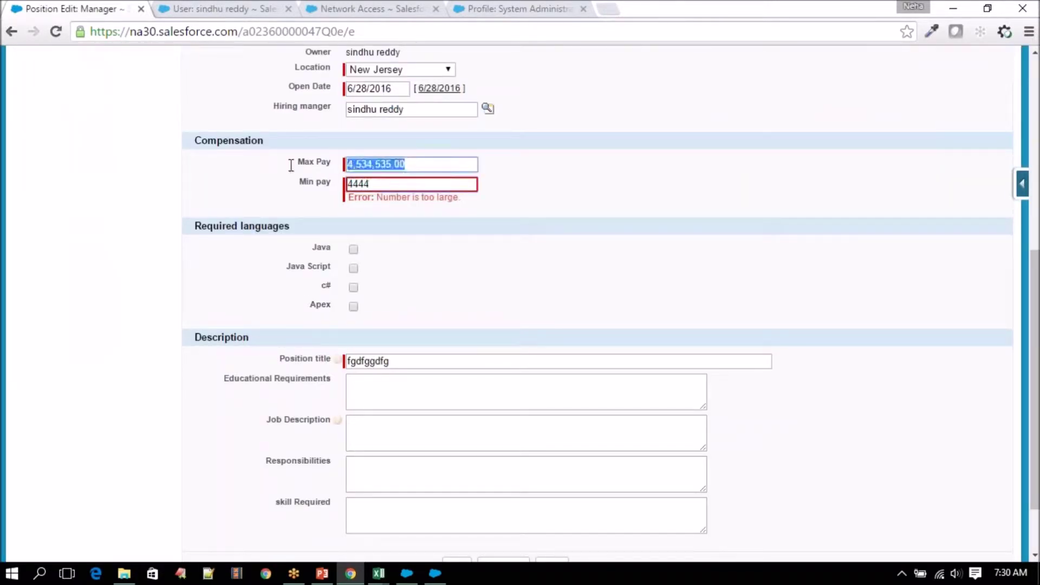
text(3333)
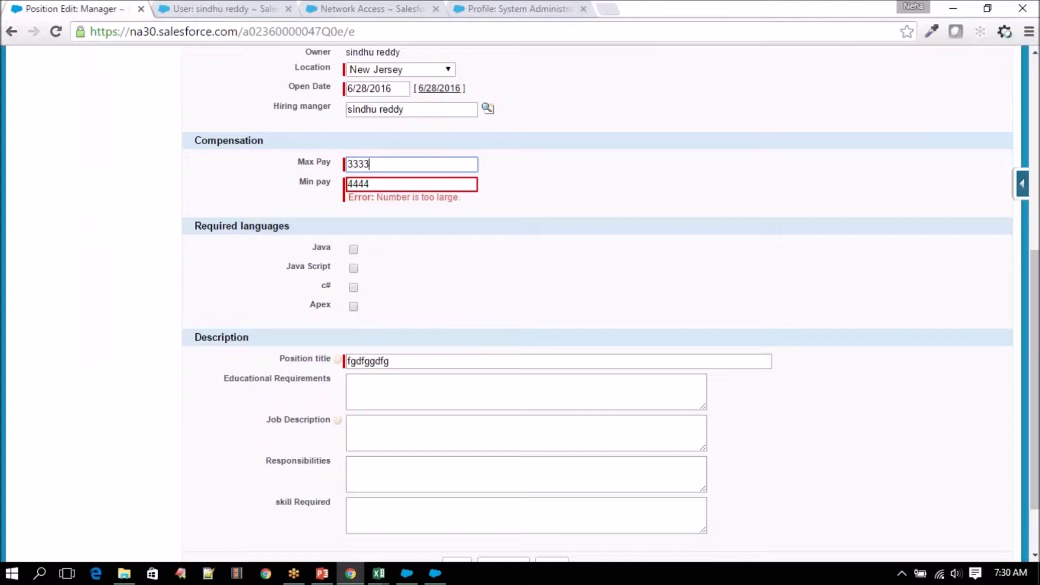
scroll(506, 328, down, 3)
click(463, 487)
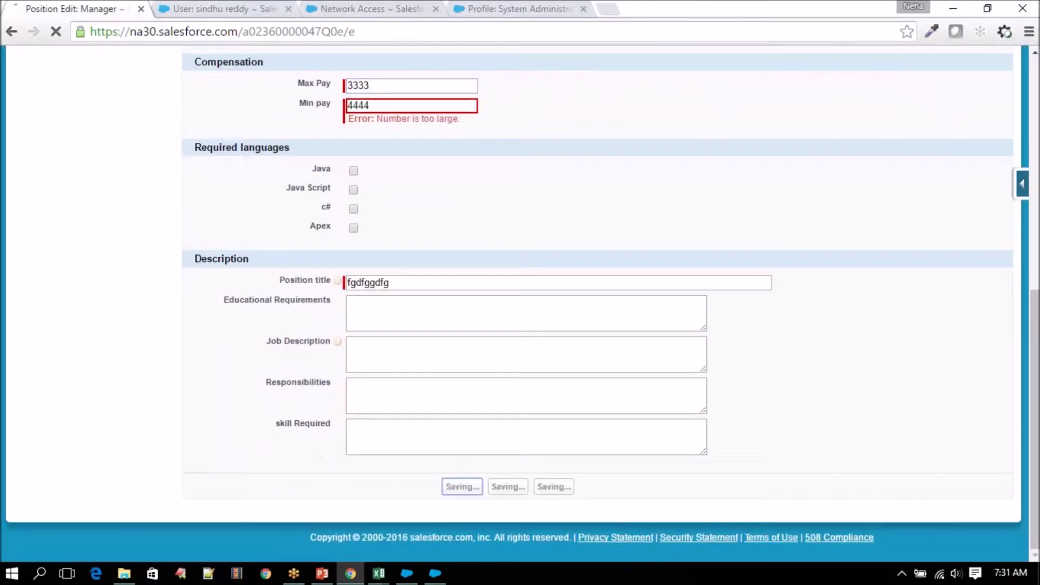
- Move the 3,333.00 from Max Pay into Min pay, set Max Pay to 4444, and save the position
scroll(544, 279, down, 5)
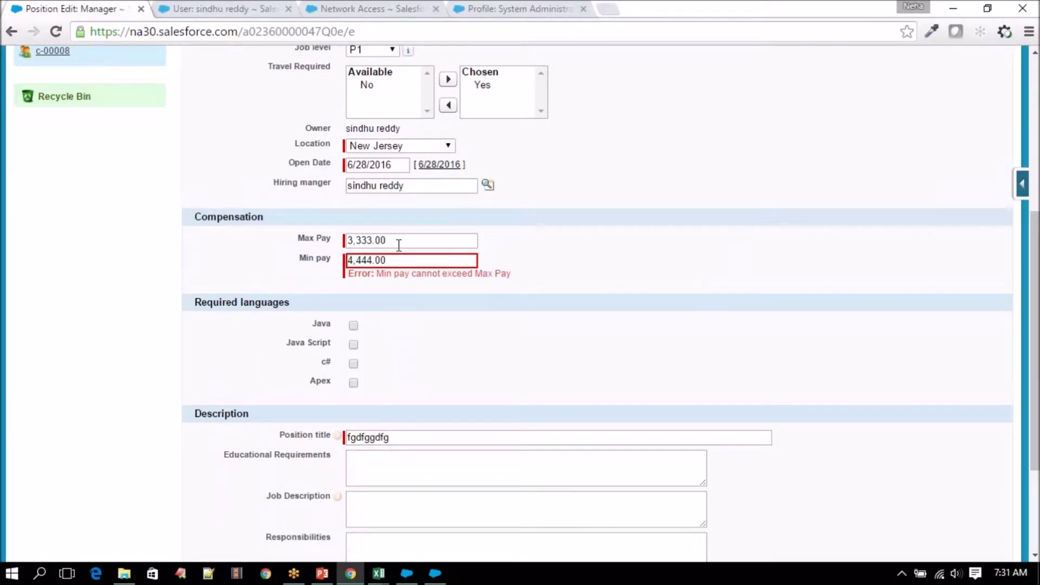
drag(386, 241, 347, 241)
key(ctrl+c)
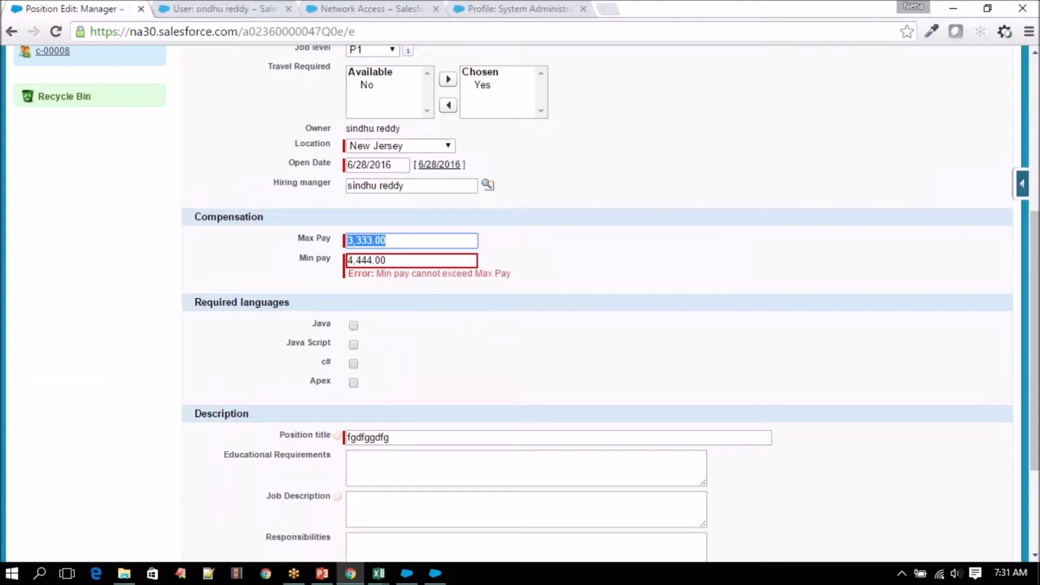
key(BackSpace)
drag(401, 260, 347, 261)
key(ctrl+v)
click(372, 241)
text(4444)
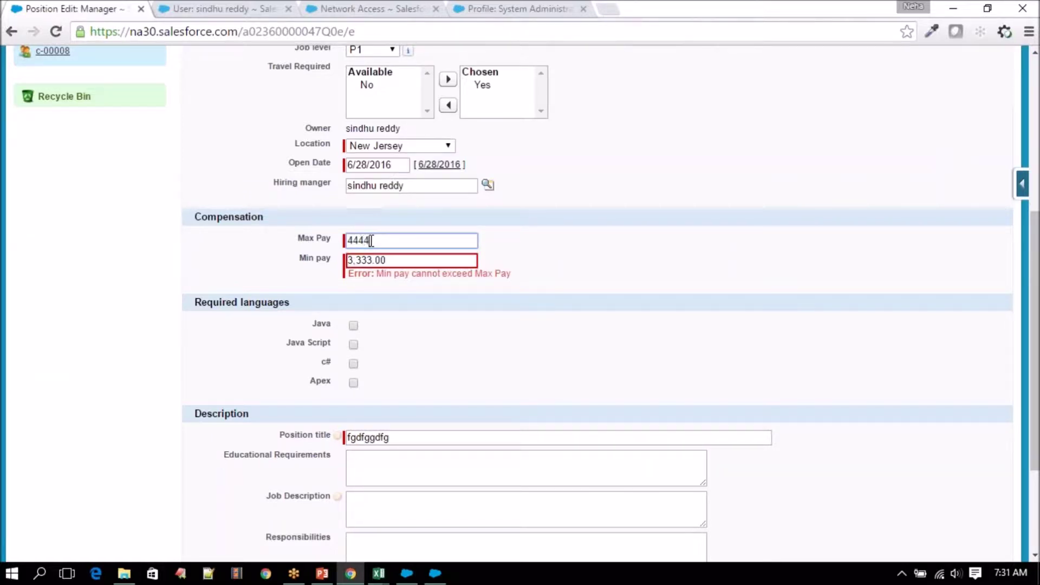
scroll(413, 383, down, 3)
click(457, 486)
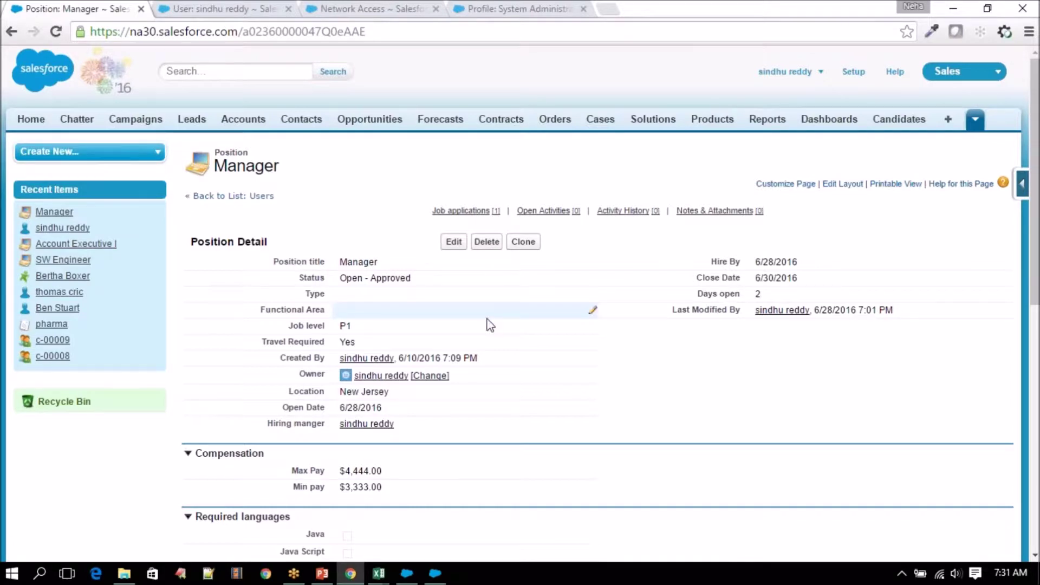
- Review the Manager position record, including its detail fields and the related job applications
scroll(490, 325, down, 4)
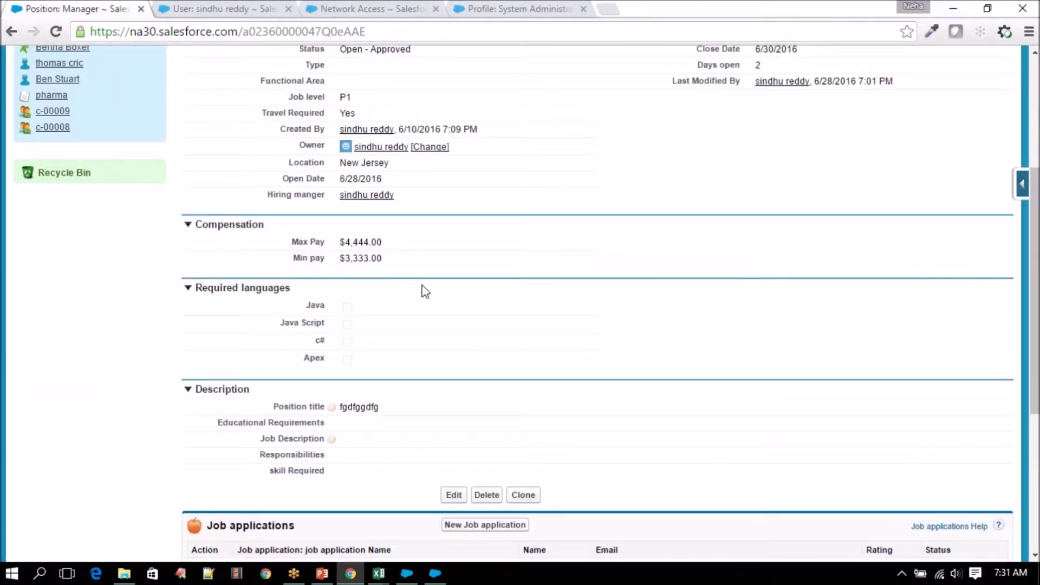
scroll(424, 292, down, 4)
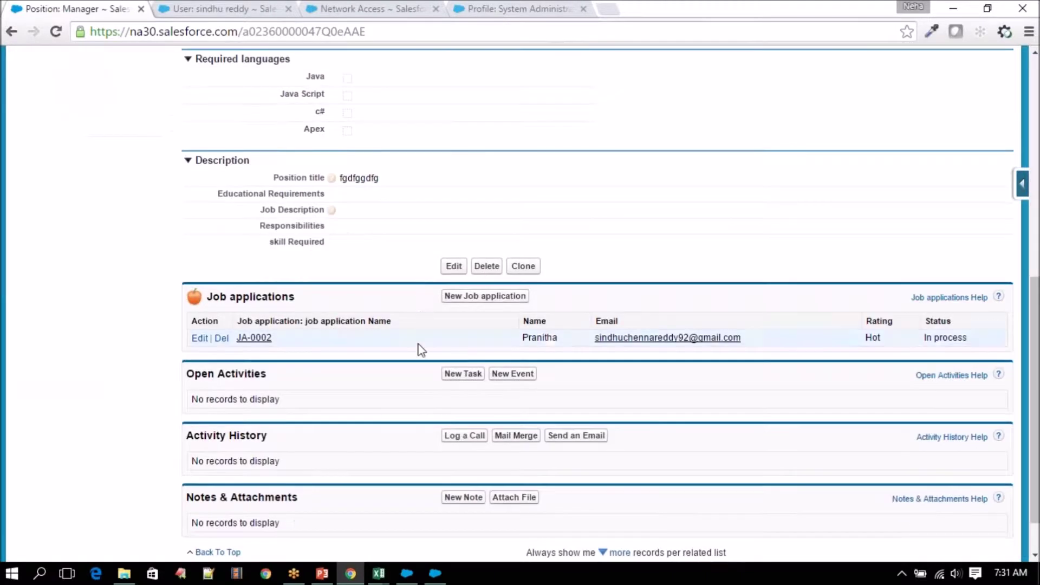
scroll(418, 348, up, 8)
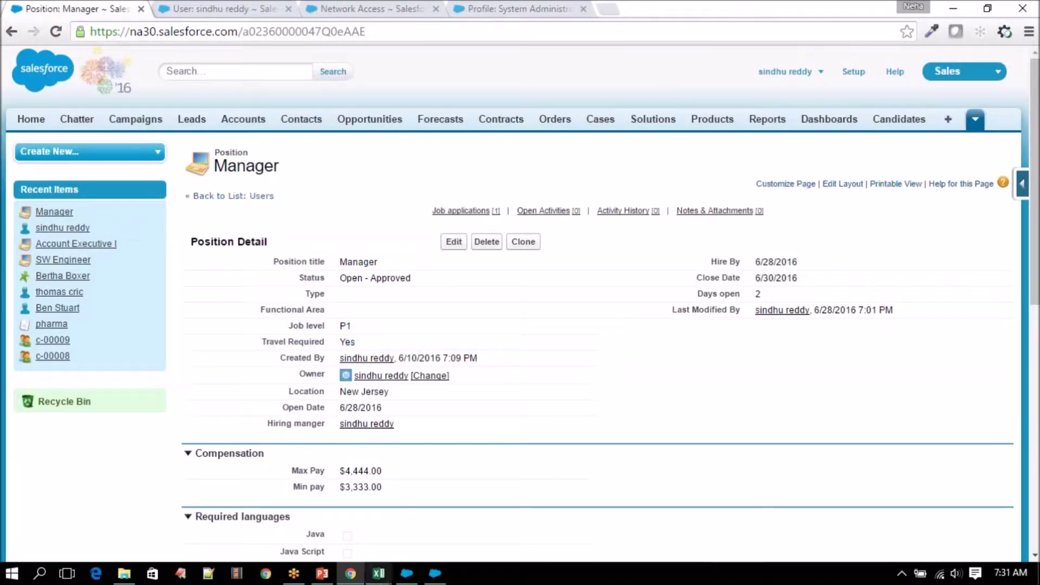
double_click(342, 262)
drag(341, 262, 414, 262)
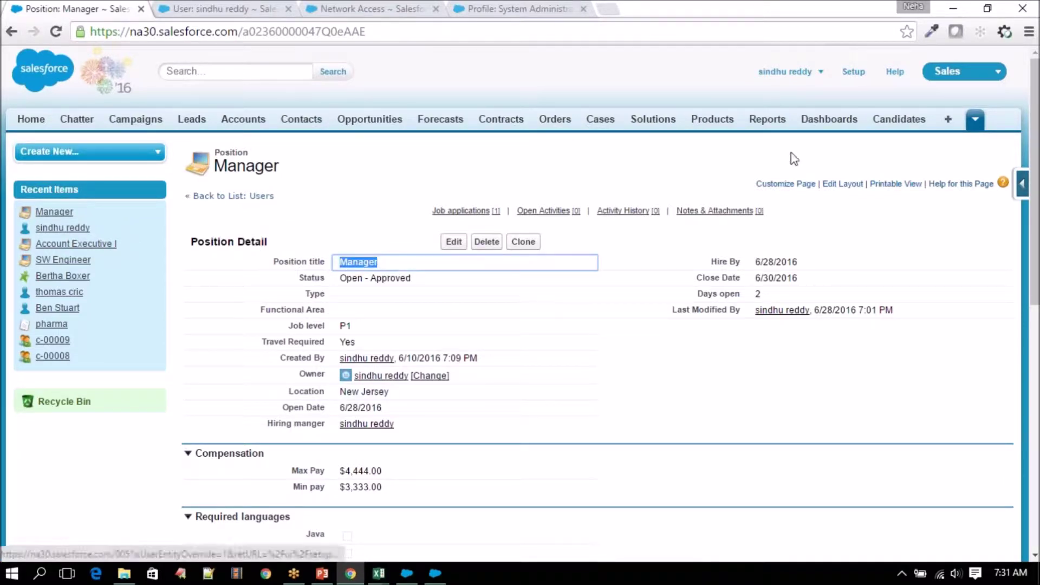
- Open the Account Executive II record from the All view of the Positions object
click(975, 120)
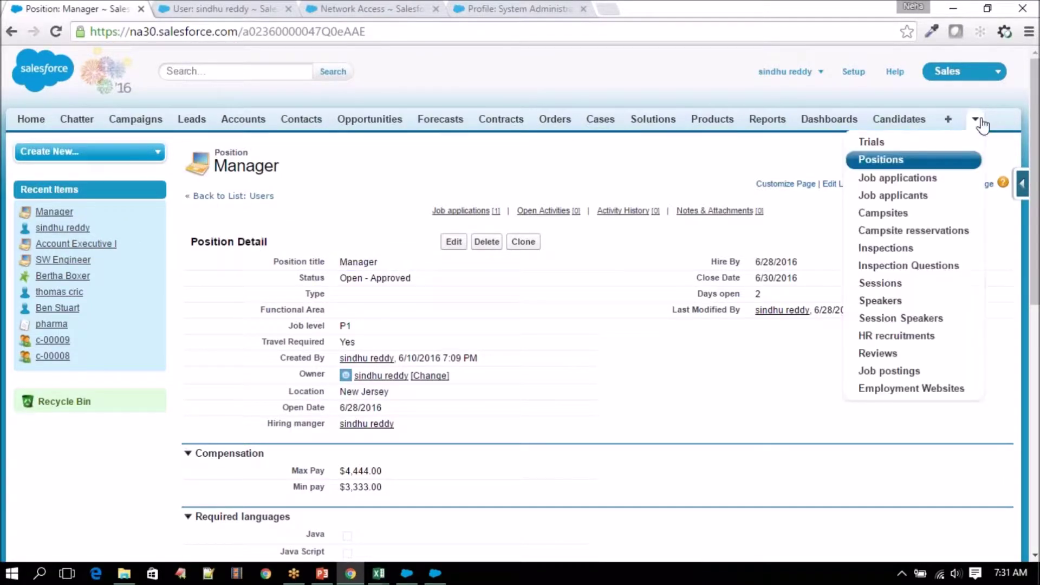
click(904, 161)
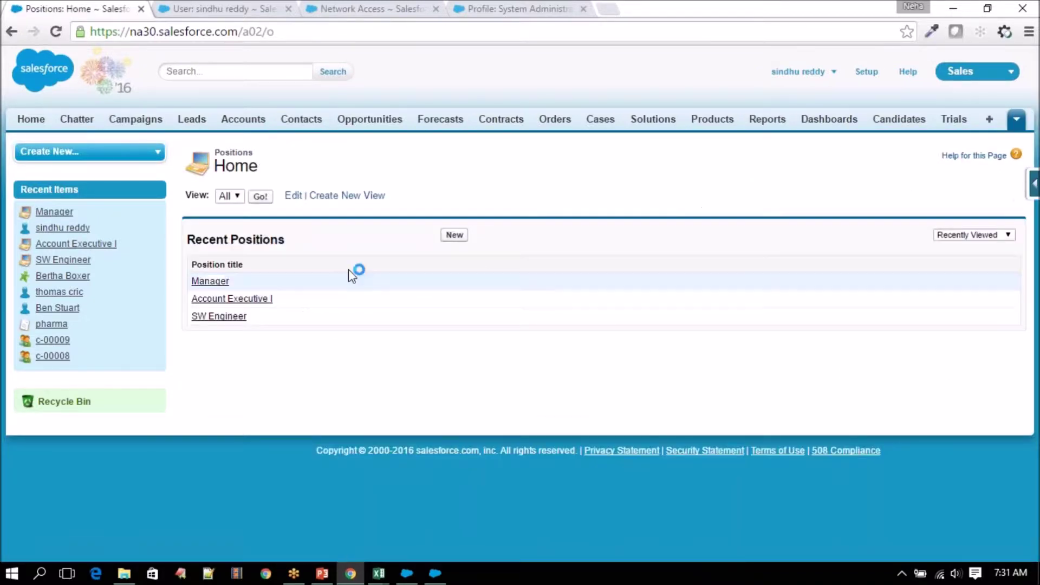
click(260, 196)
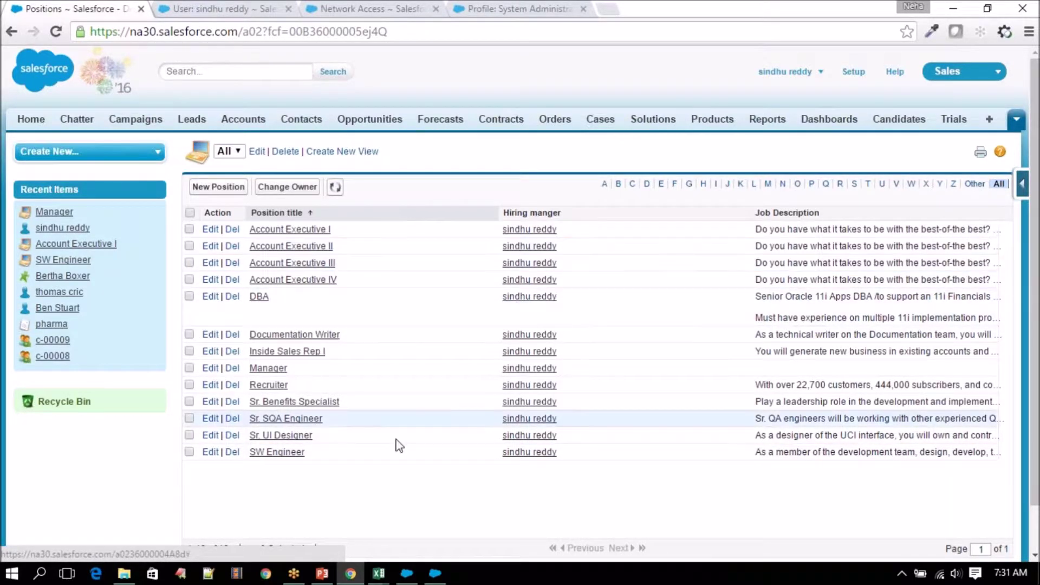
click(310, 246)
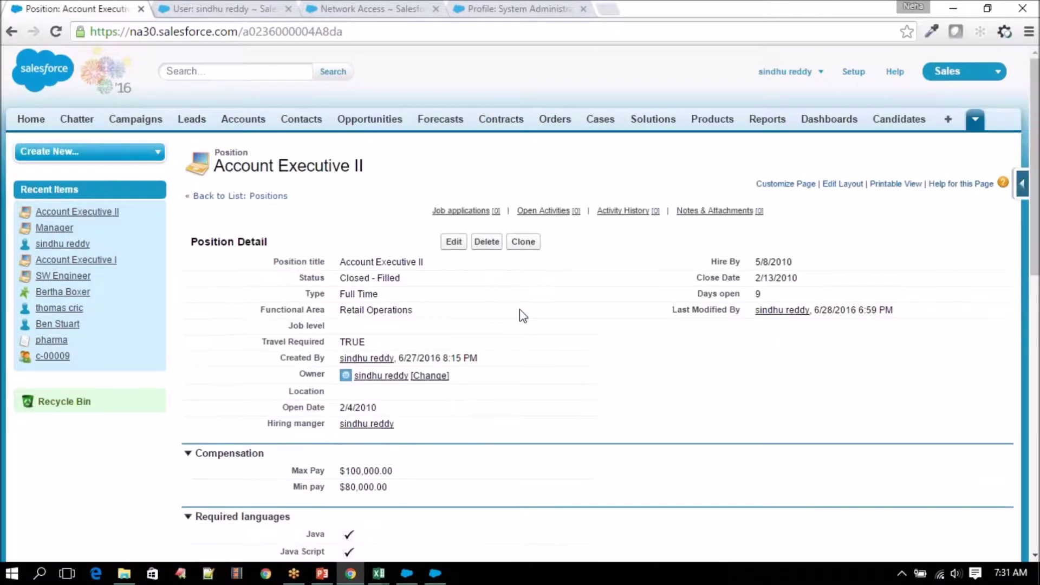
- Check the hiring manager field and the related lists on the Account Executive II position record
scroll(520, 313, down, 2)
scroll(520, 313, down, 1)
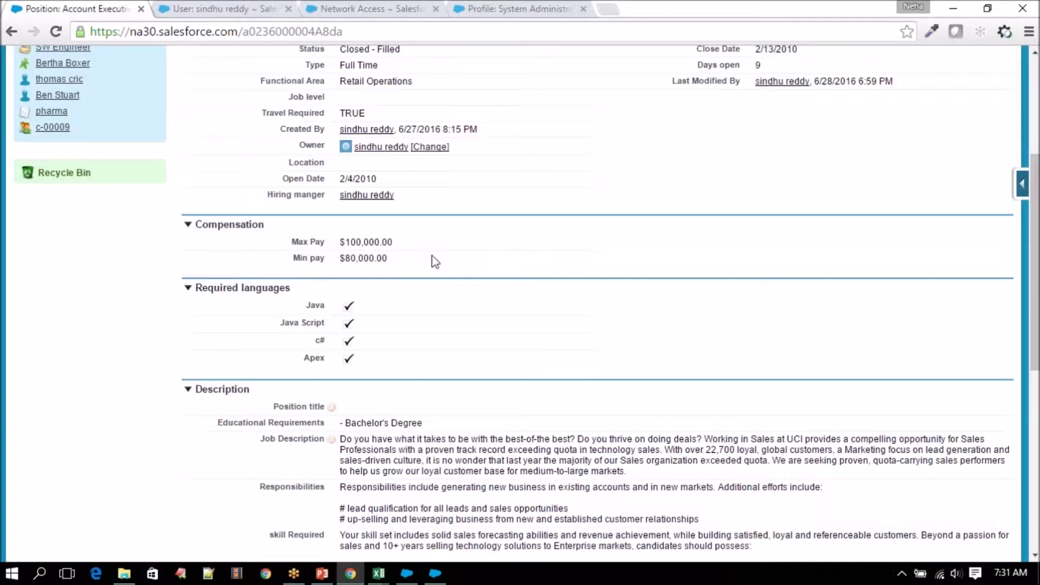
double_click(340, 196)
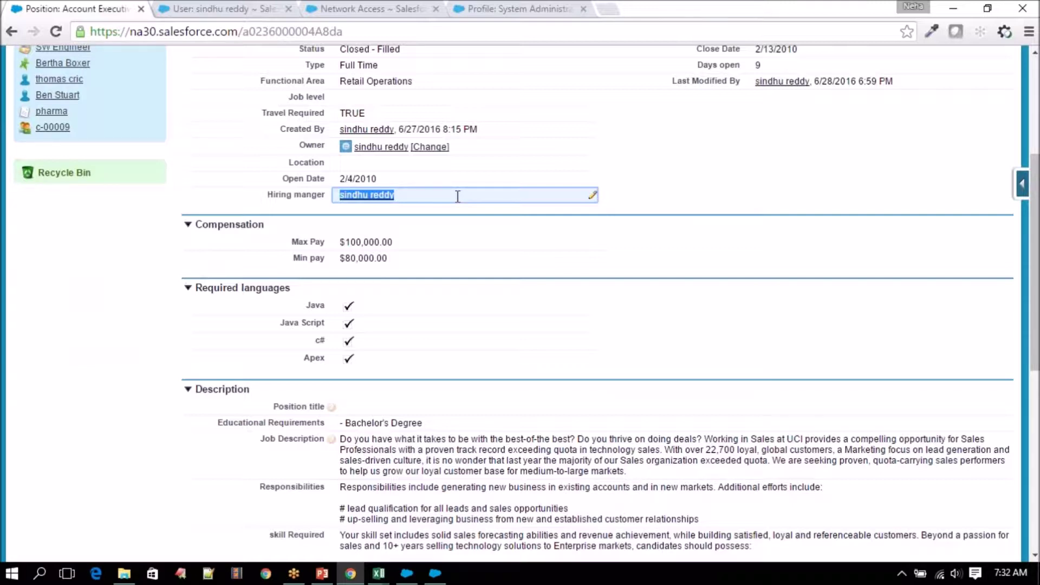
click(458, 196)
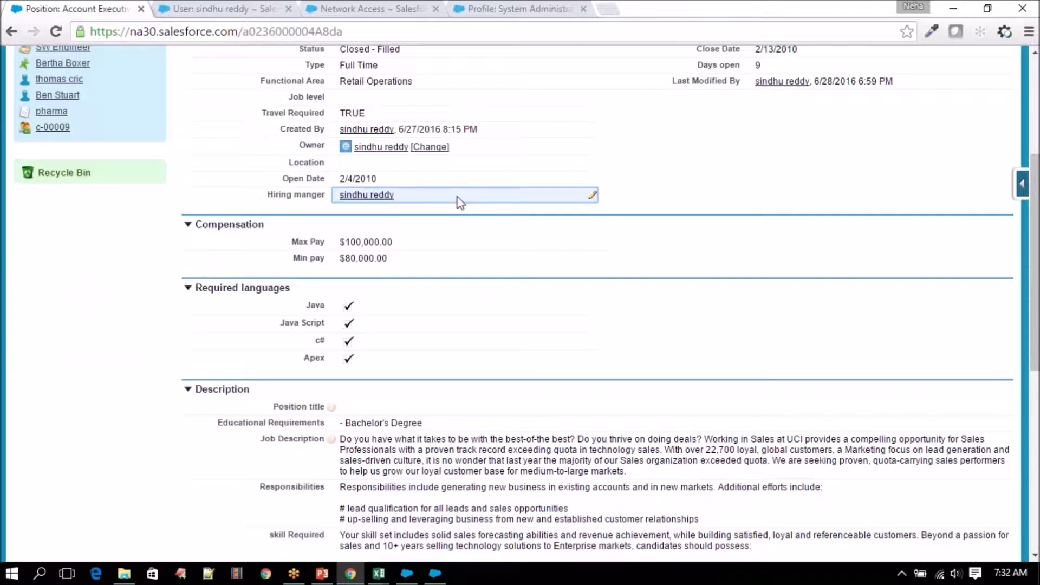
double_click(369, 201)
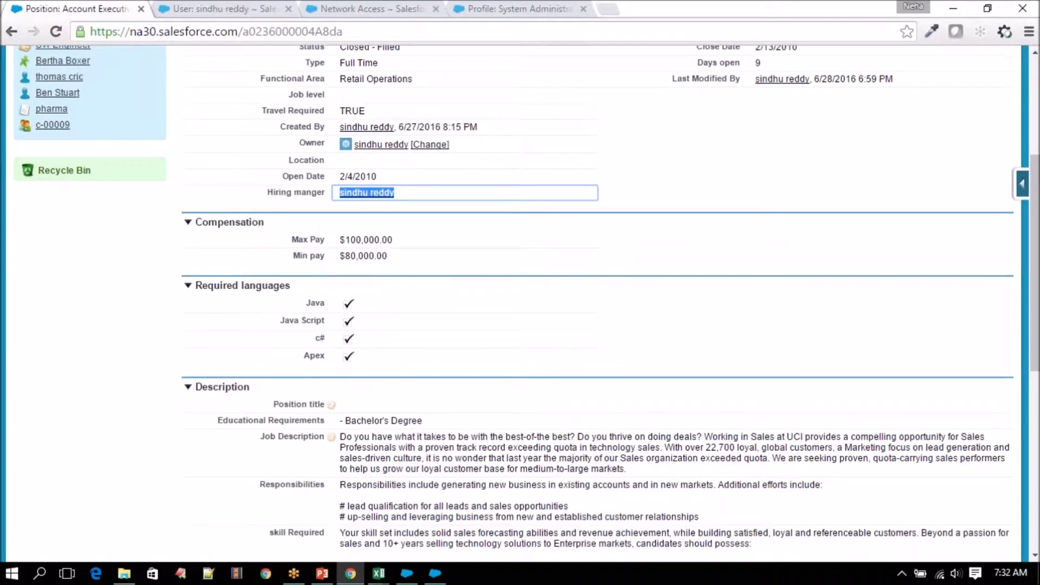
scroll(596, 298, down, 7)
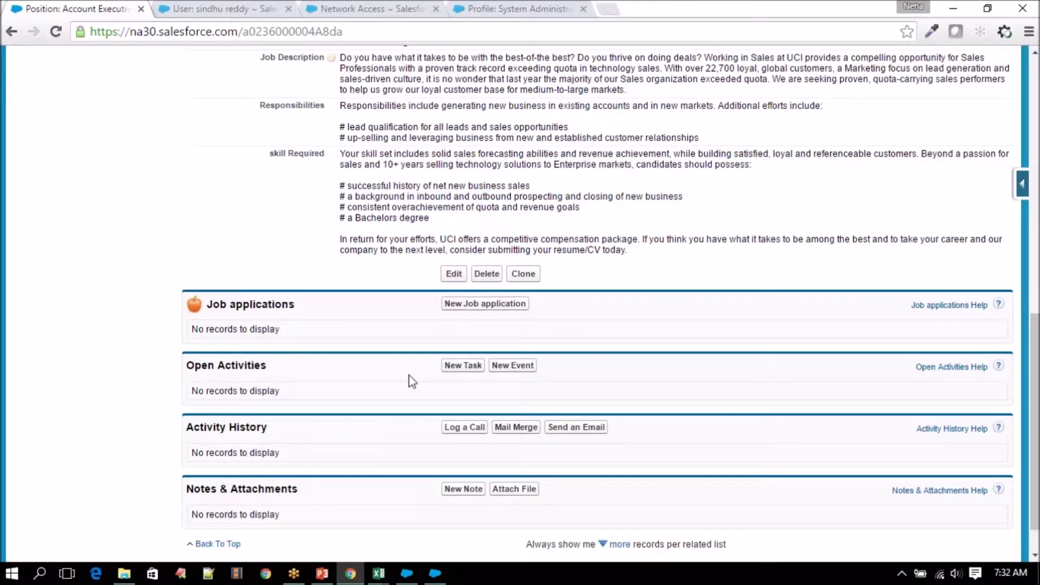
scroll(428, 367, up, 8)
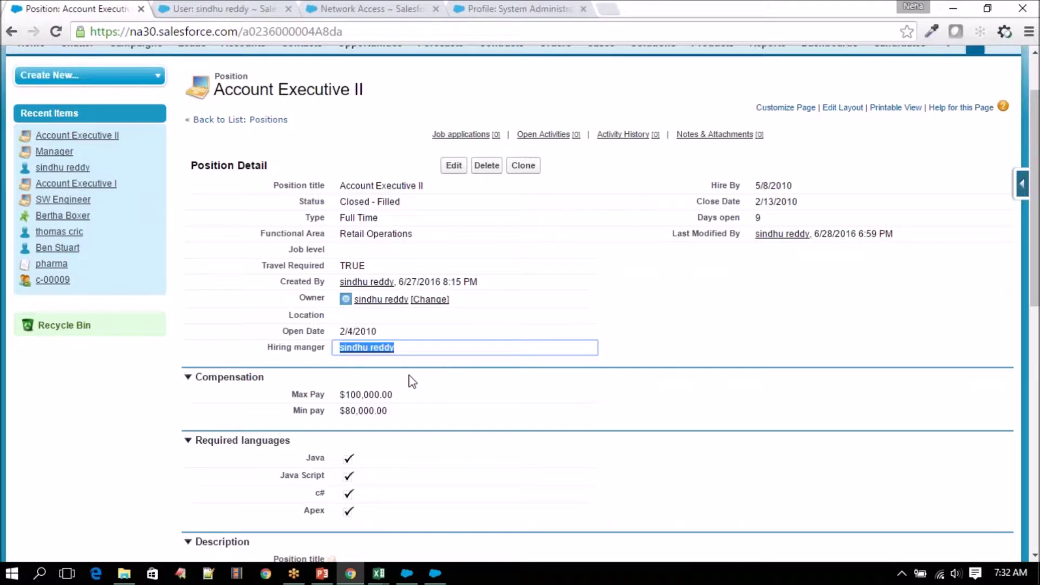
click(413, 370)
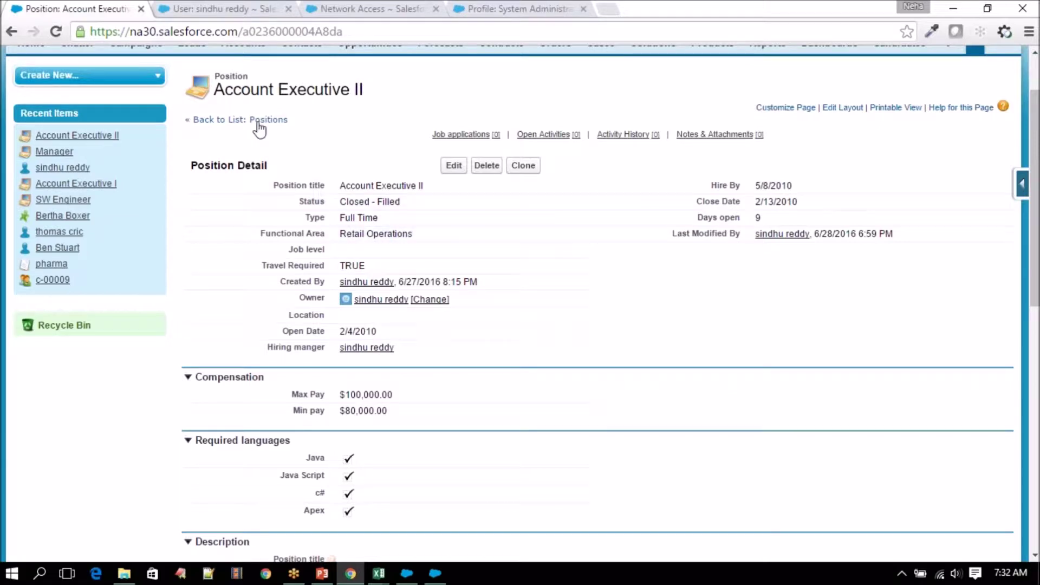
- Examine the HIRING_MANAGER__C column of the PositionUpdate workbook in Excel and bring up the Data Loader window
click(407, 573)
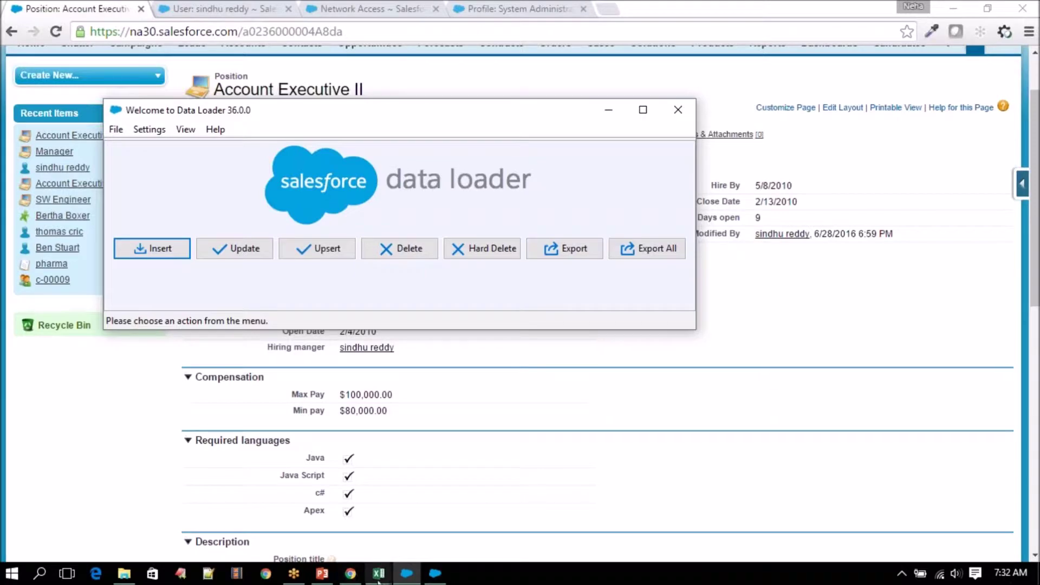
mouse_move(379, 572)
click(379, 514)
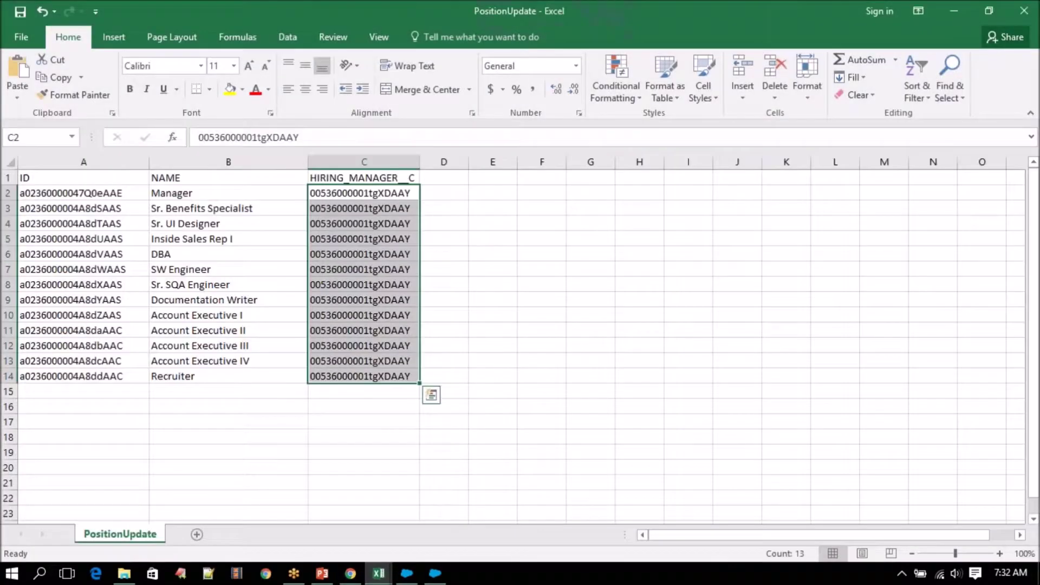
click(361, 178)
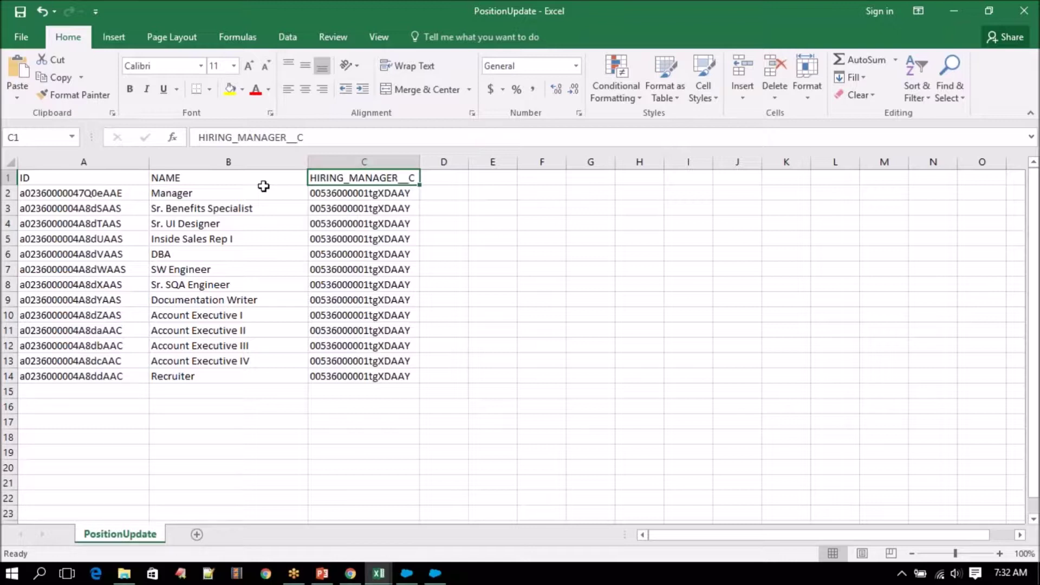
drag(356, 382, 371, 214)
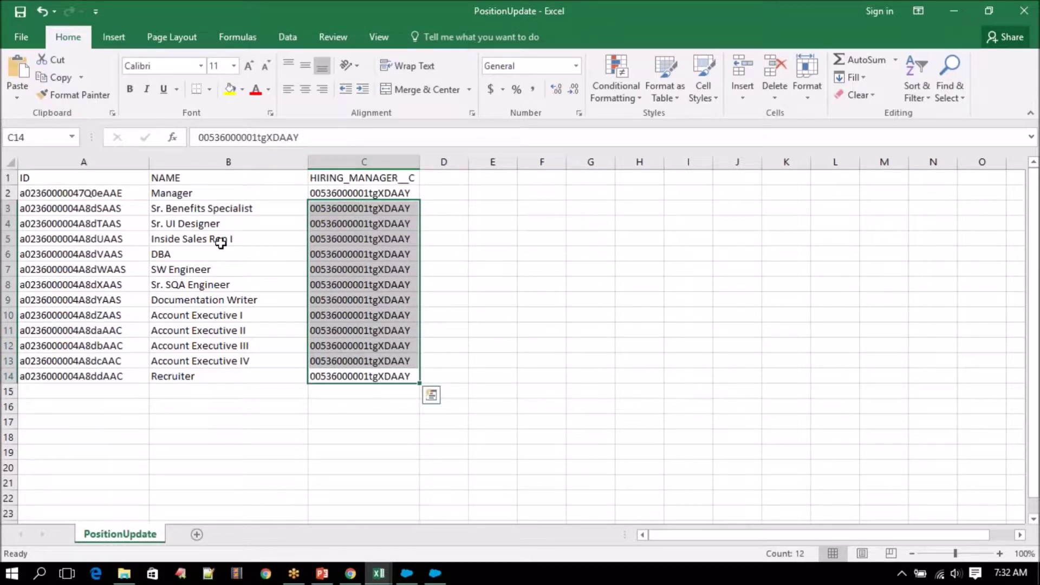
click(436, 578)
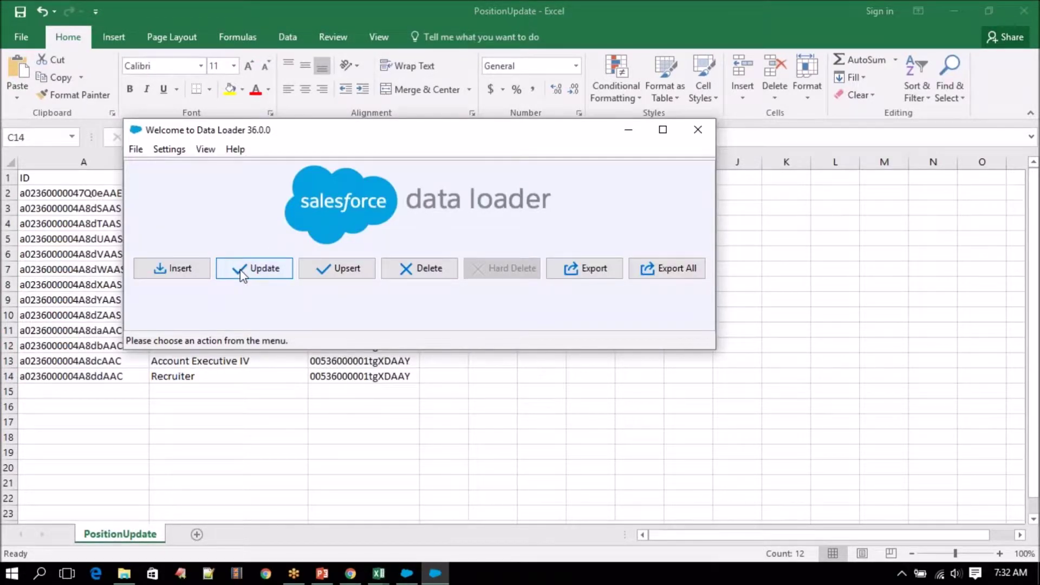
- Return to the Account Executive II record in Chrome and check its last modified date and time
click(351, 573)
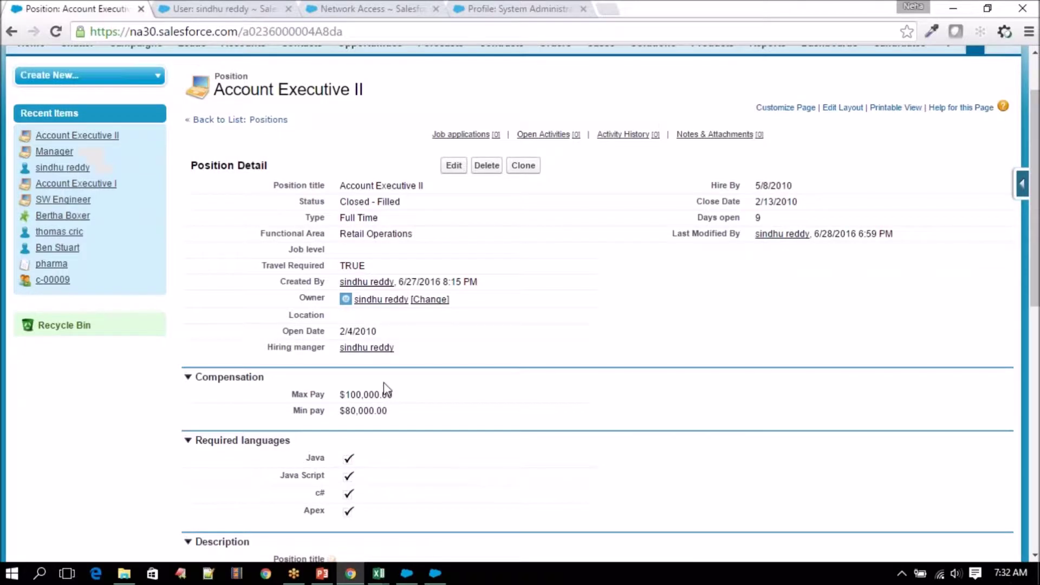
scroll(384, 382, down, 2)
scroll(383, 390, up, 1)
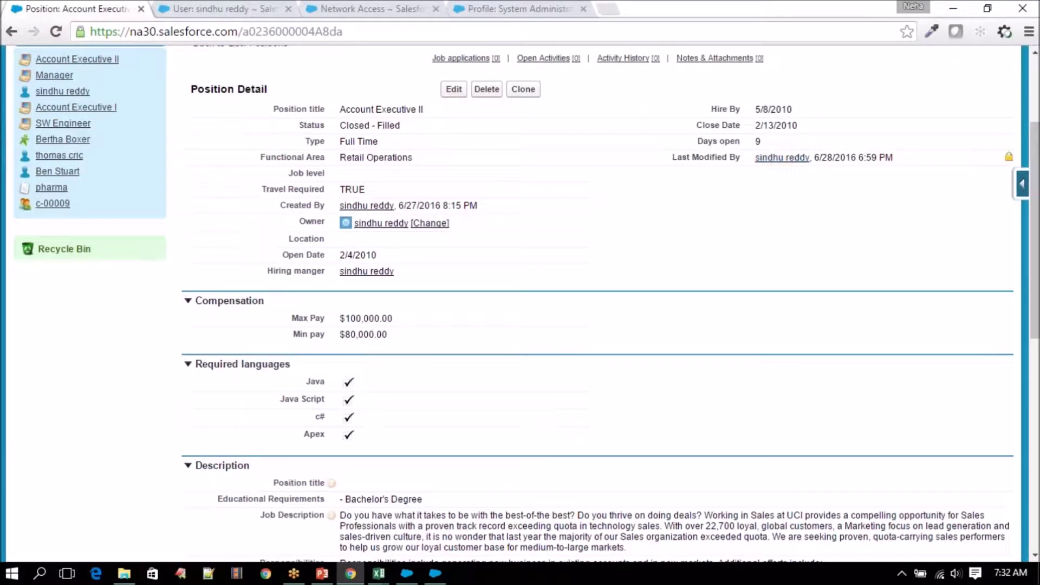
drag(815, 157, 902, 157)
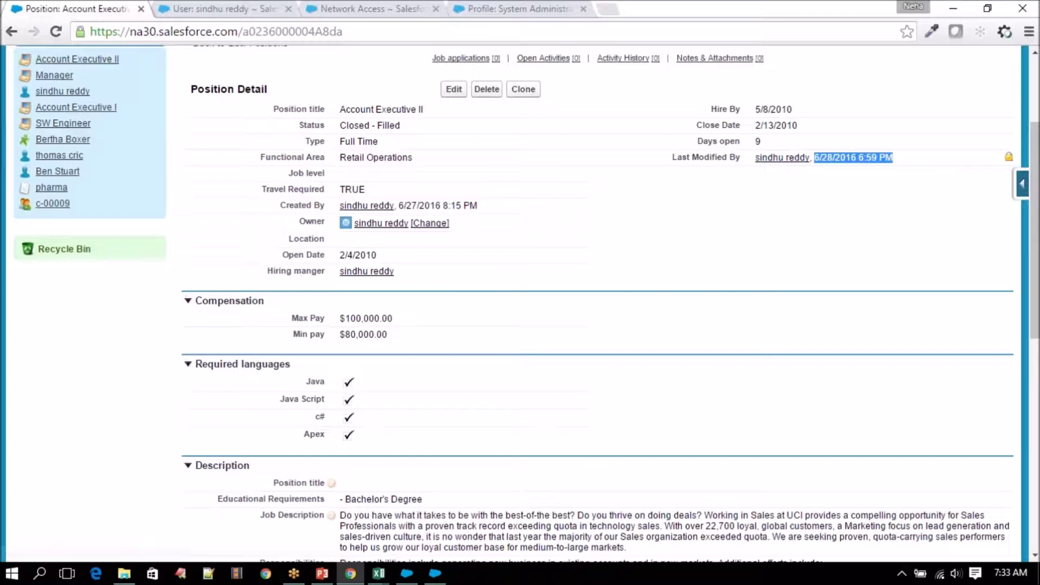
scroll(748, 270, up, 3)
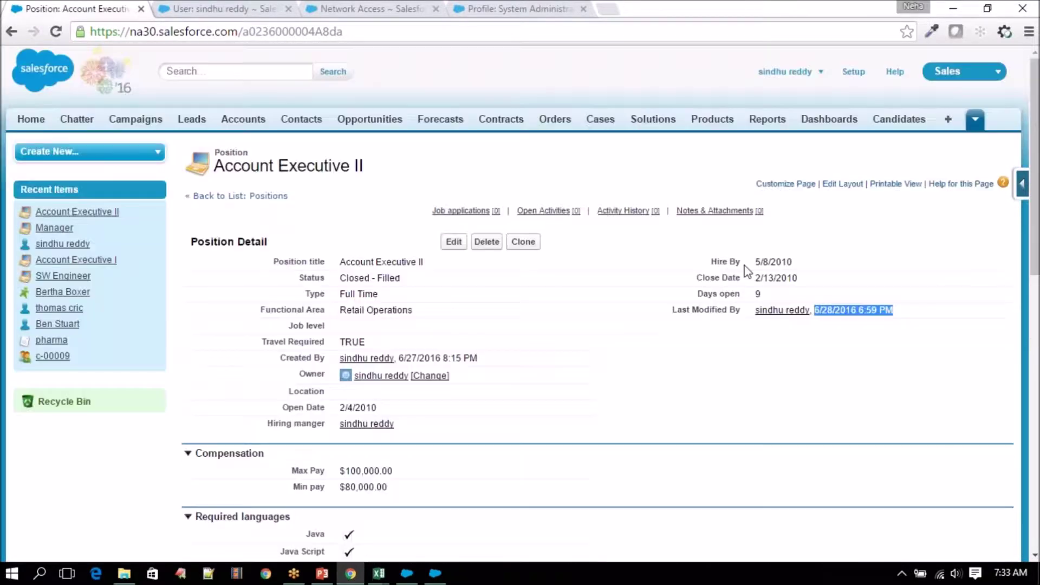
- Open Setup in a new browser tab and display the organization's Company Information under Company Profile
right_click(857, 73)
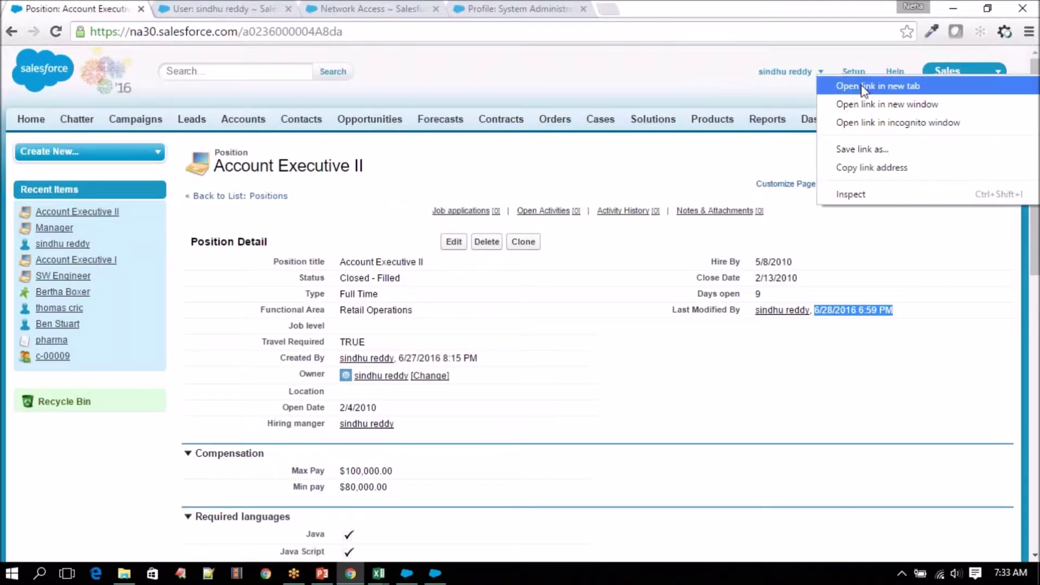
click(888, 83)
click(206, 9)
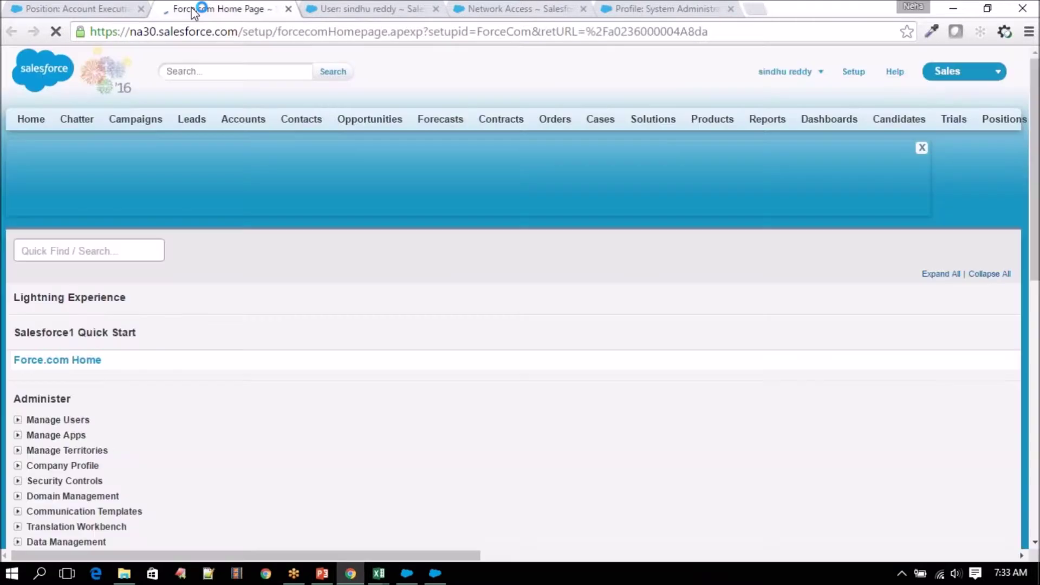
scroll(509, 303, down, 1)
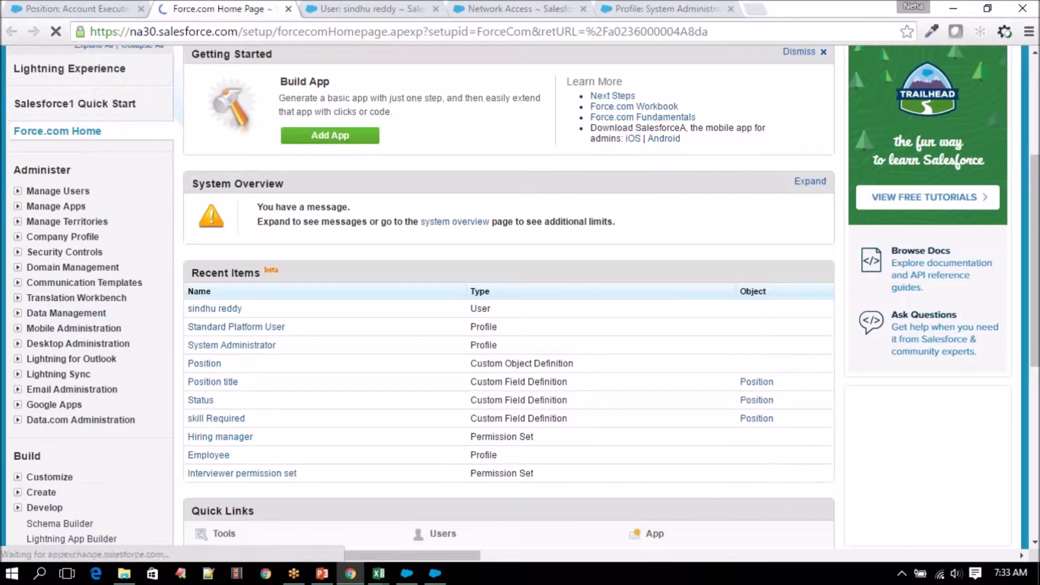
click(62, 236)
click(81, 253)
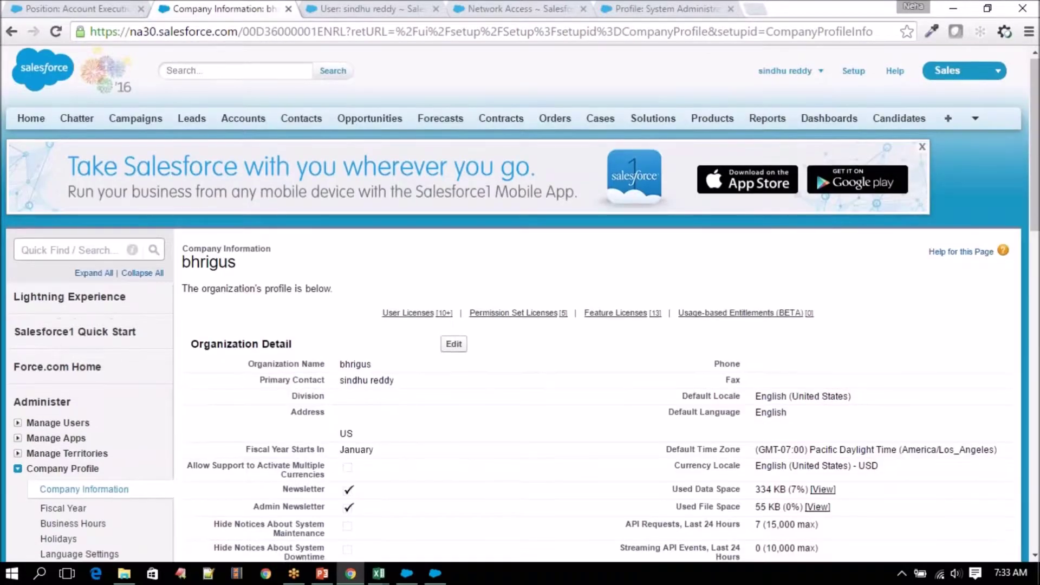
- Compare the organization's default time zone with the last modified time on the Account Executive II record
scroll(406, 317, down, 4)
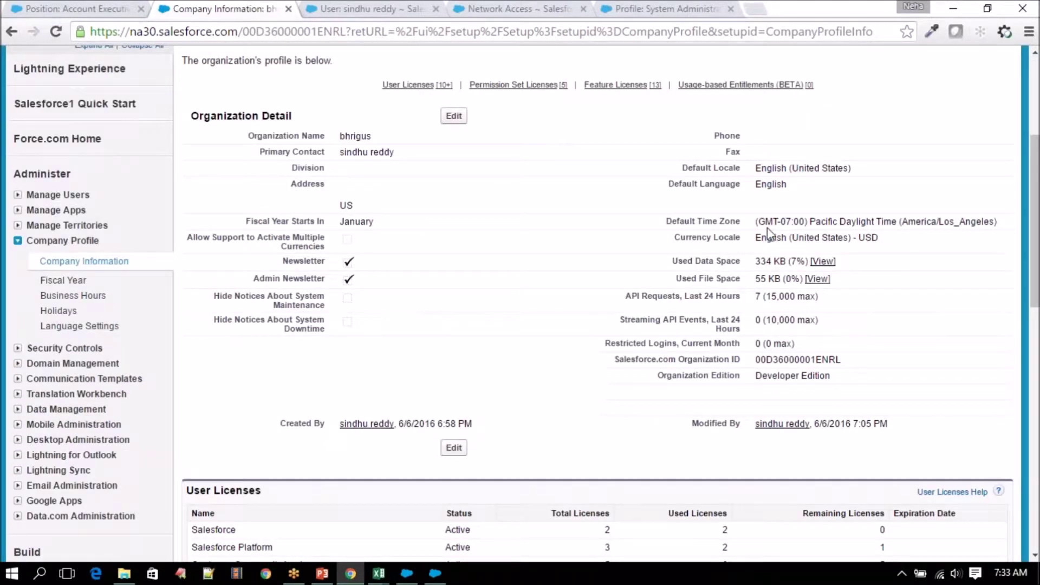
drag(757, 222, 1003, 219)
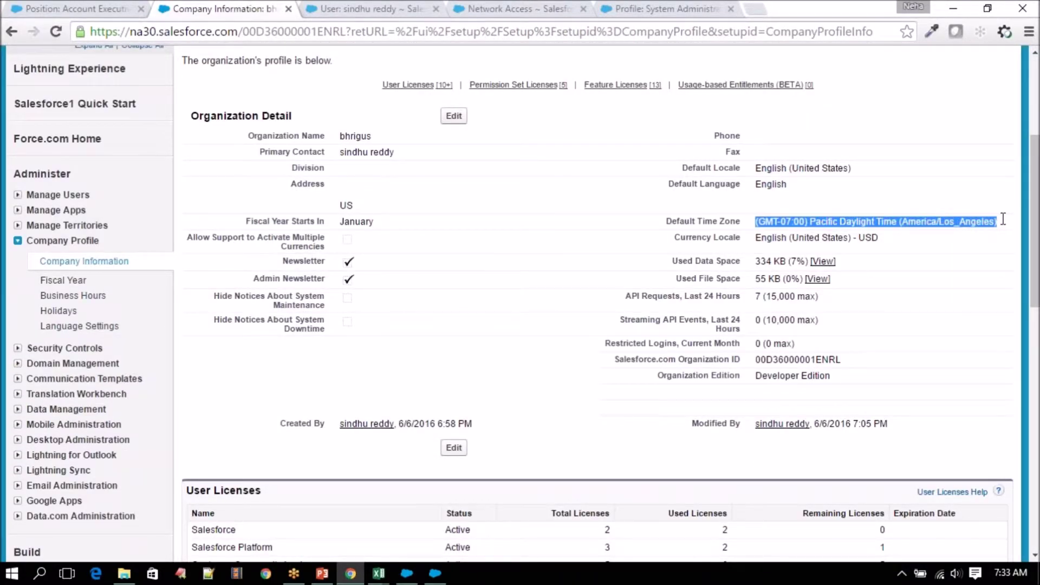
click(95, 8)
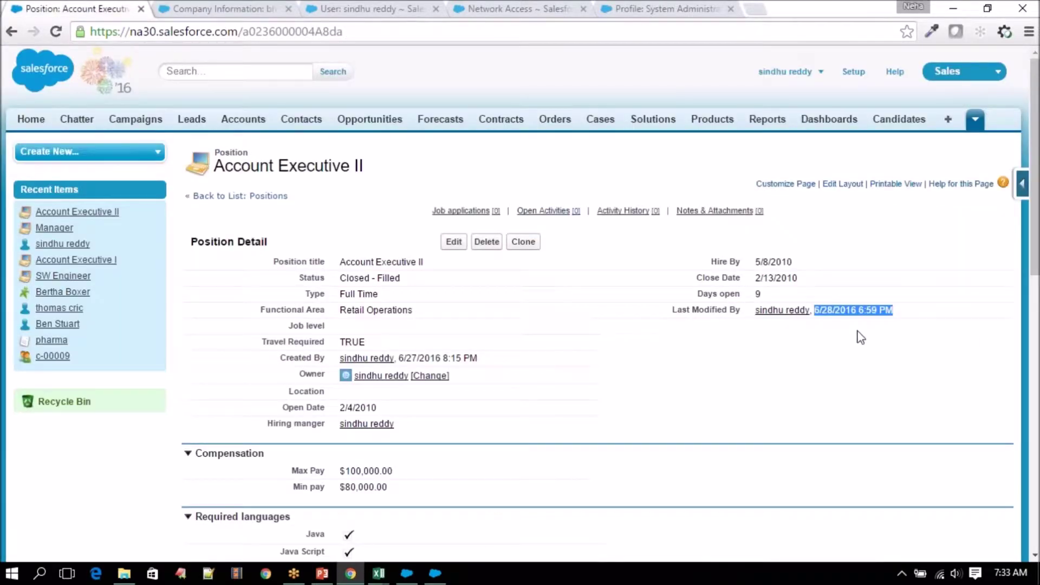
click(241, 10)
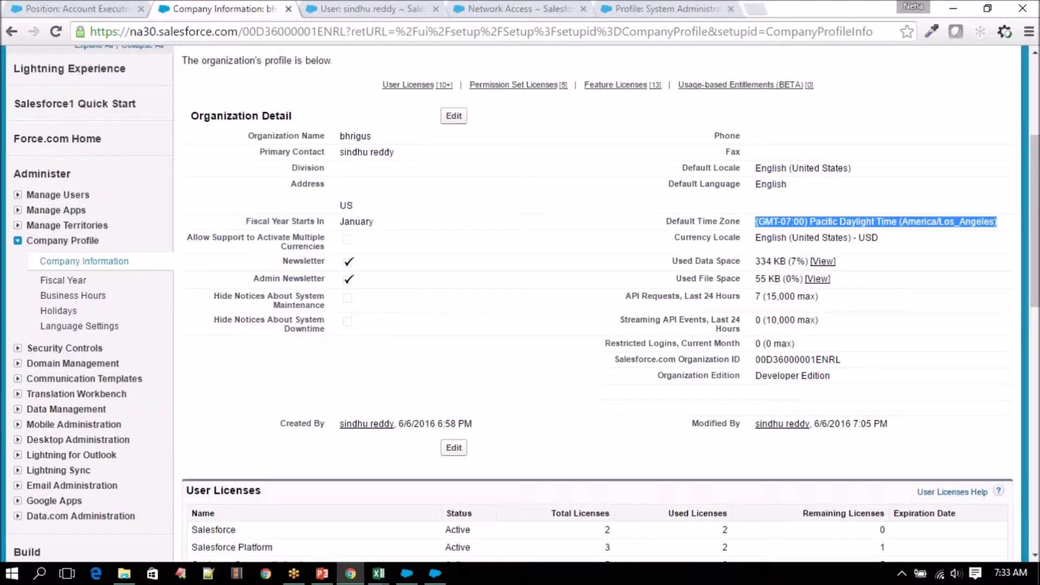
- Set the organization's default time zone to (GMT-04:00) Eastern Daylight Time (America/New_York) and save the organization profile
scroll(581, 293, down, 7)
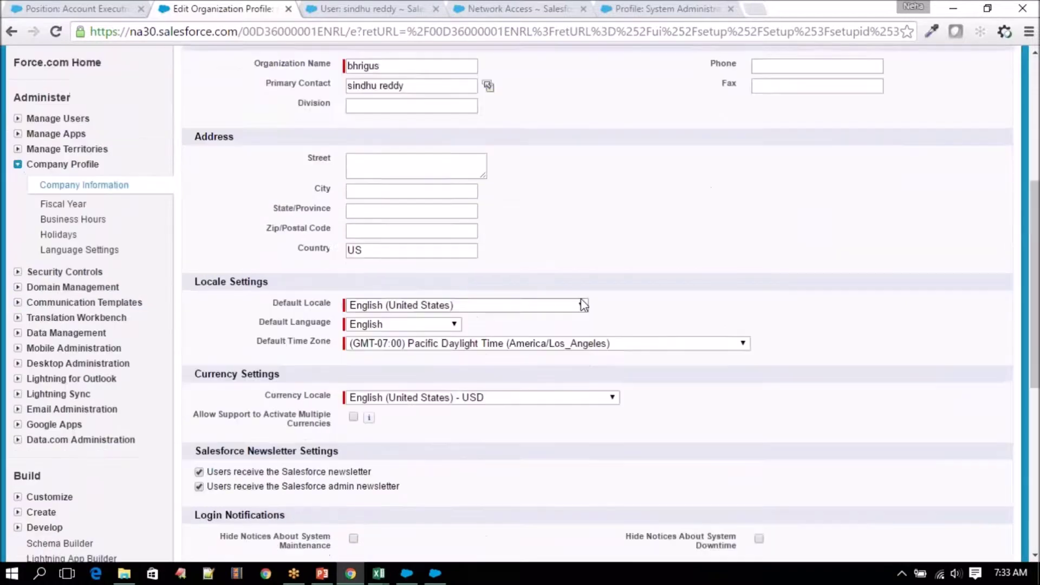
click(469, 269)
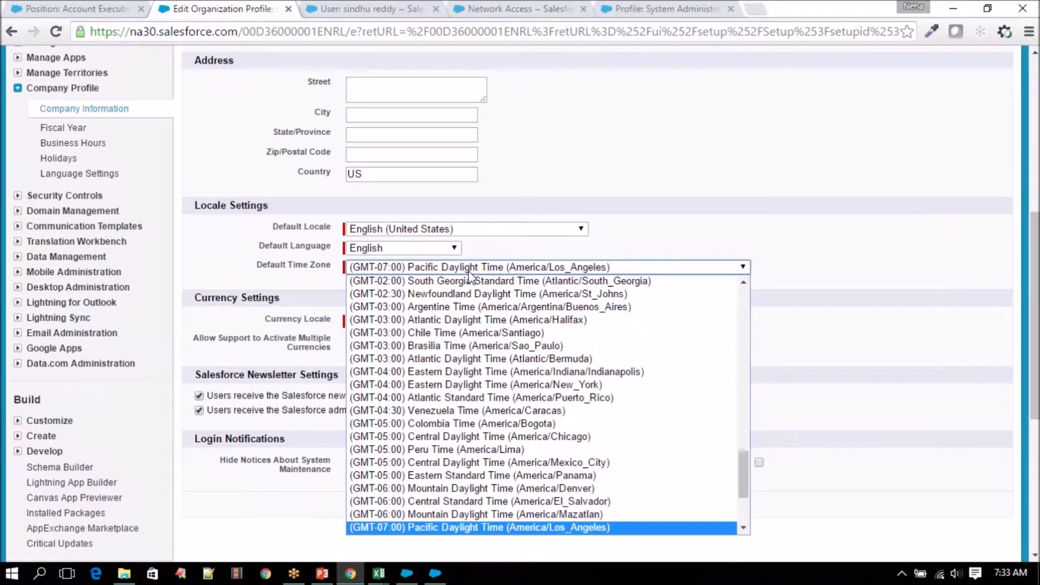
click(445, 386)
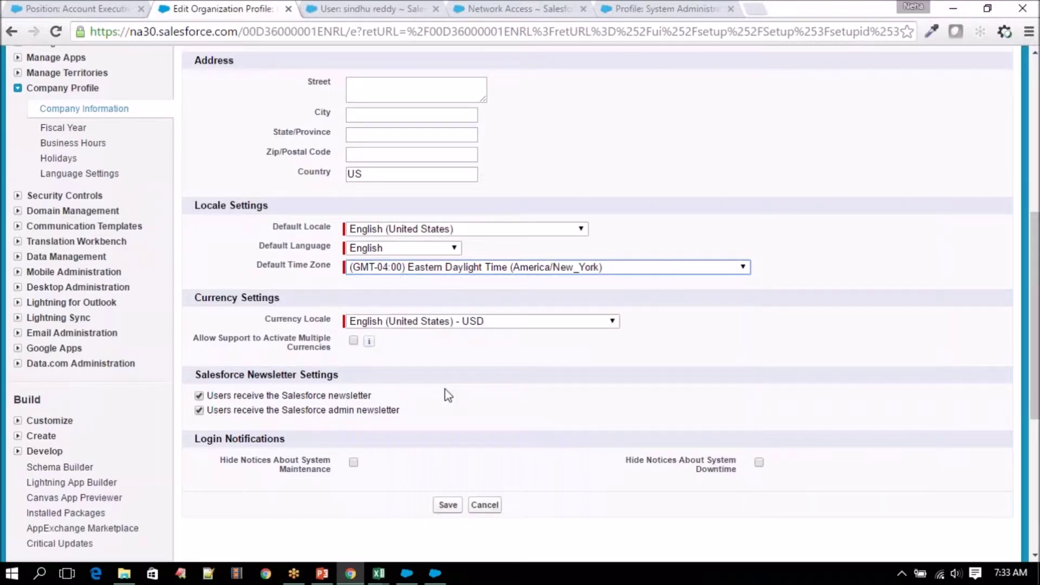
scroll(448, 395, down, 3)
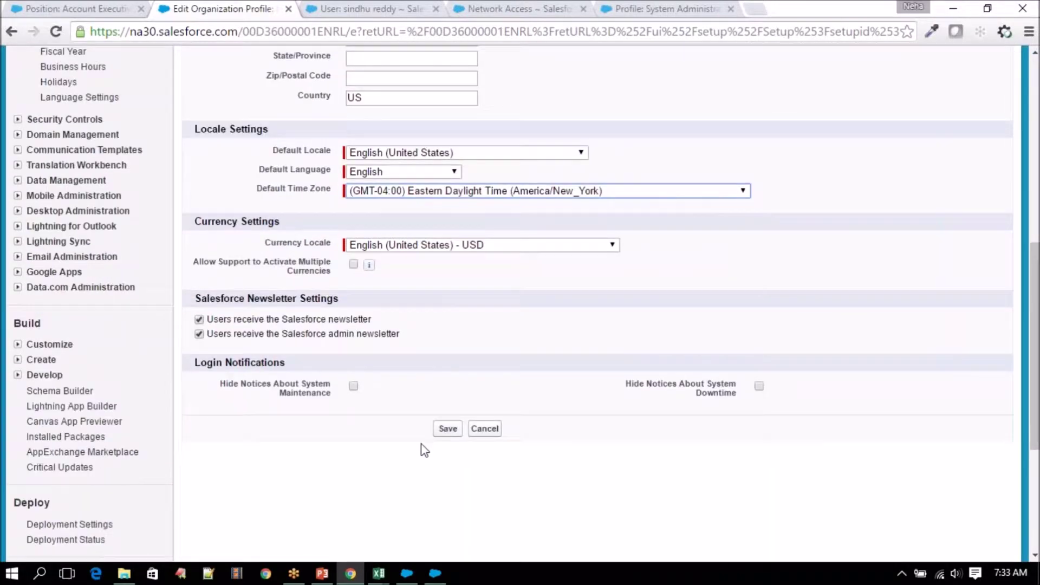
click(452, 431)
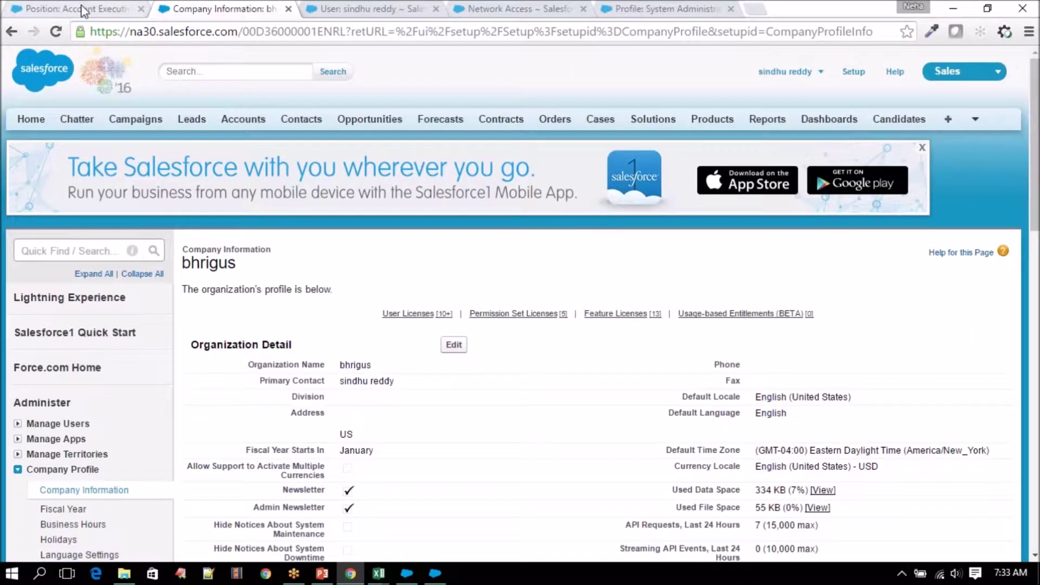
- Reload the Account Executive II record and compare its last modified time with the organization's default time zone on the Company Information page
click(82, 10)
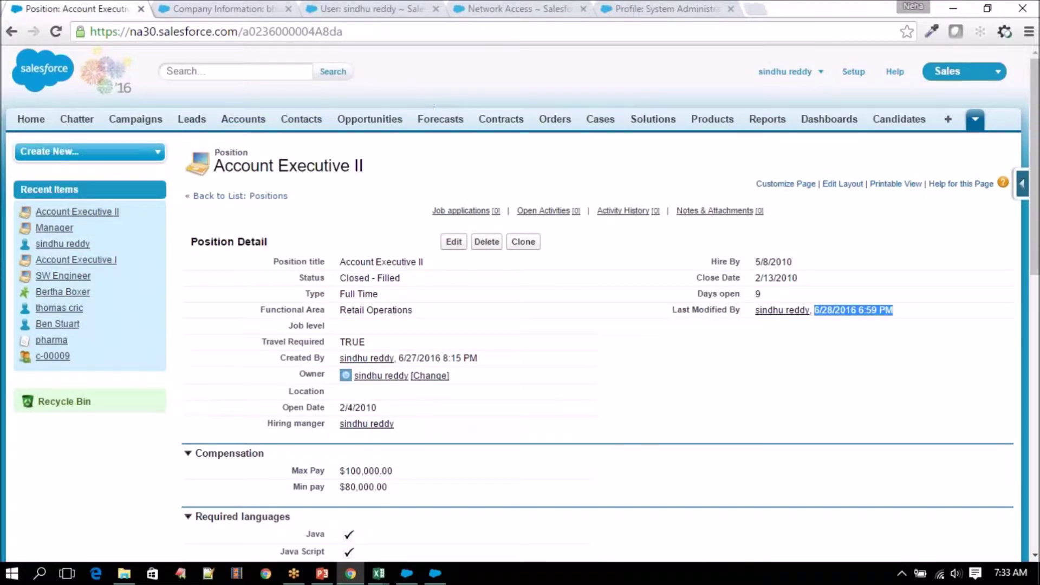
click(843, 340)
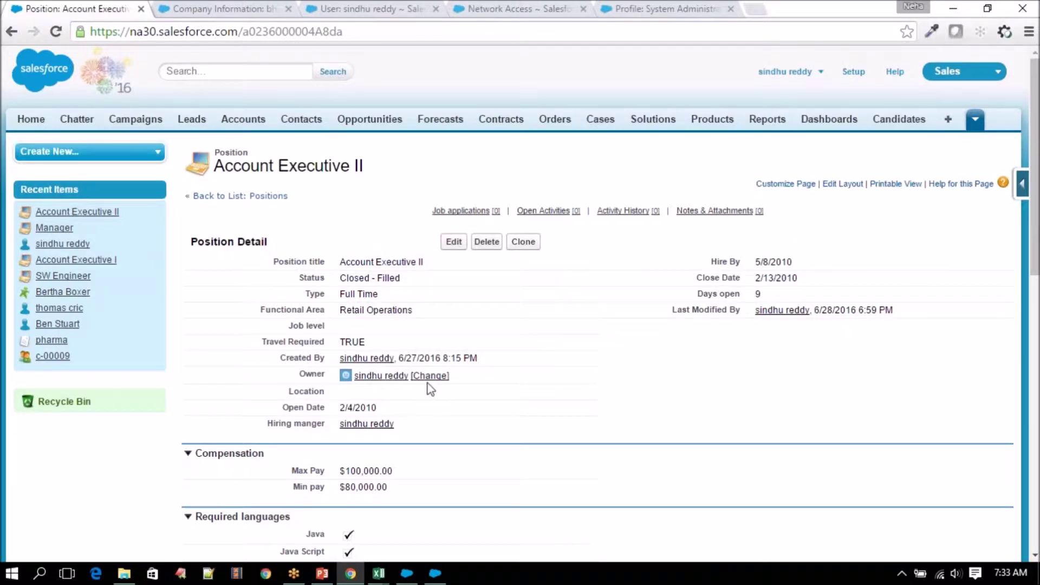
click(60, 30)
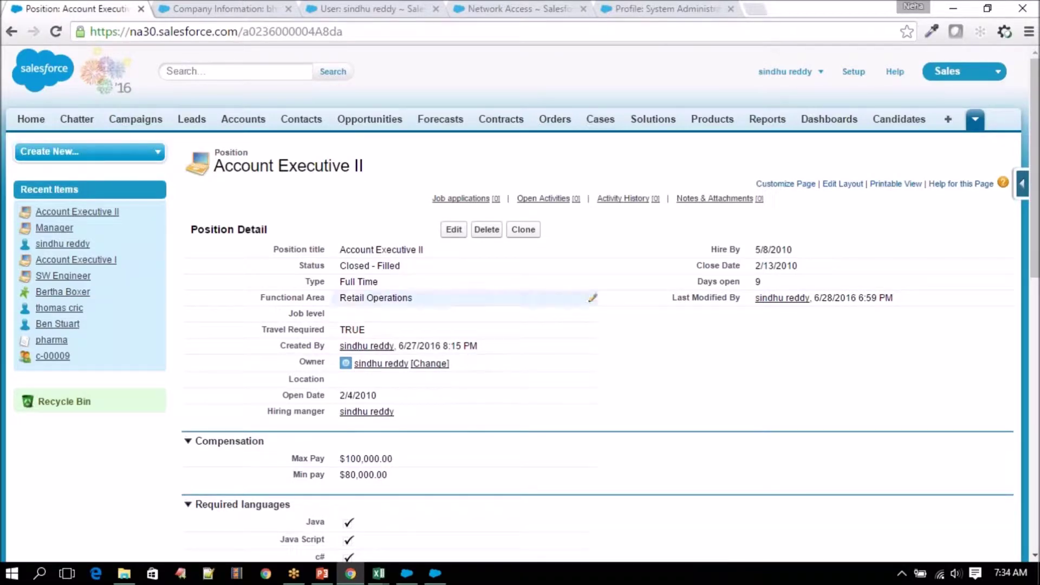
click(206, 8)
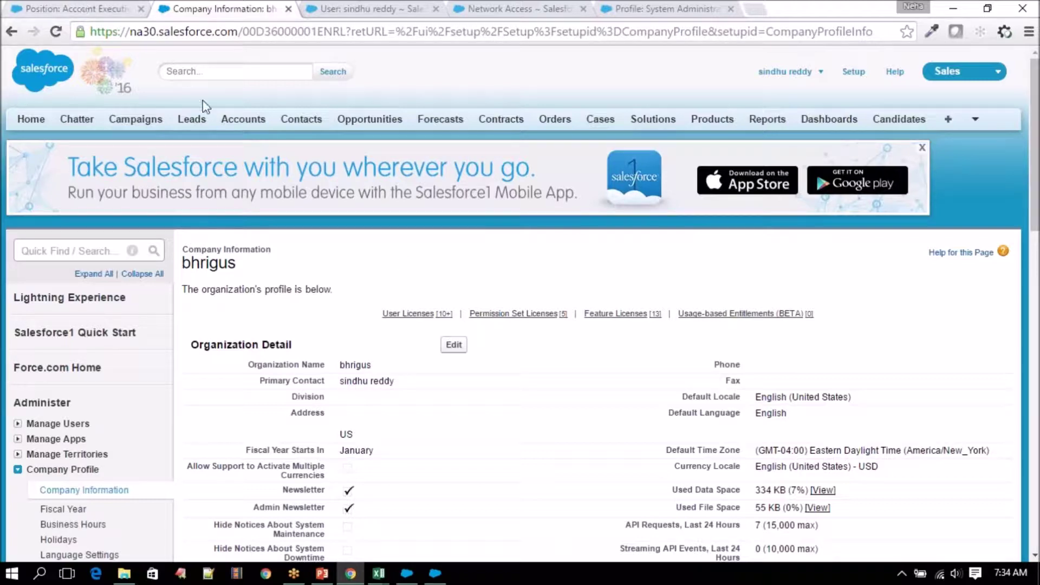
click(81, 8)
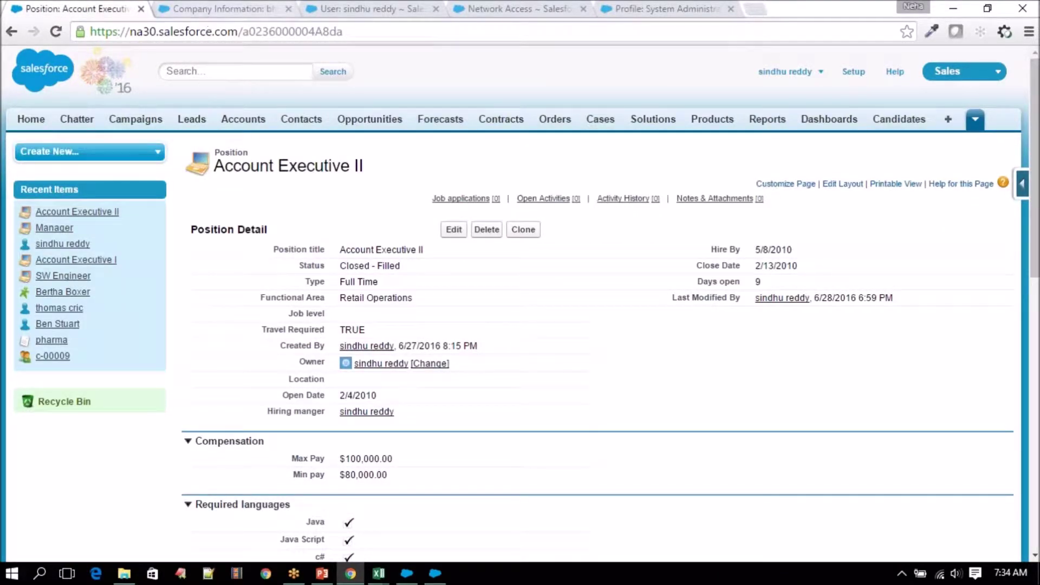
click(225, 7)
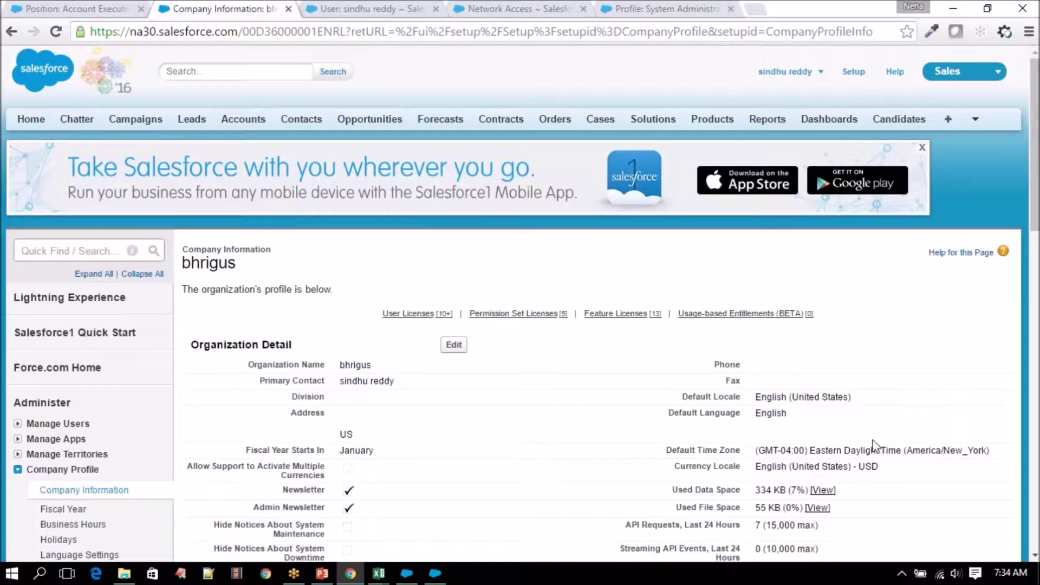
click(38, 14)
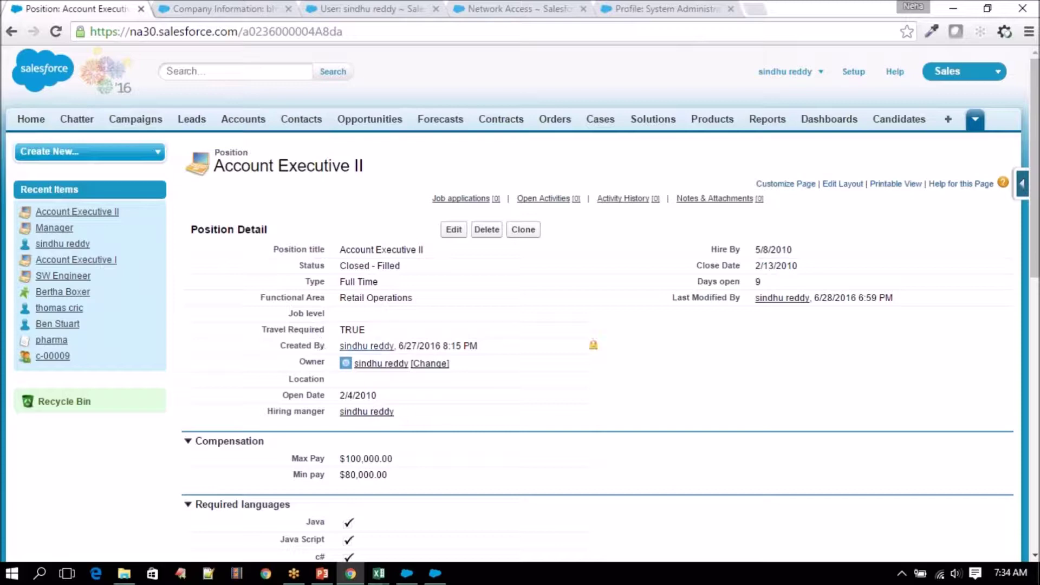
click(377, 578)
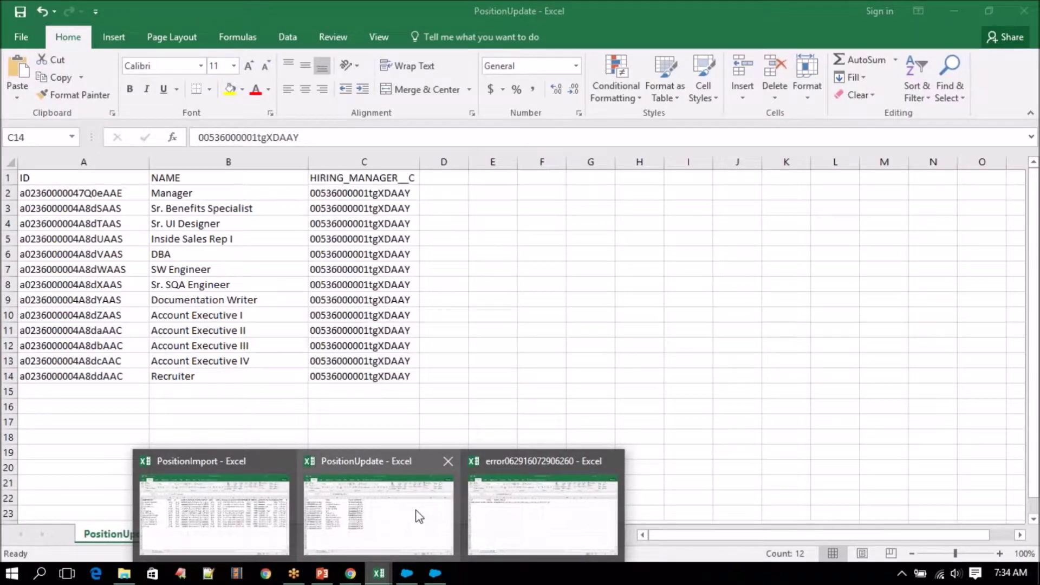
click(419, 517)
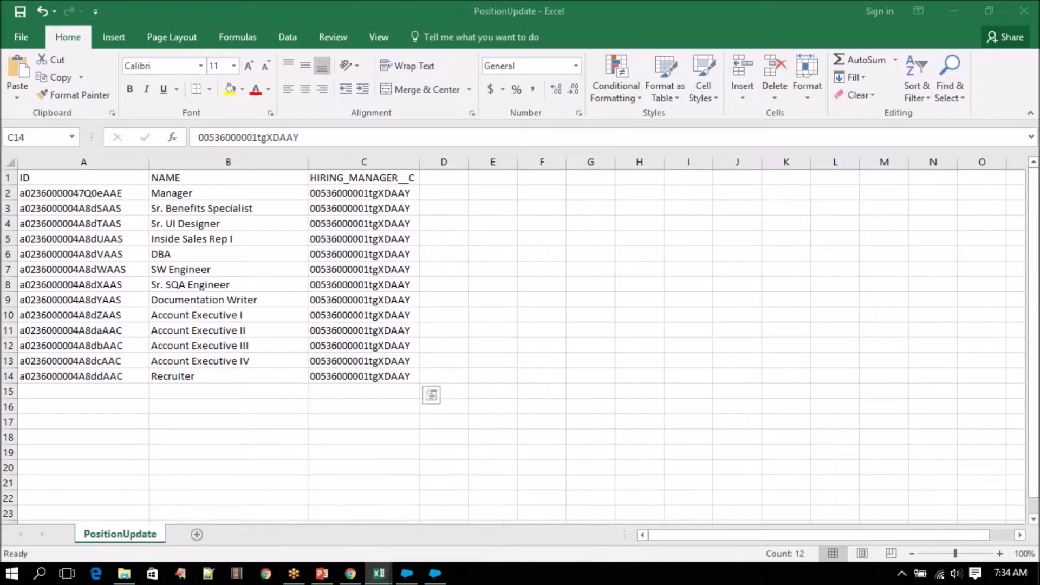
click(379, 574)
click(531, 503)
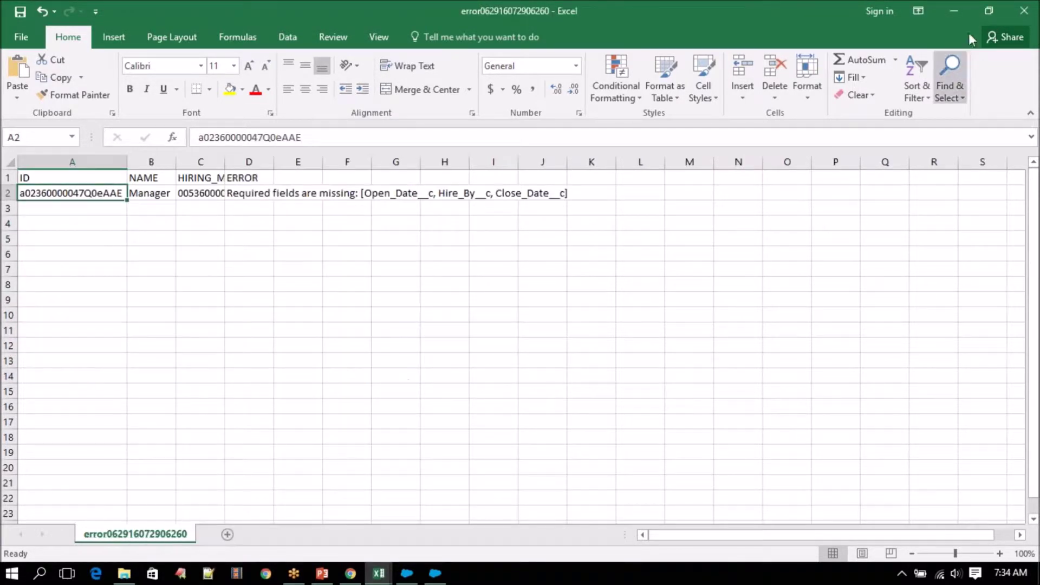
click(1024, 11)
click(544, 304)
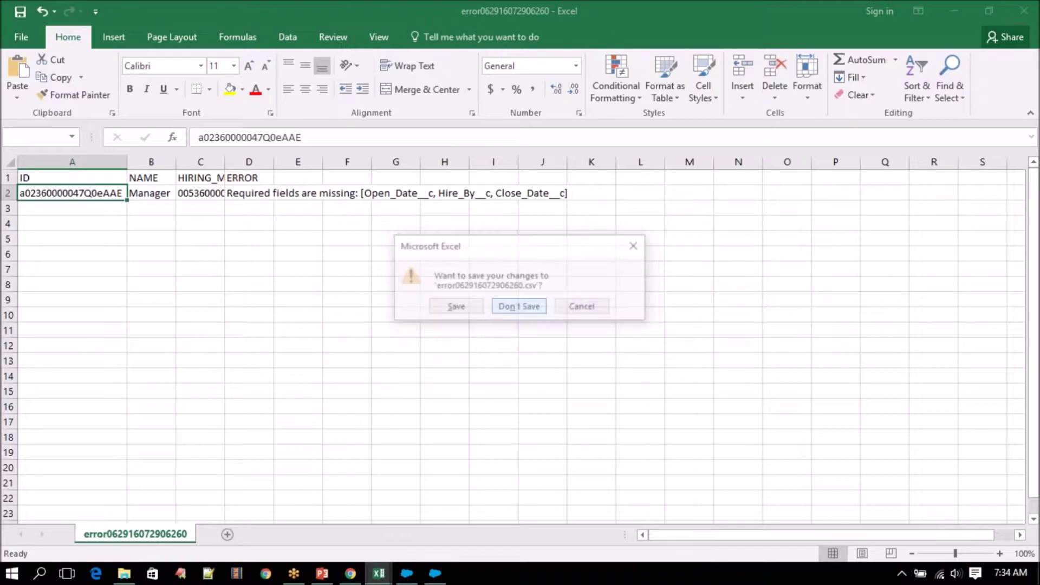
- Close the PositionImport workbook without saving changes, keeping the PositionUpdate workbook open
click(379, 573)
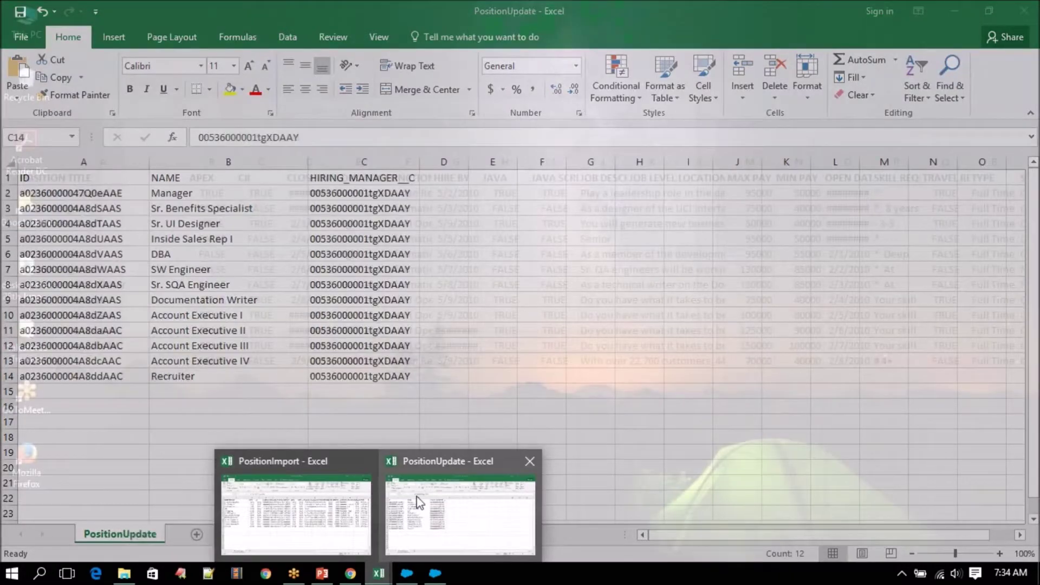
click(401, 493)
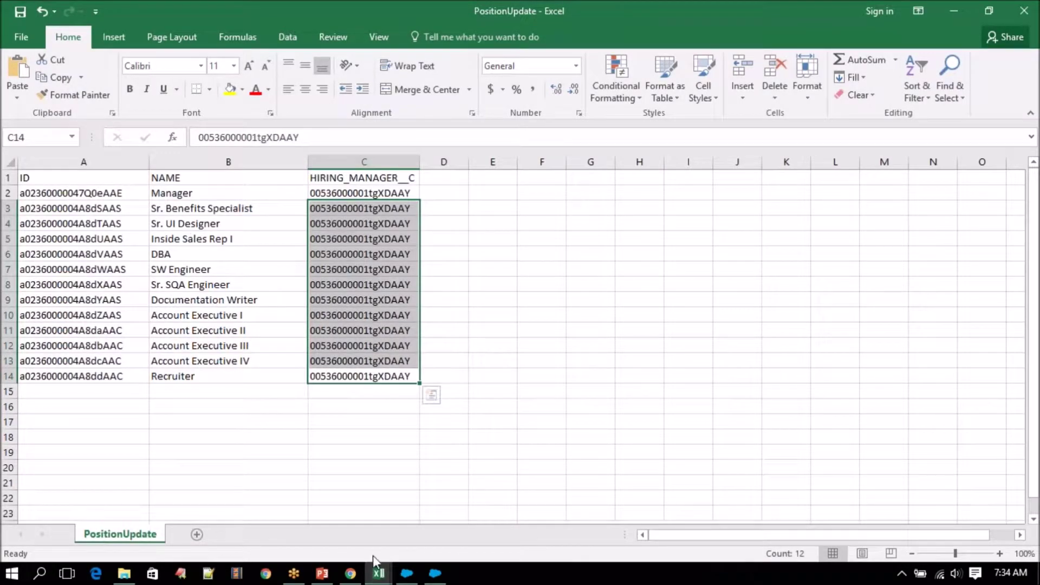
click(379, 573)
click(295, 501)
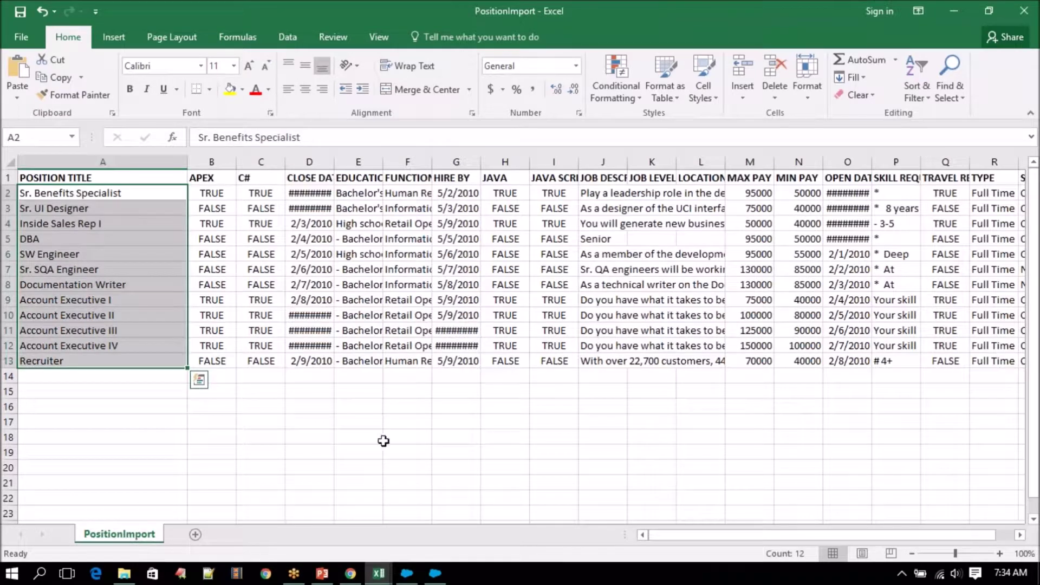
click(1024, 11)
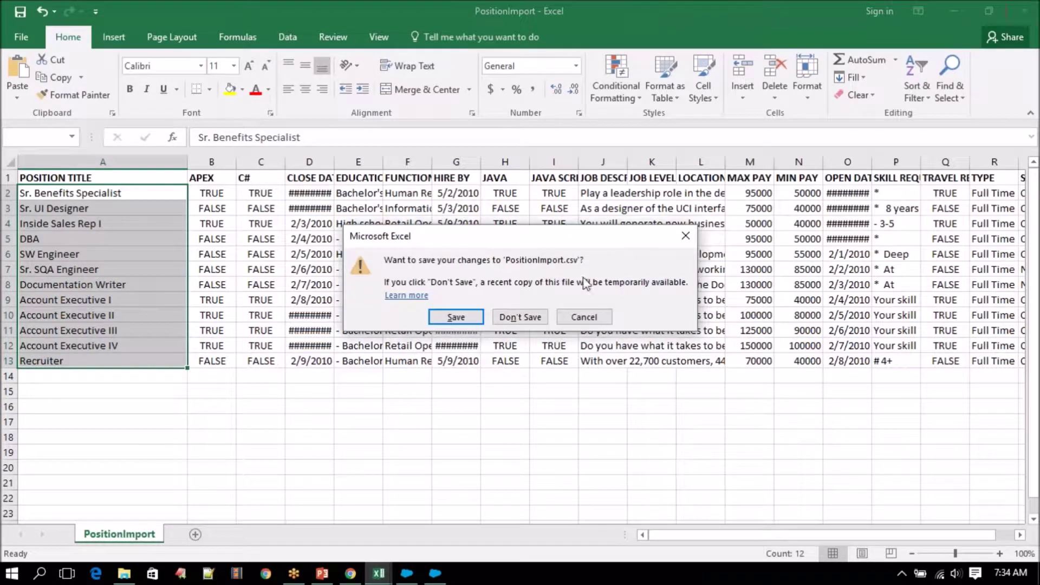
click(521, 315)
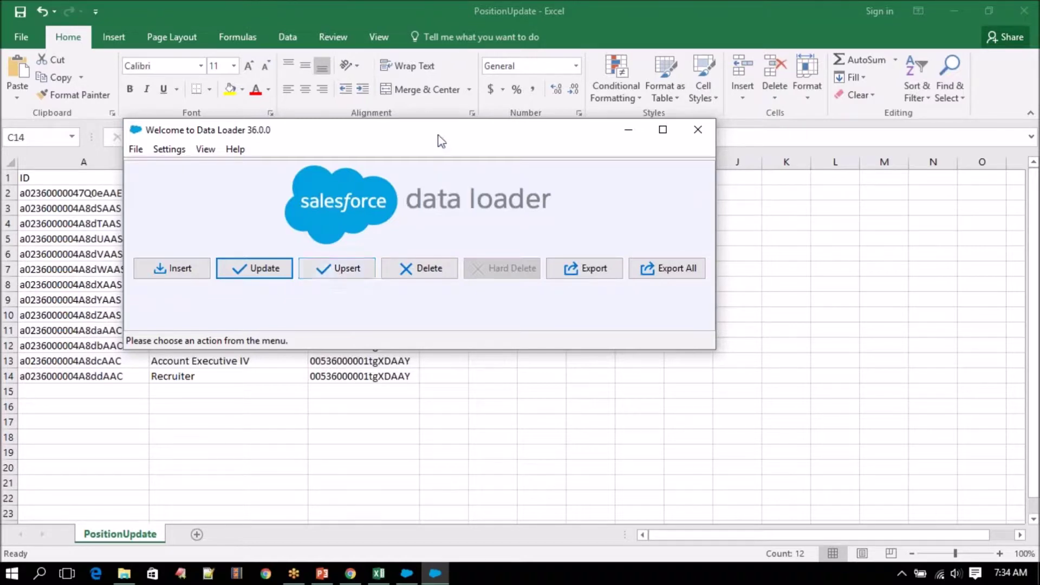
- Move the Data Loader window clear of the PositionUpdate ID column and bring it up over the Account Executive II record in Chrome
drag(438, 136, 628, 172)
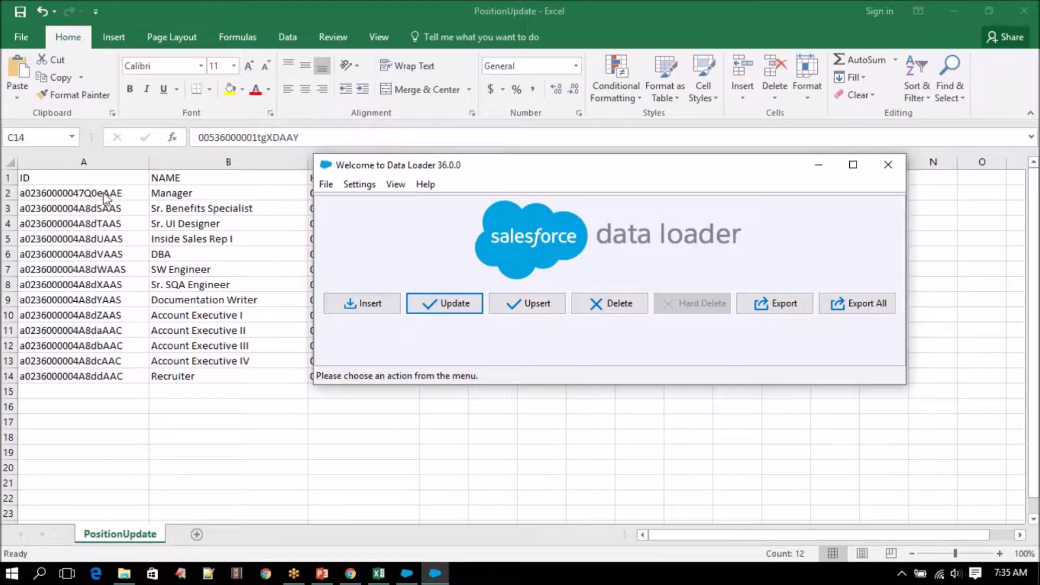
drag(440, 164, 456, 234)
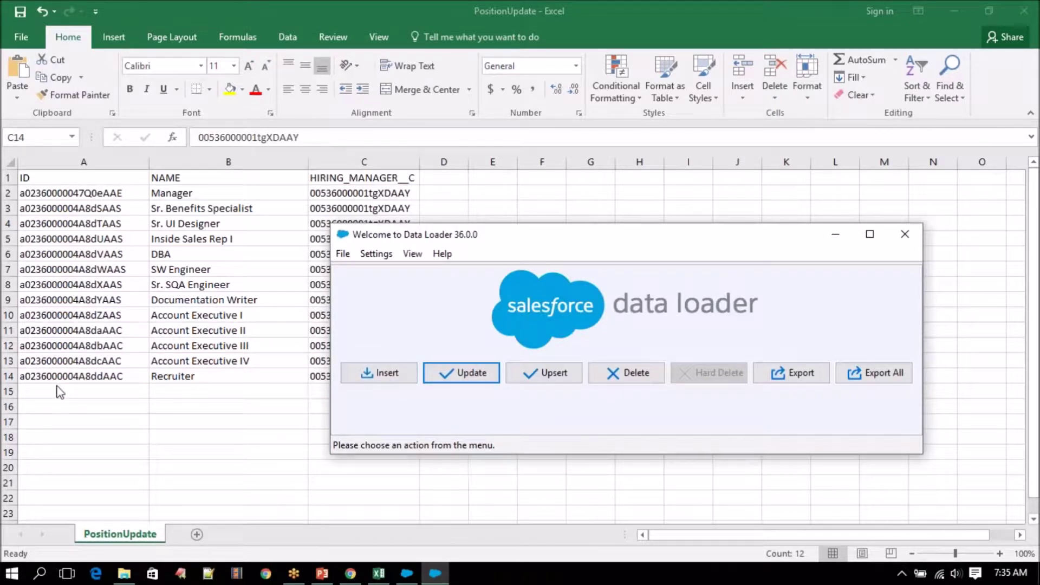
mouse_move(350, 573)
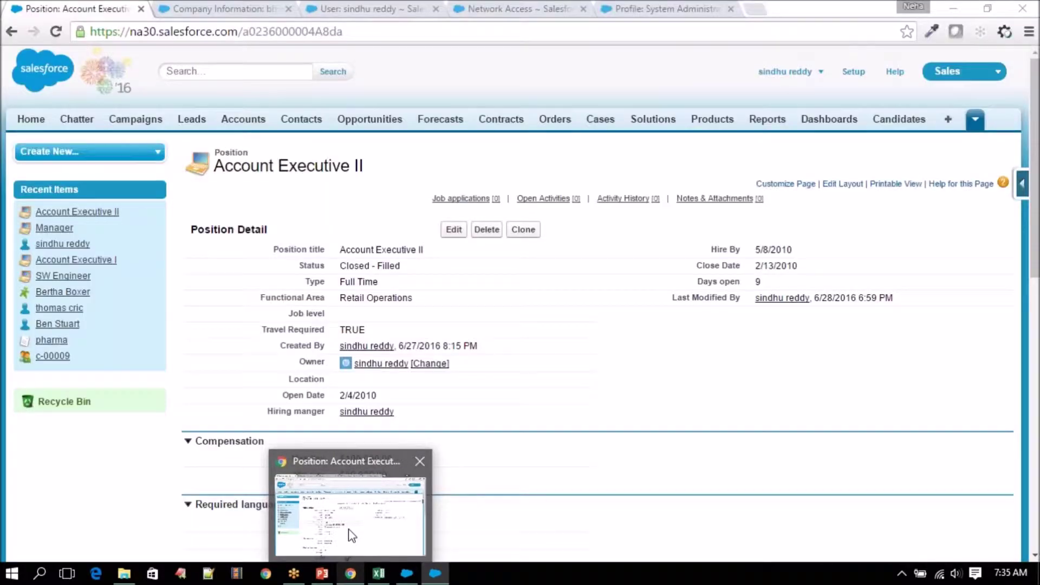
click(352, 535)
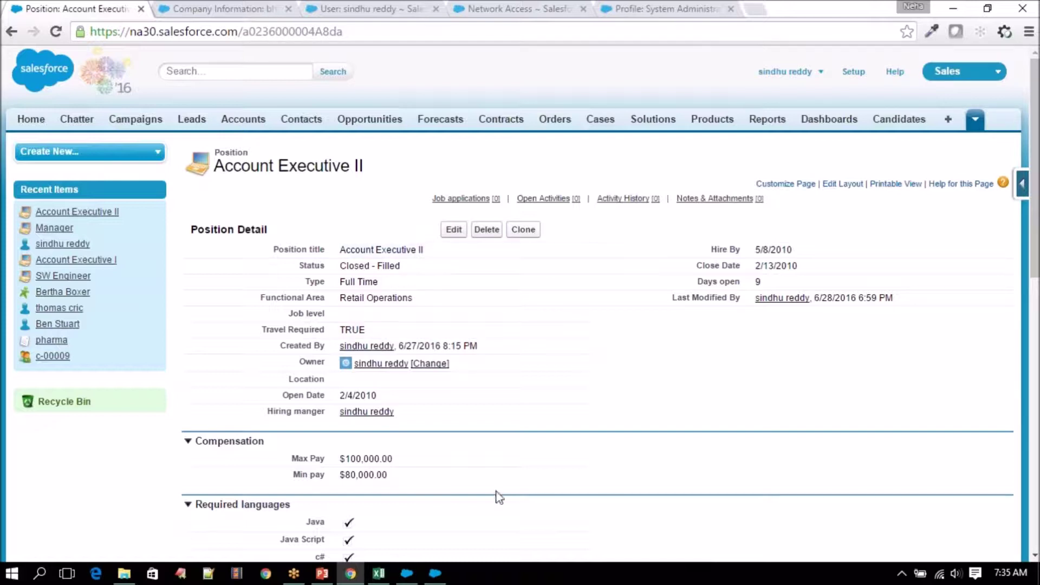
click(435, 573)
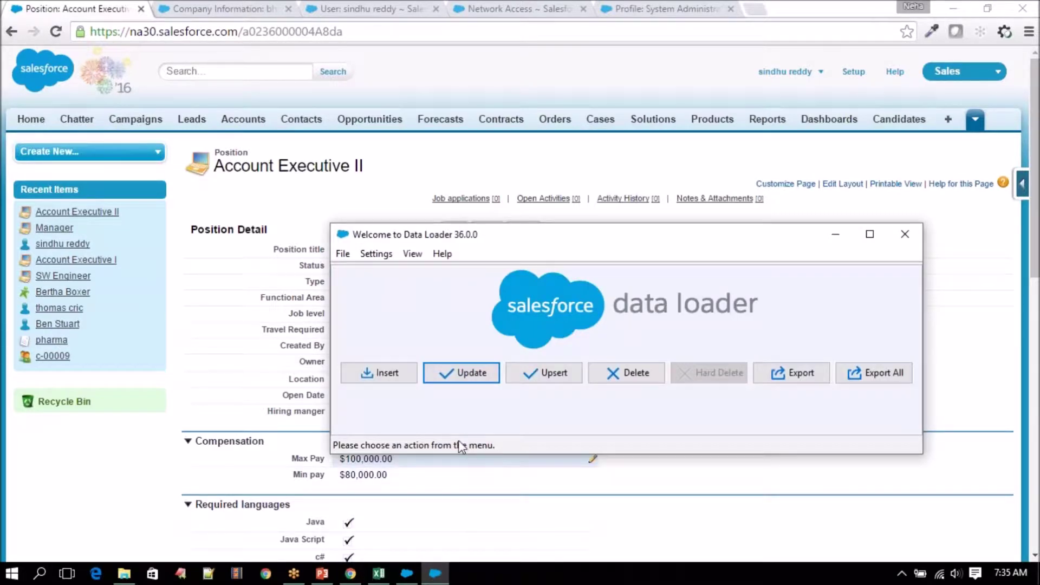
- Highlight the record ID at the end of the Account Executive II page's URL in Chrome
click(245, 31)
double_click(307, 33)
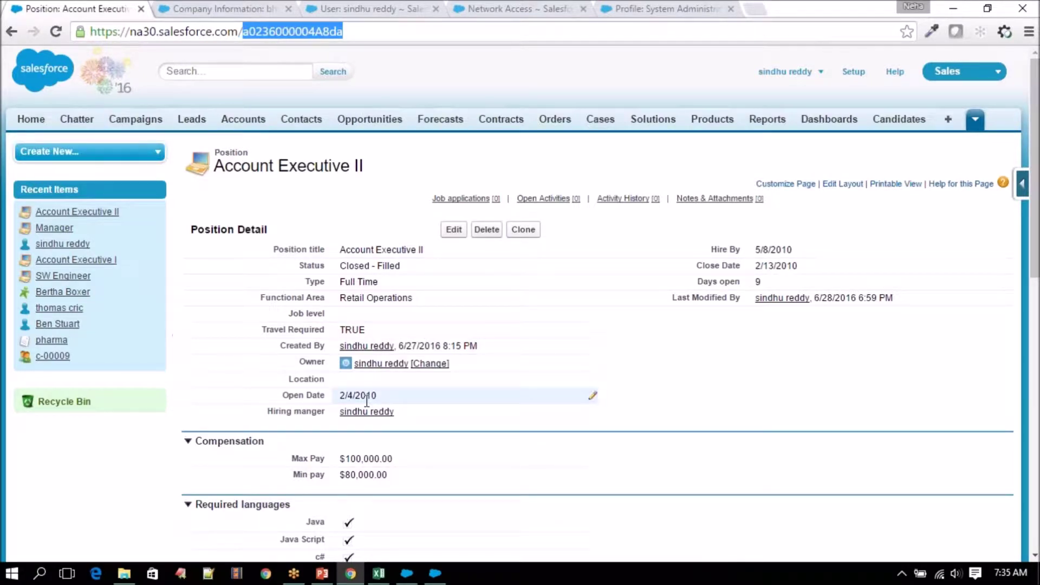
click(270, 32)
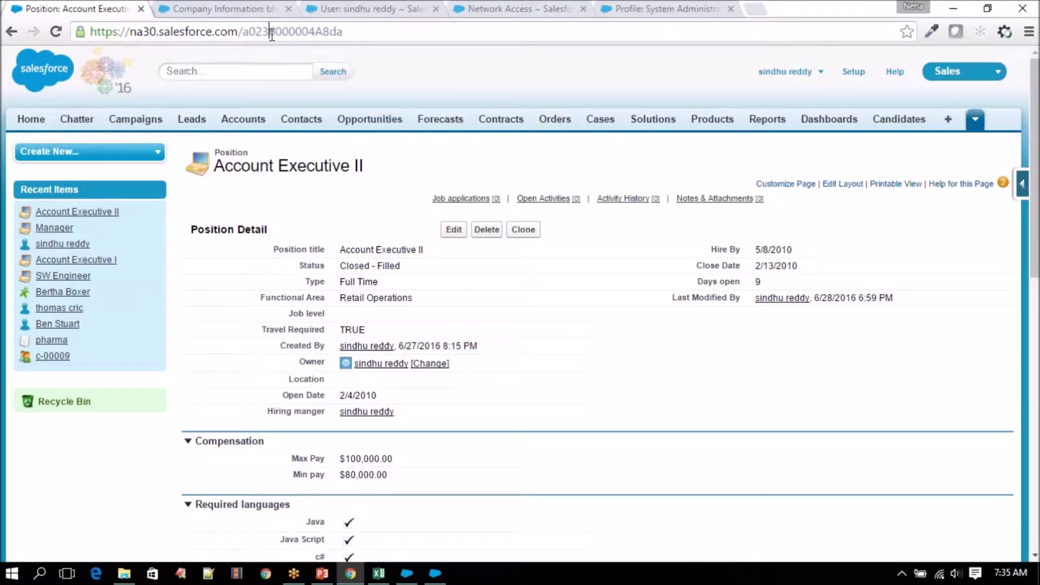
click(436, 573)
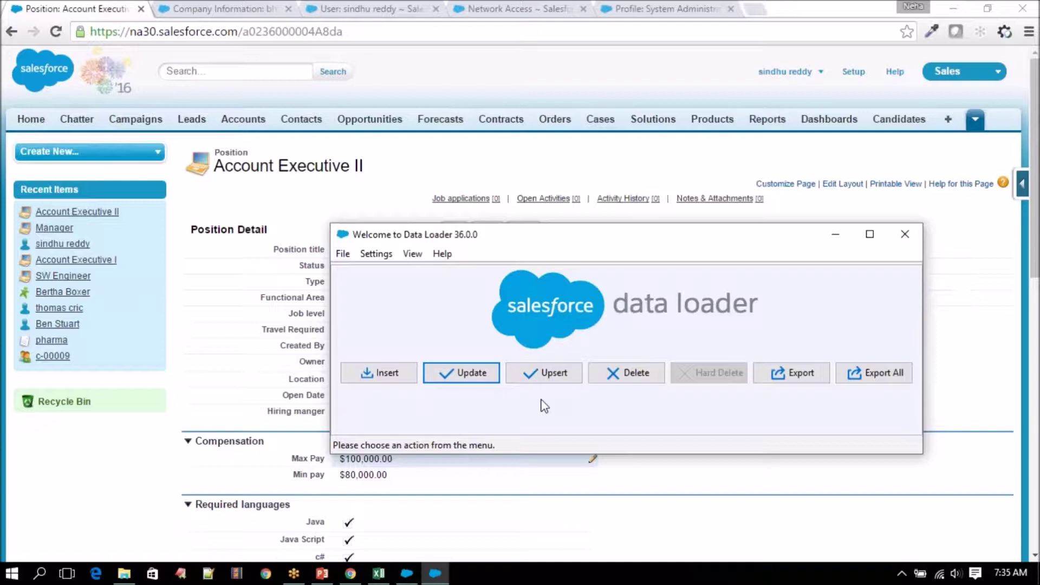
click(246, 31)
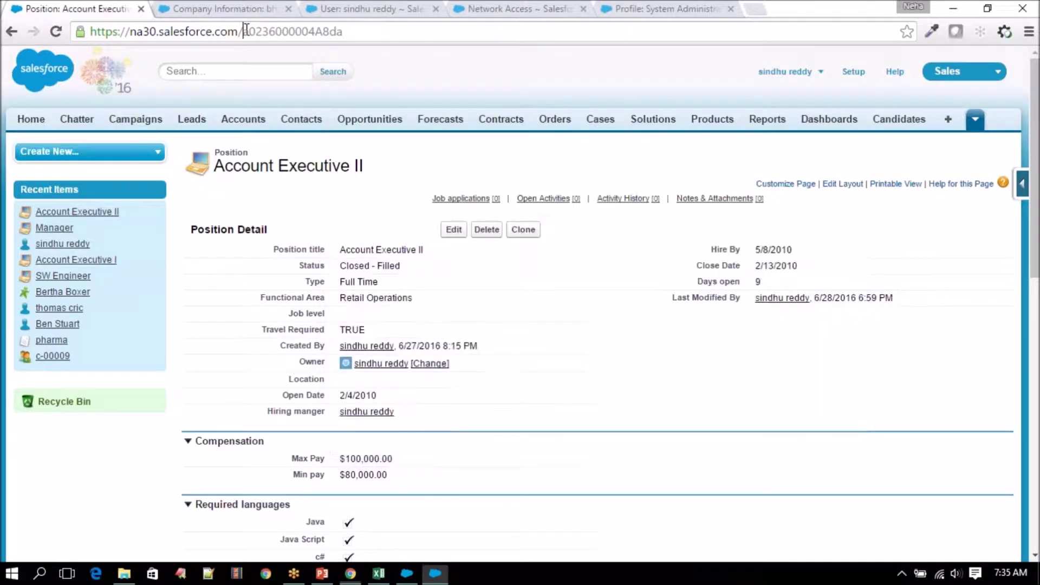
drag(243, 31, 358, 33)
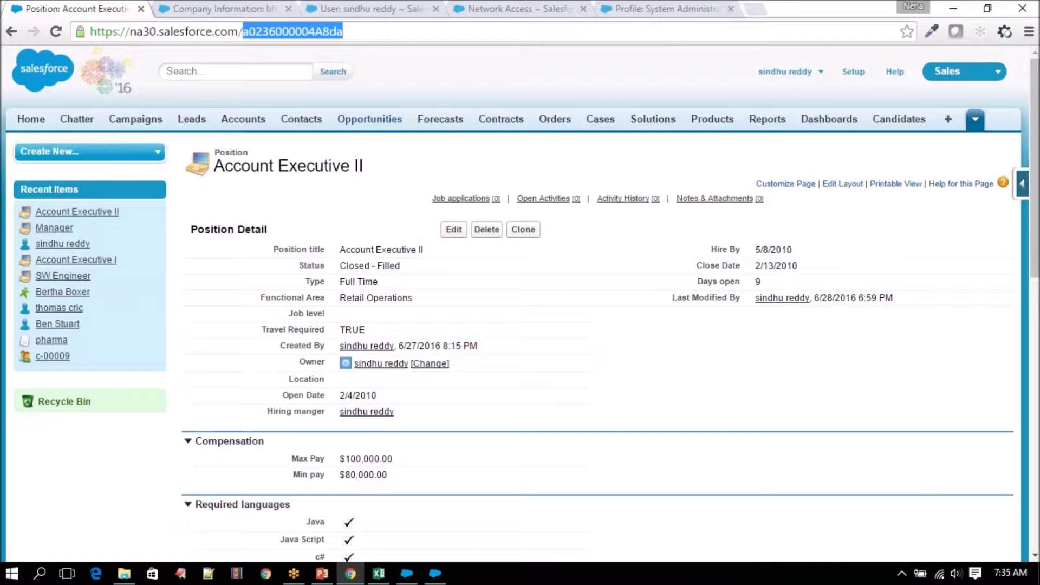
- Compare the record ID in the Account Executive II URL with the ID column of the PositionUpdate workbook in Excel
click(384, 578)
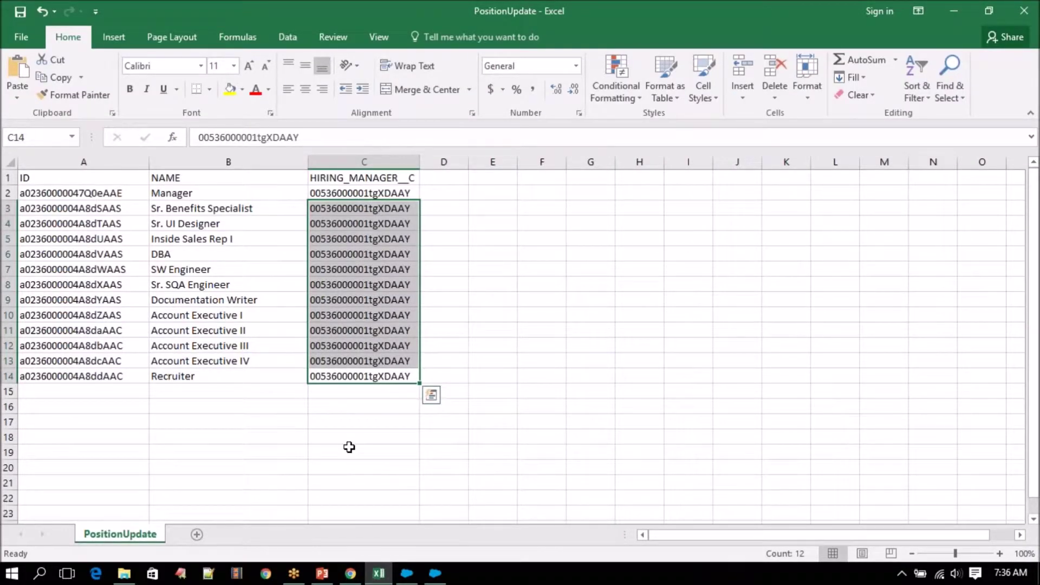
click(387, 579)
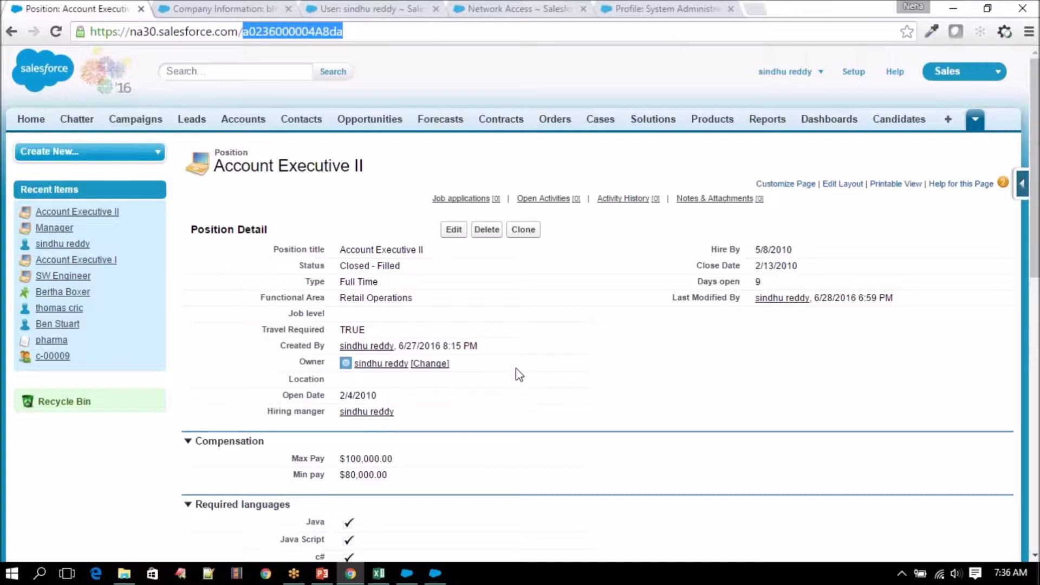
double_click(288, 32)
click(386, 579)
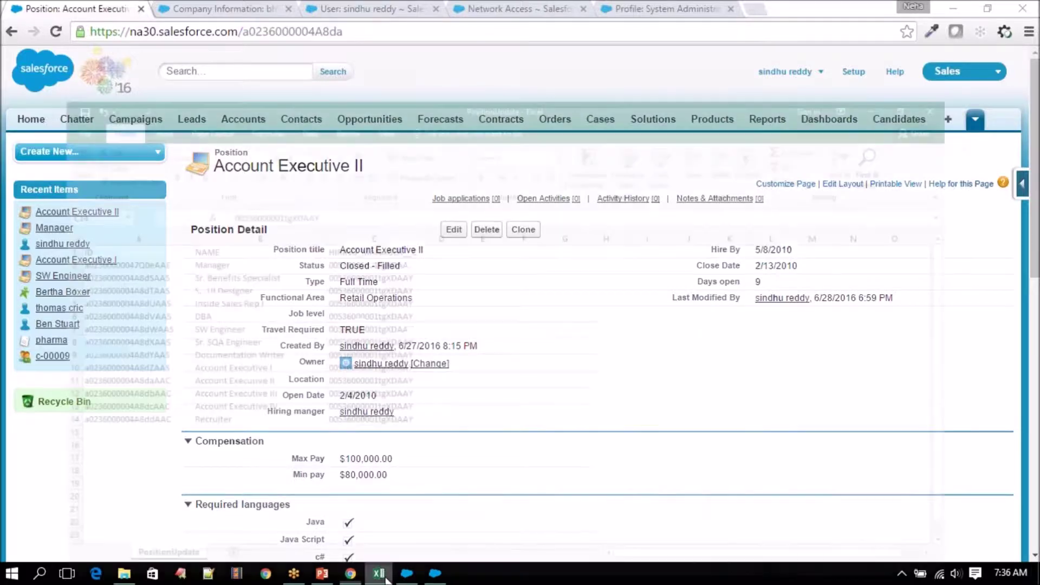
click(364, 285)
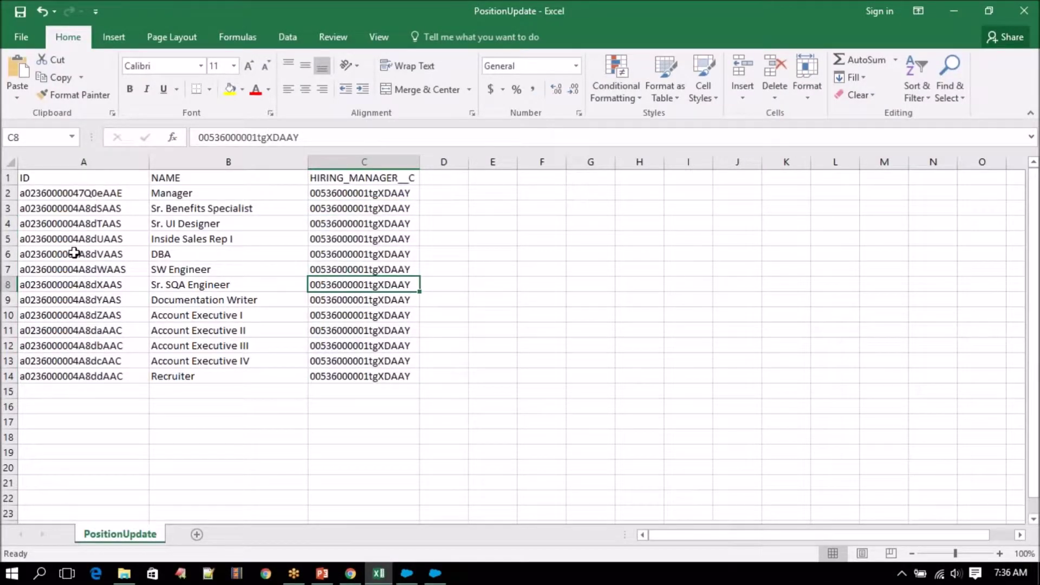
- Delete the Manager row from the PositionUpdate sheet
click(1016, 19)
click(8, 193)
right_click(8, 193)
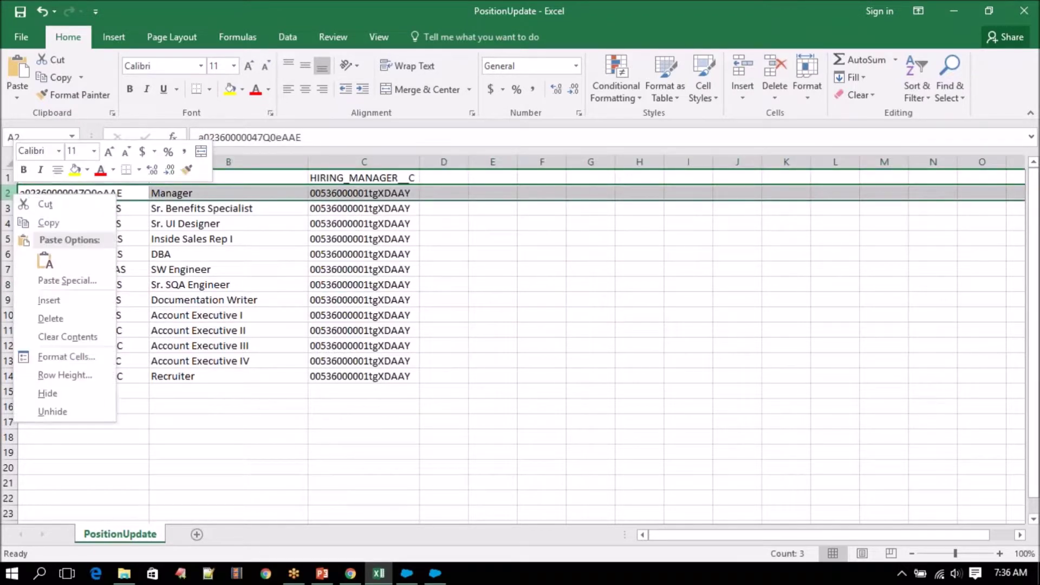
click(50, 319)
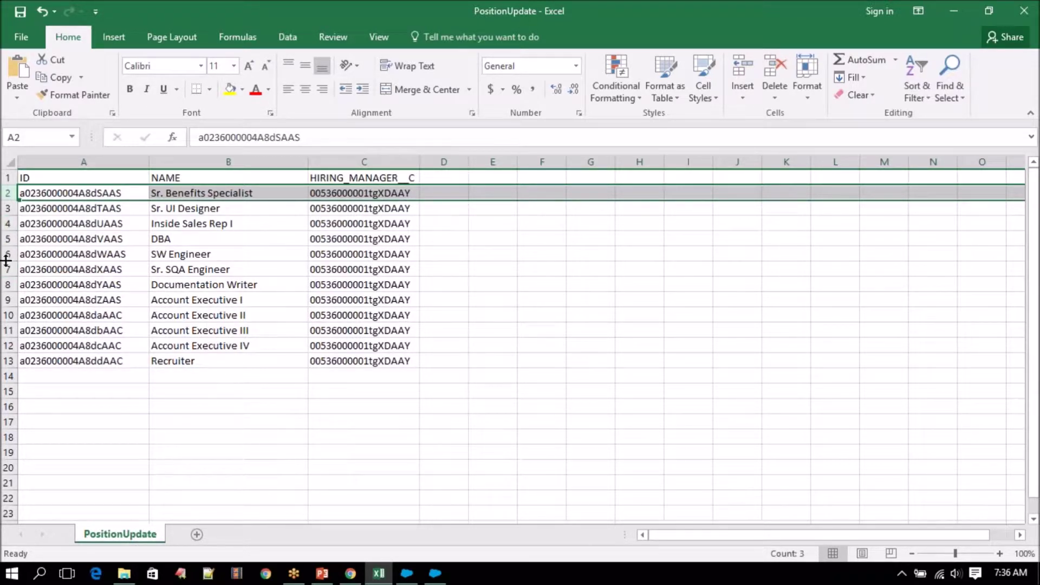
- Delete rows 6 to 13 of the PositionUpdate sheet, from SW Engineer through Recruiter
drag(10, 253, 5, 361)
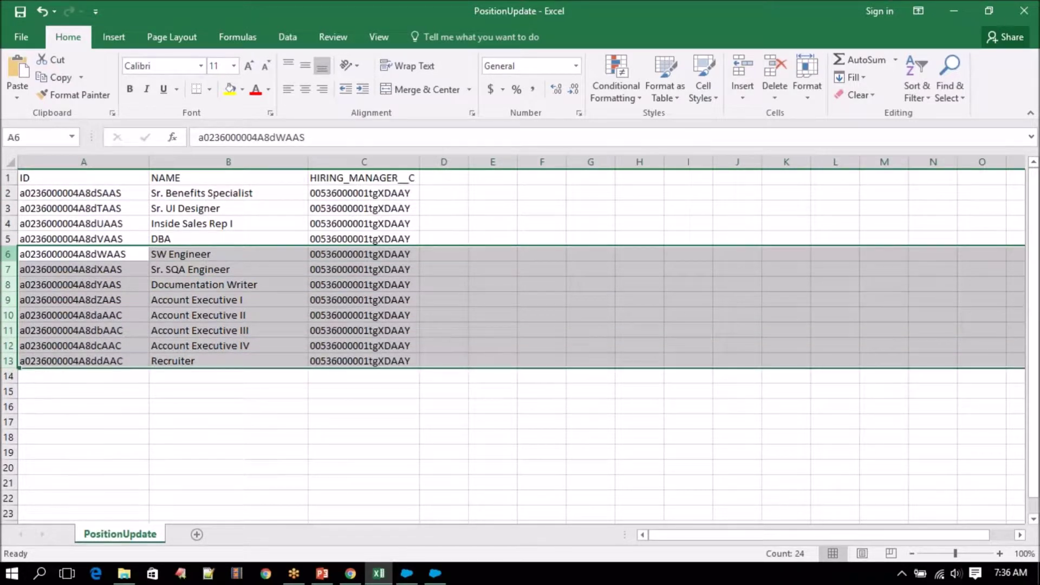
right_click(6, 322)
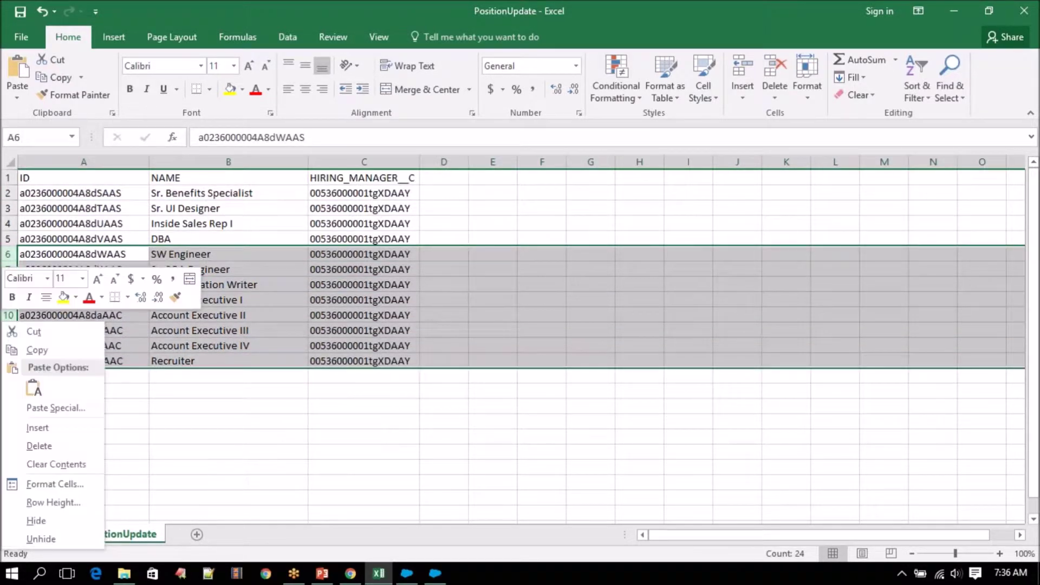
click(39, 446)
click(157, 288)
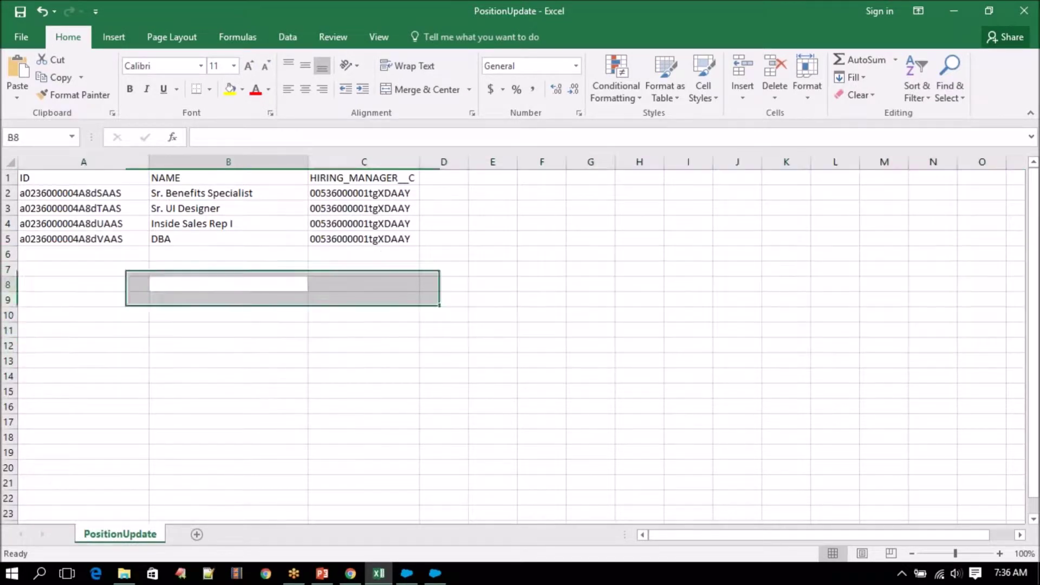
click(52, 253)
- Delete the HIRING_MANAGER__C column from the PositionUpdate sheet
drag(83, 188, 378, 236)
click(350, 173)
drag(351, 194, 352, 239)
click(364, 162)
right_click(364, 162)
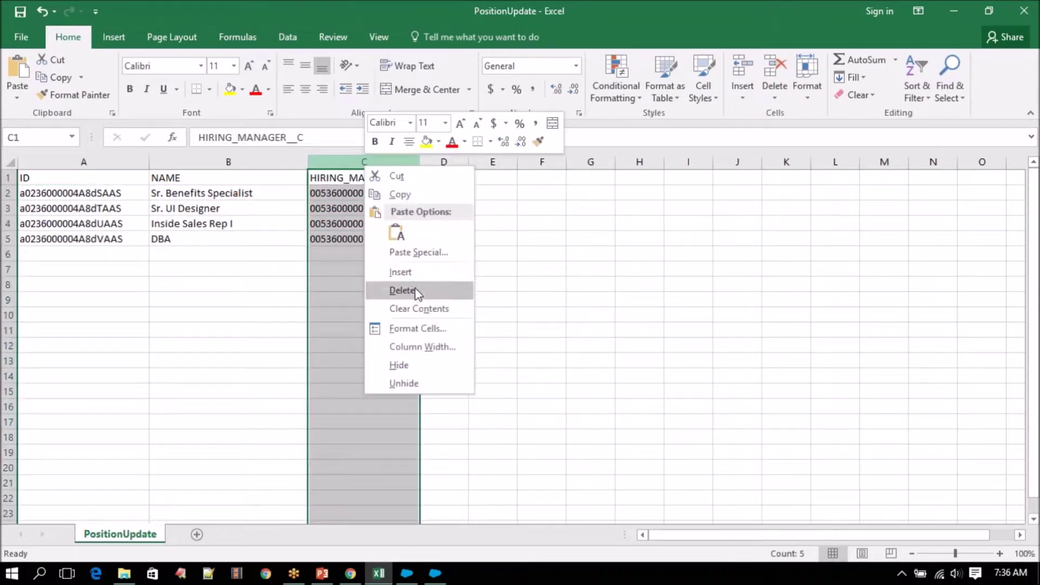
click(386, 287)
- Copy the Sr. Benefits Specialist record ID from the sheet and open that position record by its URL in Chrome
click(67, 193)
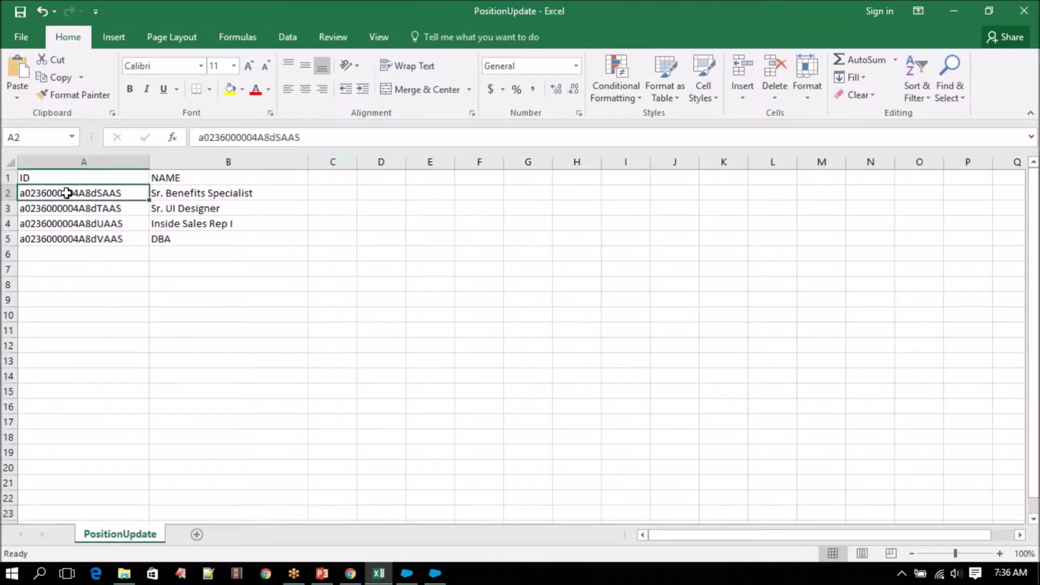
key(ctrl+c)
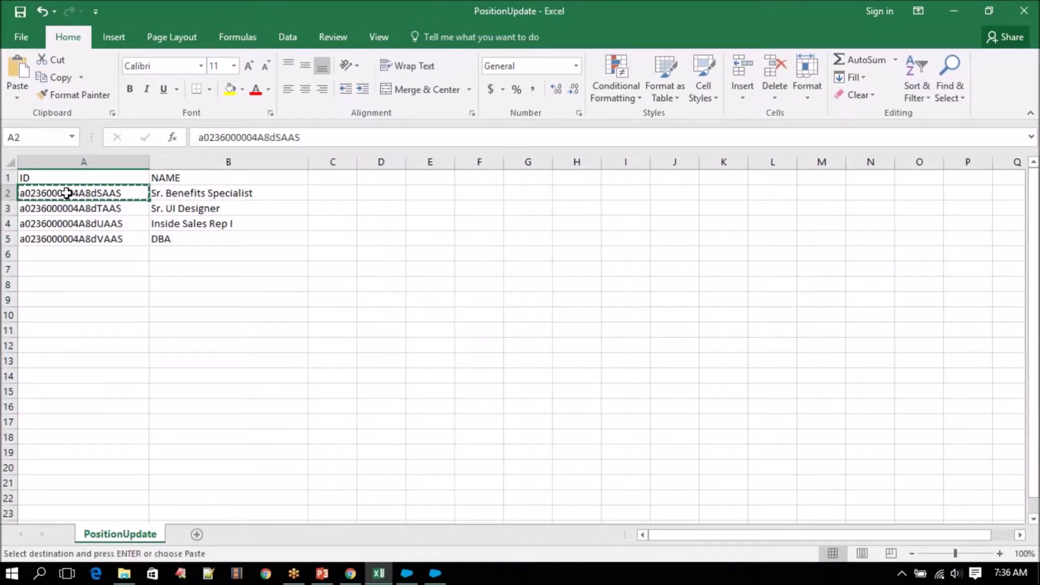
click(350, 573)
key(ctrl+v)
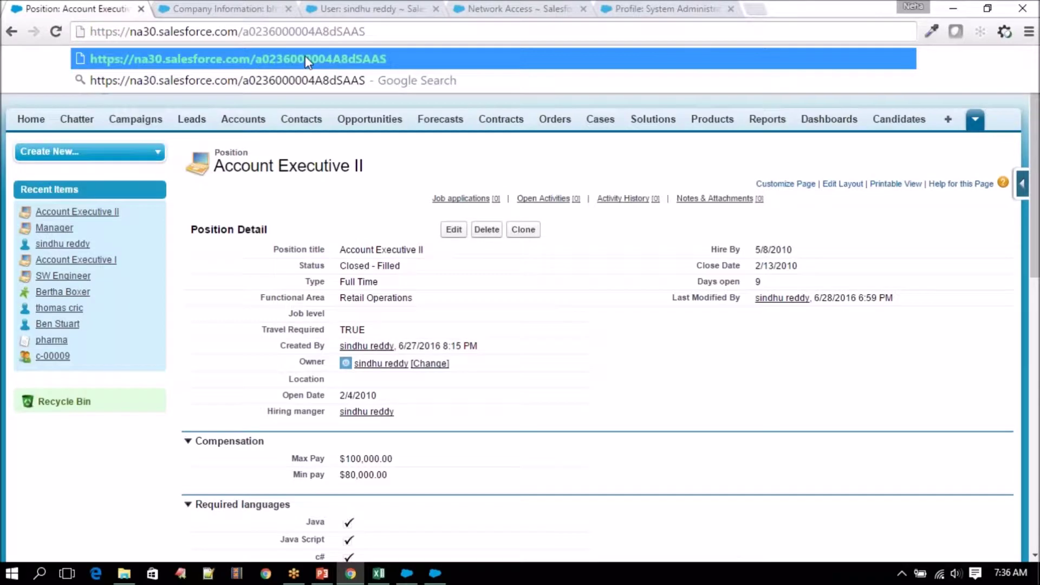
key(Return)
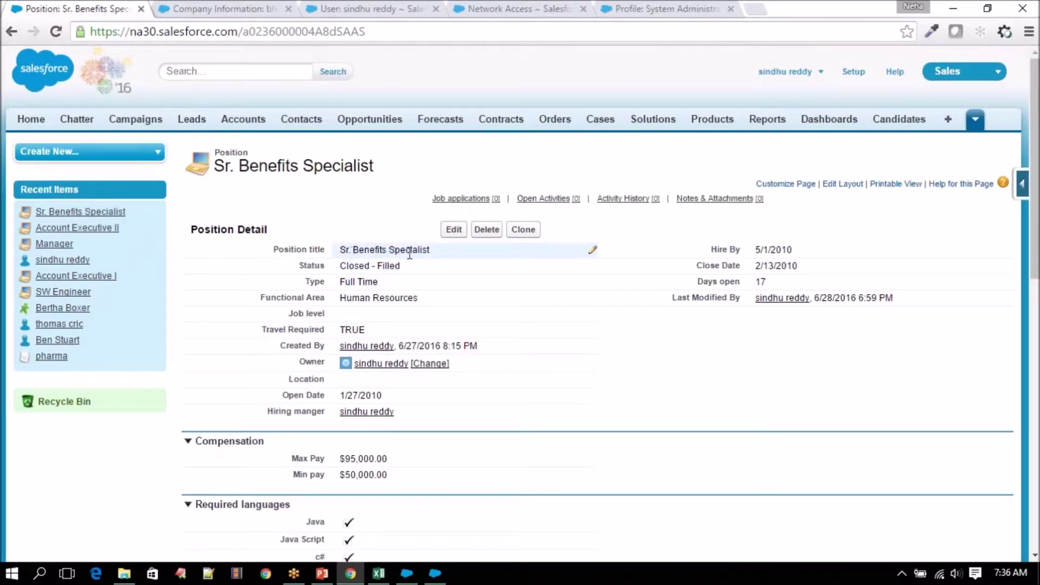
- Examine the Job level choices offered for the Human Resources functional area on the Sr. Benefits Specialist record, and dismiss the dialog without changes
double_click(391, 321)
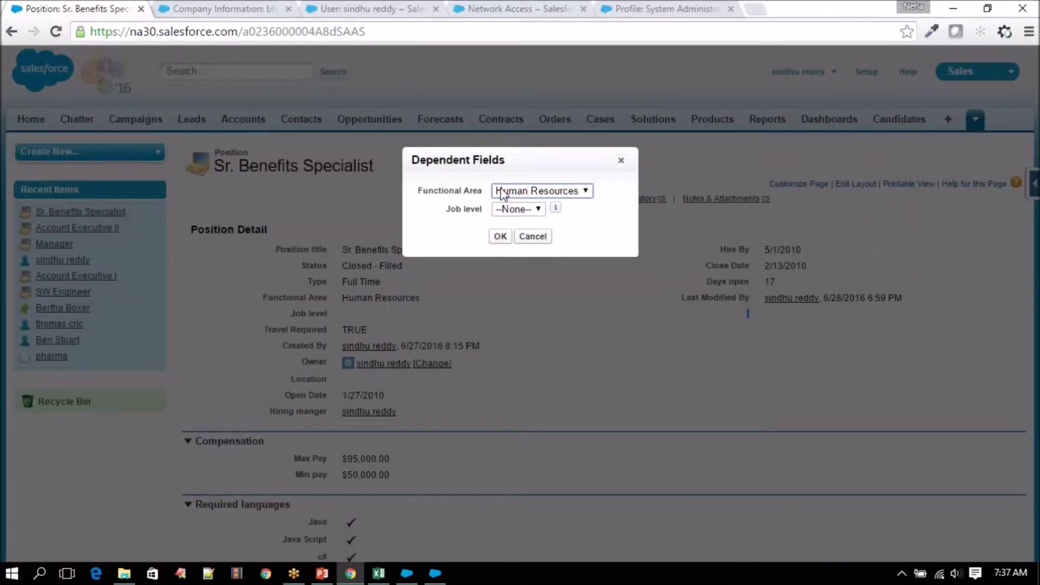
click(515, 210)
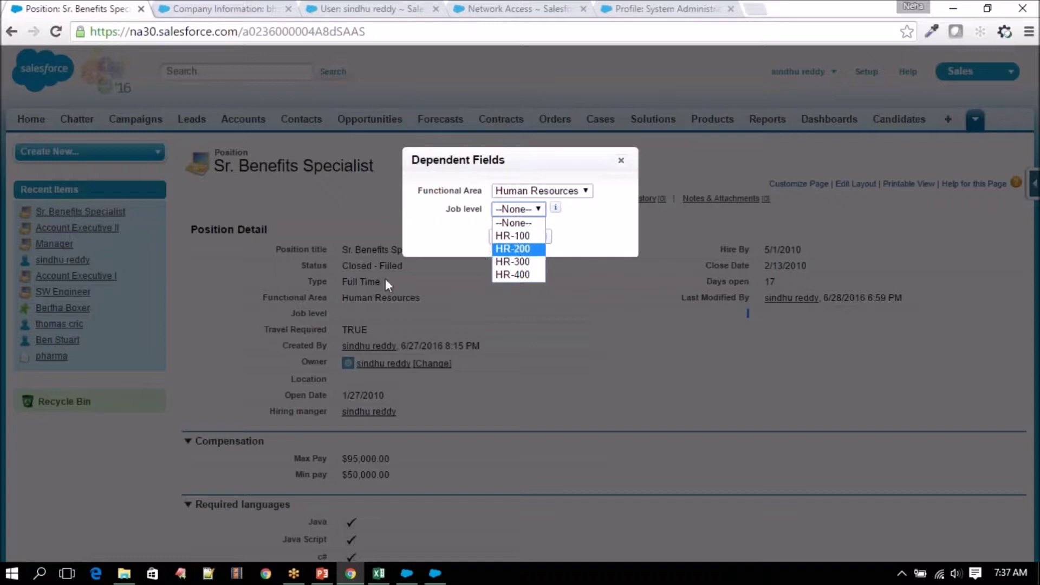
click(621, 160)
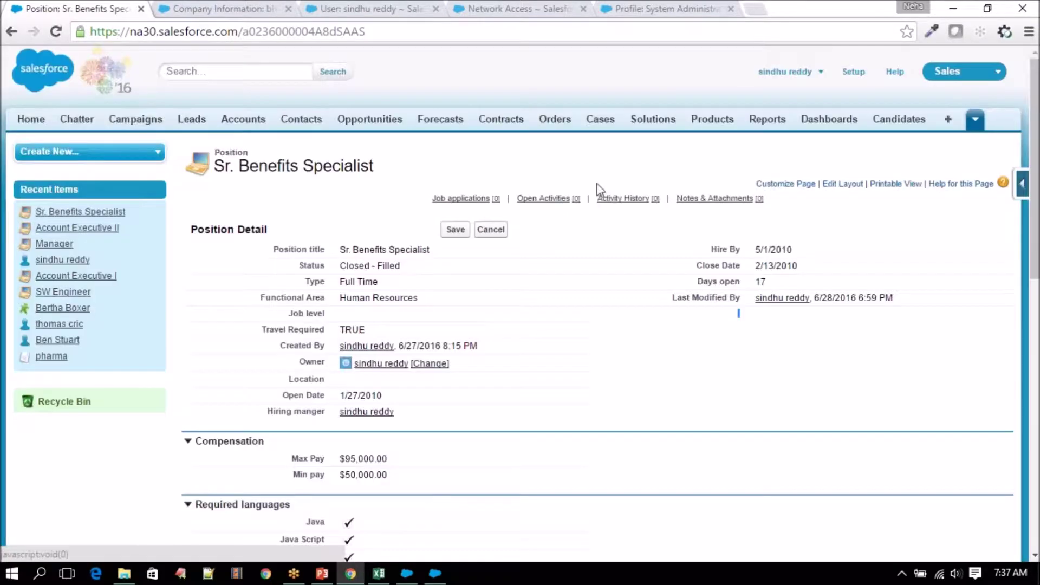
- Open the Position object's custom fields in a separate browser tab and show the Job level field's picklist value set
click(1022, 183)
click(895, 210)
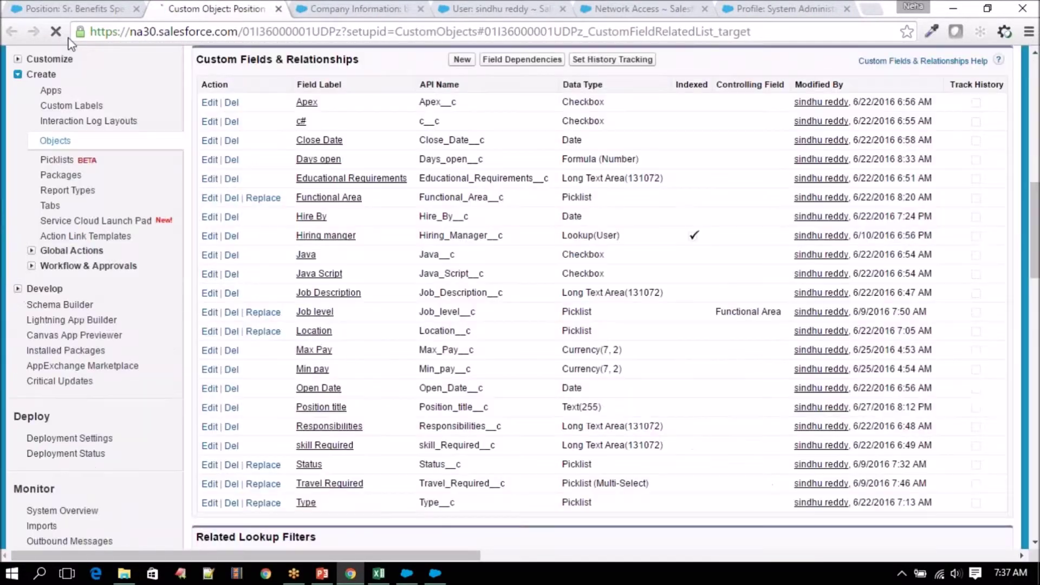
click(97, 9)
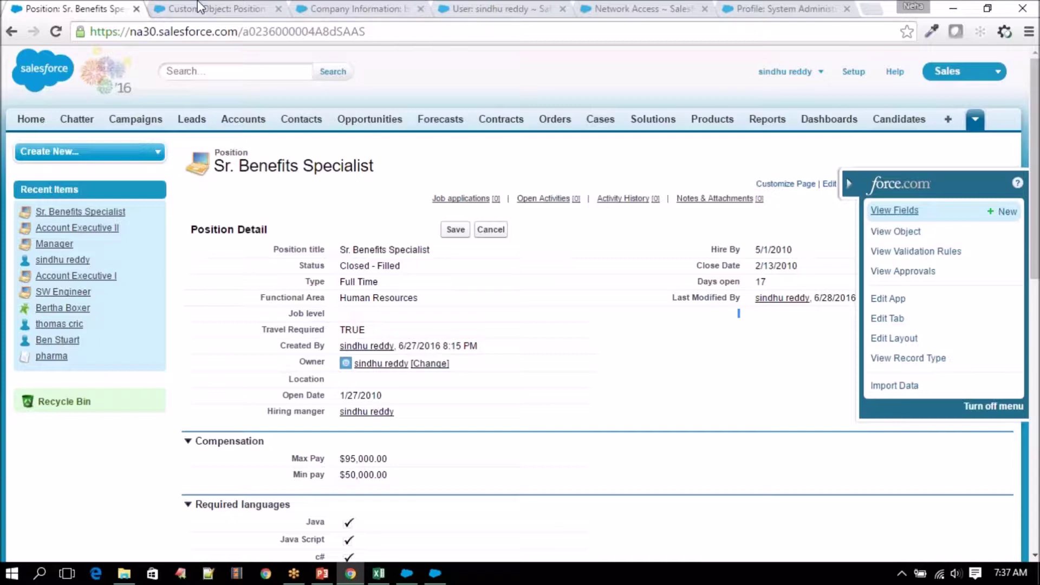
click(233, 9)
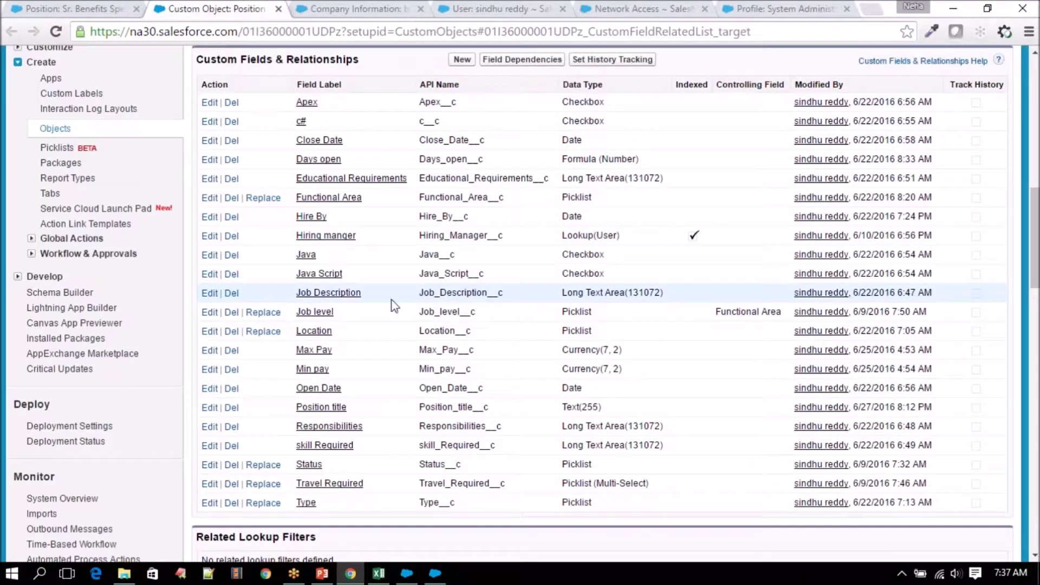
click(317, 313)
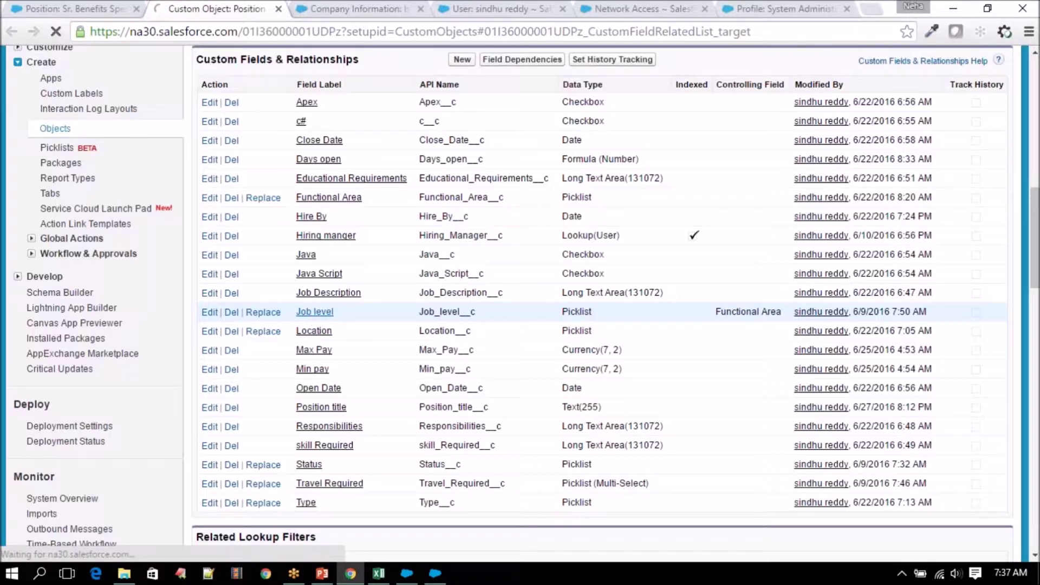
scroll(367, 347, down, 6)
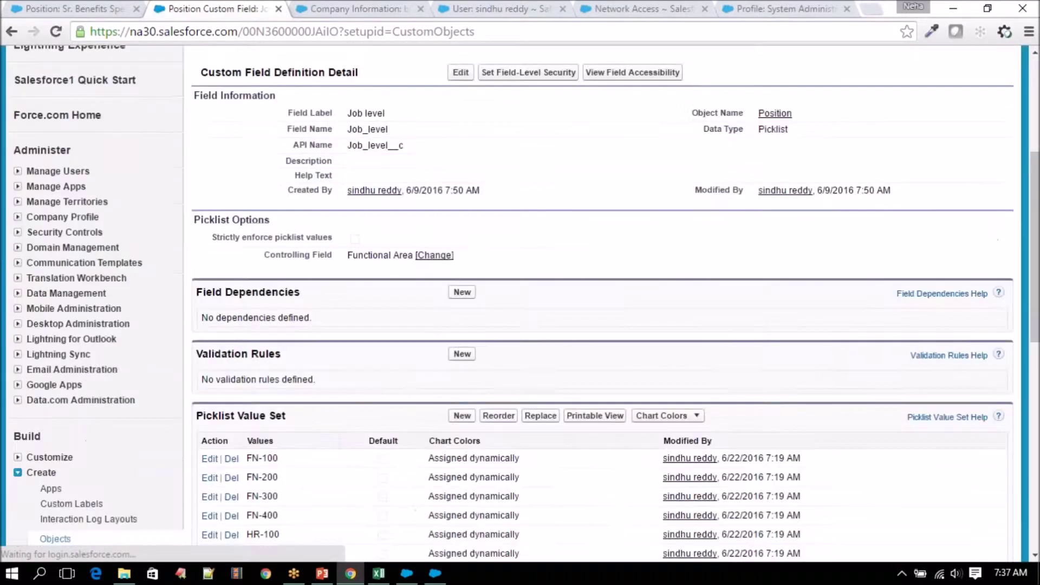
scroll(520, 303, down, 1)
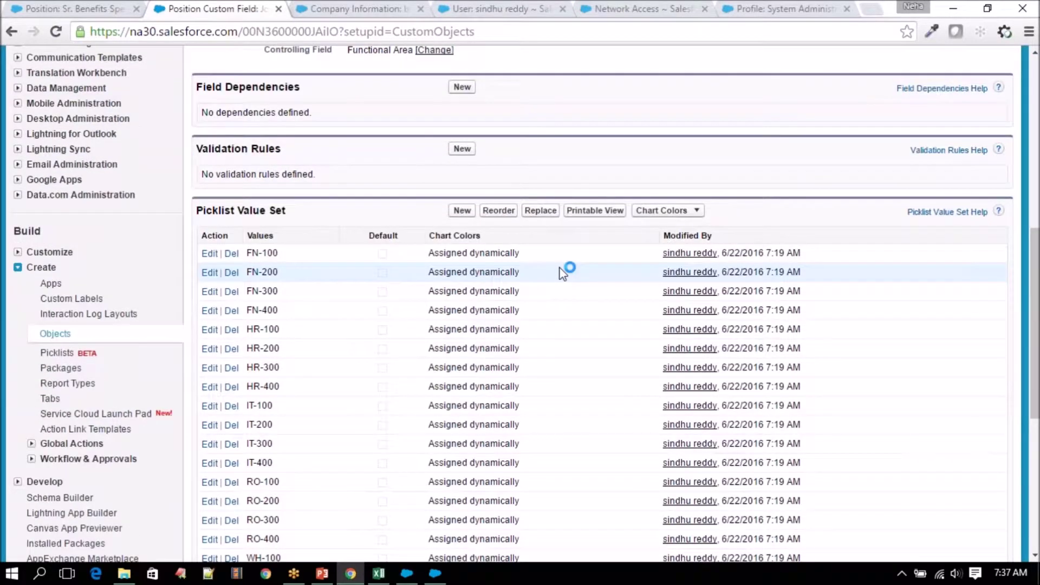
scroll(564, 269, down, 3)
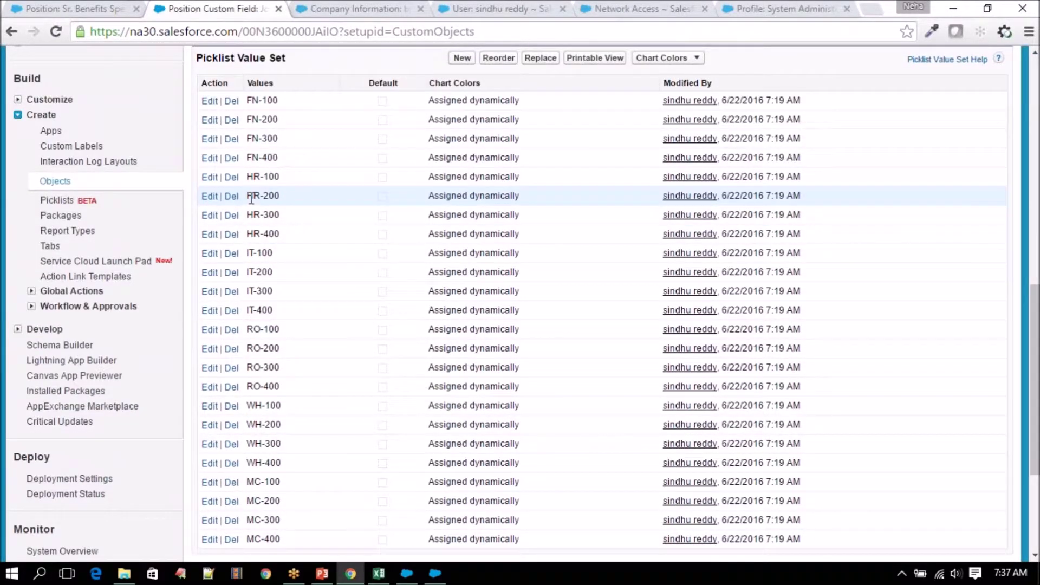
- Copy the HR-200 picklist value into cell C2 of the PositionUpdate workbook in Excel, beside Sr. Benefits Specialist
drag(251, 196, 285, 196)
click(441, 574)
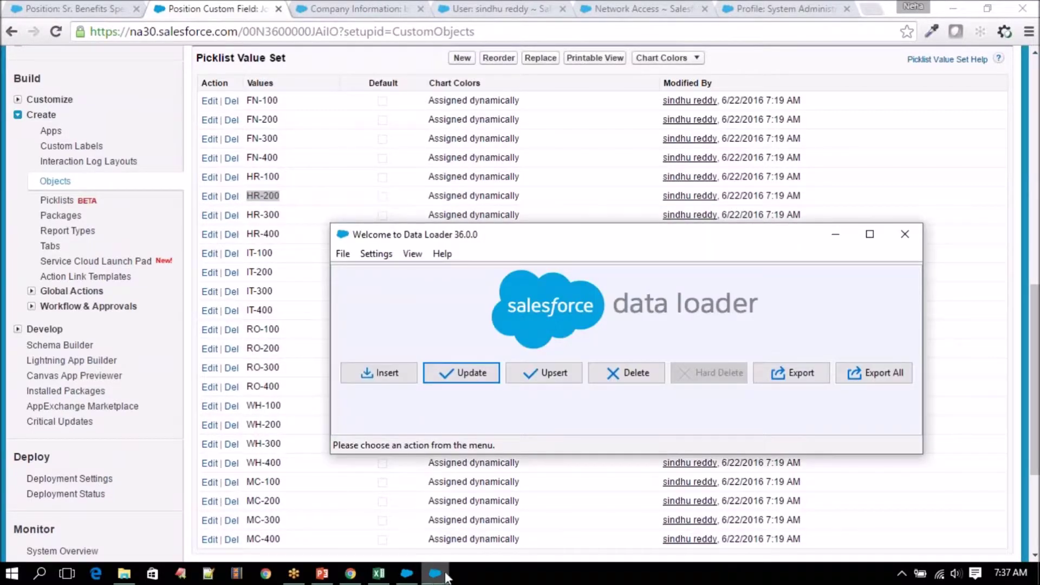
click(378, 574)
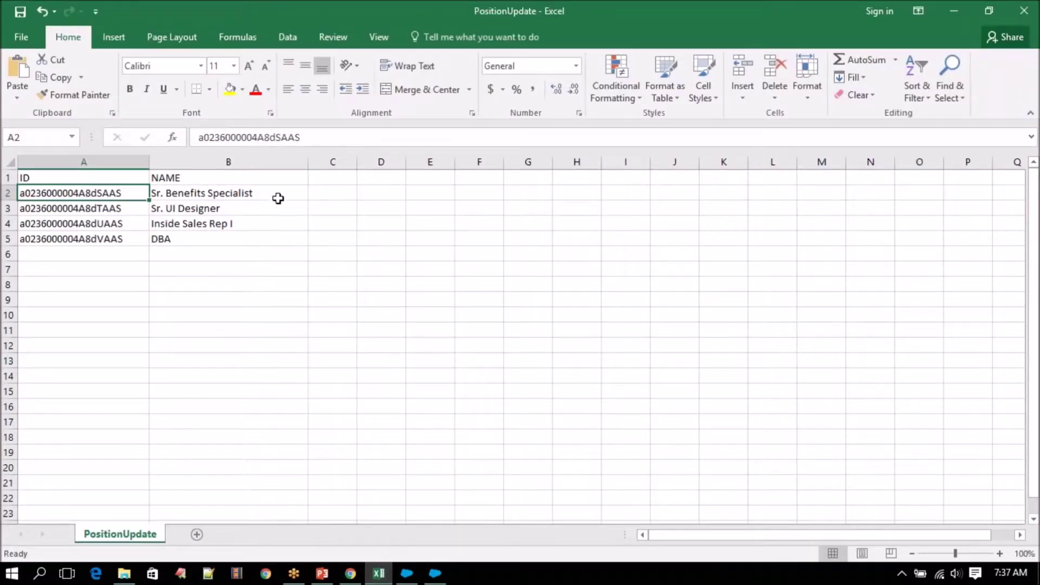
click(339, 193)
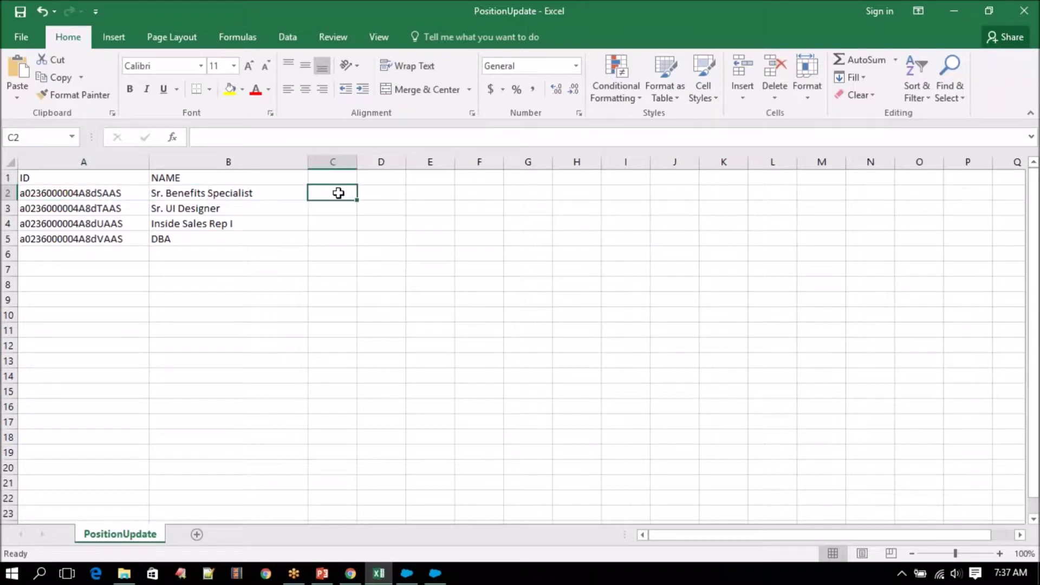
key(ctrl+v)
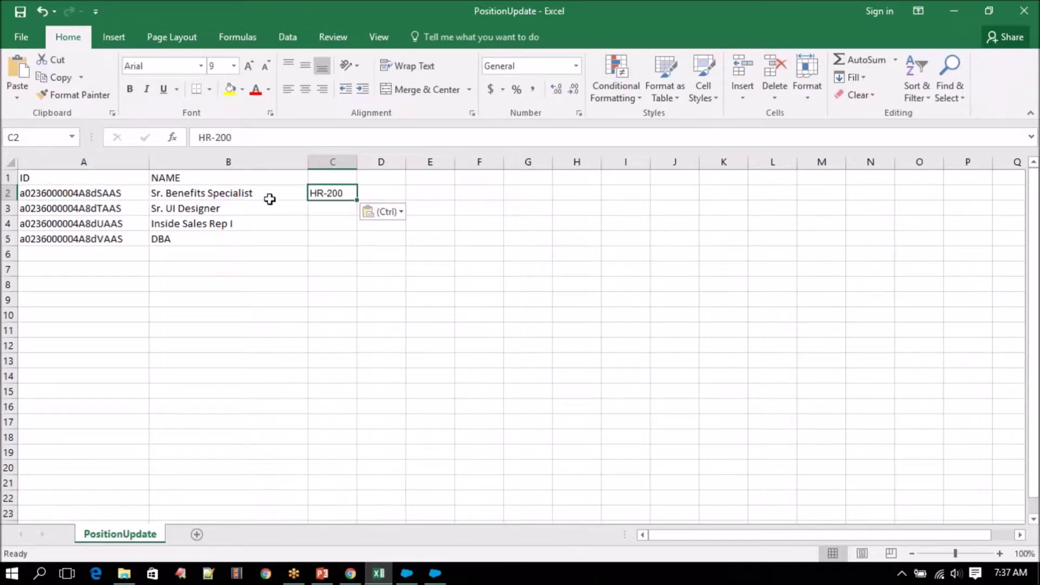
- Copy the Sr. UI Designer record ID from Excel and open that position in Chrome by replacing the record ID in the URL
click(351, 573)
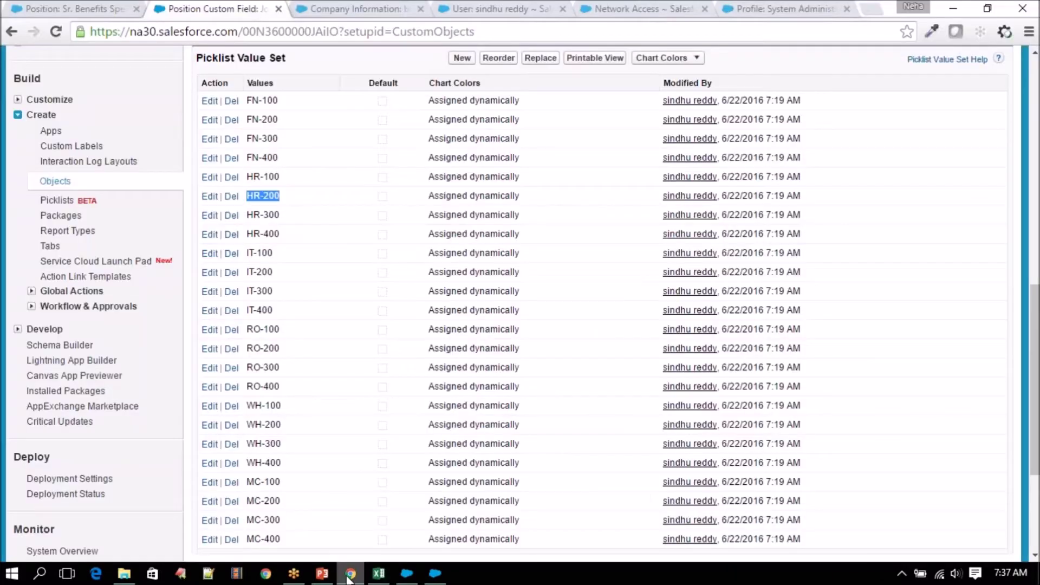
click(76, 8)
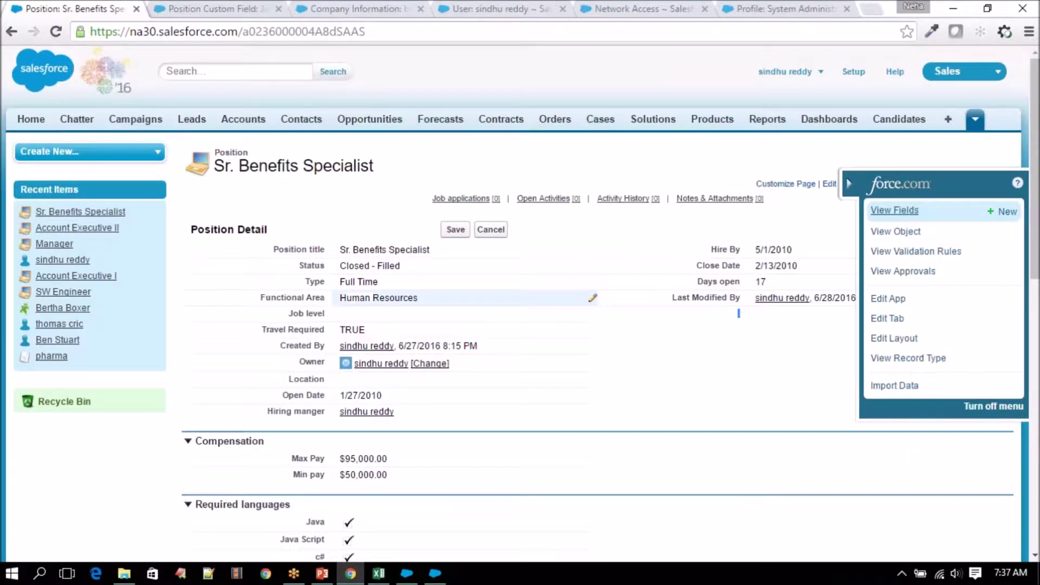
click(379, 574)
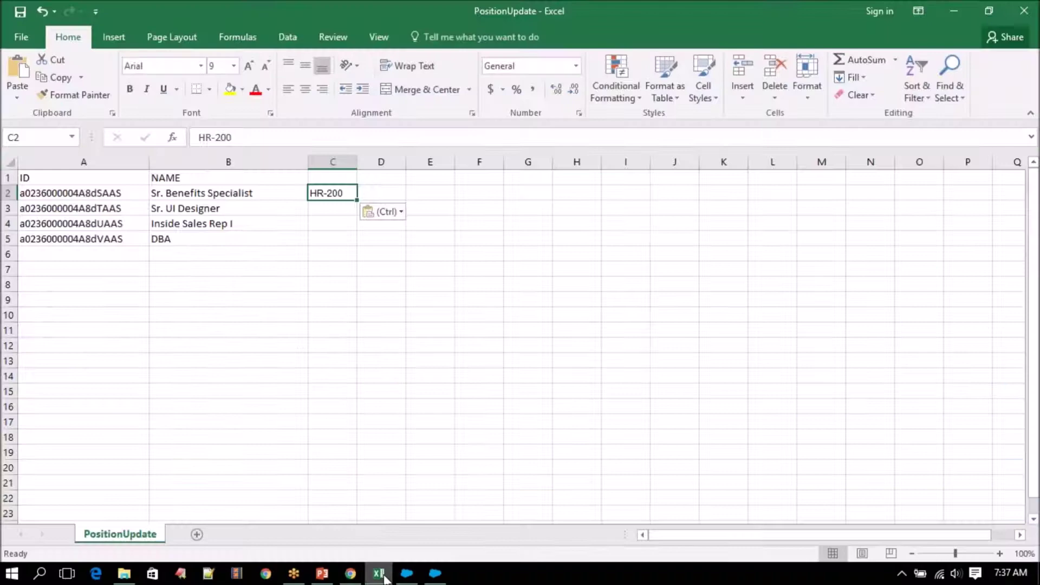
click(76, 209)
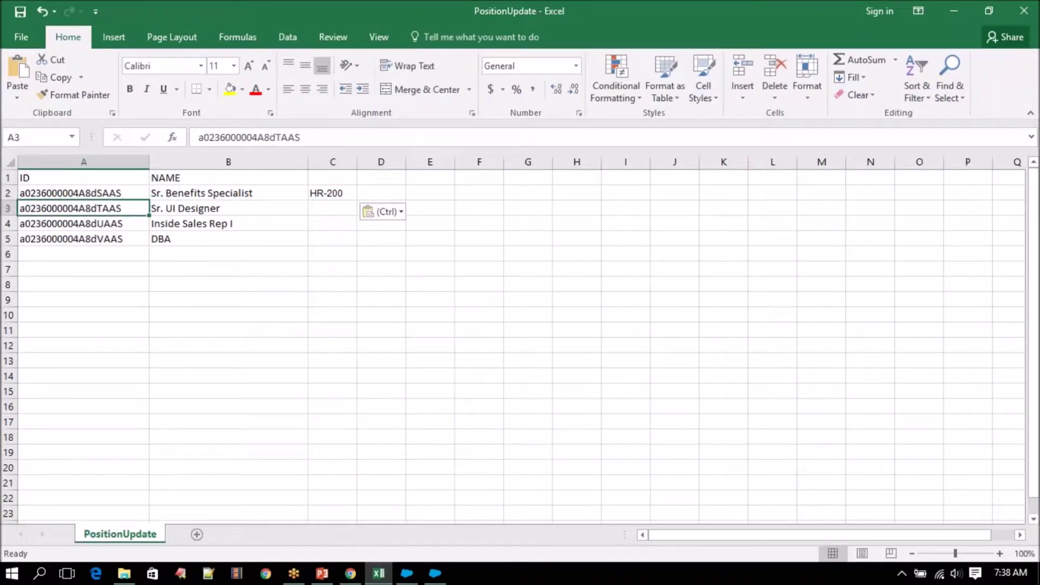
key(ctrl+c)
click(350, 574)
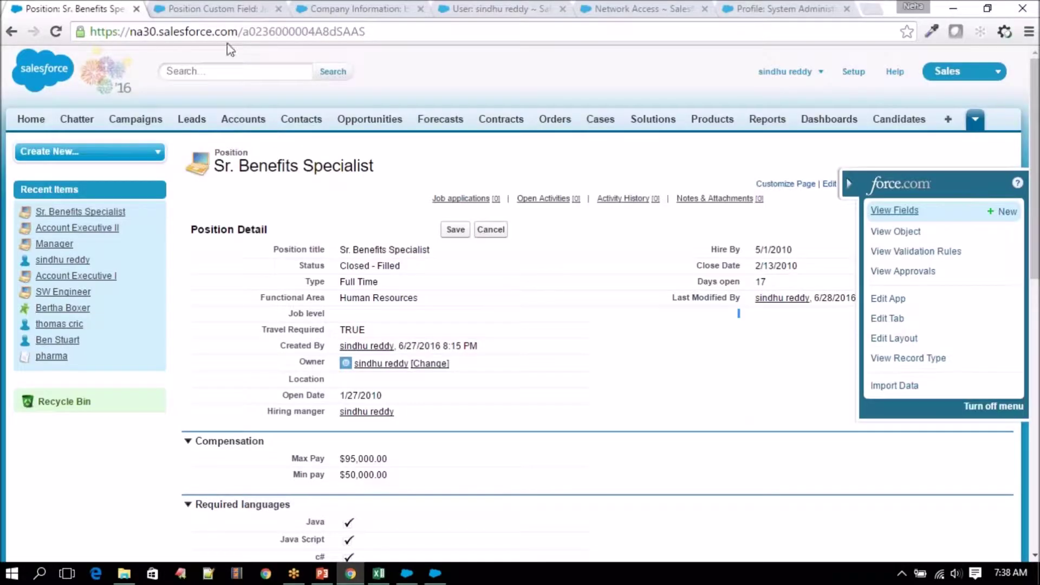
drag(244, 32, 390, 37)
key(ctrl+v)
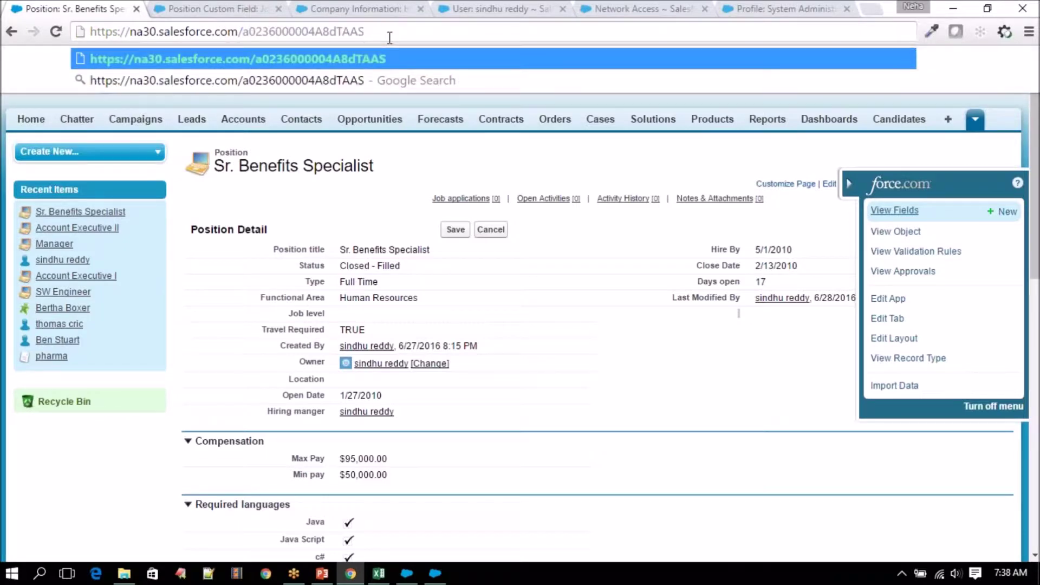
key(Return)
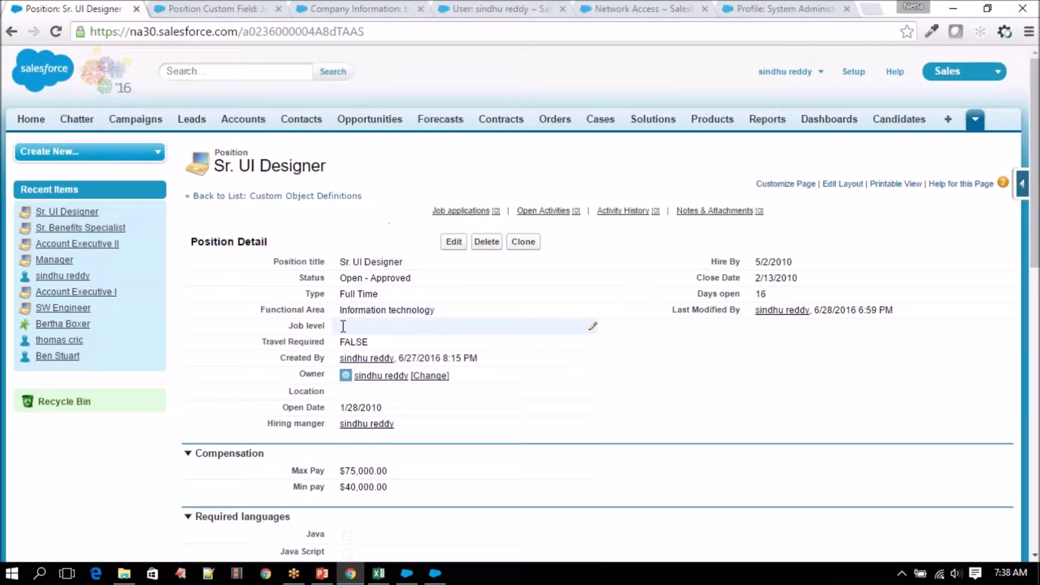
- Copy the IT-200 value from the Job level picklist into cell C3 in Excel, beside Sr. UI Designer
double_click(450, 310)
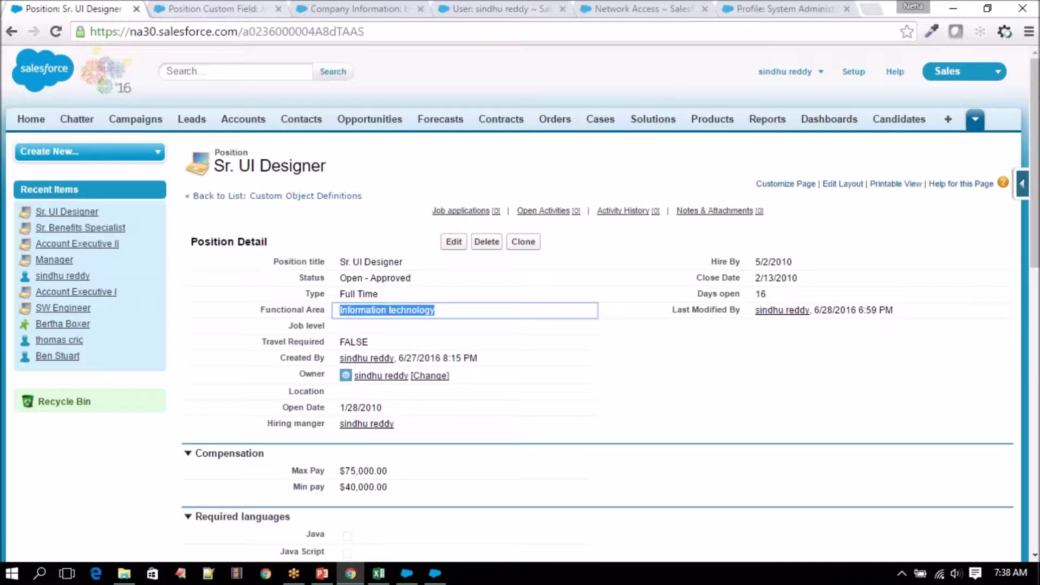
click(216, 7)
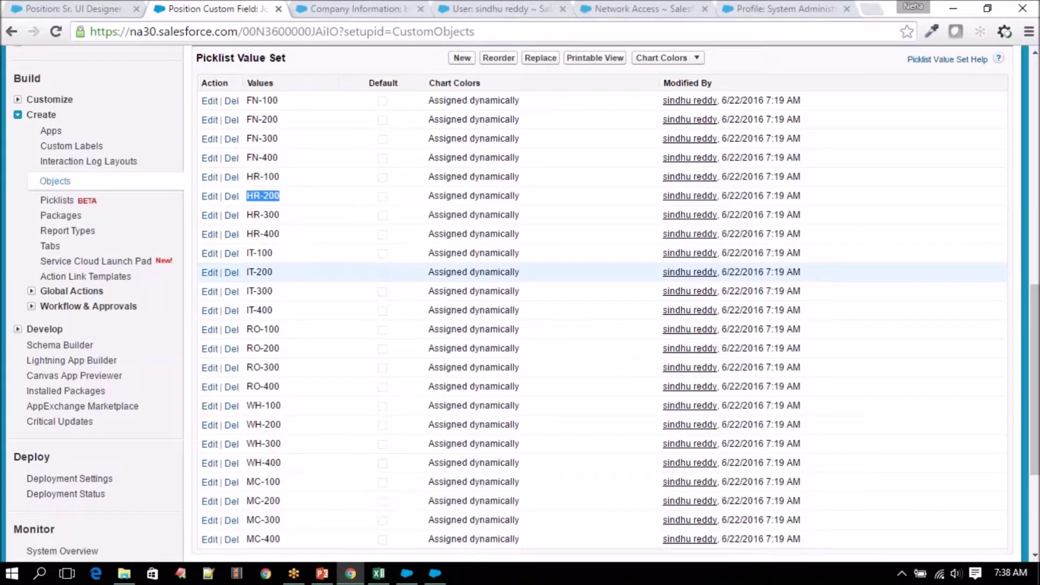
drag(247, 273, 273, 272)
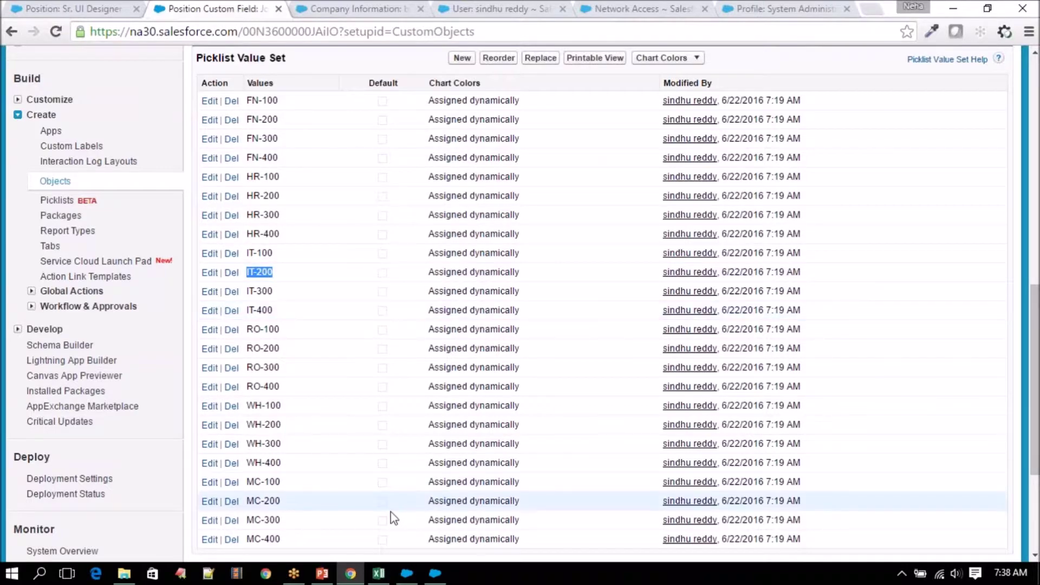
click(378, 573)
click(326, 209)
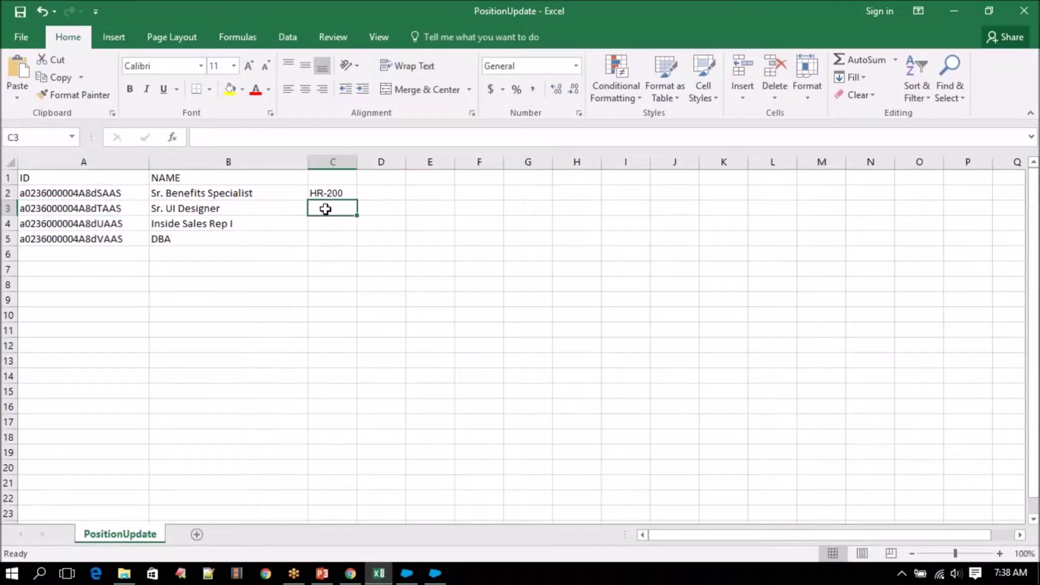
key(ctrl+v)
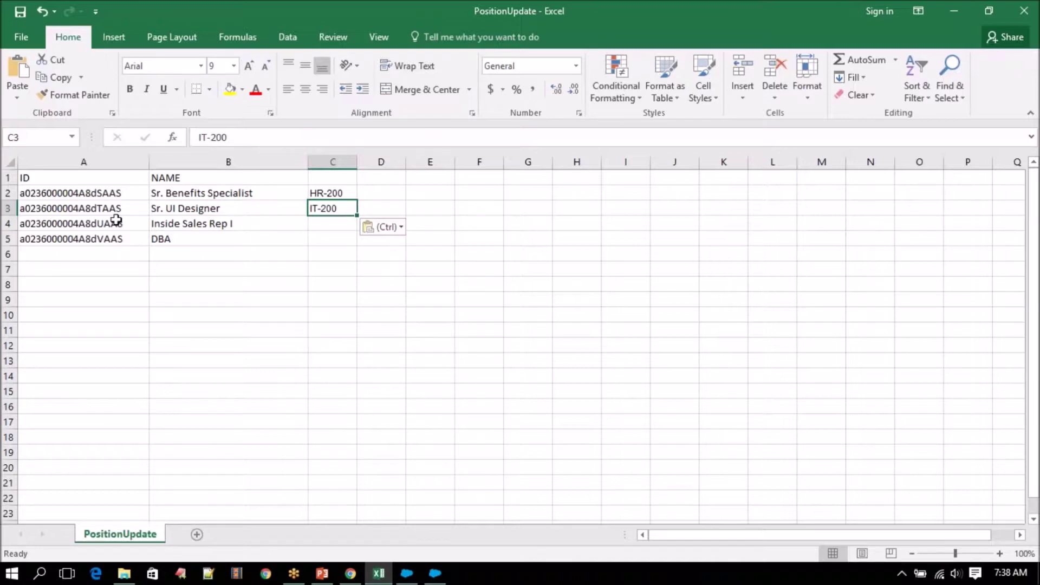
- Copy the Inside Sales Rep I record ID from Excel and open that position in Chrome by replacing the record ID in the URL
click(110, 223)
key(ctrl+c)
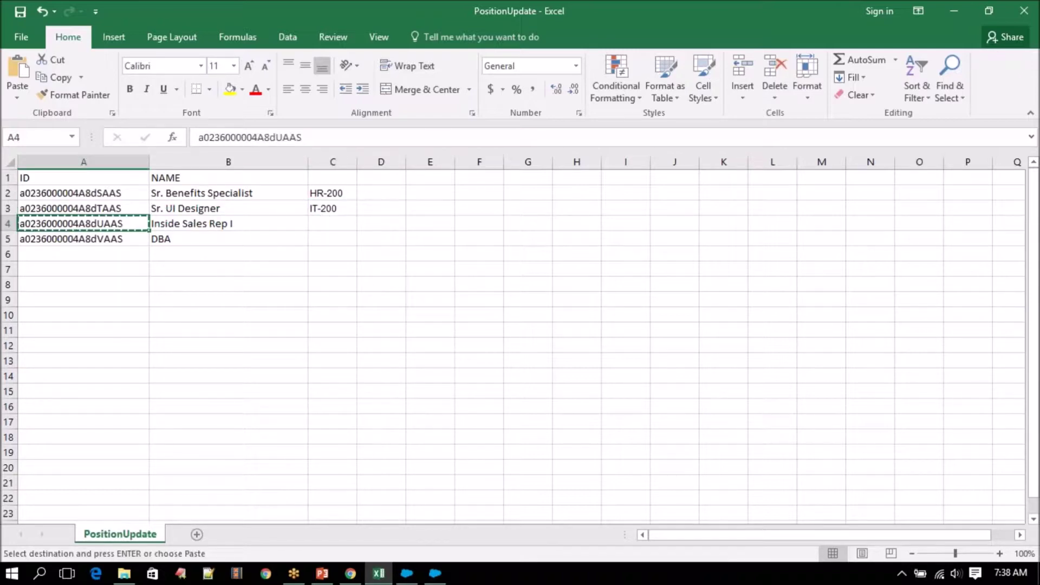
click(351, 574)
click(101, 9)
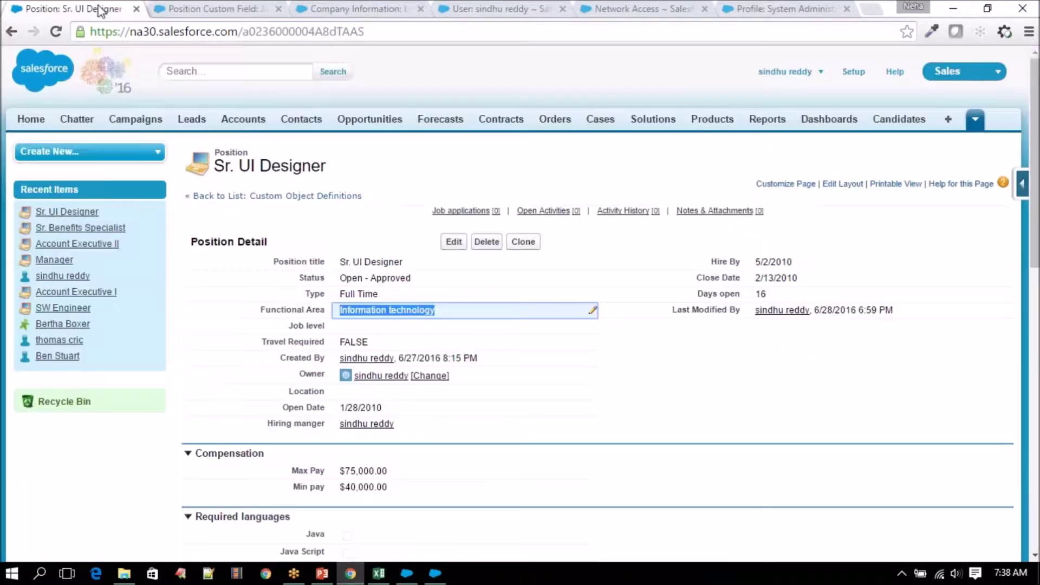
drag(246, 33, 386, 39)
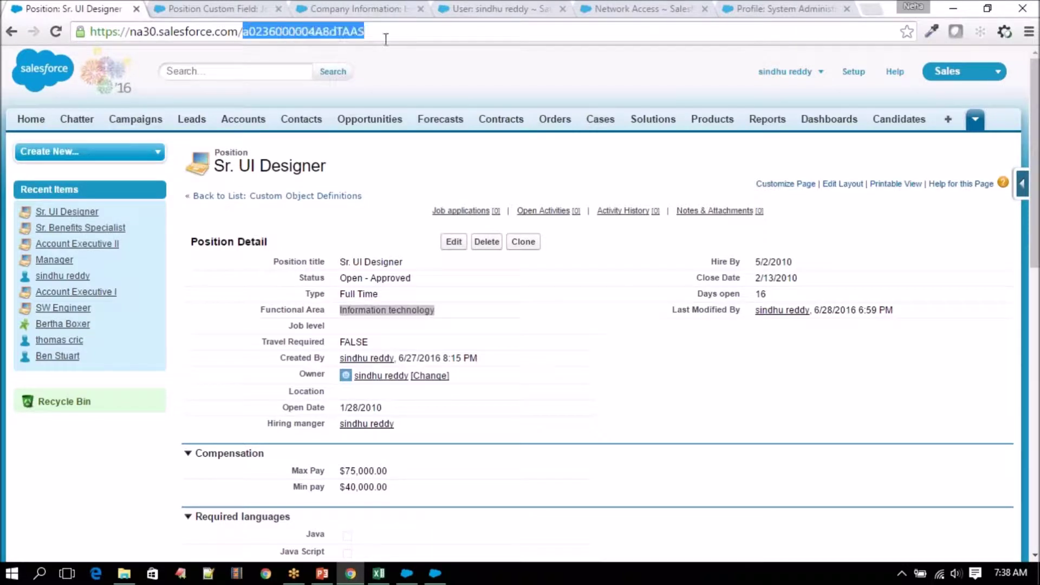
key(ctrl+v)
key(Return)
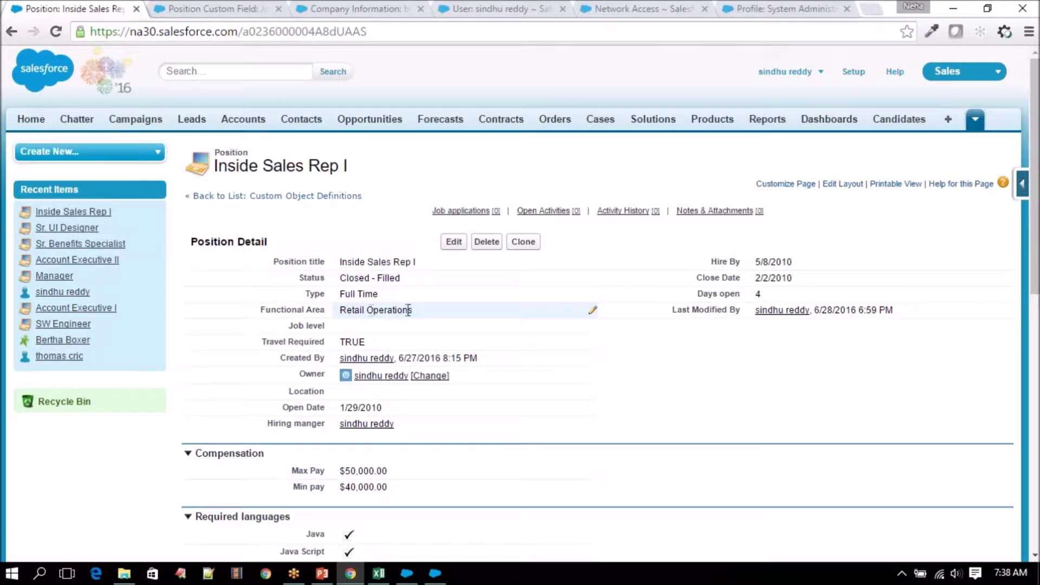
- Copy the RO-100 value from the Job level picklist into cell C4 in Excel, beside Inside Sales Rep I
click(211, 8)
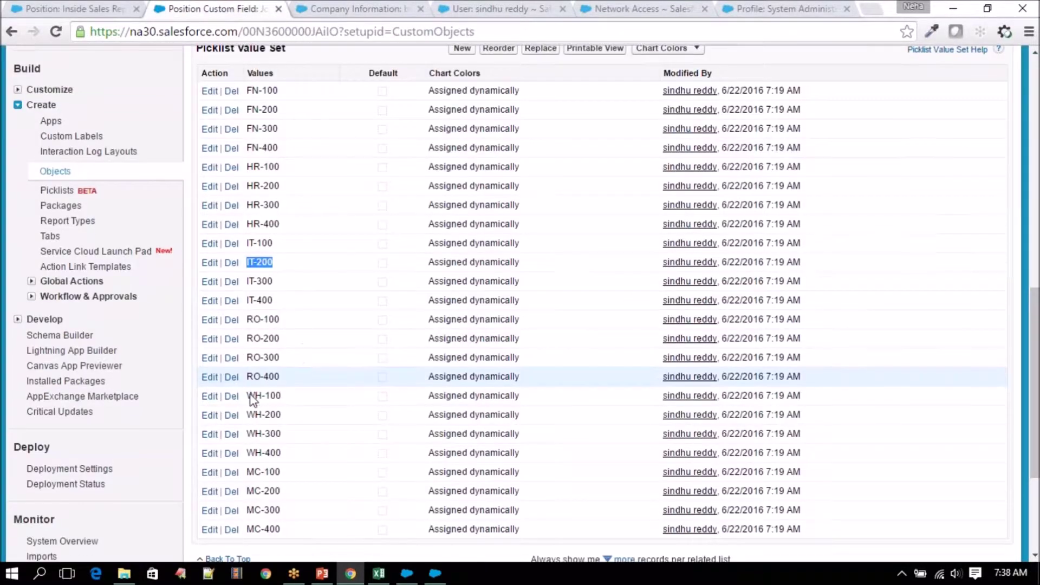
scroll(251, 401, down, 3)
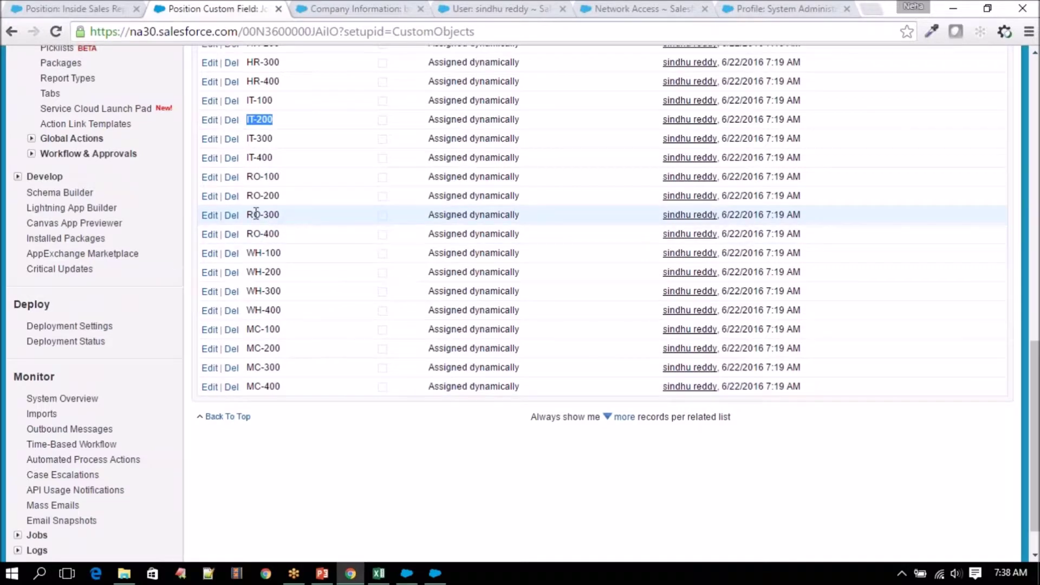
drag(247, 177, 298, 176)
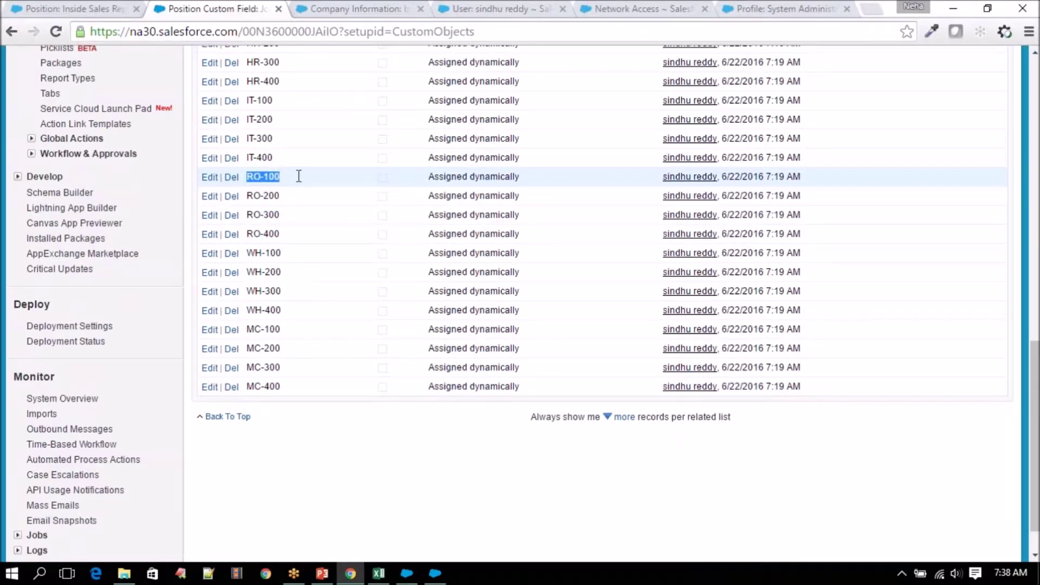
click(379, 573)
click(330, 220)
key(ctrl+v)
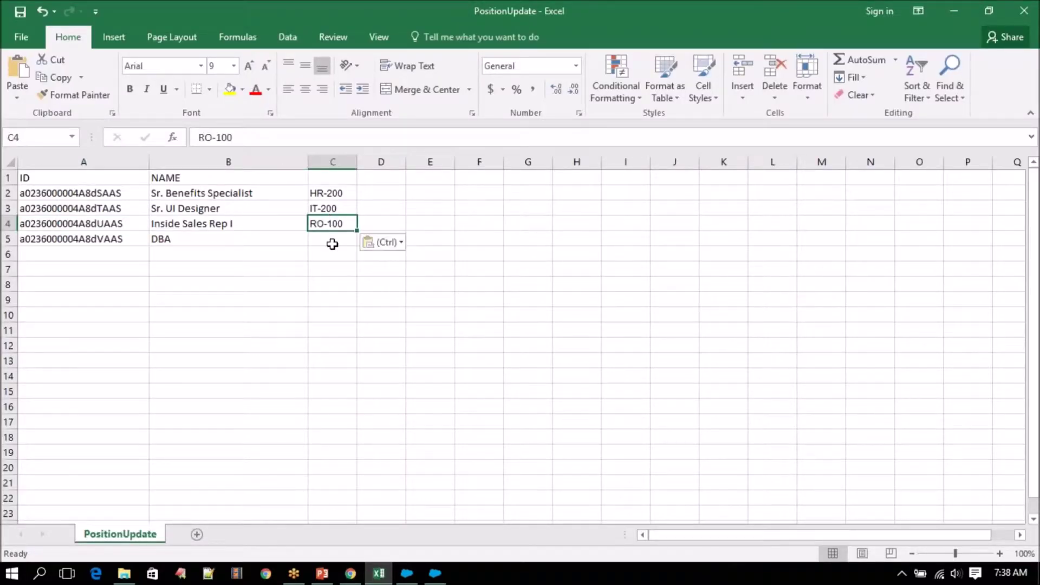
- Copy the DBA record ID from Excel and open that position in Chrome by replacing the record ID in the URL
click(86, 238)
key(ctrl+c)
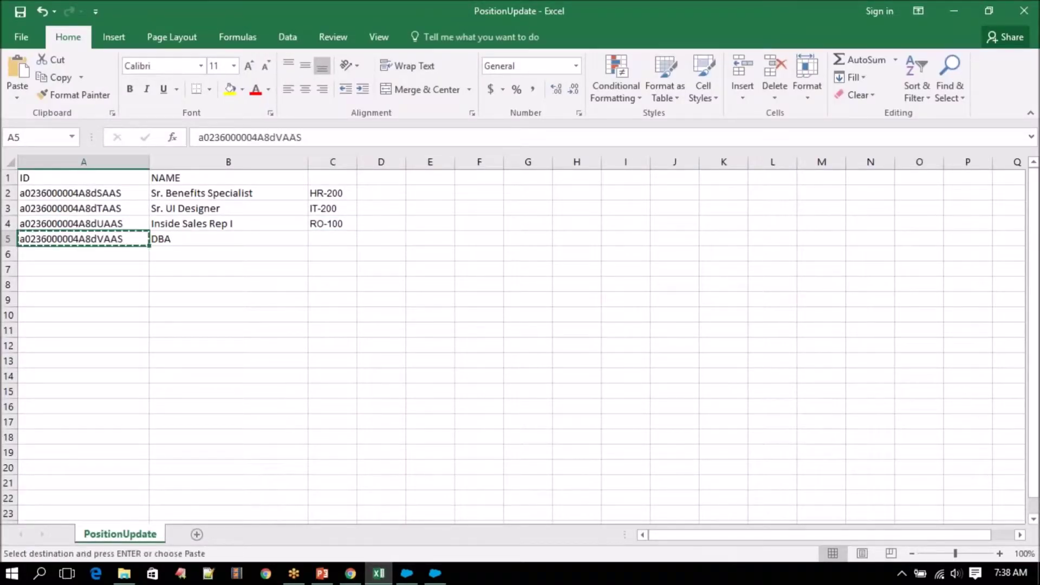
click(353, 574)
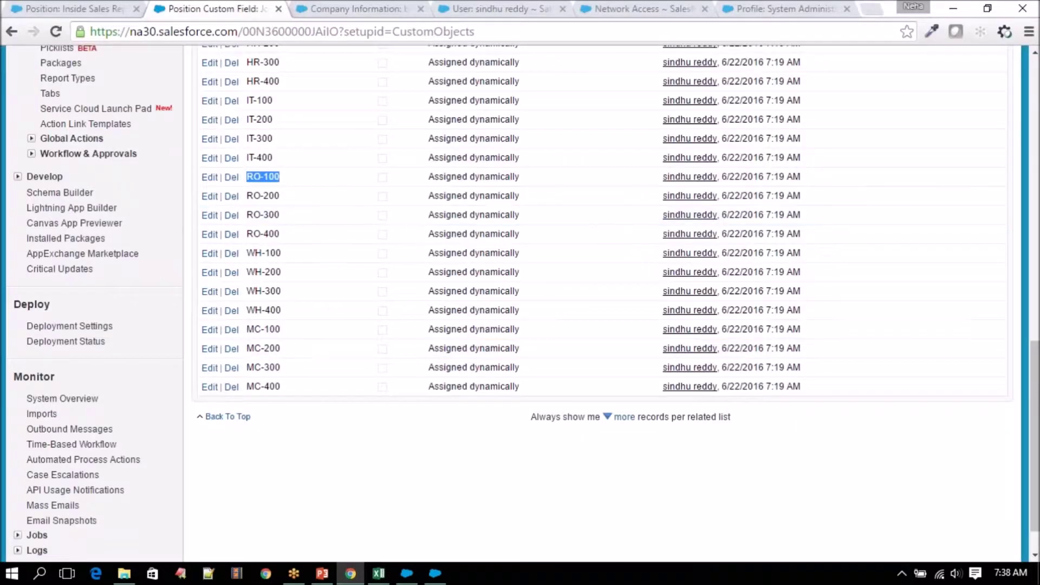
click(112, 6)
click(280, 33)
click(249, 32)
drag(244, 32, 387, 33)
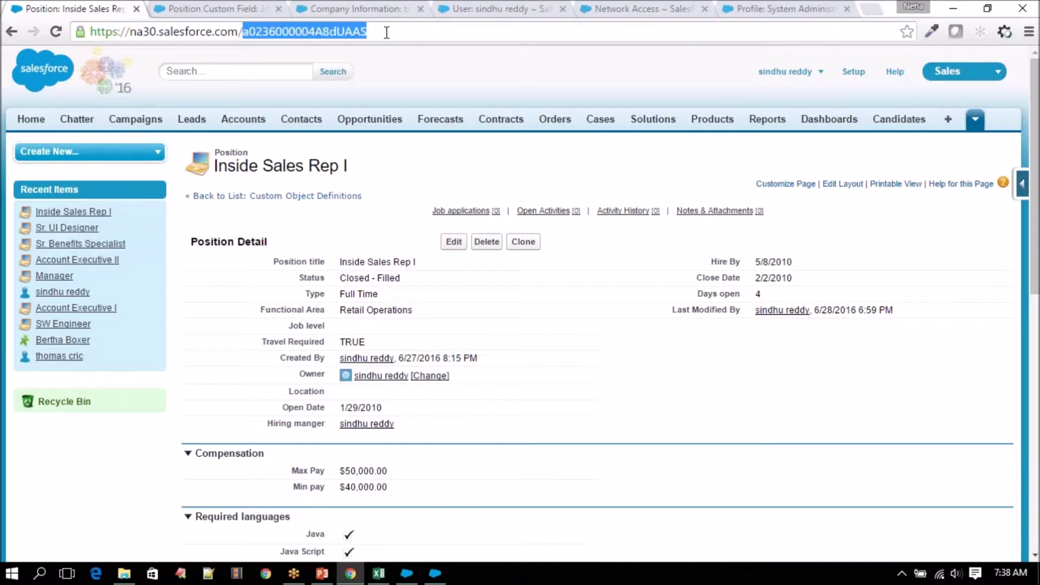
key(ctrl+v)
key(Return)
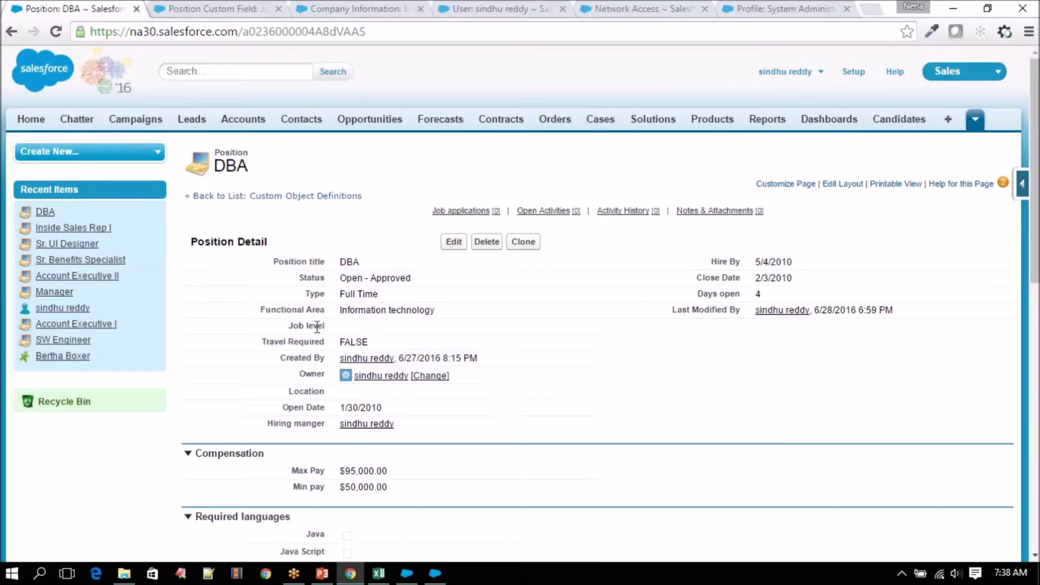
- Copy the IT-400 value from the Job level picklist into cell C5 in Excel, beside DBA
click(218, 8)
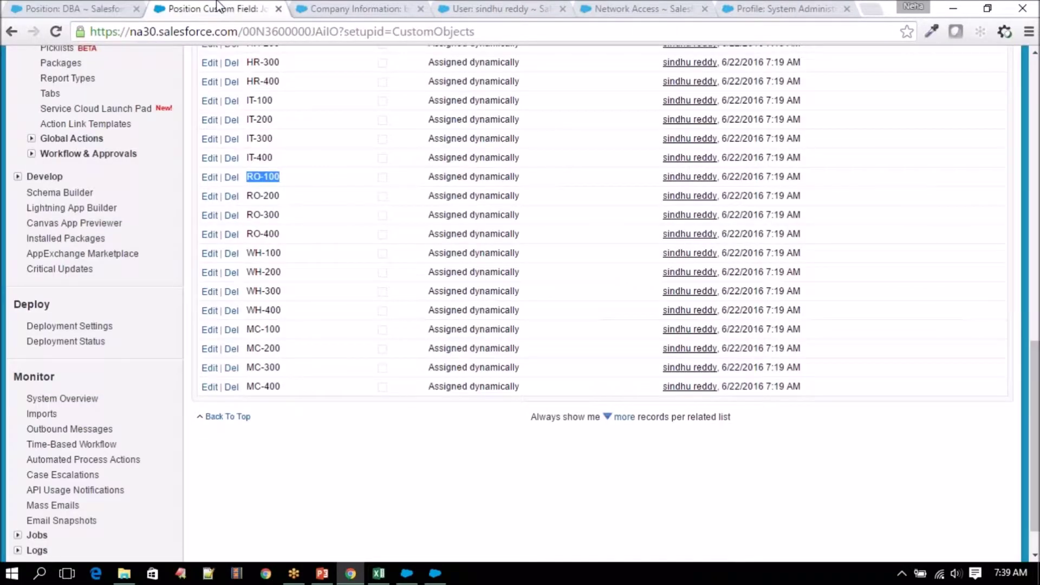
scroll(252, 235, up, 3)
drag(248, 309, 291, 309)
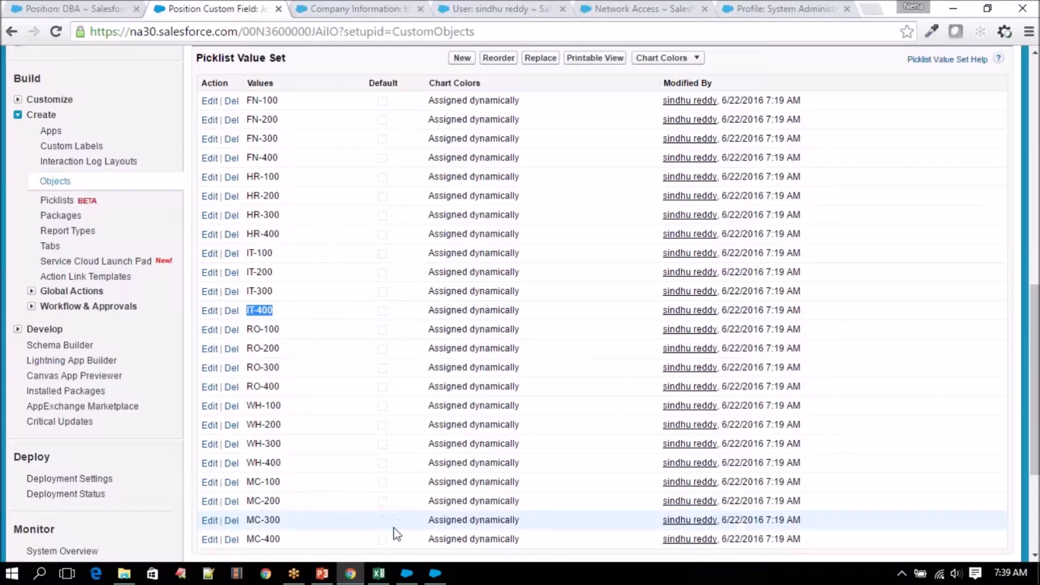
click(379, 574)
click(333, 239)
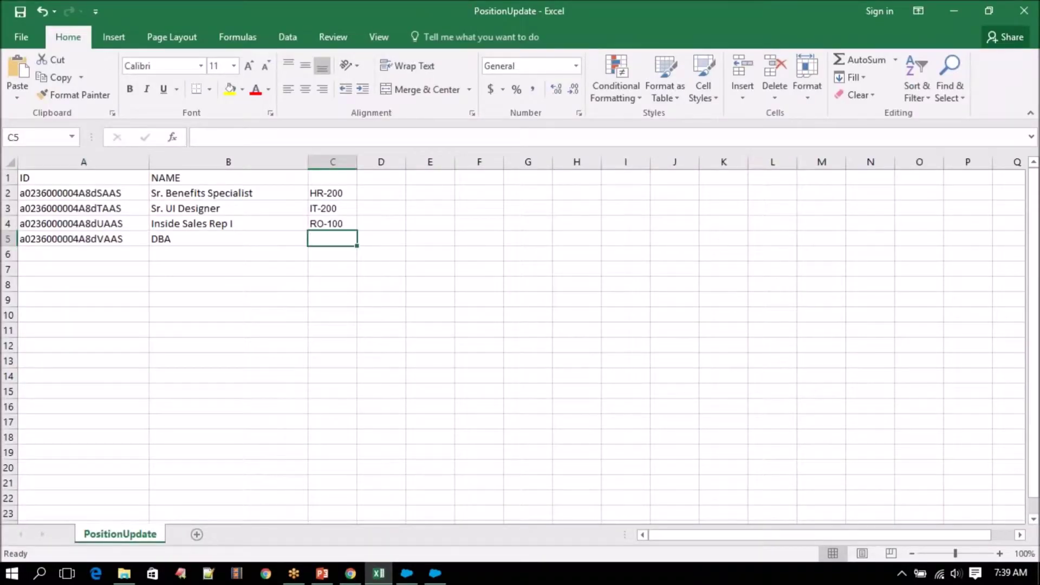
key(ctrl+v)
- Copy the Job level field label from its Salesforce field definition into cell C1 in Excel as the column header
click(332, 176)
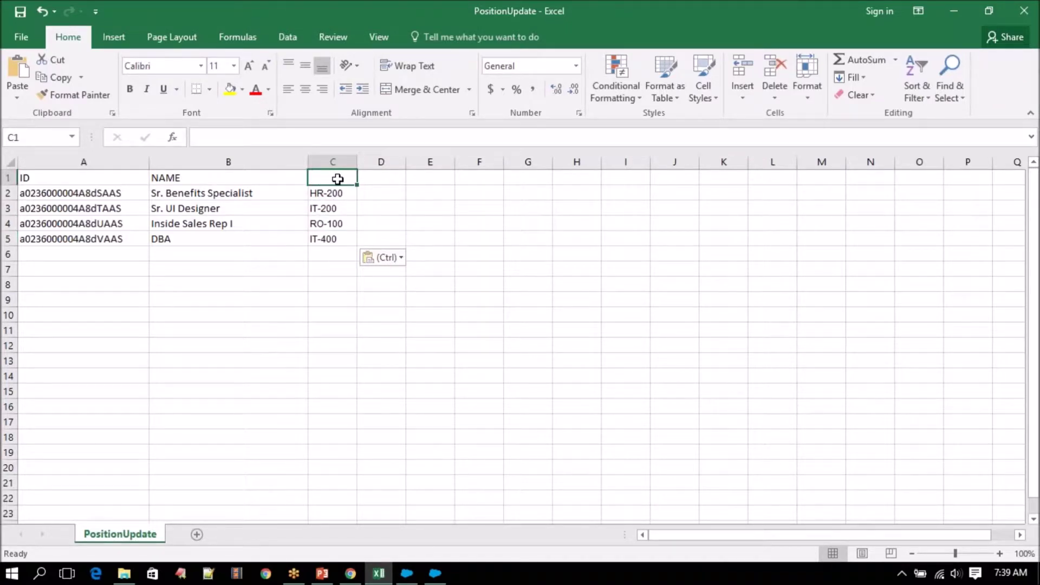
click(350, 574)
scroll(373, 347, up, 5)
scroll(373, 348, up, 3)
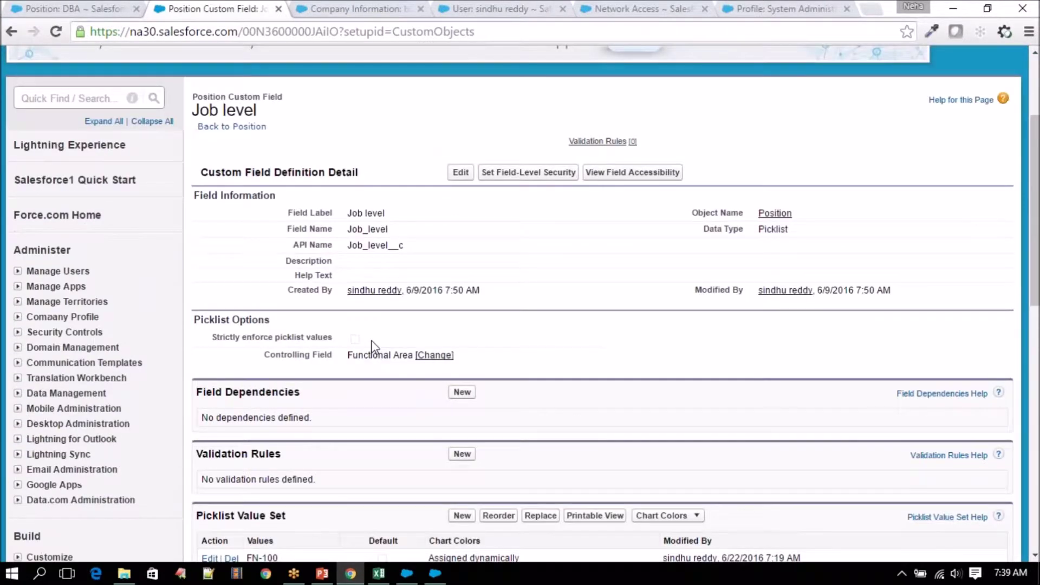
drag(388, 214, 401, 214)
click(379, 573)
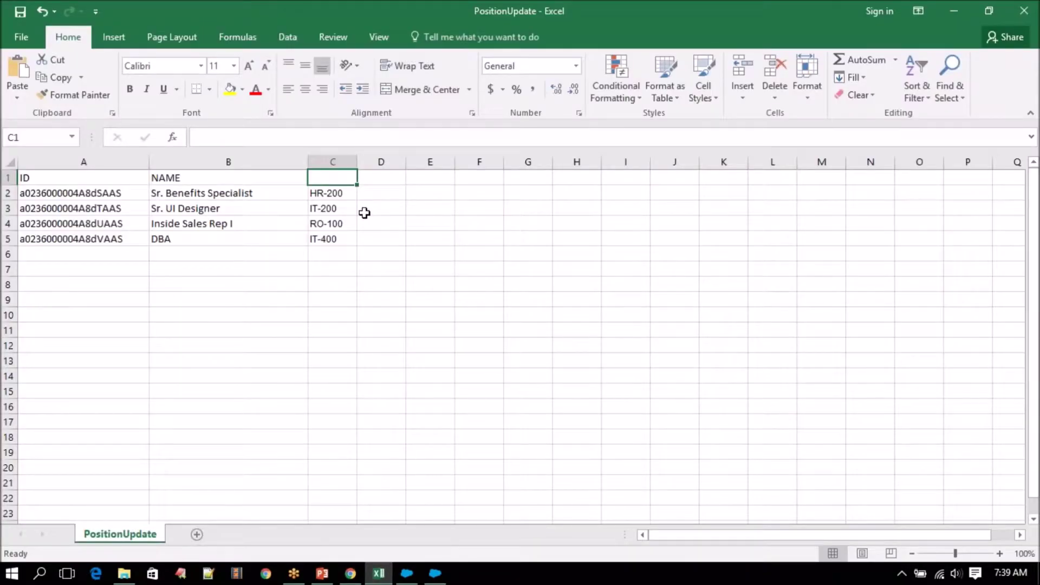
key(ctrl+v)
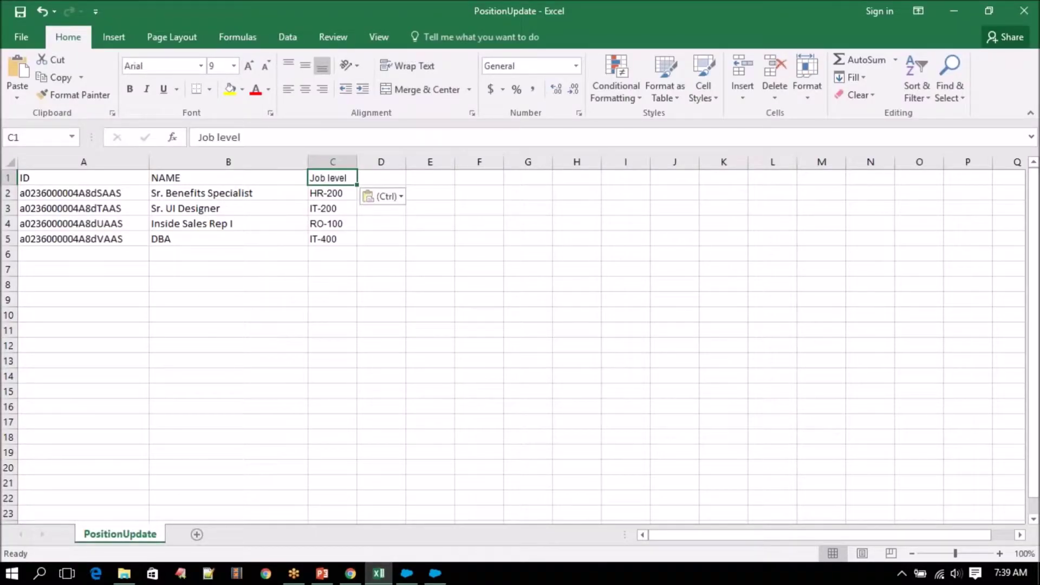
- Bring the DBA position record back up in Chrome, and select the empty NAME cell B6 in Excel
click(351, 575)
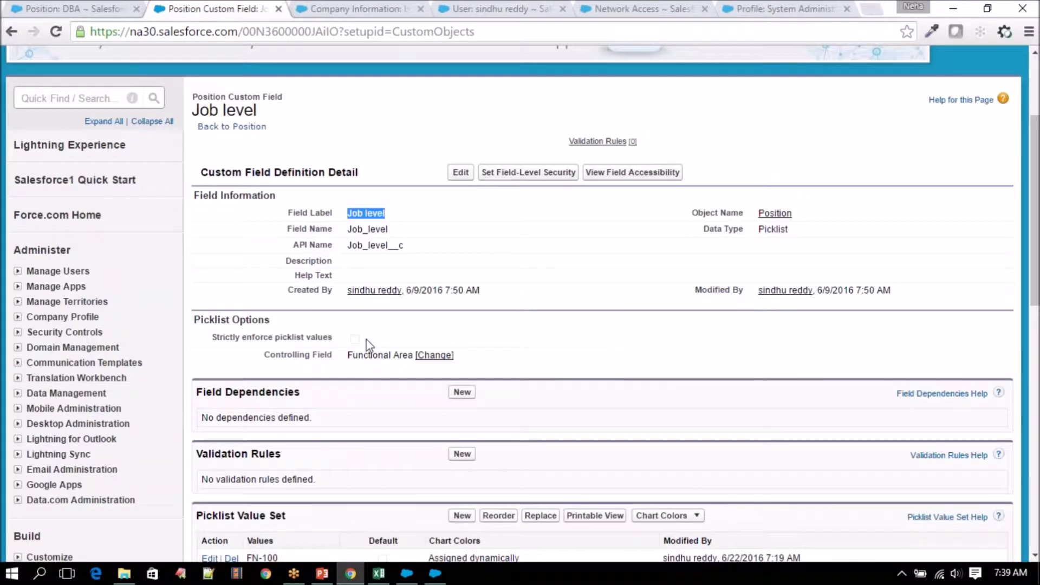
click(116, 9)
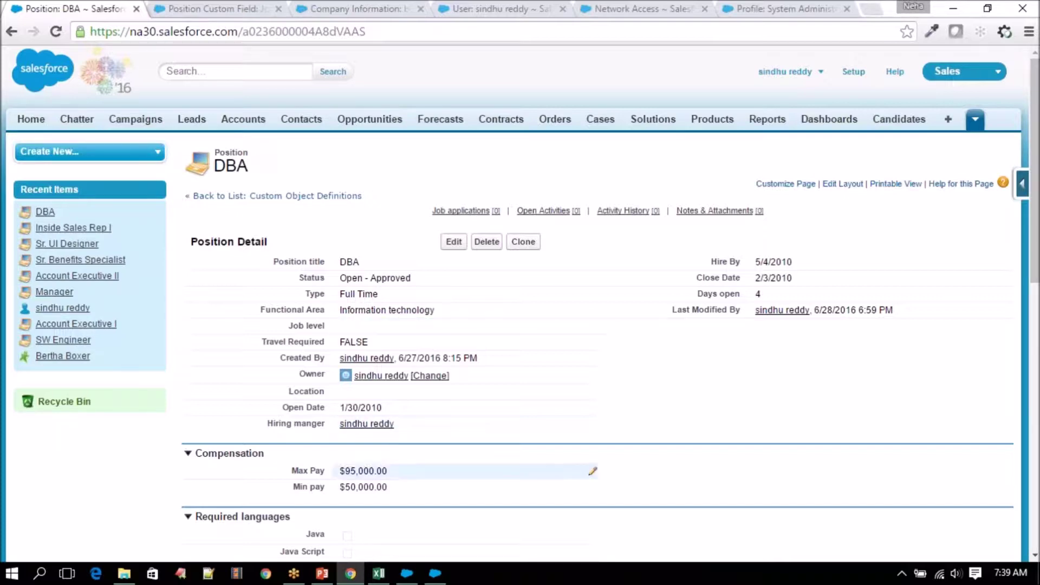
click(378, 575)
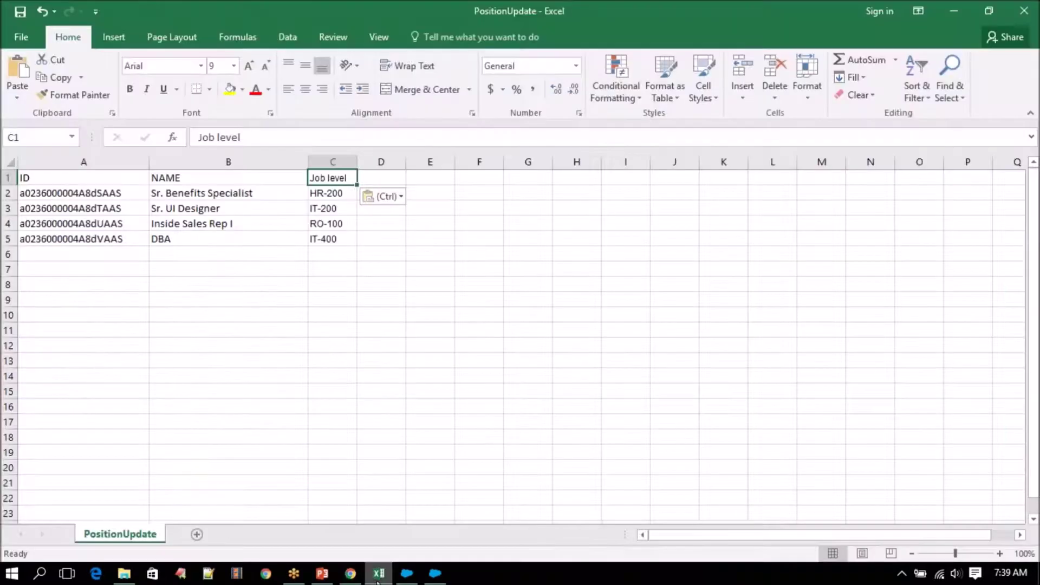
click(83, 255)
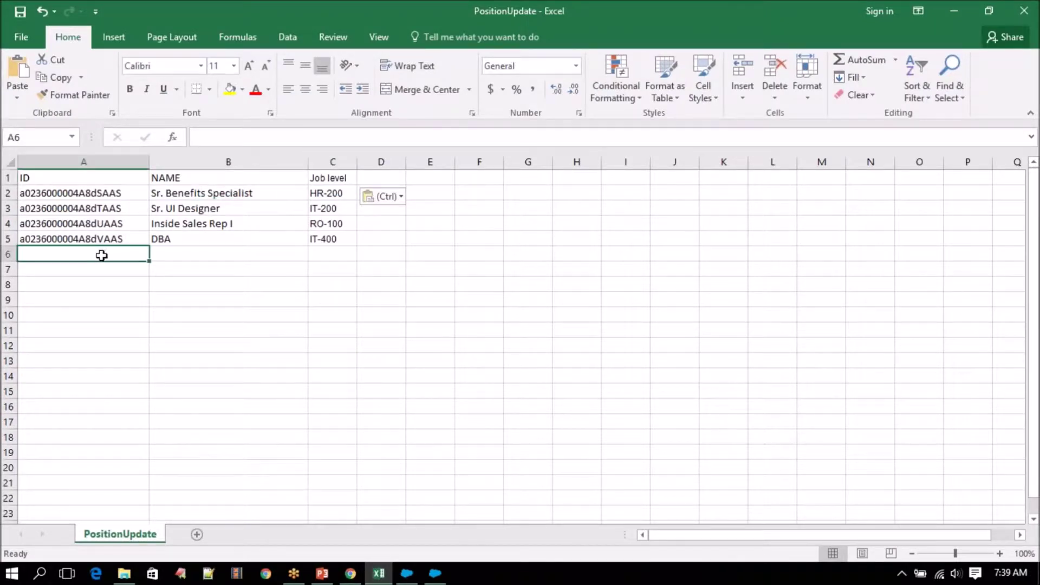
click(170, 253)
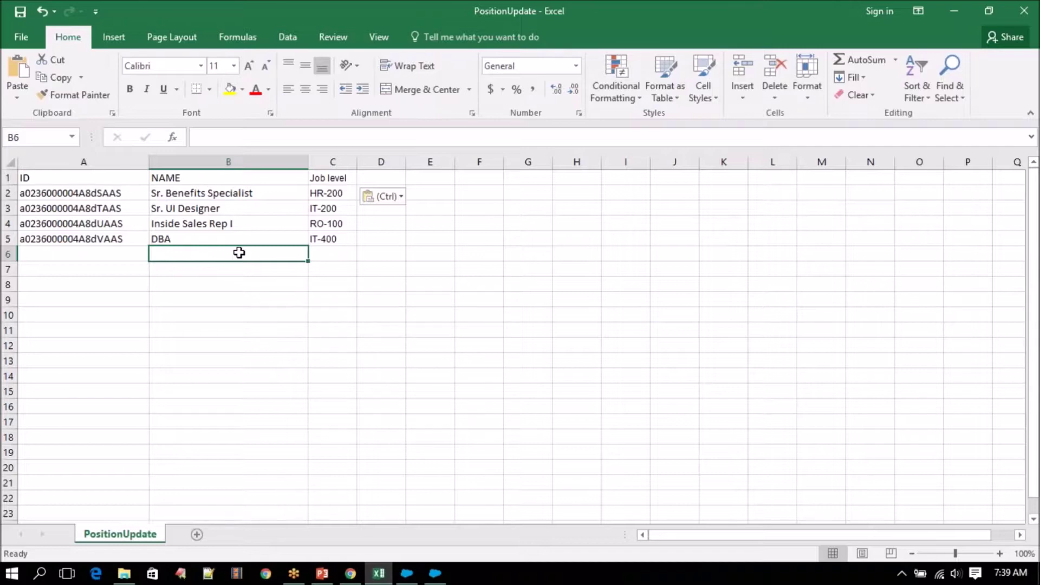
- Switch to Chrome and list all Position records using the All view to check the existing position titles
click(351, 574)
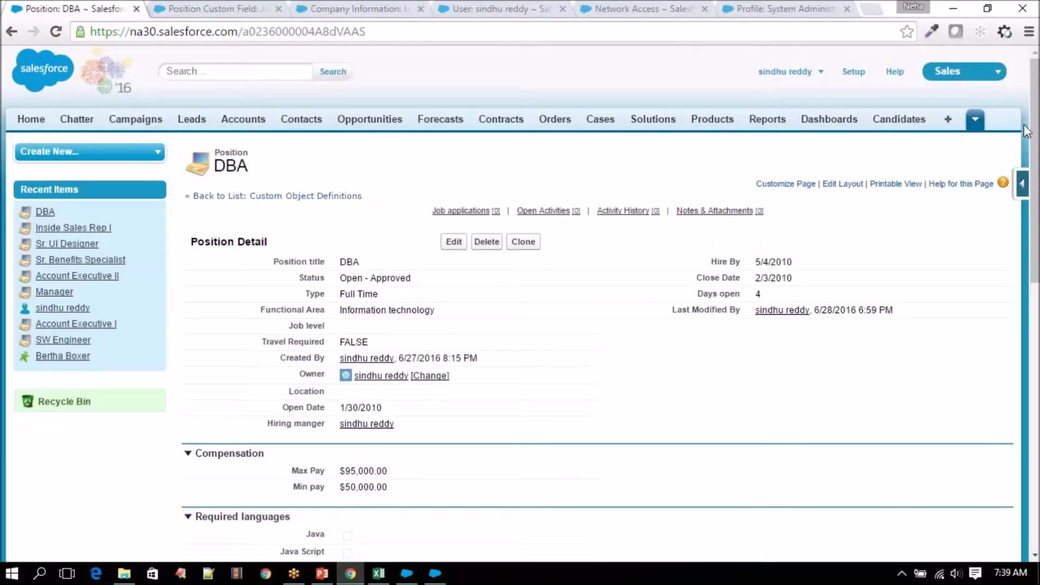
click(975, 121)
click(927, 159)
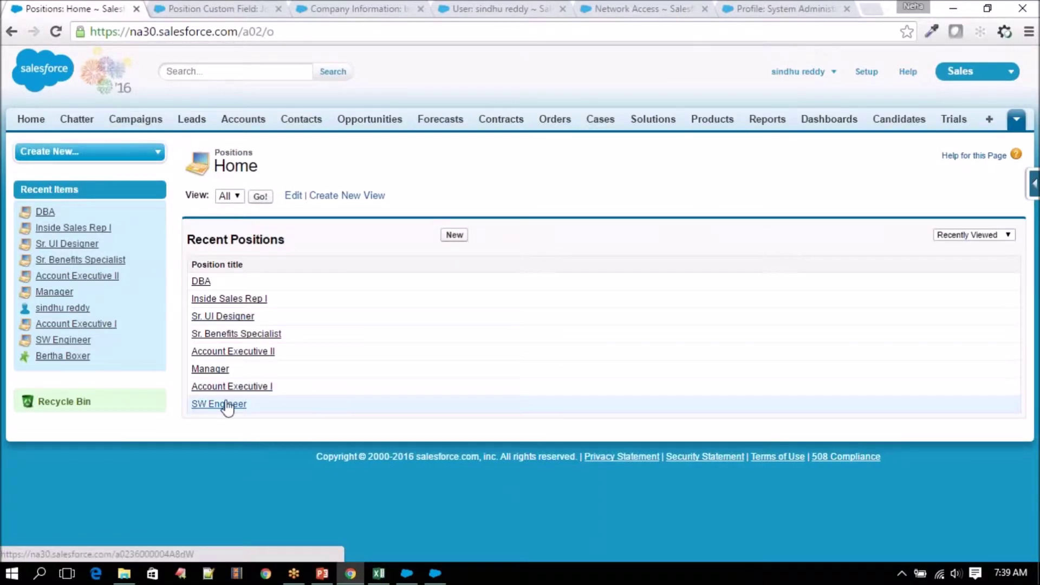
click(260, 196)
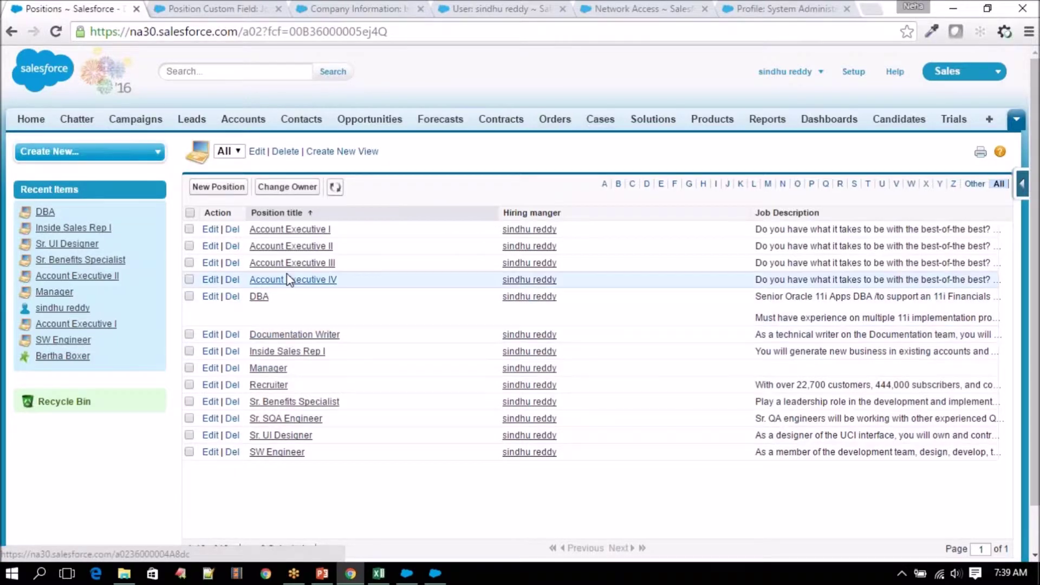
- Switch to Excel and enter Project Manager as a new position name in cell B6
click(381, 574)
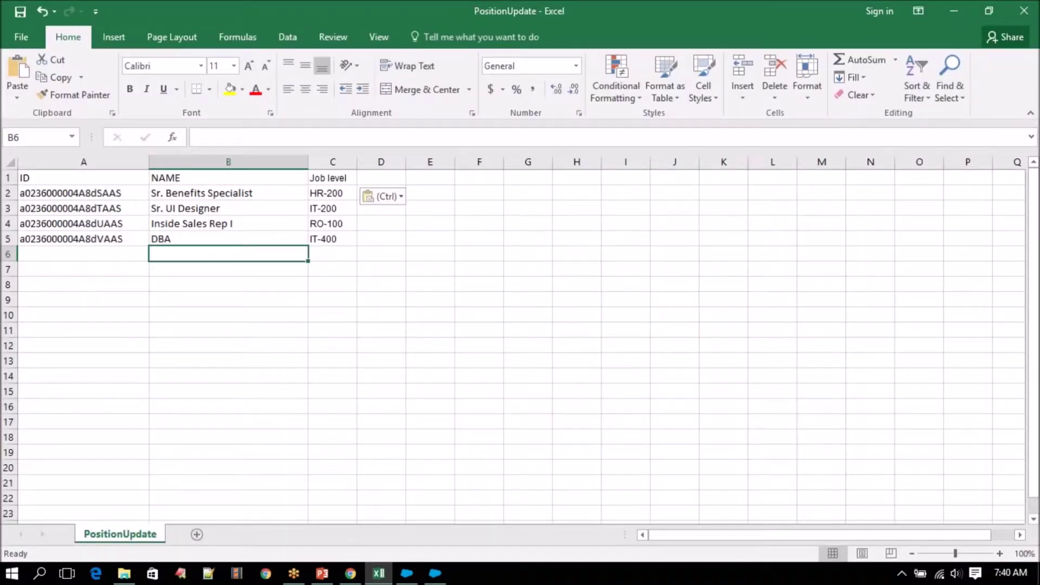
text(Proj)
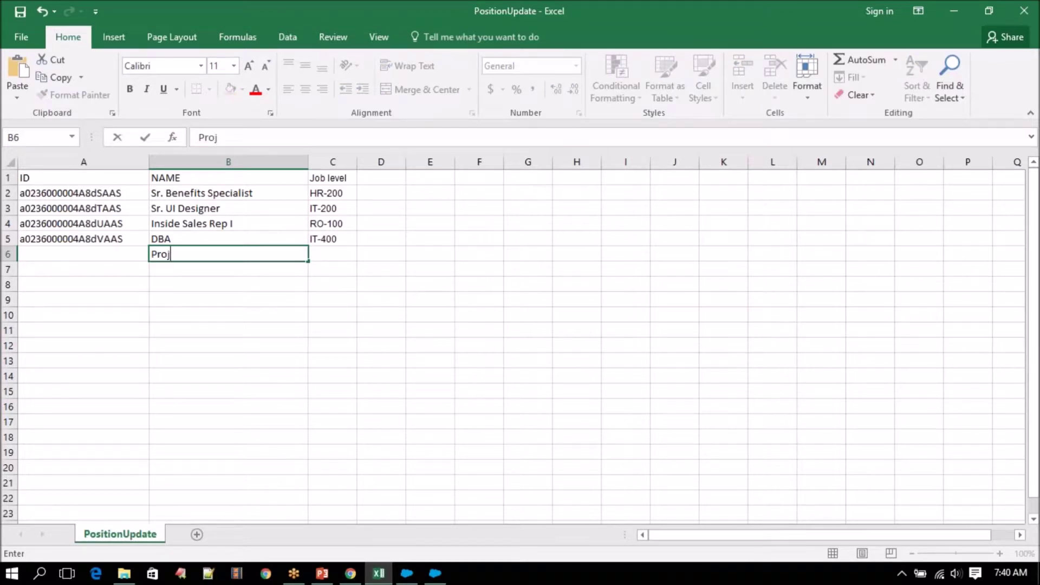
text(ect Manager)
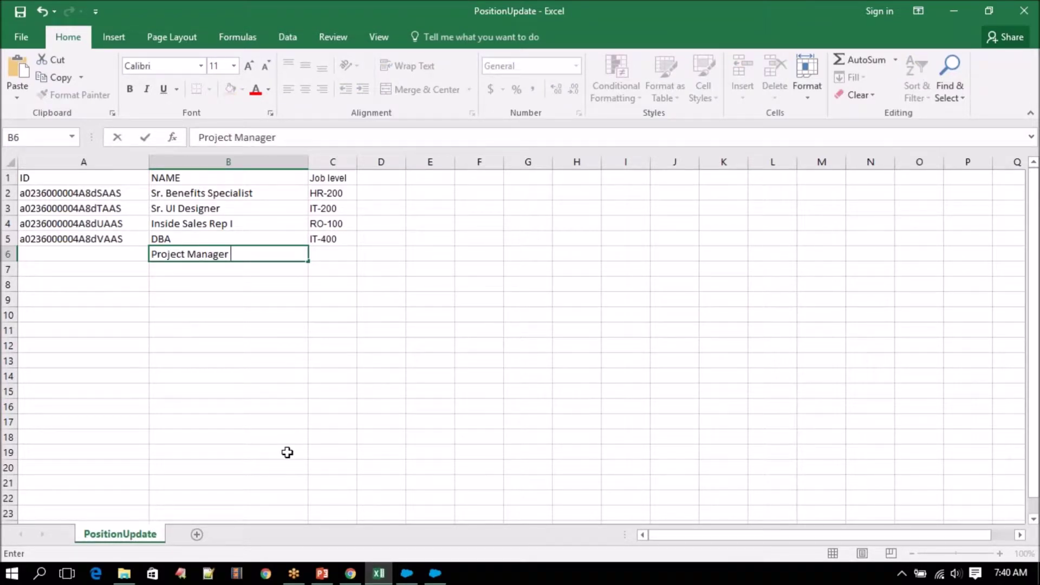
click(327, 260)
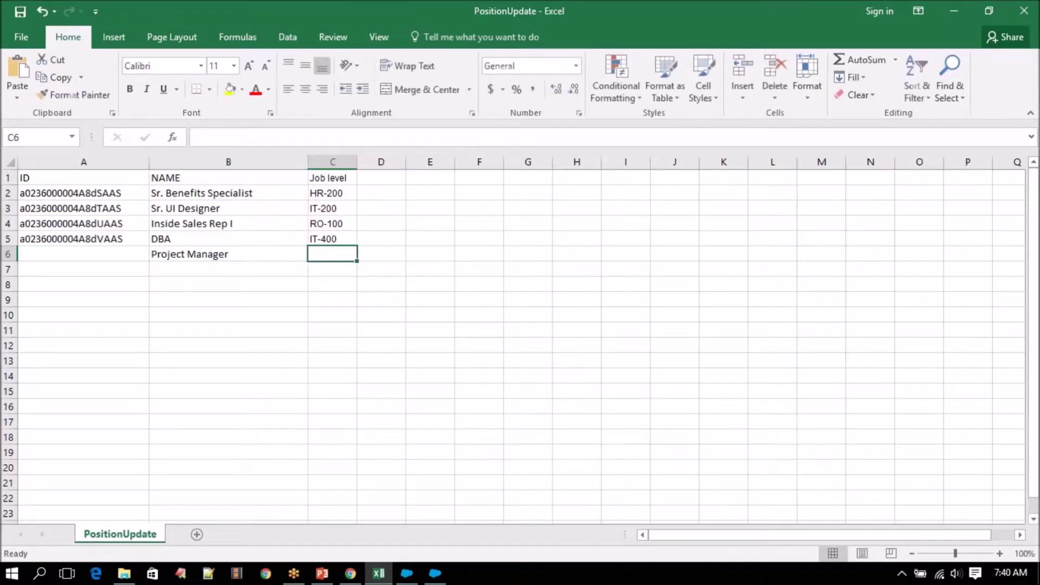
- Switch to Chrome and start a new Position record with the IT positions record type
click(351, 574)
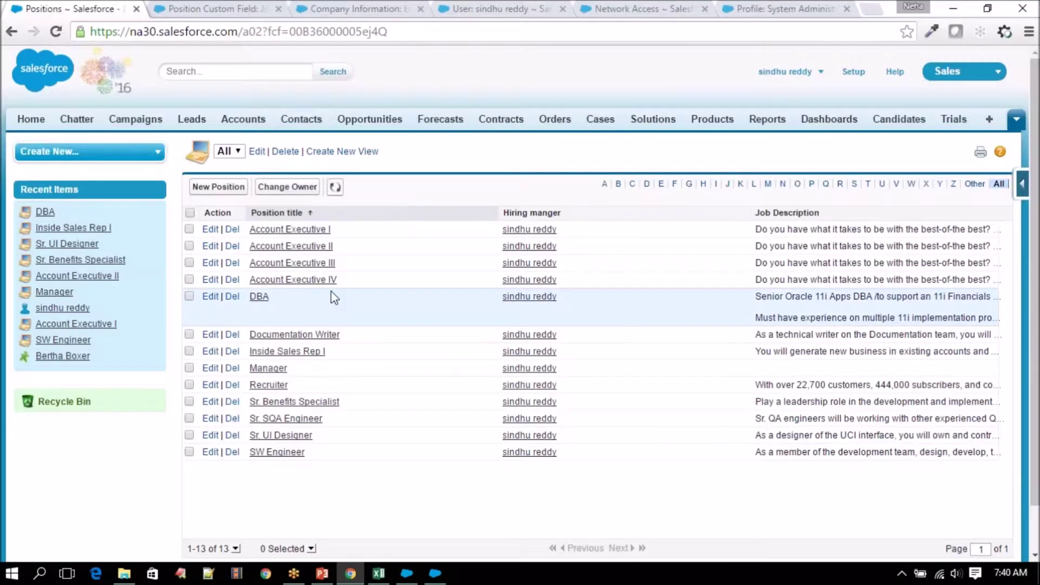
click(215, 187)
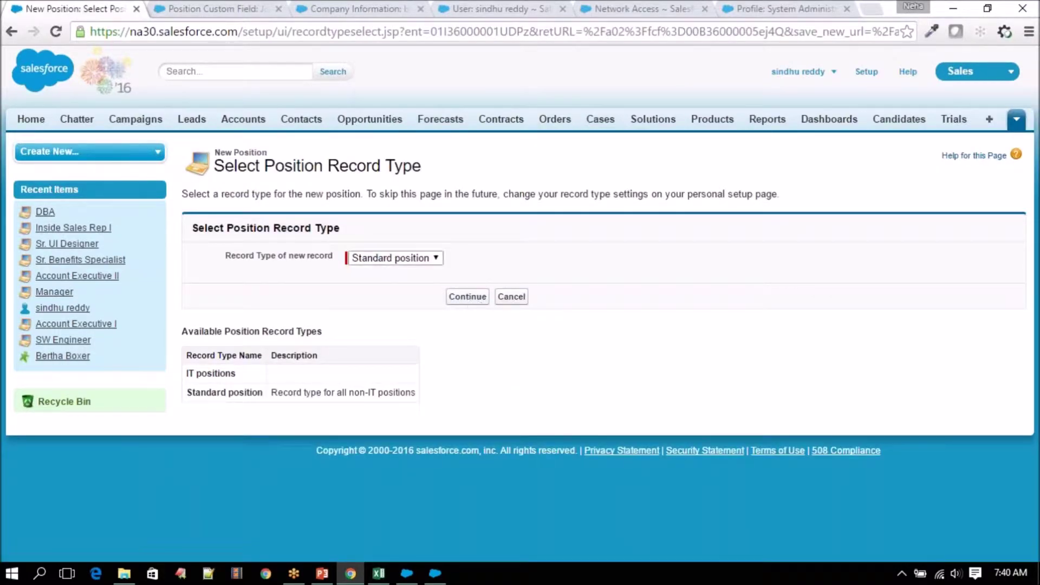
click(390, 255)
click(385, 270)
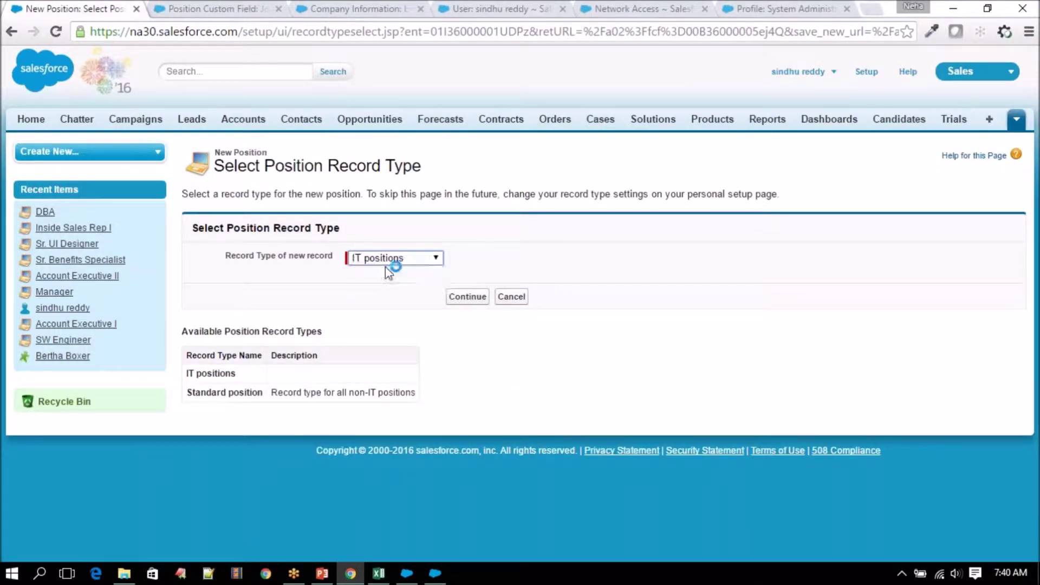
click(467, 297)
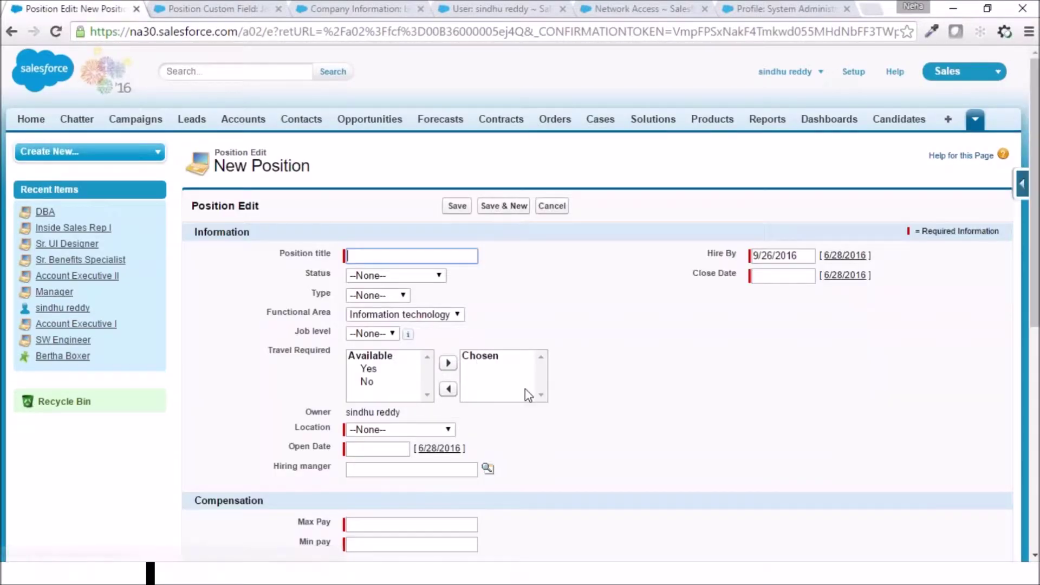
- Try saving the blank New Position form and examine which fields require a value
scroll(526, 389, down, 3)
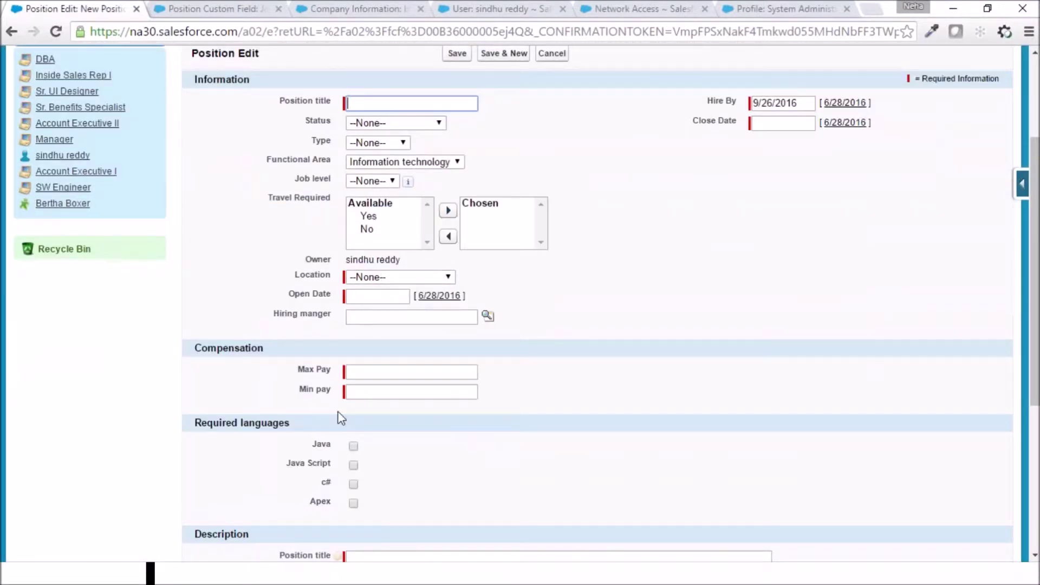
scroll(341, 418, up, 3)
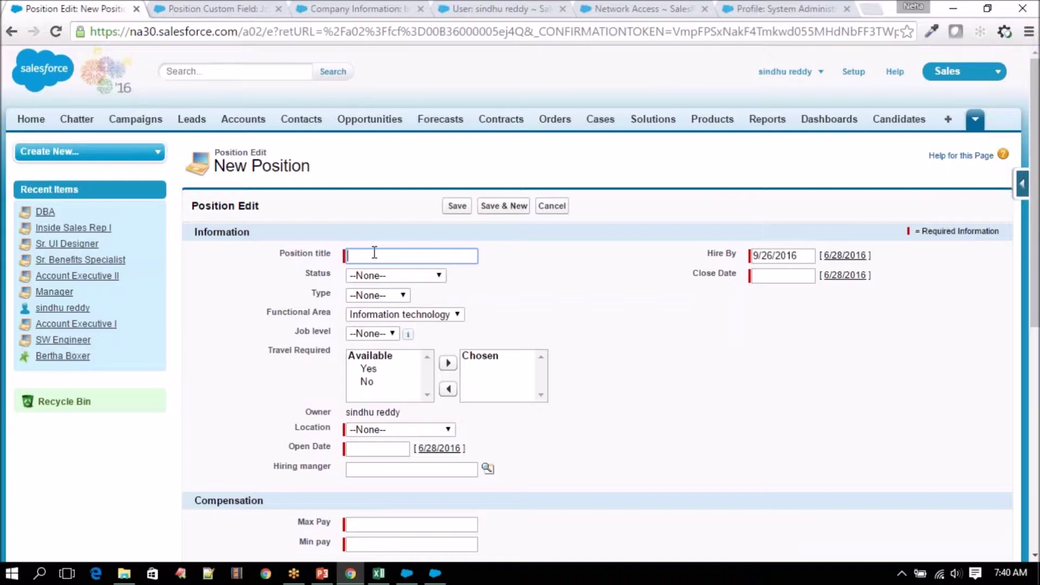
click(458, 206)
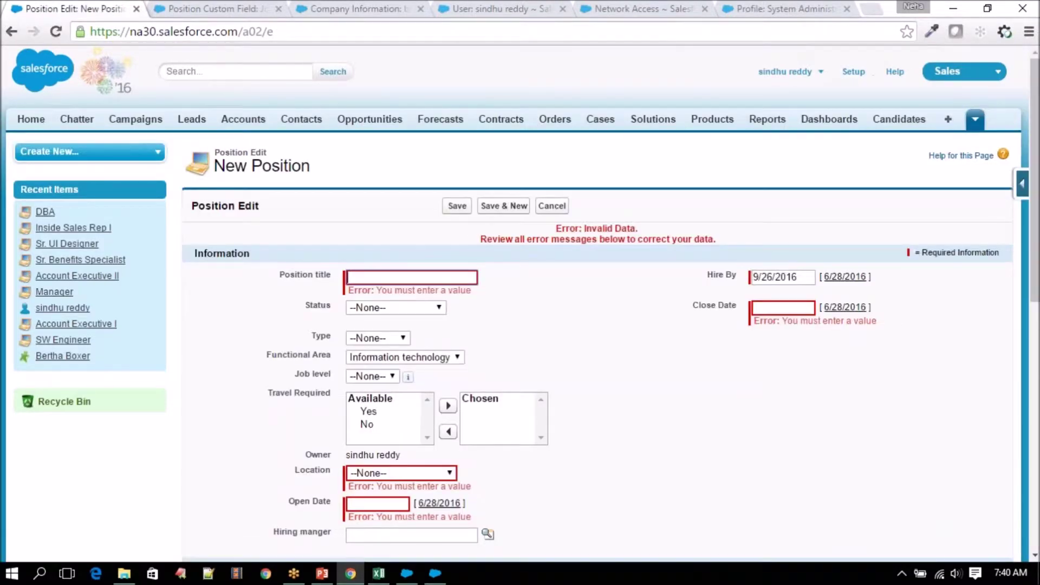
scroll(596, 325, down, 10)
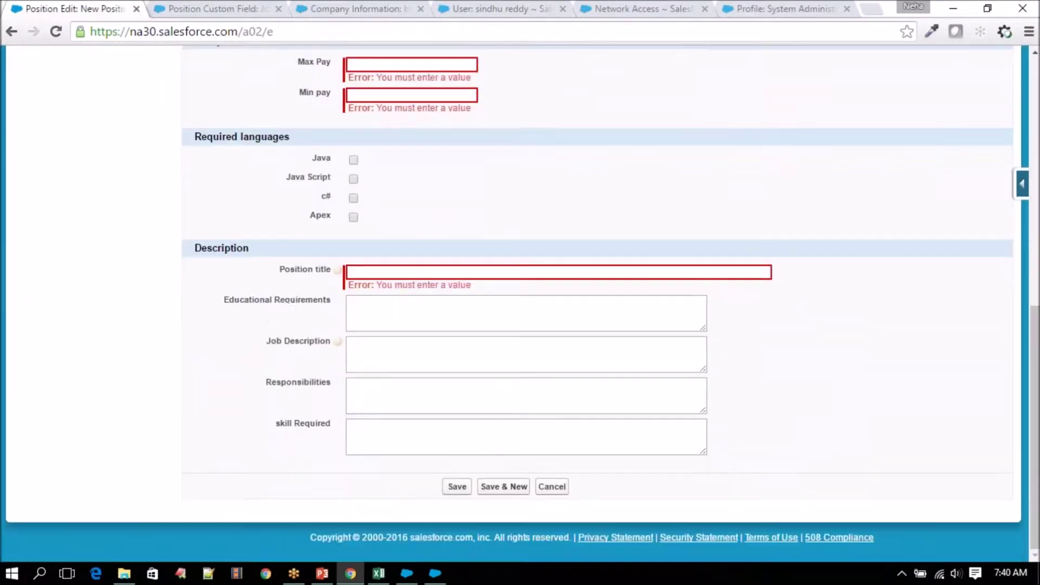
scroll(475, 232, up, 10)
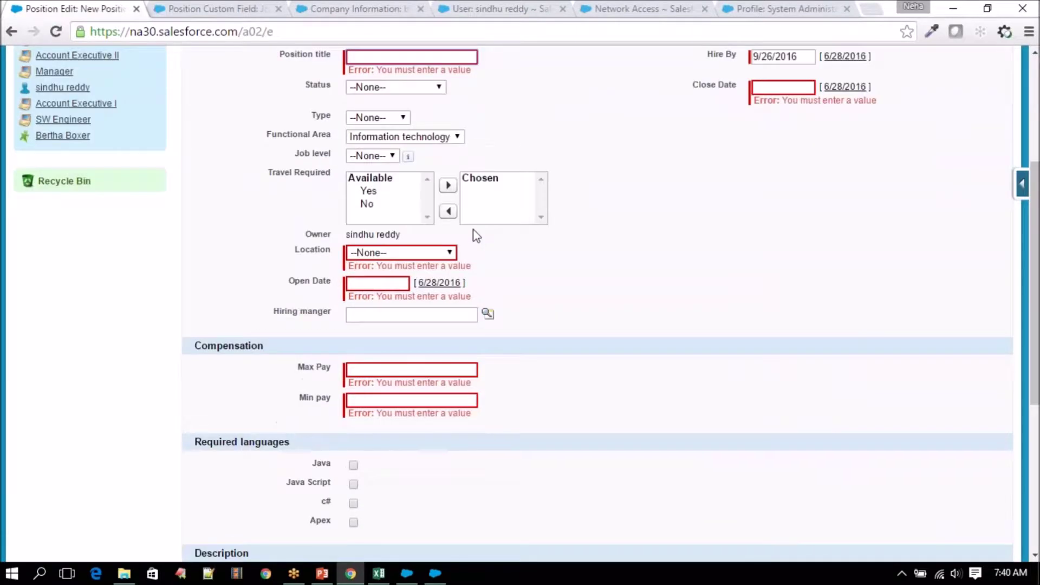
click(389, 280)
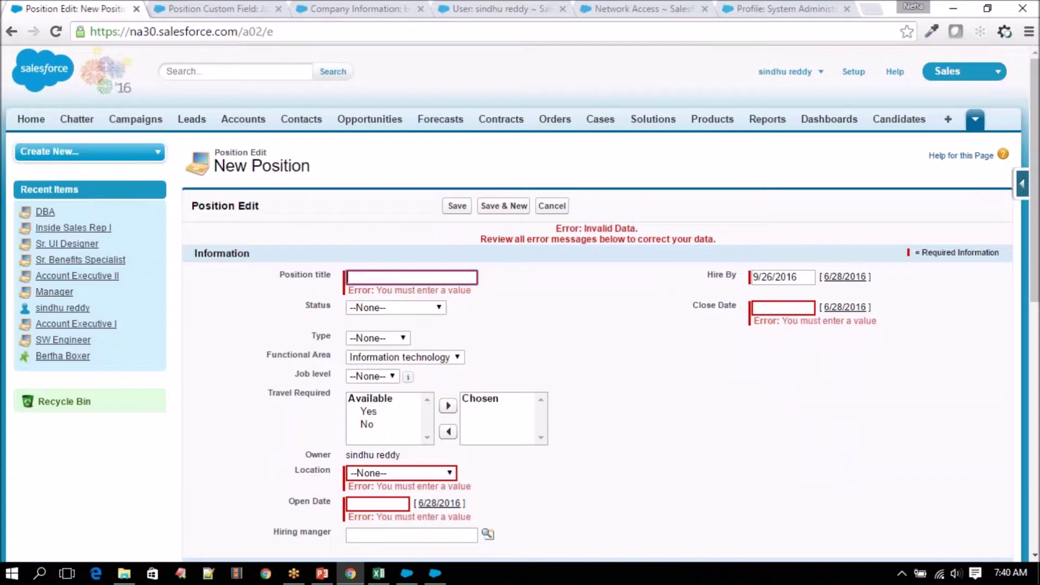
- Compare the required-field errors on the New Position form with the columns in the PositionUpdate sheet in Excel
click(379, 573)
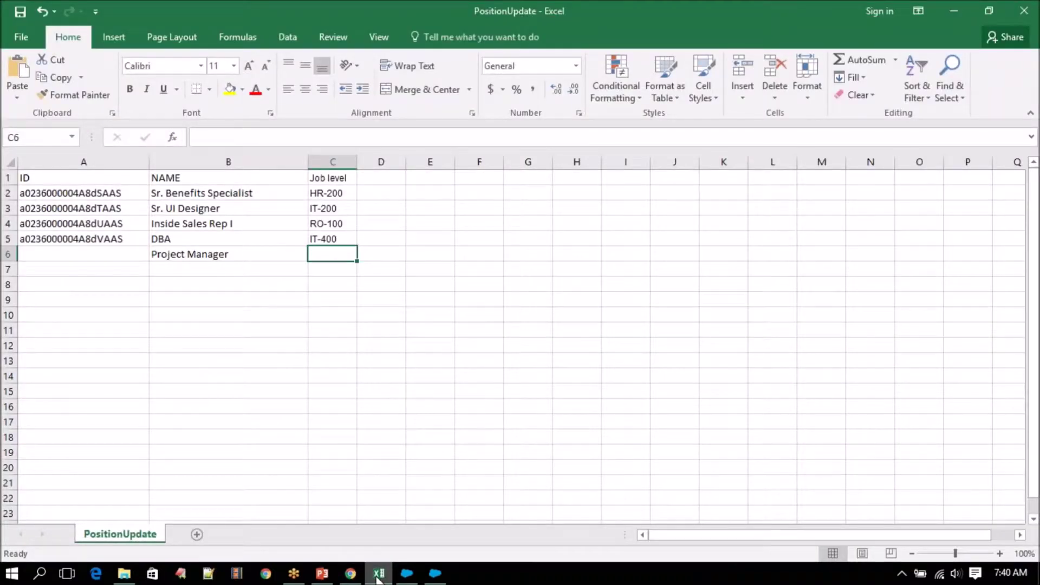
click(378, 576)
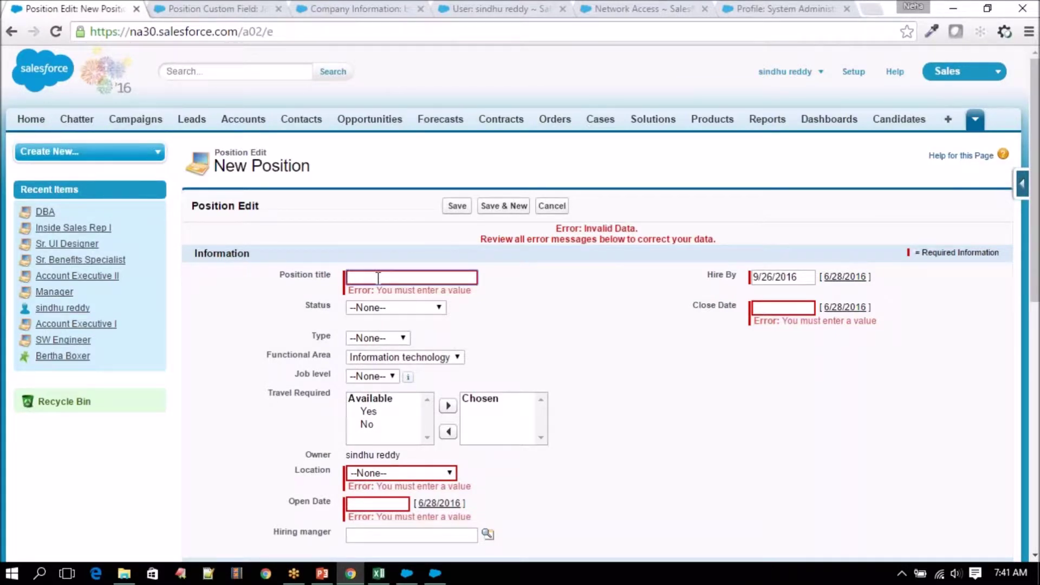
drag(348, 290, 530, 293)
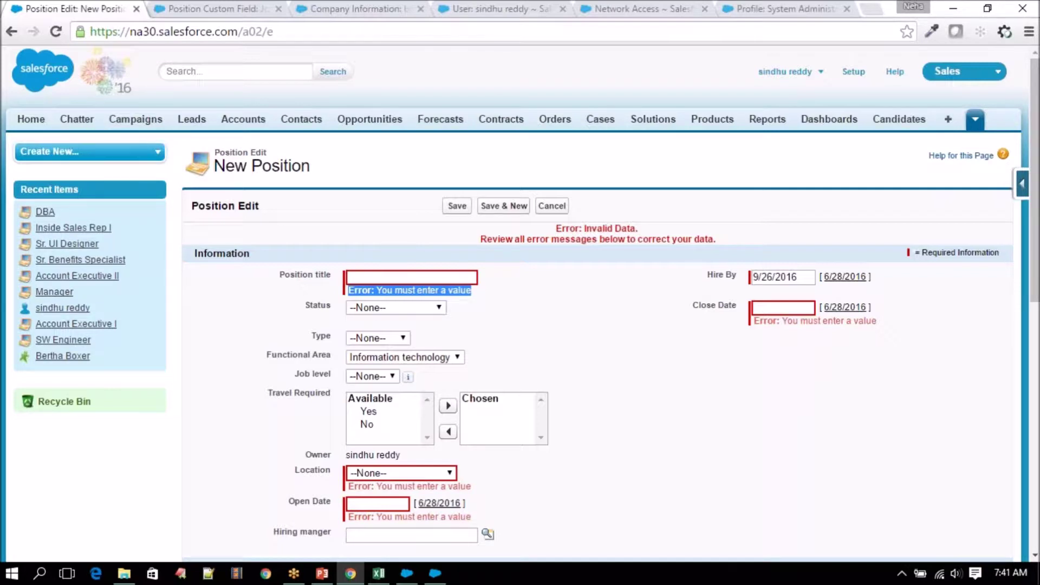
click(357, 292)
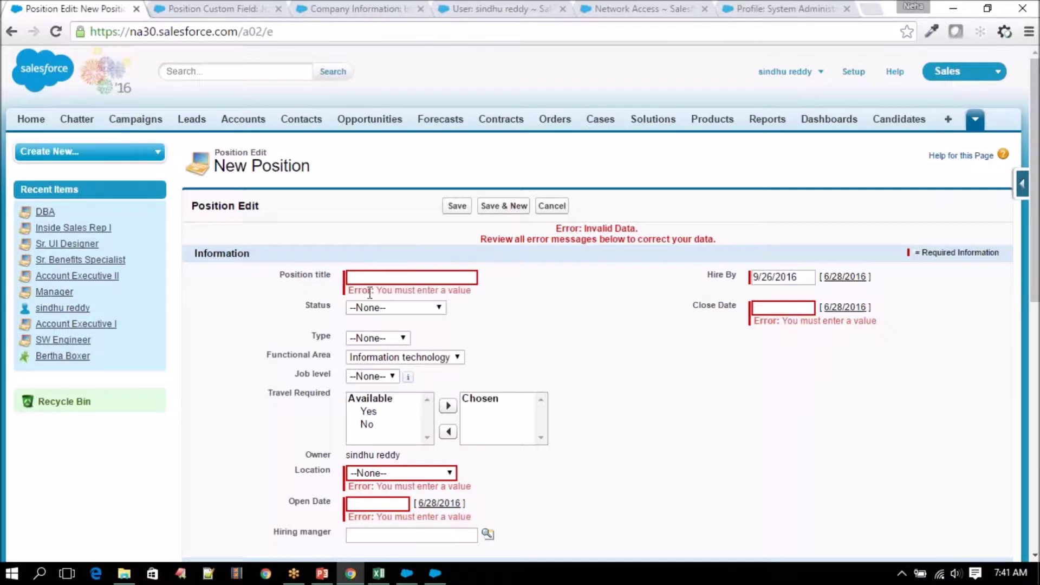
drag(340, 296, 548, 290)
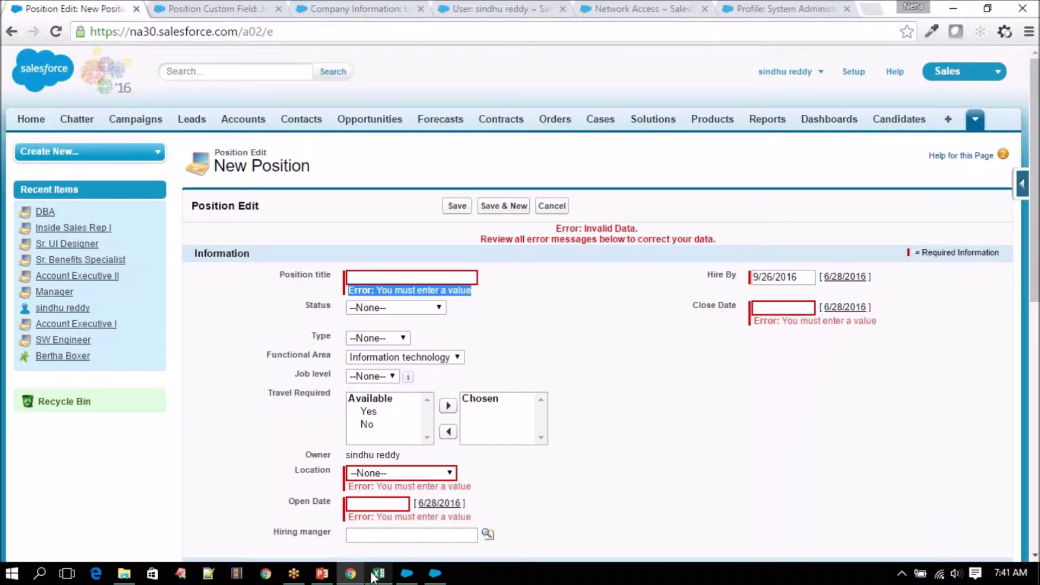
mouse_move(374, 578)
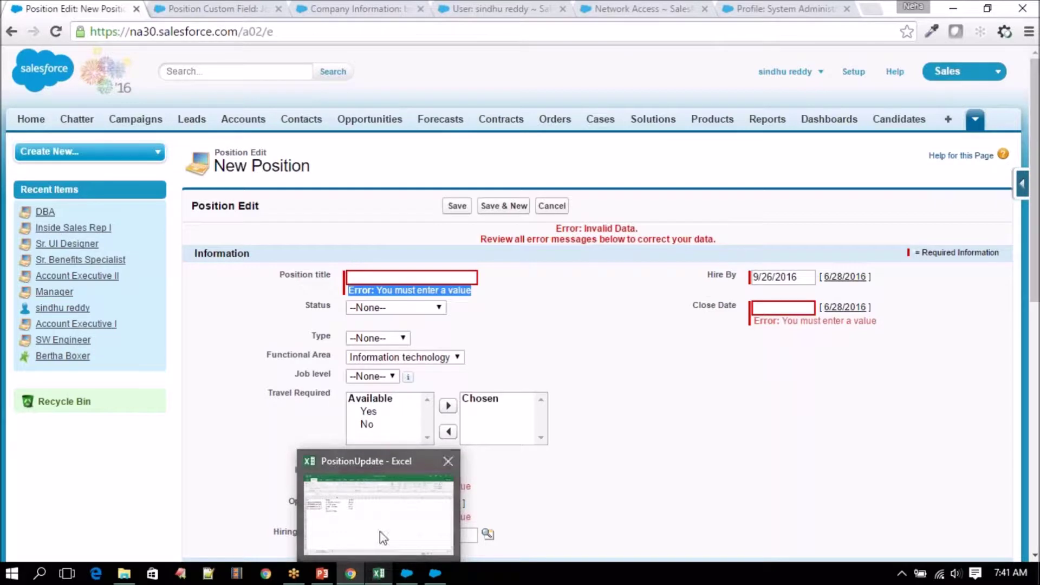
mouse_move(383, 537)
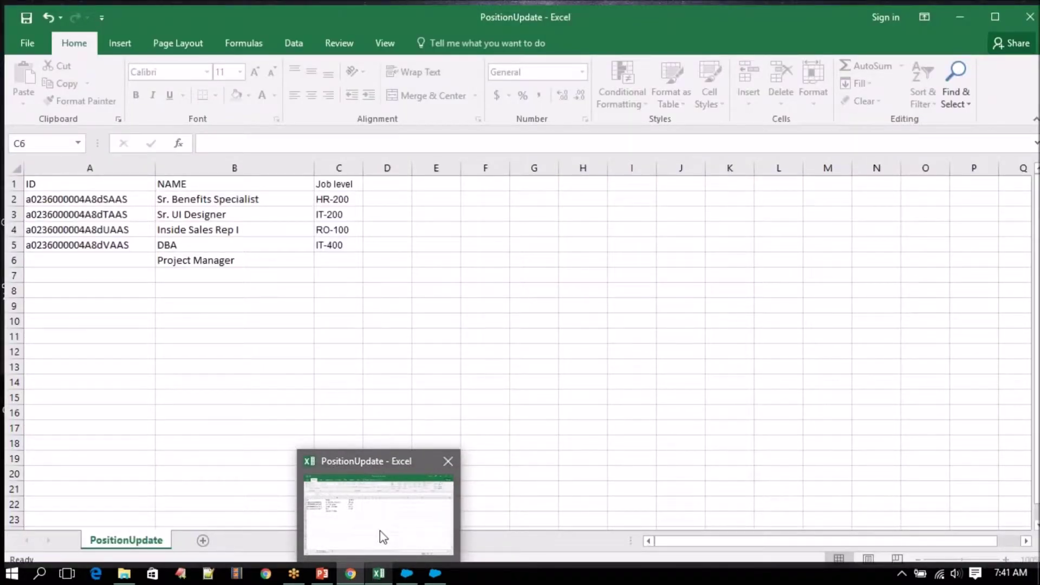
click(383, 537)
click(948, 13)
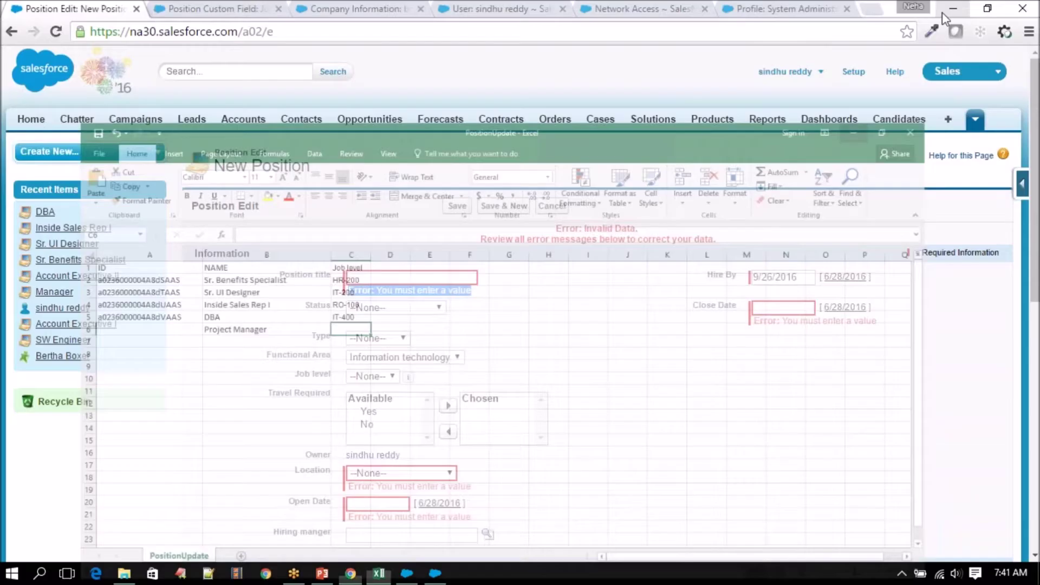
- Copy the Hire By field label from the New Position form into cell D1 in Excel as a column header
scroll(721, 312, down, 3)
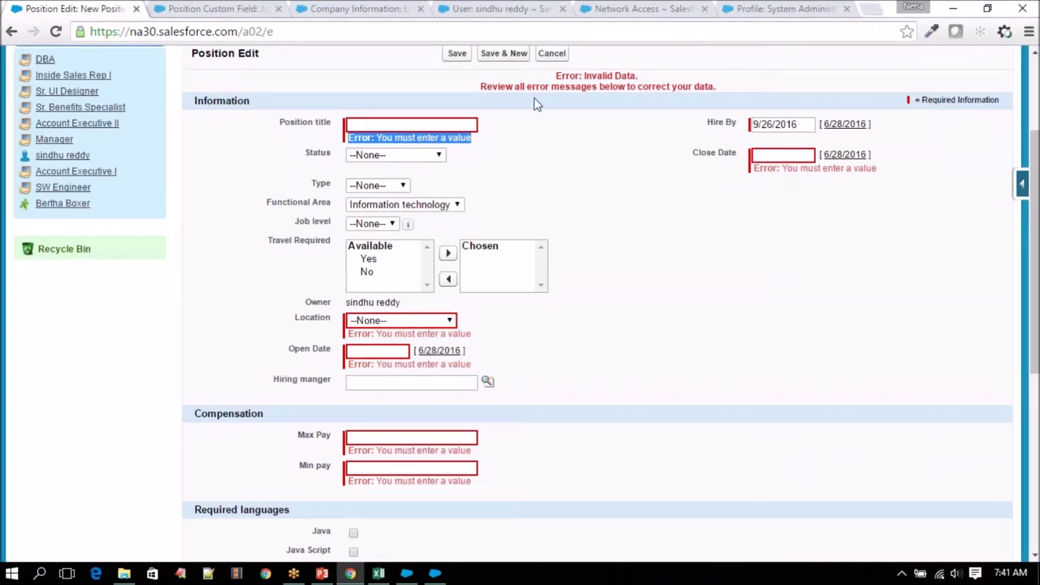
click(810, 124)
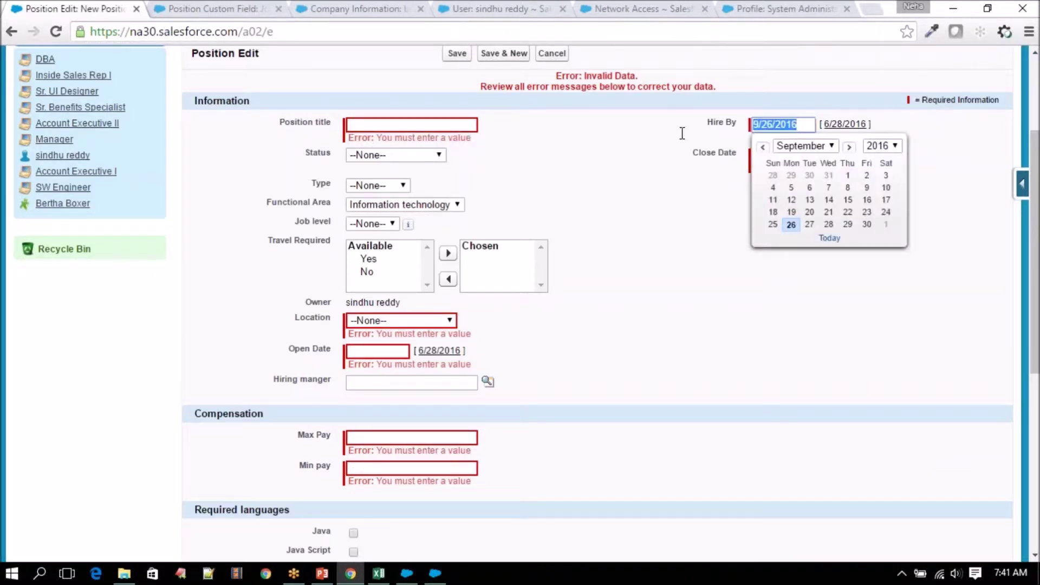
drag(706, 122, 737, 127)
key(ctrl+c)
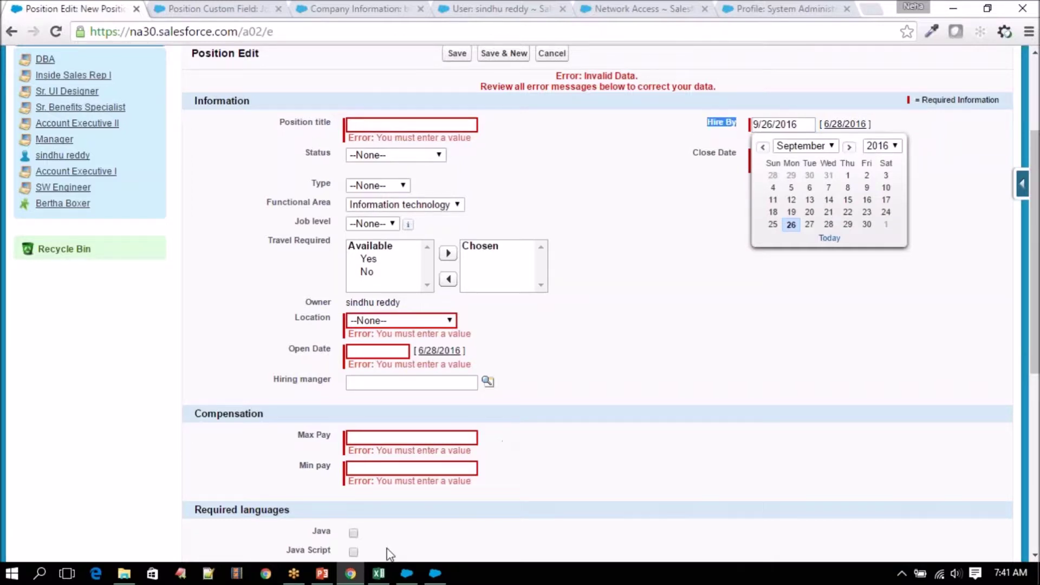
click(378, 573)
click(375, 179)
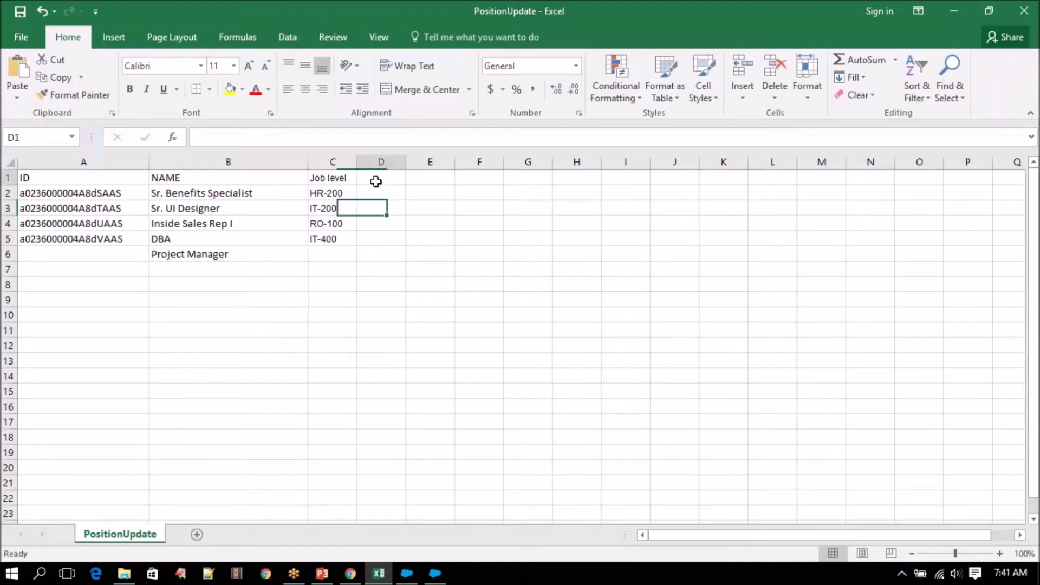
key(ctrl+v)
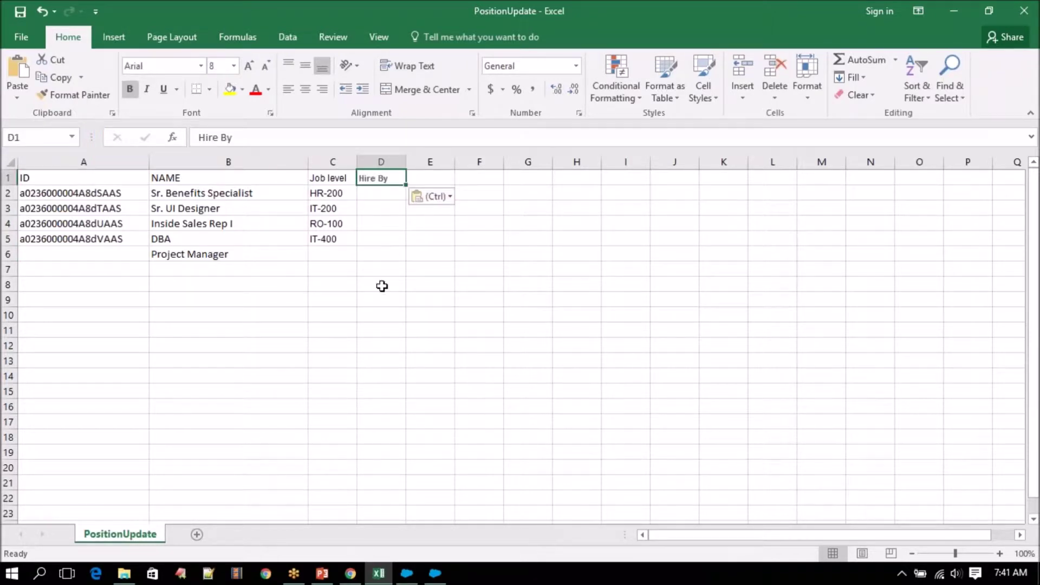
- Copy the Close Date field label from the Salesforce form in Chrome into cell E1 in Excel
click(379, 574)
drag(690, 153, 736, 154)
key(ctrl+c)
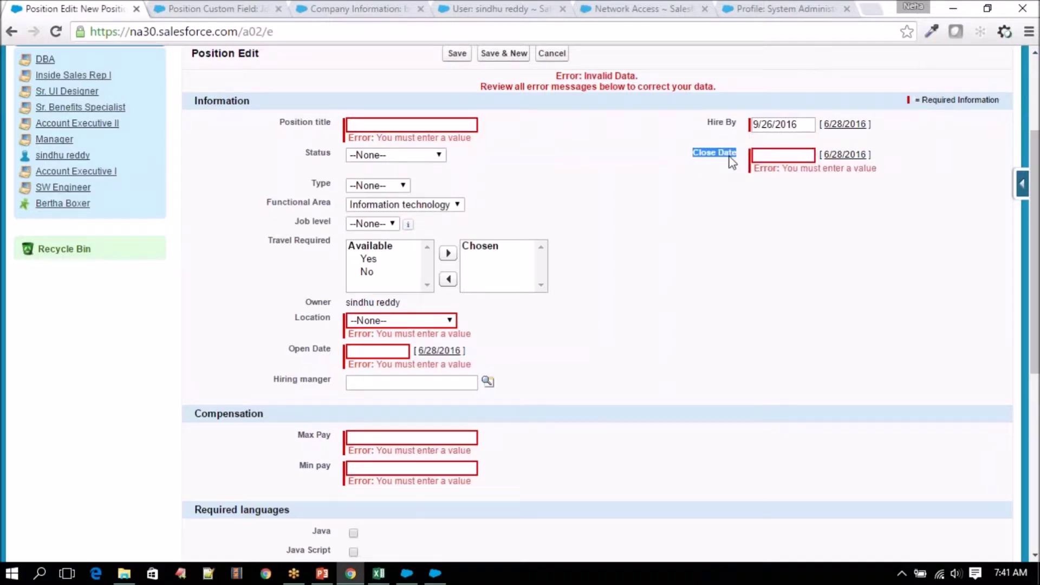
click(379, 573)
click(432, 177)
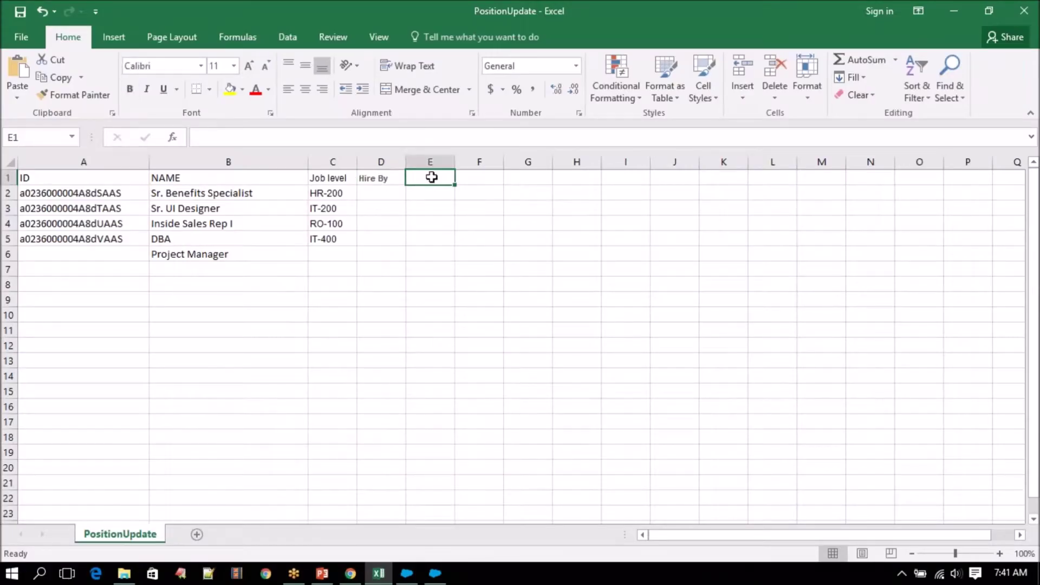
key(ctrl+v)
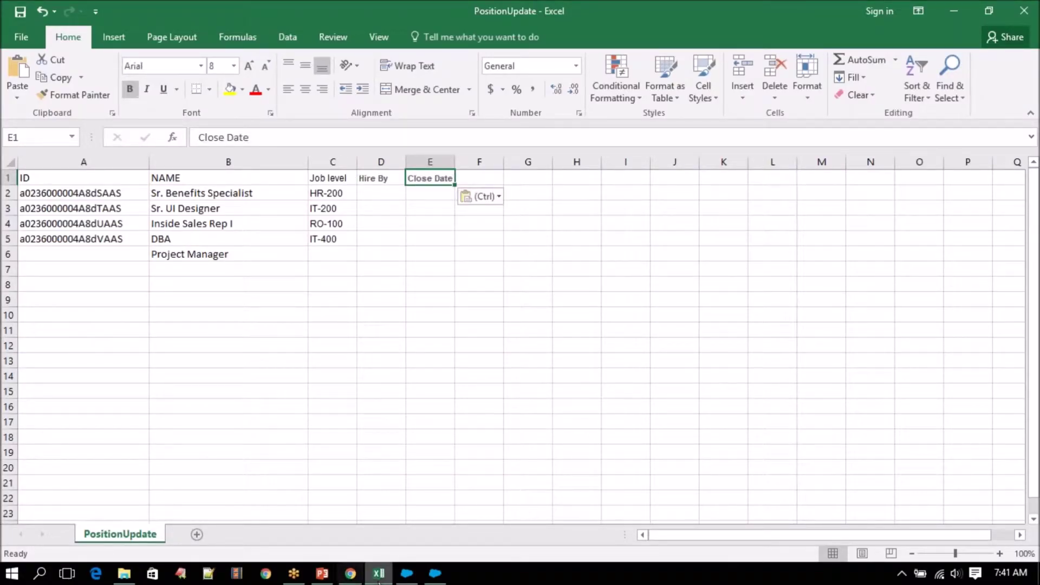
- Copy the Location field label from the Salesforce form in Chrome into cell F1 in Excel
click(380, 579)
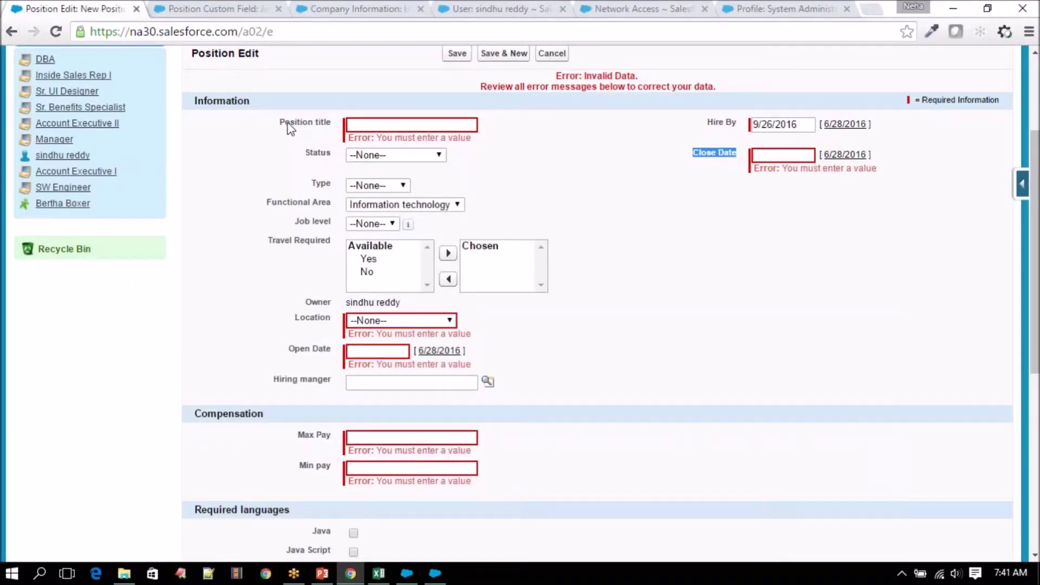
drag(294, 319, 331, 326)
key(ctrl+c)
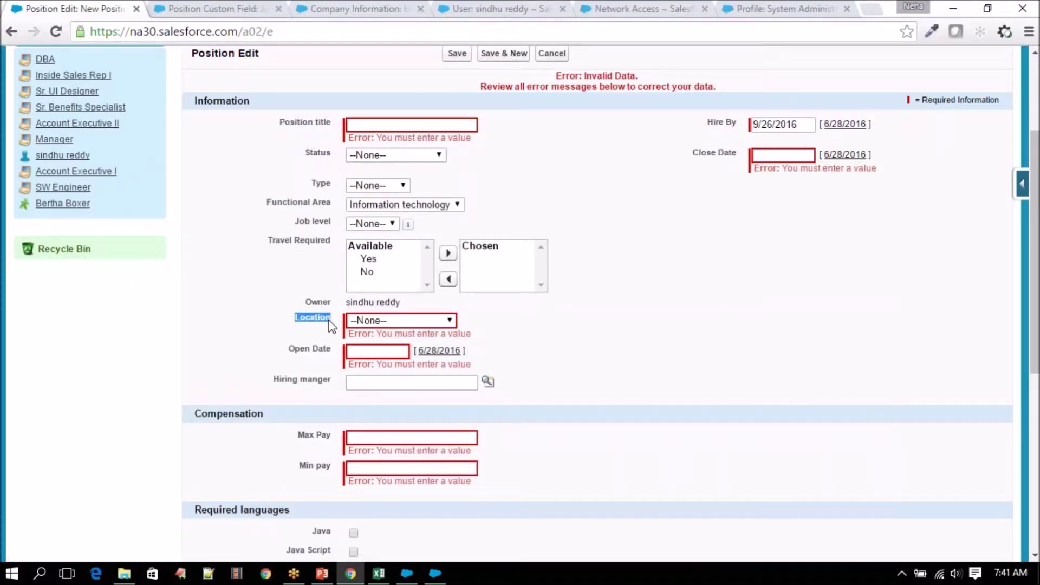
click(379, 573)
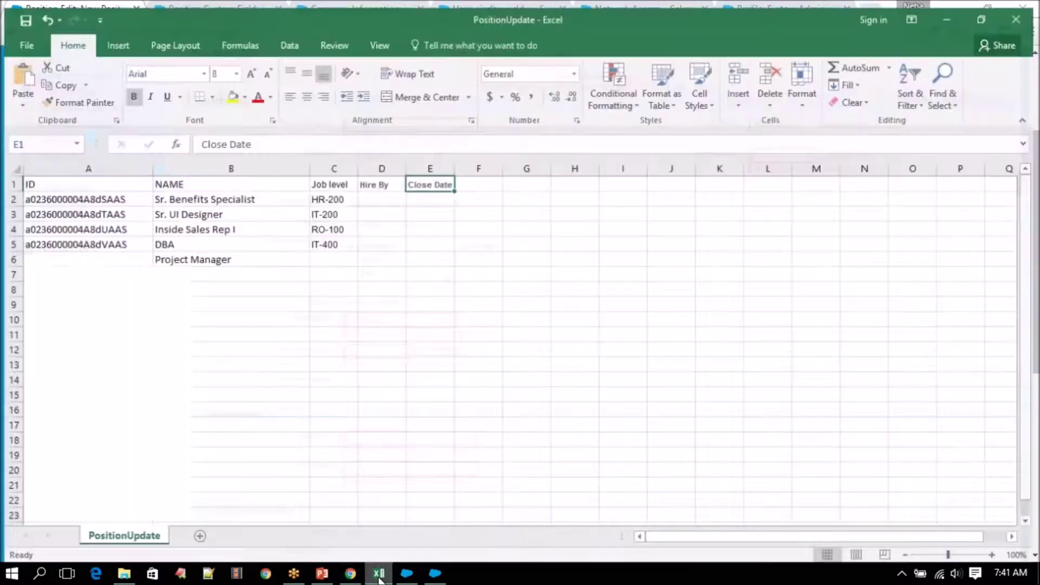
click(481, 178)
key(ctrl+v)
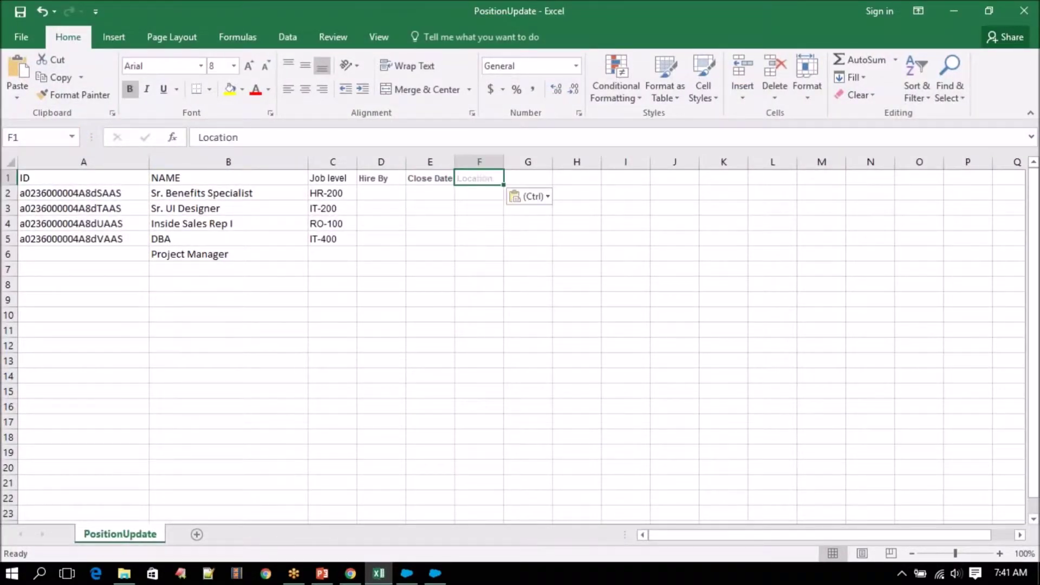
- Switch to Salesforce in Chrome and open the Location custom field definition from the Position object's field list
click(388, 580)
scroll(910, 166, up, 3)
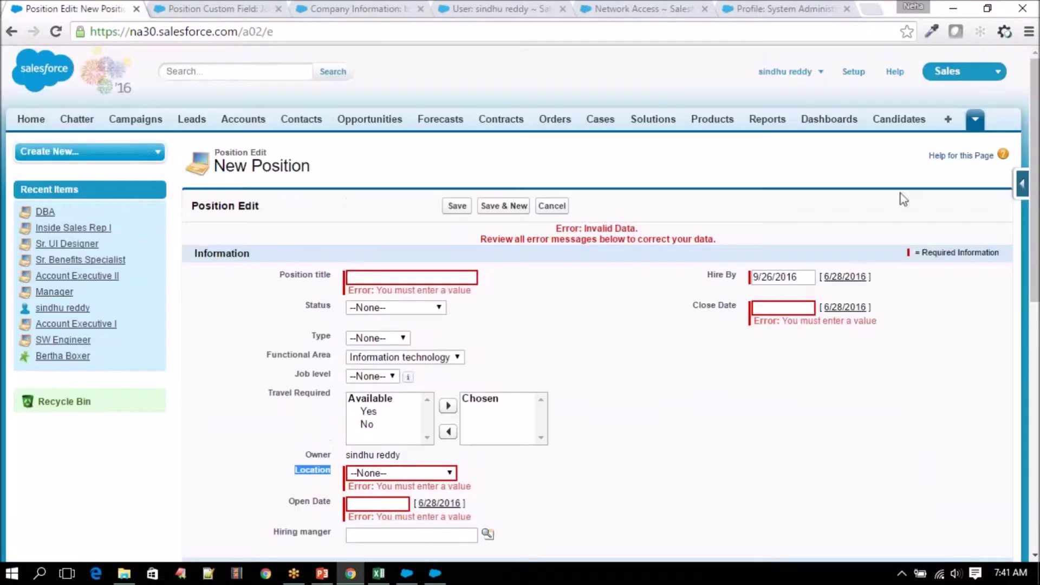
click(1022, 190)
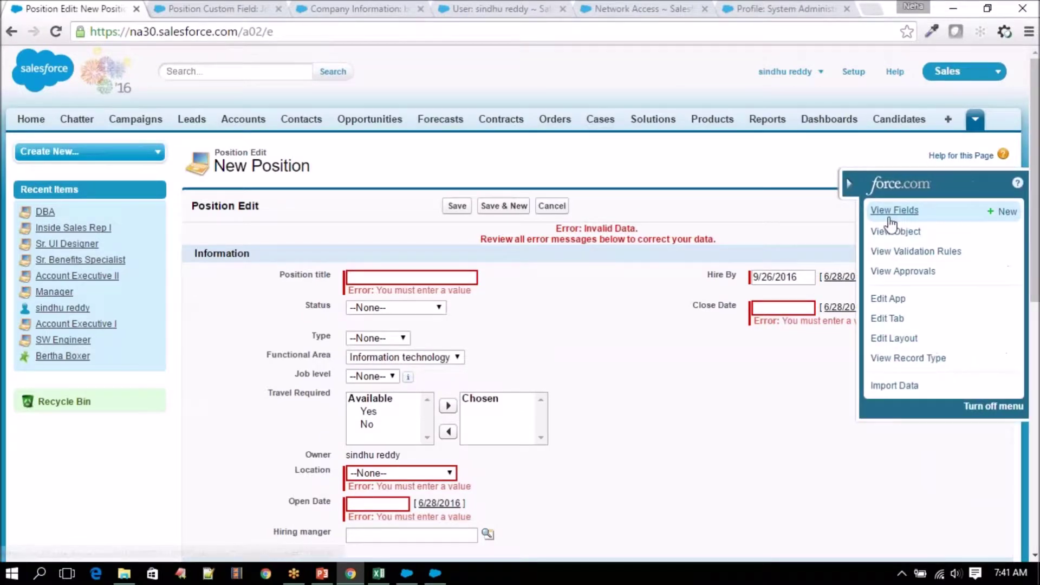
click(894, 209)
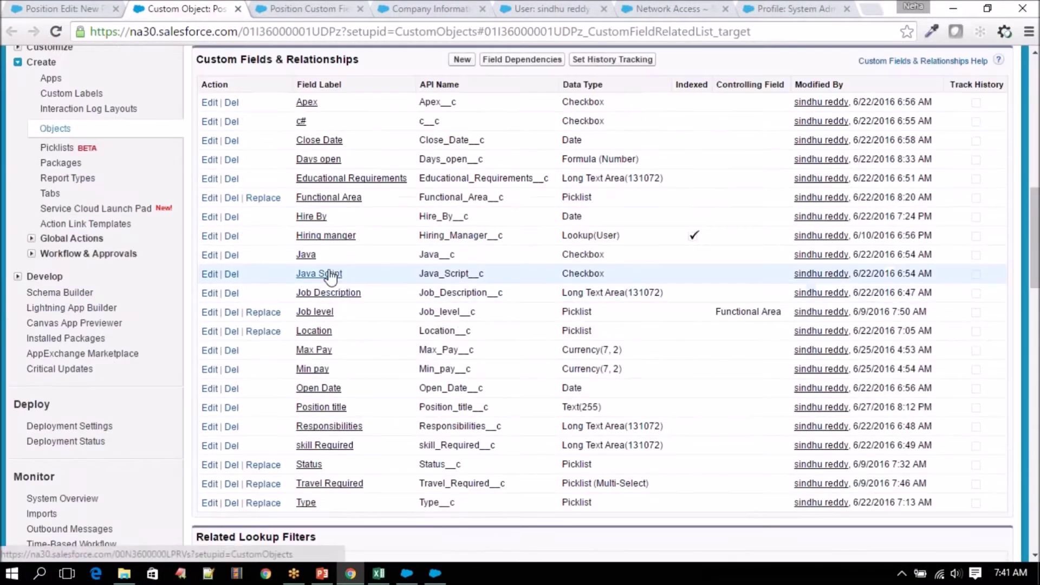
click(315, 331)
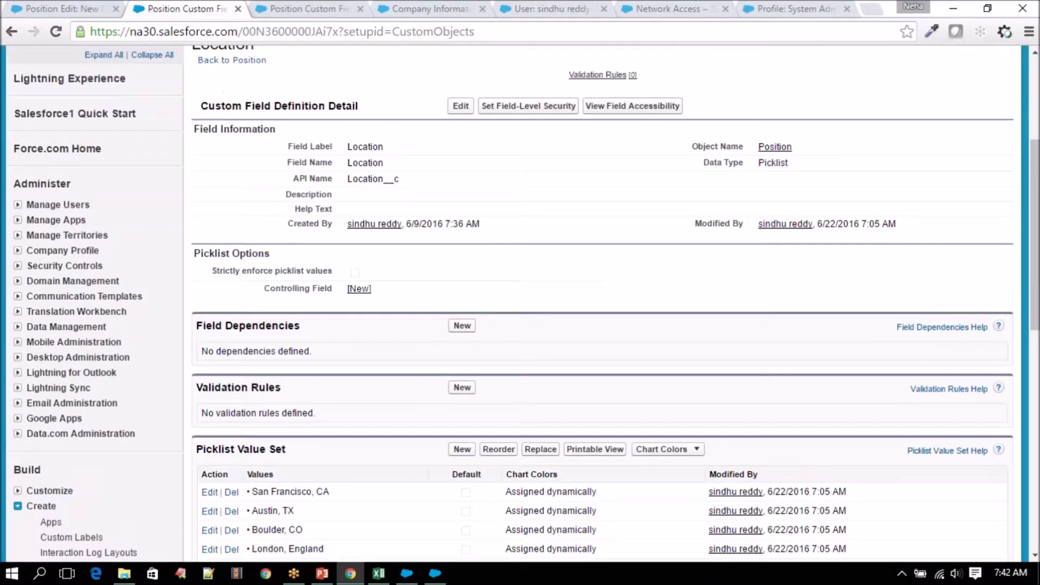
- Check the Location field's Required property in the Position page layout and leave the layout editor without changes
click(61, 11)
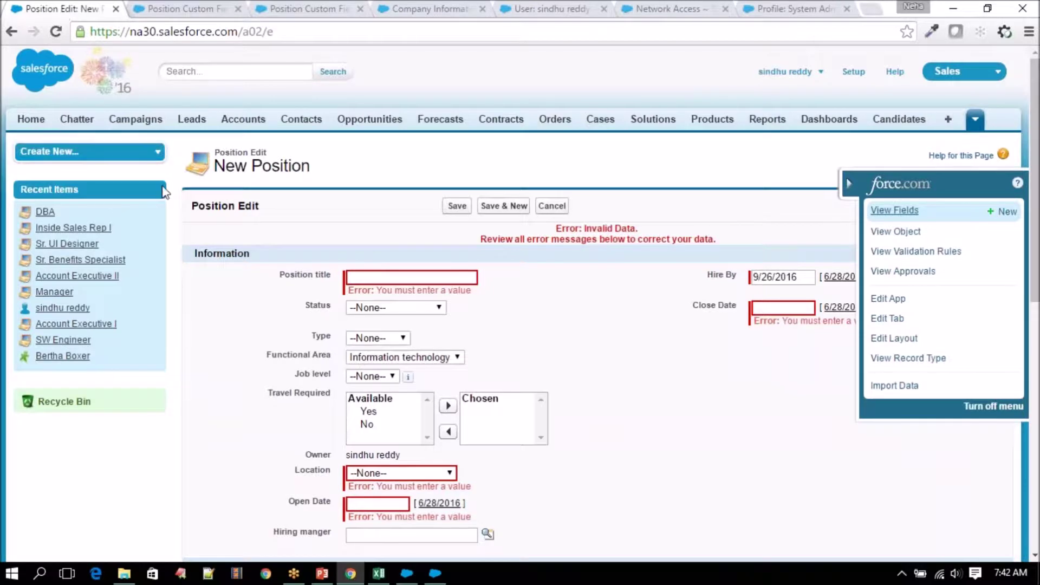
scroll(642, 322, down, 3)
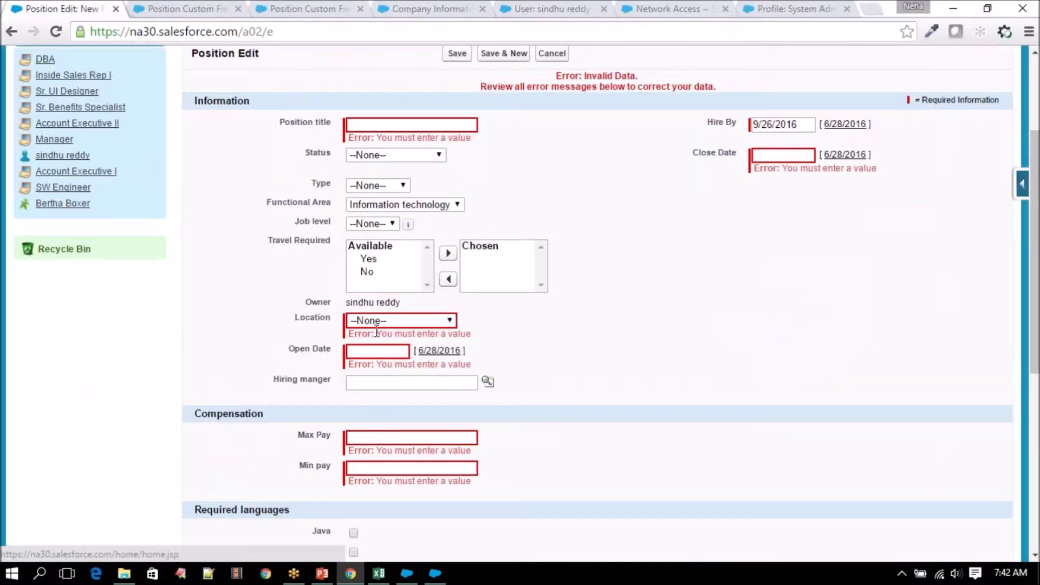
scroll(656, 344, up, 3)
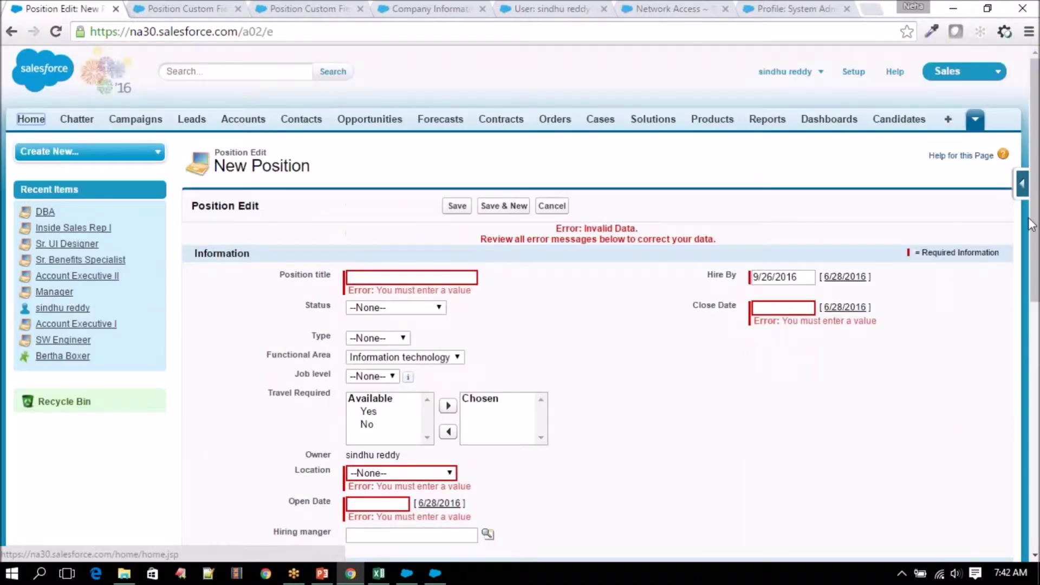
click(1024, 187)
click(895, 337)
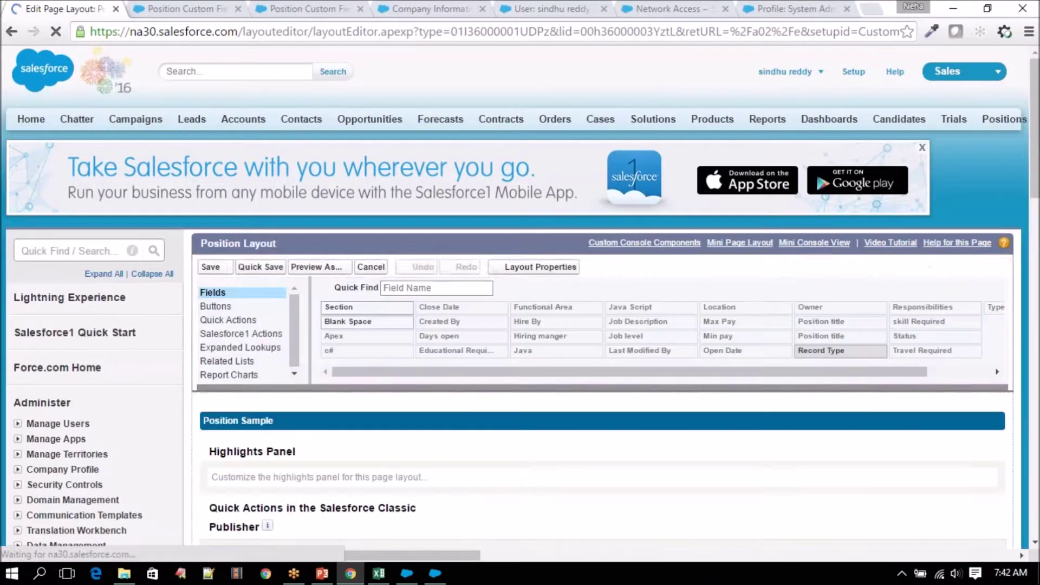
scroll(602, 325, down, 10)
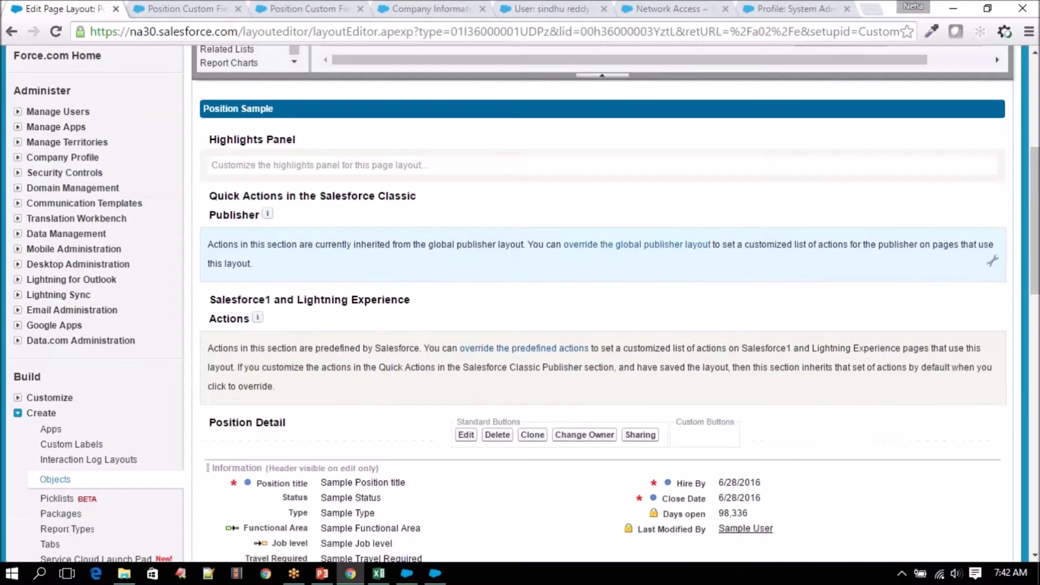
scroll(602, 326, down, 3)
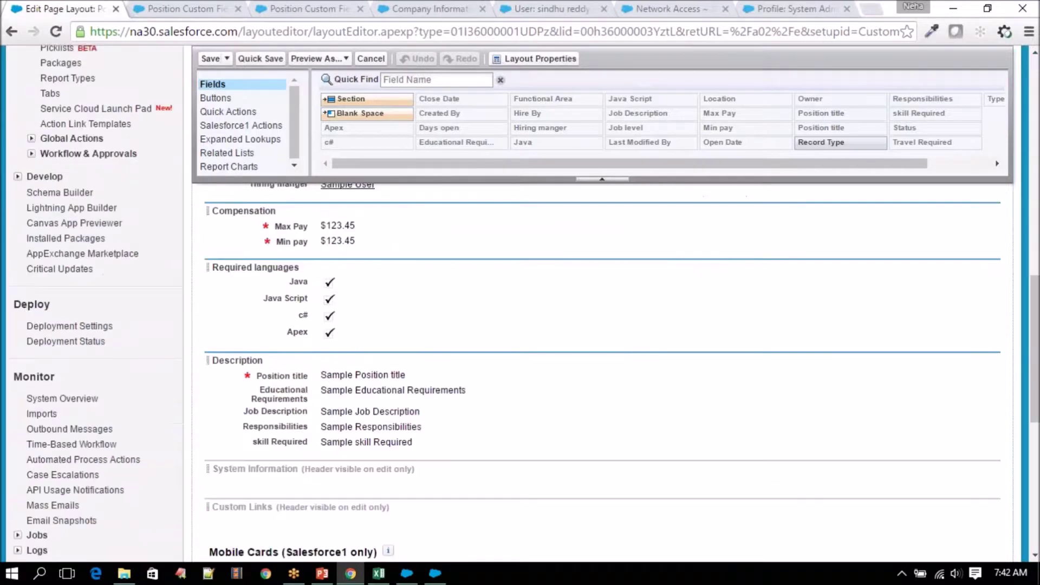
scroll(206, 395, up, 4)
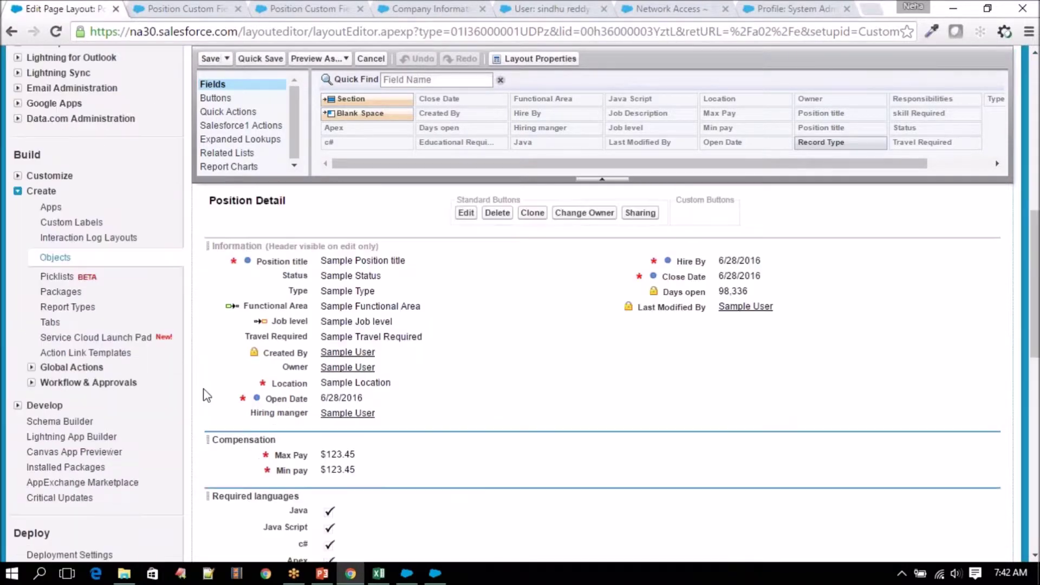
double_click(368, 385)
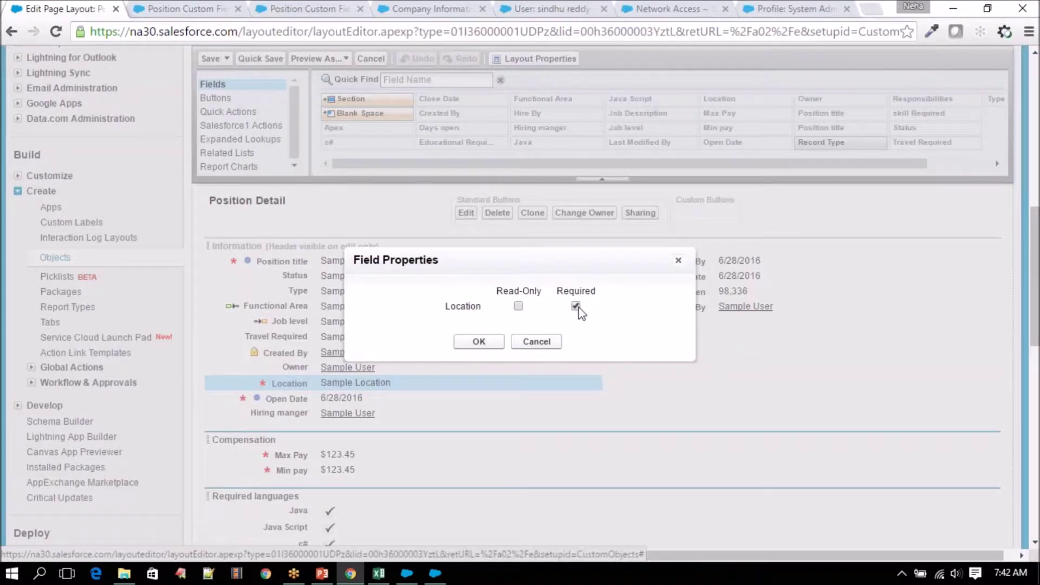
click(537, 341)
click(368, 60)
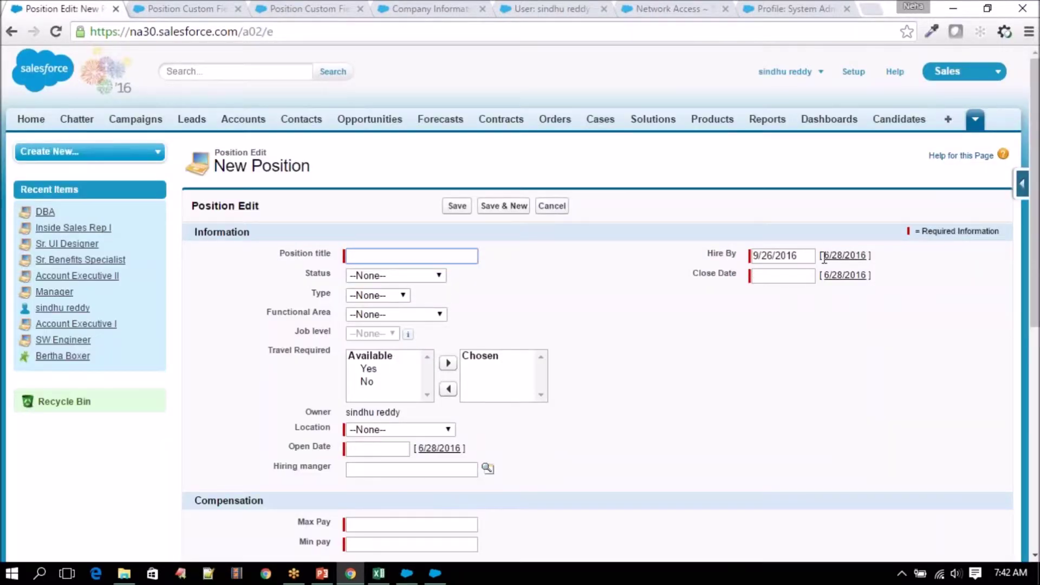
- Open the Hire By custom field definition from the Position object's custom fields list
click(1023, 192)
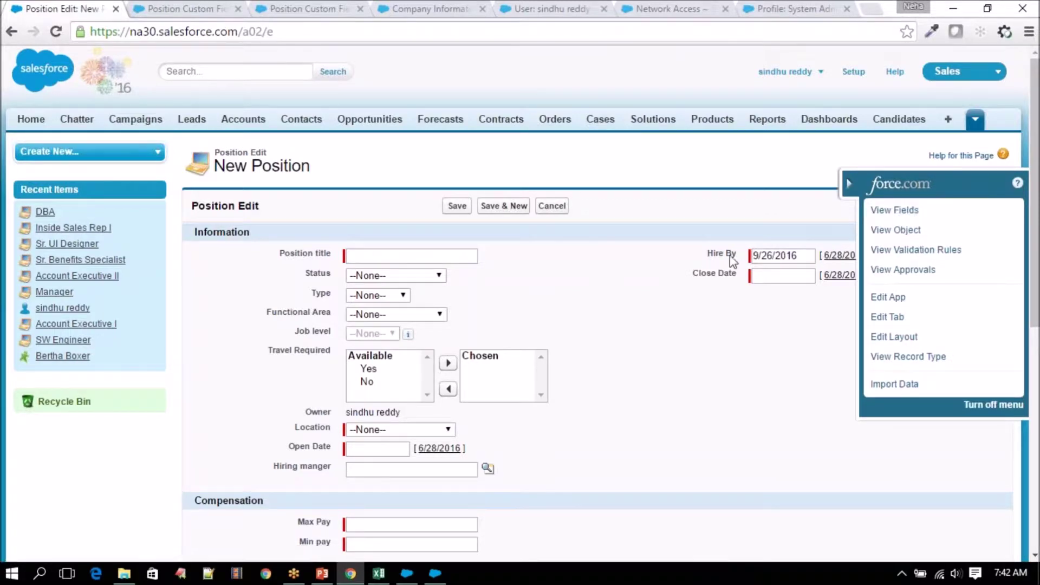
click(203, 9)
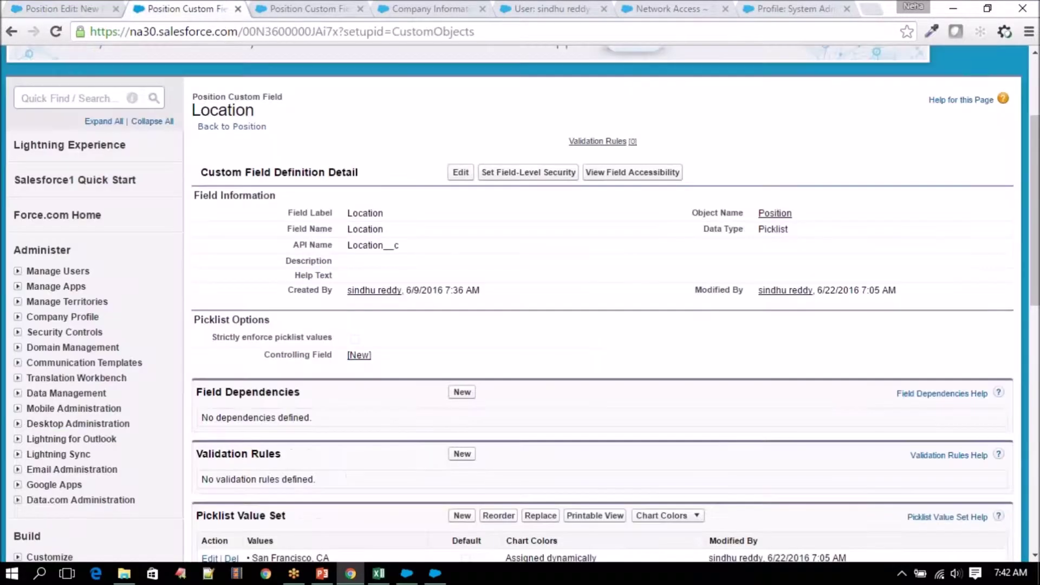
click(232, 126)
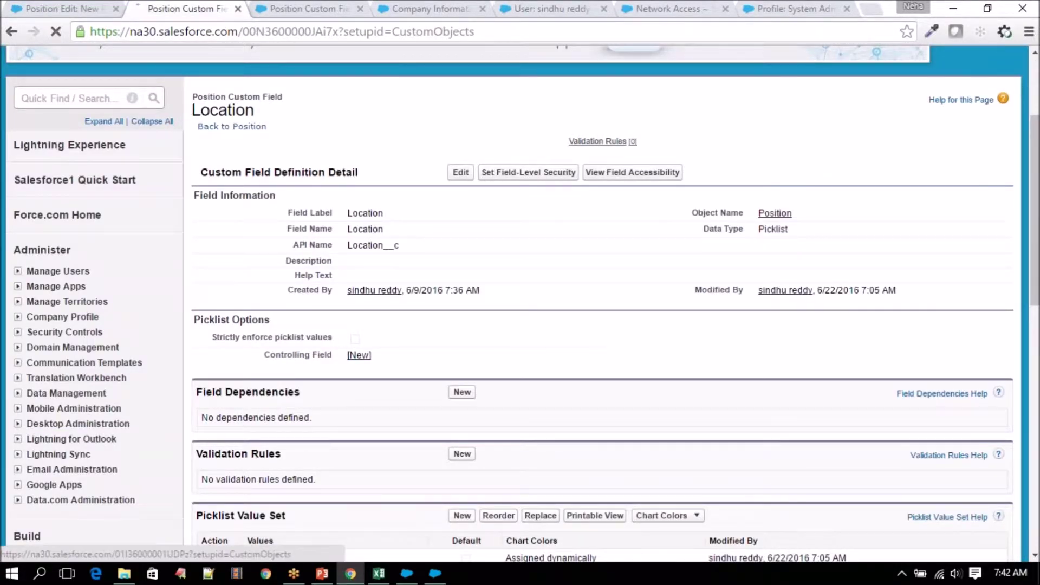
scroll(336, 309, down, 15)
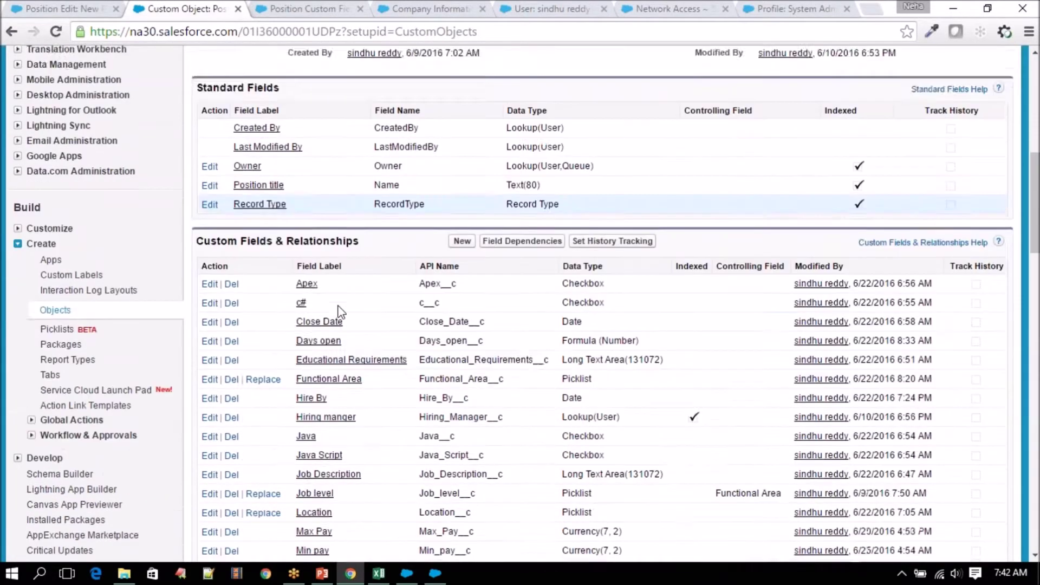
scroll(338, 310, down, 1)
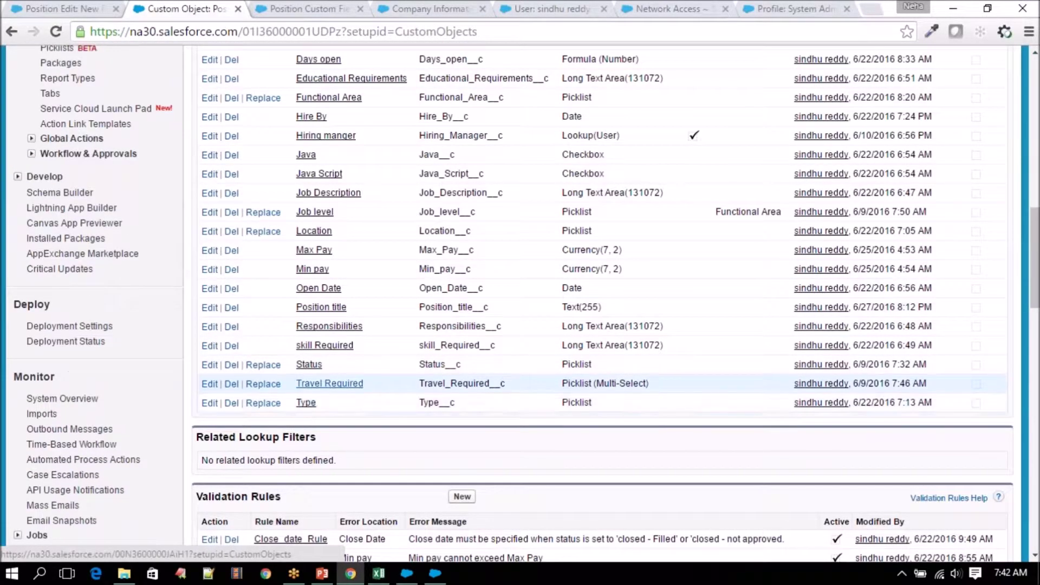
click(312, 118)
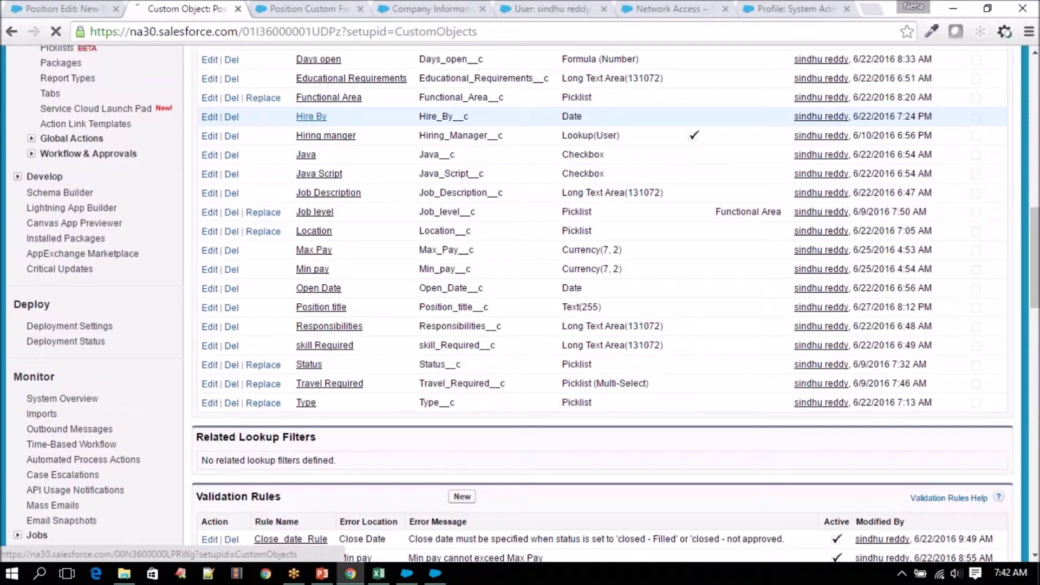
scroll(353, 282, down, 3)
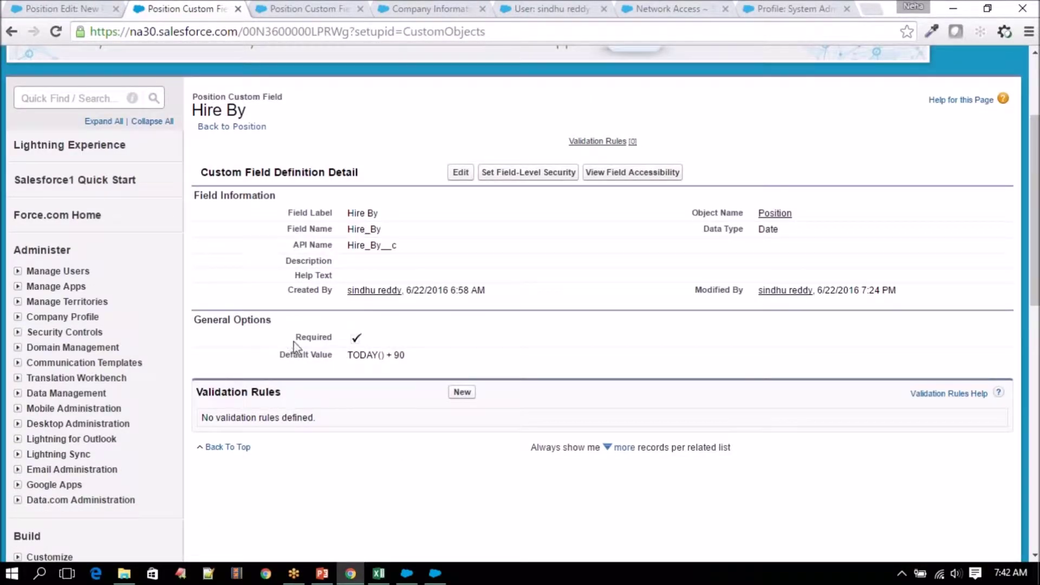
- Examine the Required option and the field label in the Hire By field definition
drag(293, 342, 395, 340)
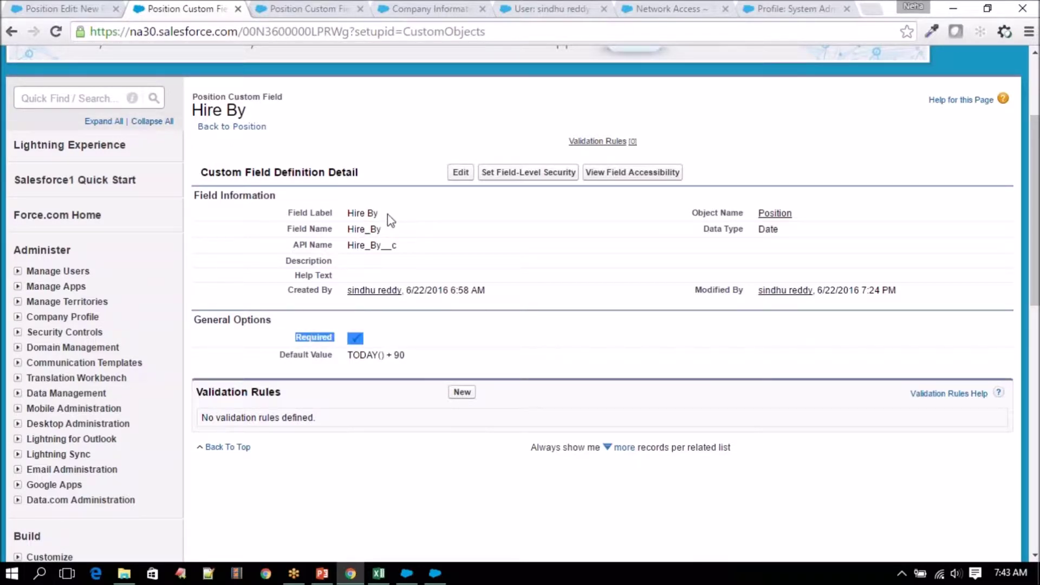
click(317, 331)
mouse_move(379, 337)
mouse_down()
mouse_move(283, 338)
mouse_move(380, 341)
mouse_up()
click(284, 342)
click(380, 342)
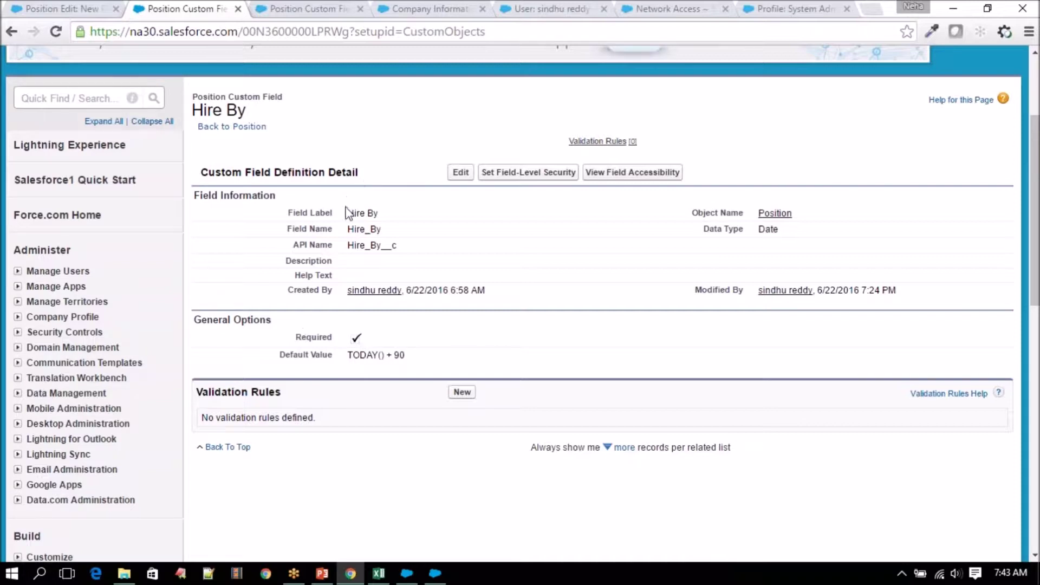
drag(347, 213, 410, 217)
drag(295, 338, 373, 340)
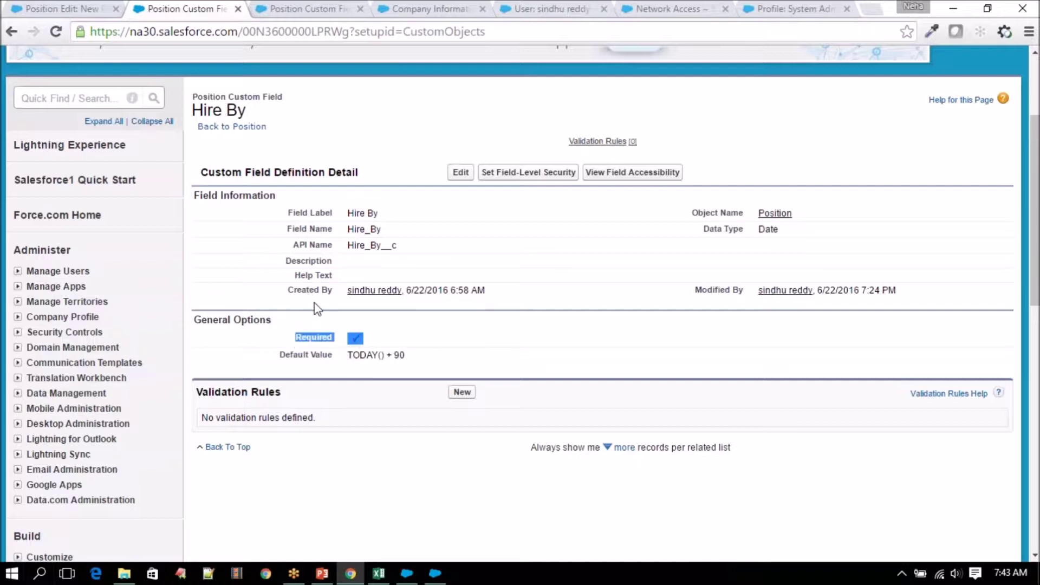
drag(365, 339, 296, 340)
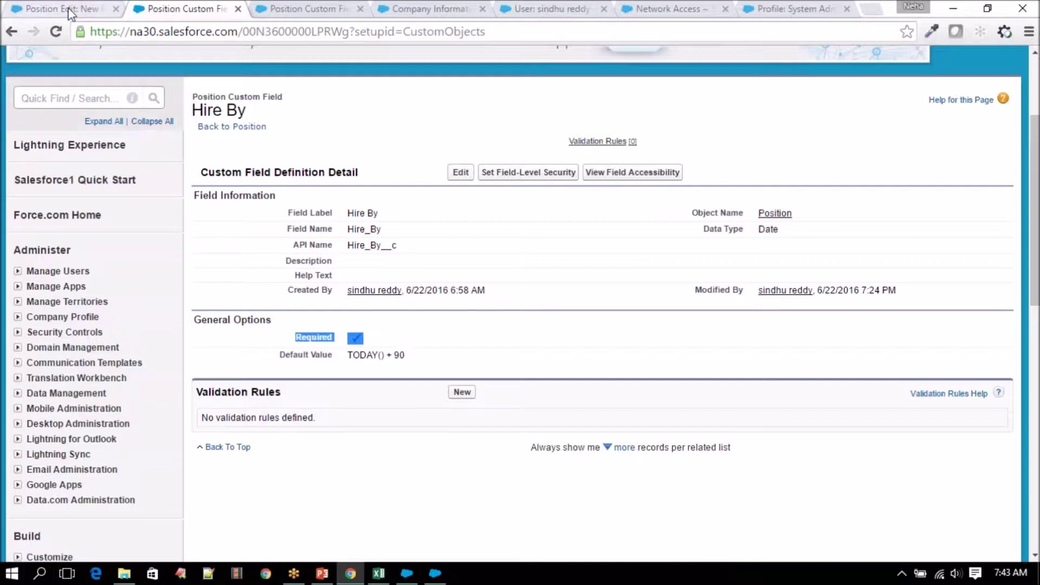
drag(347, 215, 387, 217)
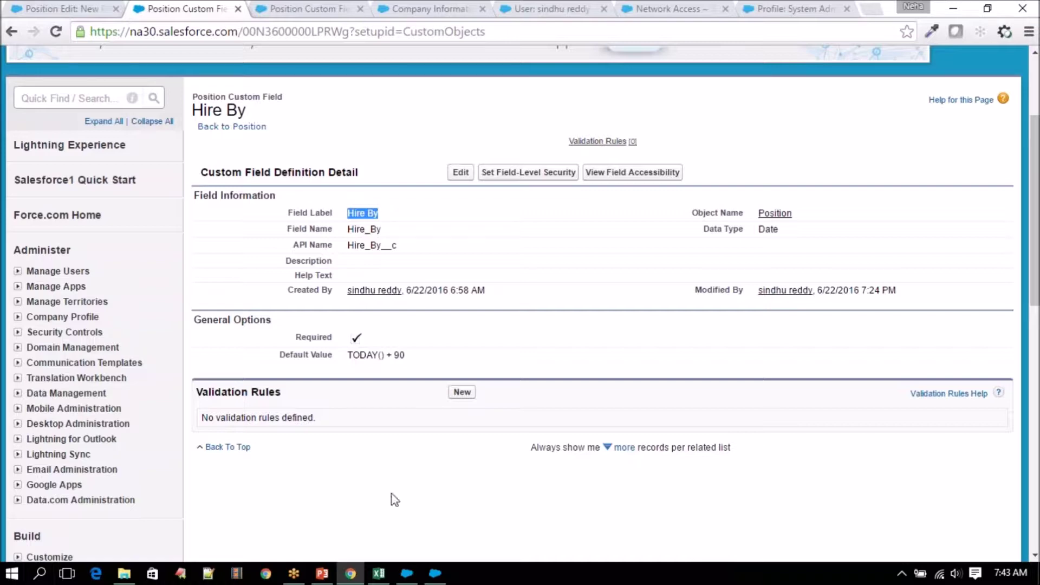
- Review the required fields on the New Position form alongside the Hire By definition and the Data Loader window
click(57, 9)
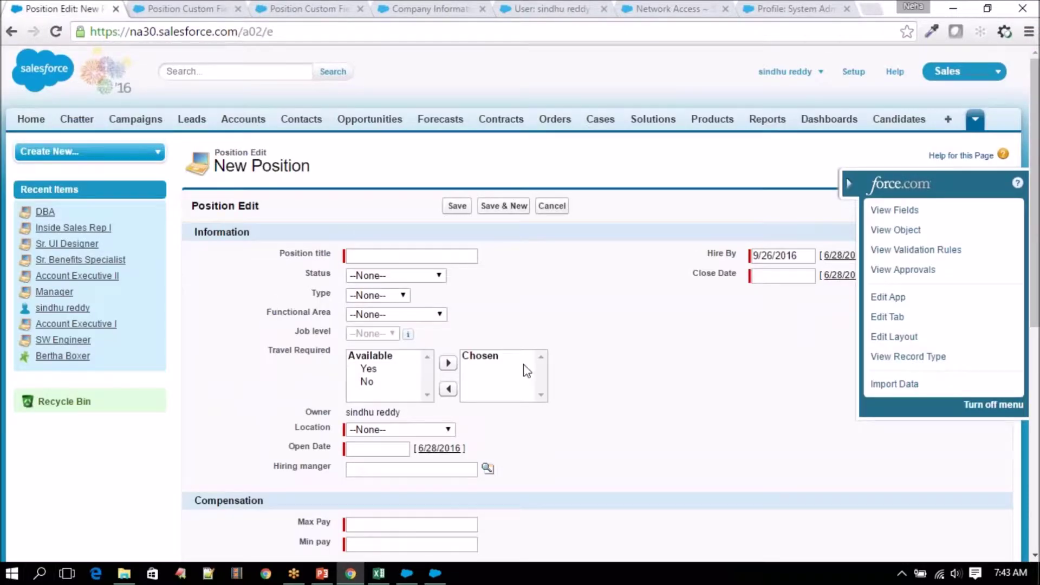
click(202, 6)
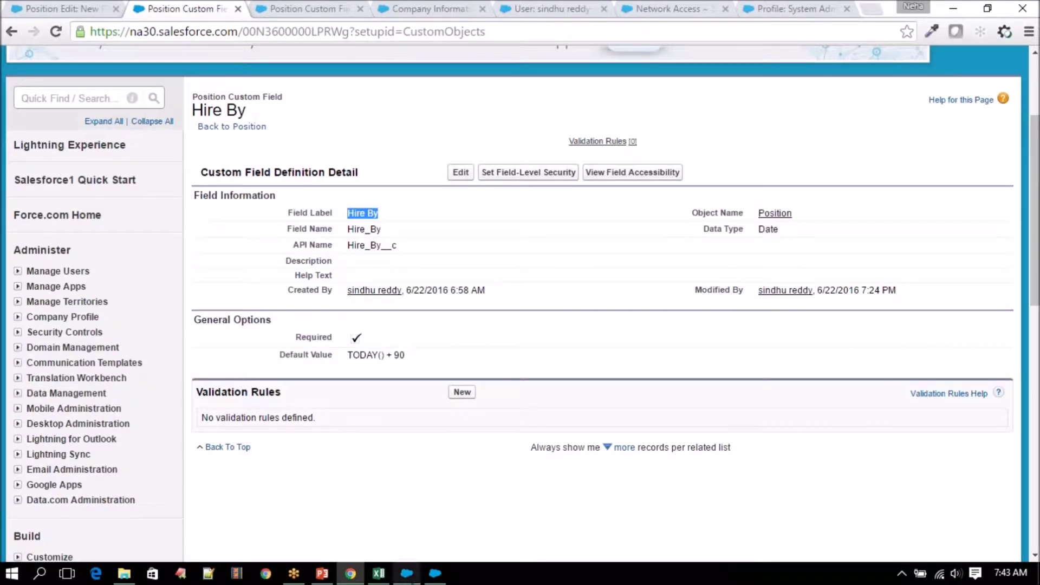
click(407, 573)
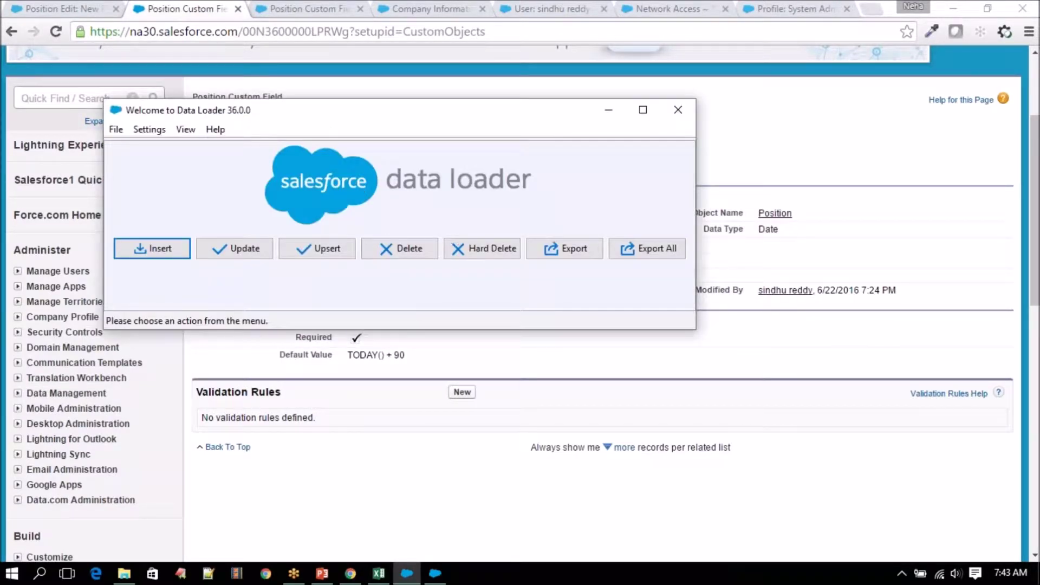
click(608, 110)
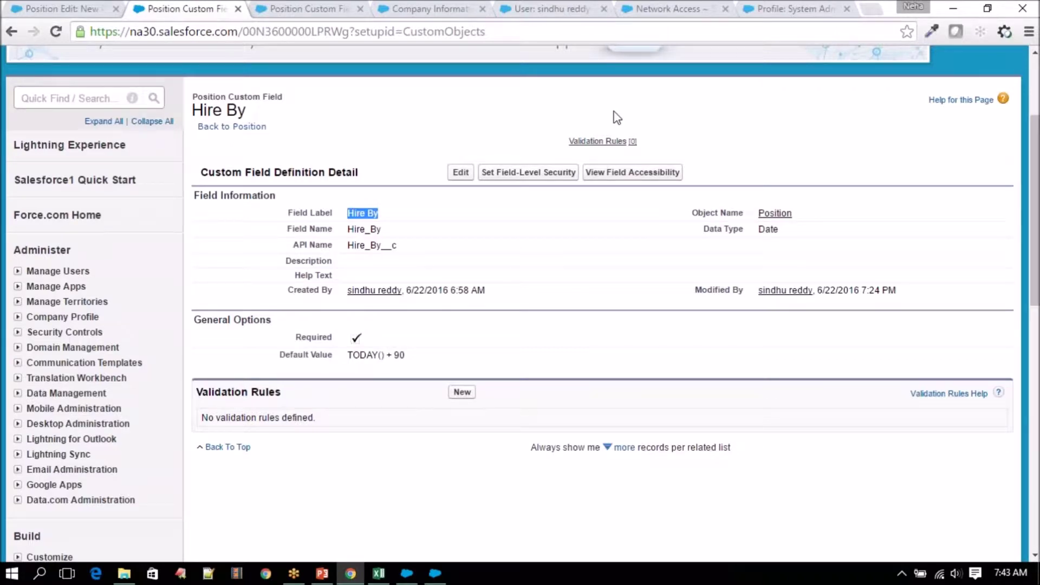
click(60, 8)
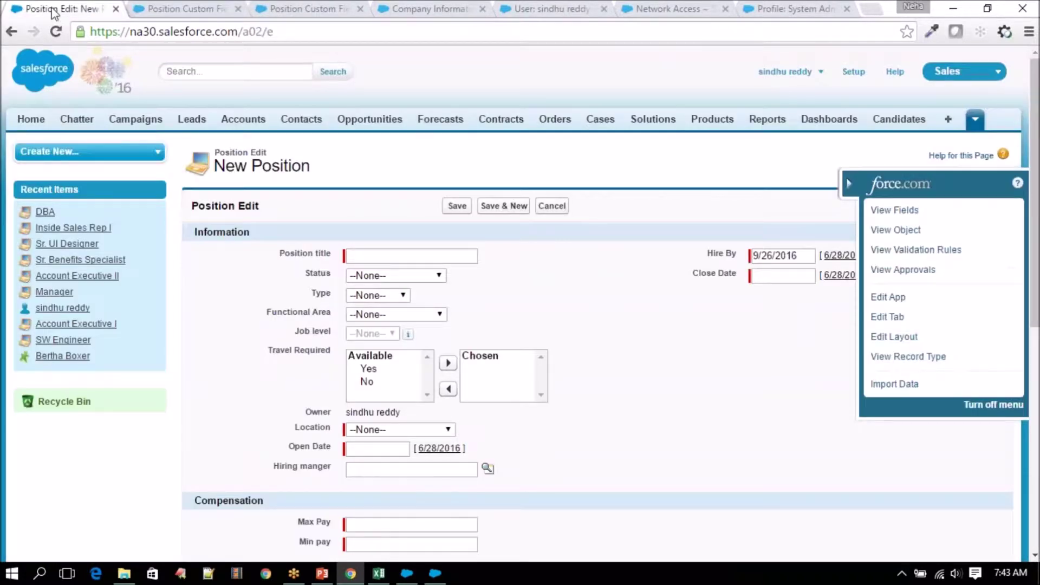
scroll(374, 386, down, 3)
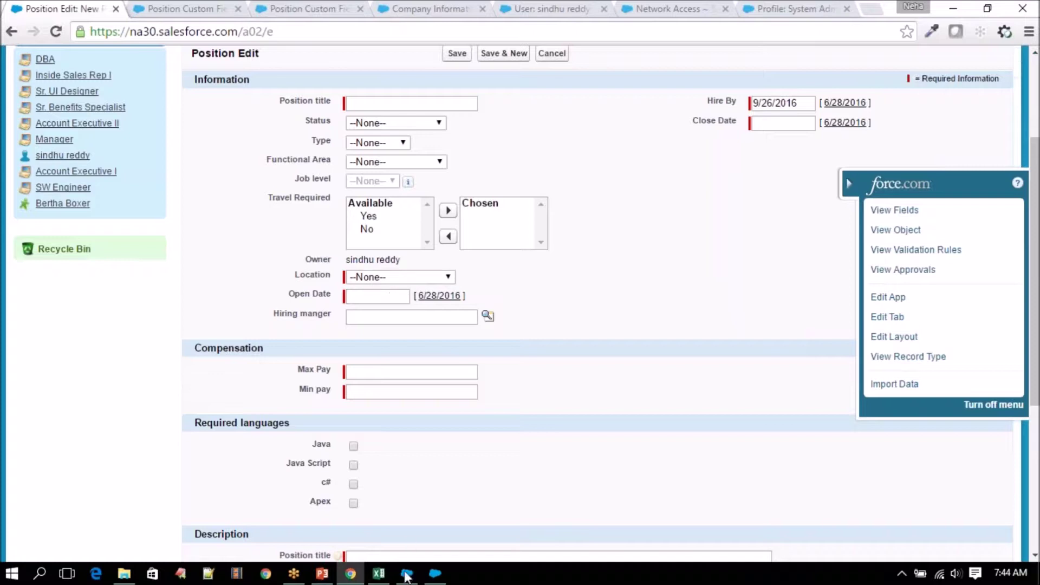
click(405, 574)
click(425, 336)
- Recheck the Required option in the Hire By definition and return to the New Position form with the force.com quick menu collapsed
click(190, 10)
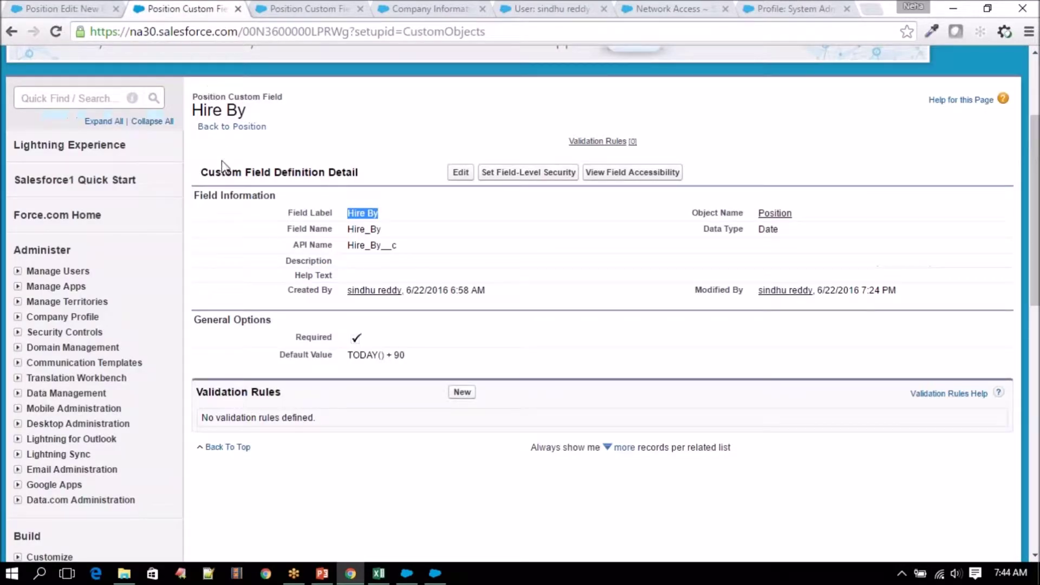
drag(296, 337, 390, 337)
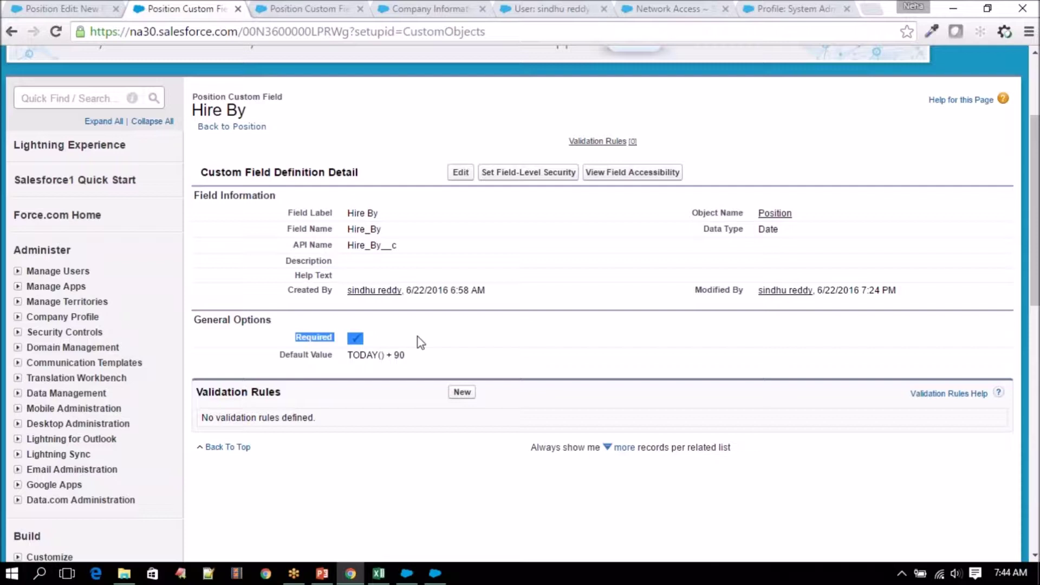
click(54, 8)
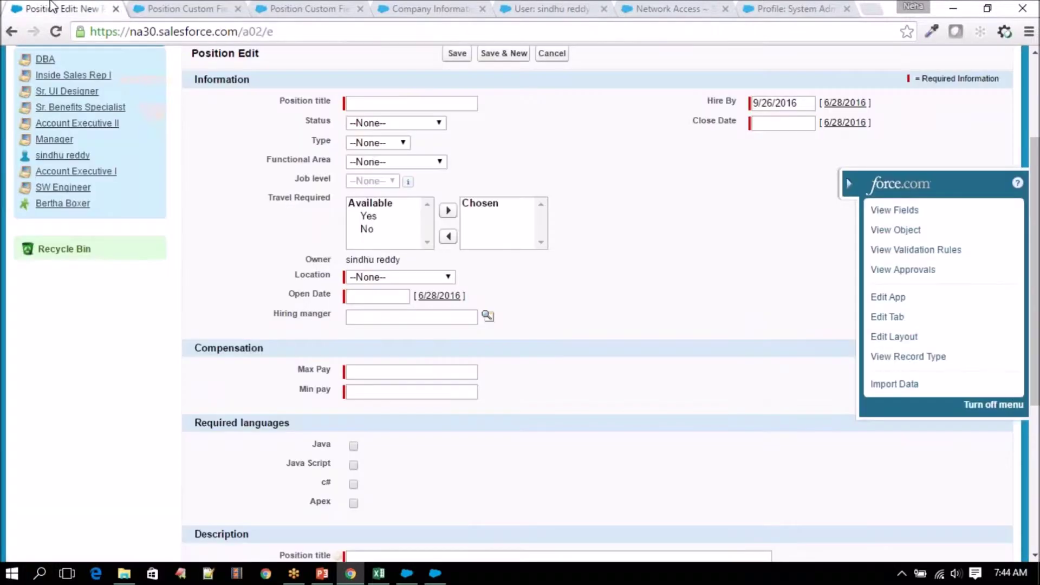
click(850, 184)
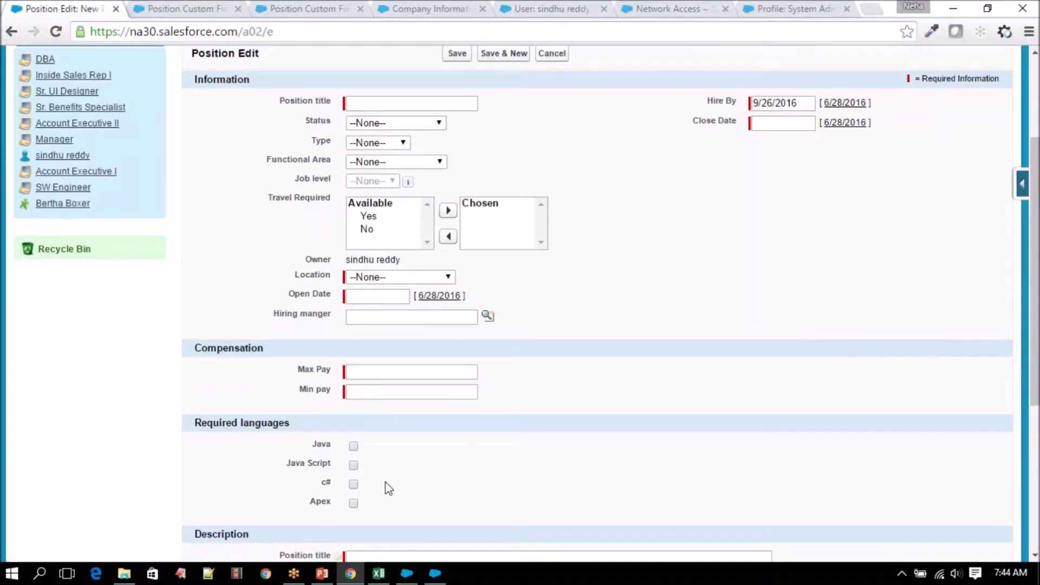
- Copy the Open Date field label from the New Position form into cell G1 of the PositionUpdate sheet as a column header
click(379, 573)
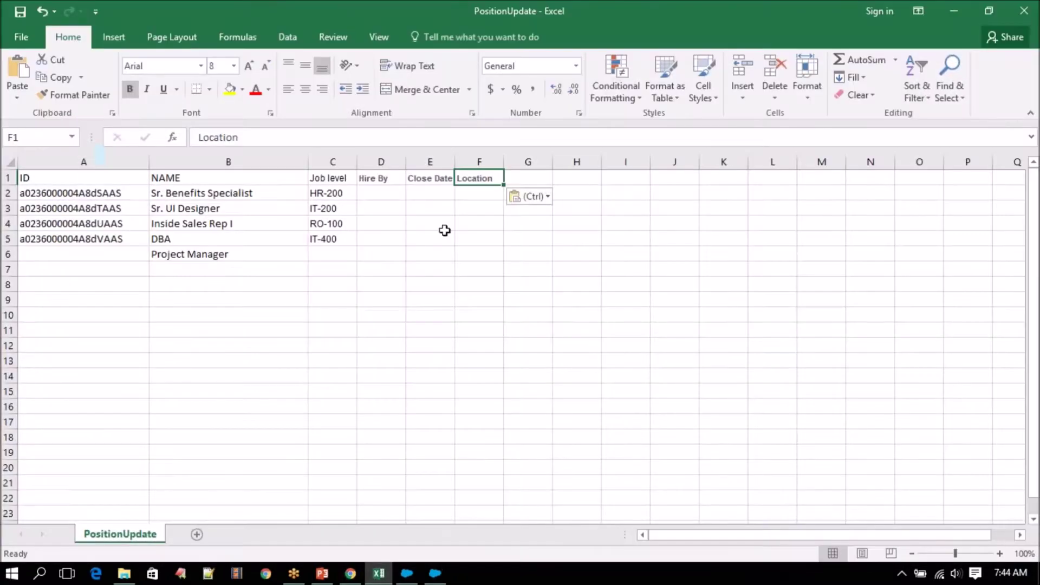
click(352, 575)
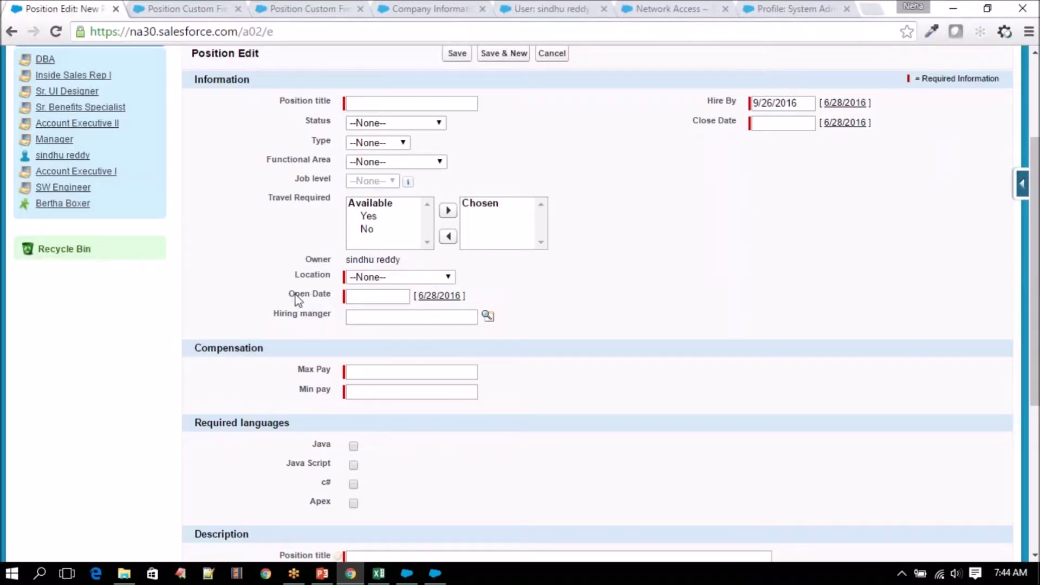
drag(289, 294, 343, 296)
key(ctrl+c)
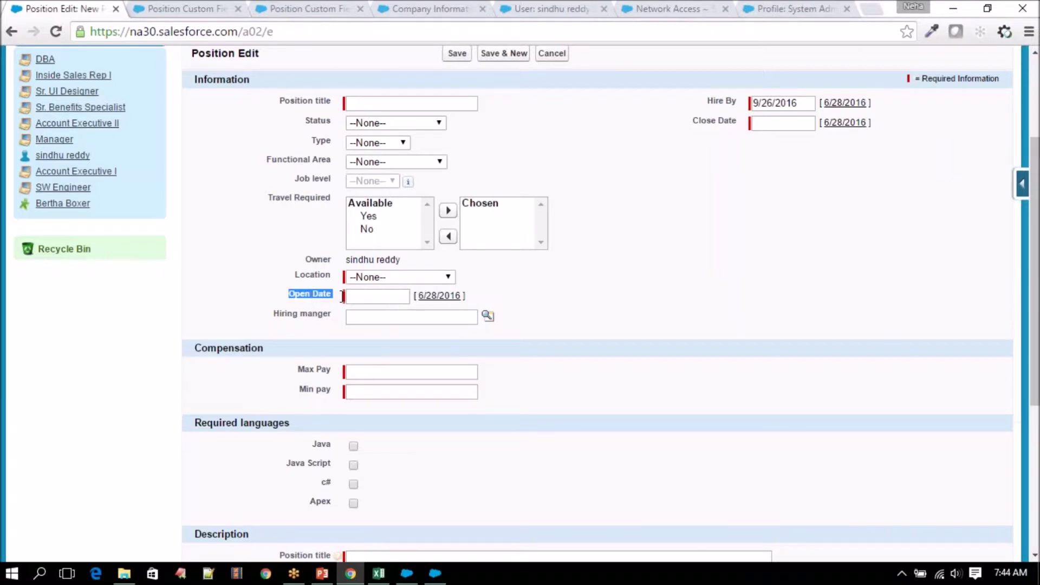
click(379, 574)
click(526, 181)
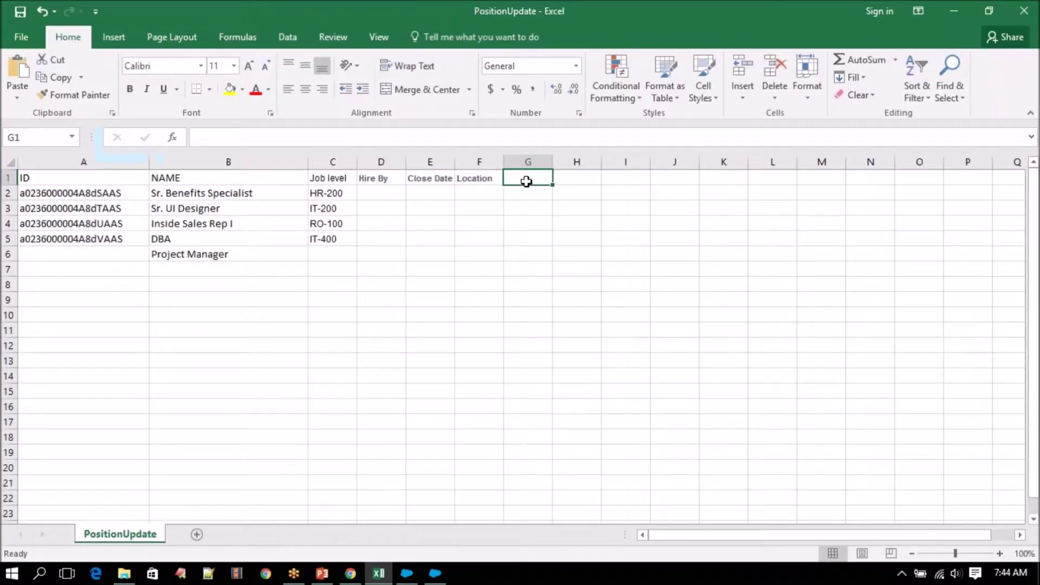
key(ctrl+v)
key(Right)
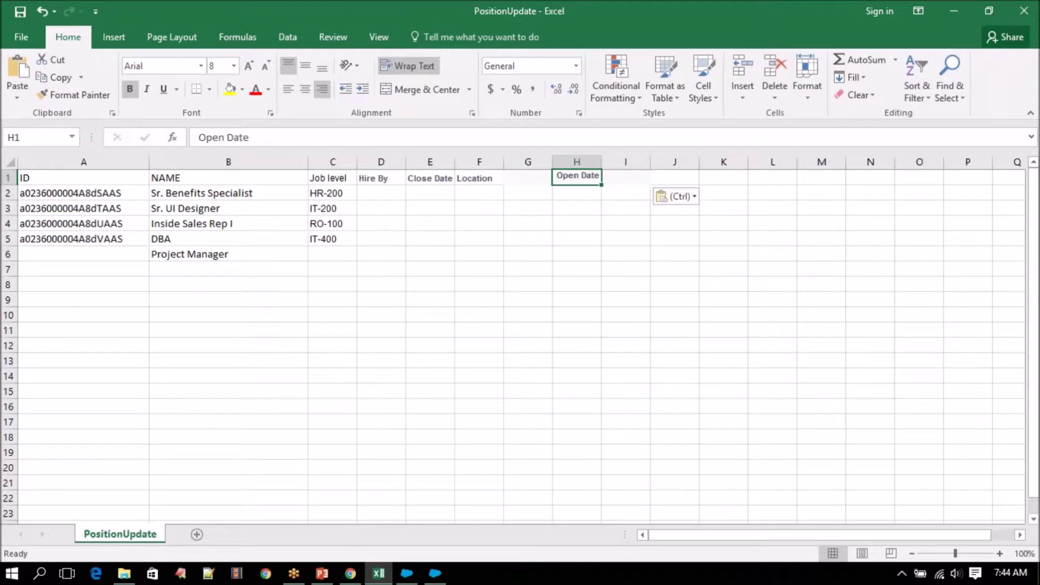
key(ctrl+x)
click(521, 177)
key(ctrl+v)
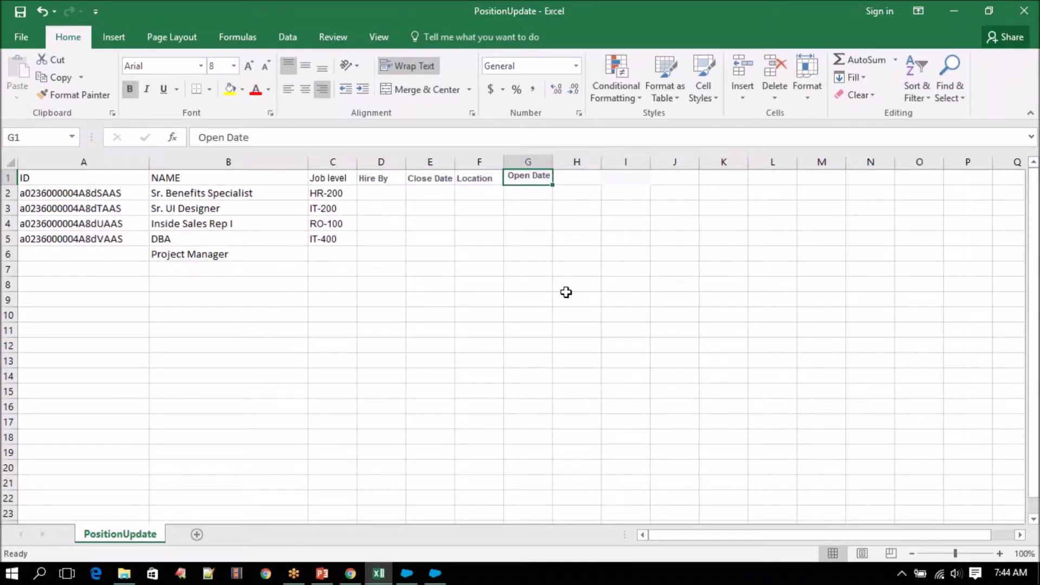
- Copy the Max Pay field label from the New Position form's Compensation section into header cell H1 of the PositionUpdate sheet
click(407, 573)
click(405, 576)
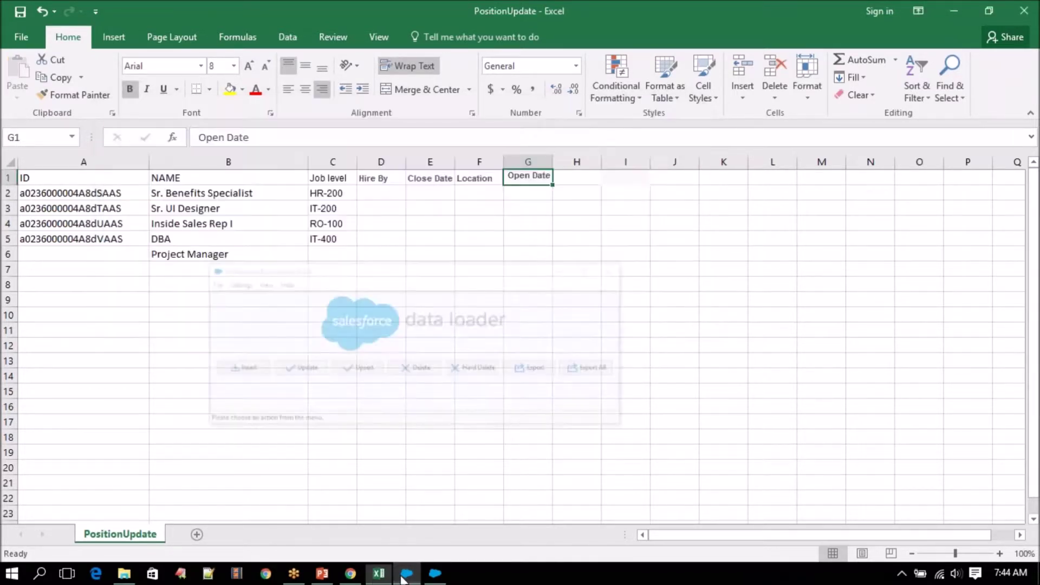
click(388, 576)
drag(299, 371, 327, 372)
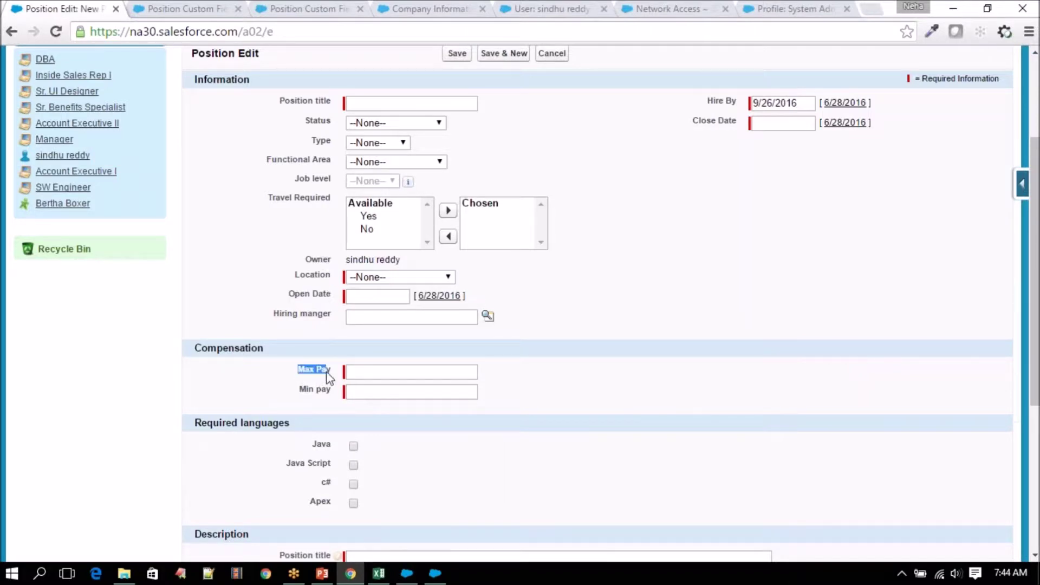
click(374, 574)
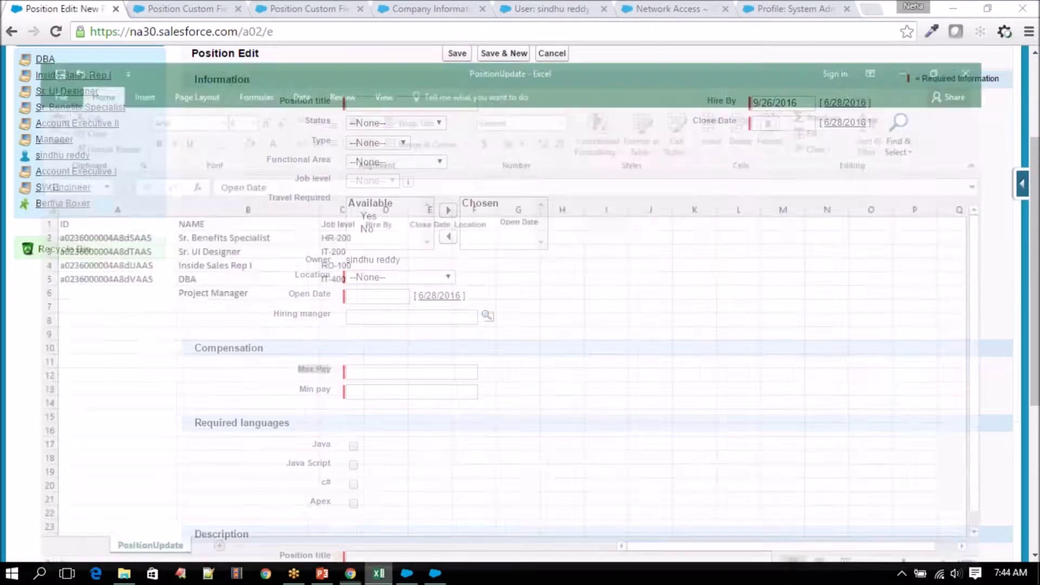
click(572, 179)
key(ctrl+v)
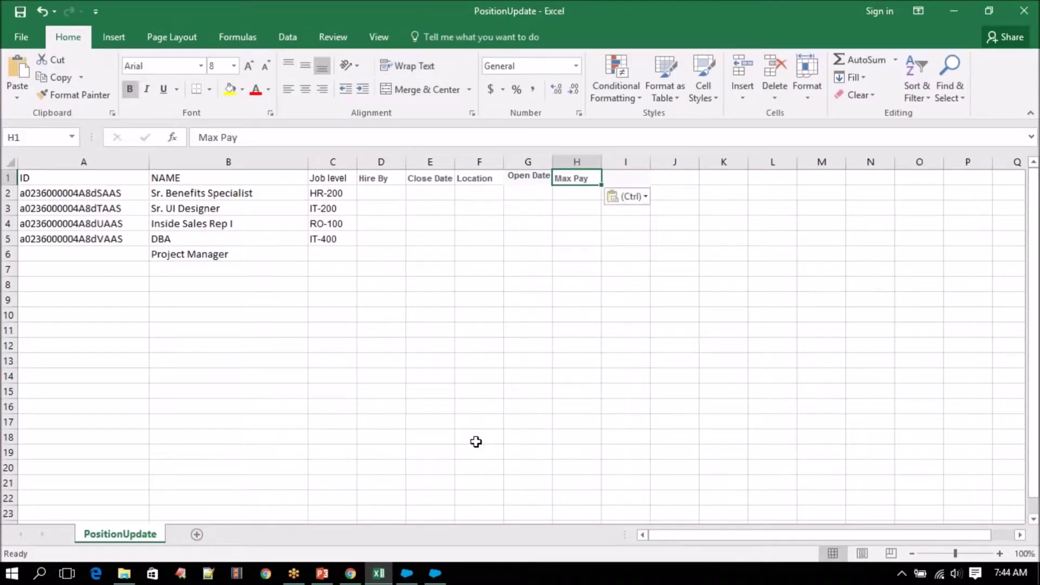
- Copy the Min pay field label from the New Position form into header cell I1 of the PositionUpdate sheet
click(379, 573)
drag(299, 390, 328, 392)
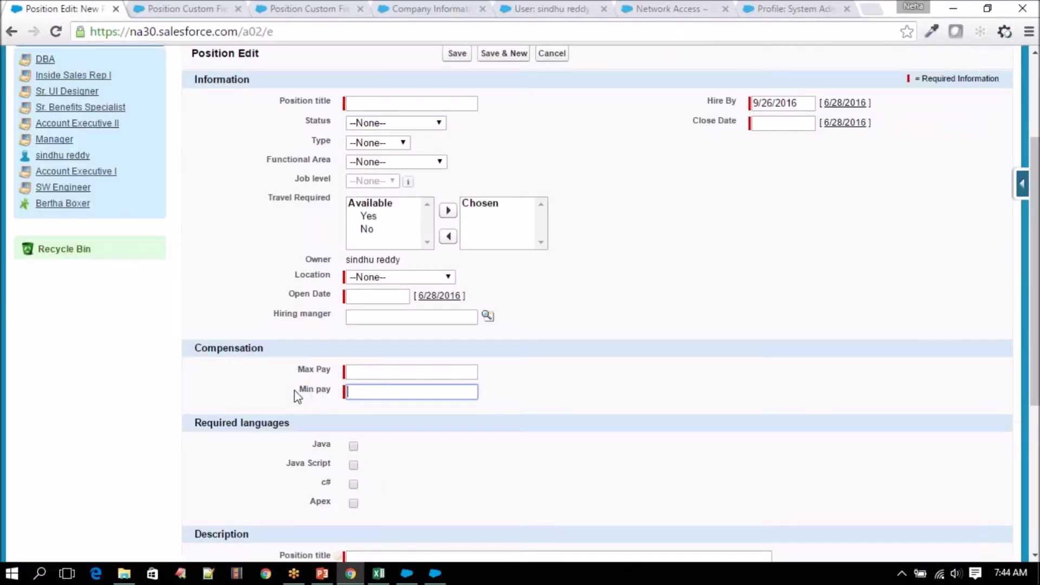
drag(299, 392, 332, 391)
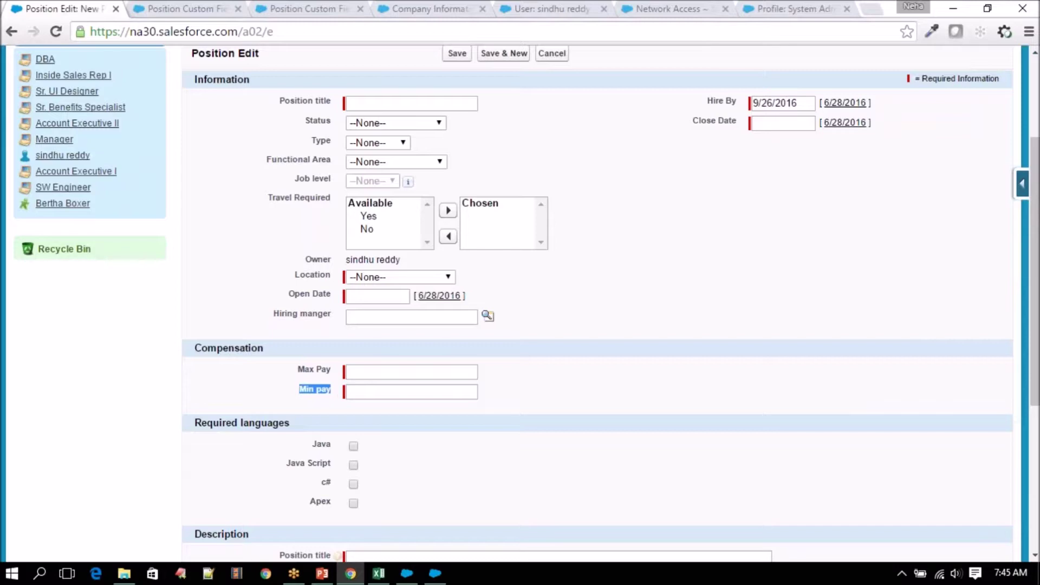
click(379, 573)
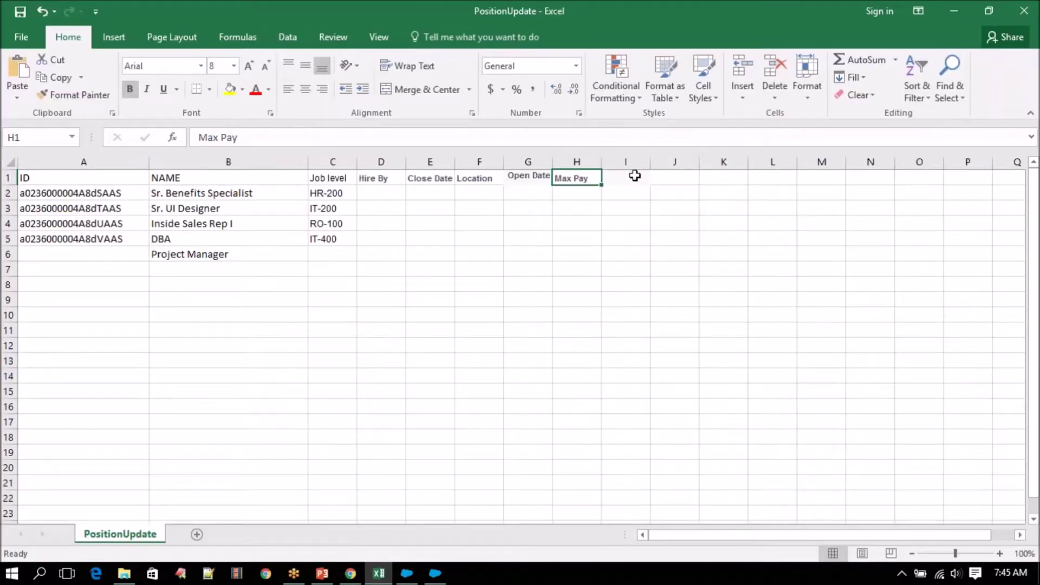
click(636, 177)
key(ctrl+v)
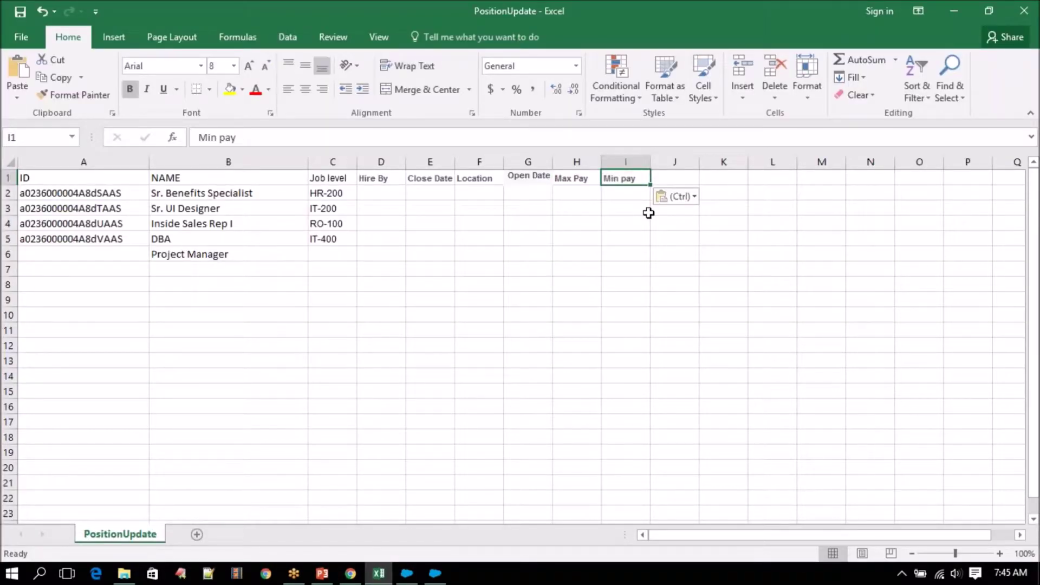
- Check the rest of the New Position form for required fields and look again at the Hire By field's general options
click(373, 576)
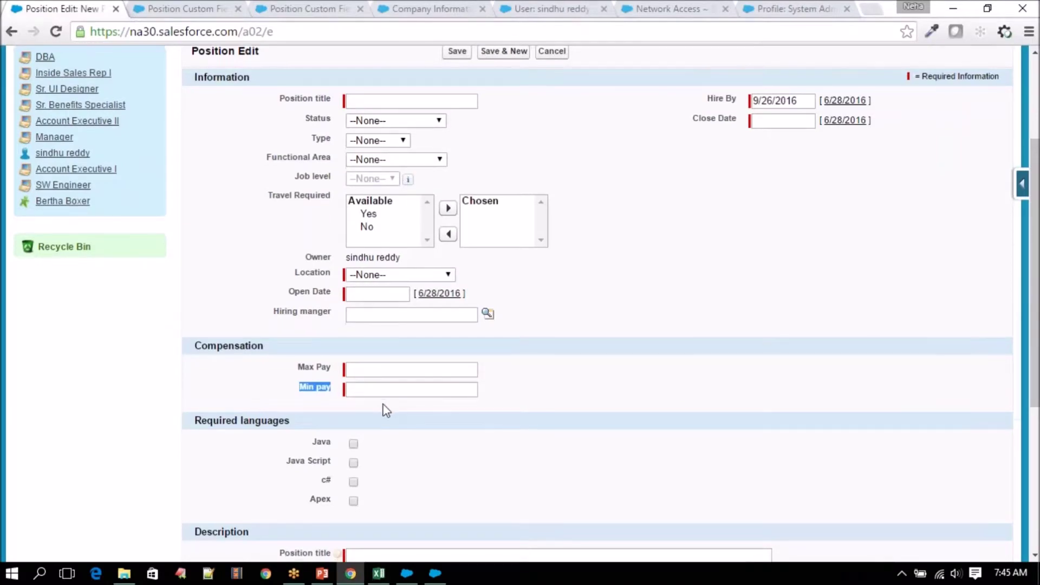
scroll(386, 411, down, 3)
scroll(269, 415, down, 2)
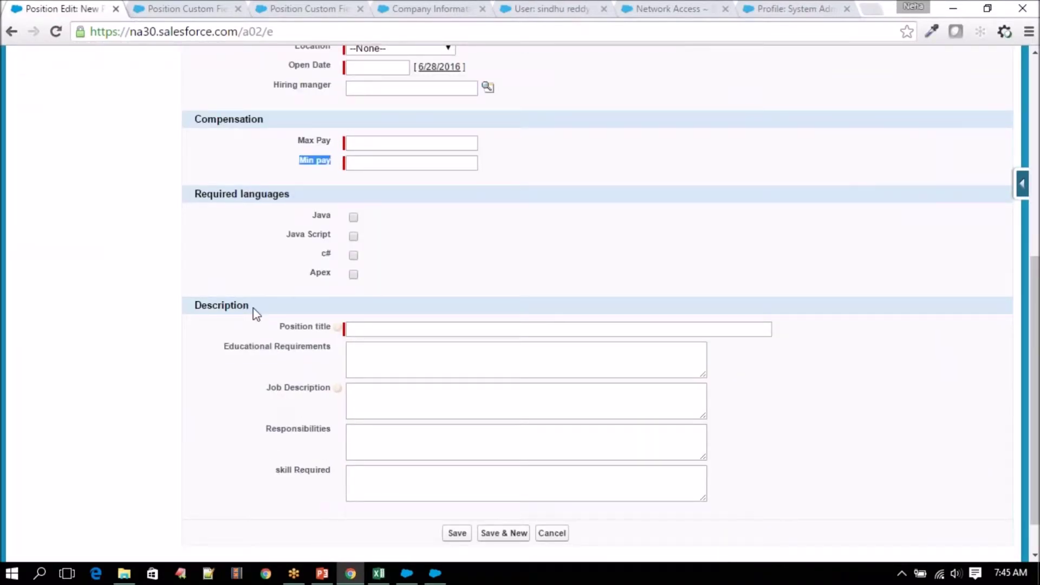
click(166, 9)
scroll(301, 303, down, 4)
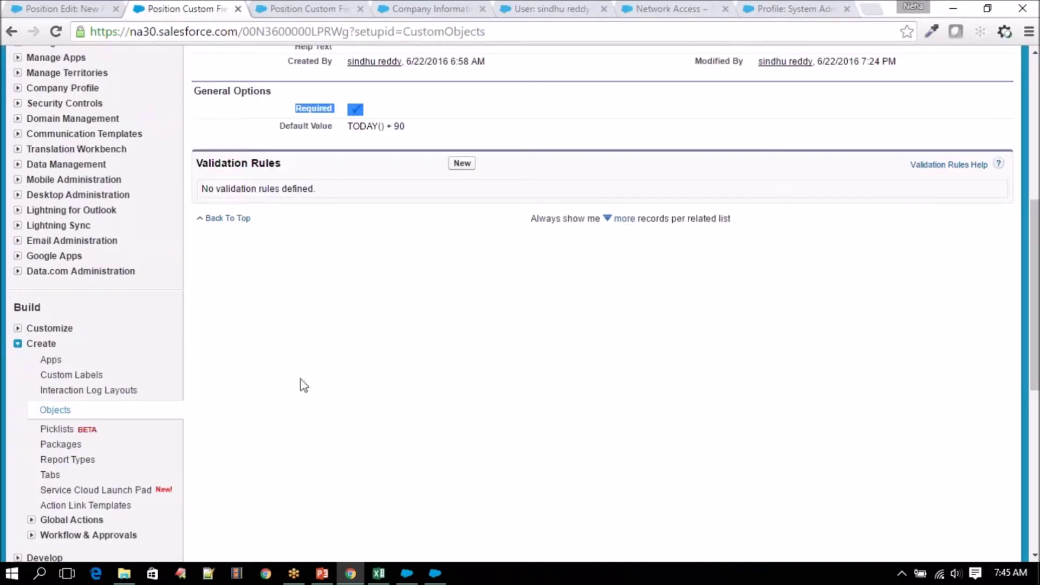
- Review the Open Date, Max Pay and Min pay columns in PositionUpdate and select the empty pay cells H2:I6
click(379, 573)
click(530, 193)
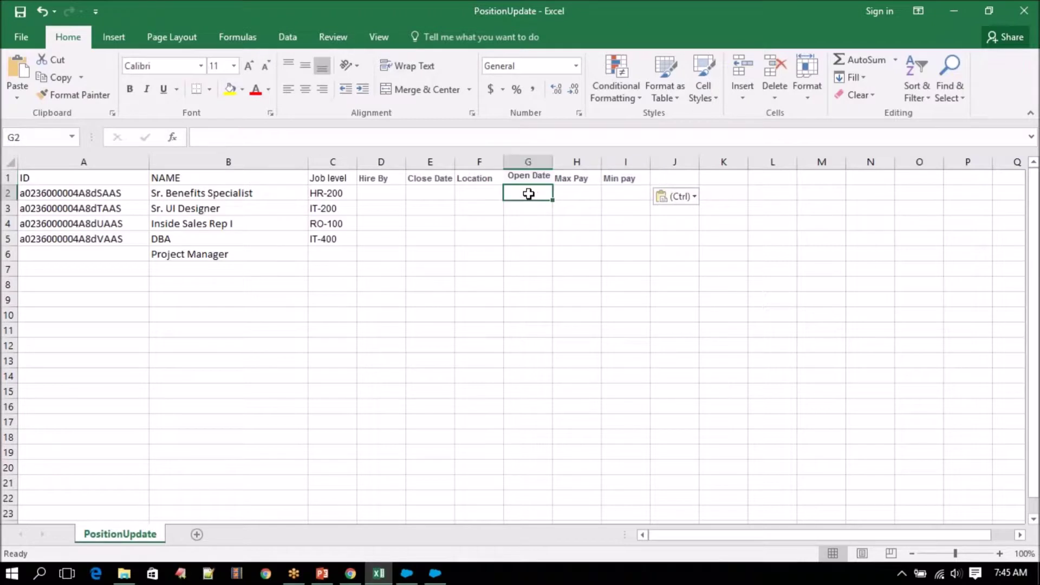
click(564, 195)
click(605, 197)
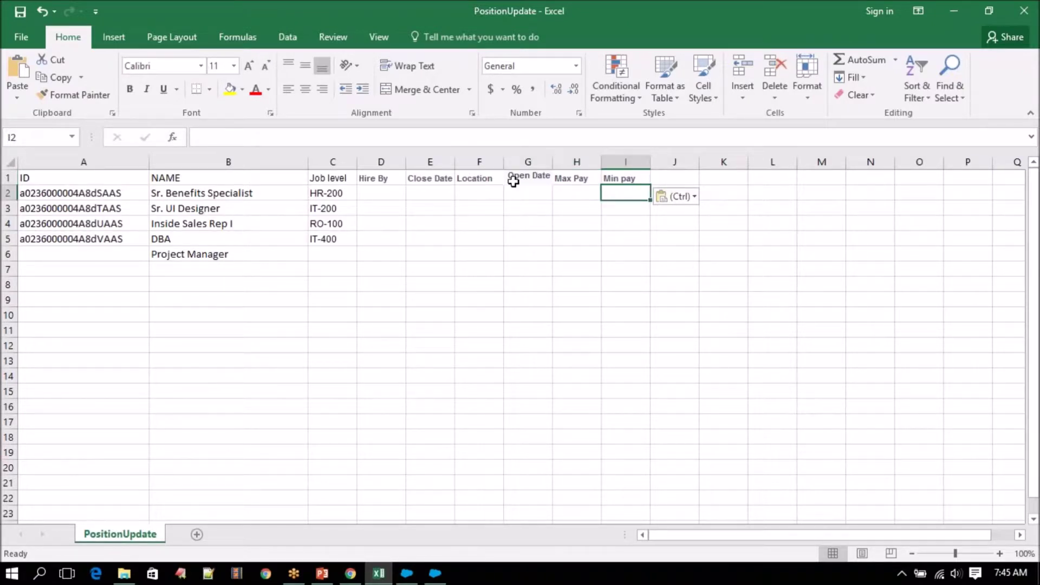
click(514, 180)
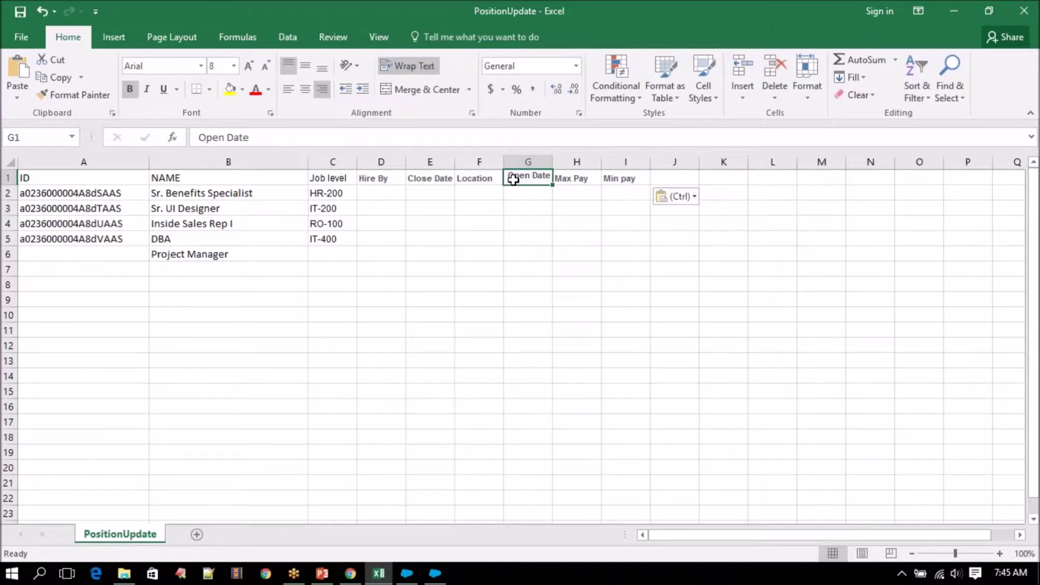
click(579, 193)
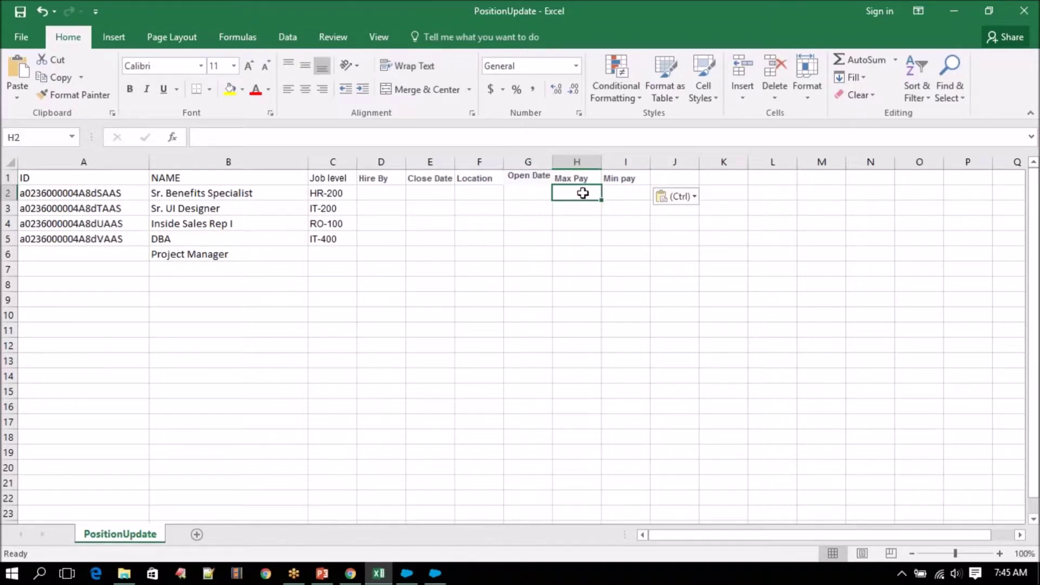
click(607, 193)
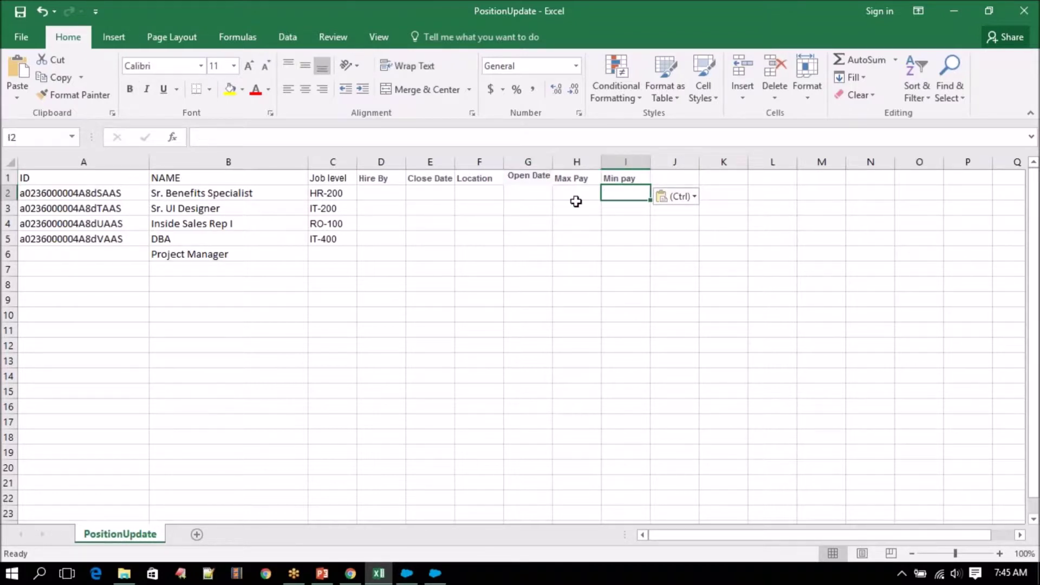
drag(576, 196, 611, 249)
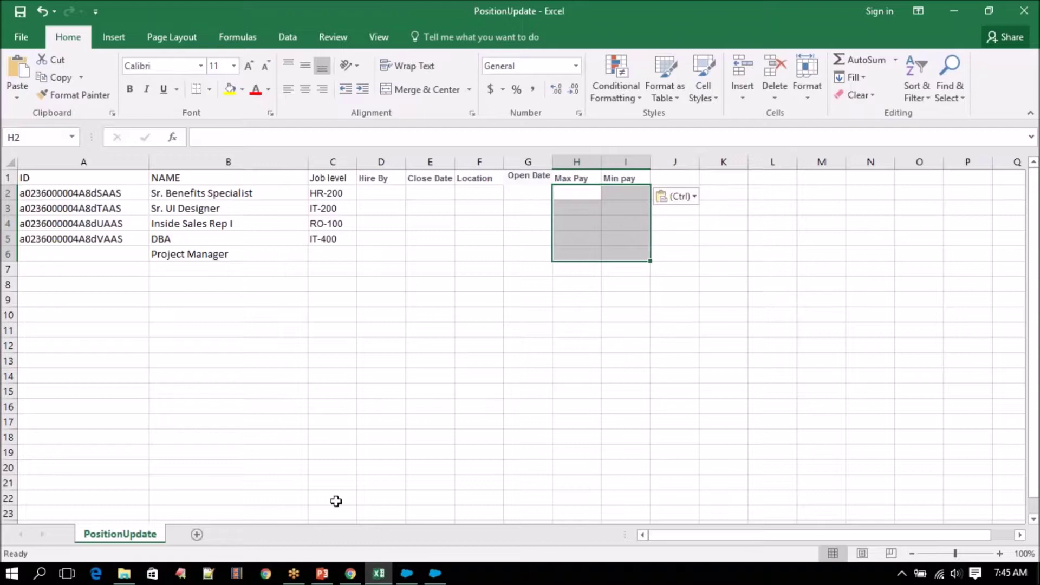
- Return to the New Position form in Salesforce and open its page layout for editing
click(349, 575)
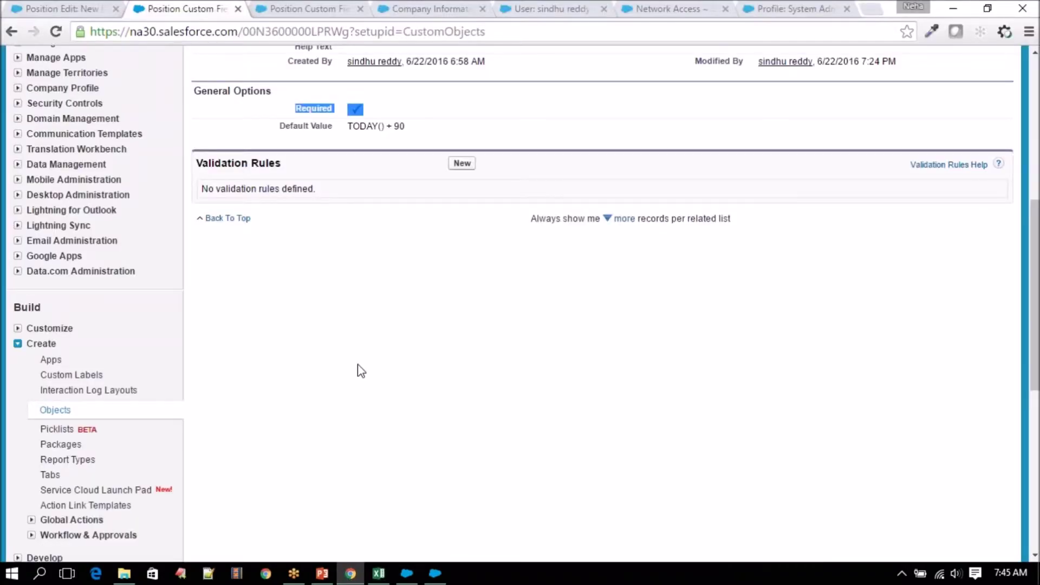
scroll(358, 369, up, 3)
click(33, 8)
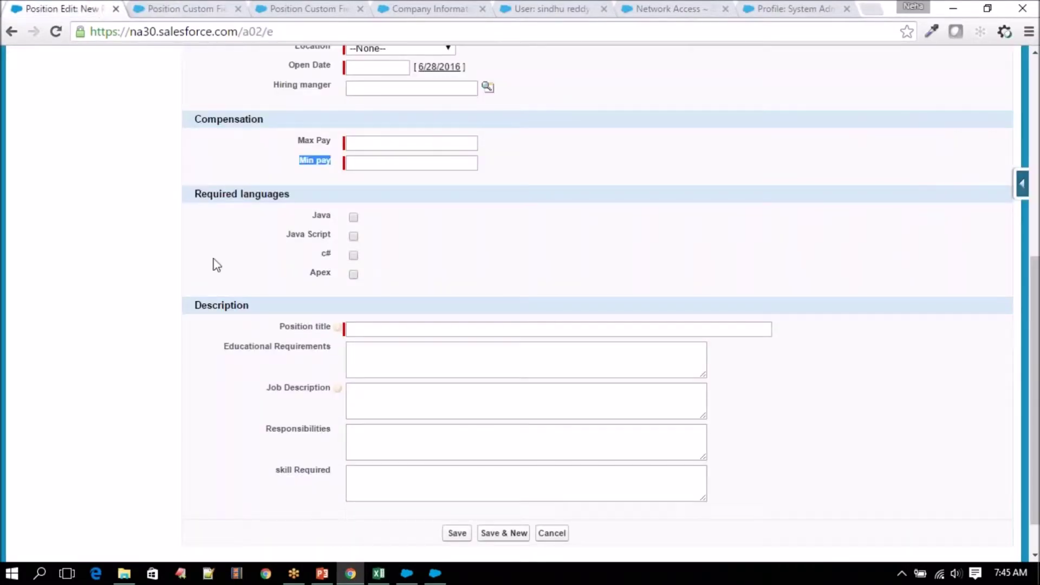
click(1022, 190)
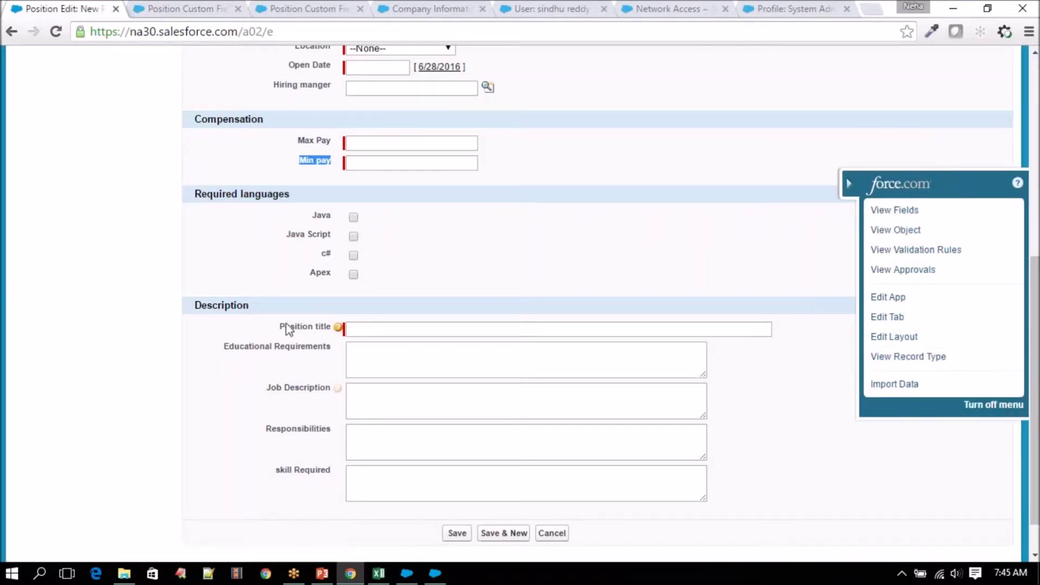
click(894, 337)
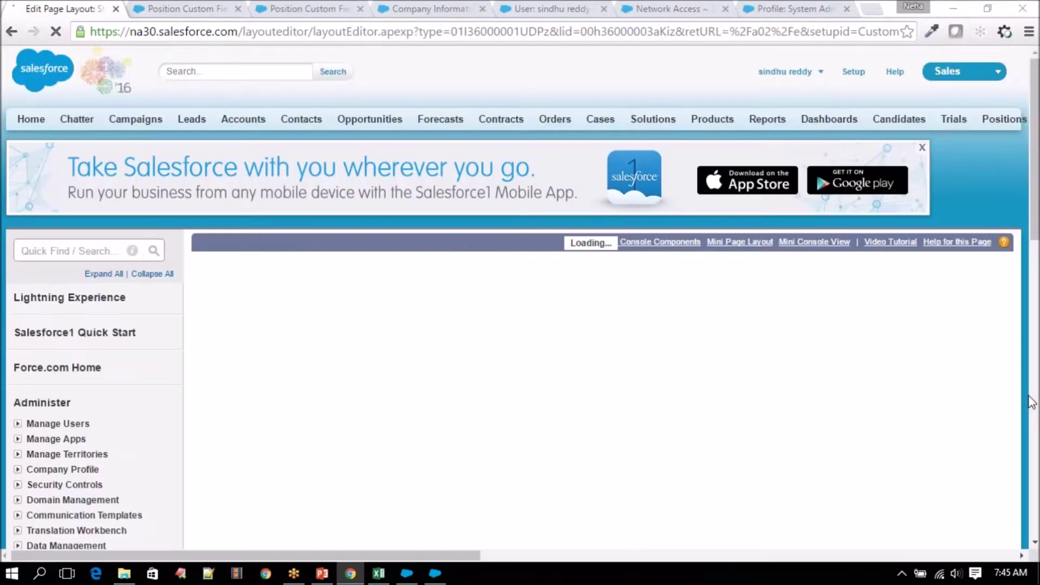
- Inspect the Position title field in the layout's Description section, then leave the layout editor without saving
scroll(596, 326, down, 15)
scroll(596, 325, down, 5)
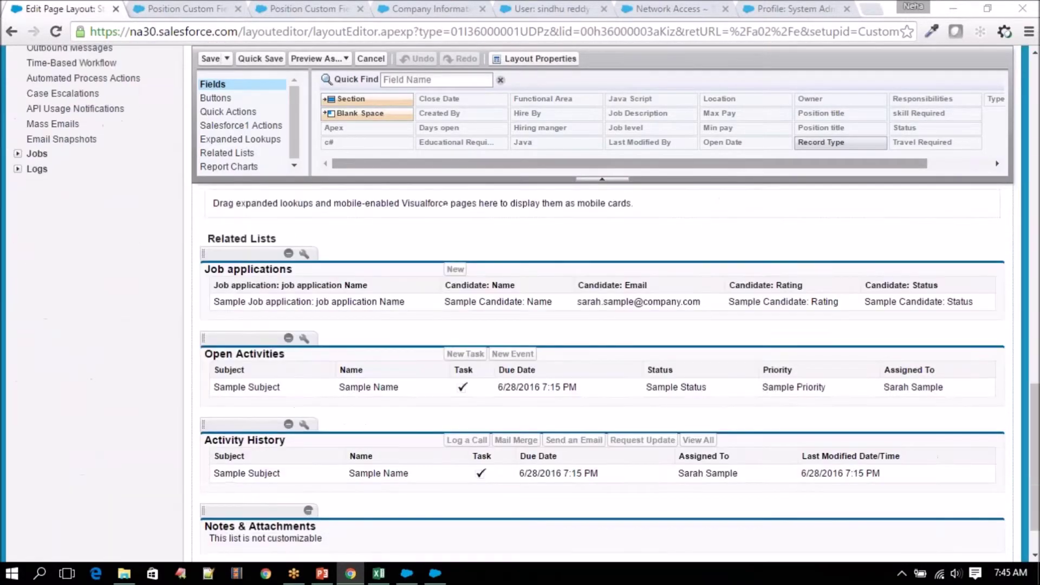
scroll(596, 326, up, 5)
scroll(375, 312, up, 2)
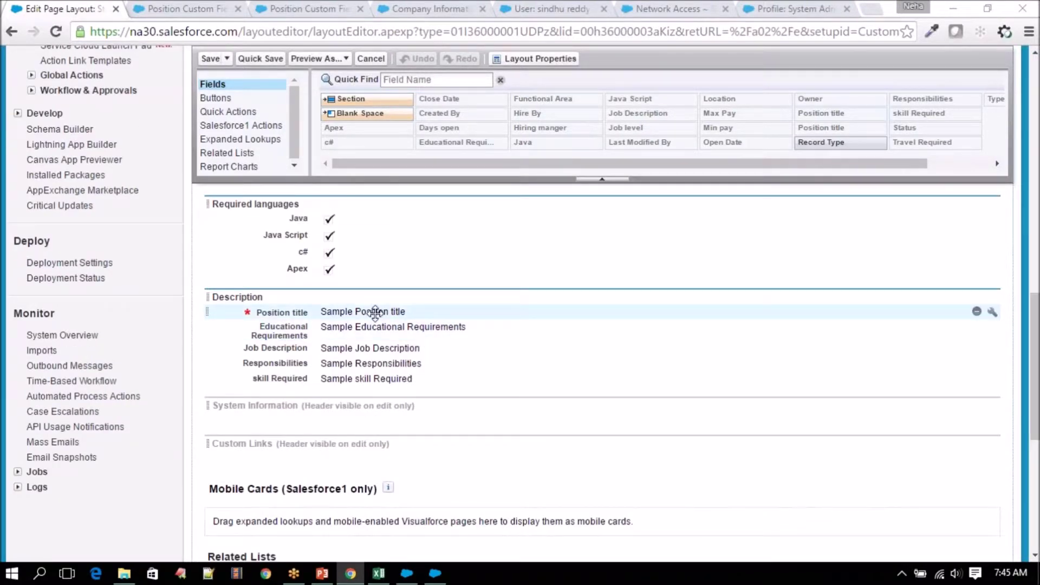
double_click(401, 310)
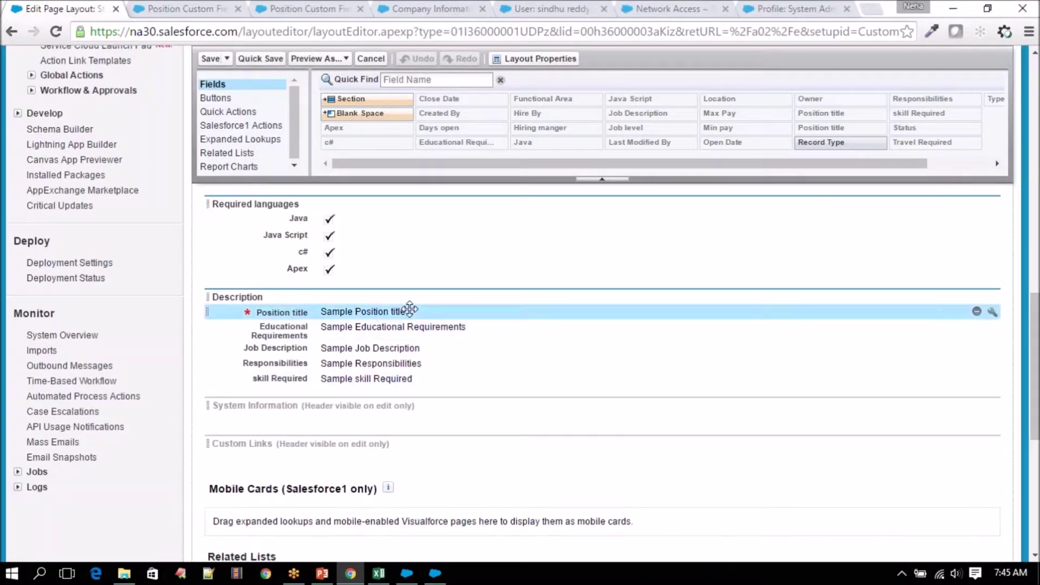
click(534, 343)
click(370, 60)
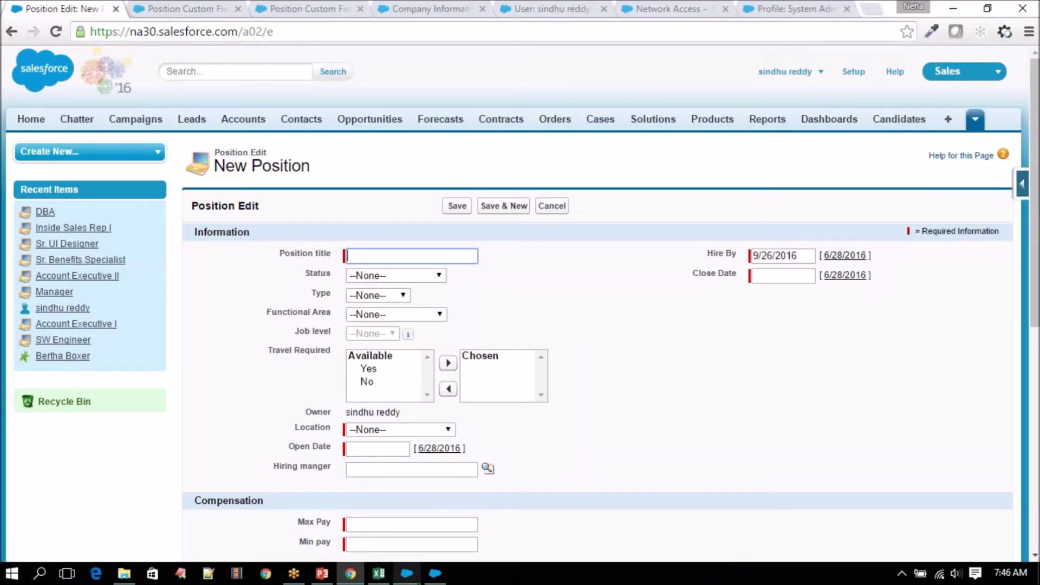
- Check the Data Loader window, then return to the PositionUpdate workbook and select cell F5
click(412, 579)
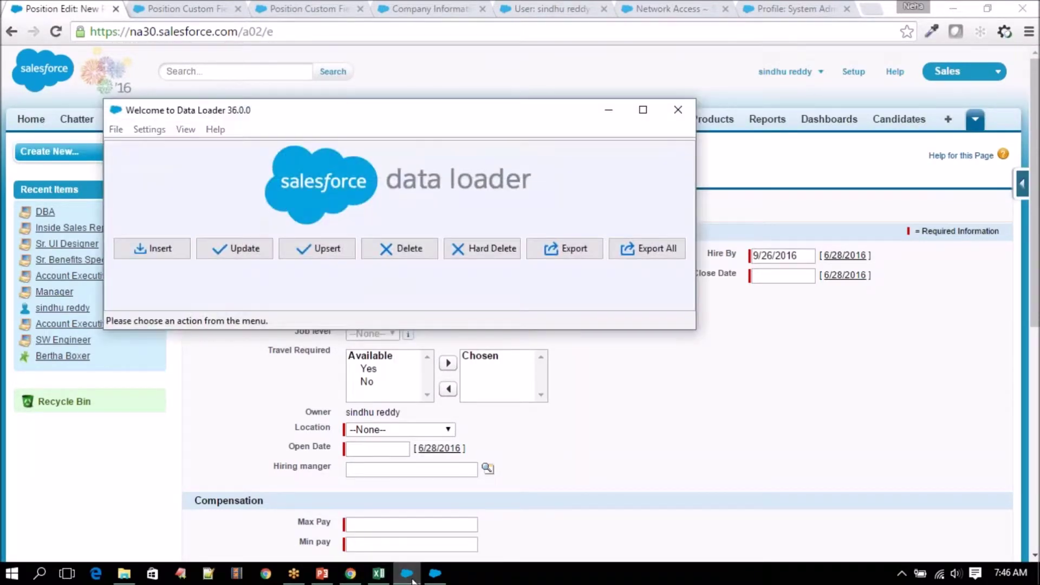
click(412, 578)
mouse_move(376, 573)
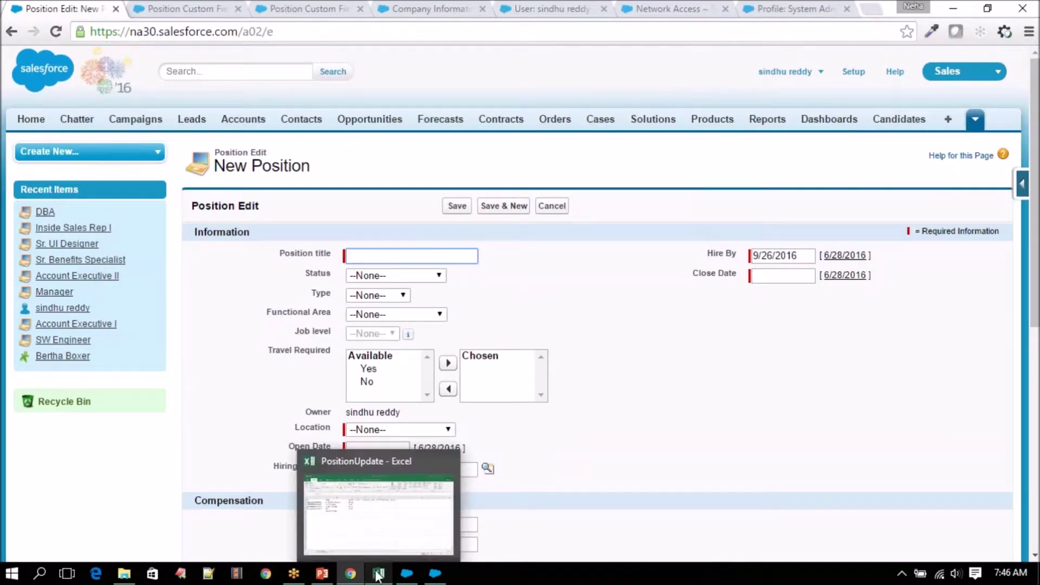
click(378, 575)
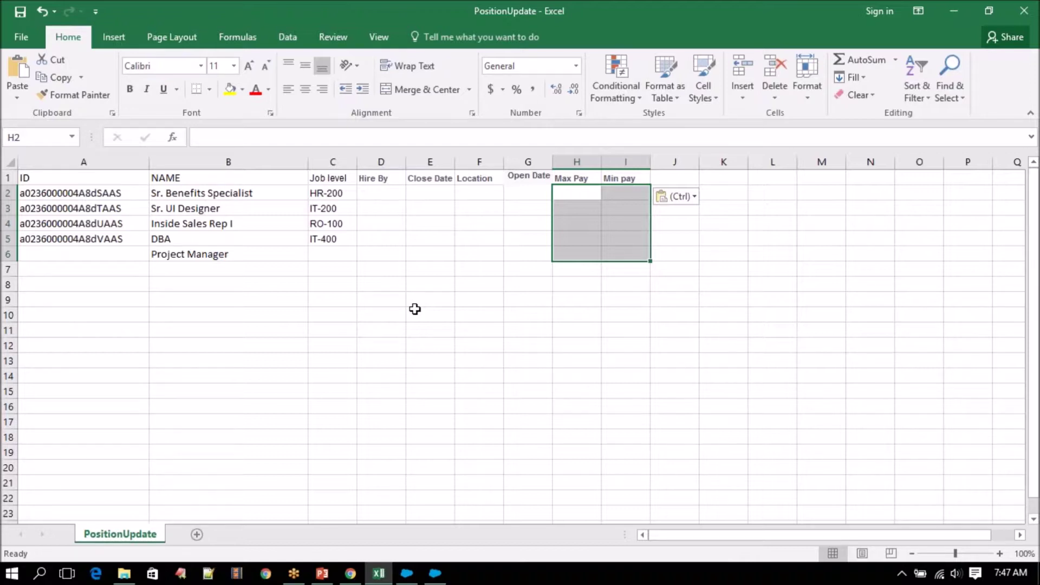
click(496, 239)
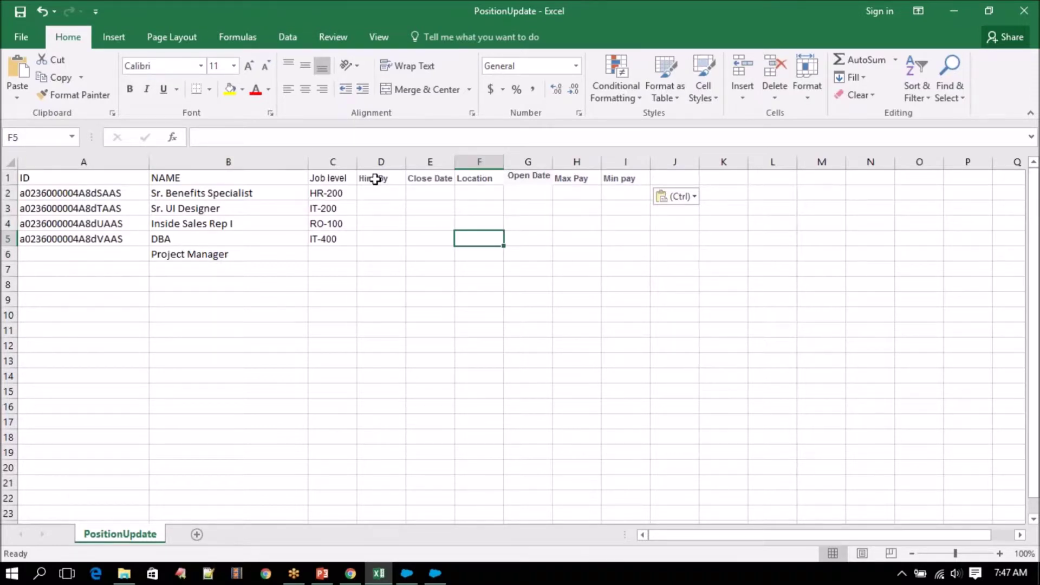
- Copy the Hire By date 9/26/2016 from the New Position form into cell D2 of PositionUpdate and fit column D to it
key(alt+Tab)
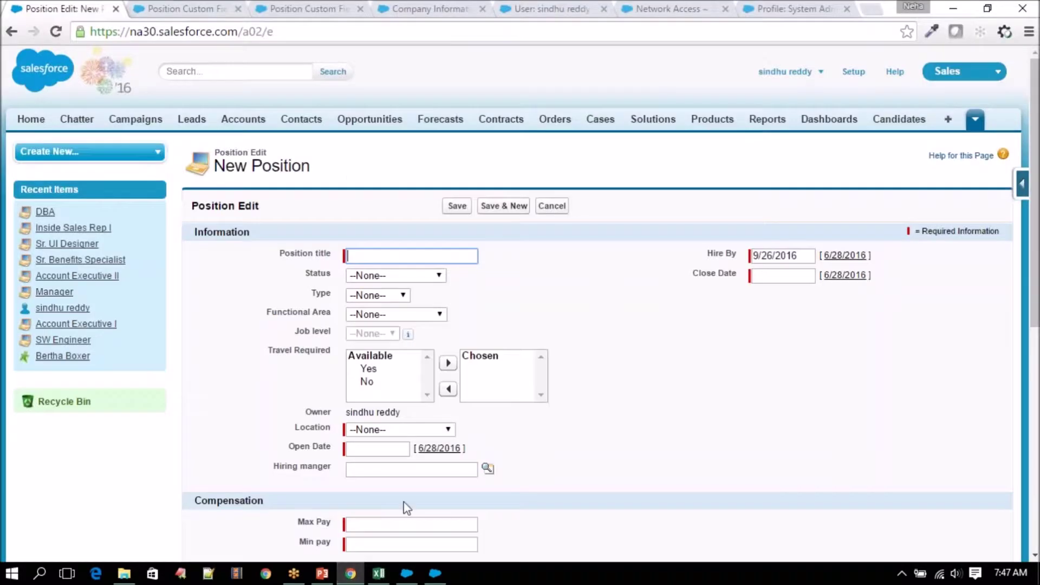
drag(811, 255, 711, 260)
key(ctrl+c)
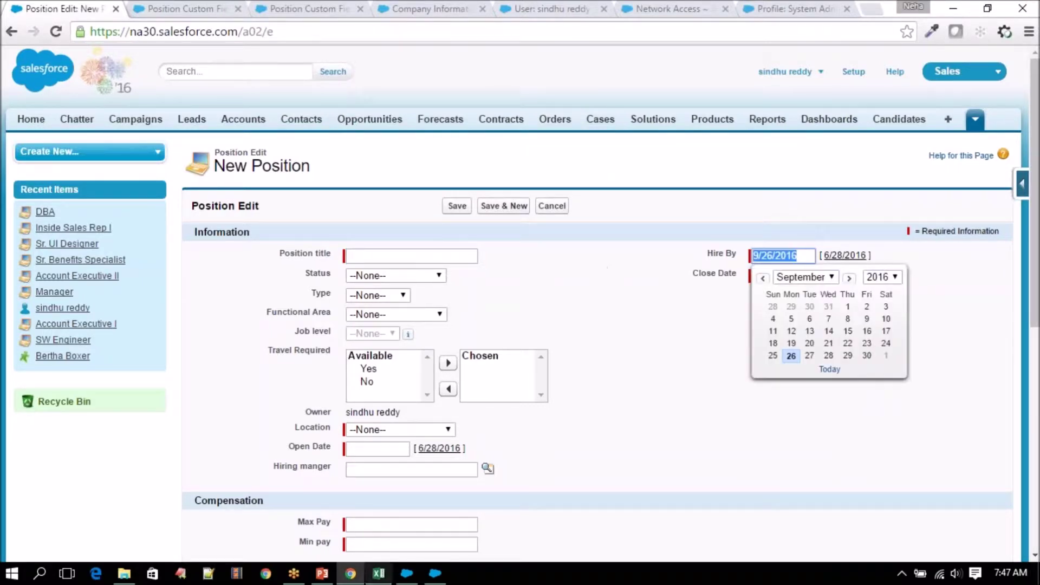
click(379, 574)
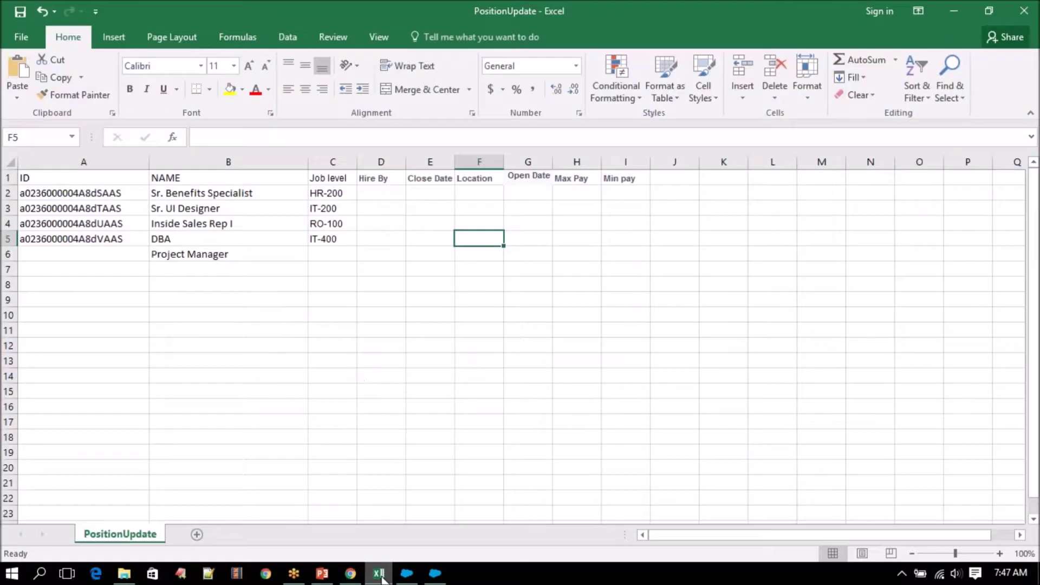
click(382, 195)
key(ctrl+v)
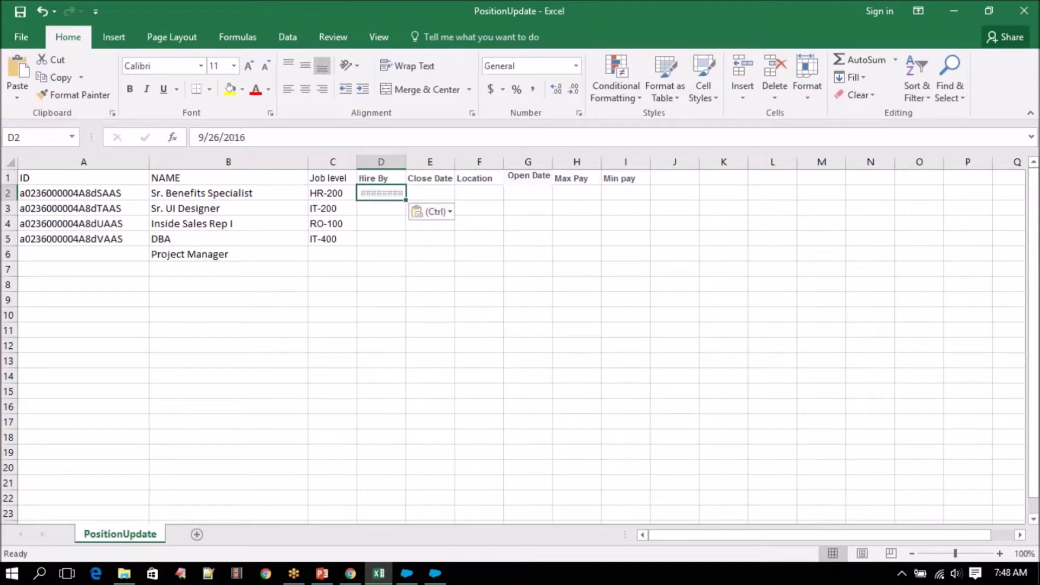
double_click(407, 163)
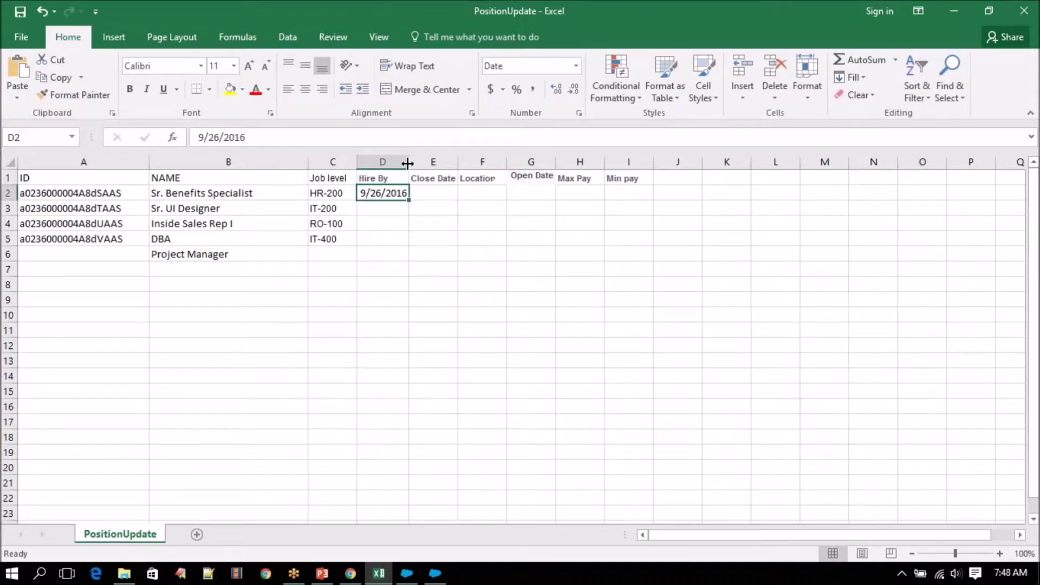
- Fill the Hire By date series down from D2 to D6, then clear D2:D5 so only the Project Manager row keeps a date
drag(409, 200, 400, 257)
click(388, 198)
drag(388, 200, 386, 235)
key(Delete)
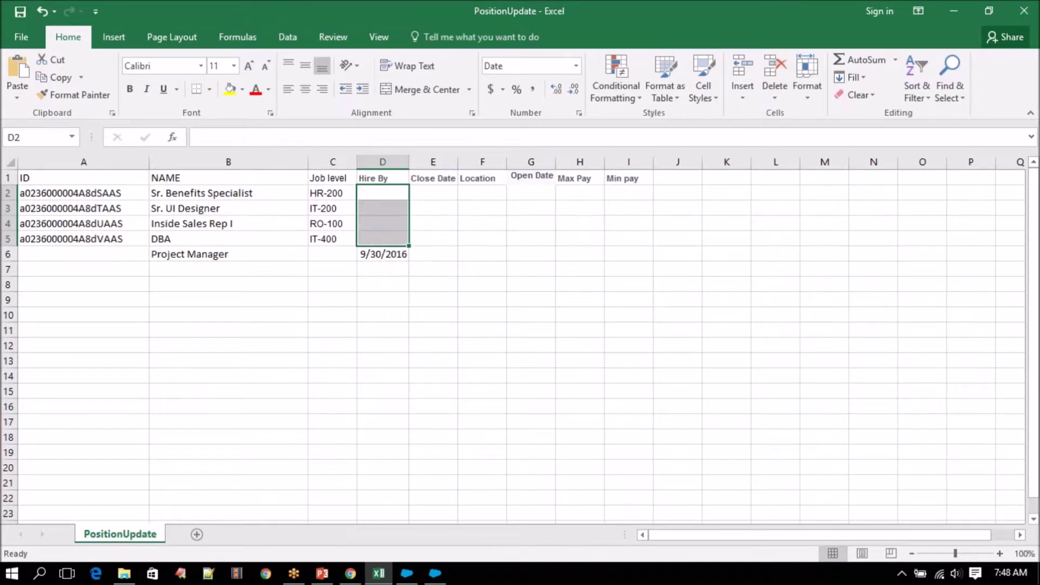
- Paste 9/26/2016 into the Project Manager row's Close Date cell E6 and widen column E to fit
click(439, 266)
click(440, 252)
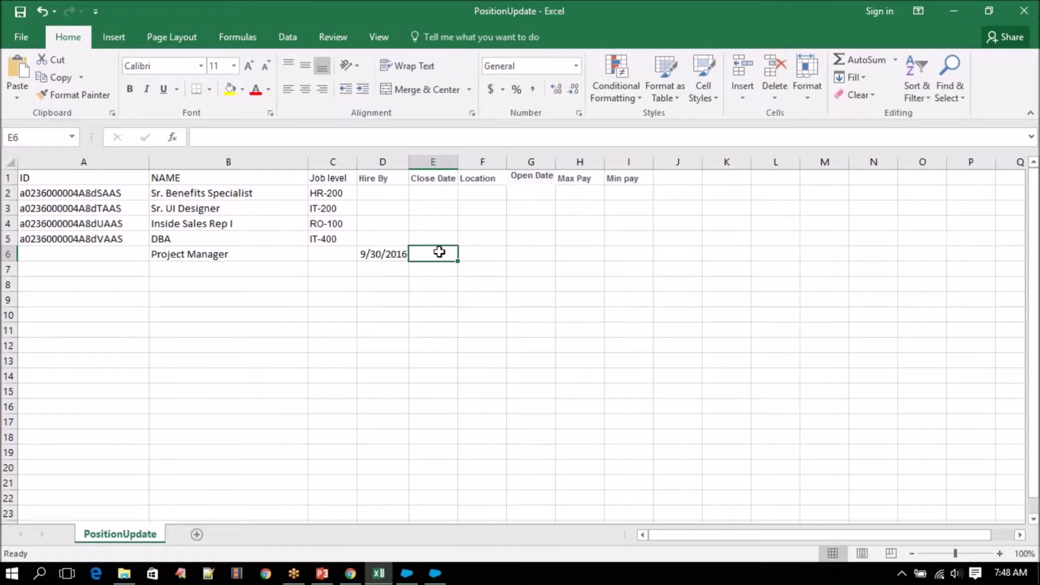
key(ctrl+v)
drag(459, 174, 461, 172)
- Delete the Location column from the PositionUpdate sheet
click(485, 162)
right_click(488, 163)
click(529, 292)
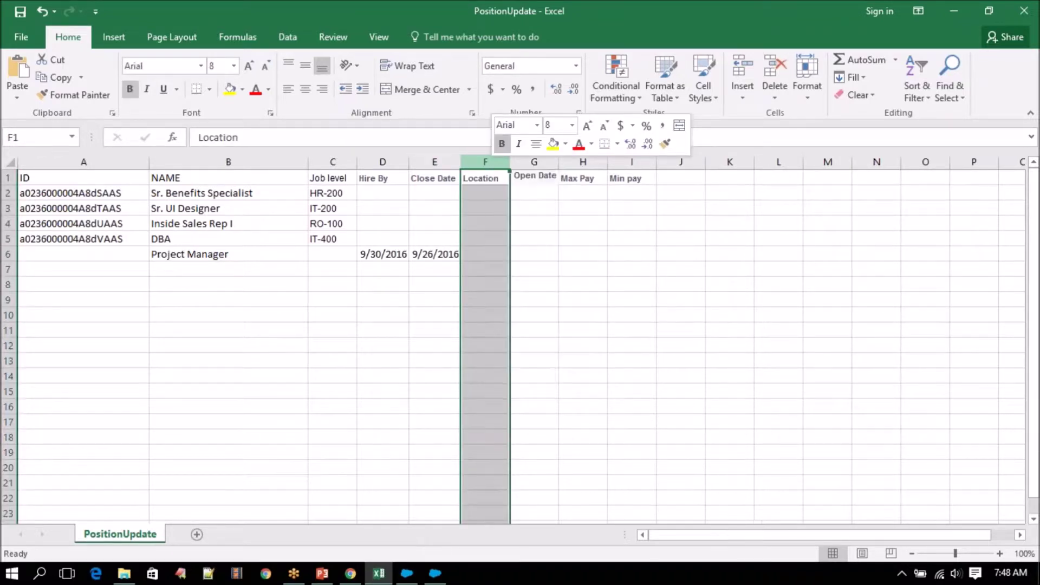
- Paste 9/26/2016 into the Project Manager row's Open Date cell F6 and fit column F to it
click(491, 252)
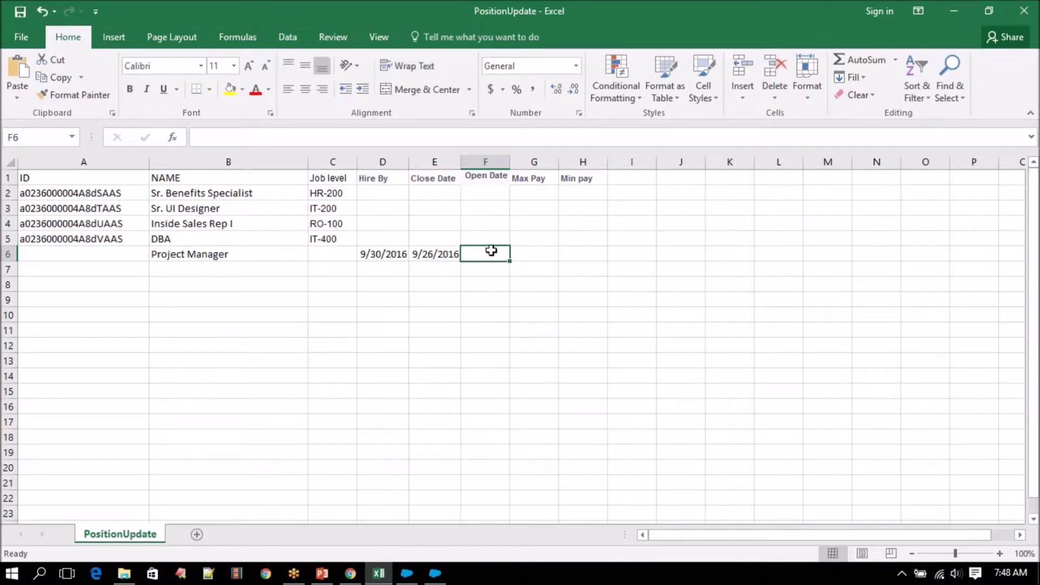
key(ctrl+v)
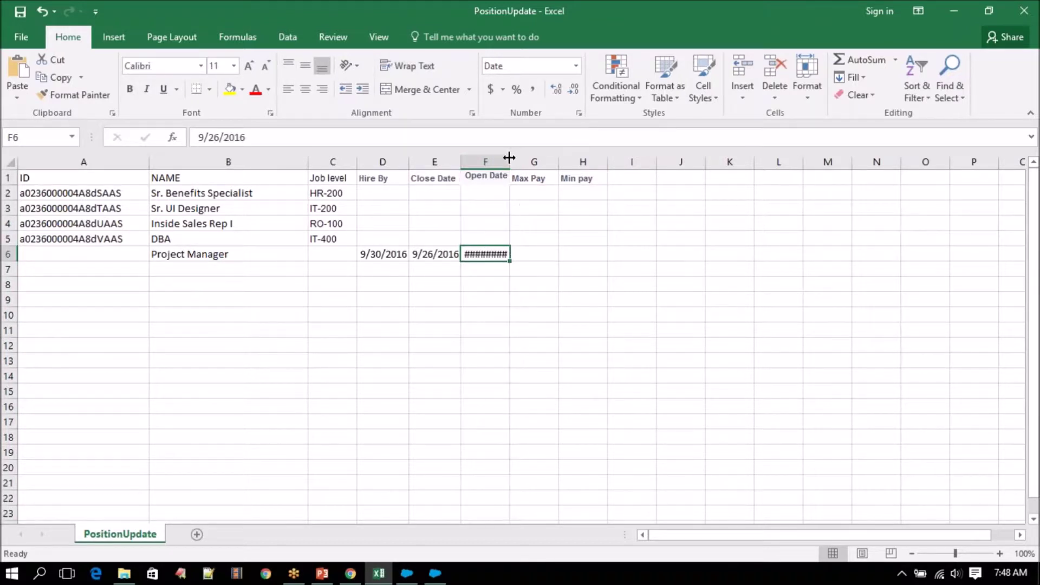
double_click(509, 160)
- Enter 4444 as Max Pay in G6 and 2222 as Min pay in H6 for the Project Manager row
click(548, 255)
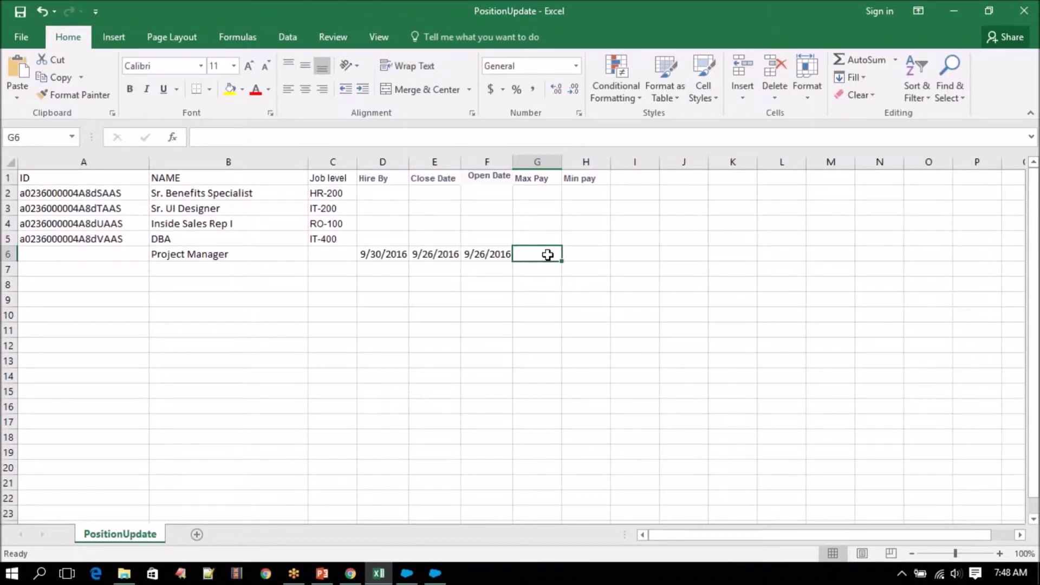
text(4534343)
key(shift+Home)
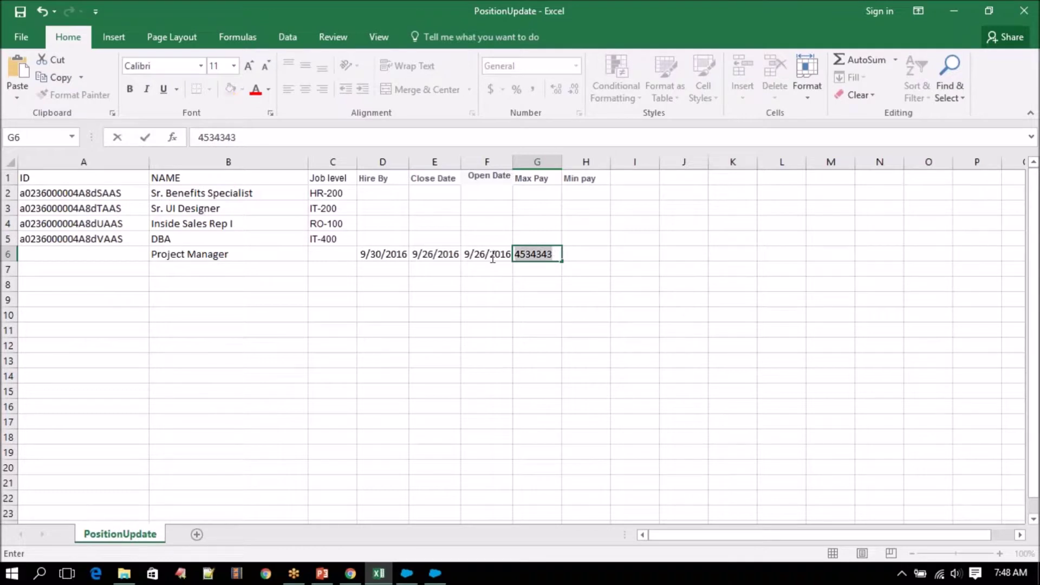
text(4444)
click(581, 255)
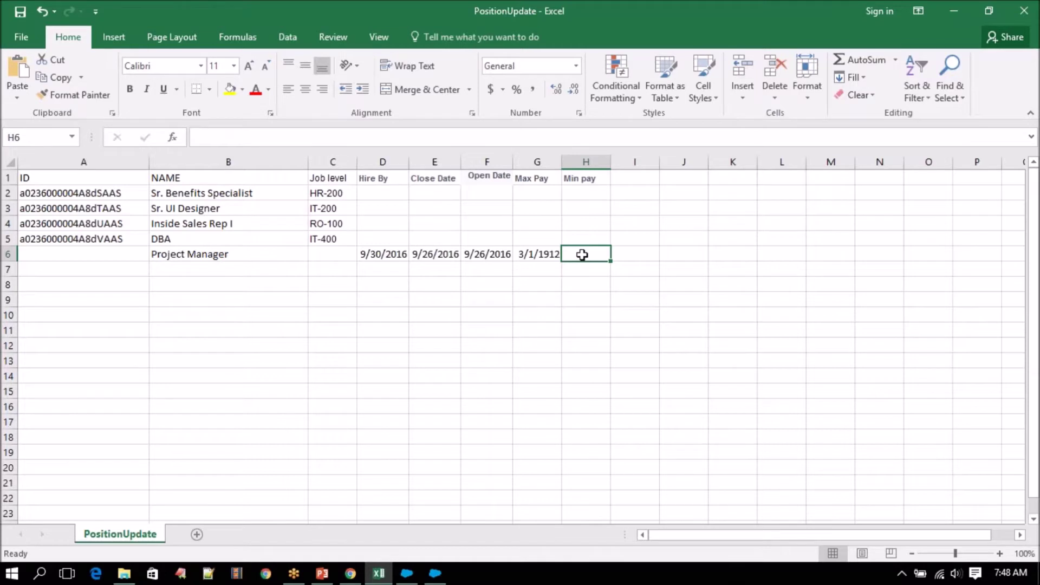
text(2222)
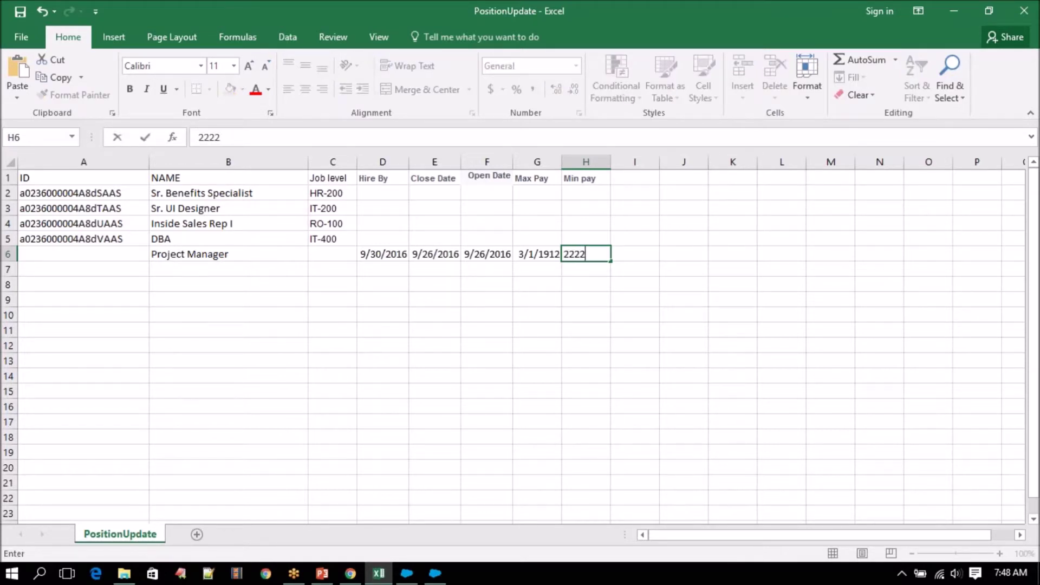
key(Return)
- Clear the Max Pay value from cell G6
double_click(534, 255)
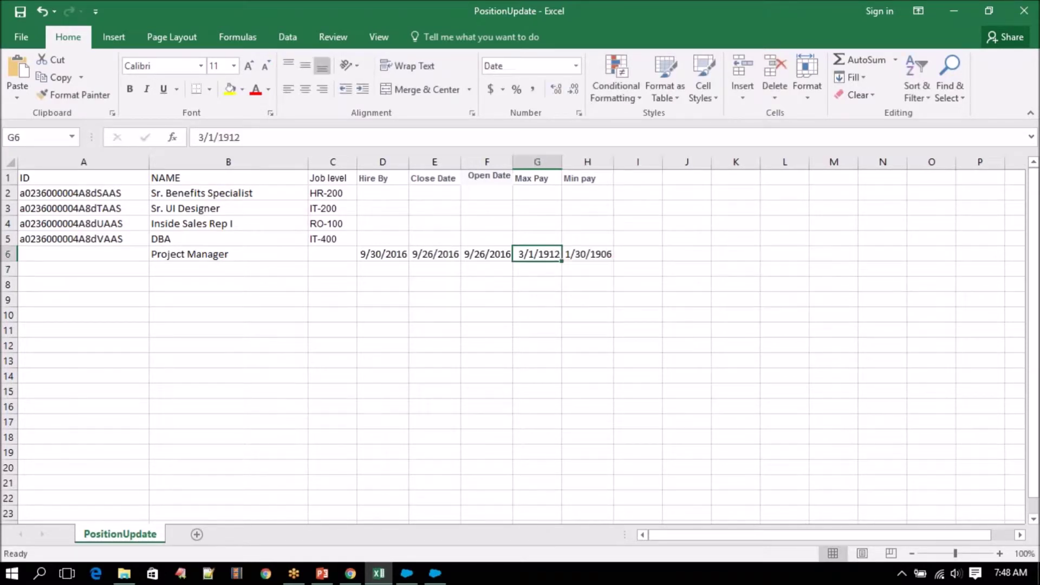
drag(519, 250, 567, 253)
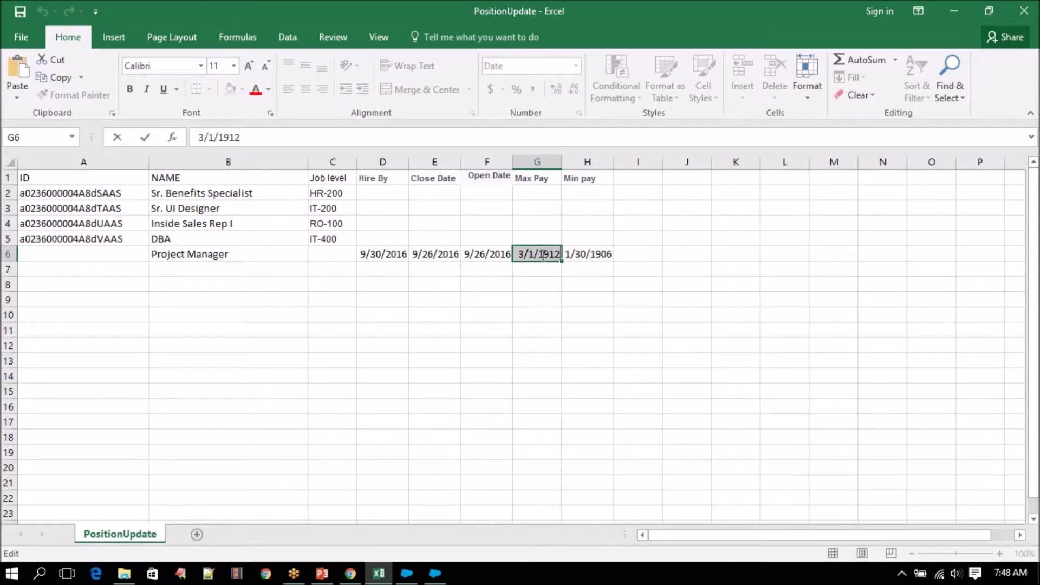
key(BackSpace)
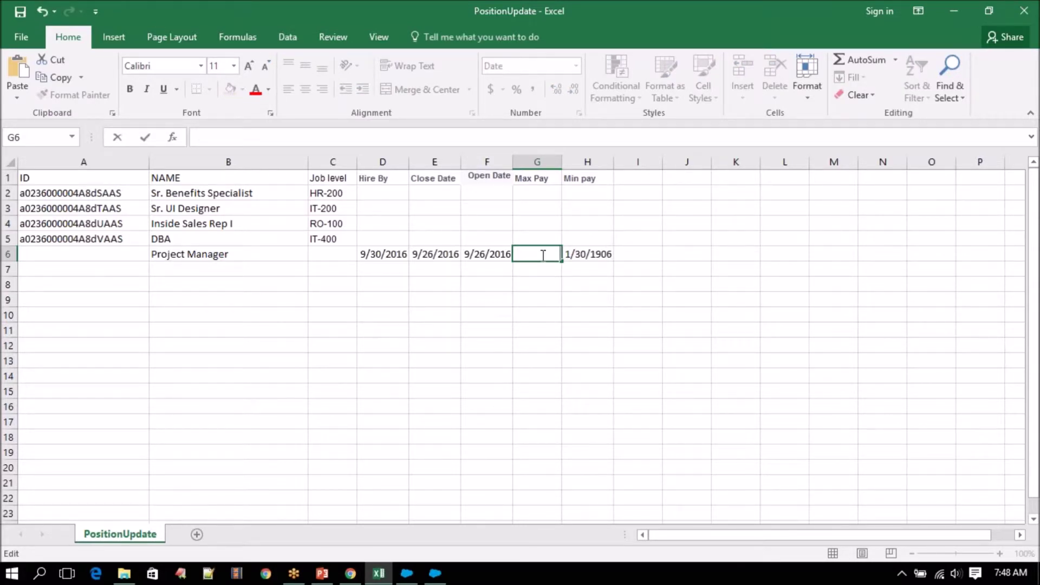
- Format the Max Pay and Min pay columns as Number with 0 decimal places
drag(537, 162, 587, 163)
right_click(542, 162)
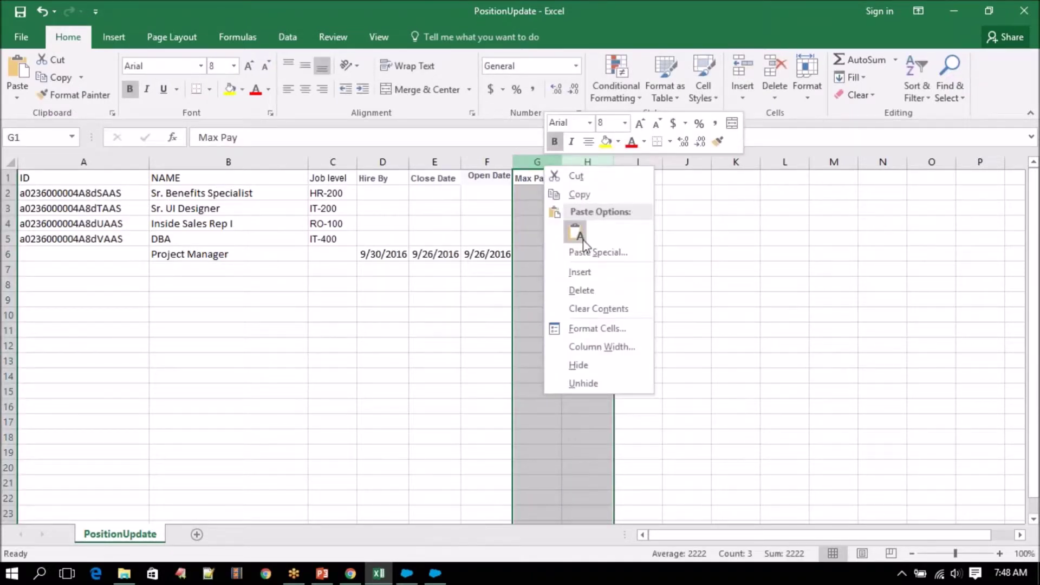
click(609, 327)
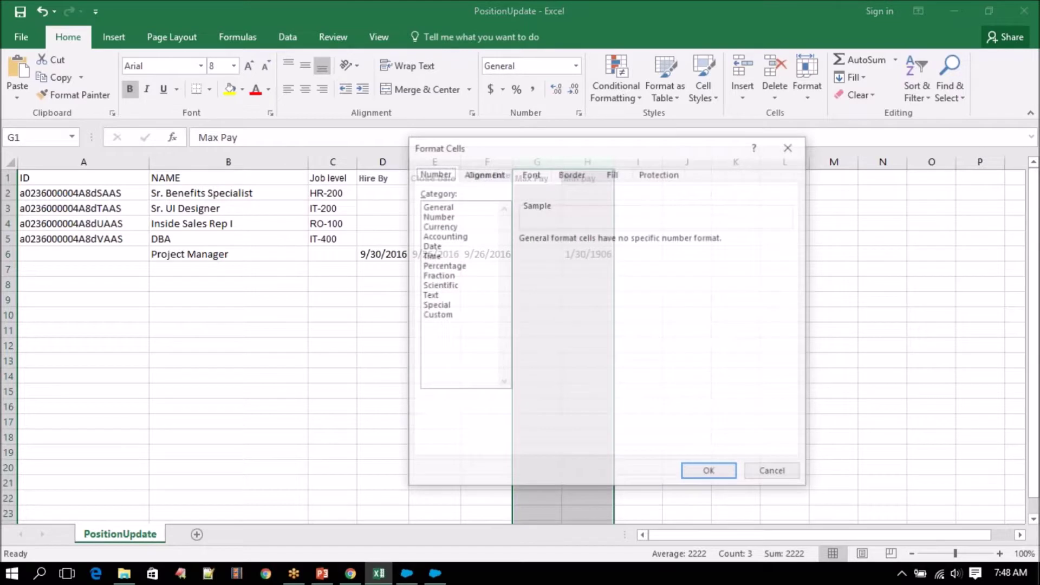
click(444, 216)
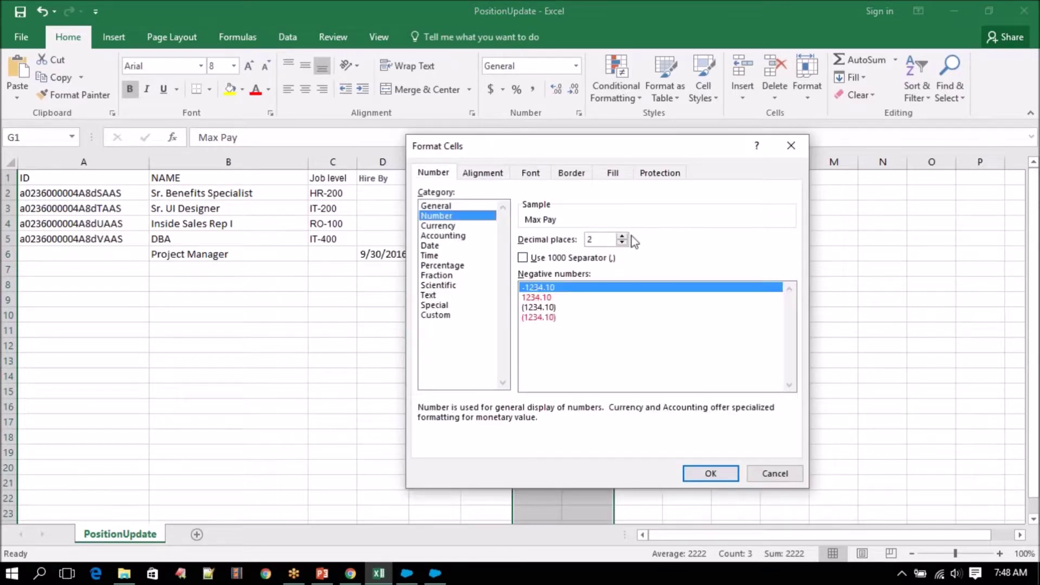
click(623, 237)
click(623, 237)
click(623, 237)
click(622, 235)
click(622, 243)
click(622, 244)
click(622, 244)
click(622, 243)
click(622, 244)
click(622, 244)
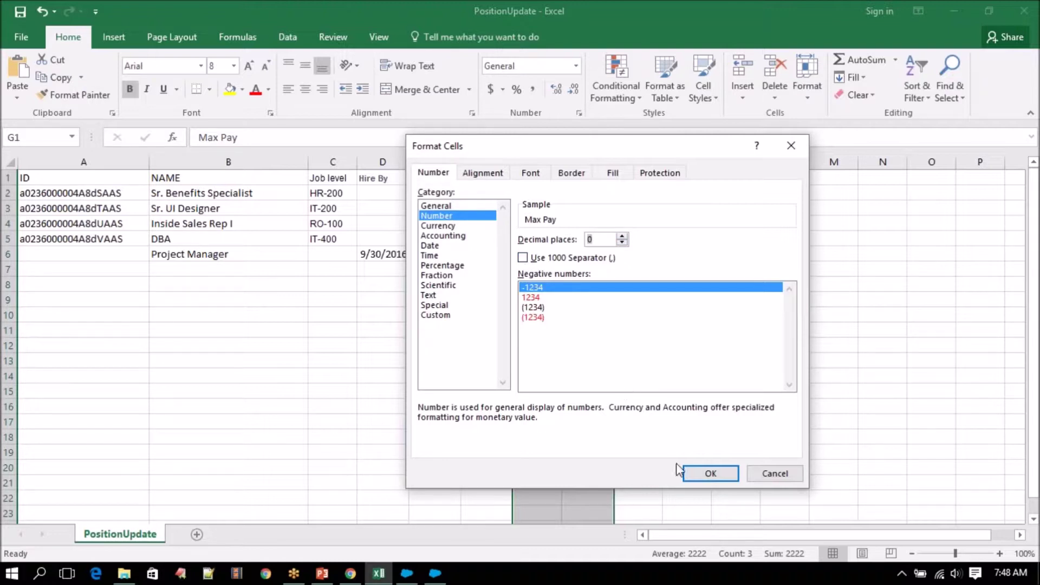
click(707, 473)
- Enter 4444 as Max Pay in G6 and select the Project Manager name in B6
click(535, 260)
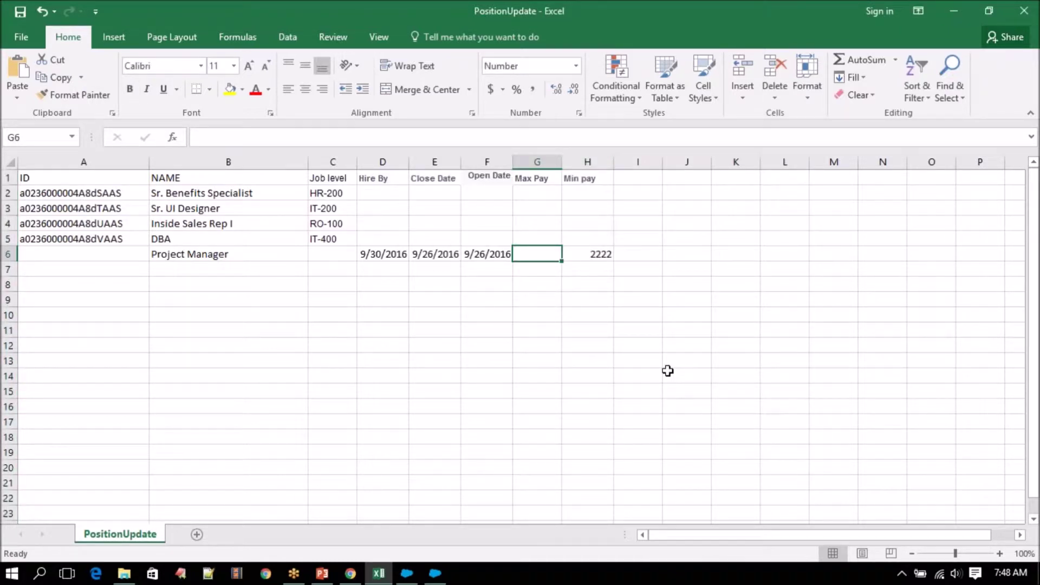
text(4444)
click(560, 359)
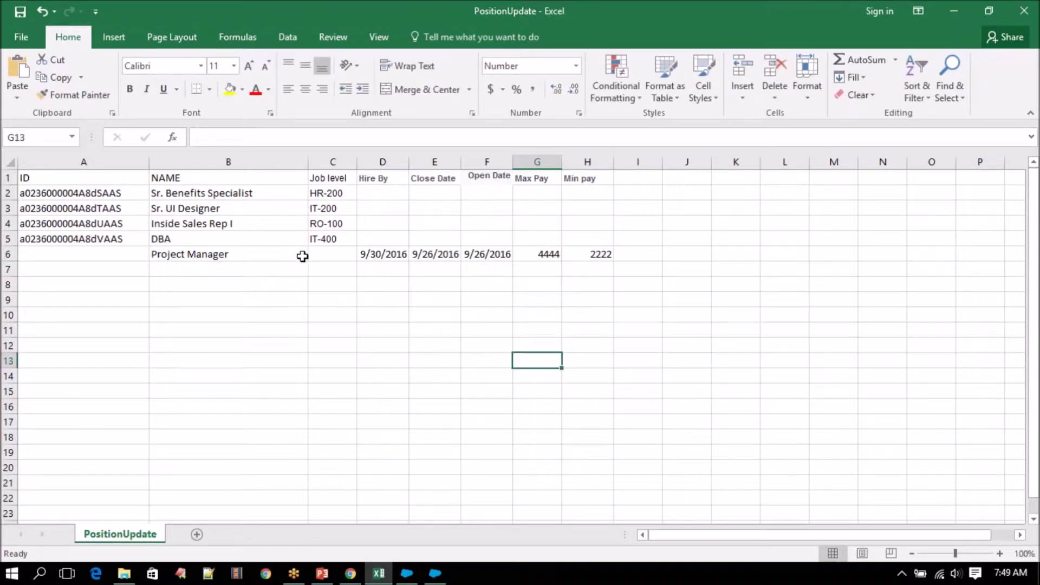
click(205, 256)
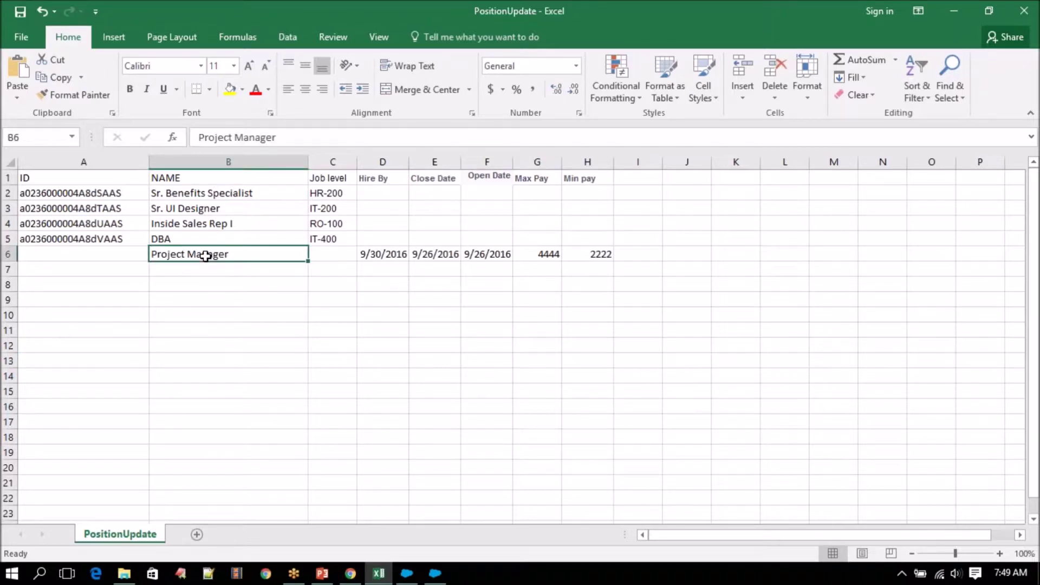
- Switch to the New Position form in Salesforce and examine its required fields and the available Status options
click(355, 574)
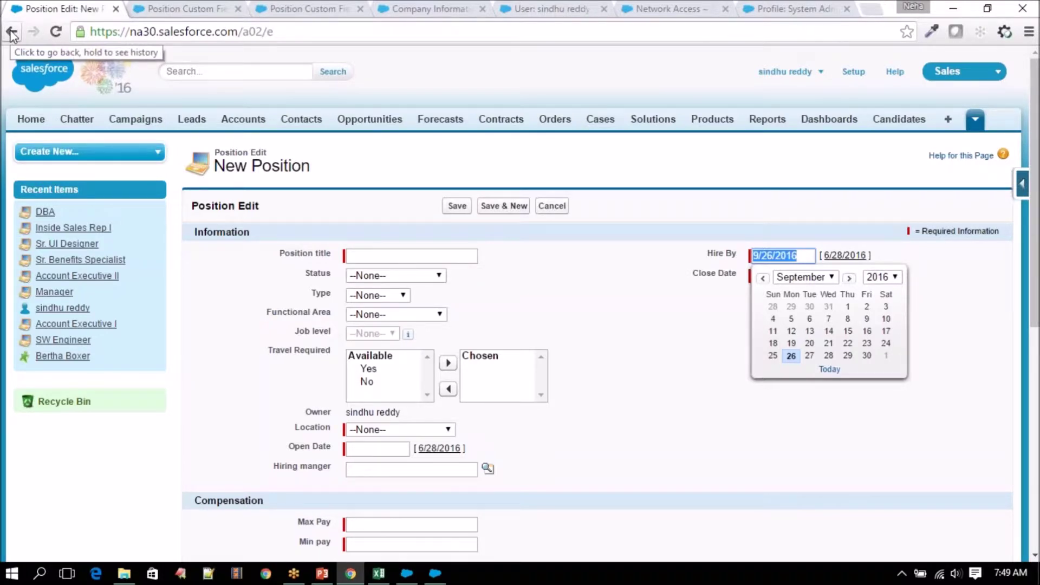
scroll(596, 274, down, 3)
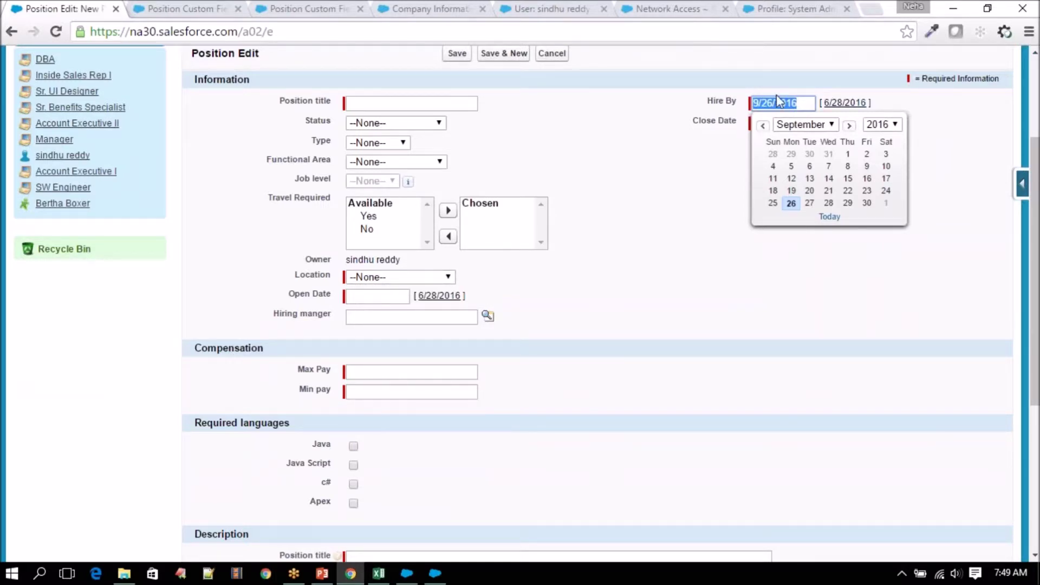
scroll(622, 276, down, 5)
scroll(410, 308, up, 4)
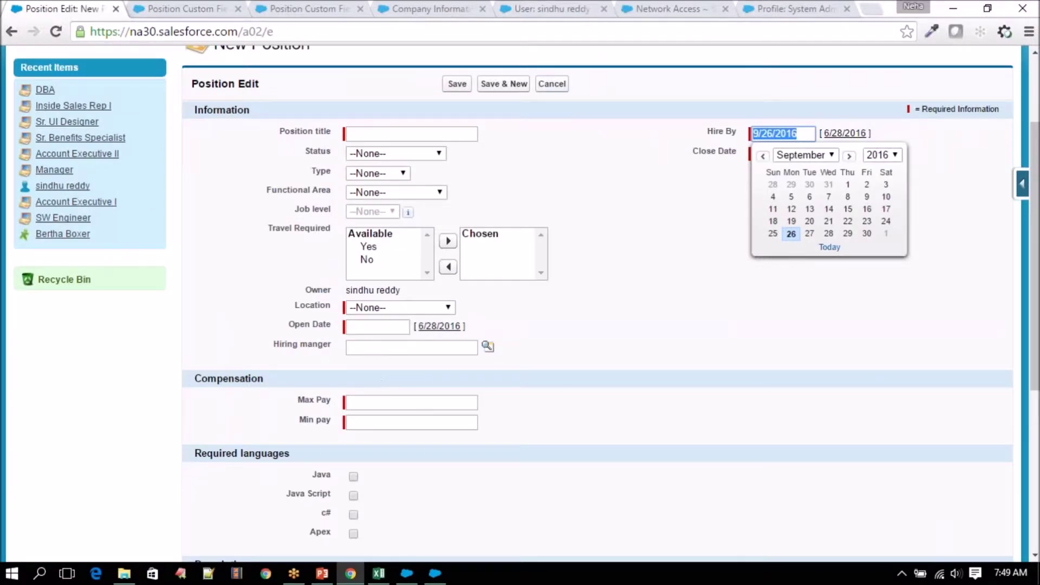
click(382, 154)
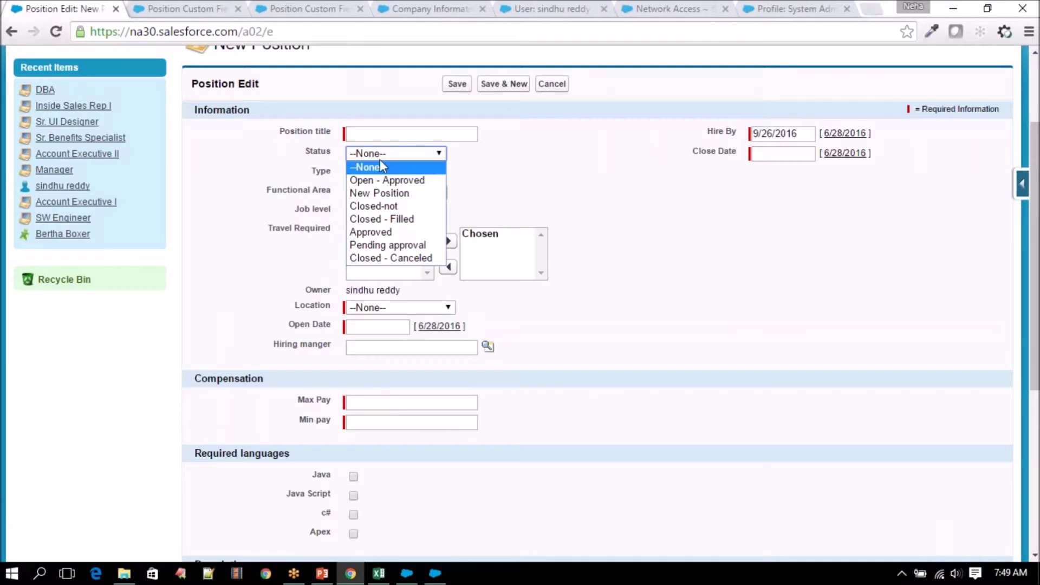
- Copy the Status field label from the New Position form and paste it as a column header beside Min pay in PositionUpdate
double_click(304, 152)
key(ctrl+c)
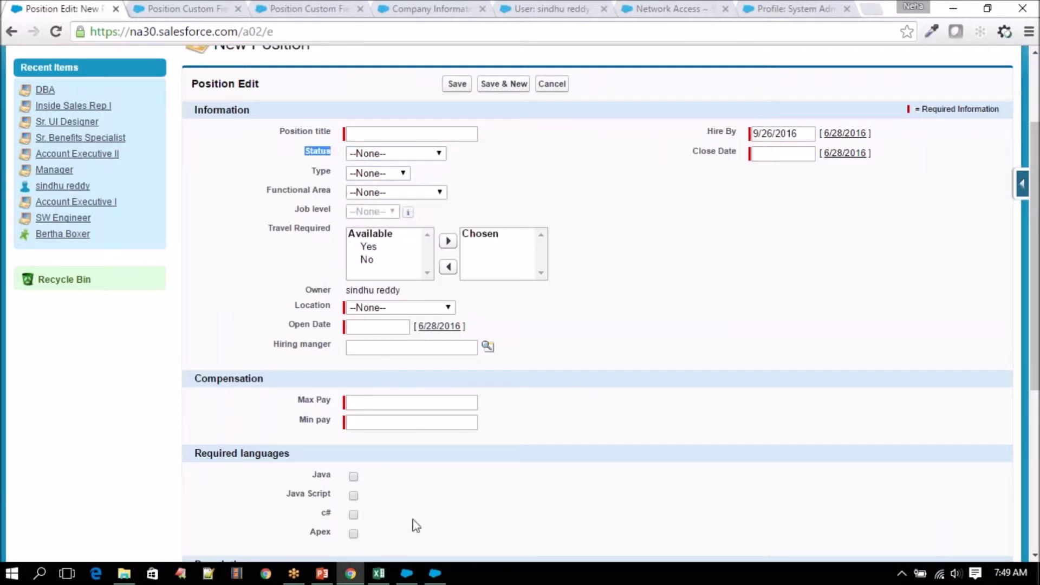
click(385, 577)
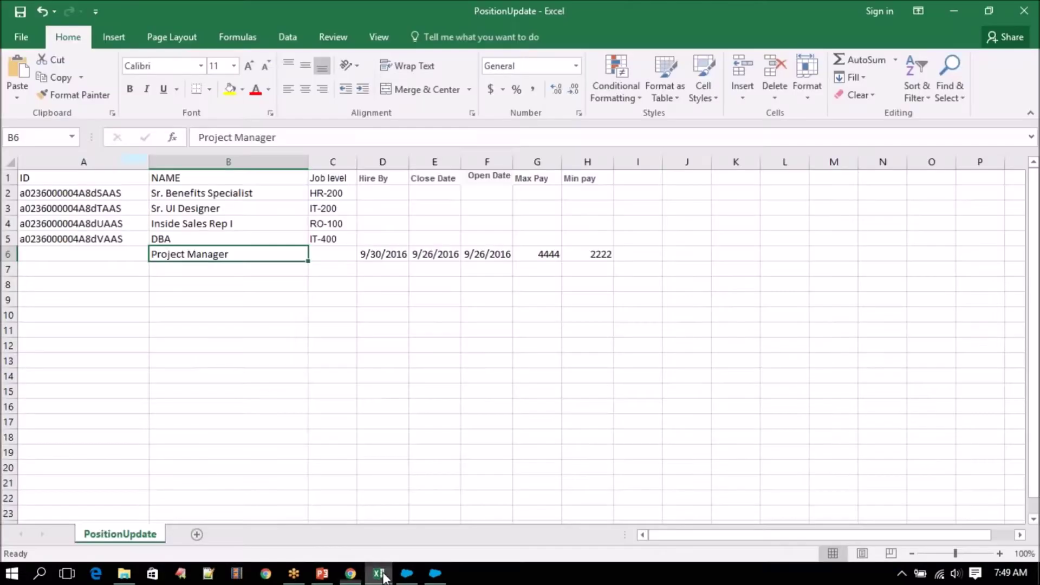
click(621, 177)
key(ctrl+v)
click(642, 255)
- Return to Salesforce and open the Status custom field's definition from the Position object's field list
click(382, 573)
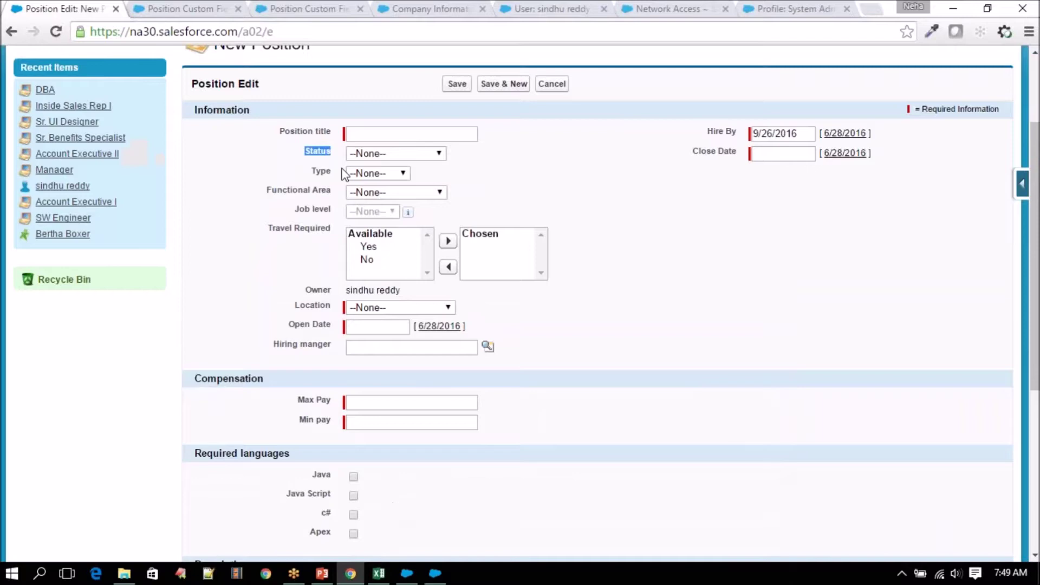
click(176, 9)
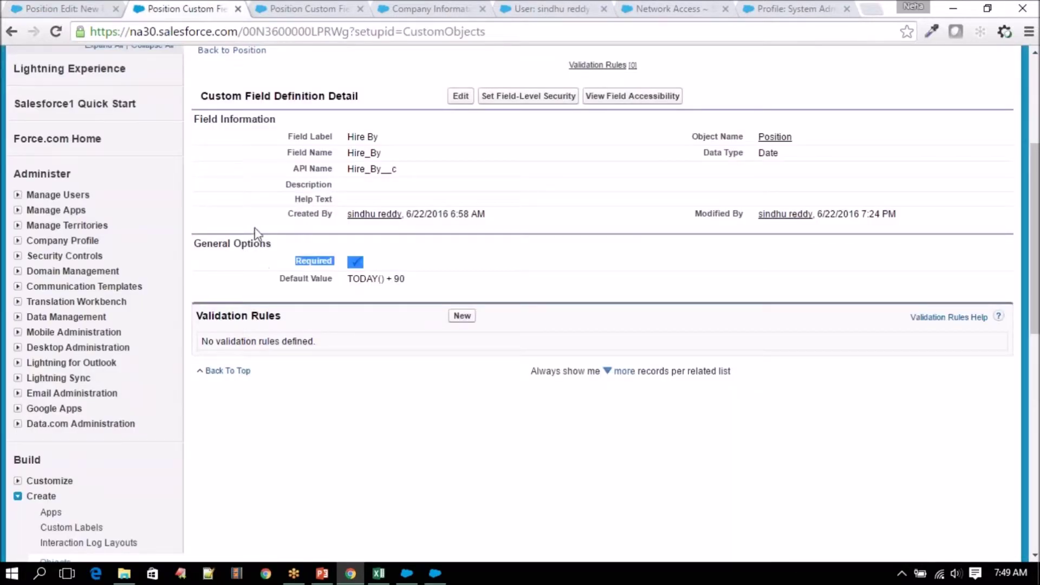
scroll(239, 216, up, 3)
click(239, 206)
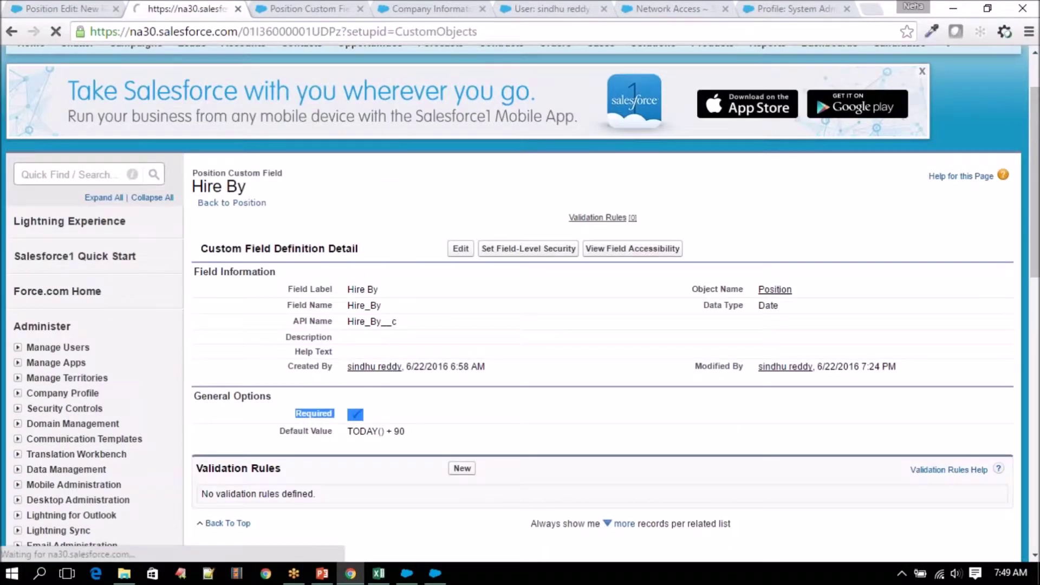
scroll(318, 269, down, 12)
scroll(318, 269, down, 1)
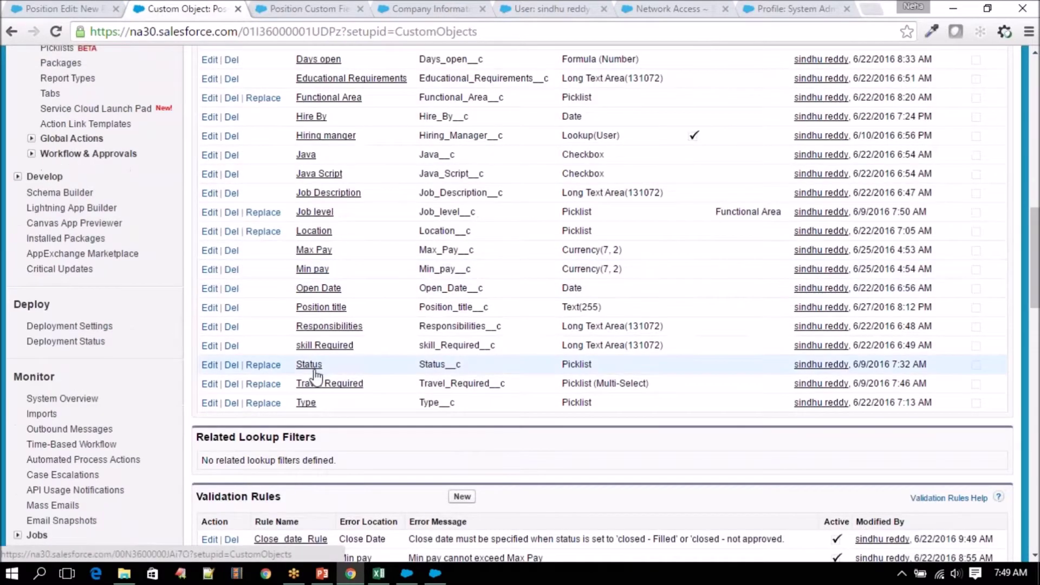
click(309, 364)
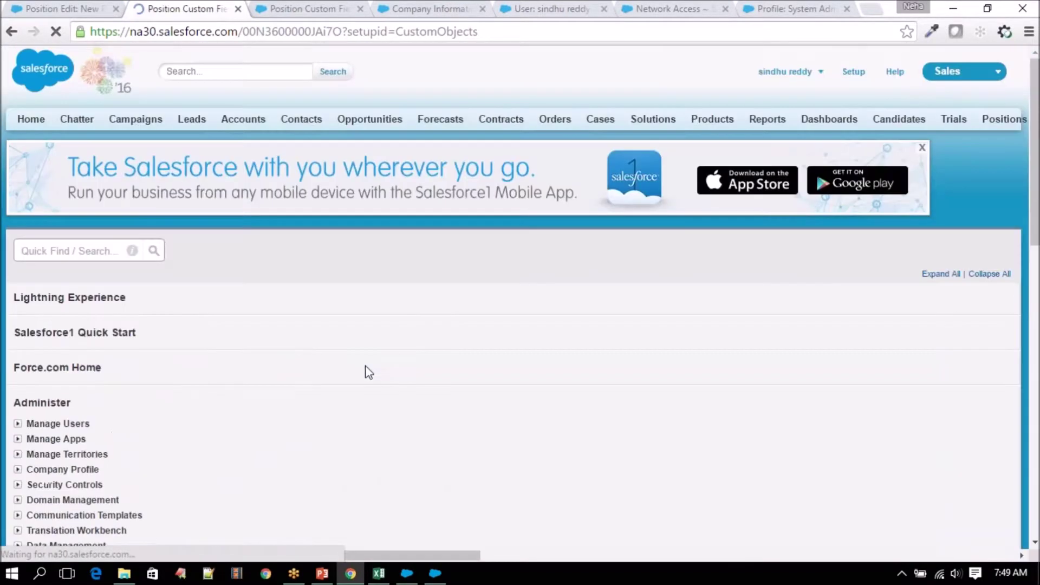
- Copy the Open - Approved picklist value from the Status field into I6 of PositionUpdate and autofit the Status column
scroll(365, 369, down, 10)
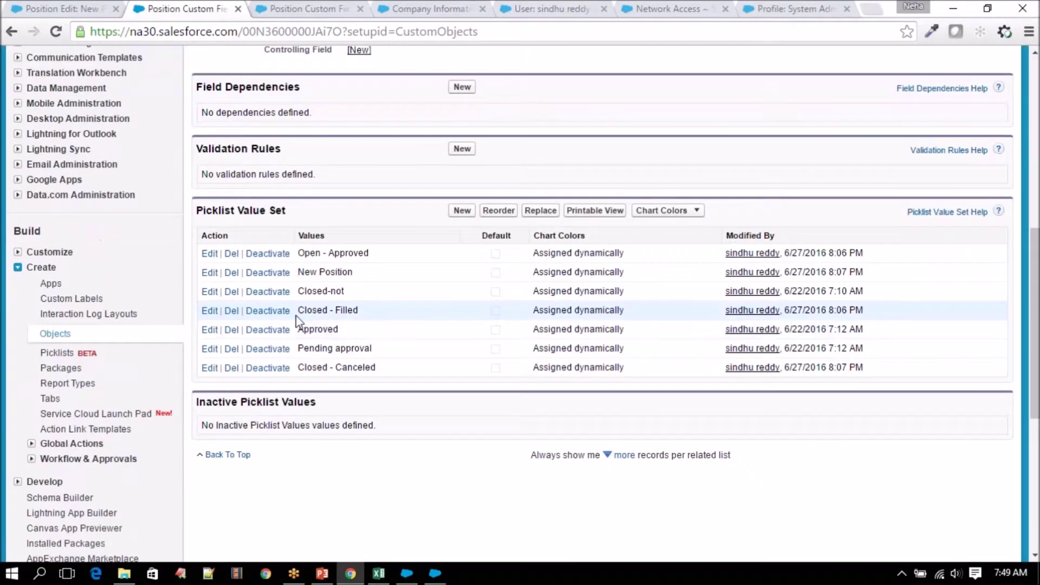
drag(299, 253, 389, 257)
key(ctrl+c)
click(379, 573)
key(ctrl+v)
double_click(663, 162)
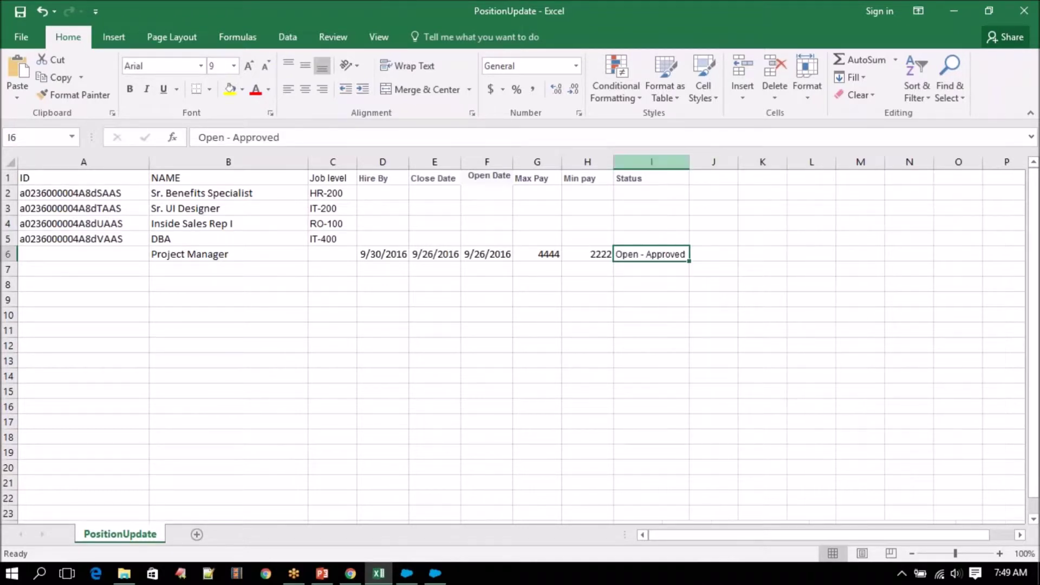
- Save PositionUpdate, keeping the CSV (Comma delimited) format
click(302, 268)
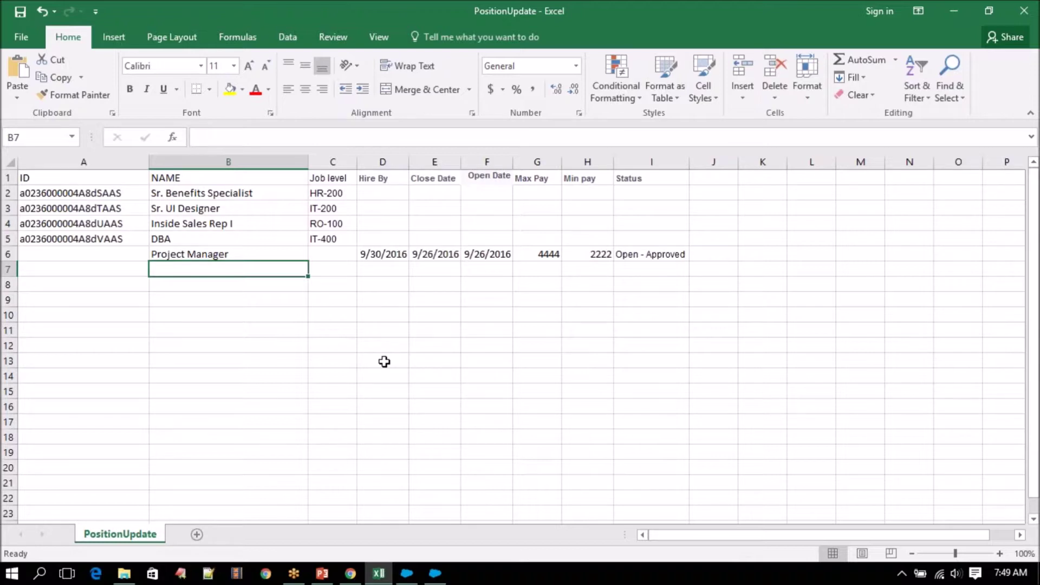
key(ctrl+s)
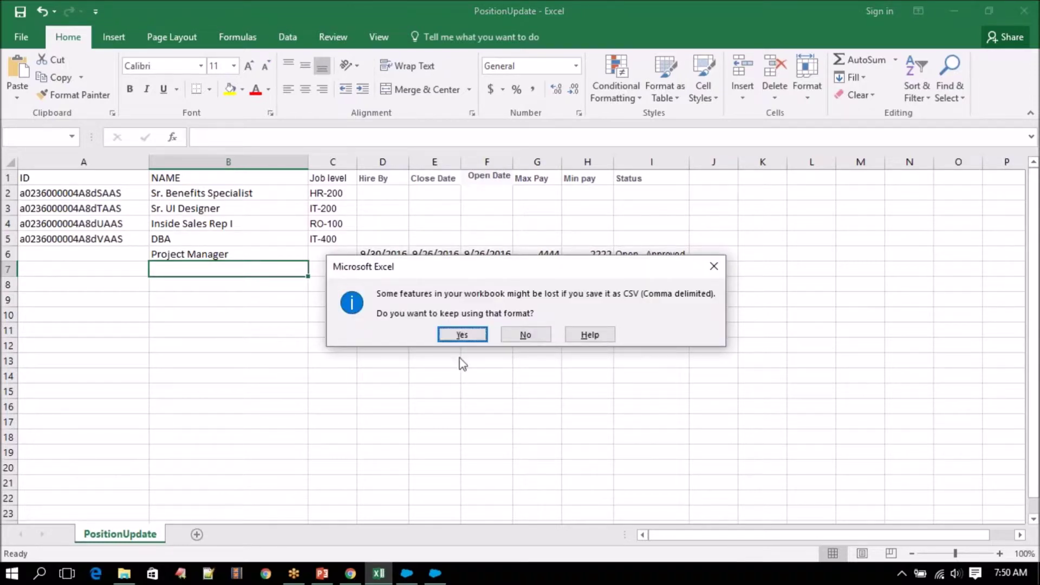
click(462, 335)
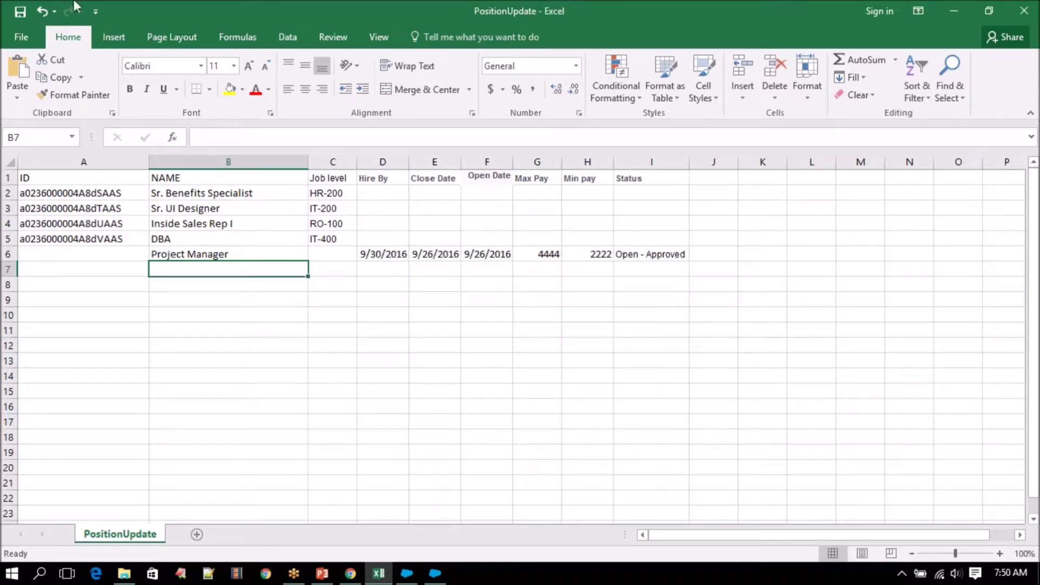
- Compare the existing positions' IDs and names in rows 2 to 5 with the Project Manager row's ID cell and field values
click(183, 190)
drag(183, 191, 179, 238)
drag(84, 196, 81, 242)
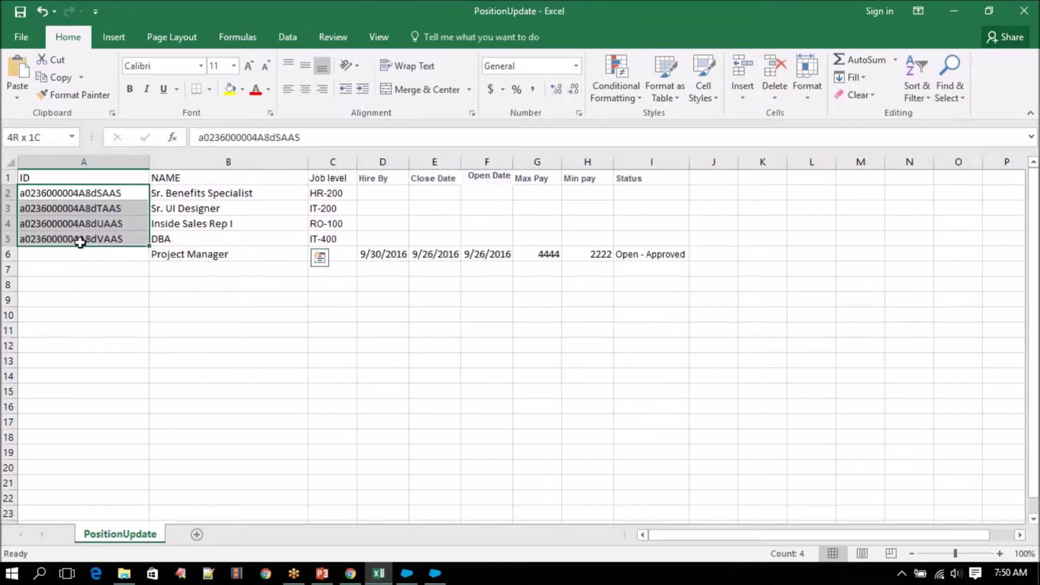
click(195, 255)
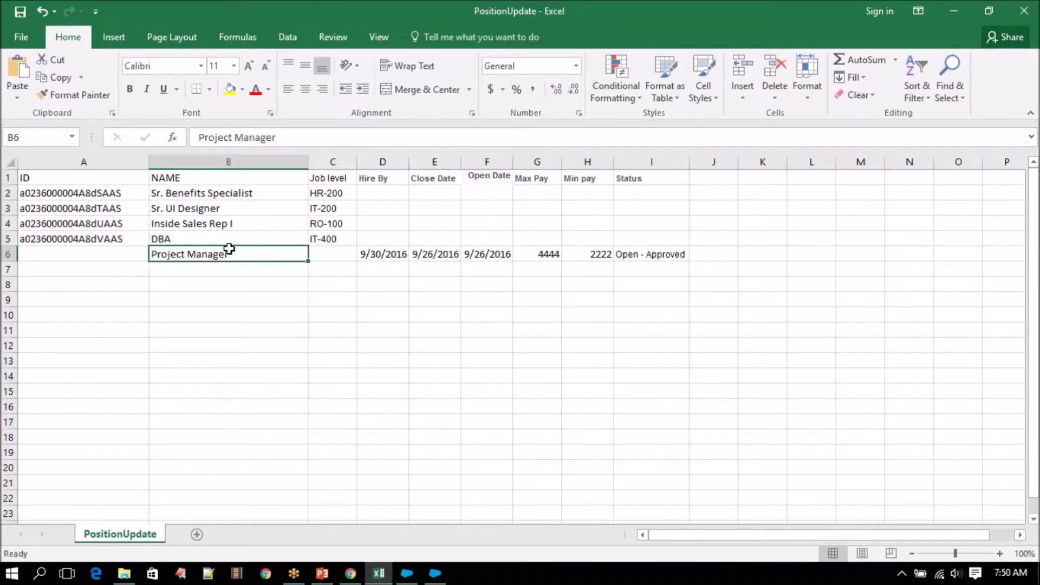
drag(221, 254, 681, 259)
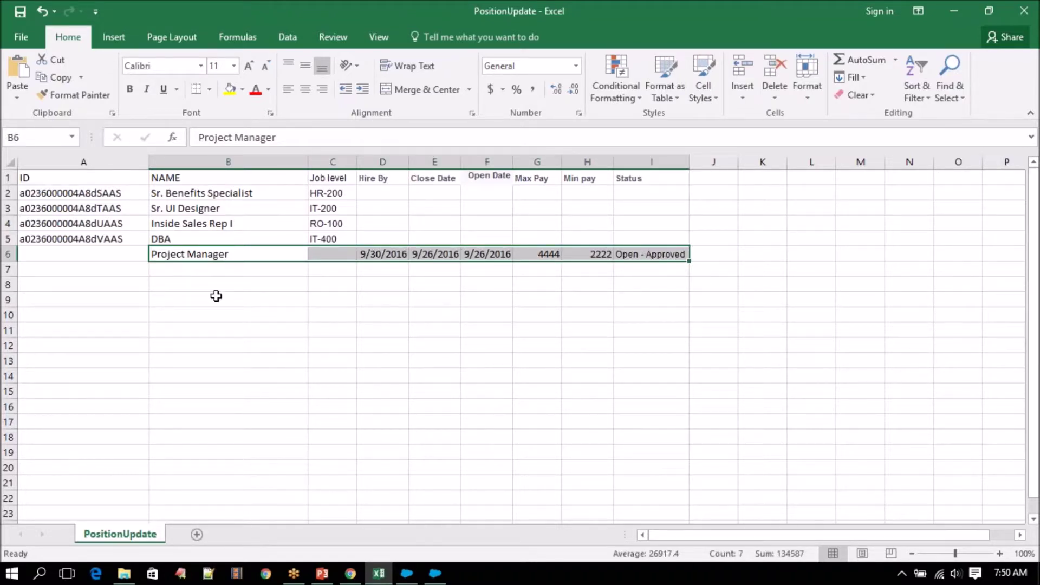
click(97, 253)
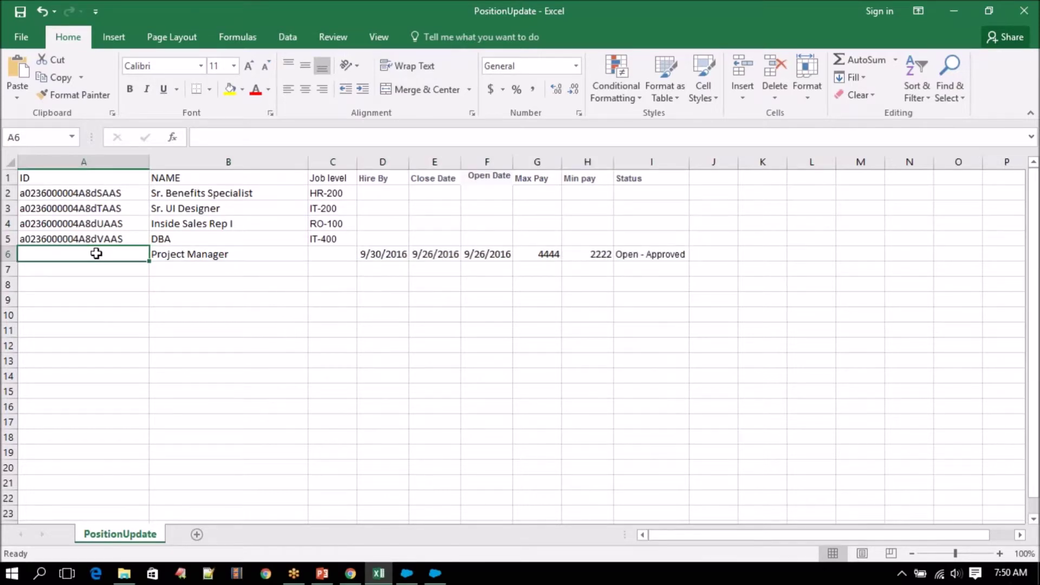
click(211, 254)
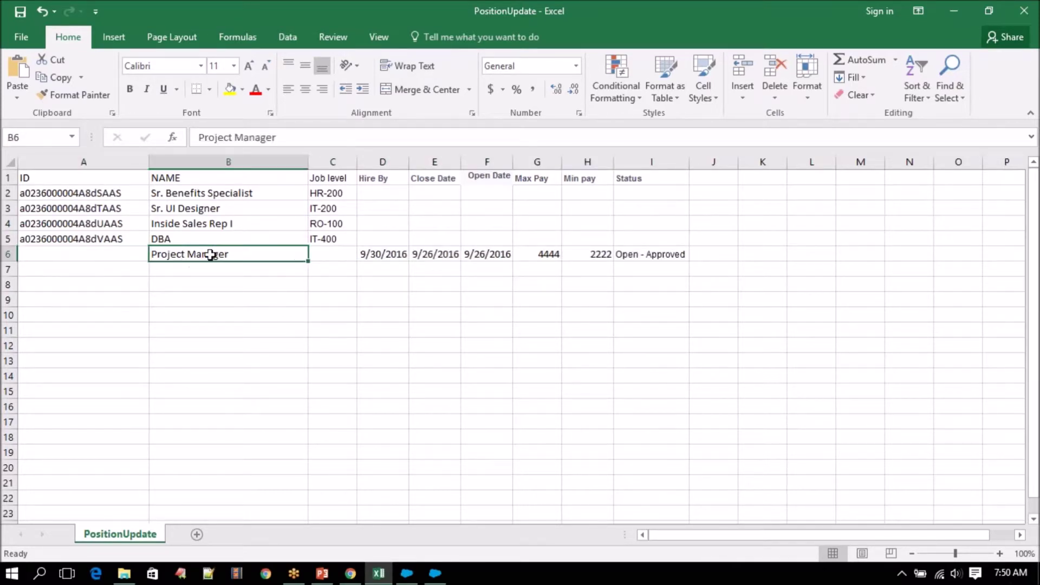
click(119, 256)
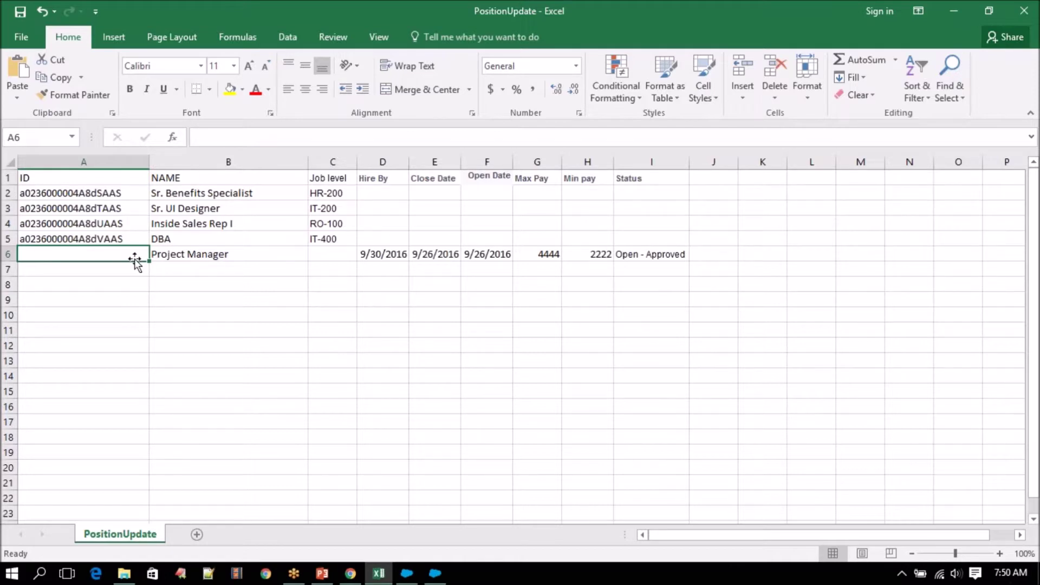
click(172, 255)
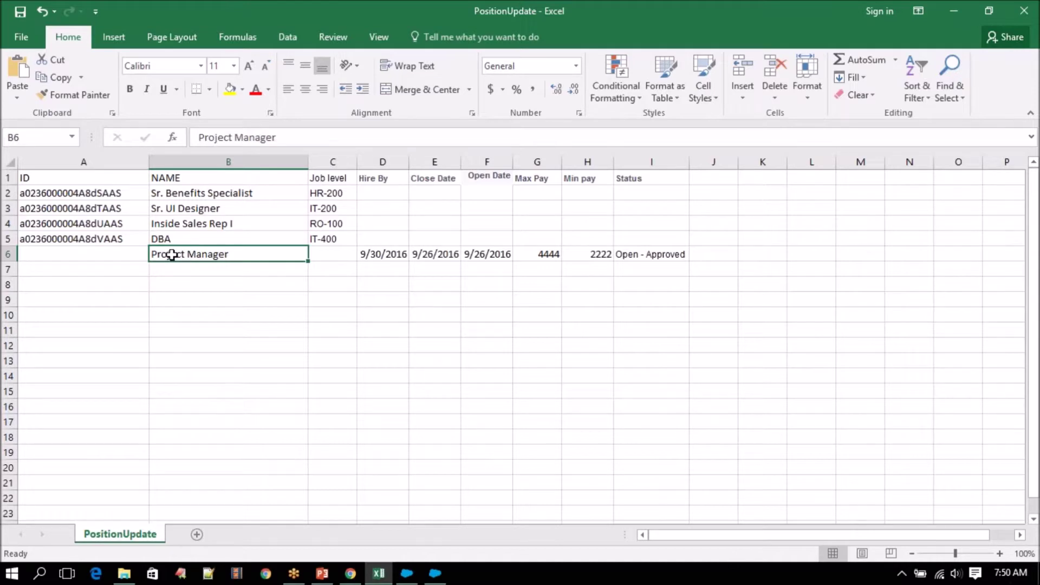
click(79, 253)
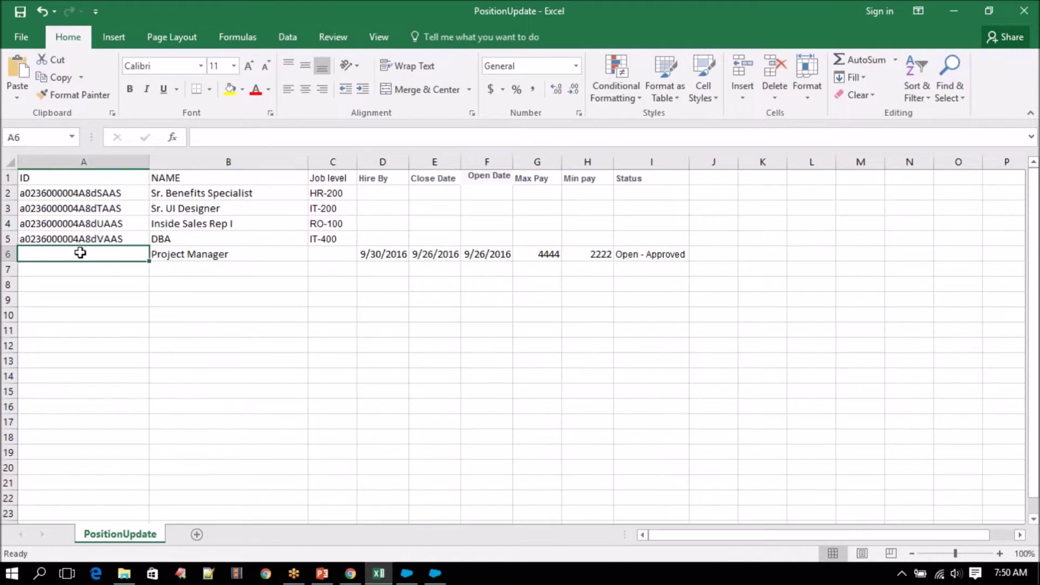
drag(186, 252, 672, 249)
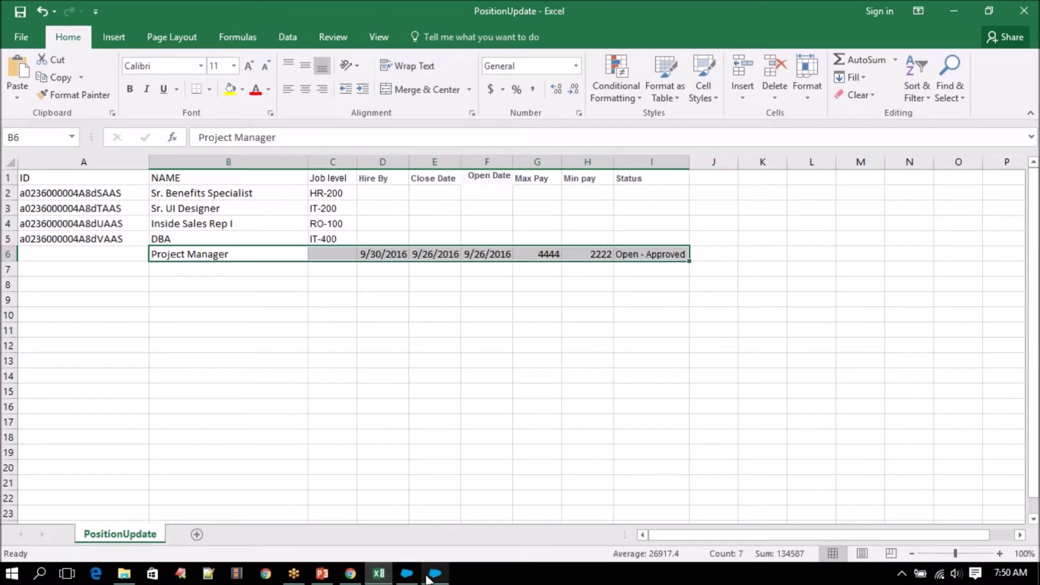
- Switch to Data Loader, start an upsert on the Position (Position__c) object and open the CSV file chooser
click(429, 577)
click(549, 377)
click(495, 263)
click(513, 349)
key(p)
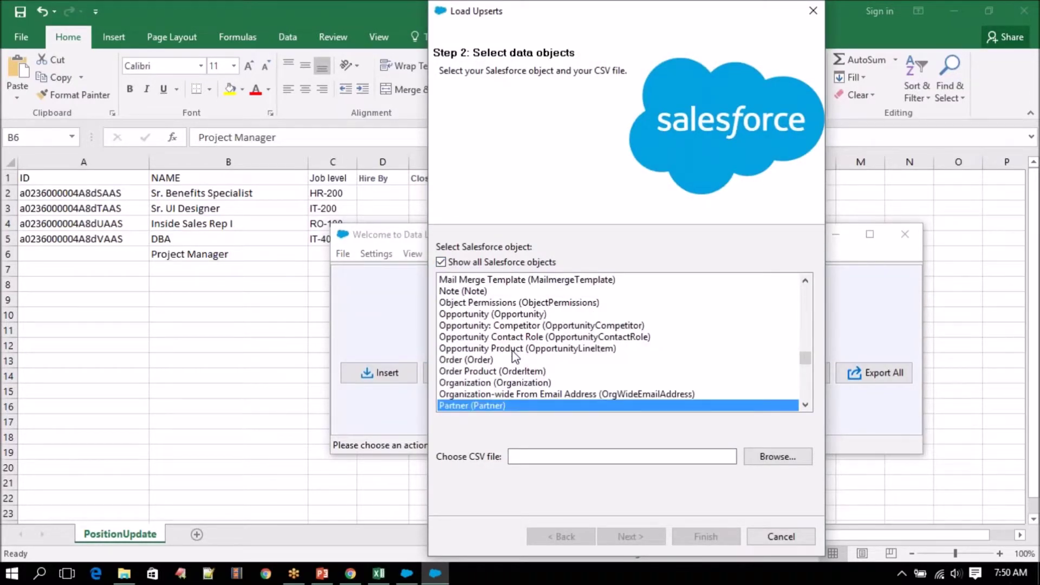
key(Down)
key(Down)
key(Down)
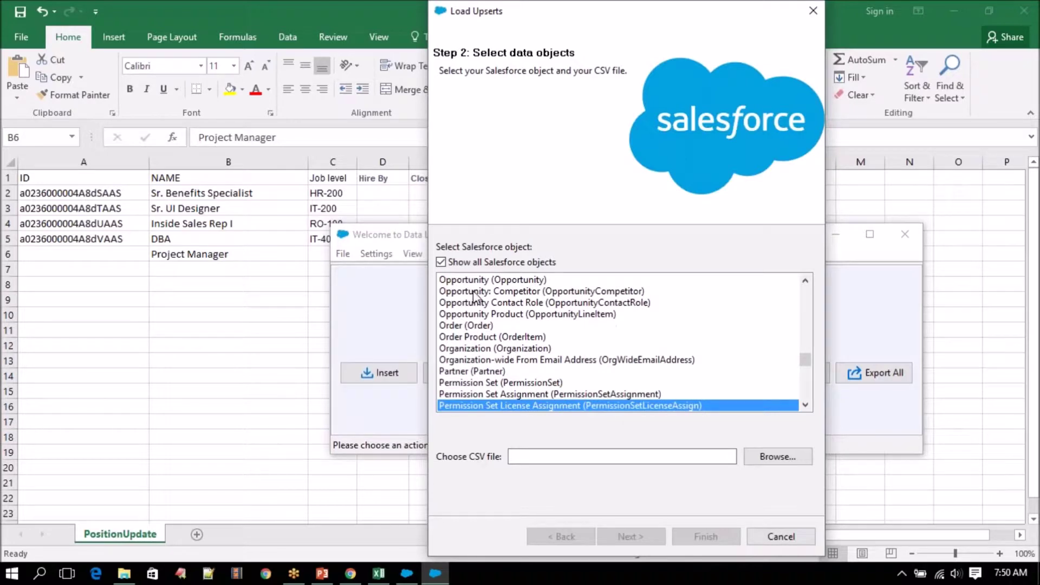
click(475, 265)
click(484, 303)
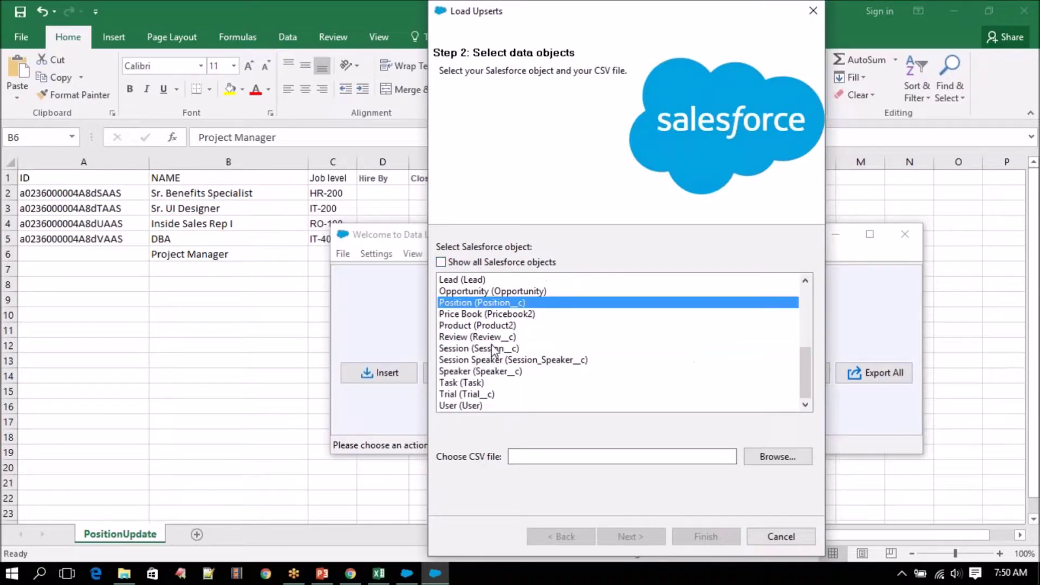
click(770, 458)
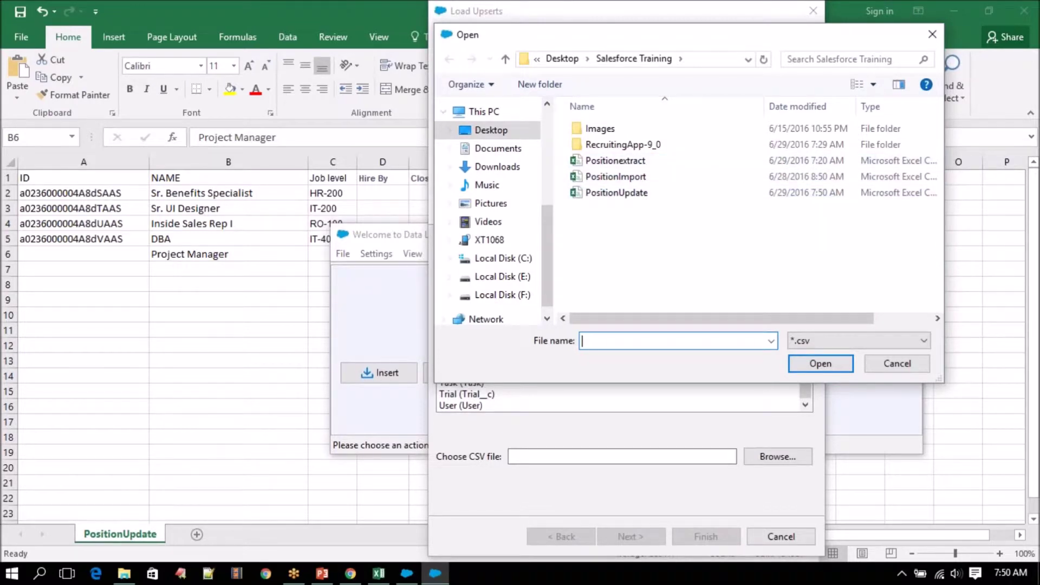
- Return to Excel and save the workbook as PositionUpsert in the Salesforce Training folder, keeping the CSV (Comma delimited) format
click(169, 283)
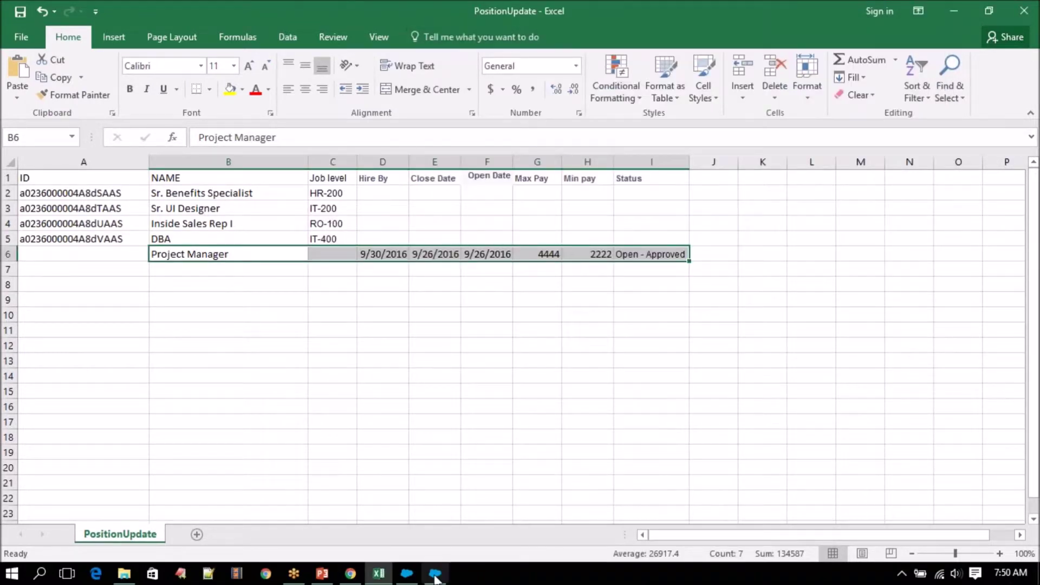
click(21, 37)
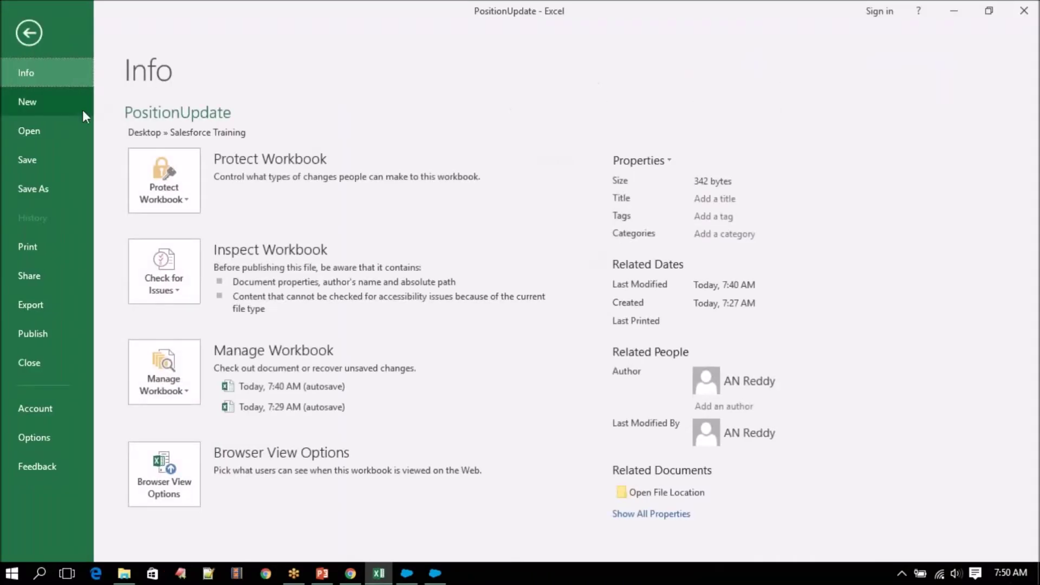
click(33, 189)
click(421, 148)
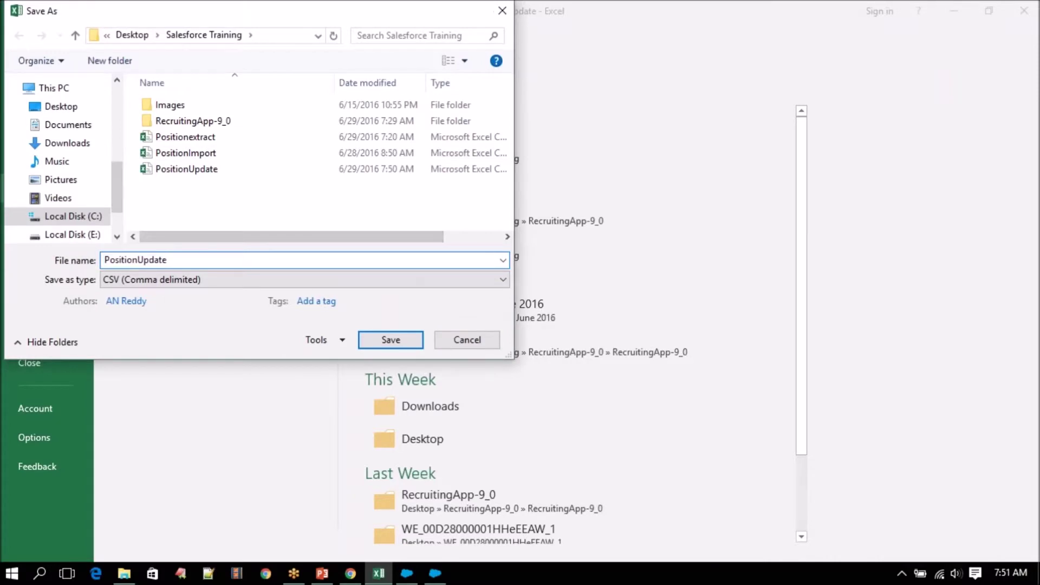
key(BackSpace)
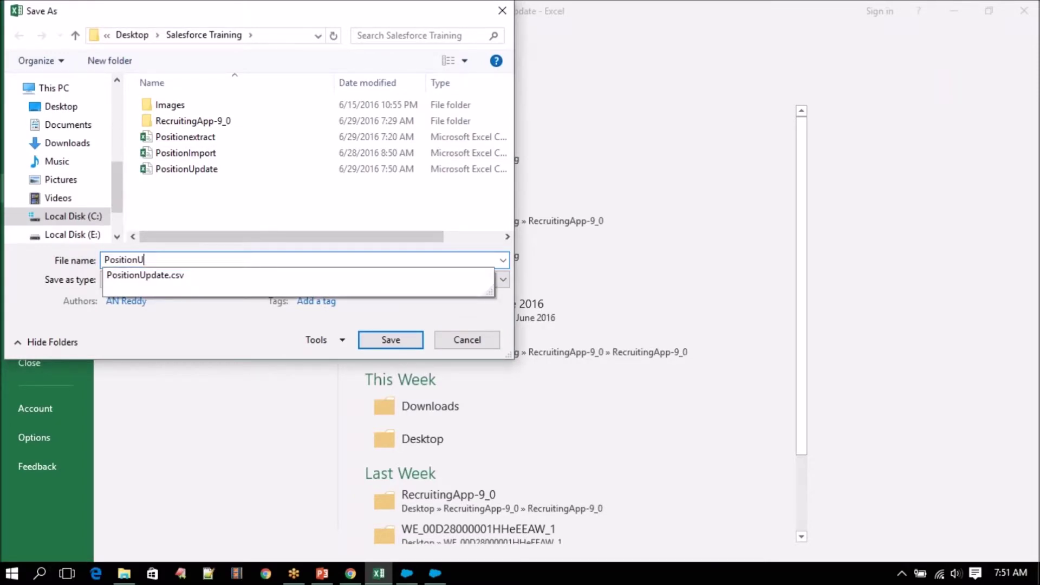
text(psert)
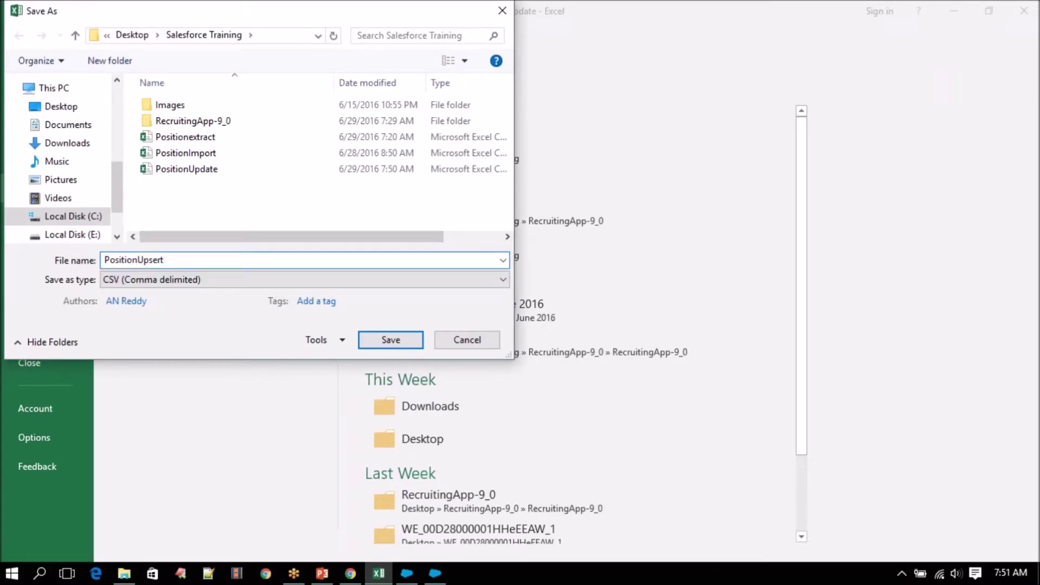
key(Return)
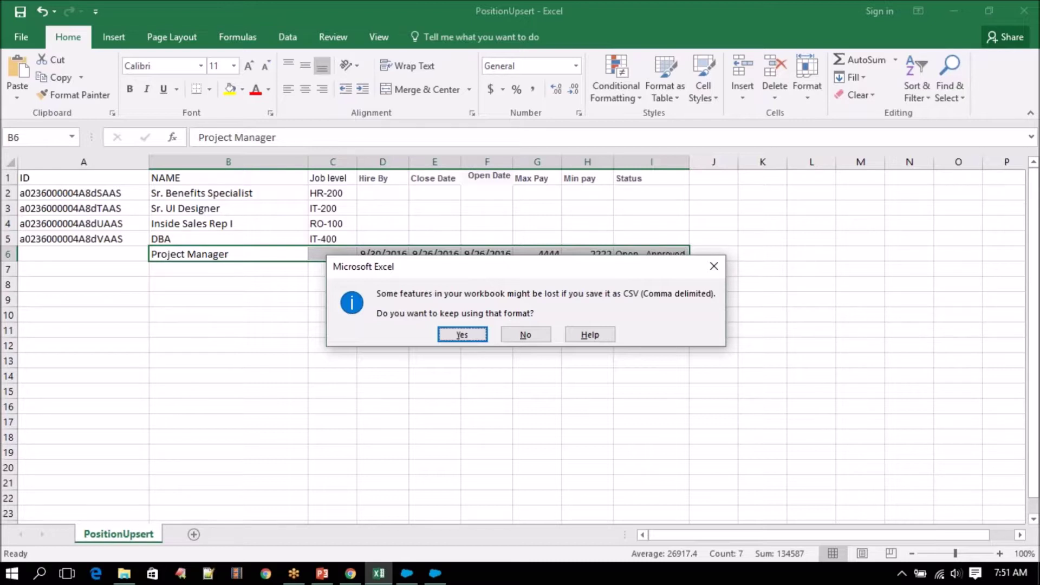
click(463, 341)
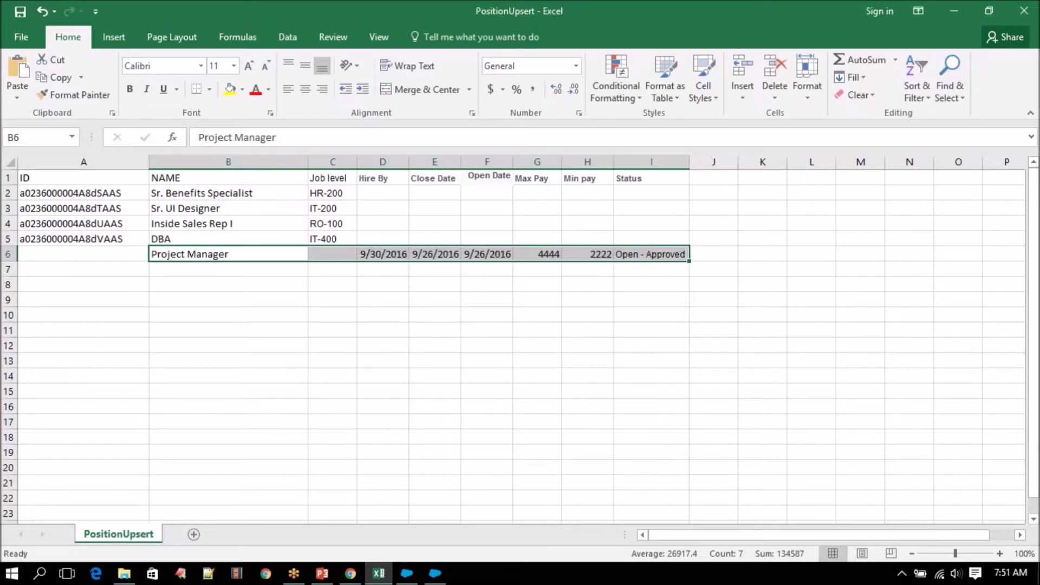
- Switch to the other Data Loader window and start the Upsert operation
mouse_move(416, 578)
click(410, 576)
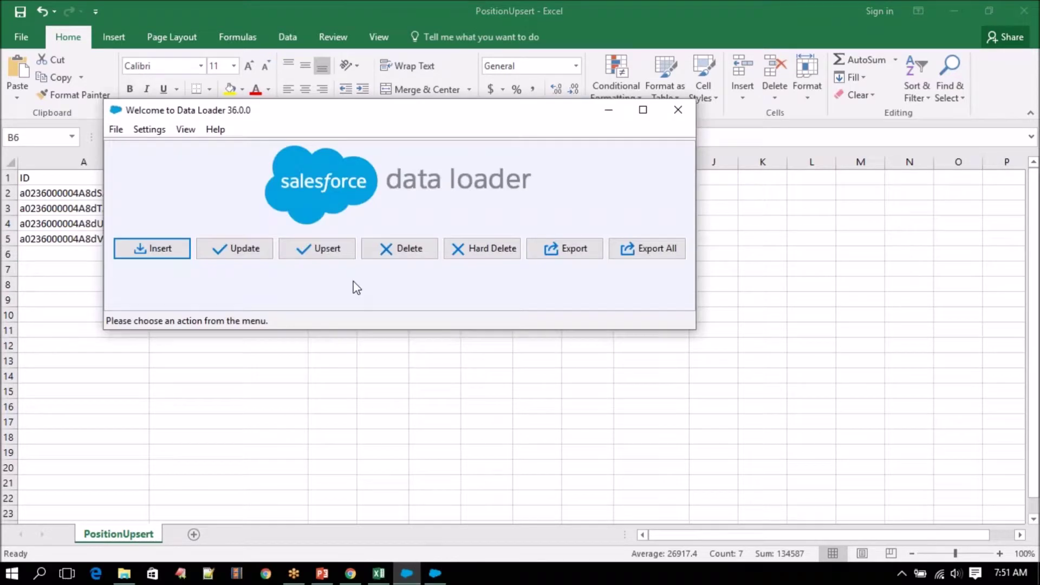
click(306, 253)
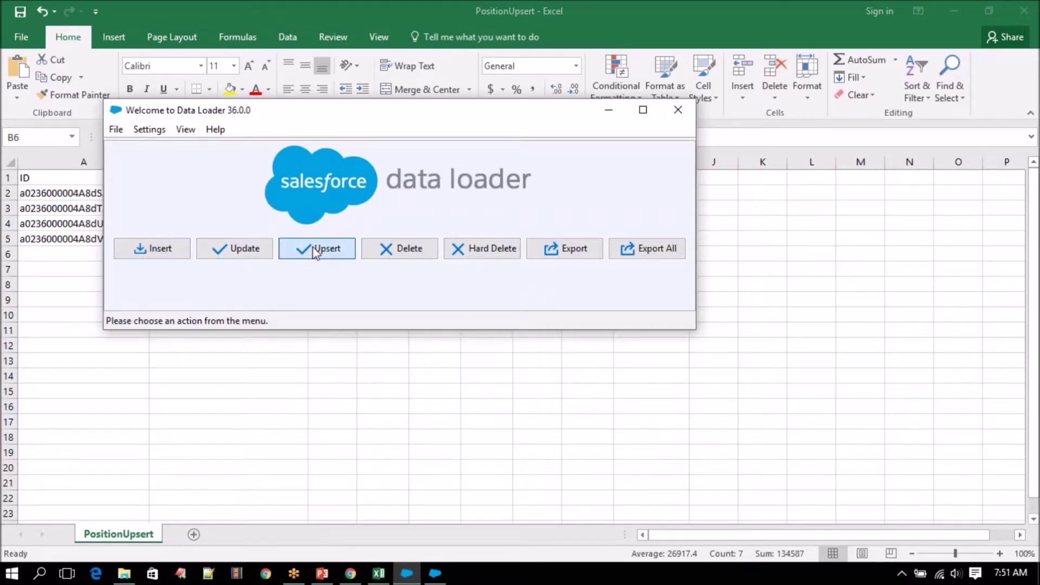
- Start an upsert, log in to the Salesforce org with the account password and security token, and continue to the data object selection
click(383, 263)
click(445, 325)
text(******)
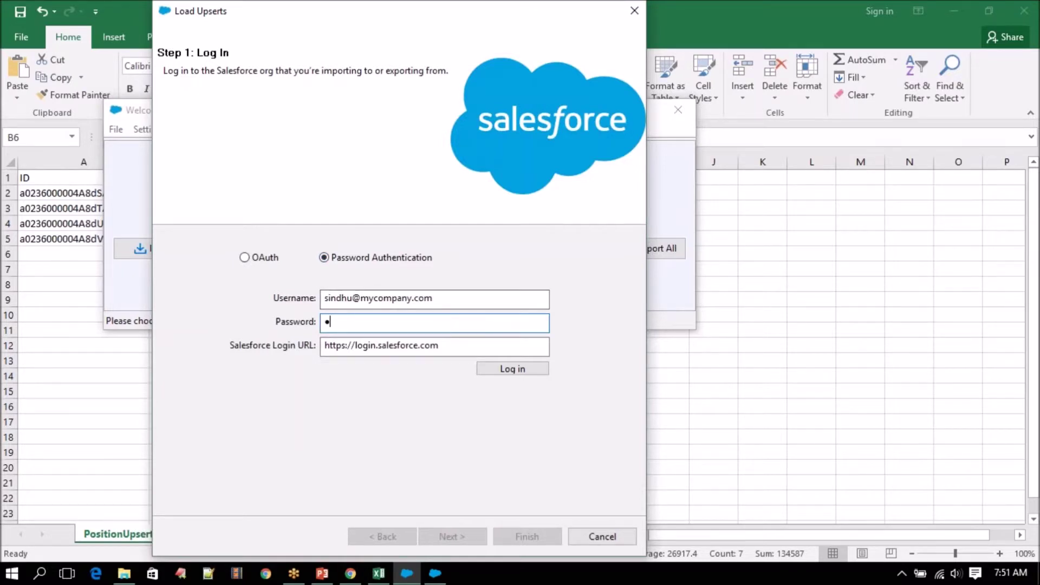
text(***)
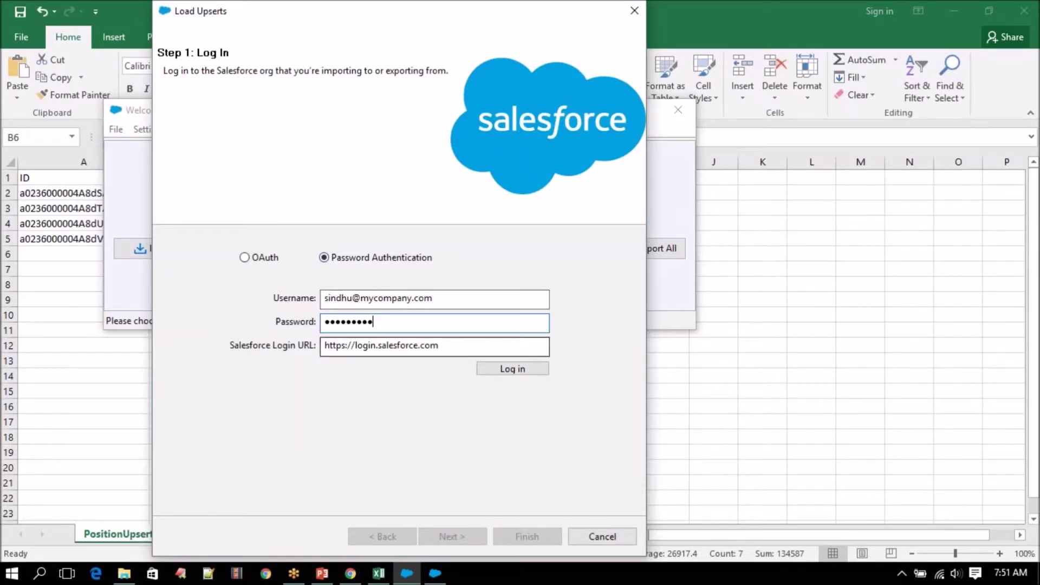
click(1024, 516)
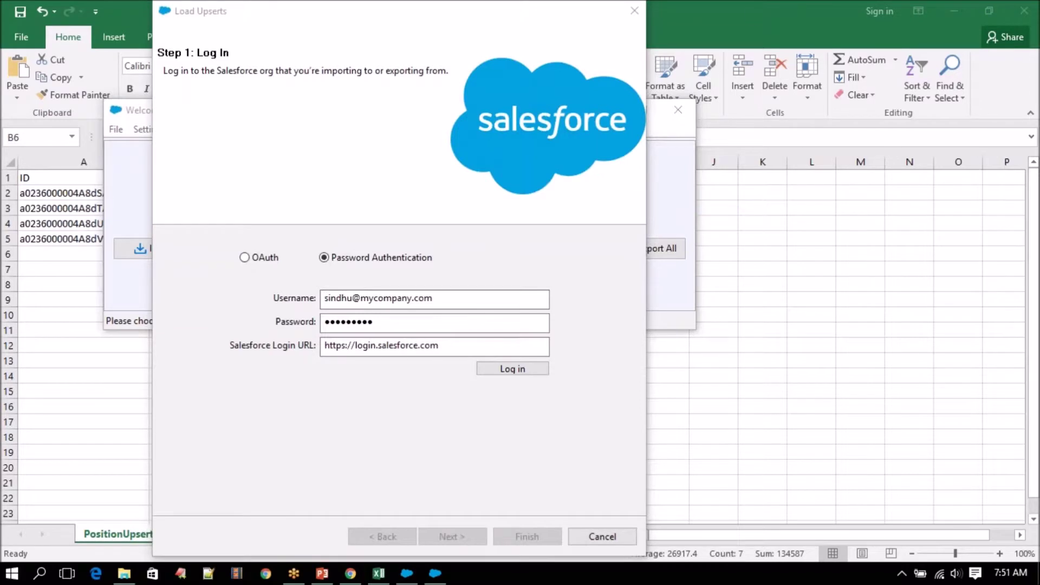
click(434, 325)
text(************************)
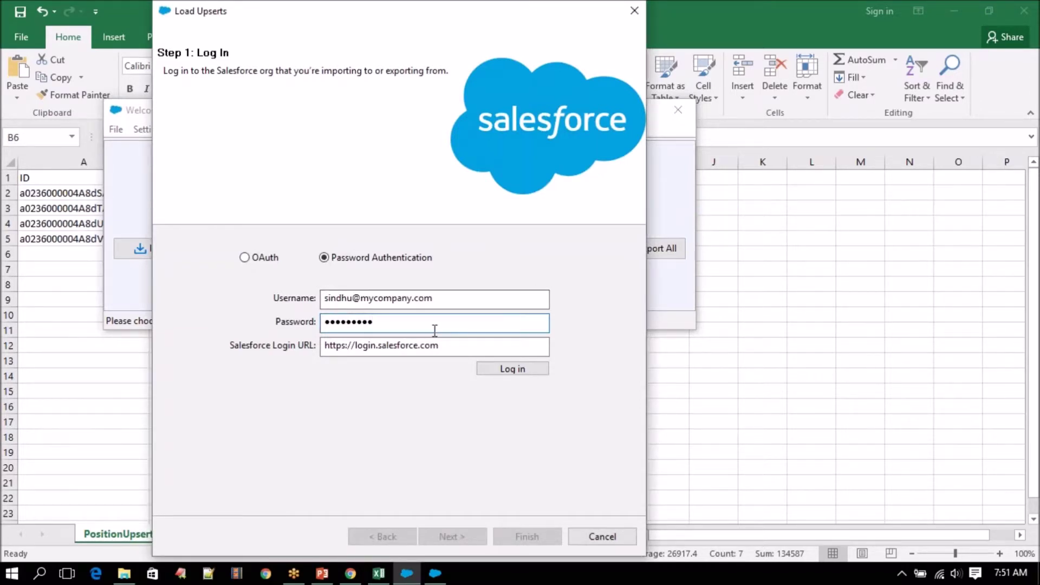
click(518, 369)
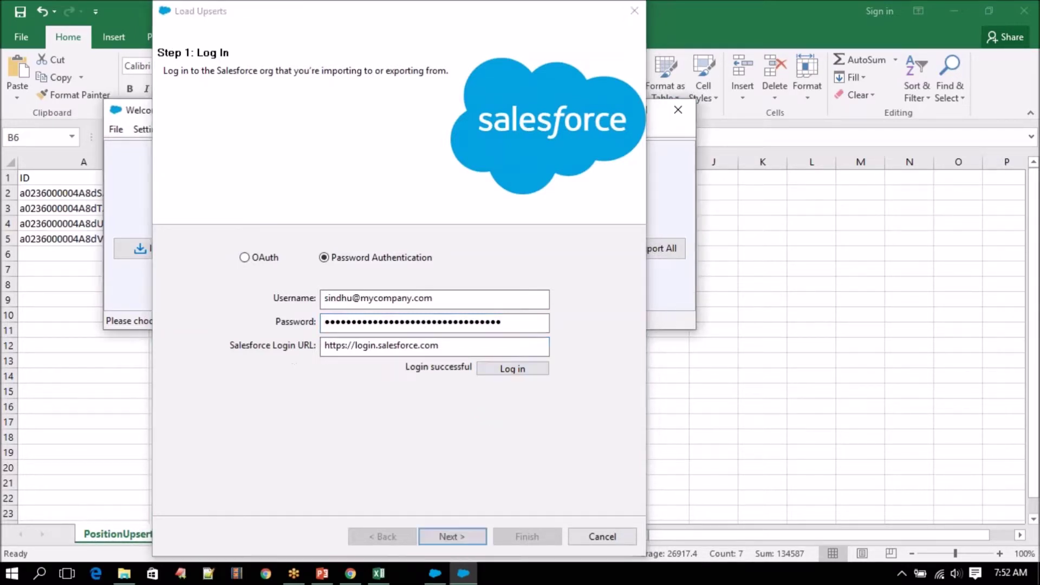
click(464, 535)
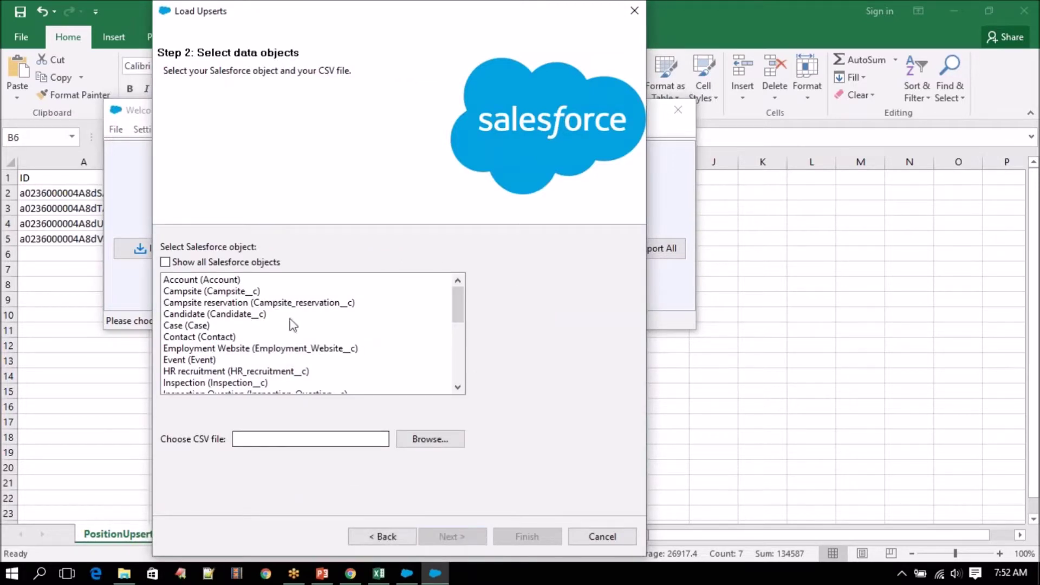
- Choose the Position (Position__c) object and the PositionUpsert CSV file as the upsert source, and accept the data selection
click(267, 316)
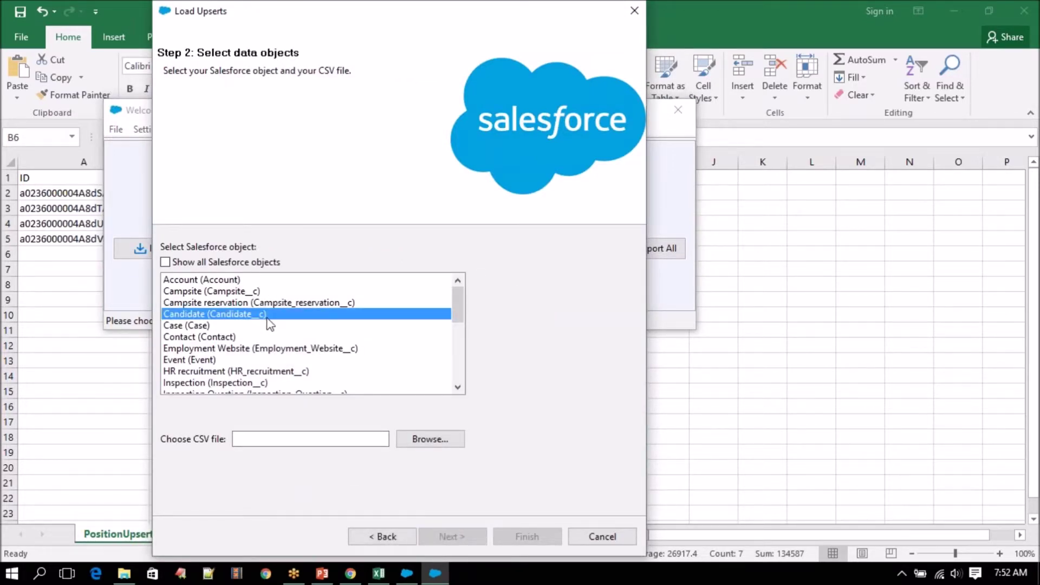
key(p)
click(417, 442)
click(401, 210)
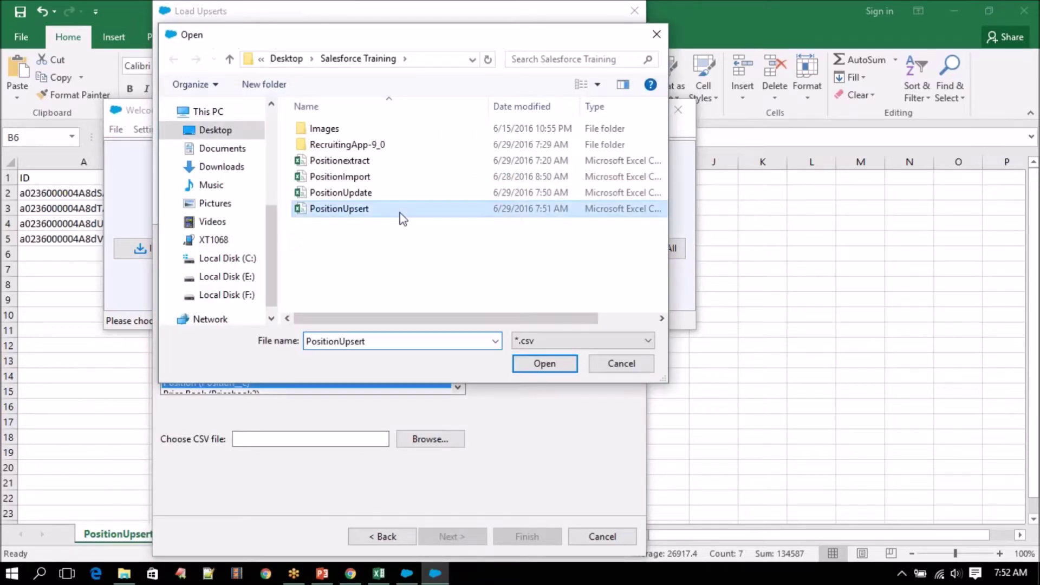
click(544, 362)
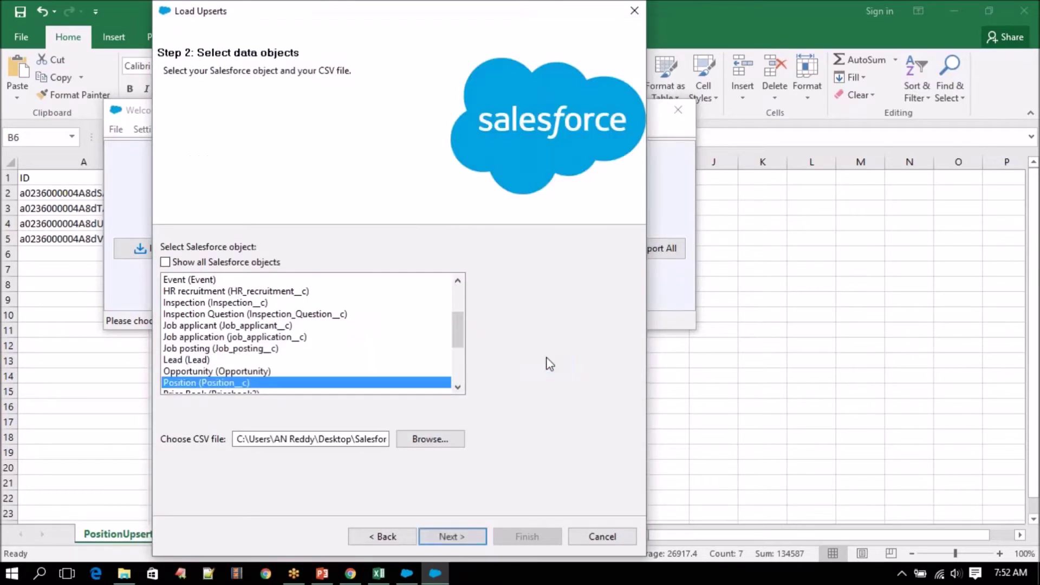
click(454, 537)
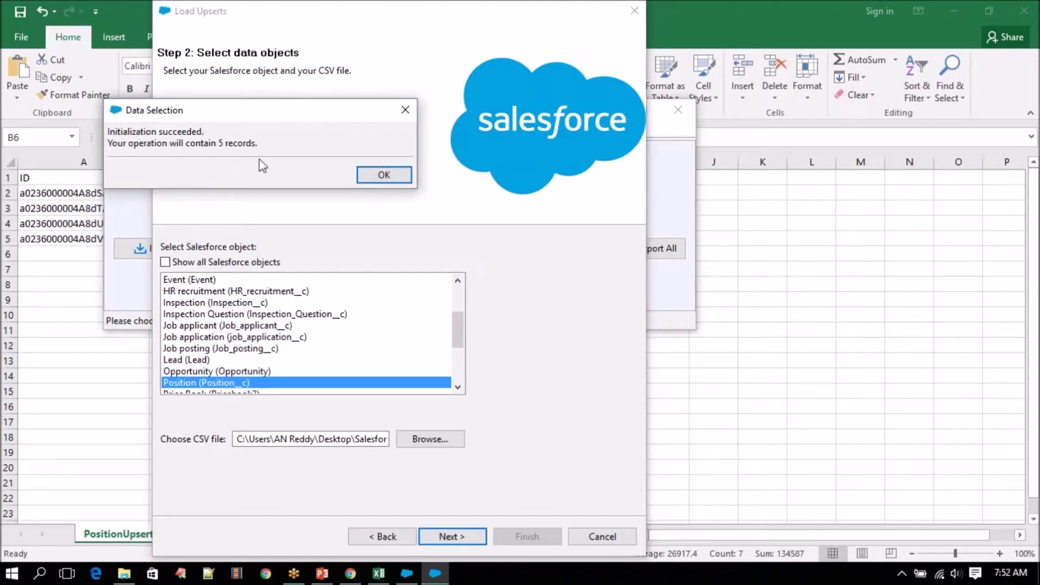
click(379, 176)
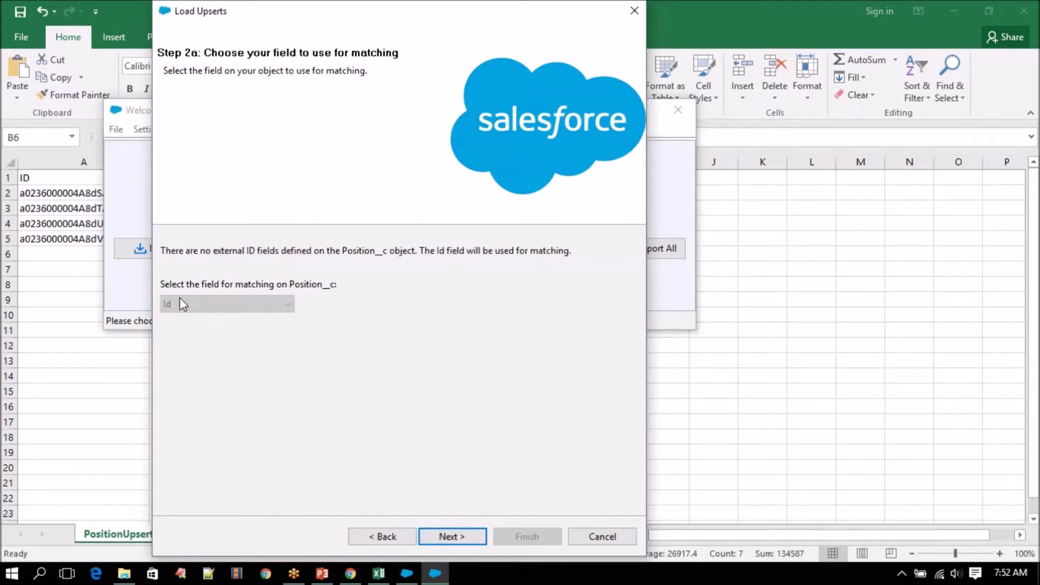
- Keep Id as the matching field, create a map that auto-matches the Salesforce fields to the CSV columns, and accept it
click(457, 538)
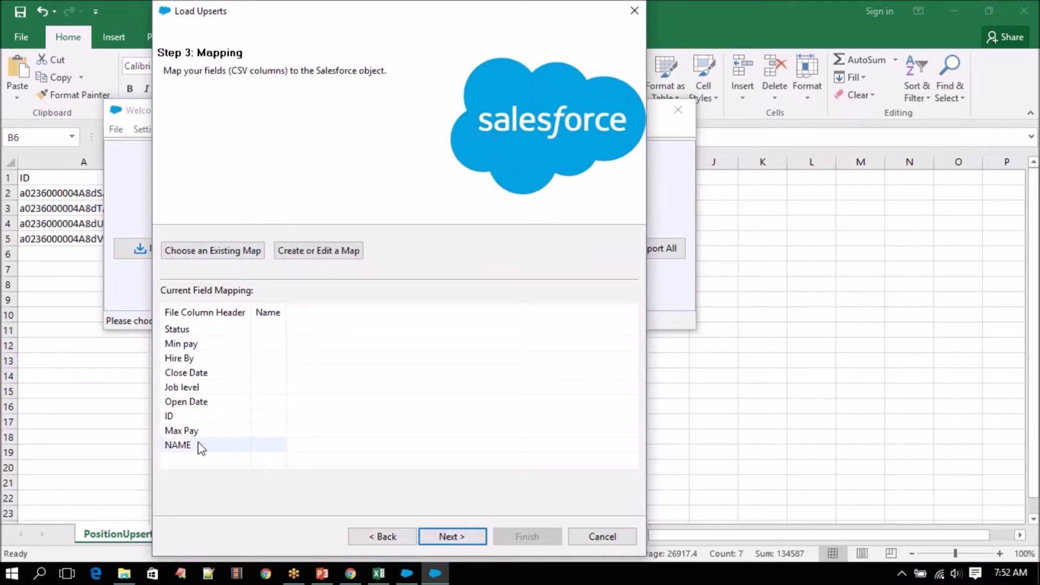
click(325, 254)
click(315, 183)
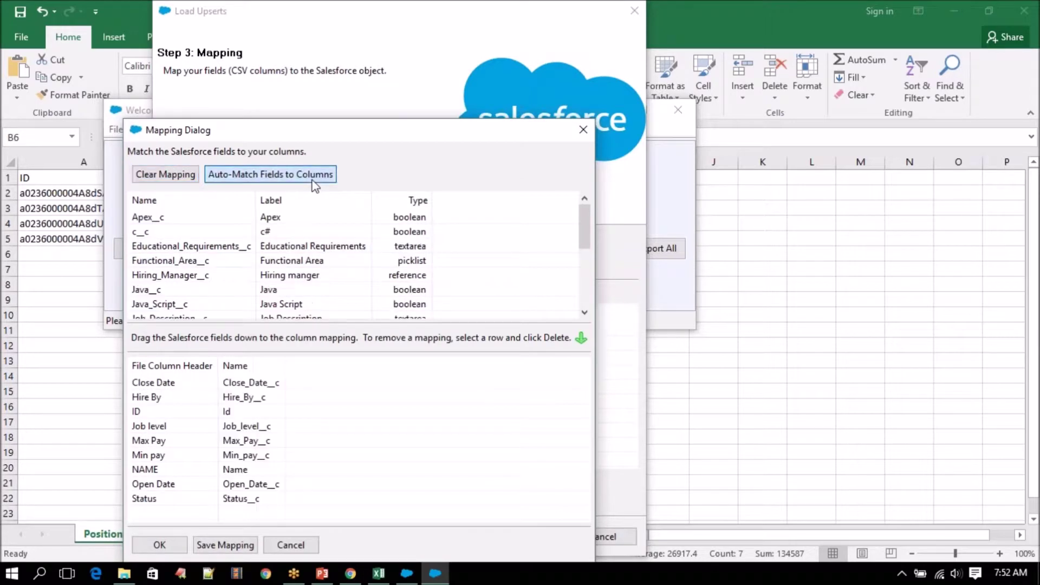
drag(374, 130, 466, 19)
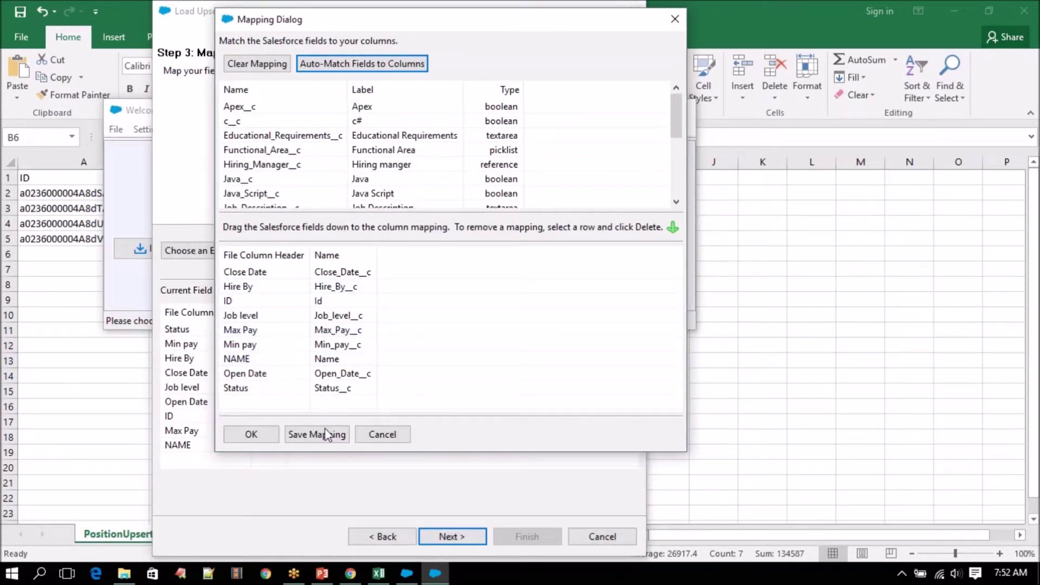
click(253, 436)
click(451, 536)
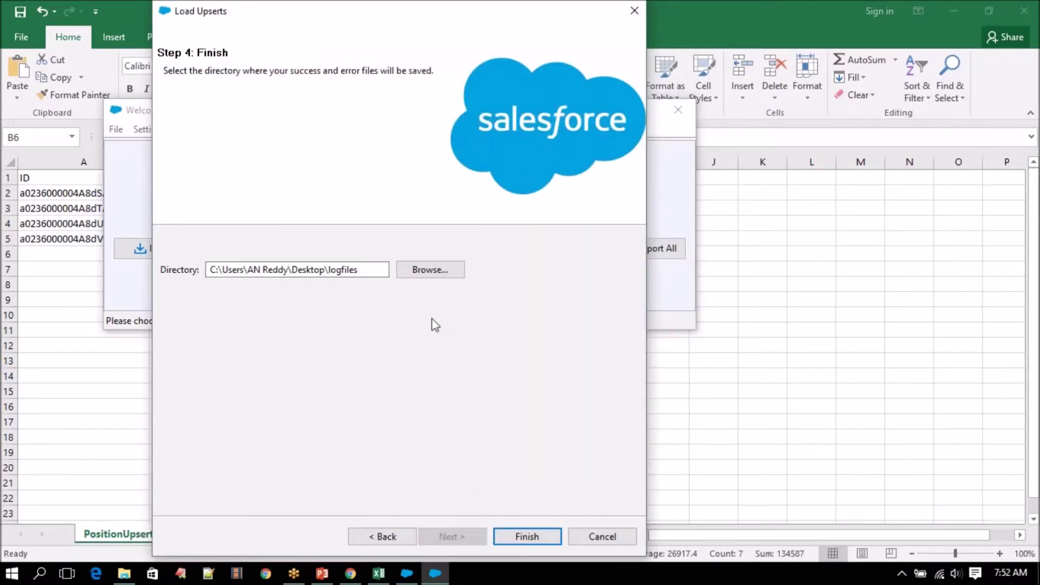
- Set the directory for the success and error files to the Salesforce Training folder on the Desktop
click(430, 269)
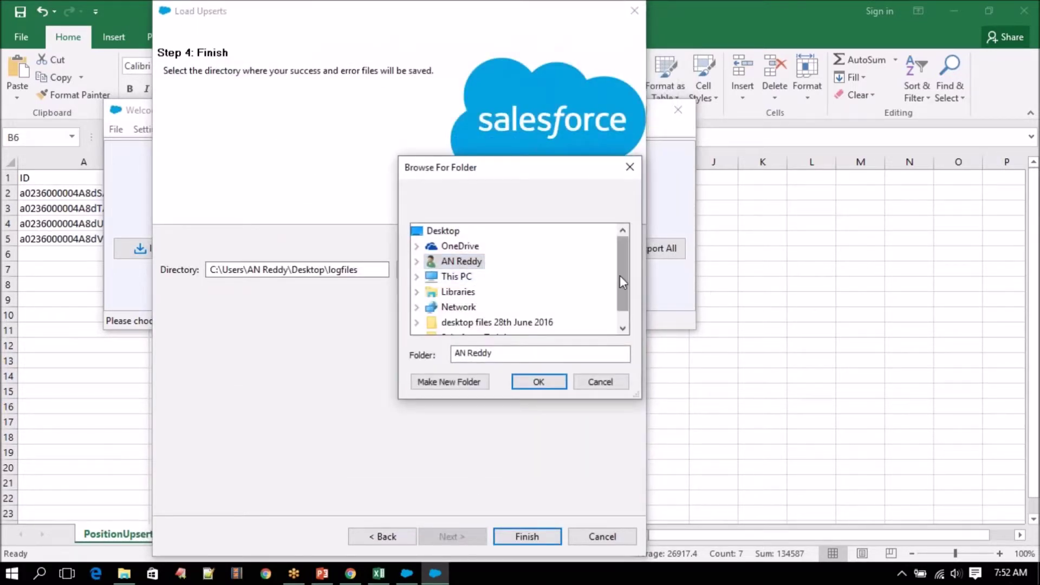
scroll(623, 281, down, 1)
click(488, 323)
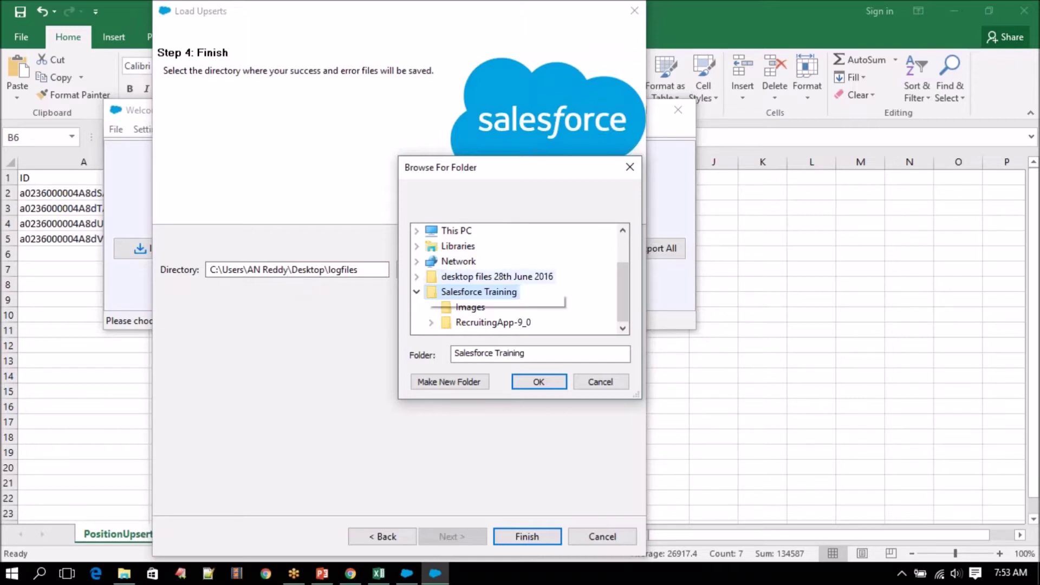
click(544, 386)
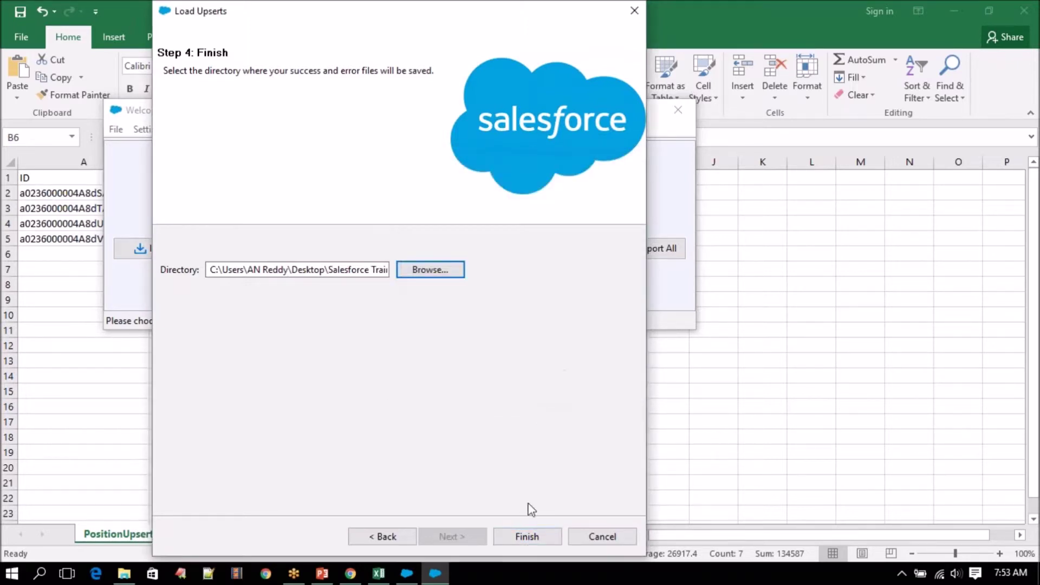
- Run the upsert, agree to add and update Position records, and close the operation summary
click(524, 539)
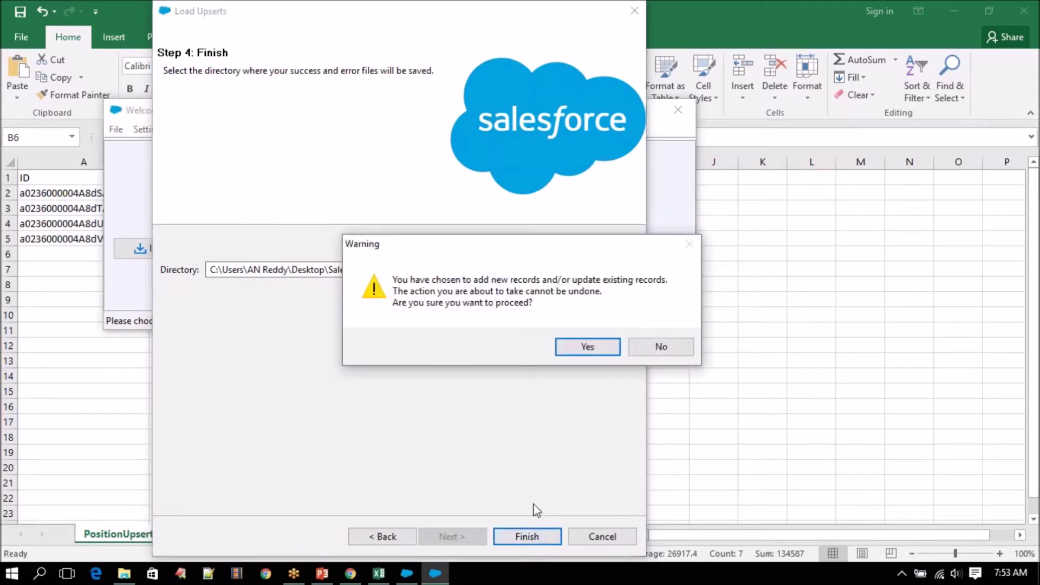
click(572, 351)
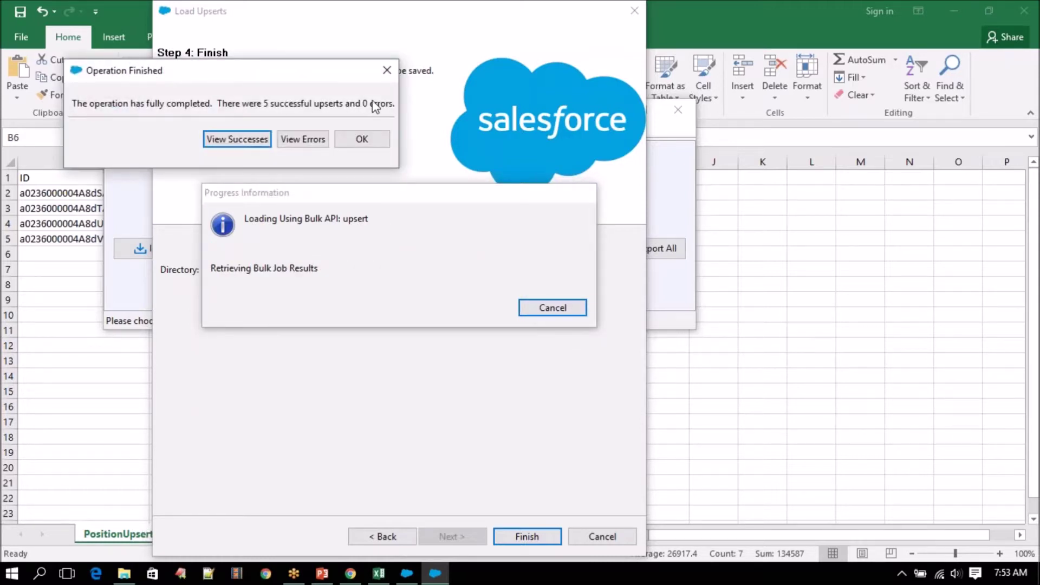
click(362, 139)
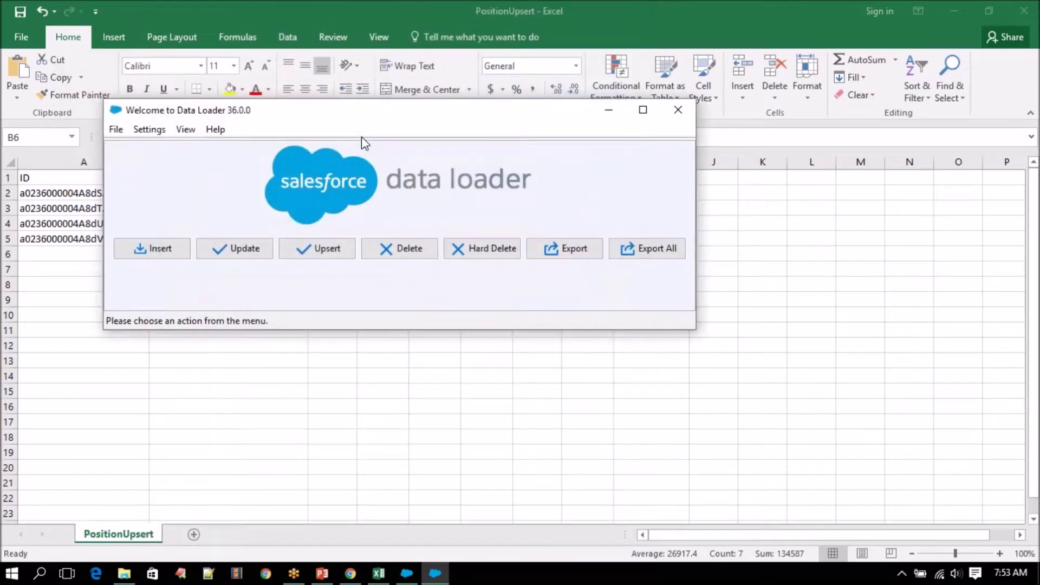
- Return to the PositionUpsert sheet in Excel and review the existing position rows 2 to 5 and the Project Manager row
click(609, 111)
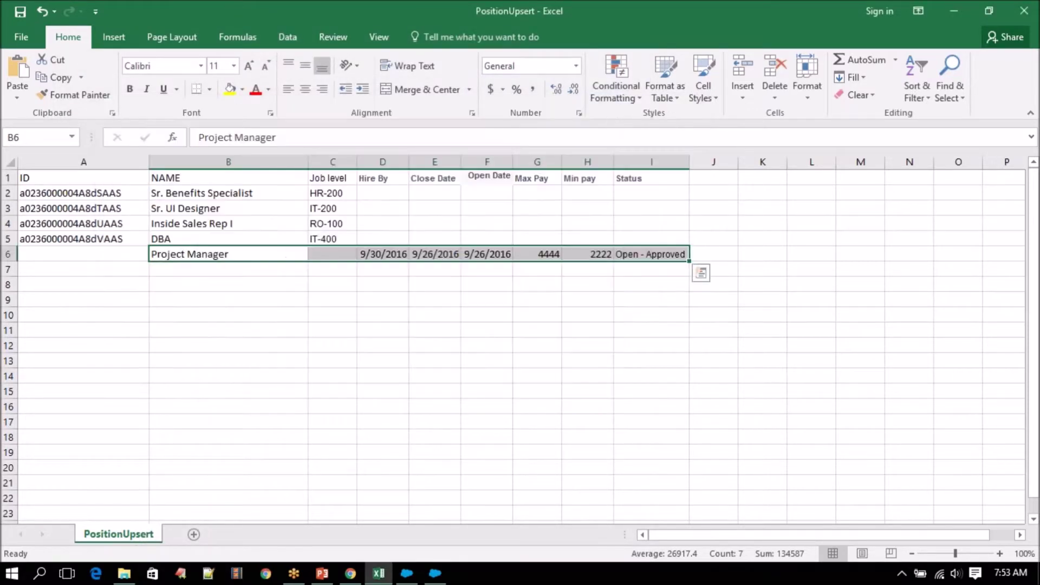
drag(8, 238, 8, 186)
click(8, 254)
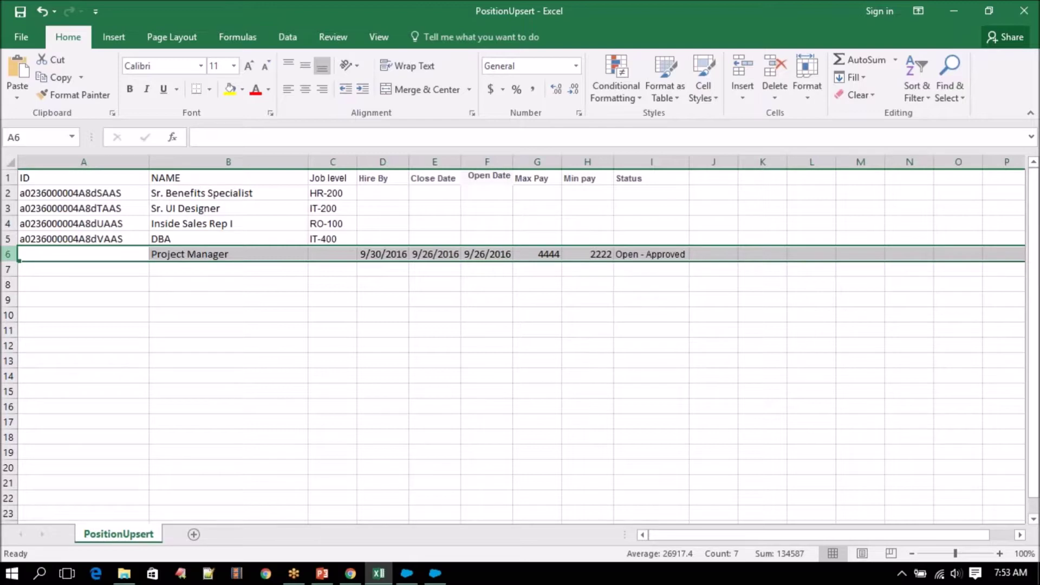
- Switch to Salesforce in Chrome and open the Positions home page from the New Position form
click(351, 573)
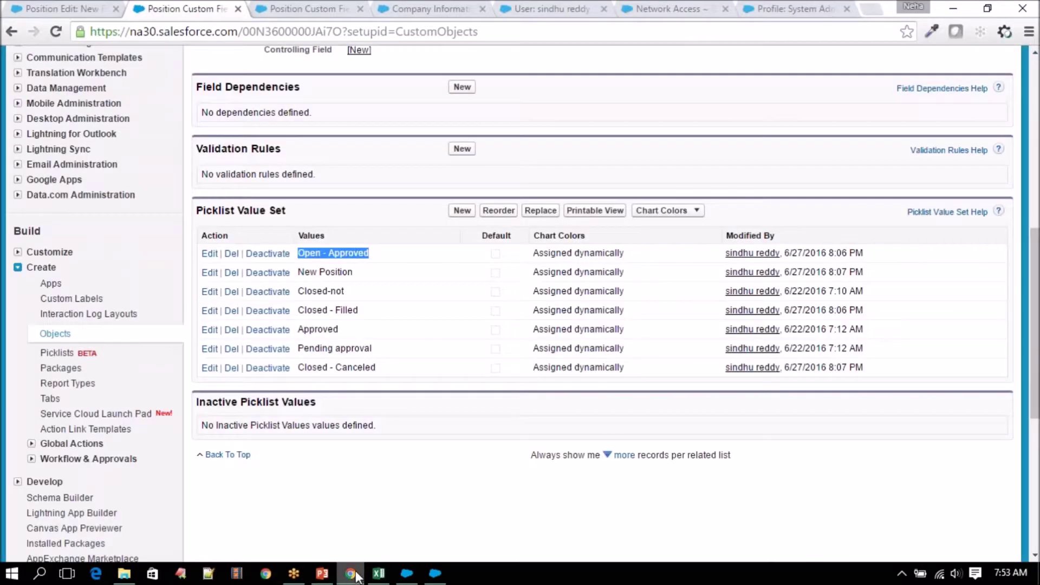
scroll(520, 304, up, 10)
click(14, 6)
scroll(202, 265, up, 5)
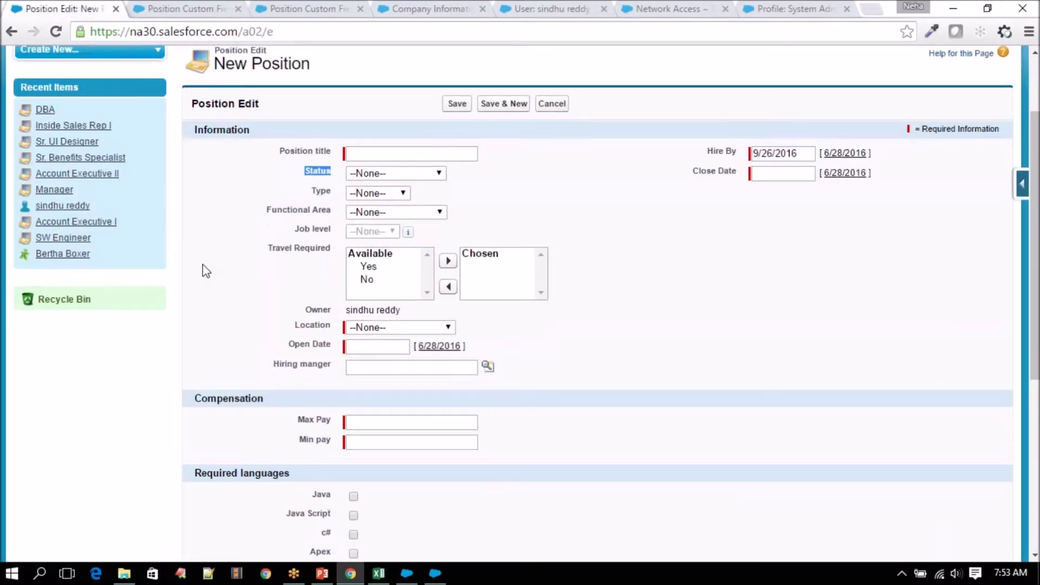
click(982, 121)
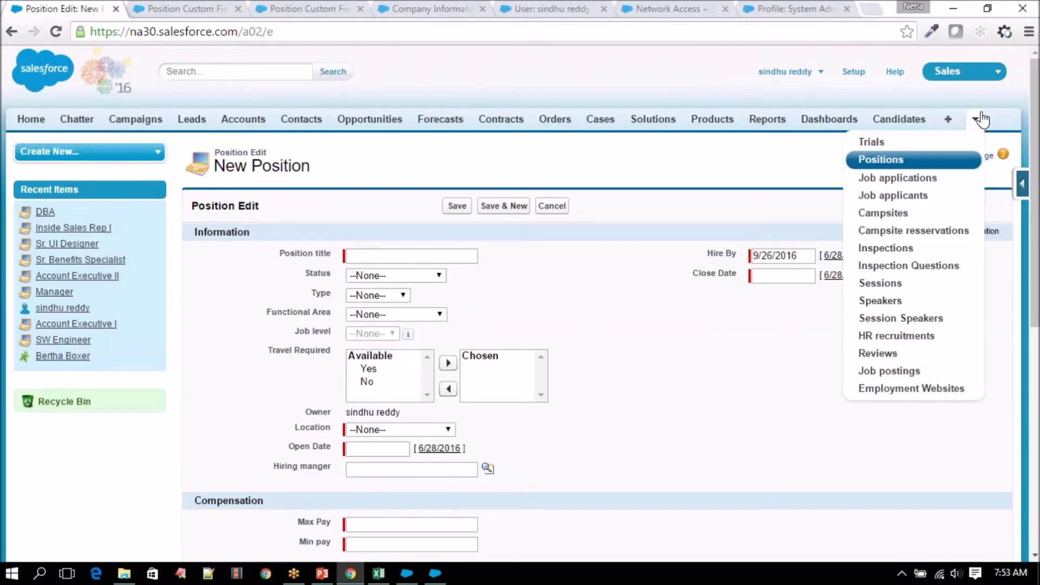
click(921, 159)
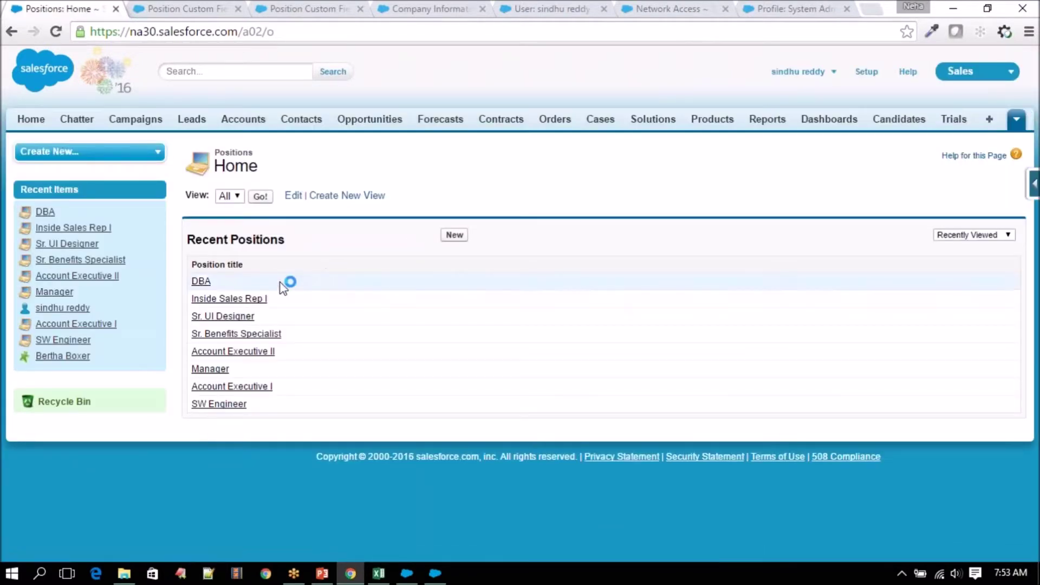
- Copy the record ID of the Sr. Benefits Specialist position from cell A2 of the PositionUpsert sheet in Excel
click(379, 573)
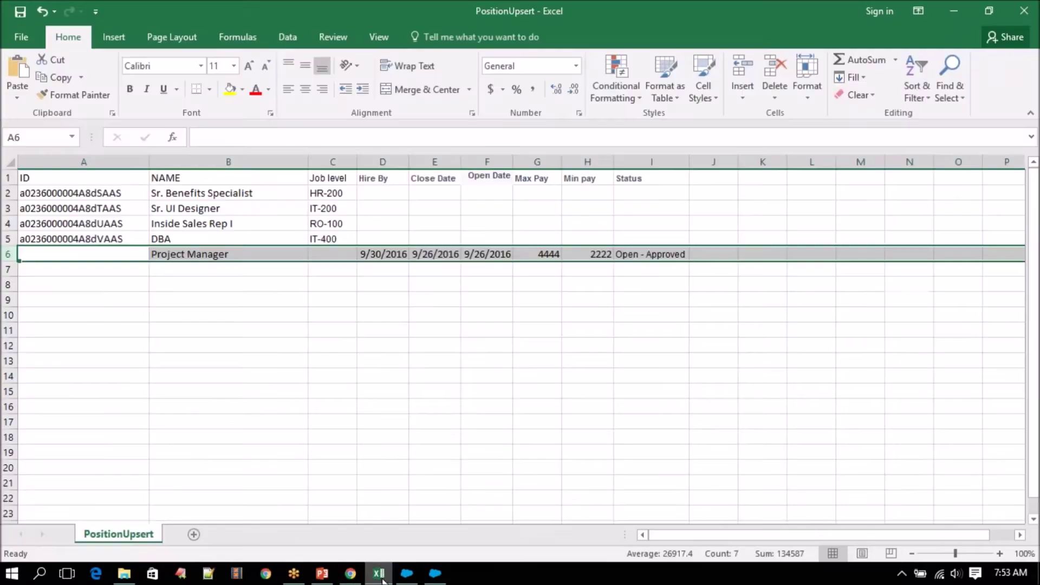
click(201, 194)
click(104, 192)
key(ctrl+c)
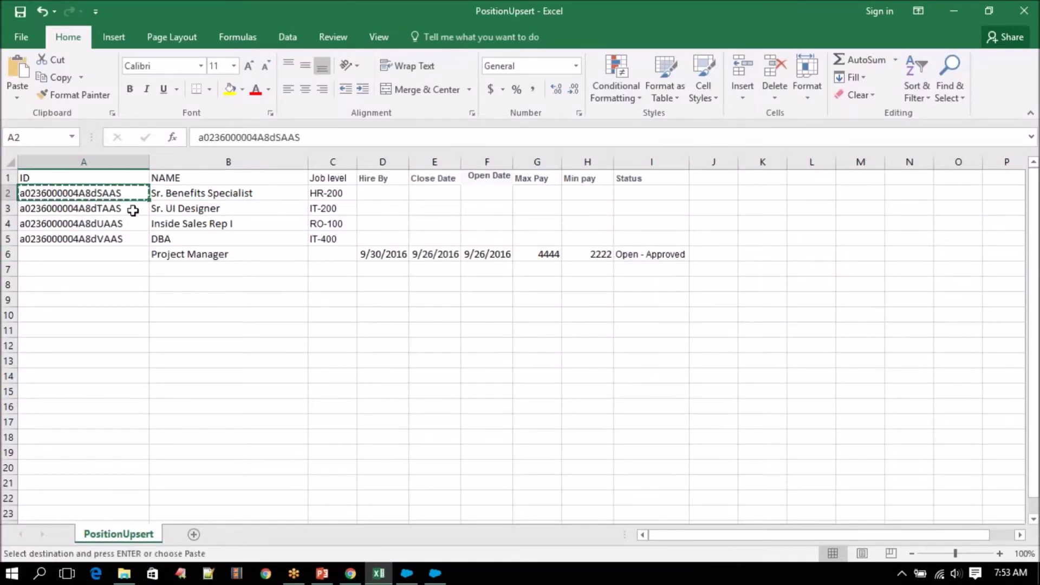
- Open the Sr. Benefits Specialist position in Salesforce in Chrome by replacing the end of the page address with the copied record ID
click(350, 573)
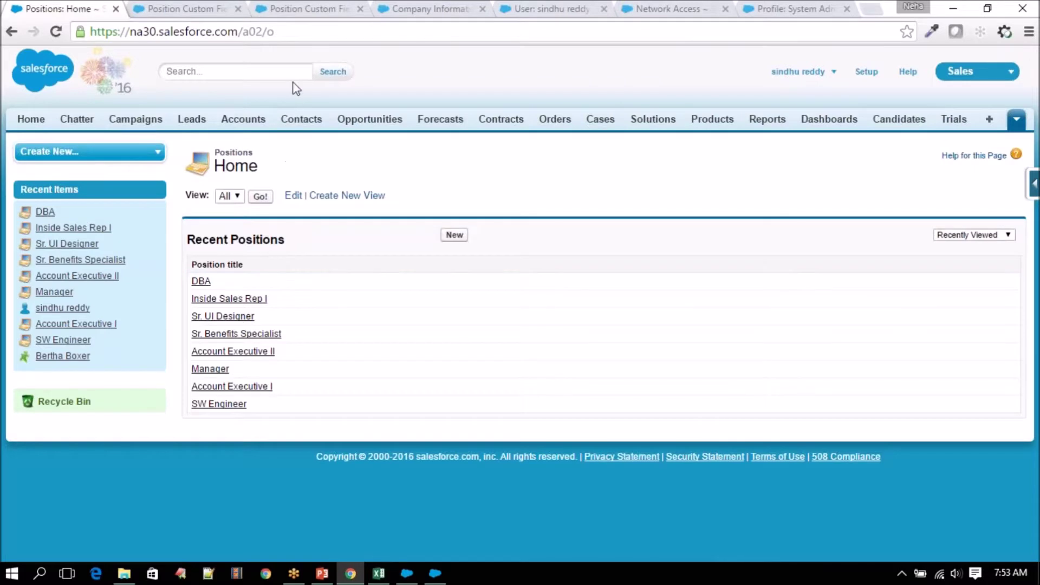
drag(247, 33, 314, 34)
key(Left)
drag(242, 32, 321, 36)
key(ctrl+v)
key(Return)
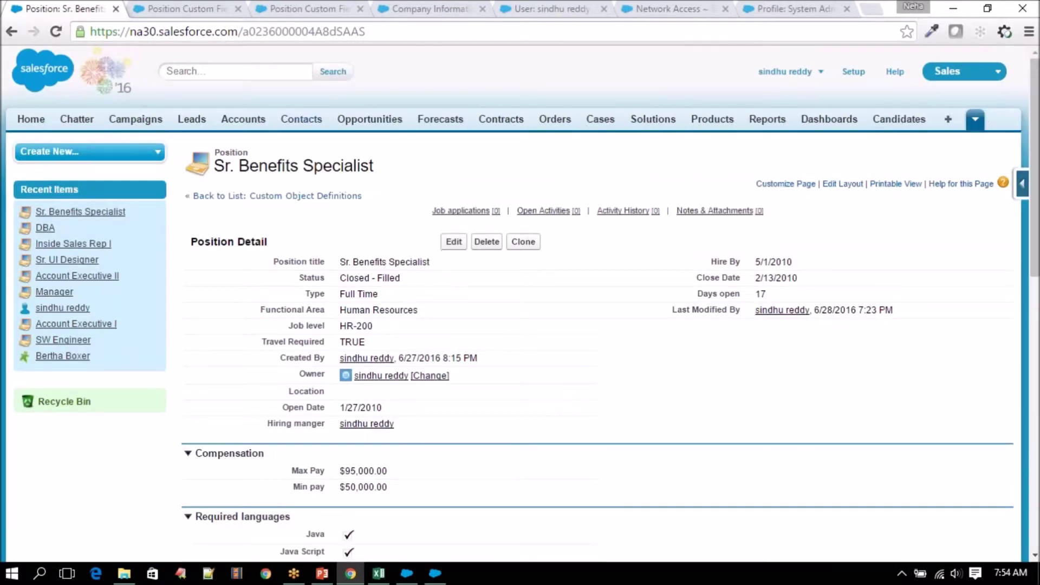
- Compare the Job level on the Sr. Benefits Specialist record with cell C2 of the PositionUpsert sheet in Excel
drag(289, 325, 382, 329)
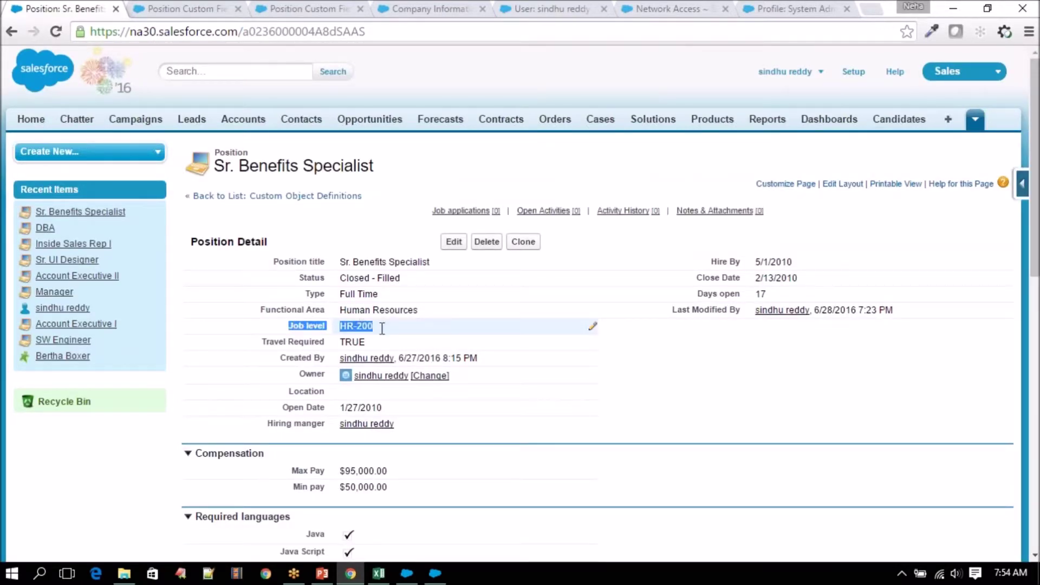
click(379, 573)
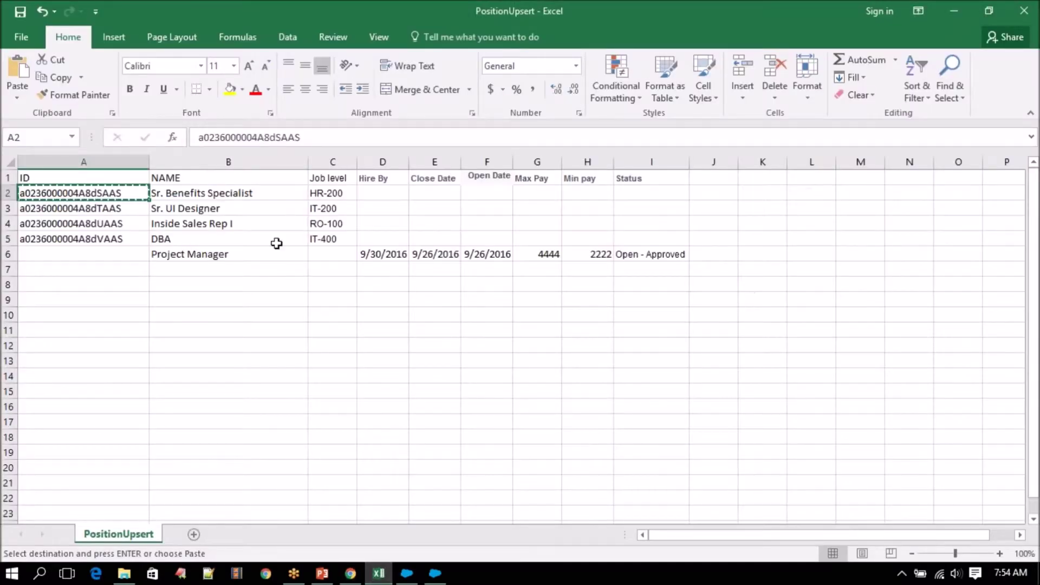
click(341, 193)
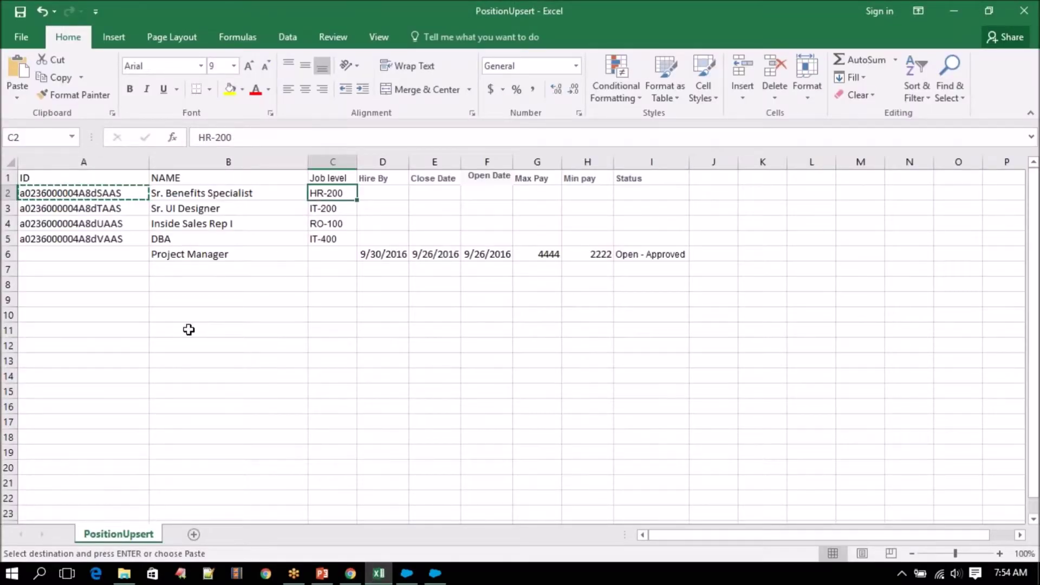
- Copy the DBA position's record ID from cell A5 and open that record in Salesforce in Chrome by replacing the ID in the page address
click(89, 239)
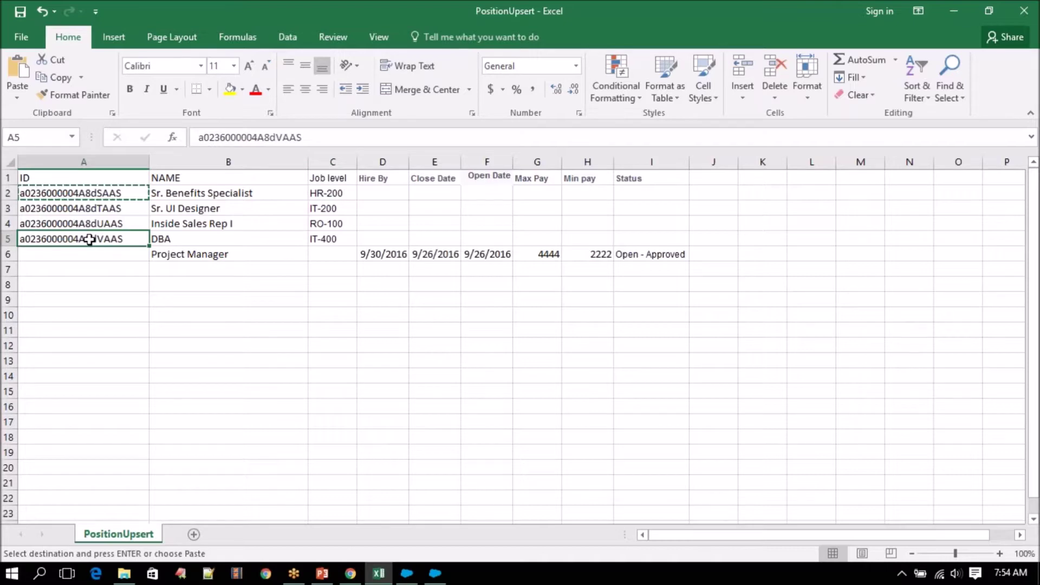
key(ctrl+c)
click(351, 573)
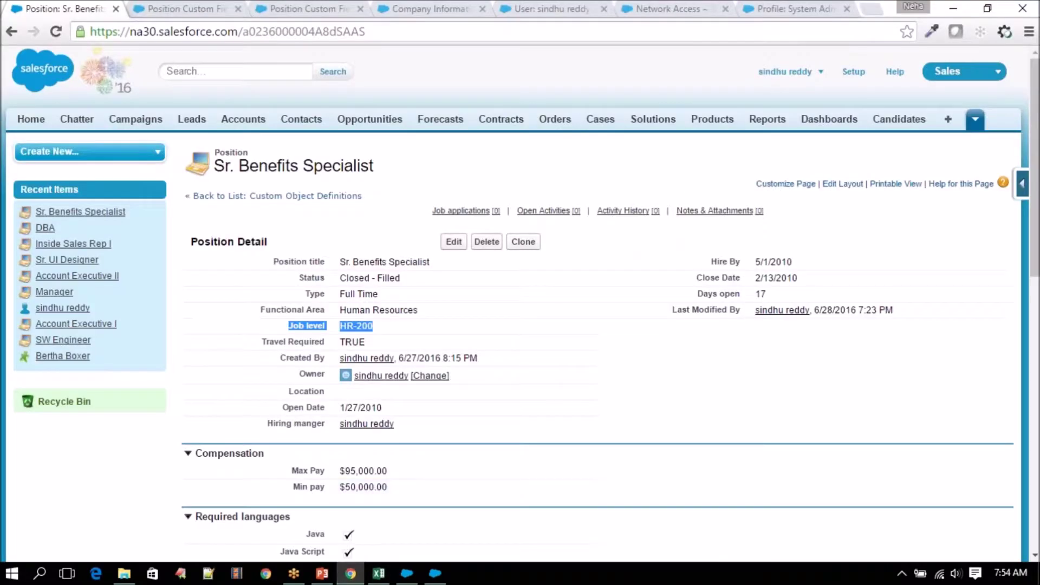
double_click(252, 32)
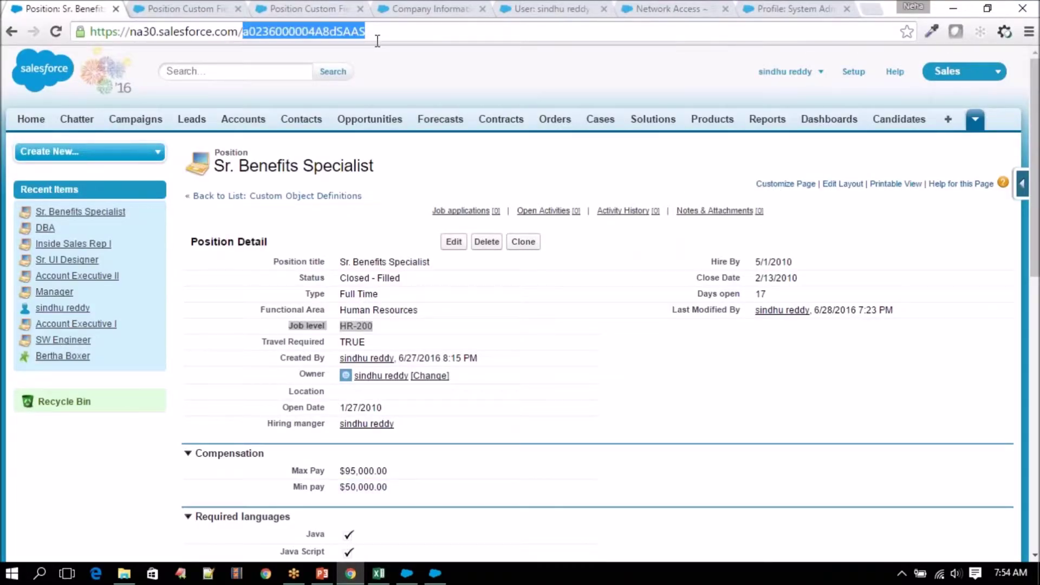
key(ctrl+v)
key(Return)
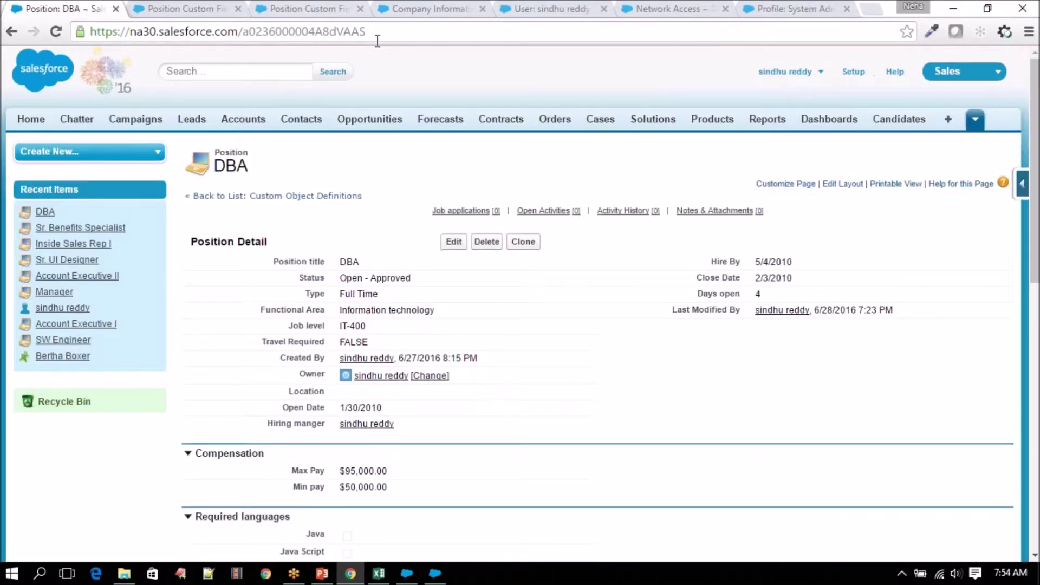
- Compare the Job level on the DBA record with cell C5 of the PositionUpsert sheet in Excel, returning to Chrome
double_click(350, 325)
click(379, 574)
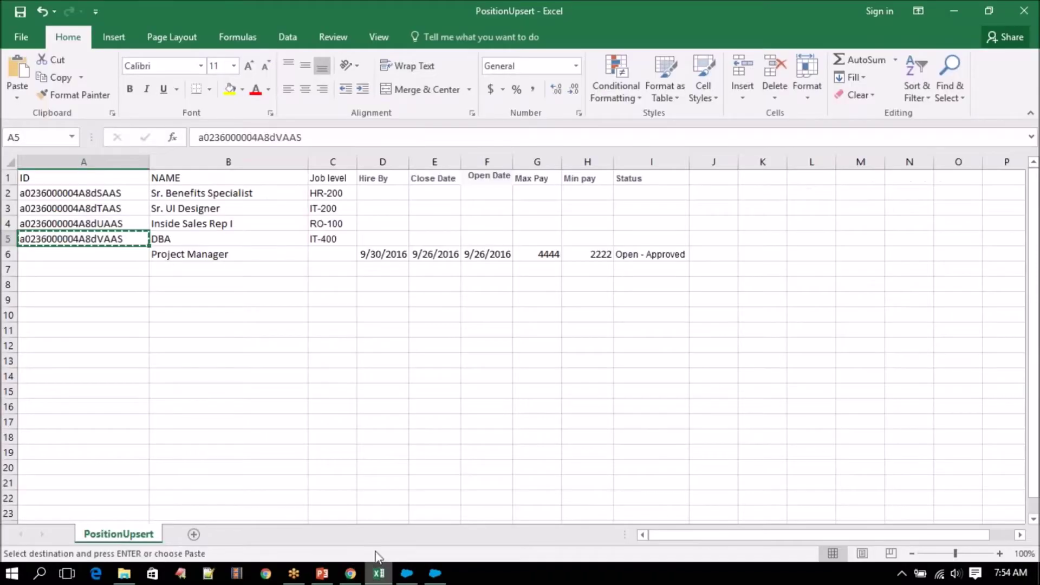
click(327, 237)
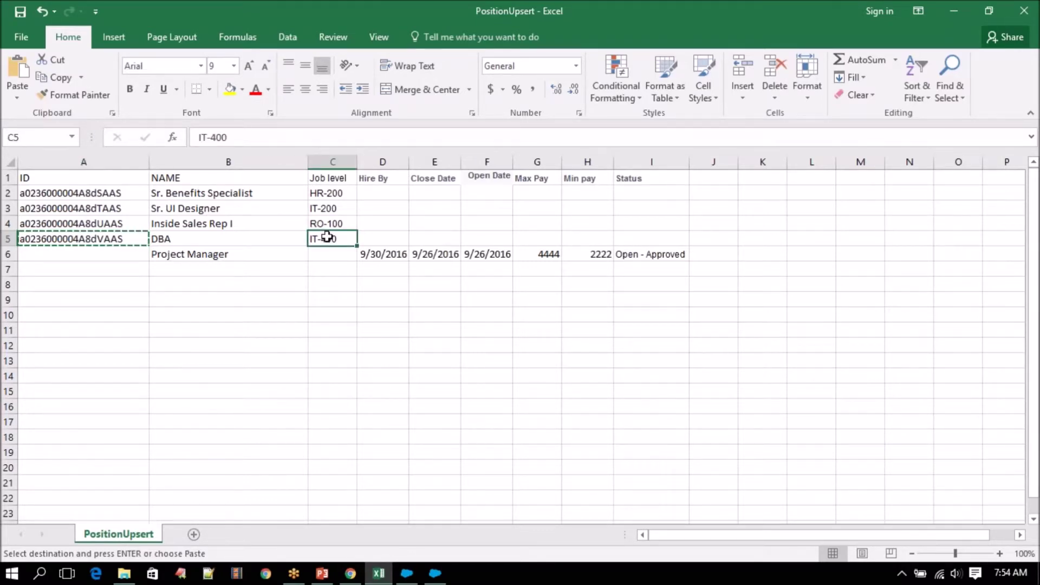
click(382, 574)
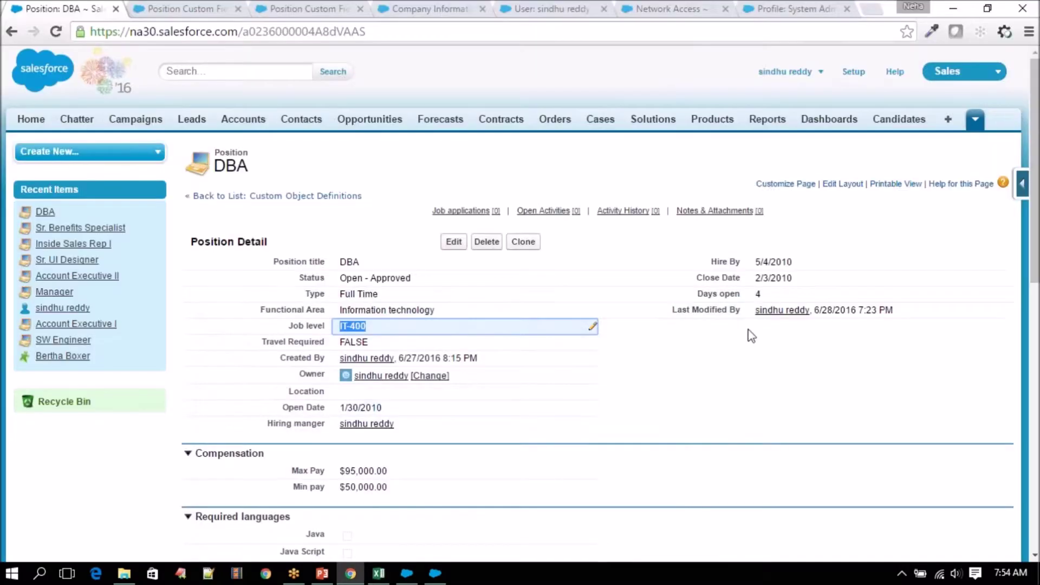
- Check the Last Modified By date and time on the DBA position record
drag(814, 310, 893, 310)
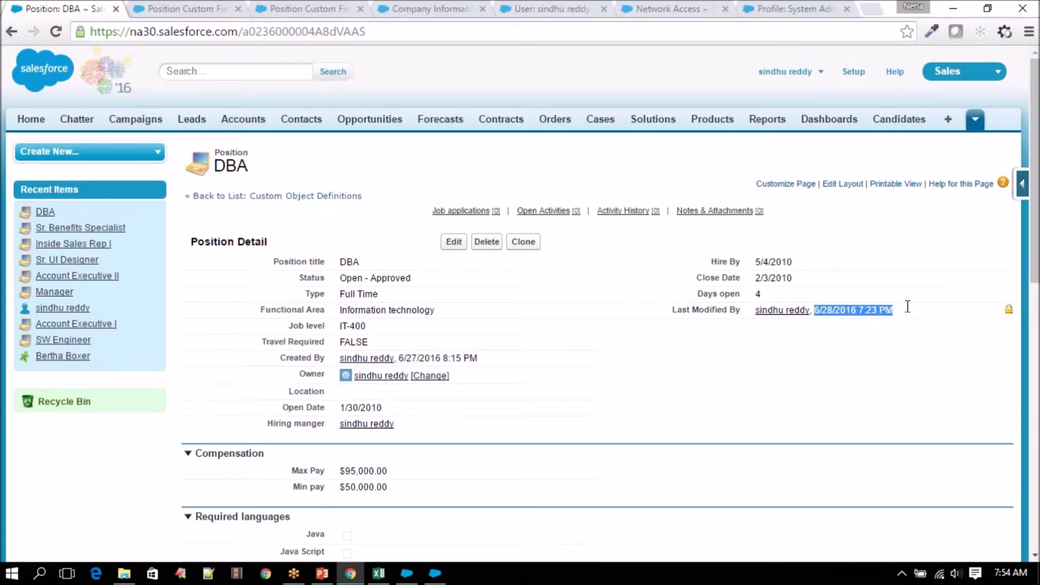
click(800, 398)
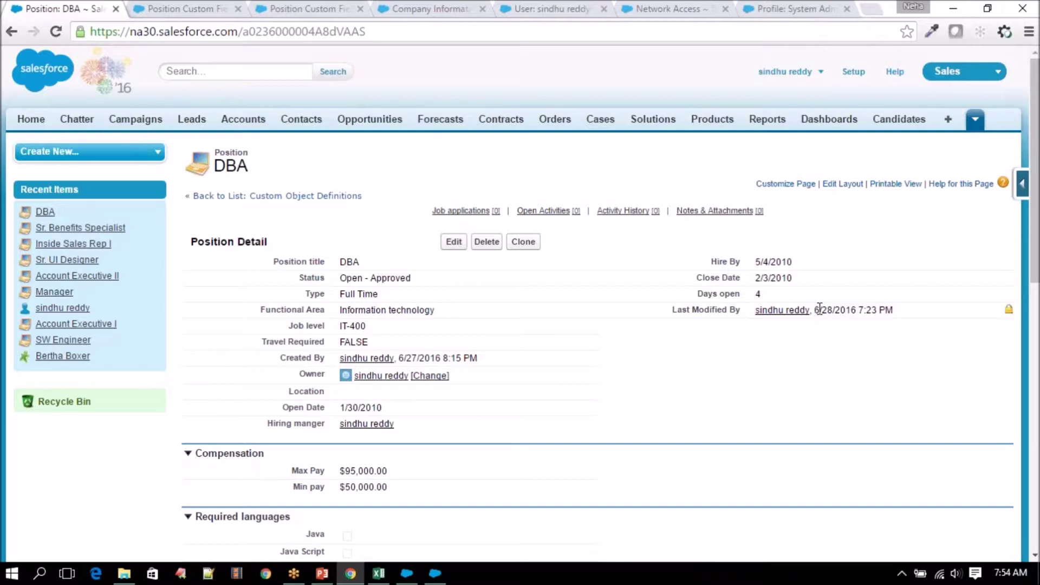
drag(820, 310, 905, 307)
click(863, 334)
- Open the profile of the user who created the DBA position in a new browser tab and switch to it
right_click(365, 368)
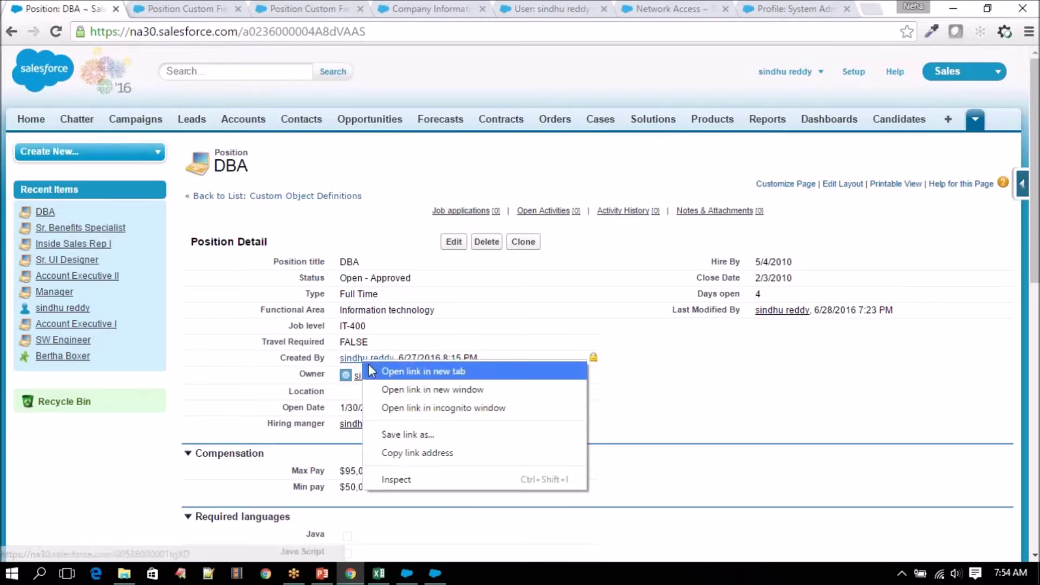
click(391, 374)
click(269, 9)
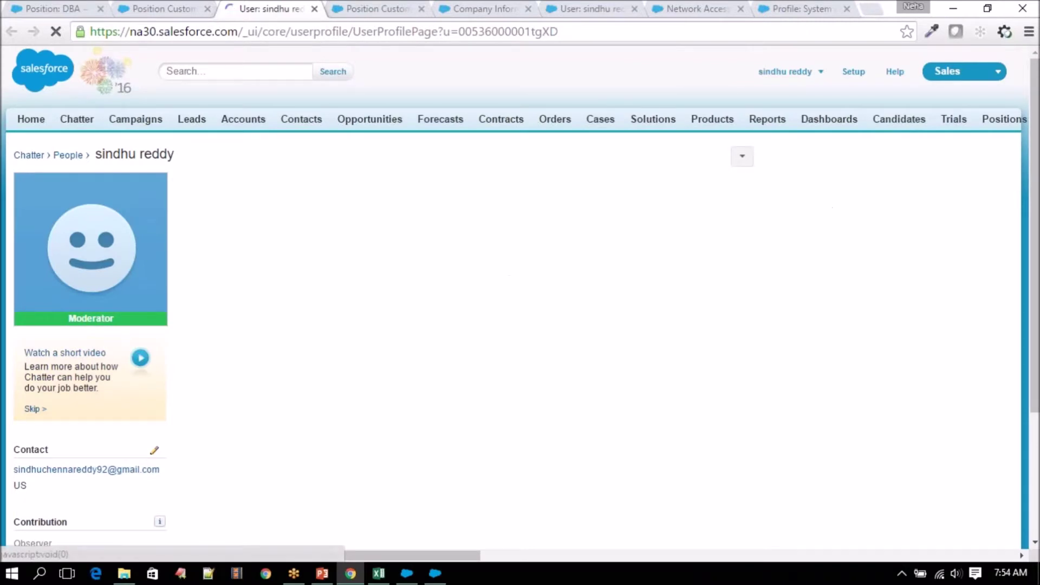
- Open the Advanced User Details page in the user's personal settings
click(740, 159)
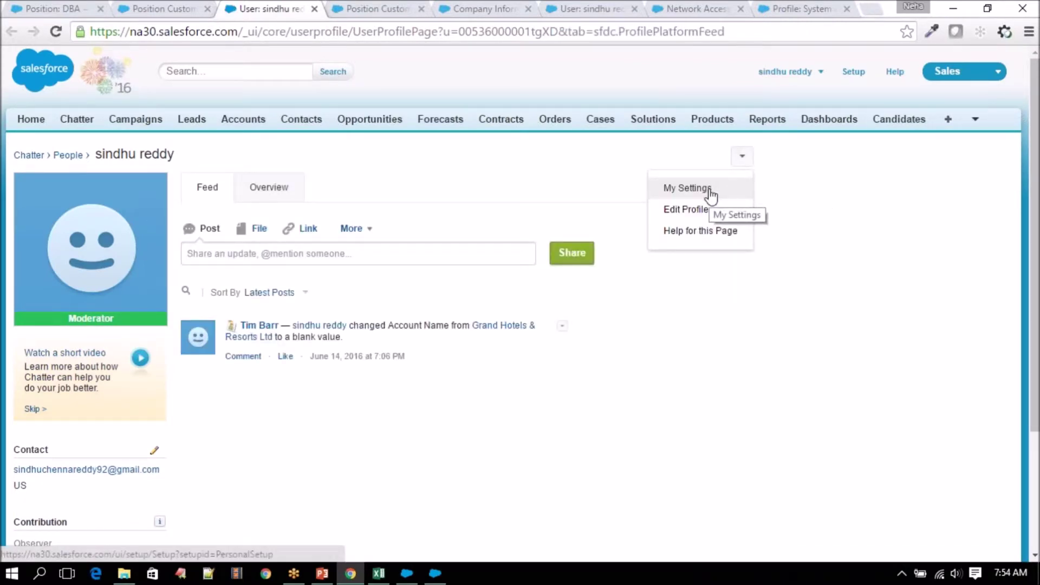
click(711, 190)
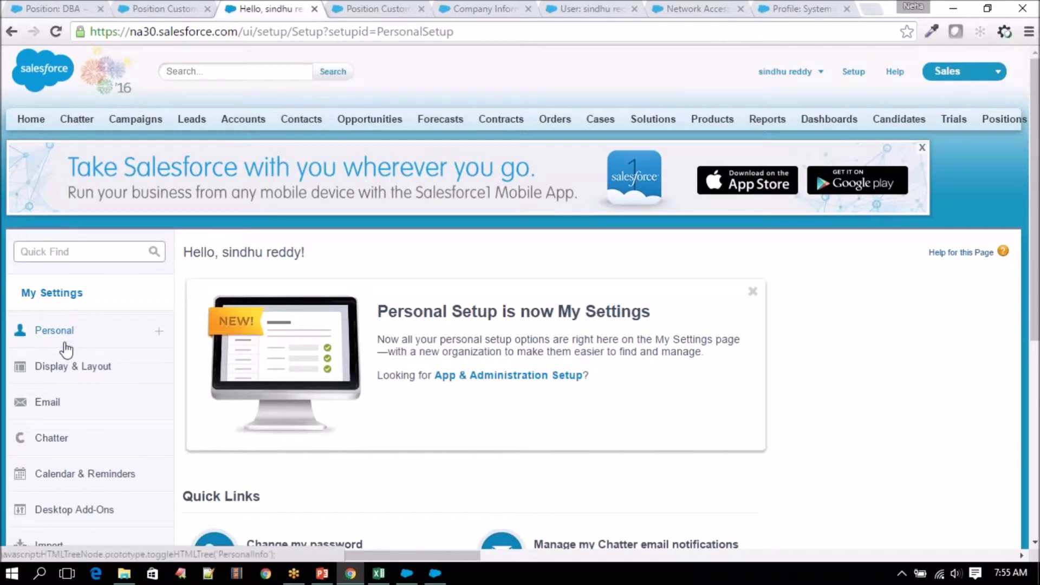
click(69, 338)
scroll(70, 341, down, 5)
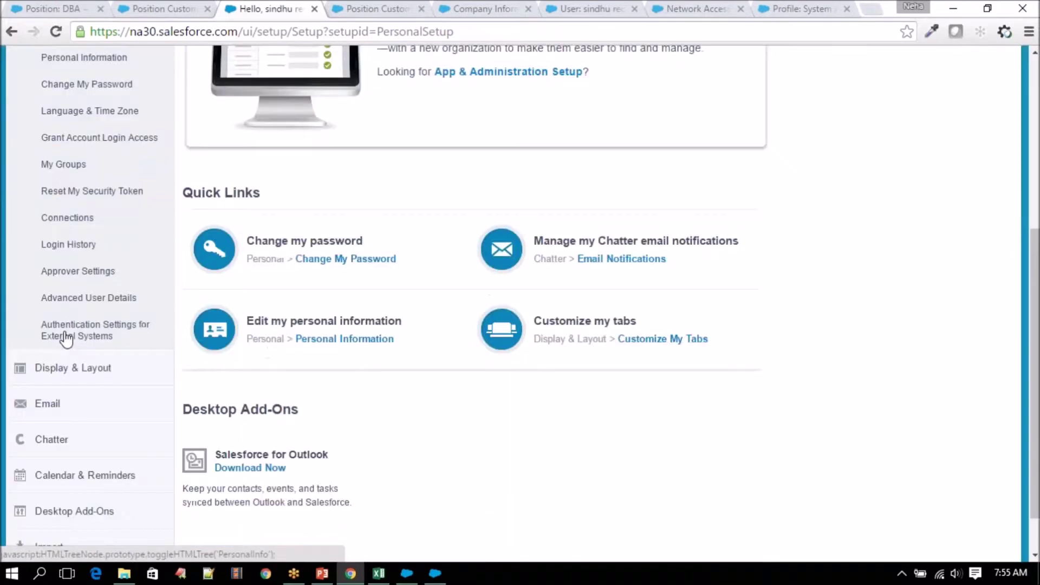
click(98, 298)
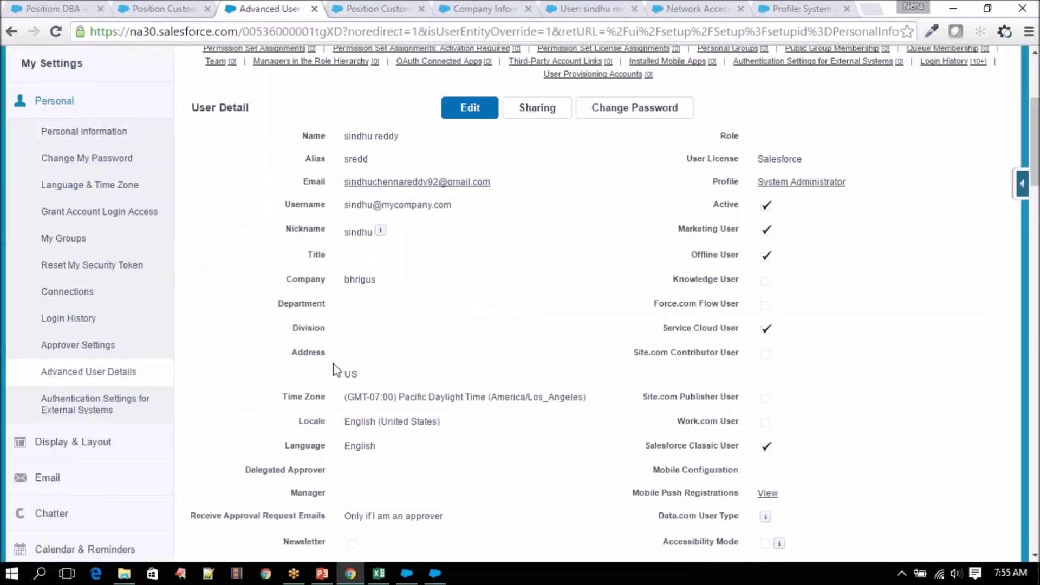
- Look through the user details to check which Time Zone is set
scroll(375, 368, down, 15)
scroll(599, 217, up, 4)
scroll(420, 275, down, 6)
scroll(420, 276, up, 10)
scroll(420, 275, up, 7)
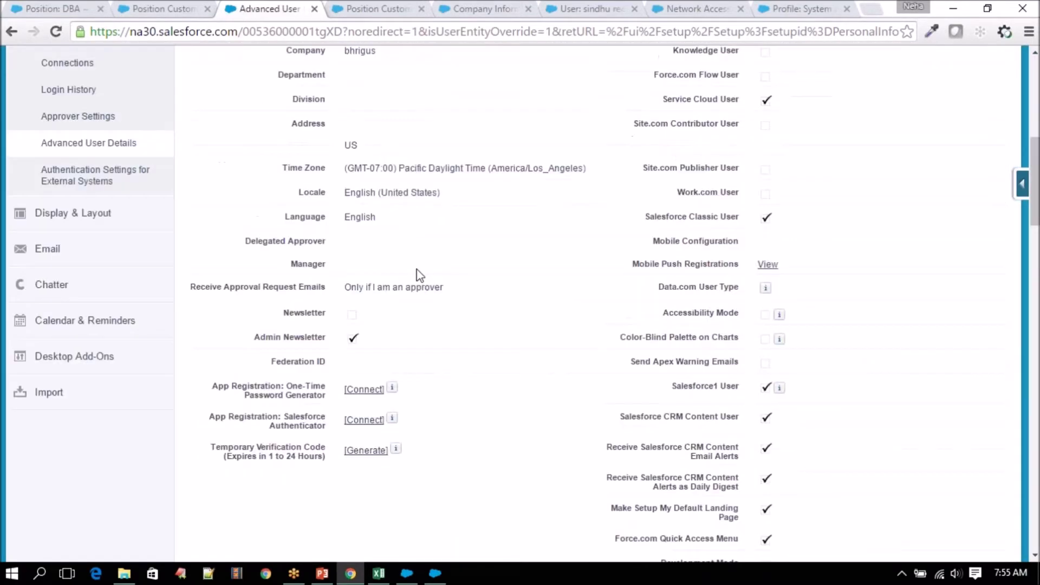
drag(344, 321, 599, 322)
scroll(481, 409, up, 5)
- Edit the user details, set the Time Zone to (GMT-04:00) Eastern Daylight Time (America/New_York), and save
click(472, 336)
scroll(466, 446, down, 13)
scroll(521, 303, down, 4)
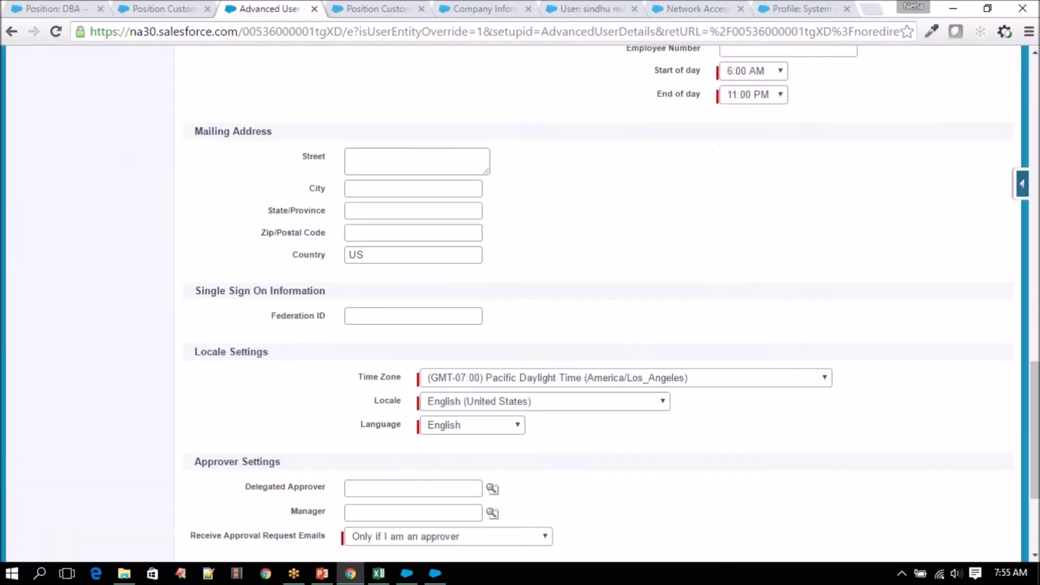
scroll(481, 436, up, 4)
scroll(481, 437, down, 5)
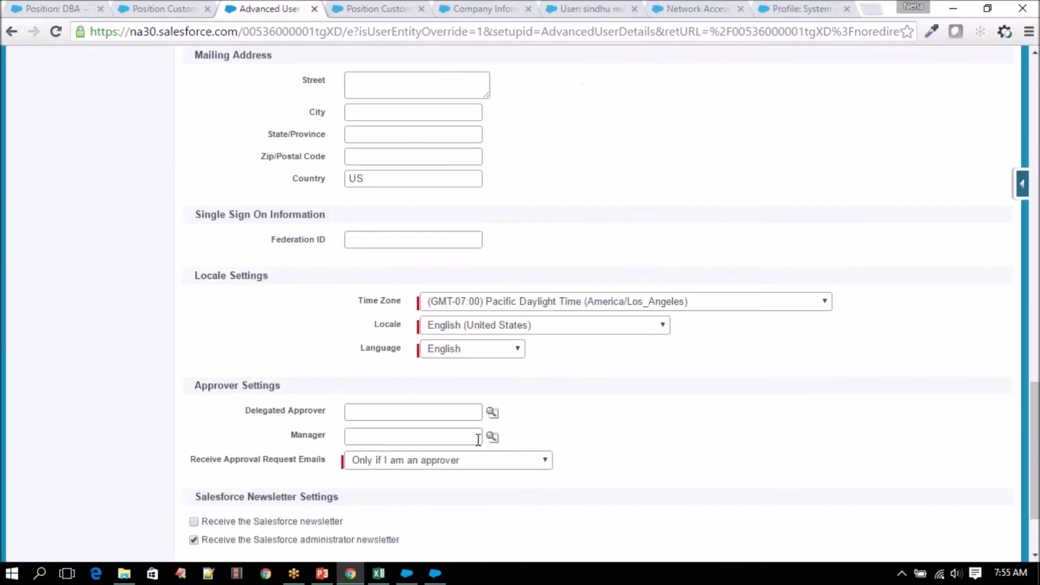
click(601, 304)
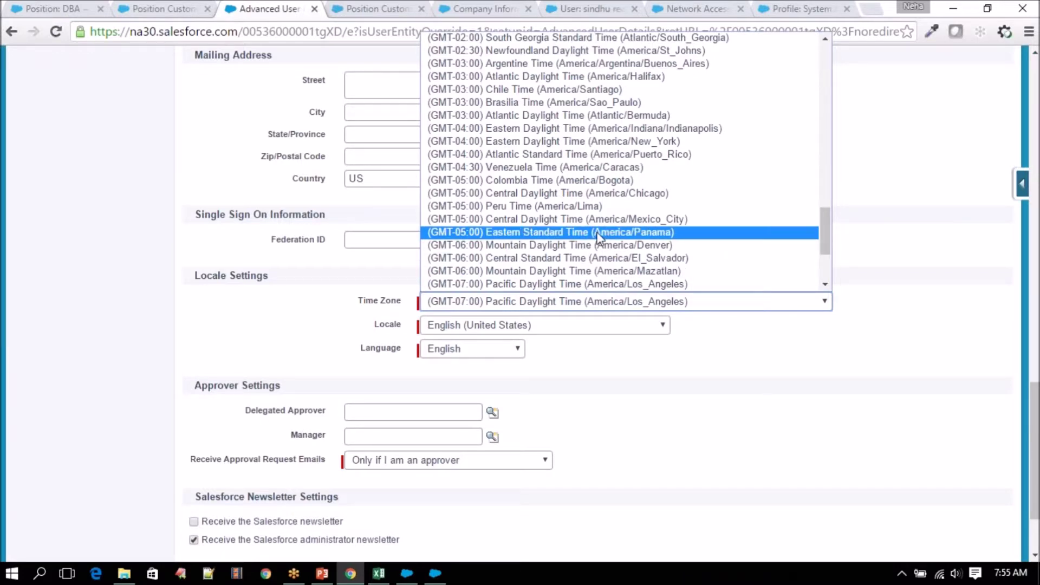
click(601, 141)
scroll(610, 388, down, 1)
scroll(610, 389, down, 2)
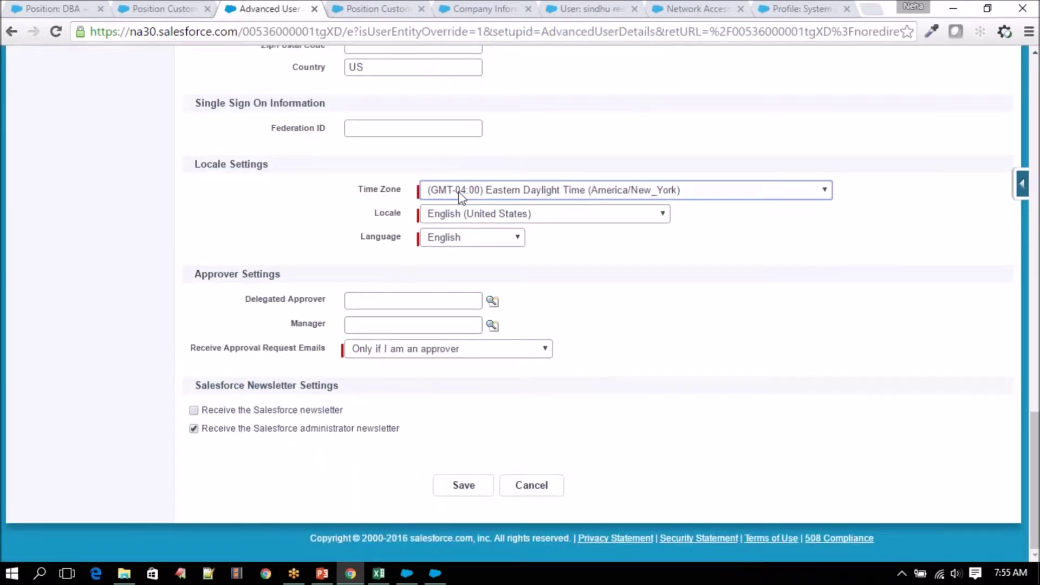
click(463, 488)
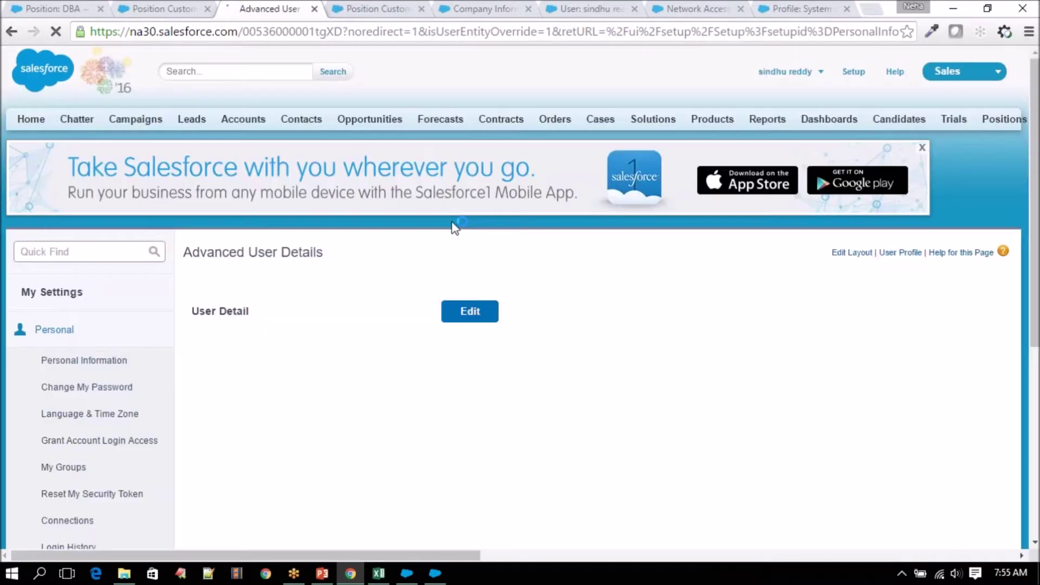
- Review the saved user details and check the Time Zone value
scroll(485, 369, down, 15)
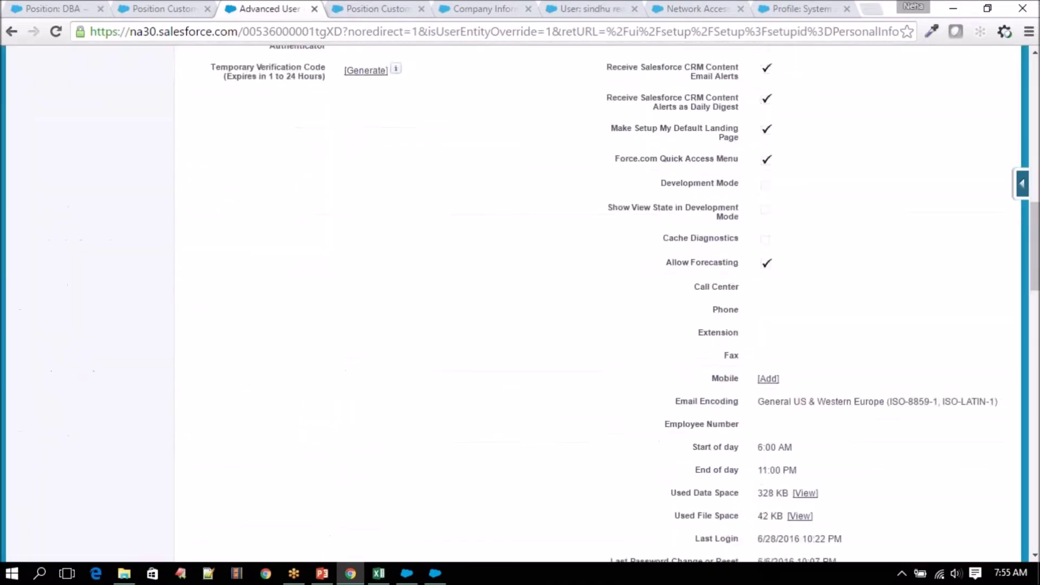
scroll(490, 383, up, 7)
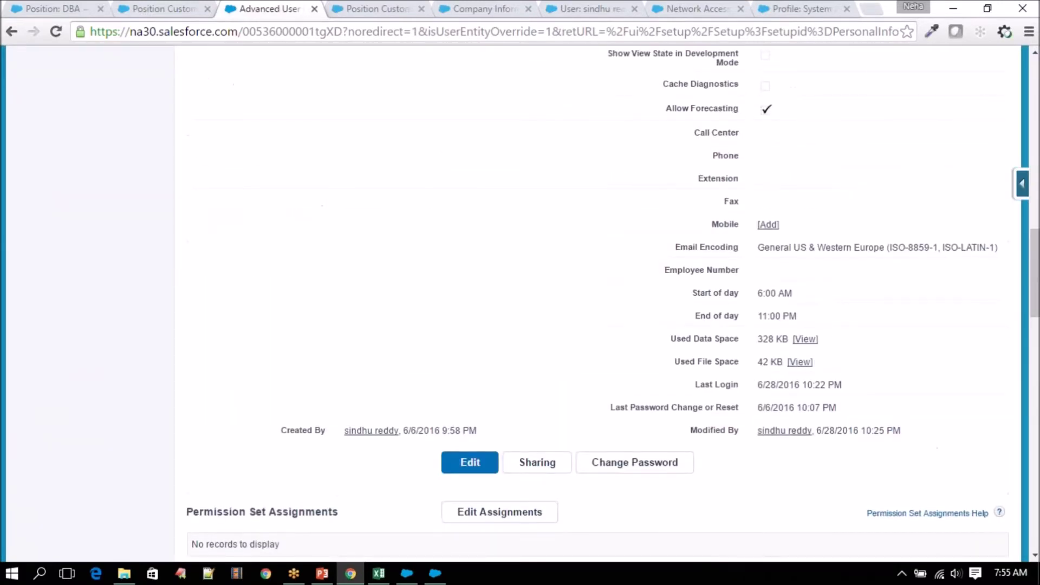
scroll(520, 303, up, 10)
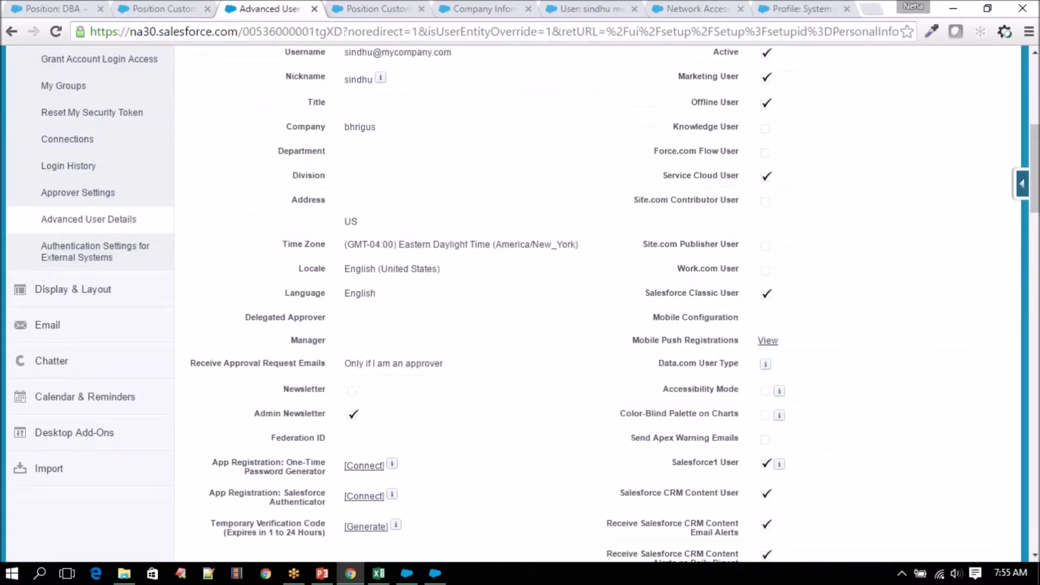
scroll(521, 304, up, 3)
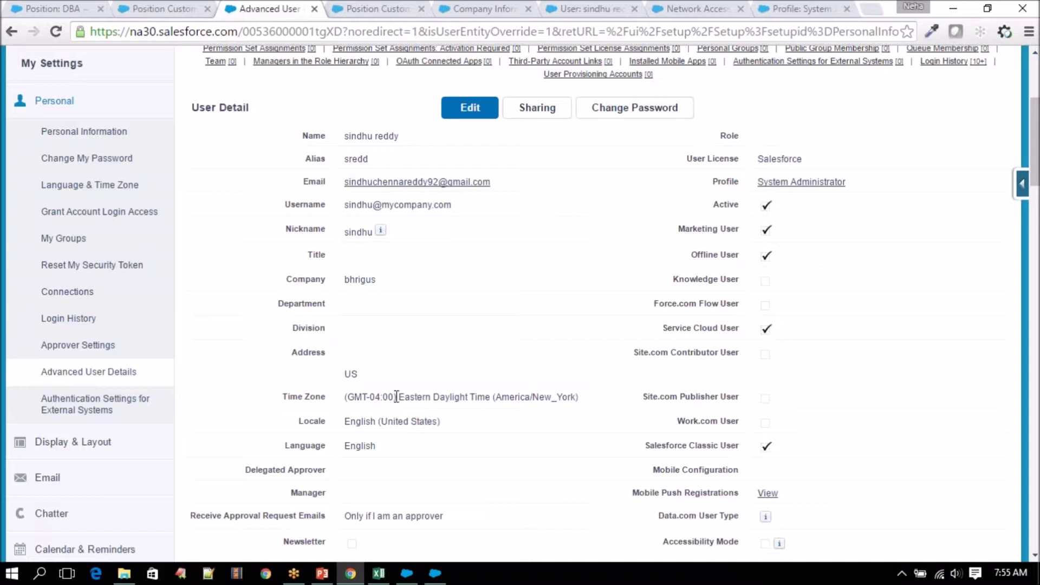
drag(403, 397, 501, 396)
click(505, 410)
- Close the browser tab of the Status custom field and return to the DBA position record
click(142, 11)
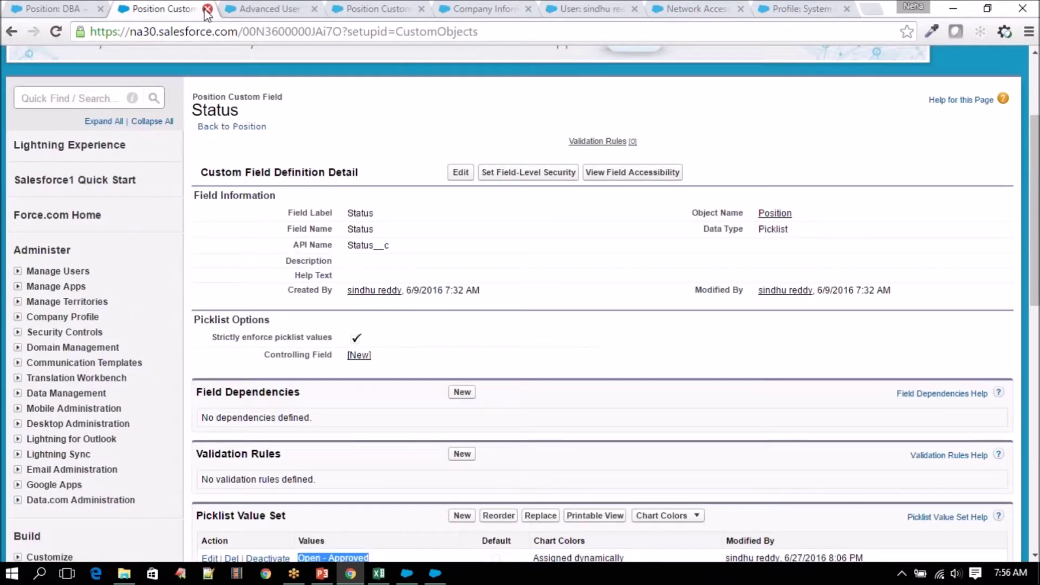
click(207, 9)
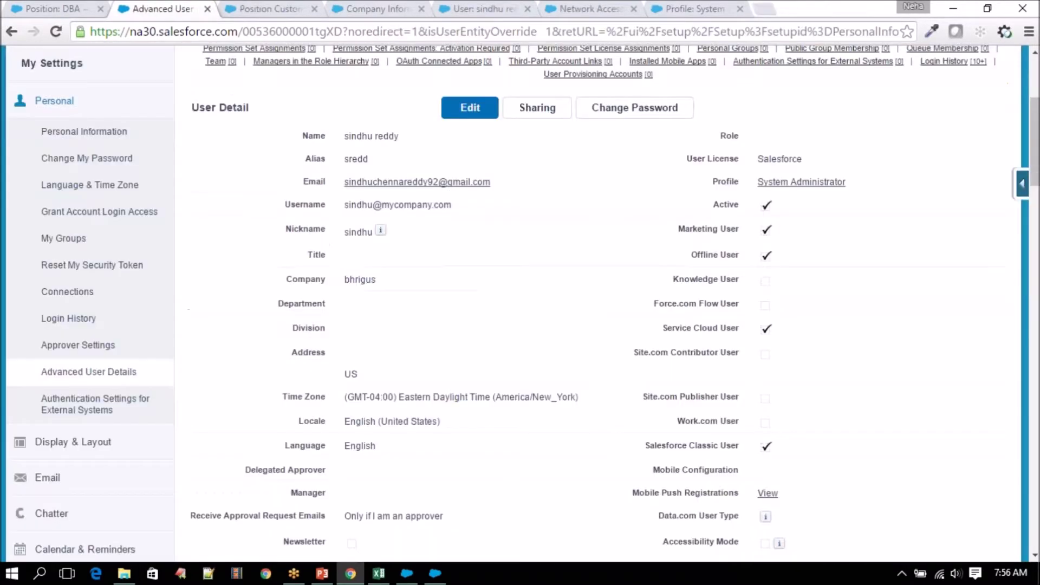
click(60, 11)
scroll(330, 341, down, 4)
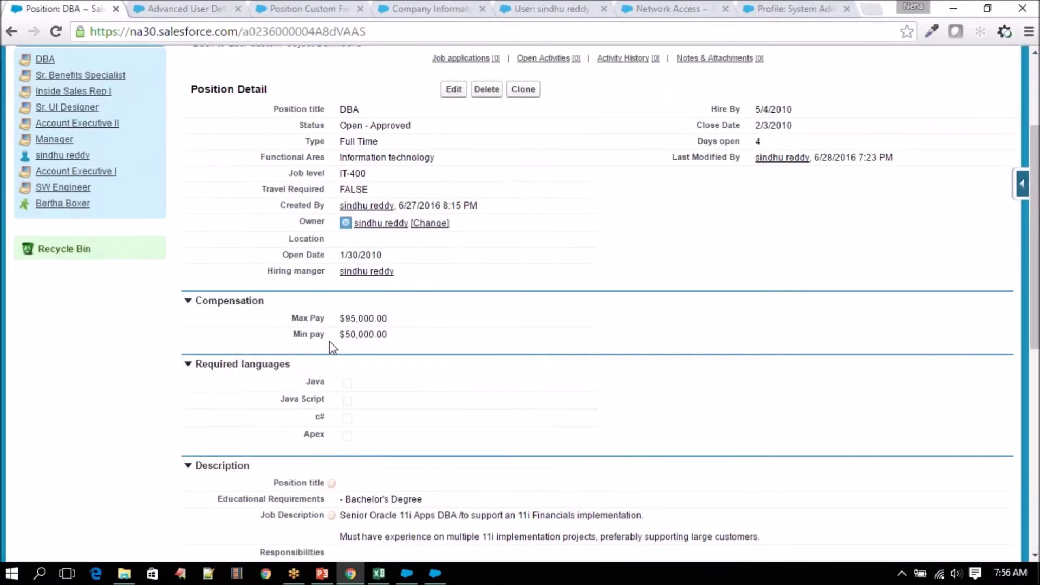
scroll(279, 272, up, 4)
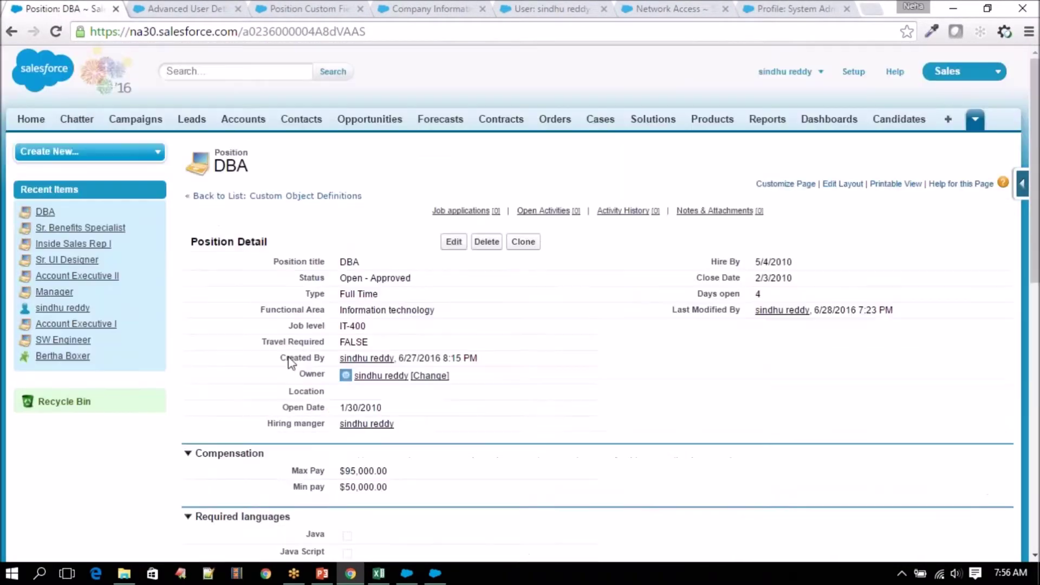
- Open the Positions home page and check the new position's name in cell B6 of the PositionUpsert sheet in Excel
click(975, 120)
click(906, 161)
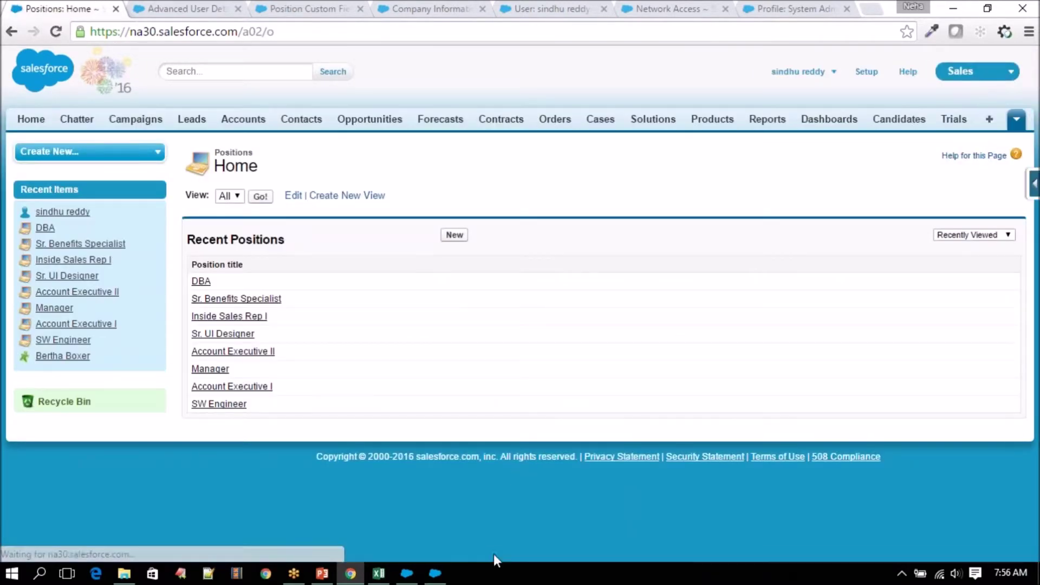
click(378, 574)
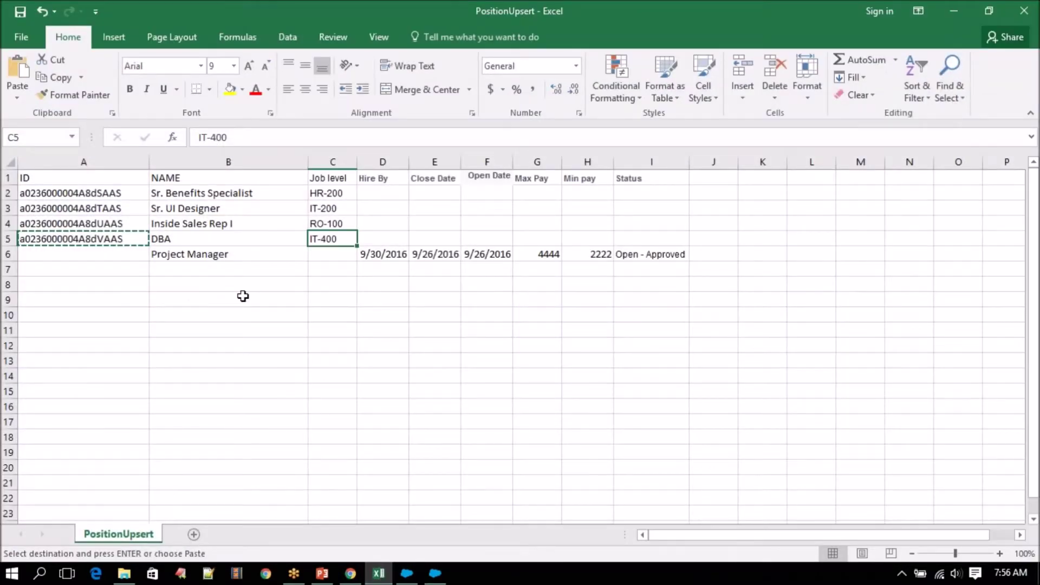
click(228, 256)
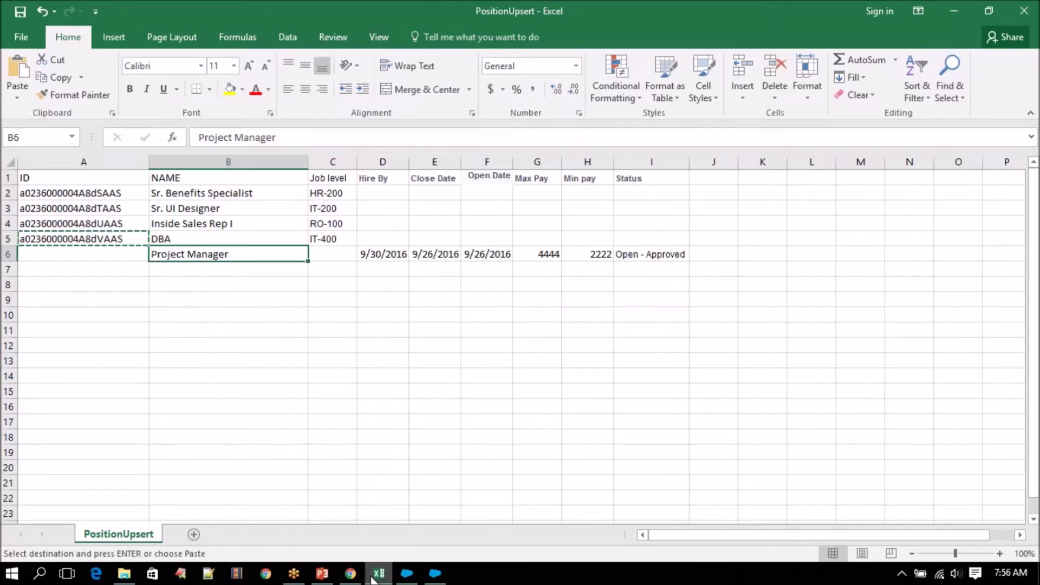
- Switch back to Chrome, list the positions in the All view, and open the Project Manager record
click(350, 573)
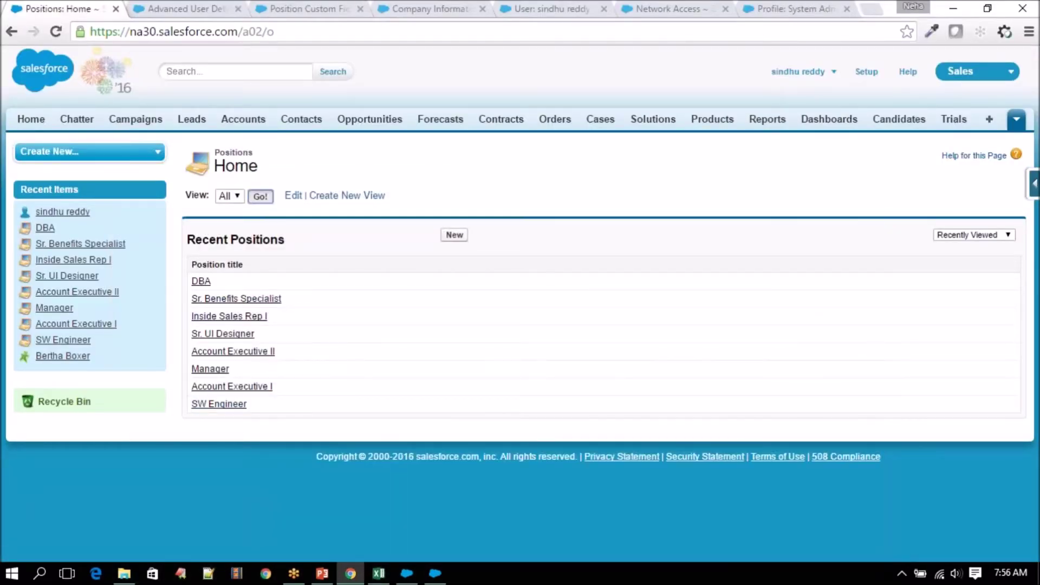
click(260, 196)
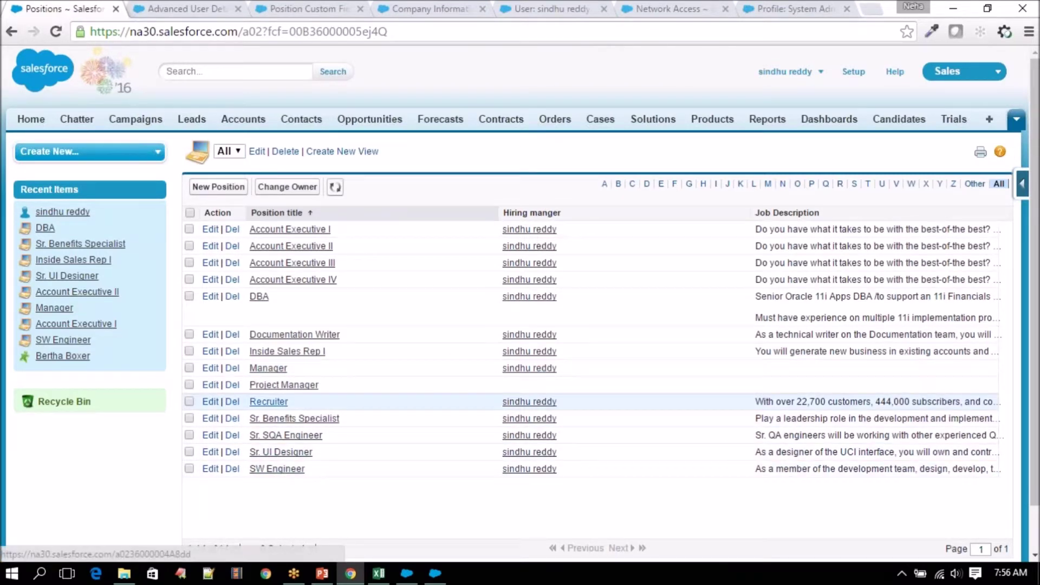
click(287, 385)
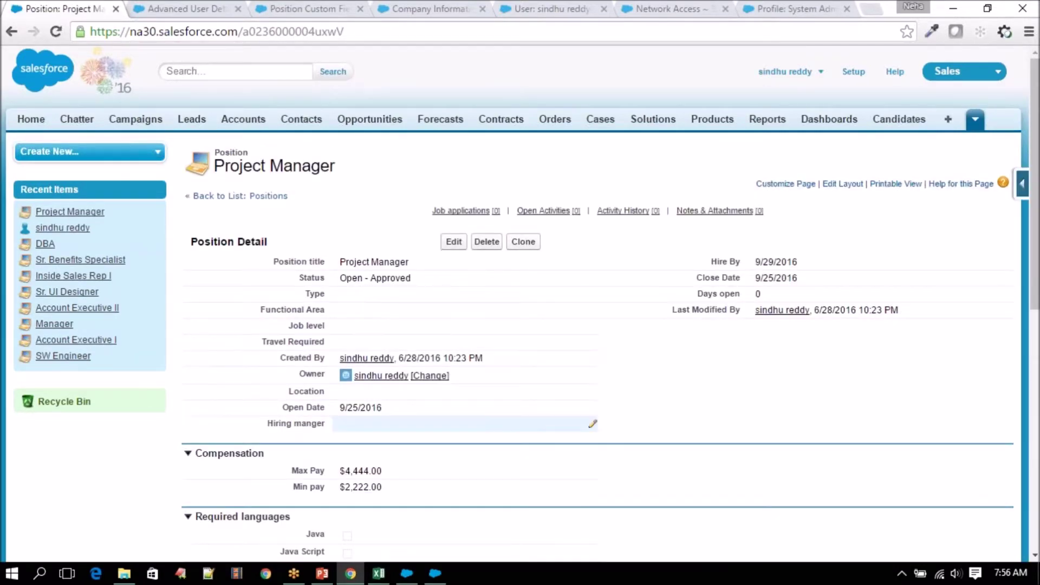
- Compare the Project Manager record with its pay, status and date cells in row 6 of the PositionUpsert sheet in Excel
scroll(357, 325, down, 3)
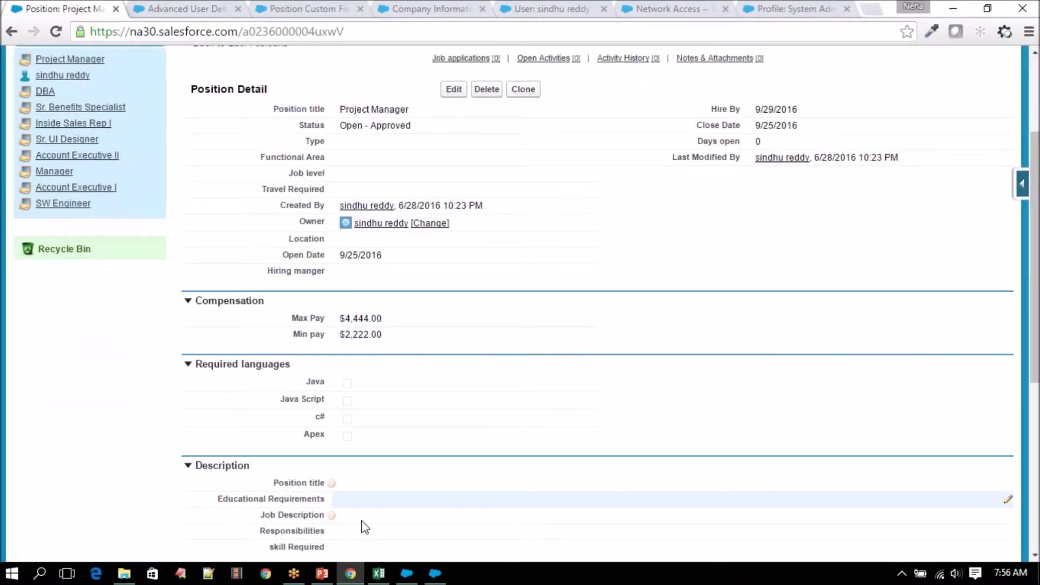
click(379, 573)
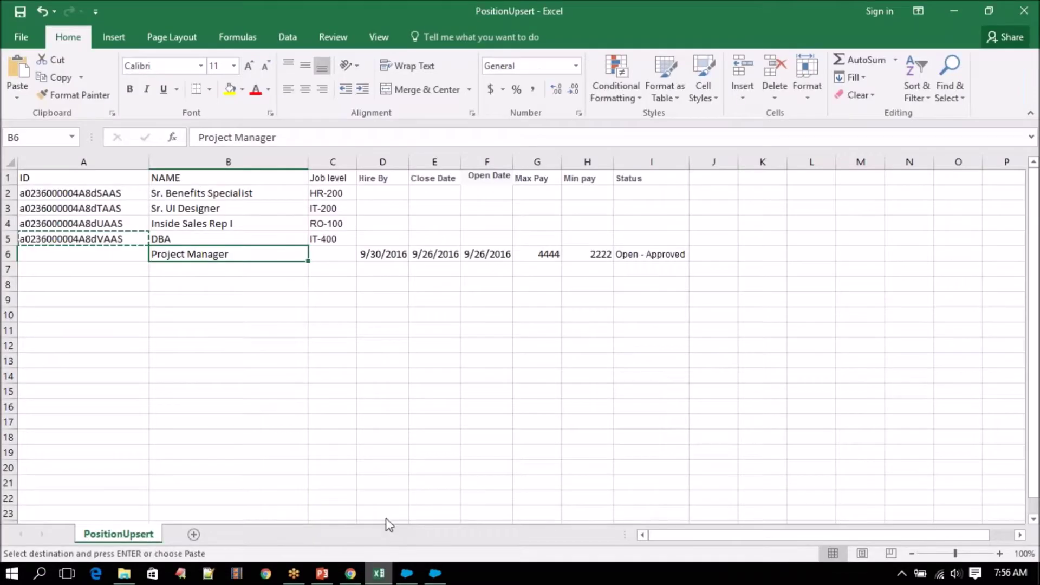
click(548, 256)
click(589, 254)
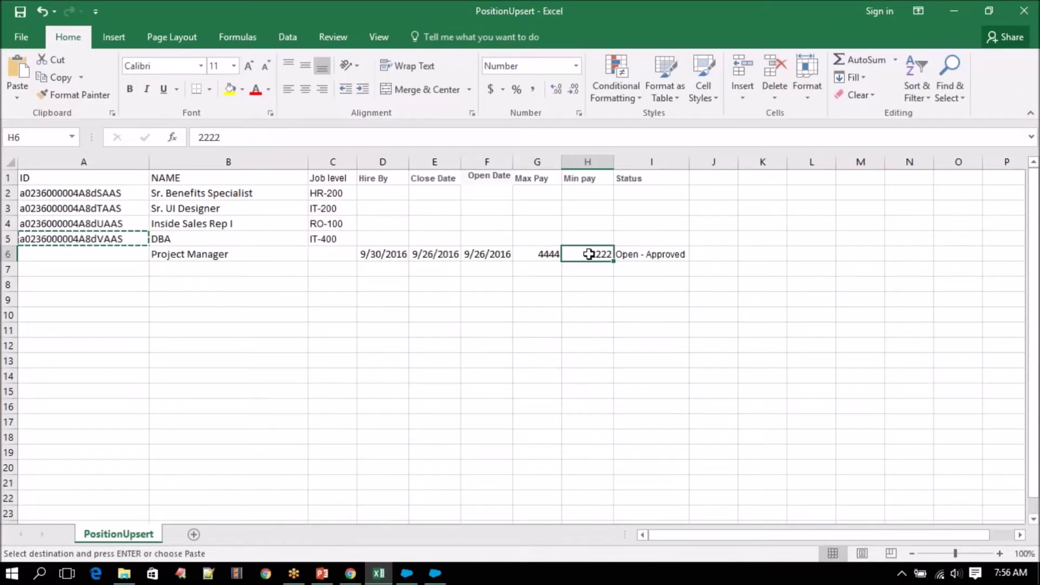
click(661, 256)
drag(364, 254, 499, 256)
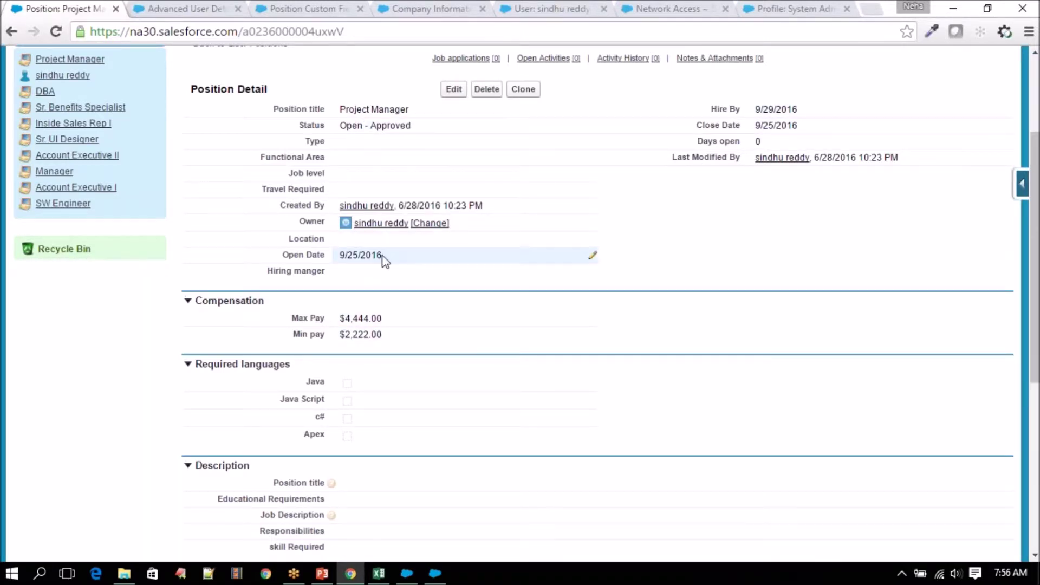
- Review the Project Manager record in Chrome from its position details down to the related lists
scroll(378, 401, down, 4)
scroll(378, 413, up, 7)
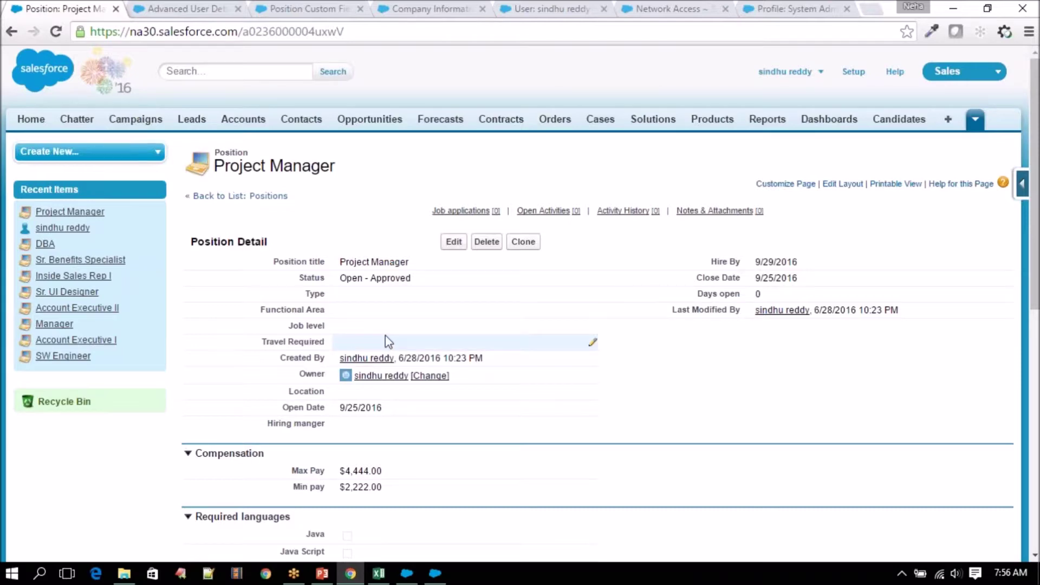
scroll(386, 340, down, 3)
scroll(388, 347, down, 4)
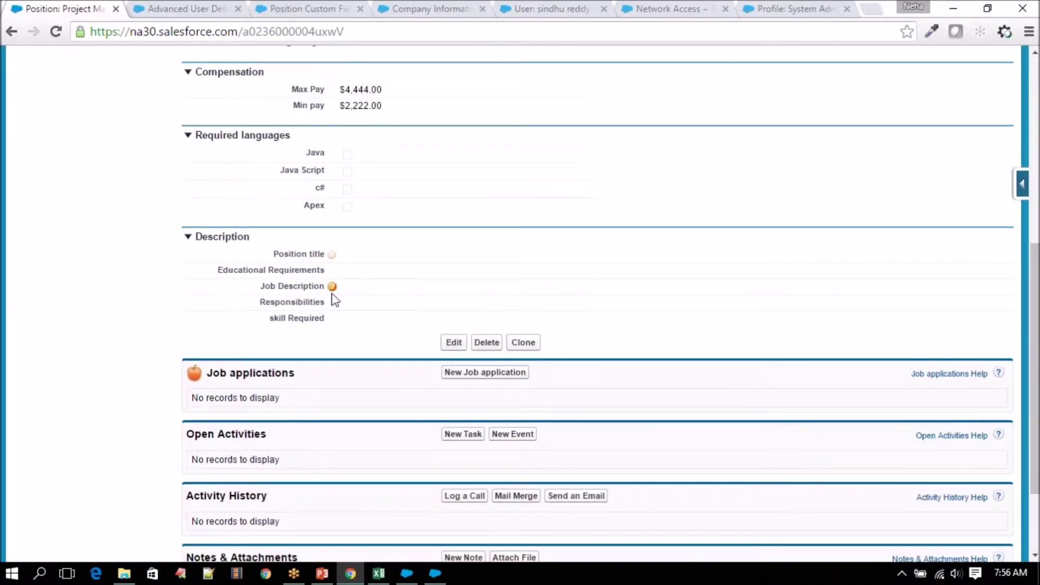
- Examine the header row and the data rows below it in the PositionUpsert sheet in Excel, glancing at Data Loader in between
click(378, 573)
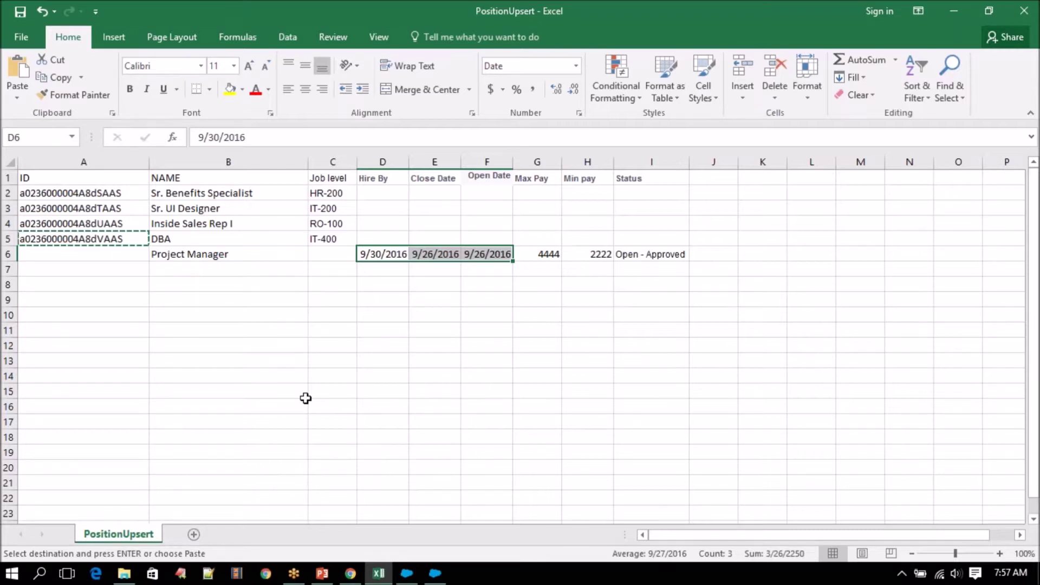
click(435, 573)
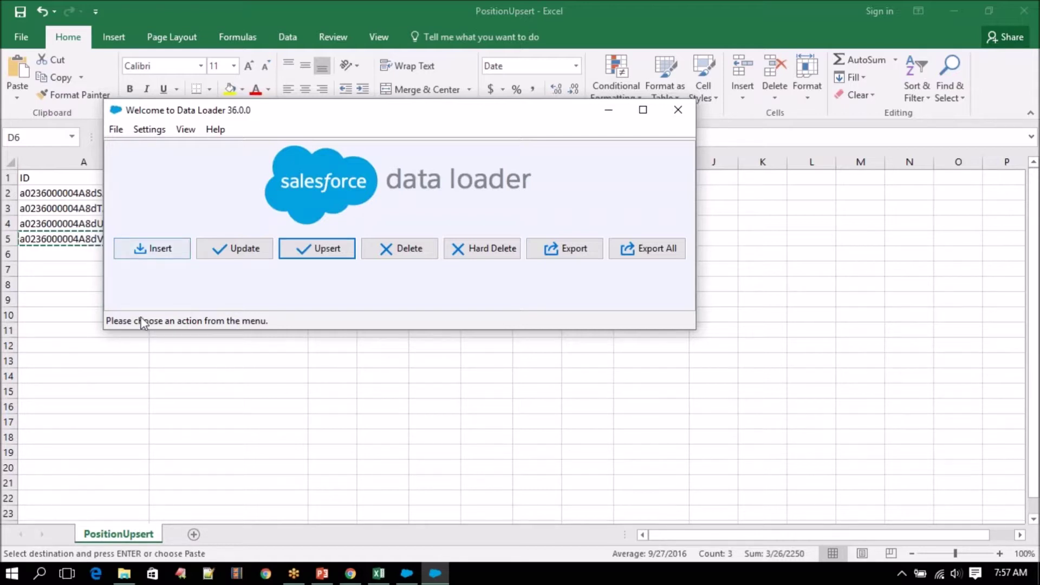
click(41, 254)
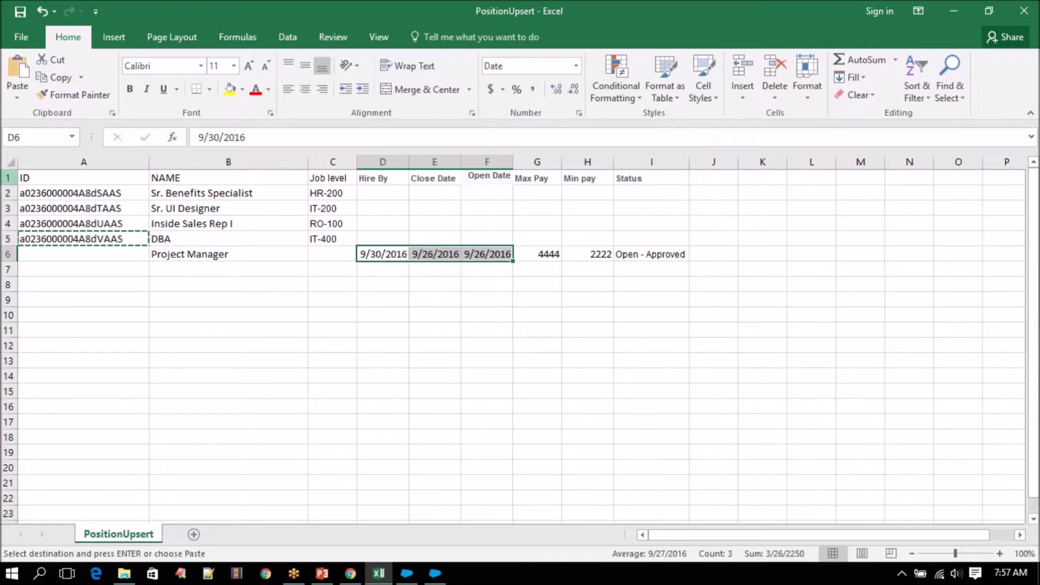
click(8, 177)
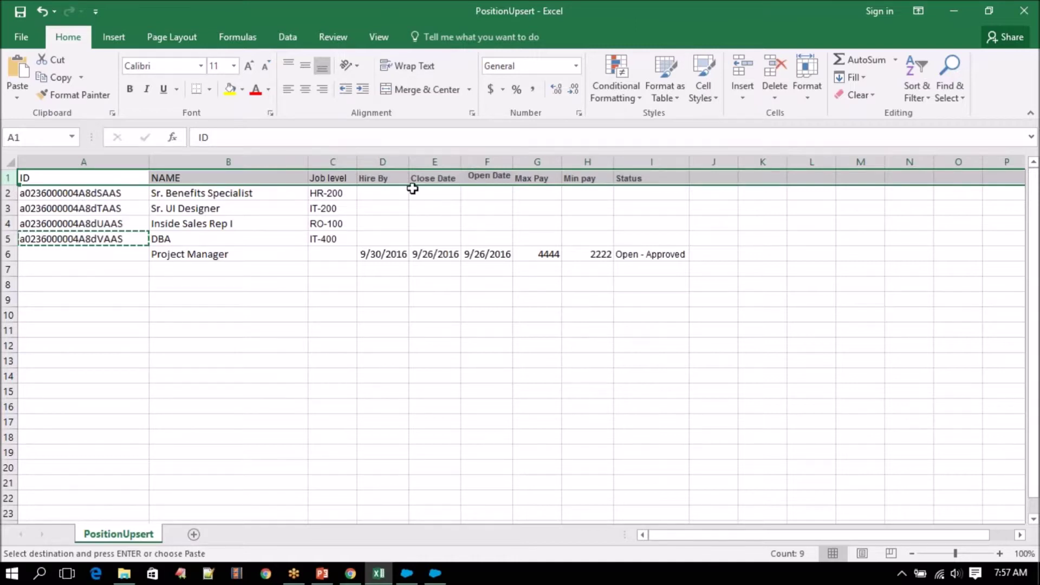
drag(186, 192, 887, 378)
- Switch to the pending Load Upserts wizard in Data Loader, dismiss its CSV file selection and cancel the wizard
click(416, 581)
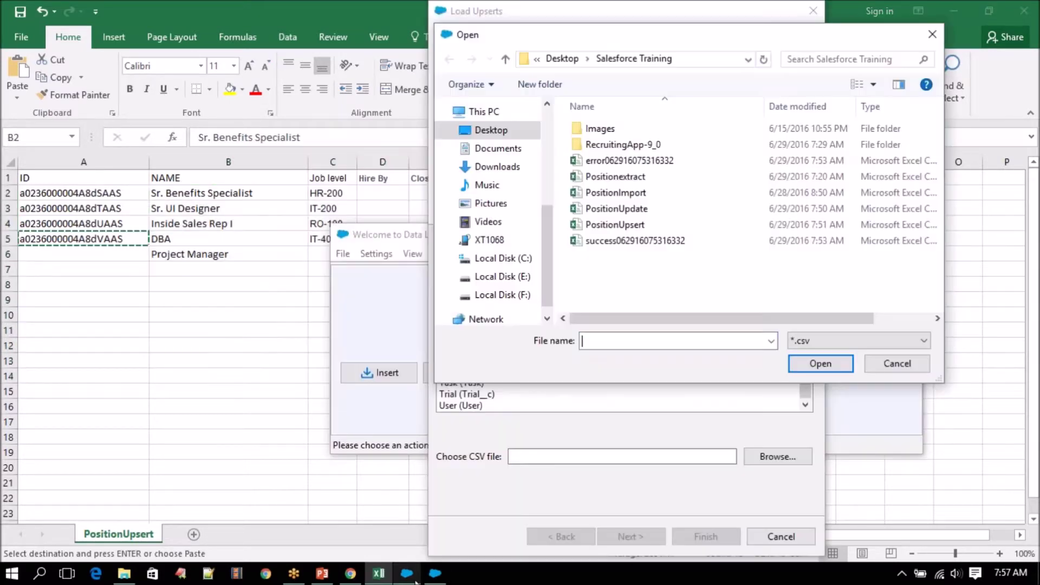
click(883, 368)
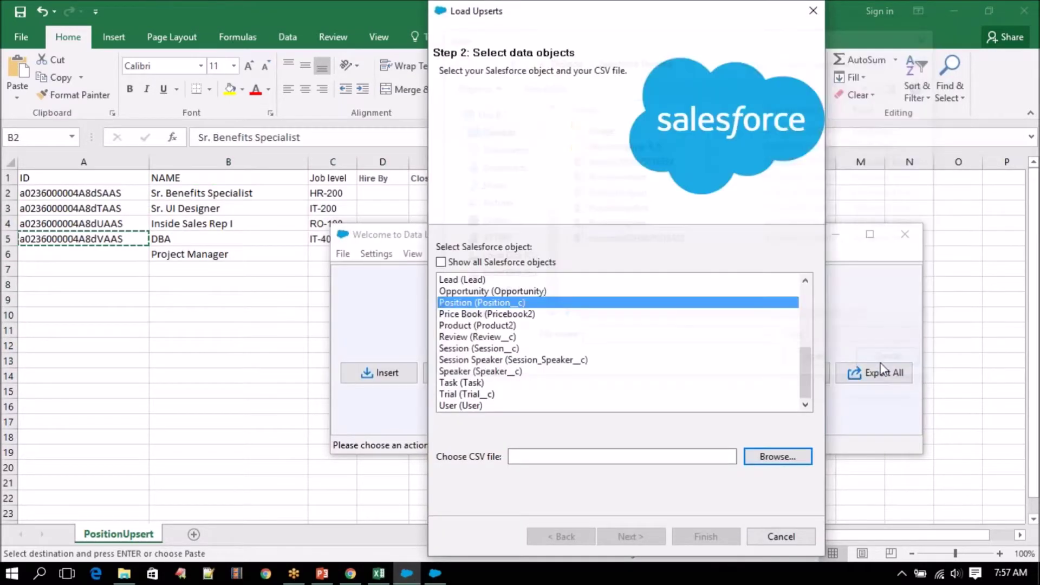
click(781, 536)
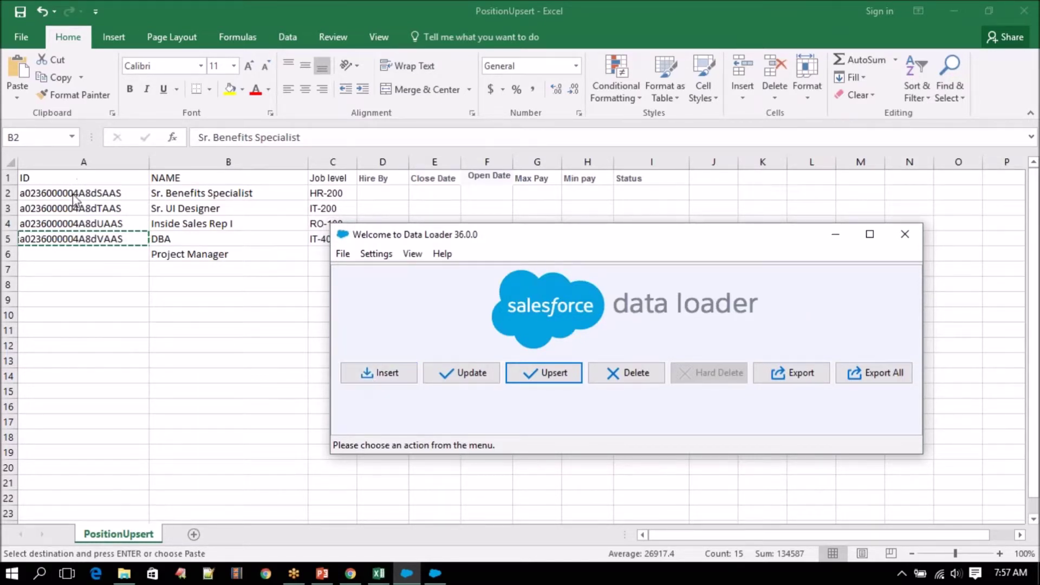
- Check the PositionUpsert sheet once more, return to Salesforce in Chrome and open the Positions home page
key(alt+Tab)
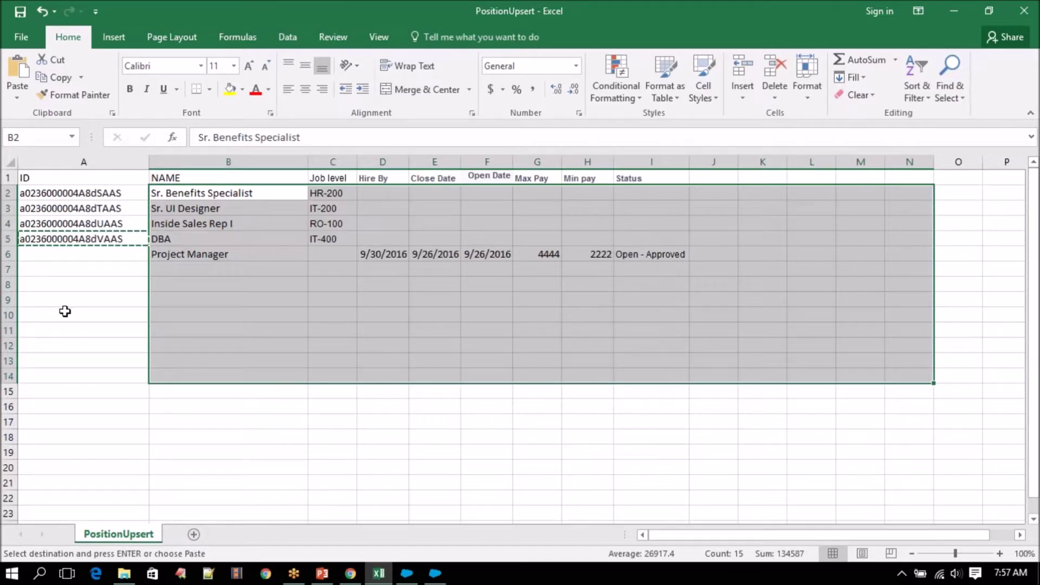
key(alt+Tab)
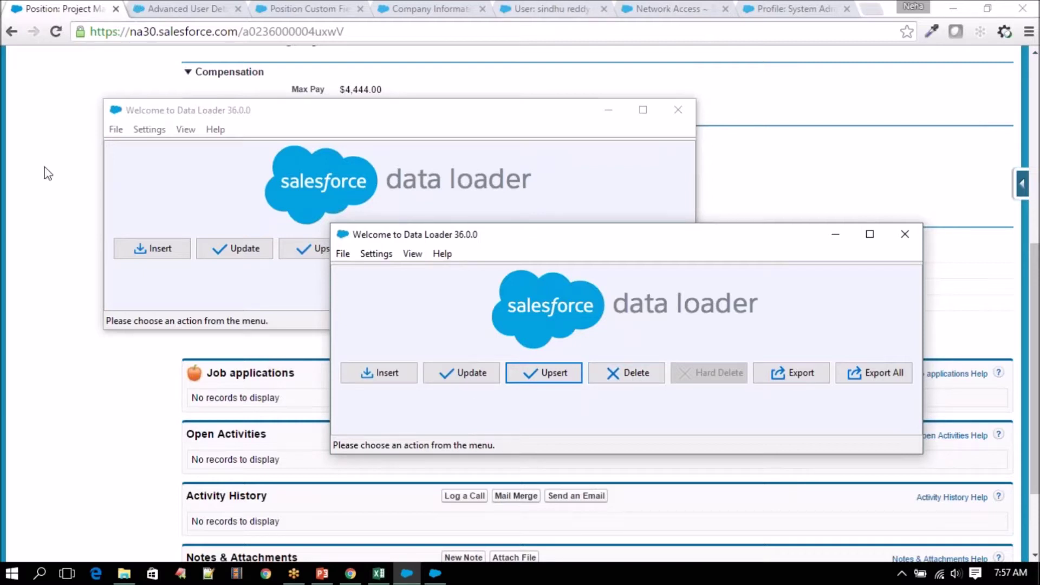
click(361, 575)
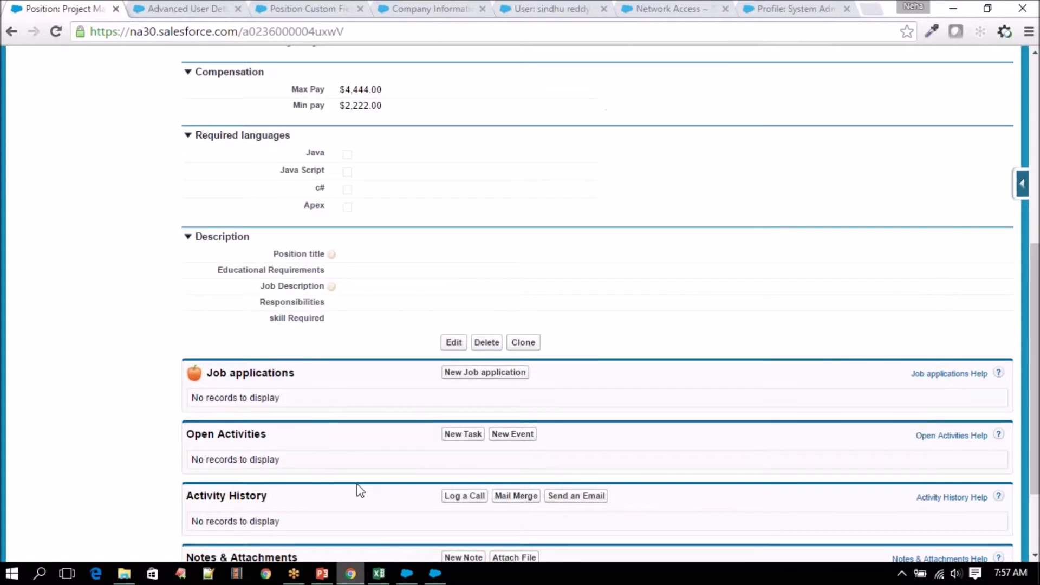
scroll(357, 434, up, 7)
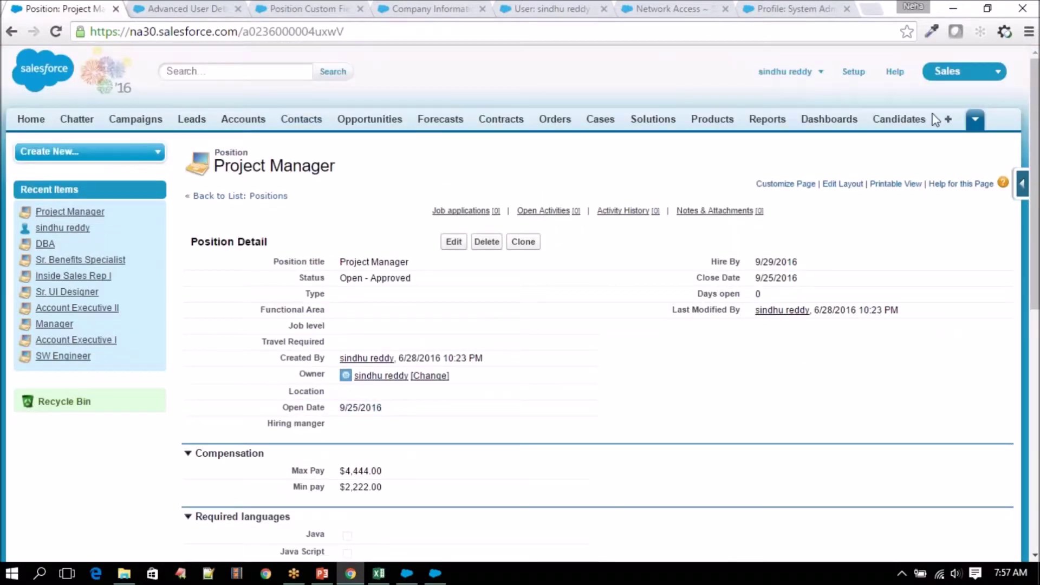
click(975, 120)
click(889, 160)
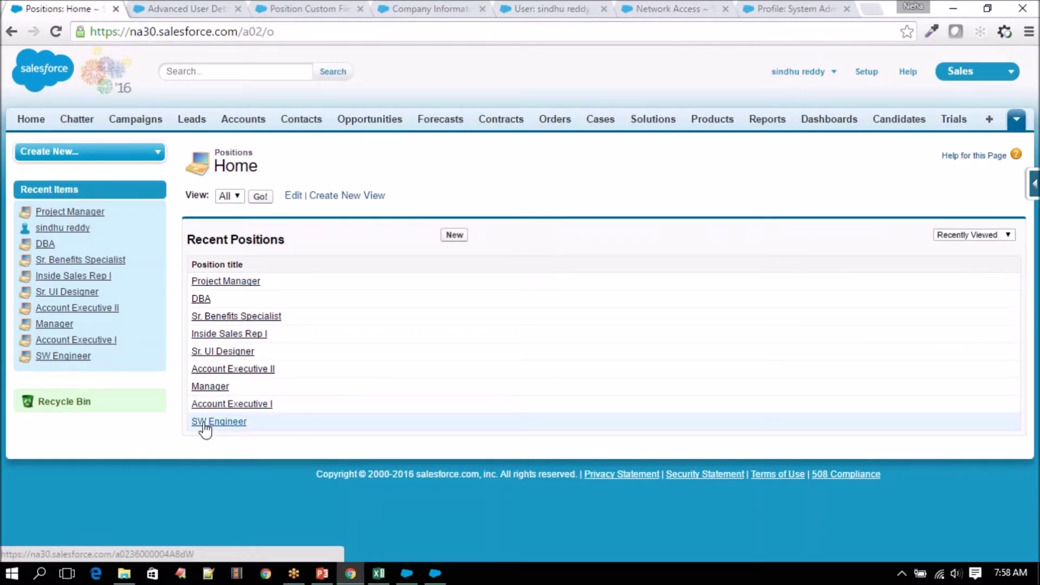
- Open Salesforce Setup in a new browser tab and switch to that tab
right_click(869, 79)
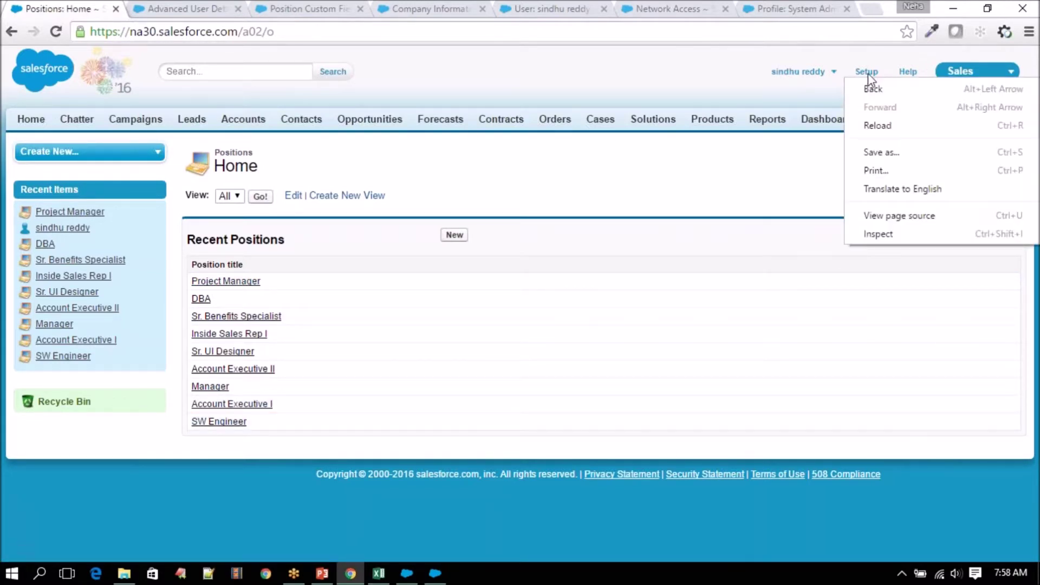
right_click(867, 73)
click(871, 85)
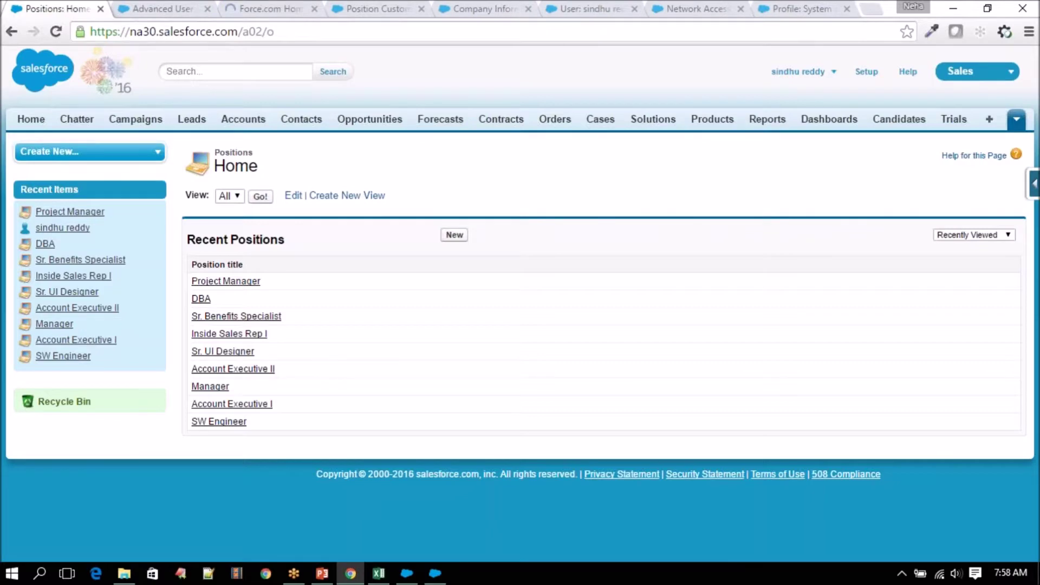
click(260, 13)
- Open the Storage Usage page from the Data Management section of Setup
scroll(97, 154, down, 3)
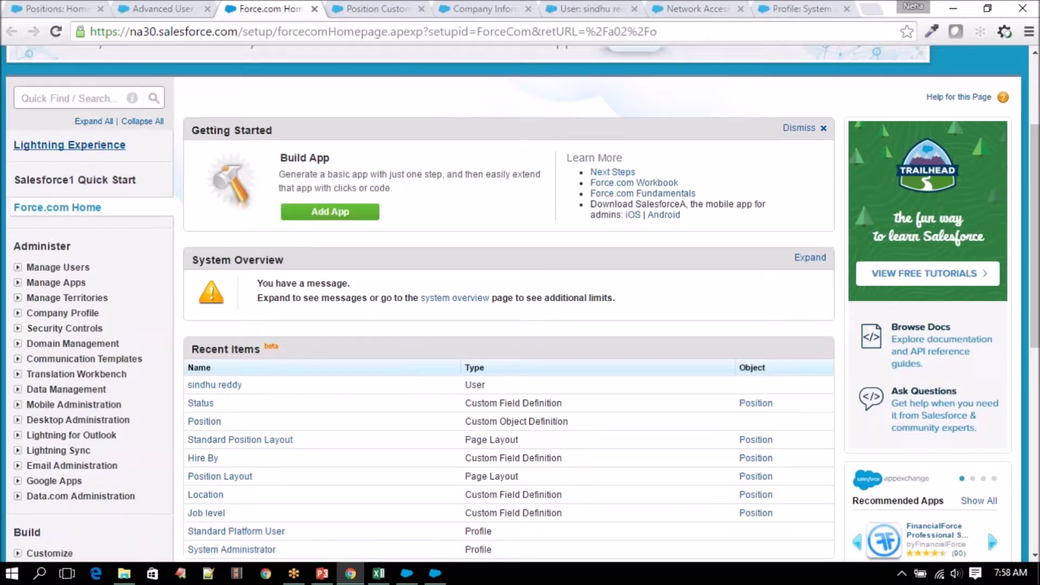
scroll(105, 260, down, 2)
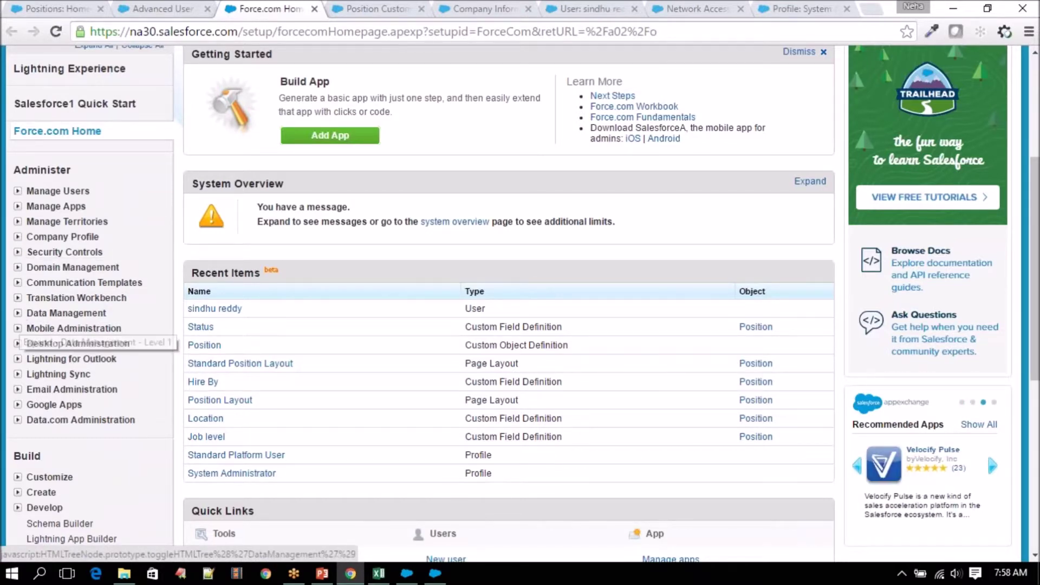
click(19, 315)
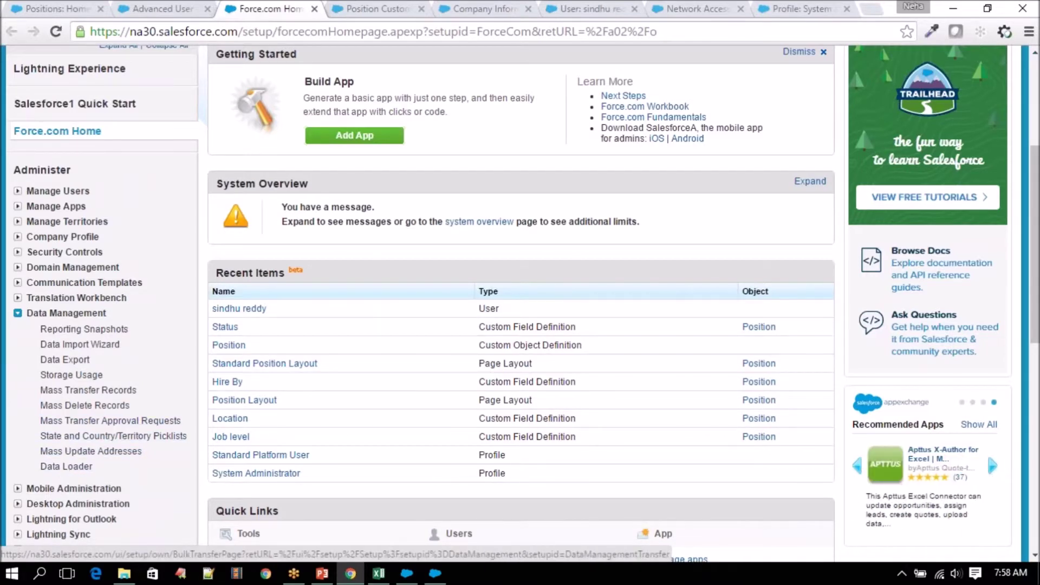
click(71, 377)
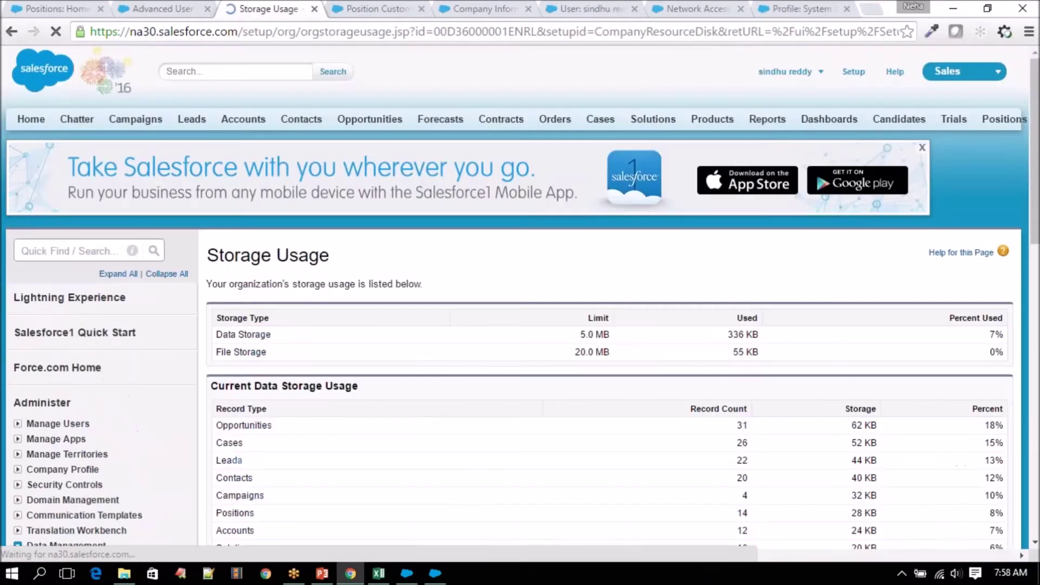
- Check the record count, storage and percentage of Positions in the Current Data Storage Usage table
scroll(318, 365, down, 5)
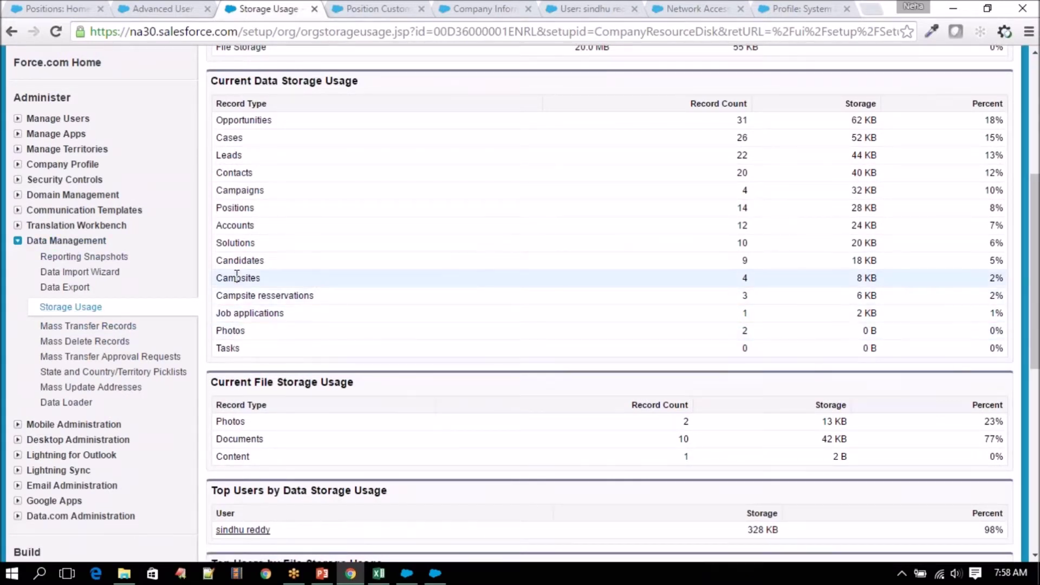
drag(216, 208, 302, 207)
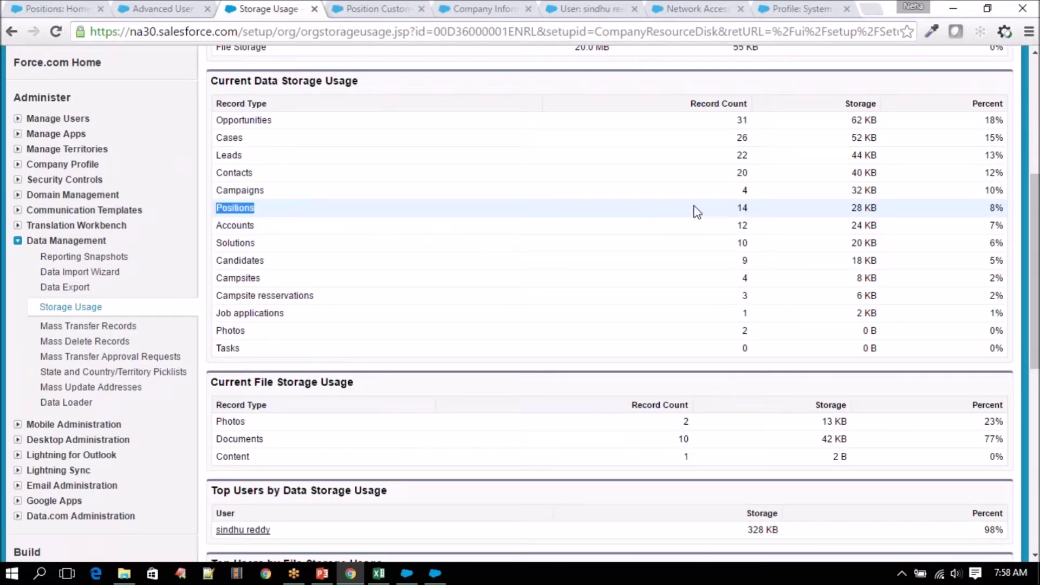
drag(748, 206, 713, 205)
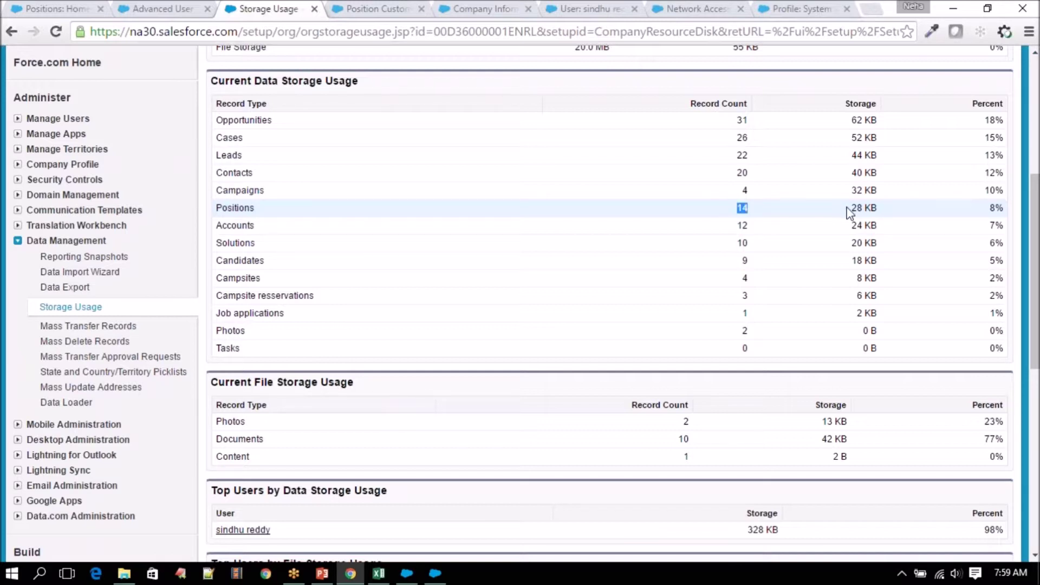
drag(849, 208, 888, 208)
drag(1006, 207, 979, 207)
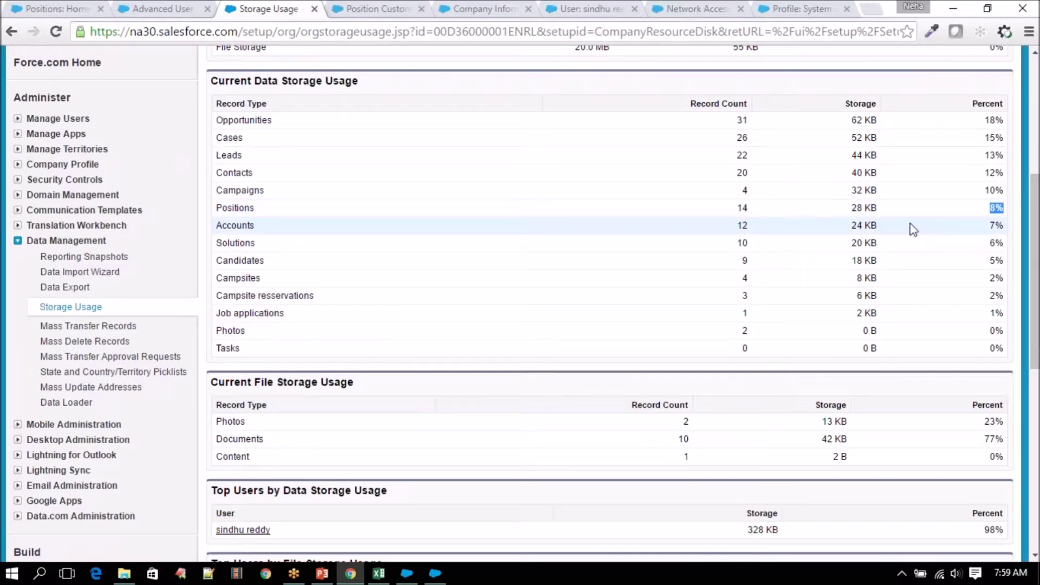
- Check the organization's data storage limit and the amount of data storage used
scroll(915, 228, up, 1)
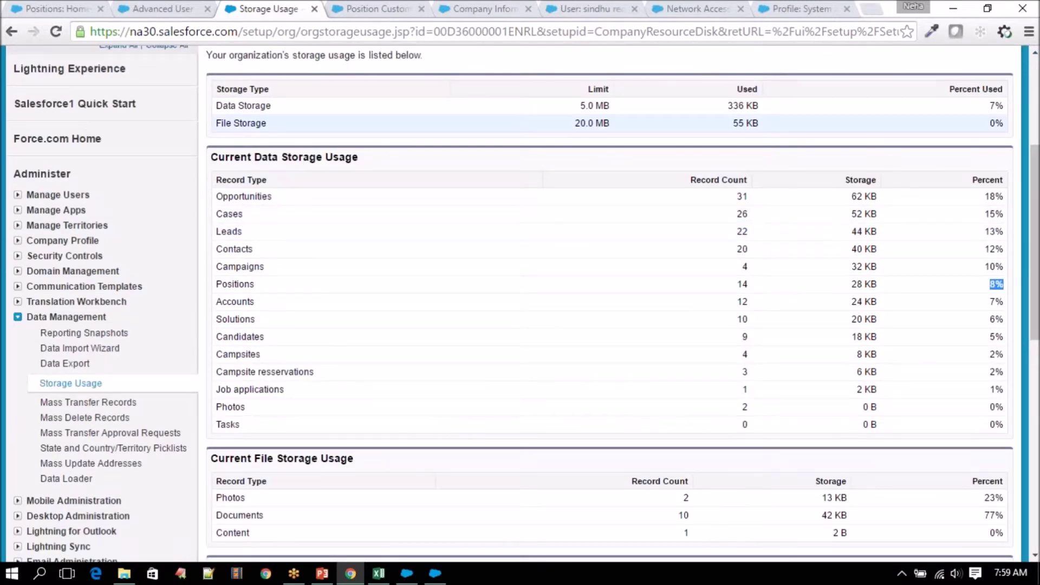
drag(579, 106, 618, 106)
scroll(597, 275, up, 1)
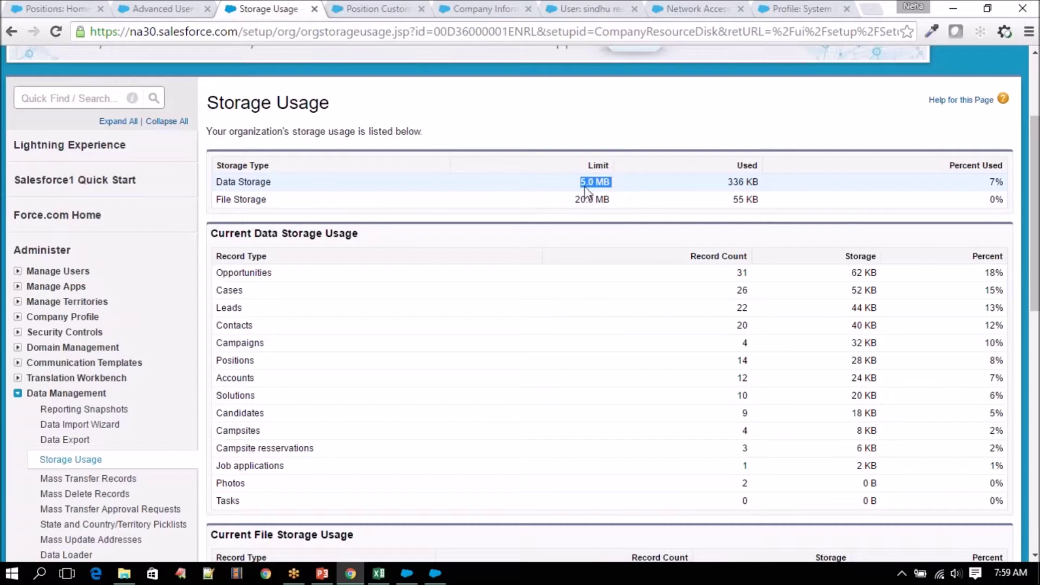
mouse_move(730, 184)
mouse_down()
mouse_move(753, 186)
mouse_move(730, 183)
mouse_up()
click(758, 180)
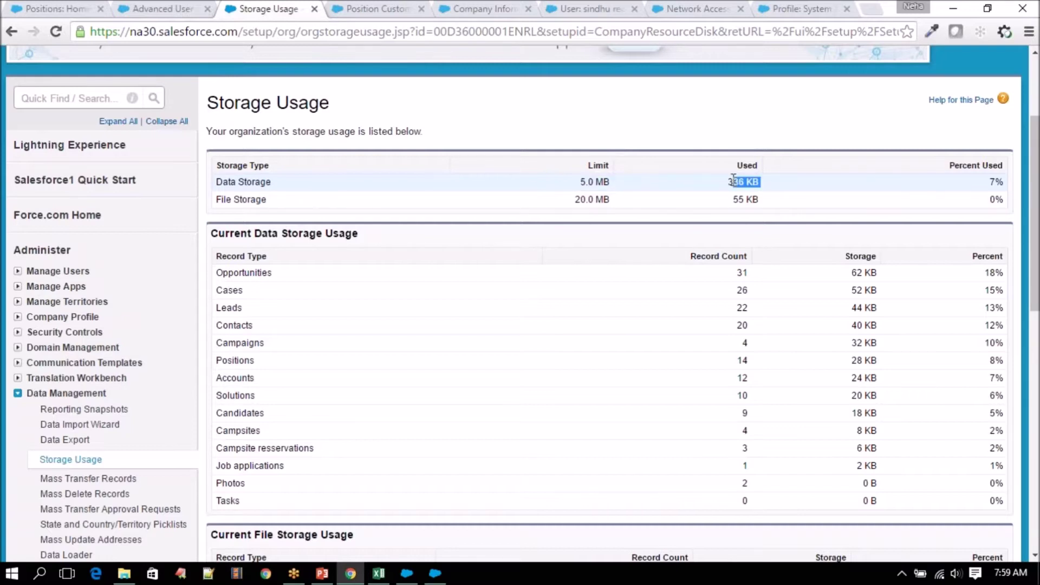
- Compare the Data Storage and File Storage types and examine the Current File Storage Usage and top users tables
click(213, 185)
drag(212, 181, 274, 182)
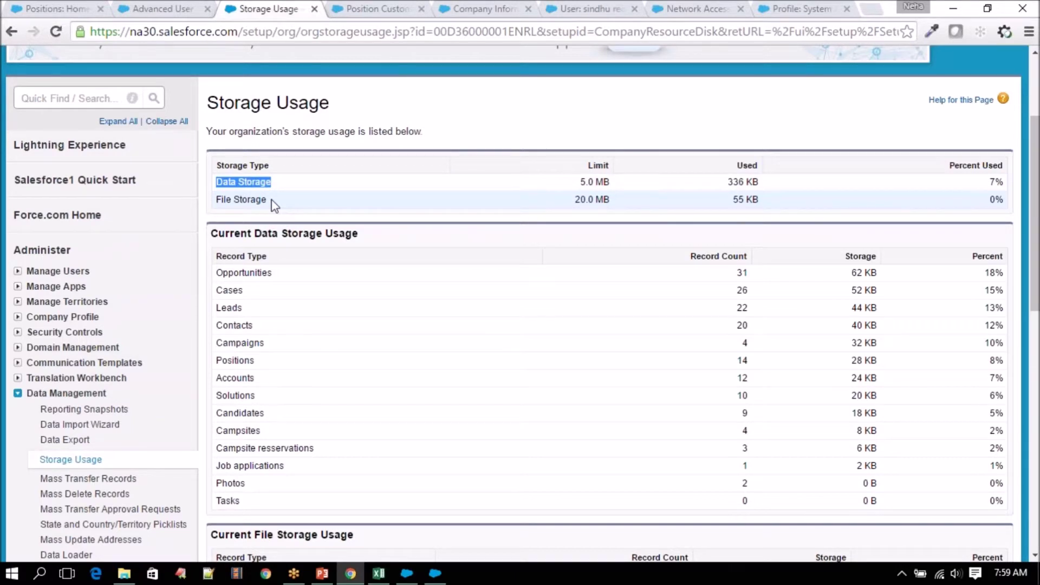
drag(274, 205, 218, 196)
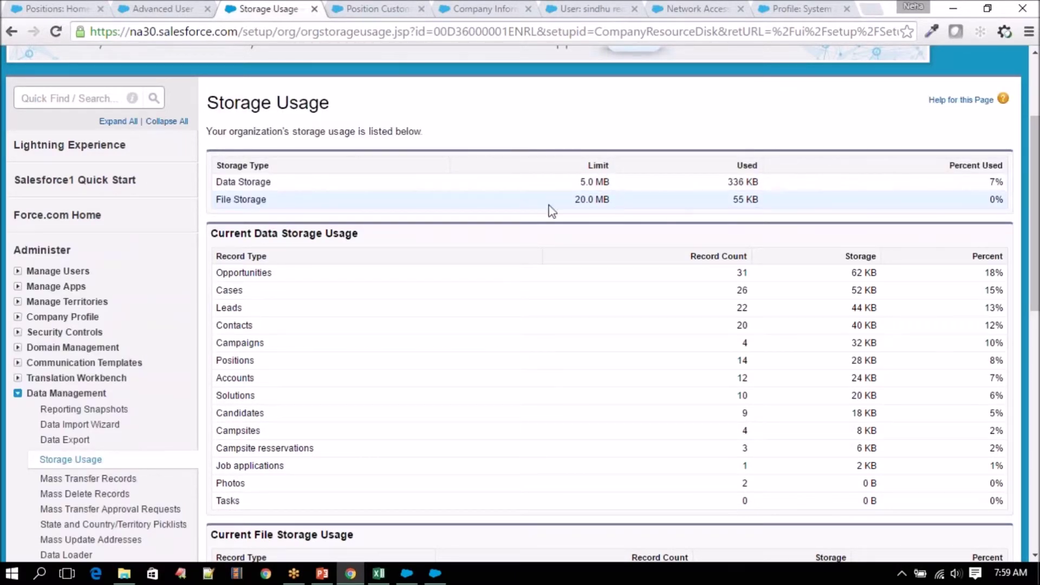
drag(274, 204, 215, 201)
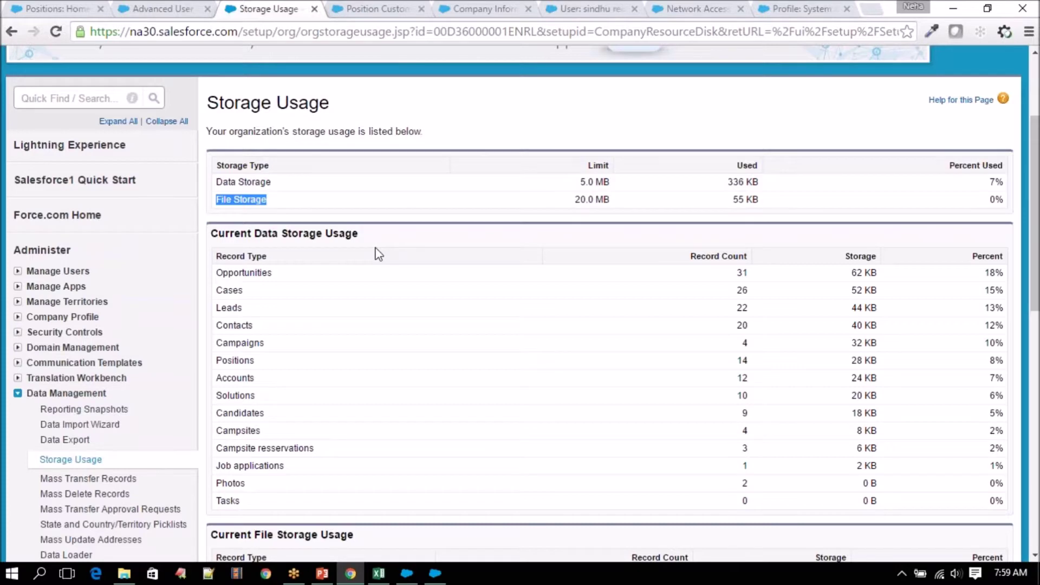
scroll(378, 254, down, 4)
scroll(378, 254, down, 3)
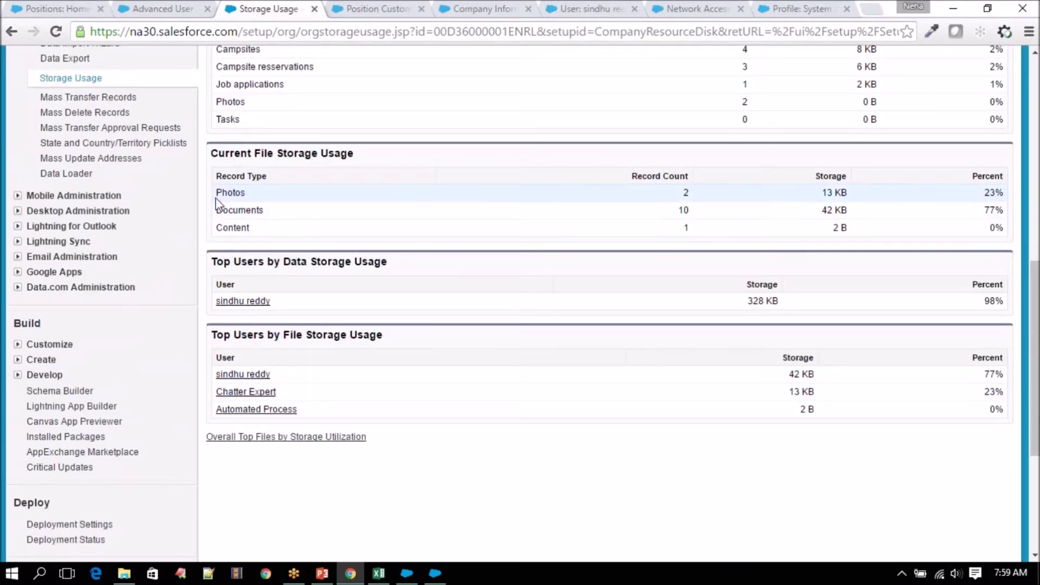
- Check the record counts and storage of Photos, Documents and Content in the Current File Storage Usage table
drag(824, 193, 855, 194)
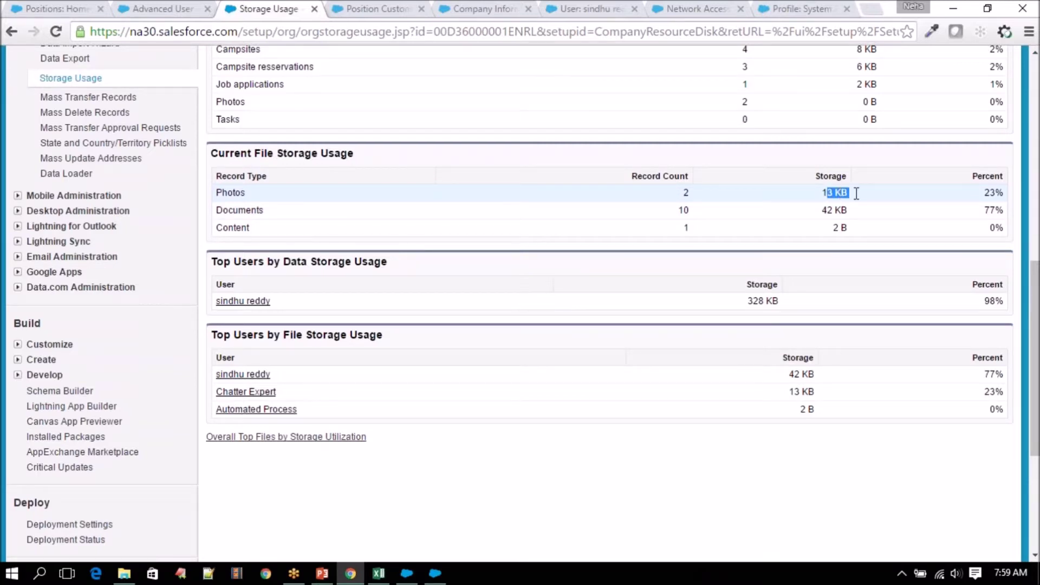
double_click(684, 211)
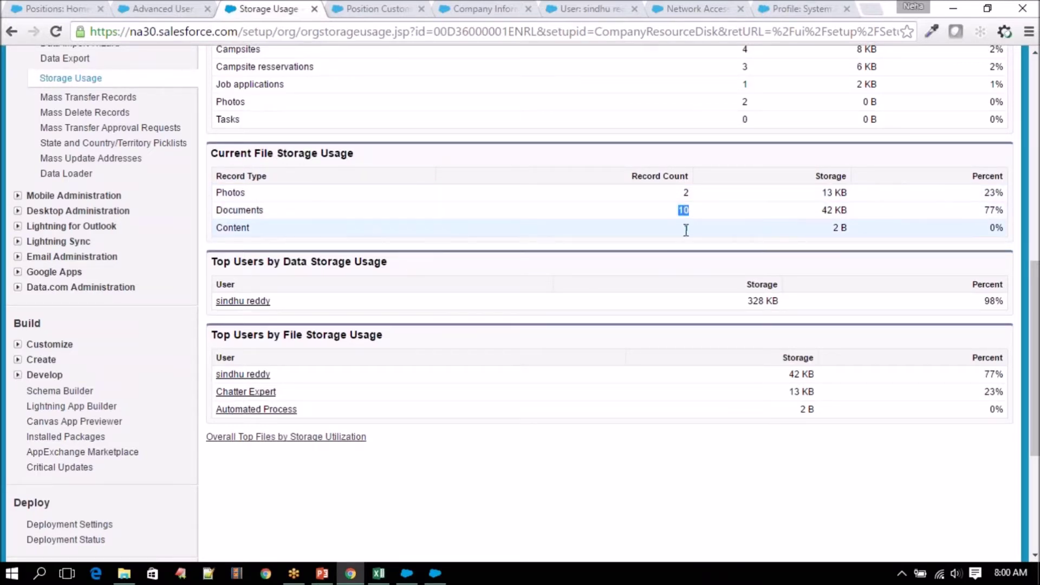
click(685, 228)
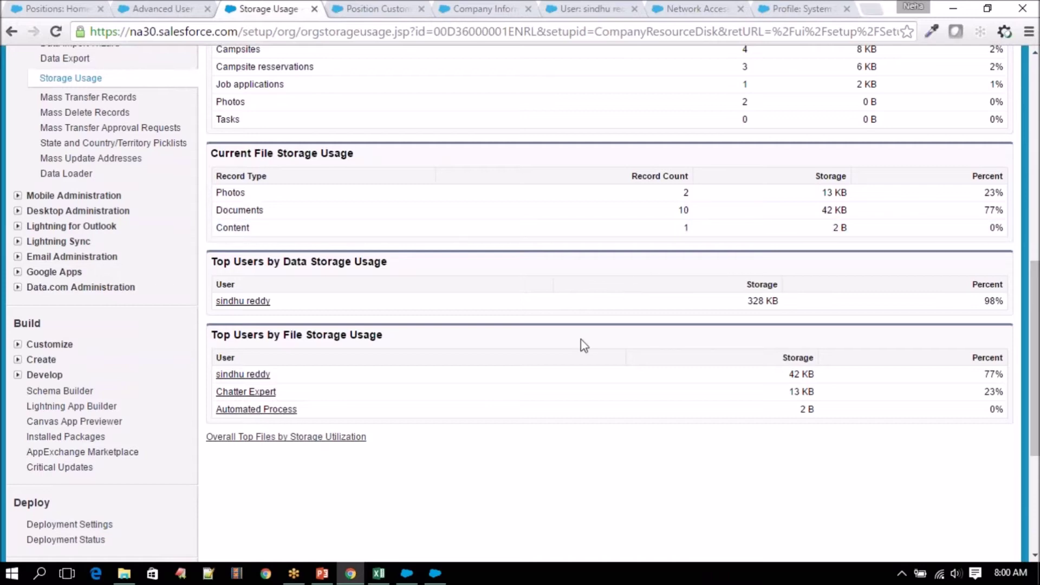
- Check the storage amount and percentage of the top user under Top Users by Data Storage Usage
scroll(584, 345, down, 3)
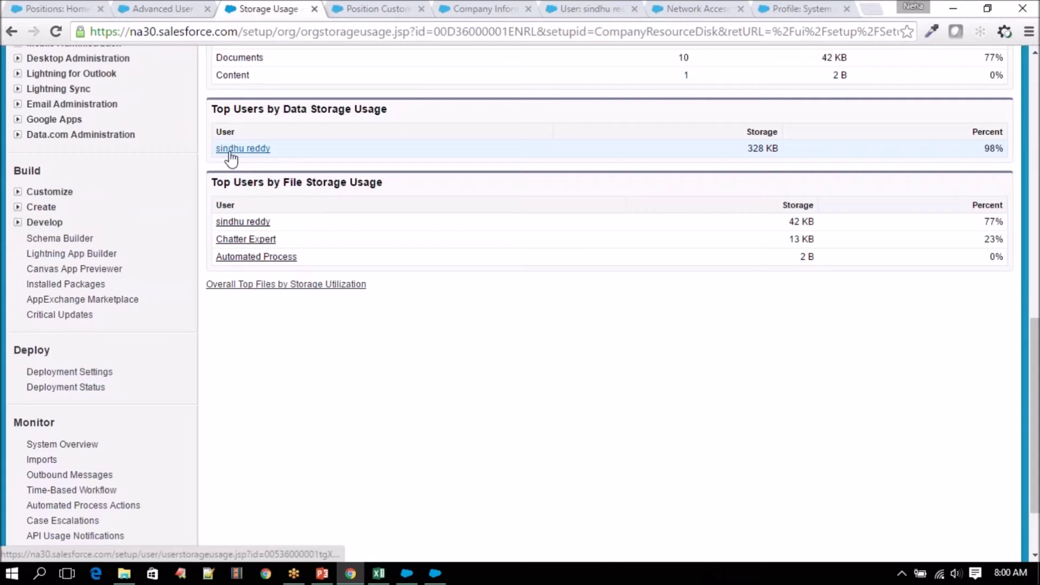
drag(747, 149, 779, 151)
drag(982, 149, 1016, 149)
click(994, 150)
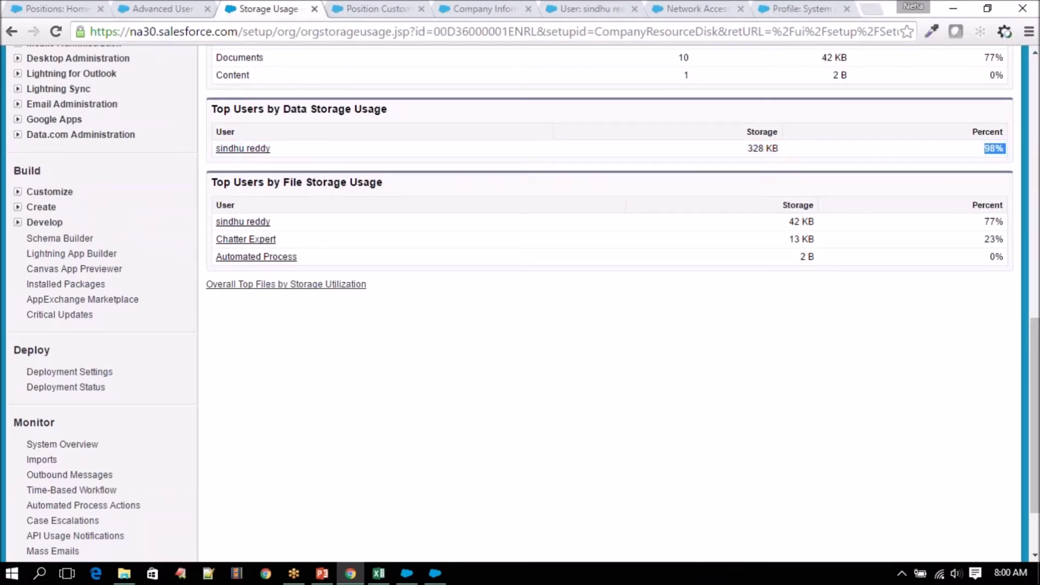
- Review the whole Storage Usage page, comparing the storage limits with the per-record-type data and file usage tables
scroll(567, 343, up, 5)
scroll(571, 346, up, 3)
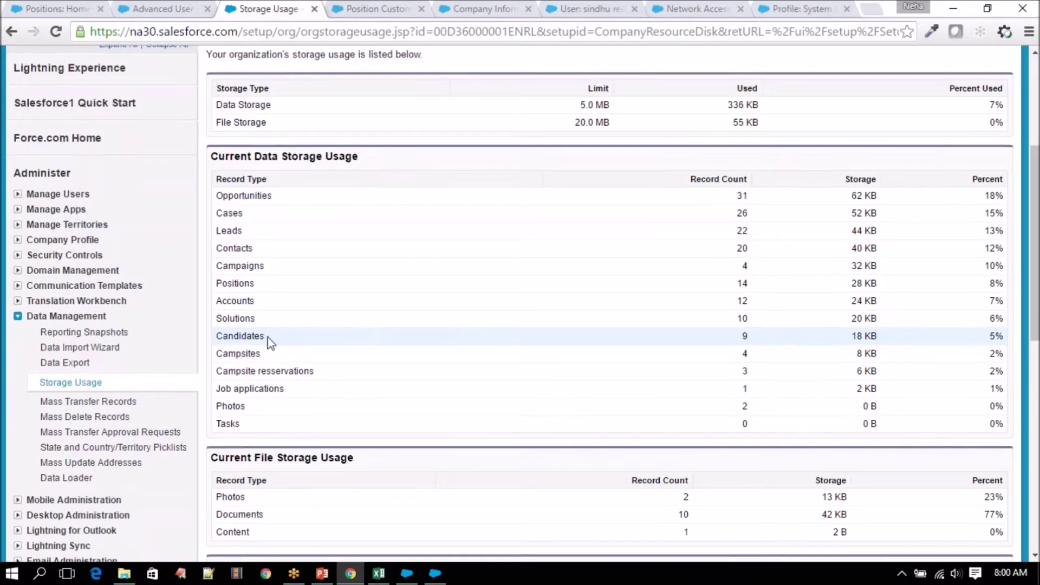
scroll(270, 342, down, 7)
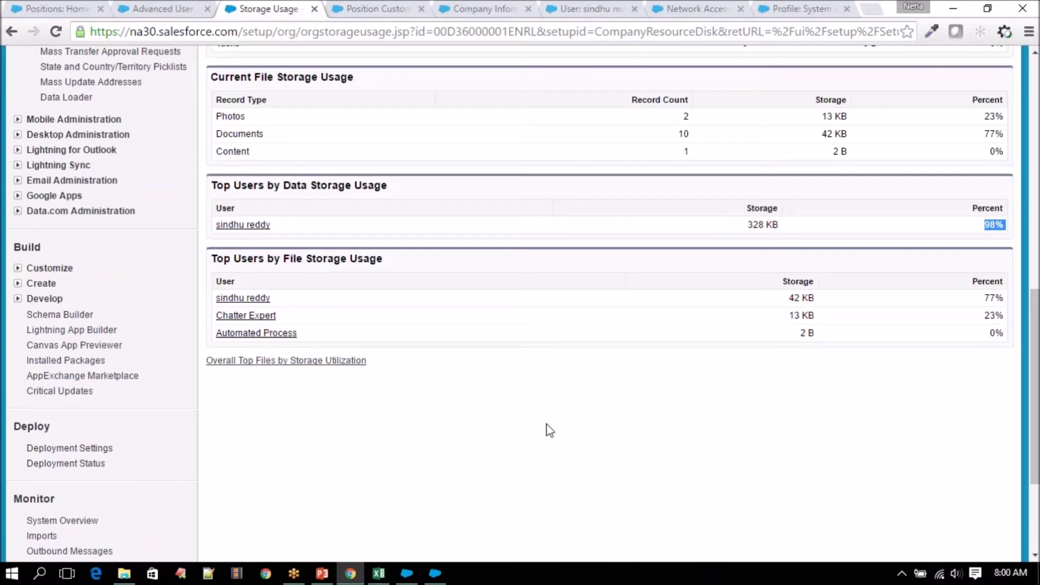
scroll(549, 430, up, 8)
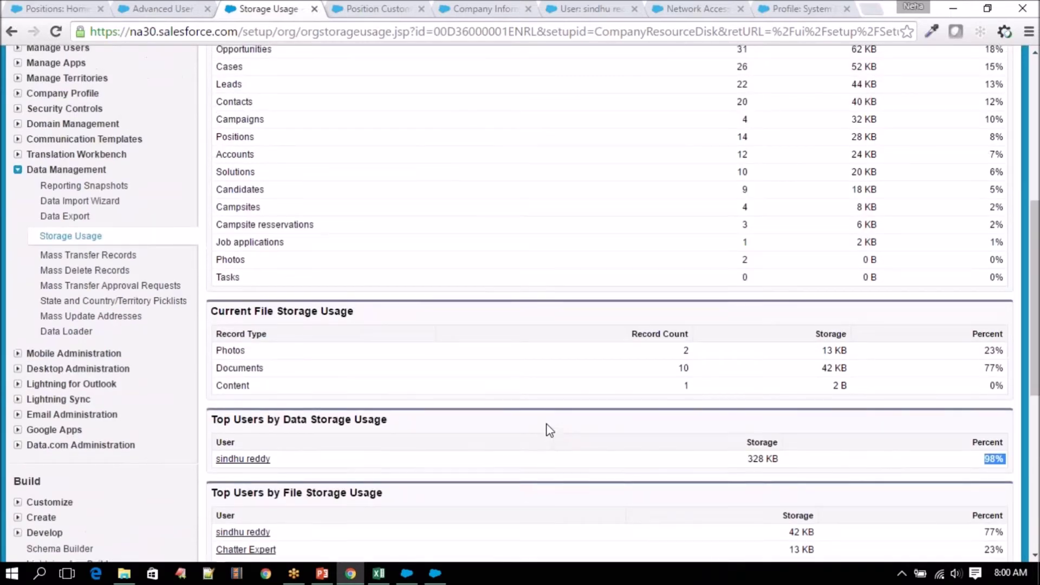
scroll(549, 430, up, 3)
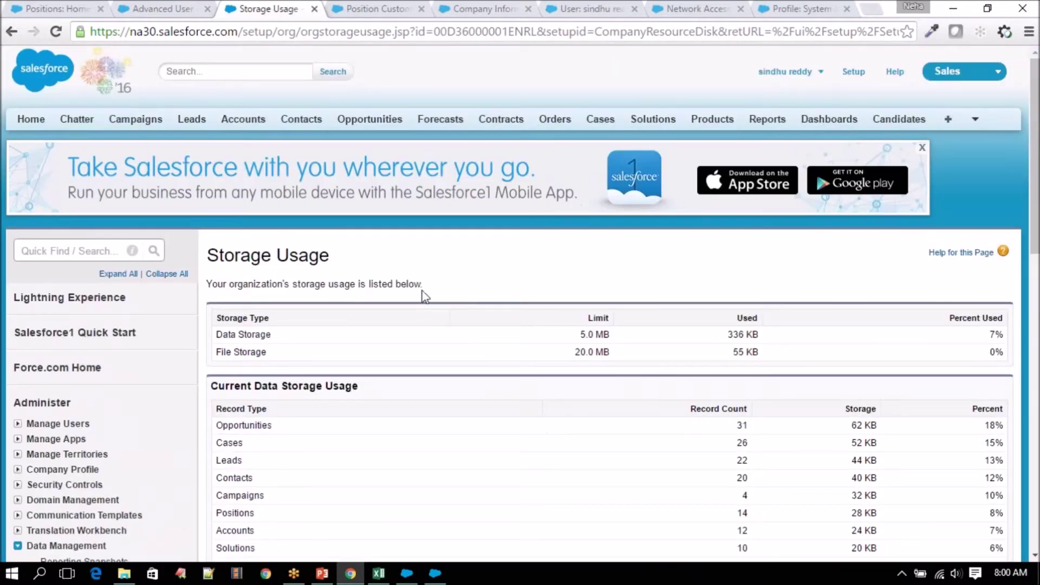
scroll(496, 386, down, 7)
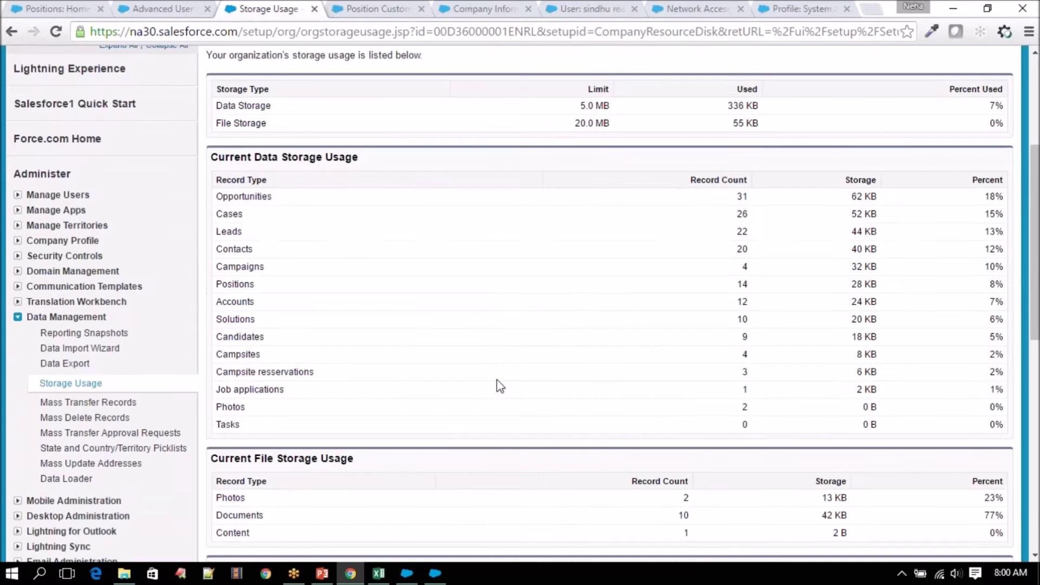
scroll(708, 407, up, 4)
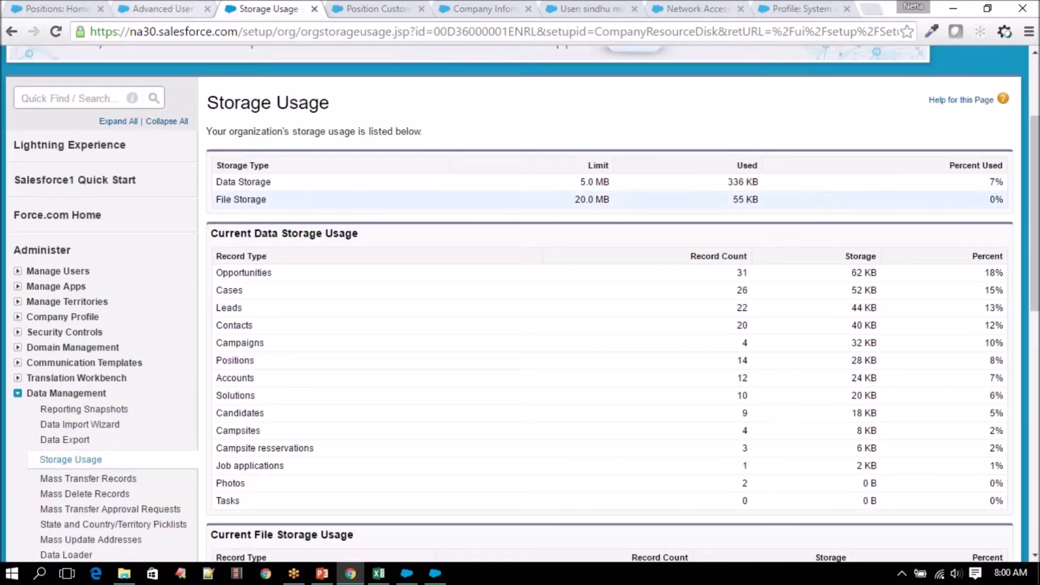
scroll(346, 311, down, 3)
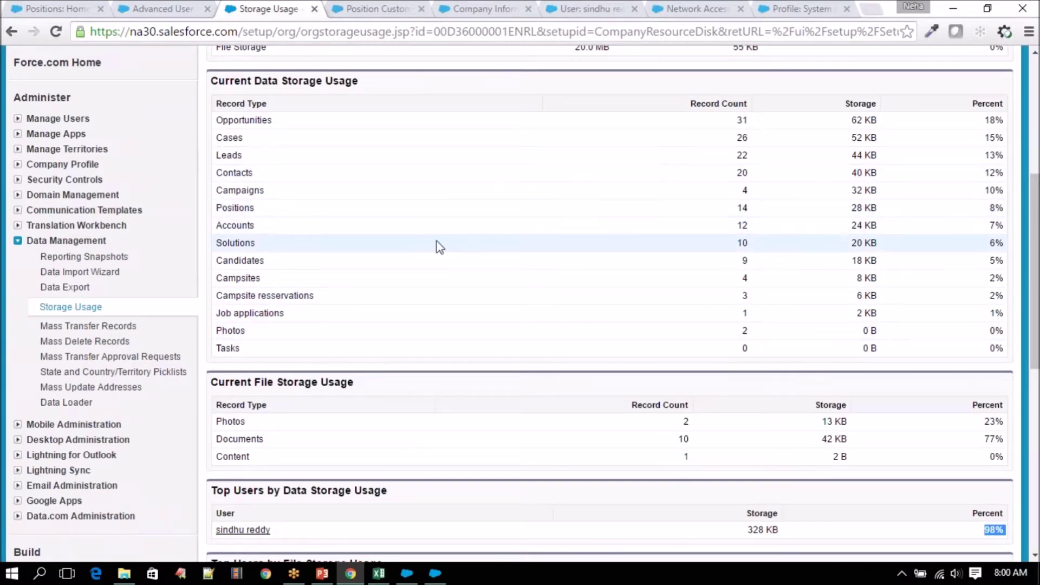
scroll(453, 311, up, 3)
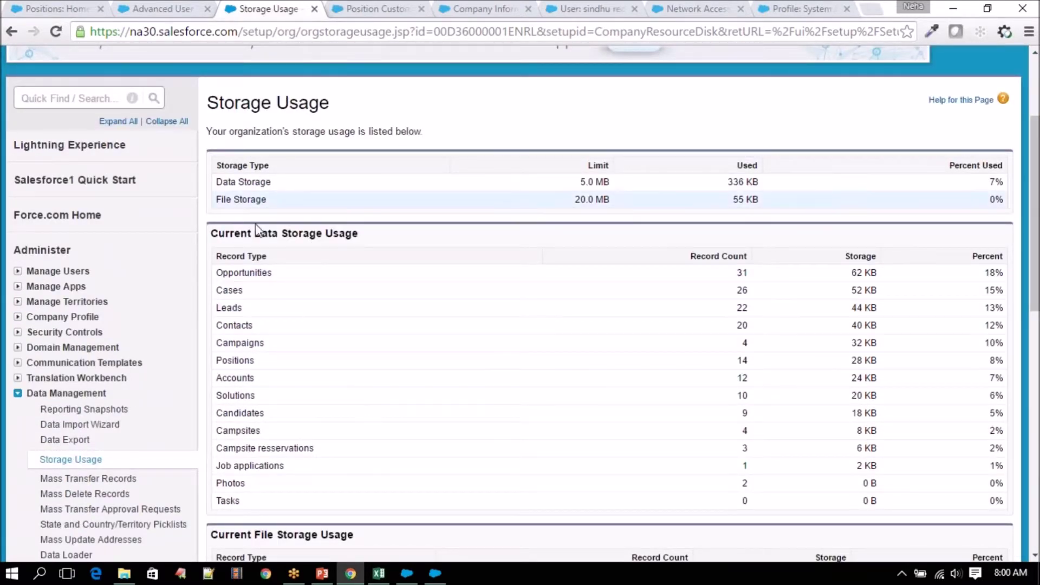
- Close the Advanced User Details, Company Information, User, Network Access and Profile browser tabs and return to the Positions home page
click(168, 9)
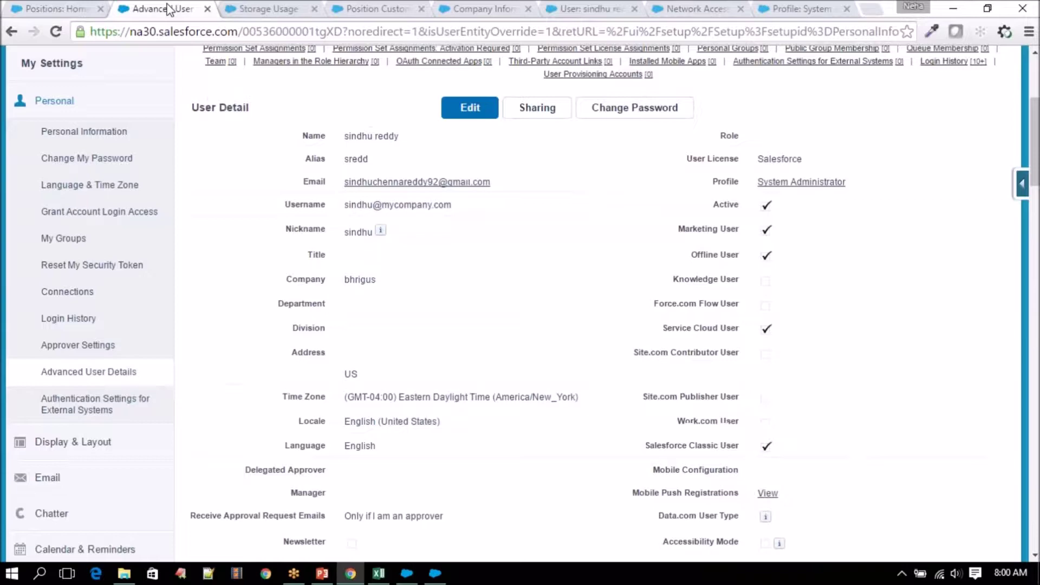
click(208, 9)
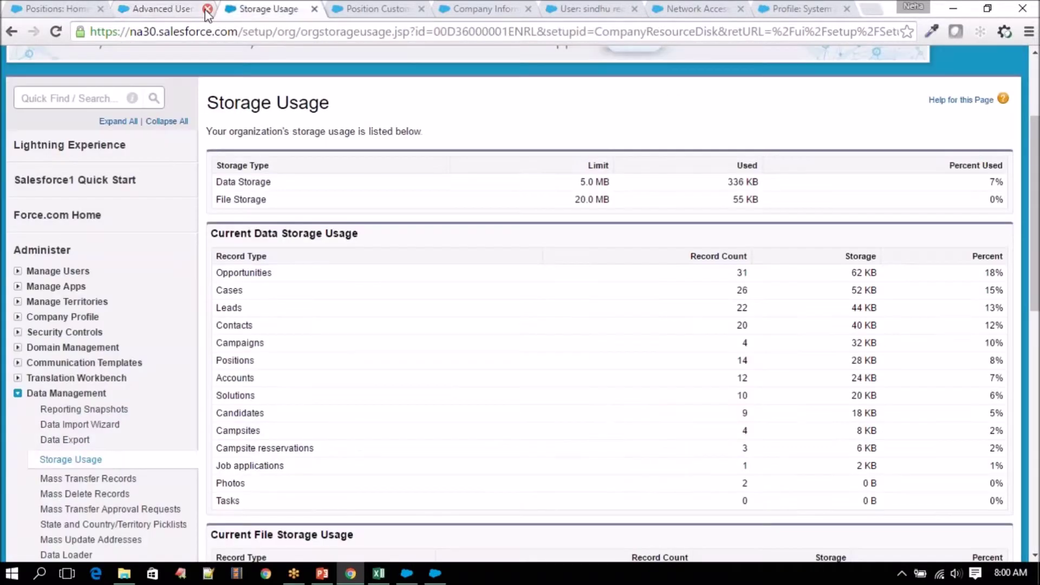
click(259, 13)
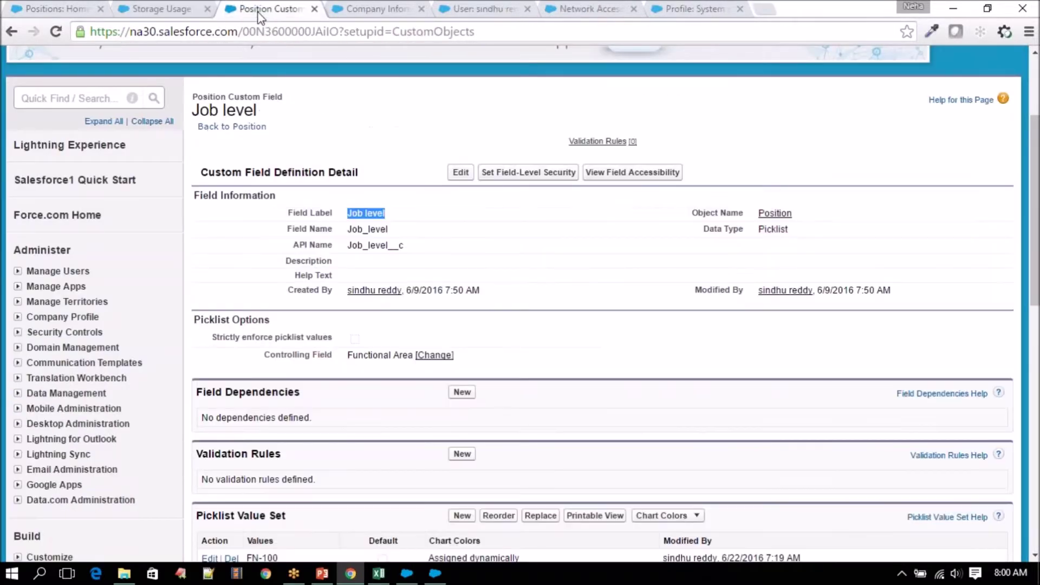
click(352, 9)
scroll(449, 163, down, 3)
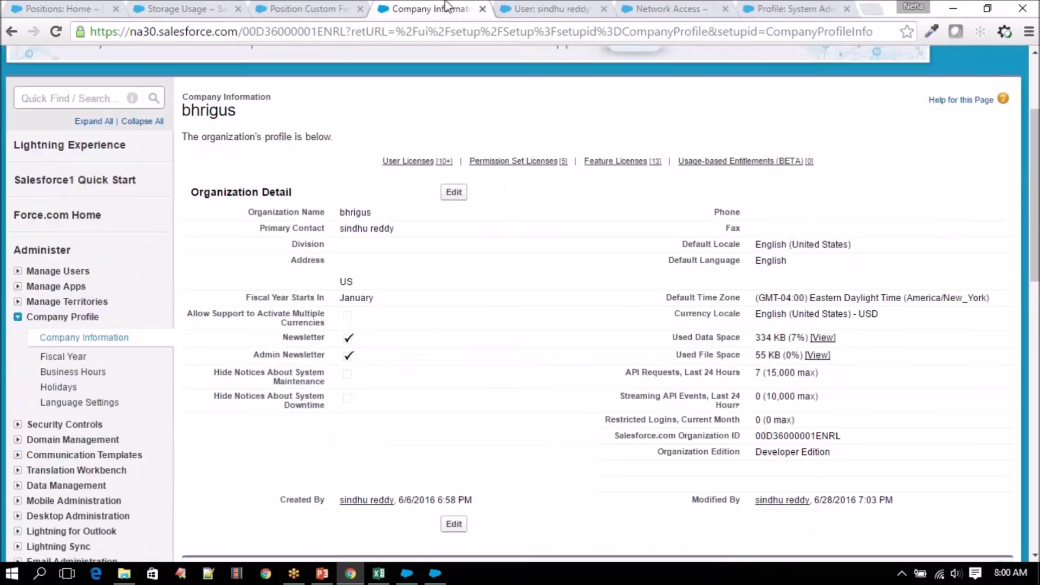
click(482, 9)
click(482, 9)
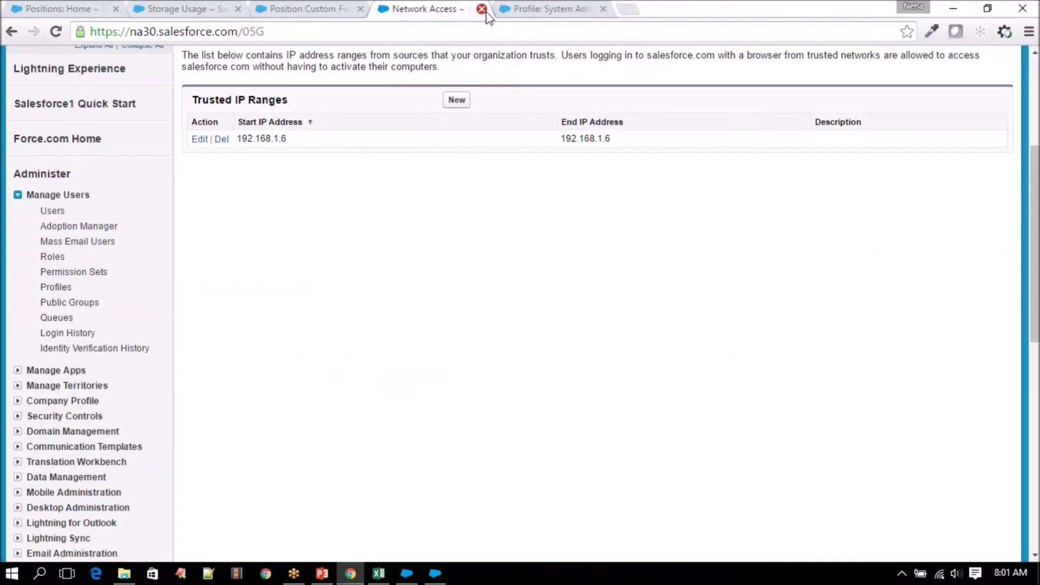
click(482, 9)
click(482, 10)
click(189, 9)
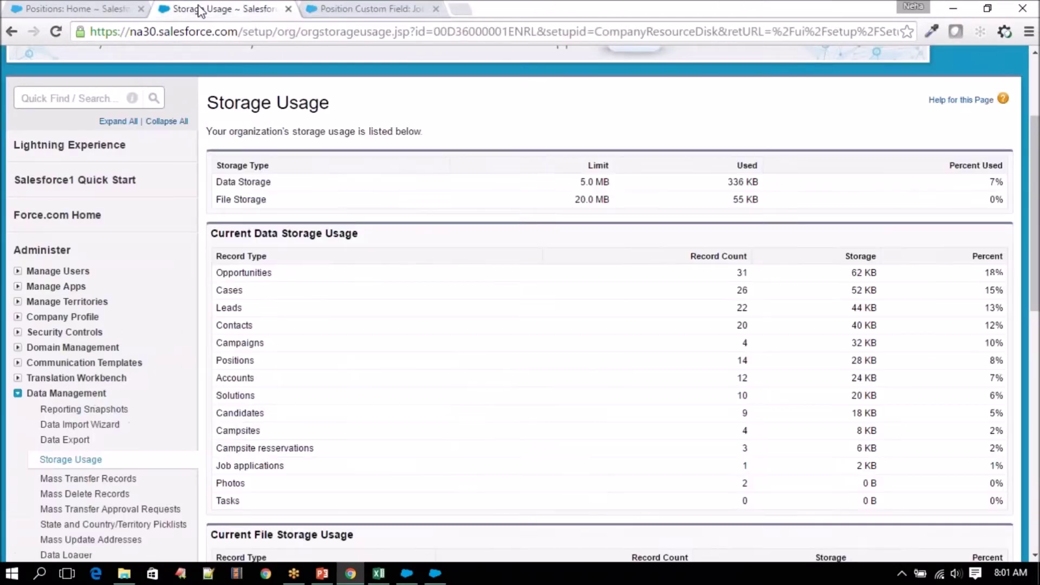
click(125, 9)
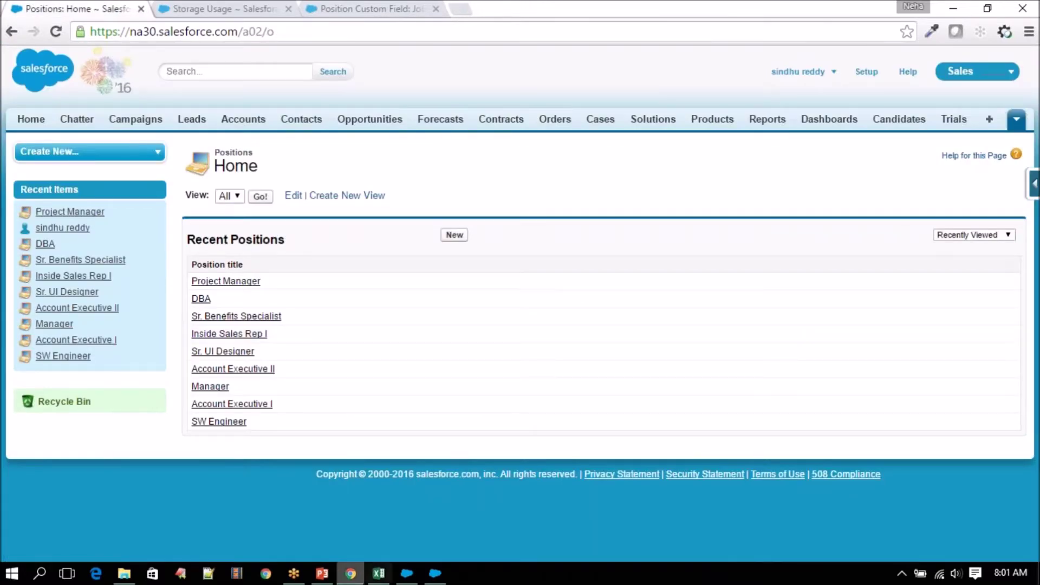
- Look over the Data Loader operations and check the record IDs in column A of the PositionUpsert sheet in Excel
click(378, 576)
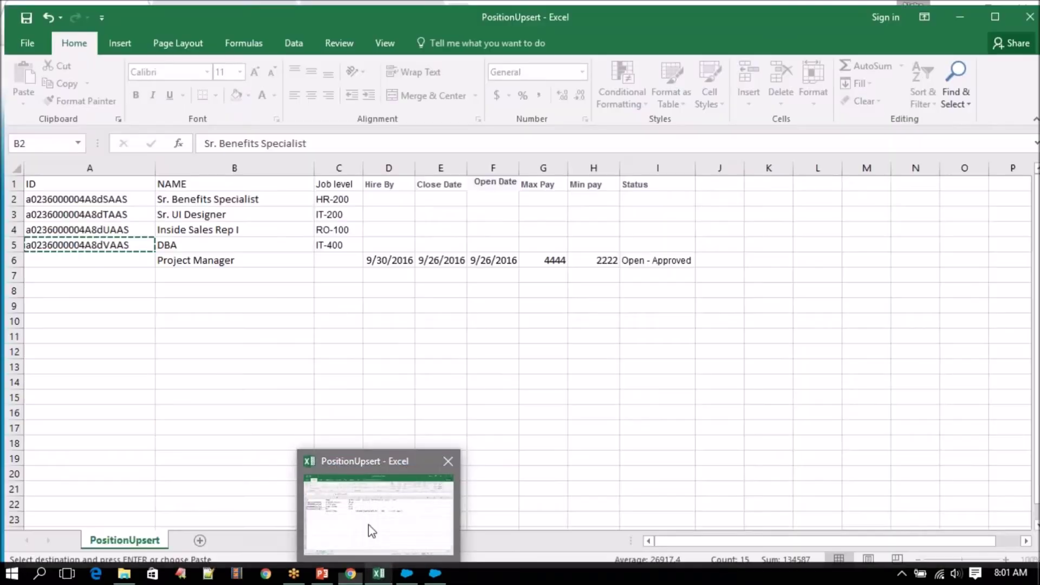
click(408, 574)
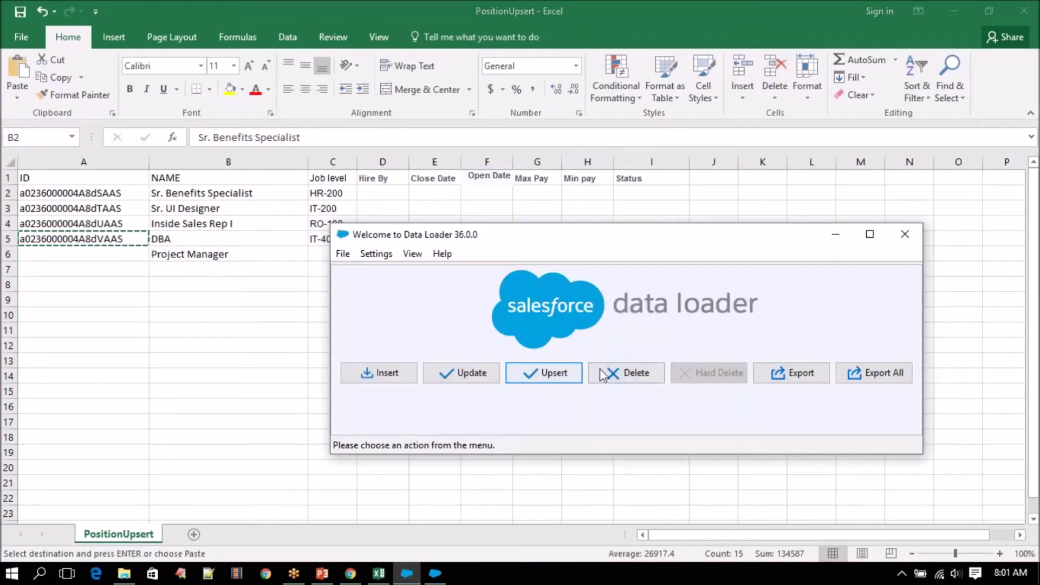
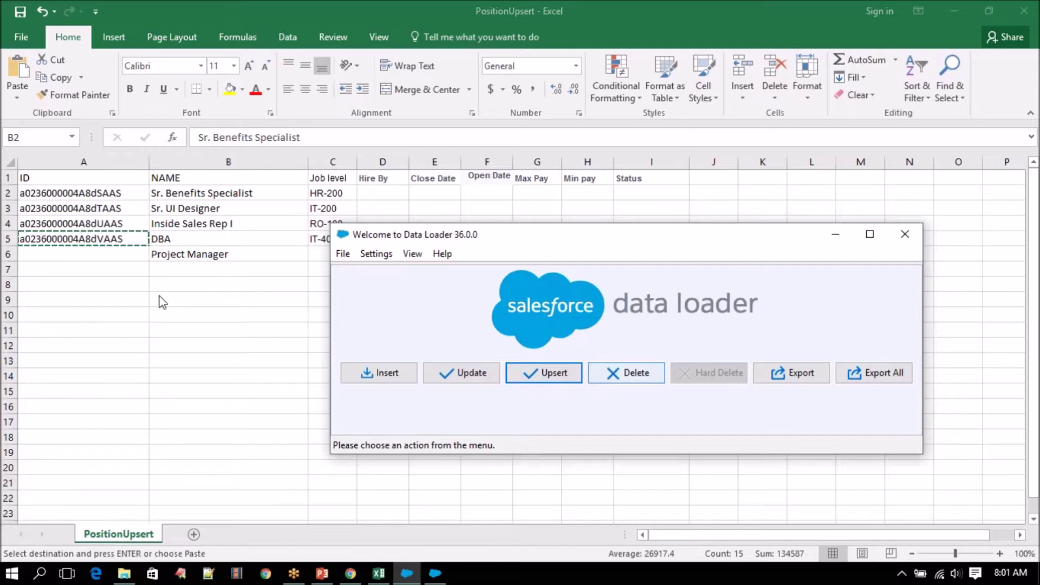
click(93, 200)
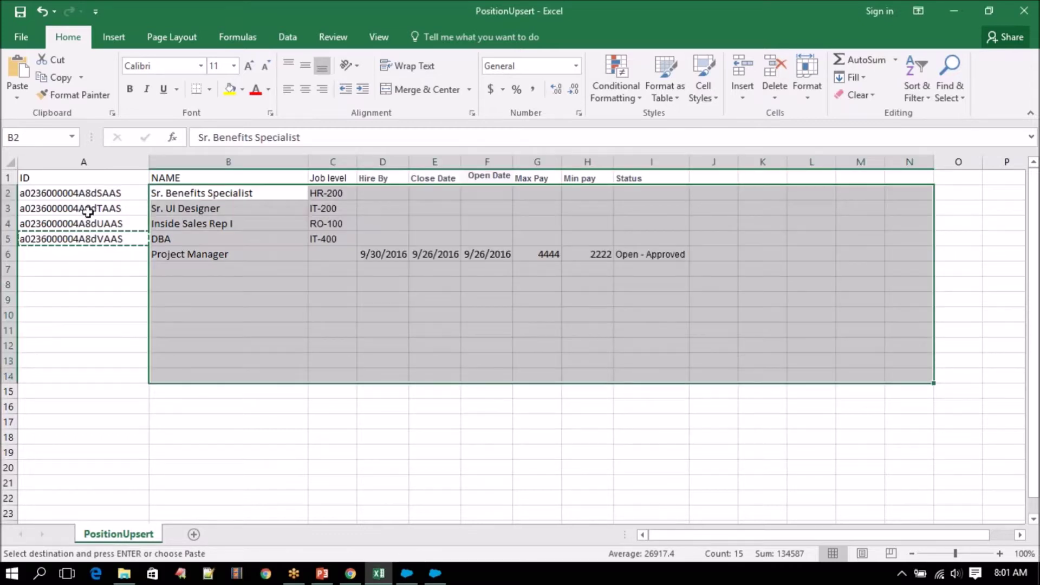
click(89, 212)
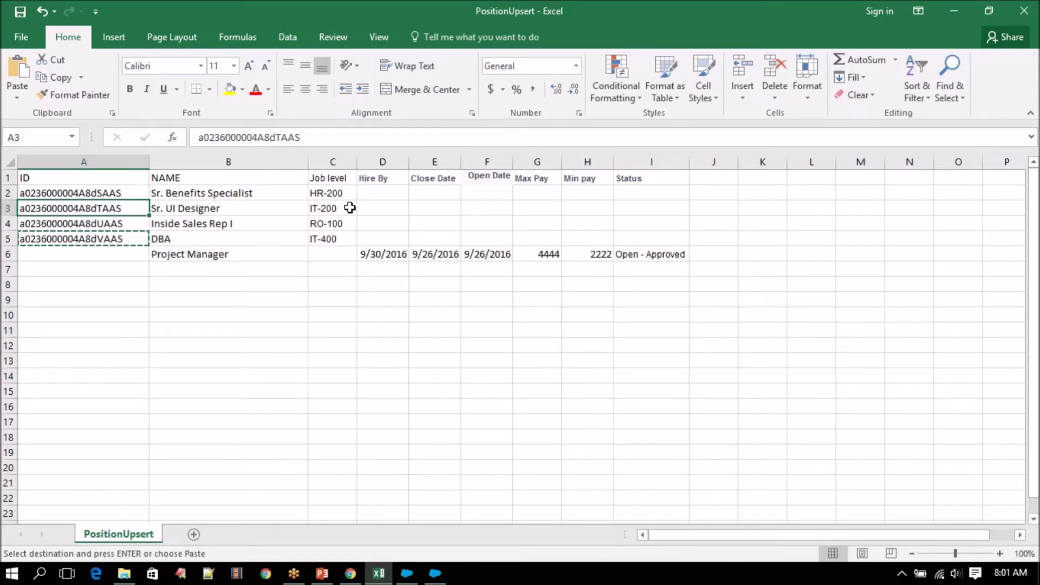
- Switch back to Salesforce in Chrome and open the Account Executive I record from the All list view of Positions
click(351, 575)
click(260, 196)
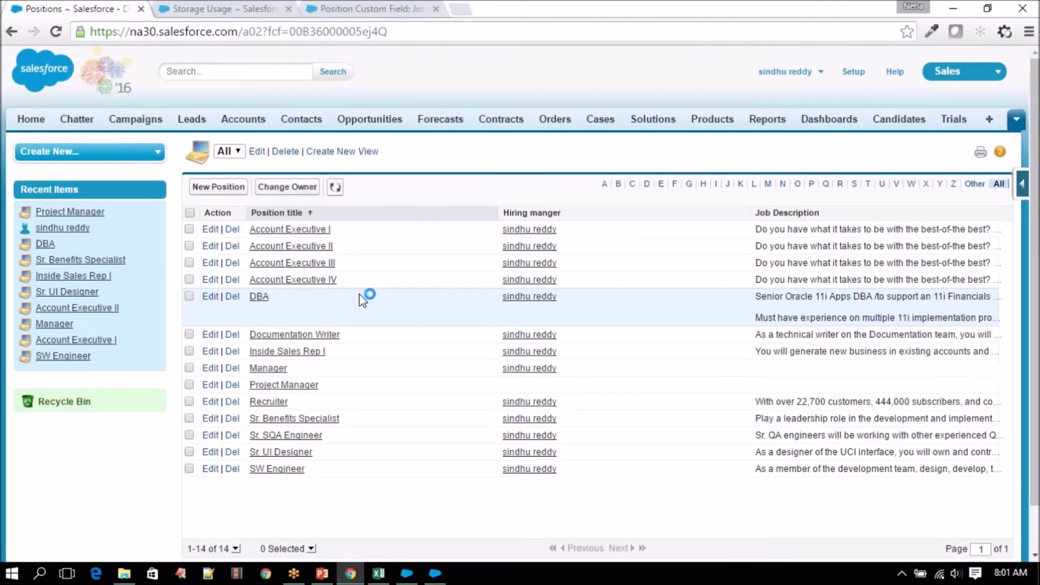
click(286, 232)
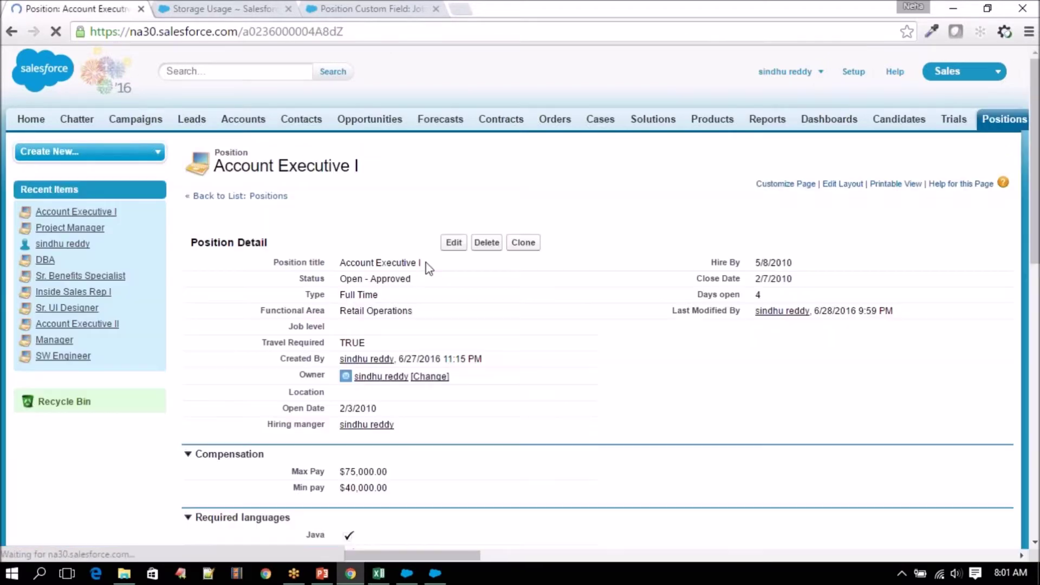
- Examine the Account Executive I position's details and check its Functional Area value
scroll(1008, 303, down, 9)
scroll(1008, 302, down, 1)
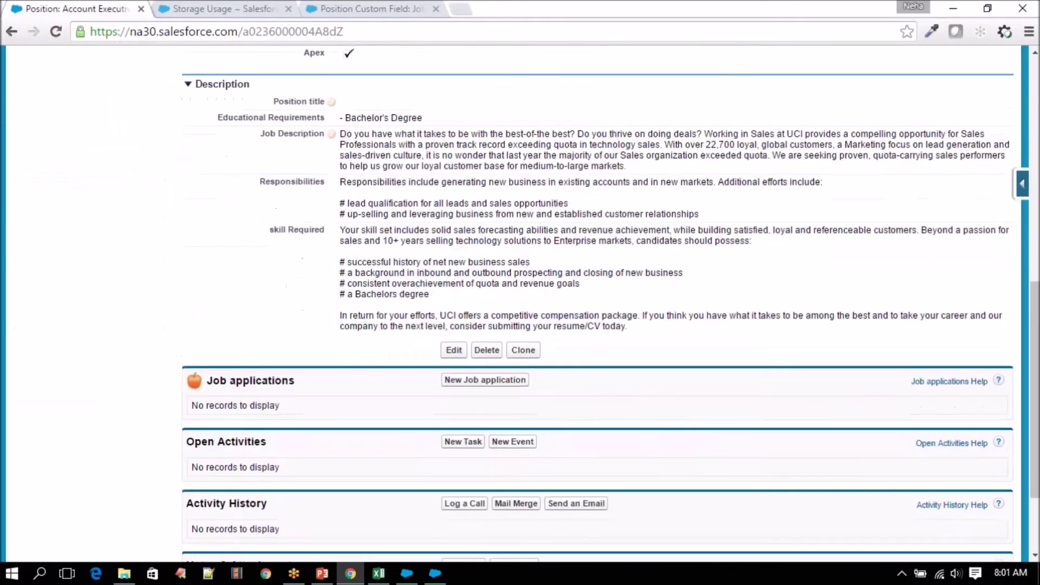
scroll(1008, 303, up, 5)
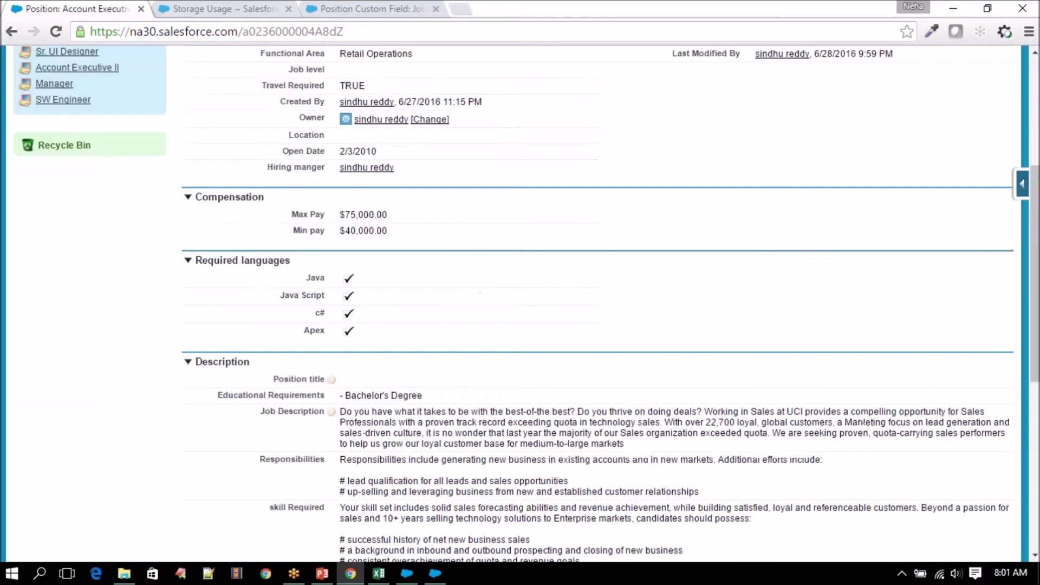
scroll(1009, 388, down, 1)
scroll(1009, 388, up, 3)
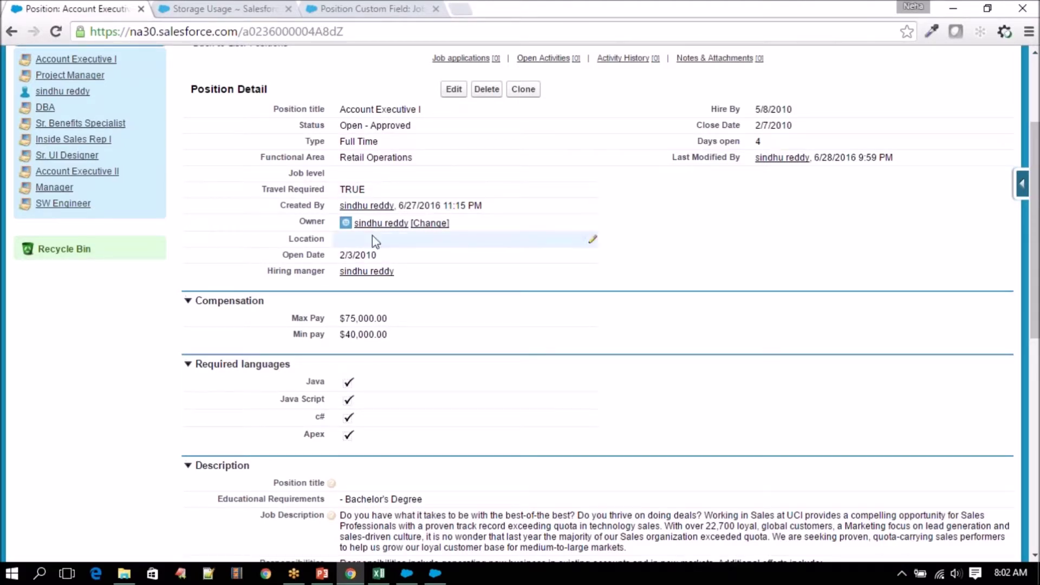
scroll(332, 227, up, 1)
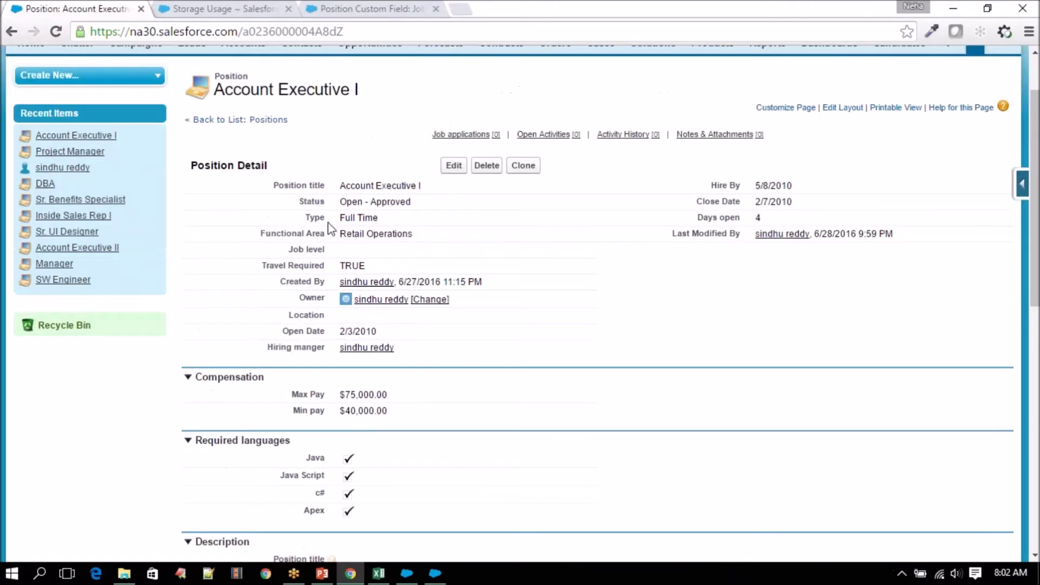
double_click(336, 234)
drag(340, 234, 442, 234)
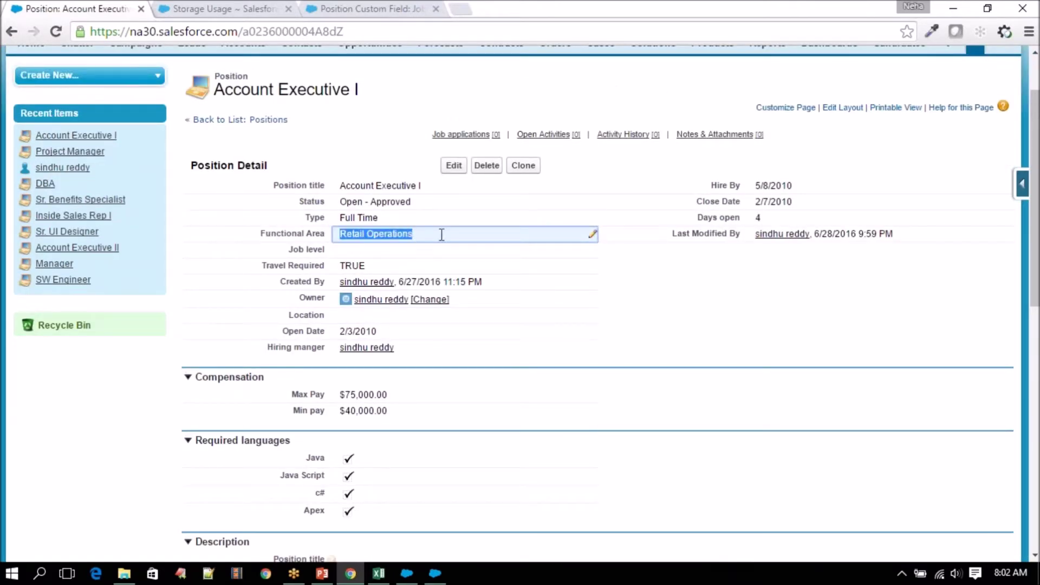
scroll(480, 392, up, 1)
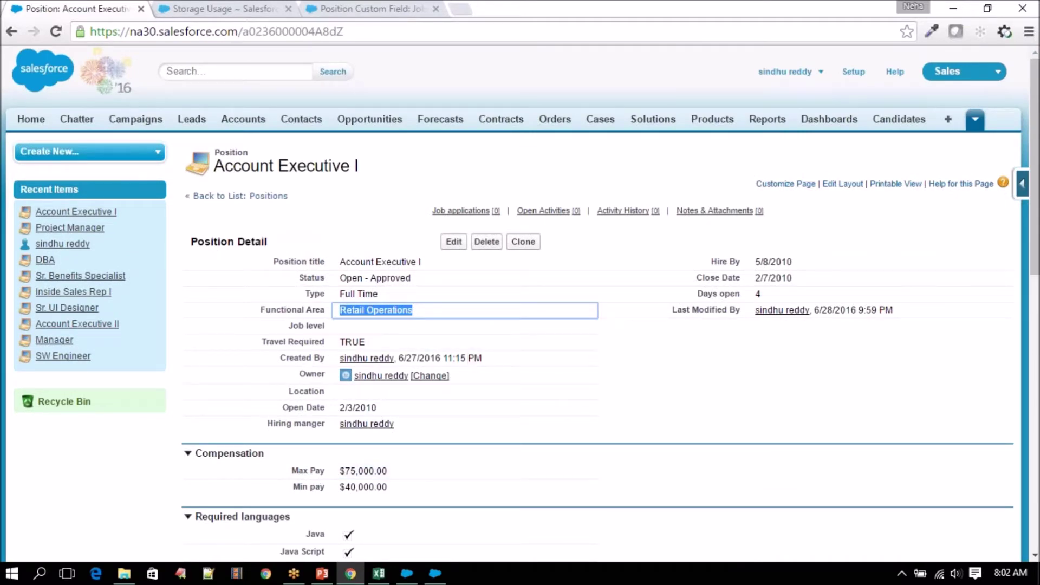
- Edit the All list view of Positions and add Functional Area and Job level to its displayed fields
click(271, 196)
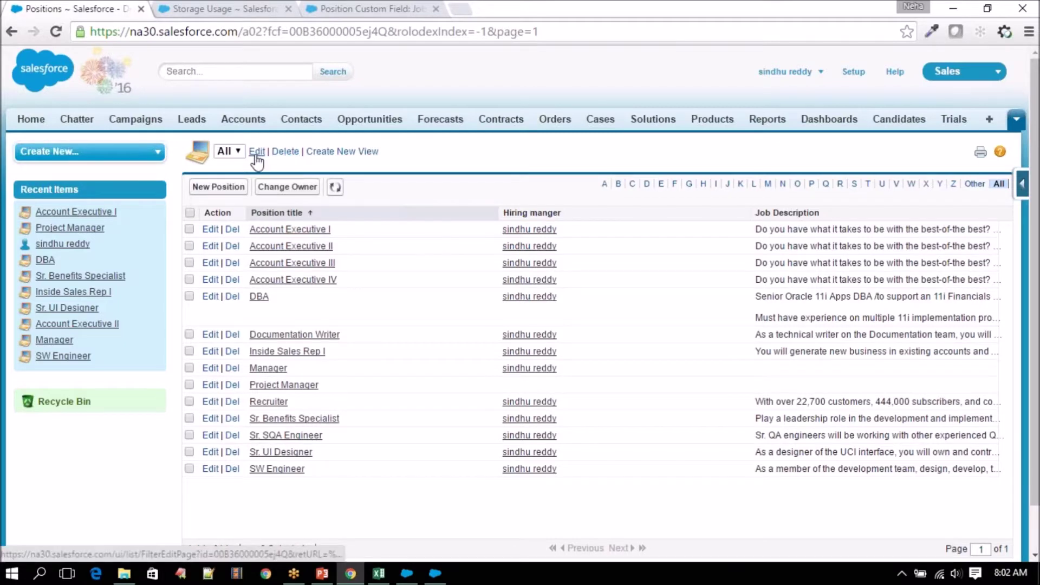
click(257, 155)
scroll(484, 288, down, 8)
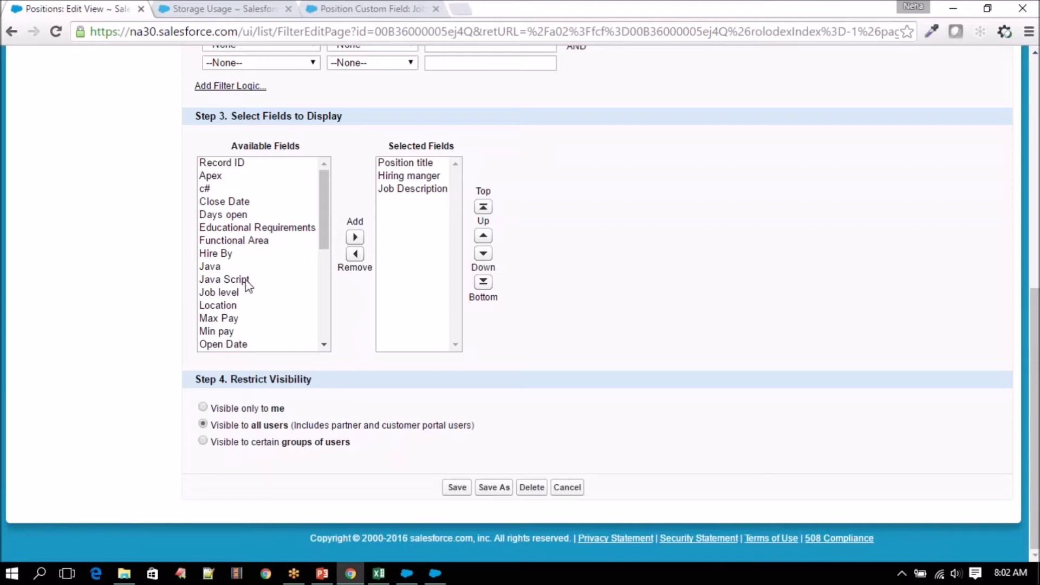
click(314, 240)
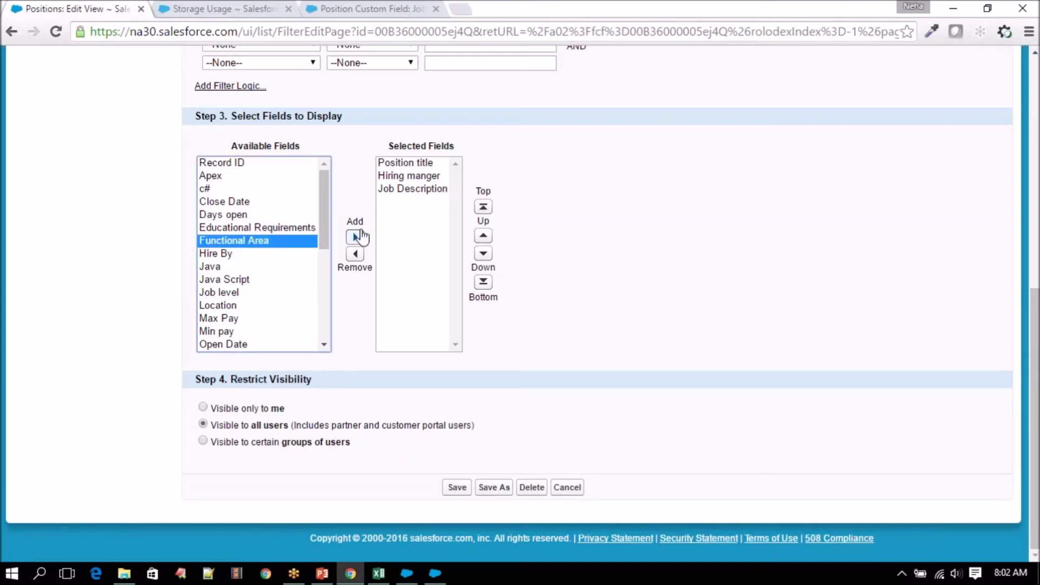
click(355, 236)
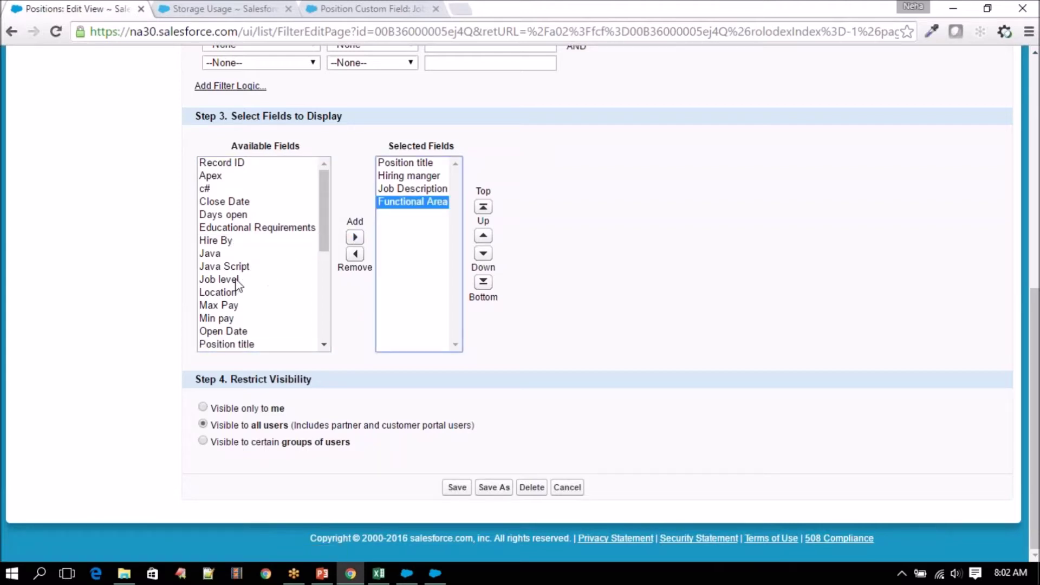
click(228, 280)
click(355, 237)
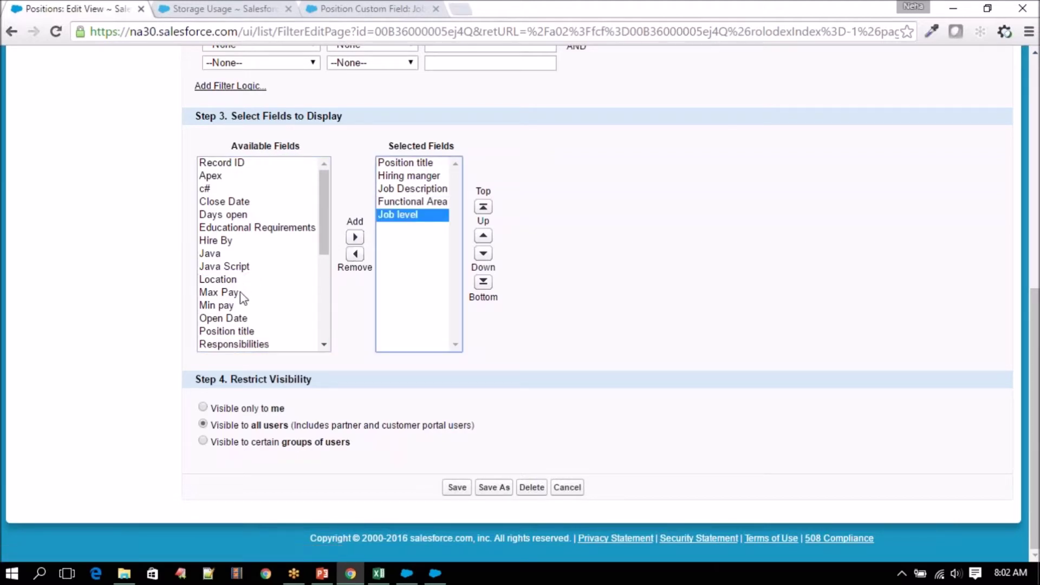
- Add the Type and Record Type fields to the All list view and save it
click(237, 331)
scroll(235, 330, down, 2)
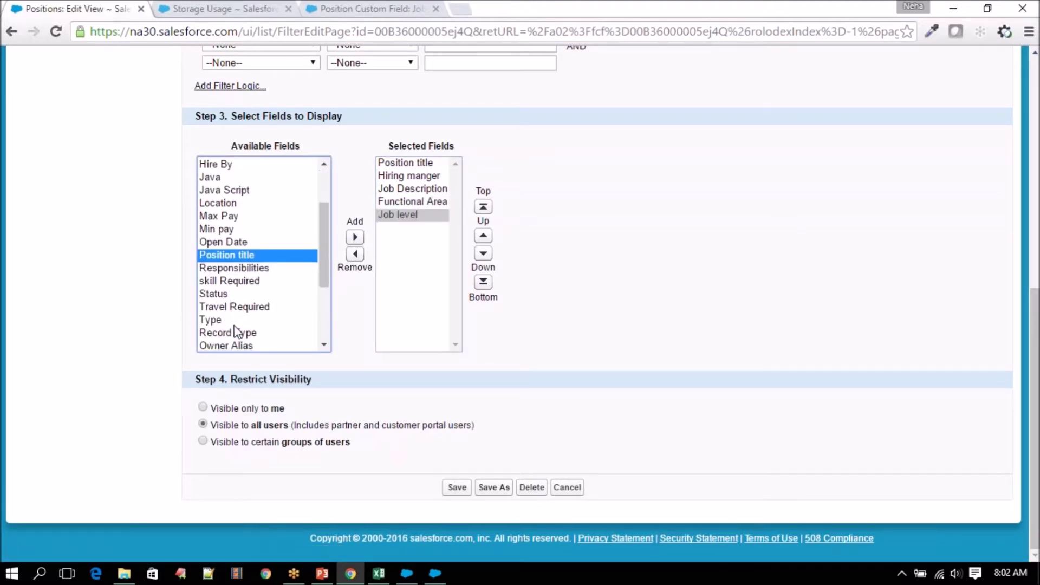
click(247, 321)
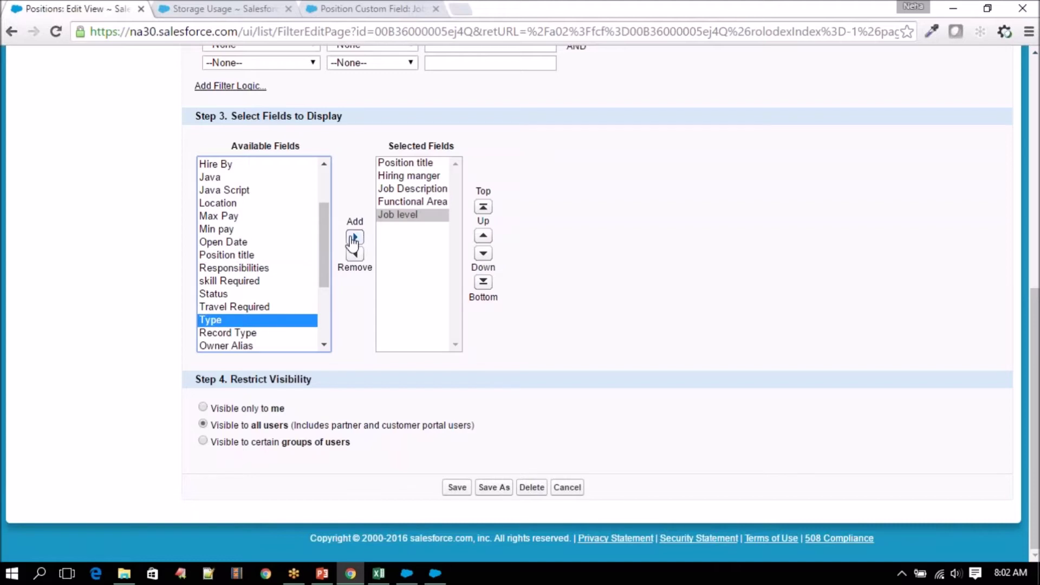
click(355, 237)
scroll(246, 324, down, 2)
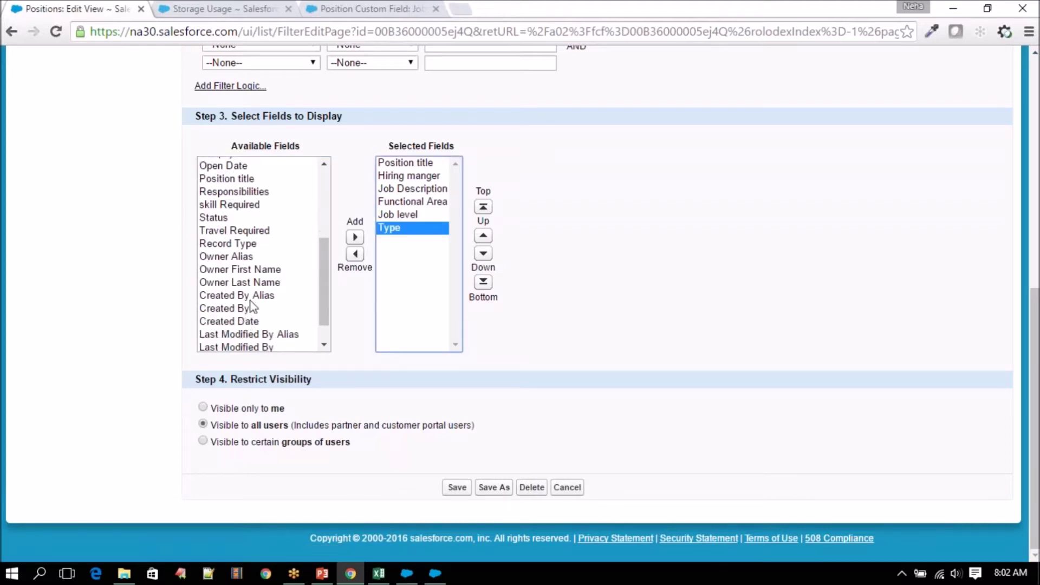
click(254, 244)
click(355, 238)
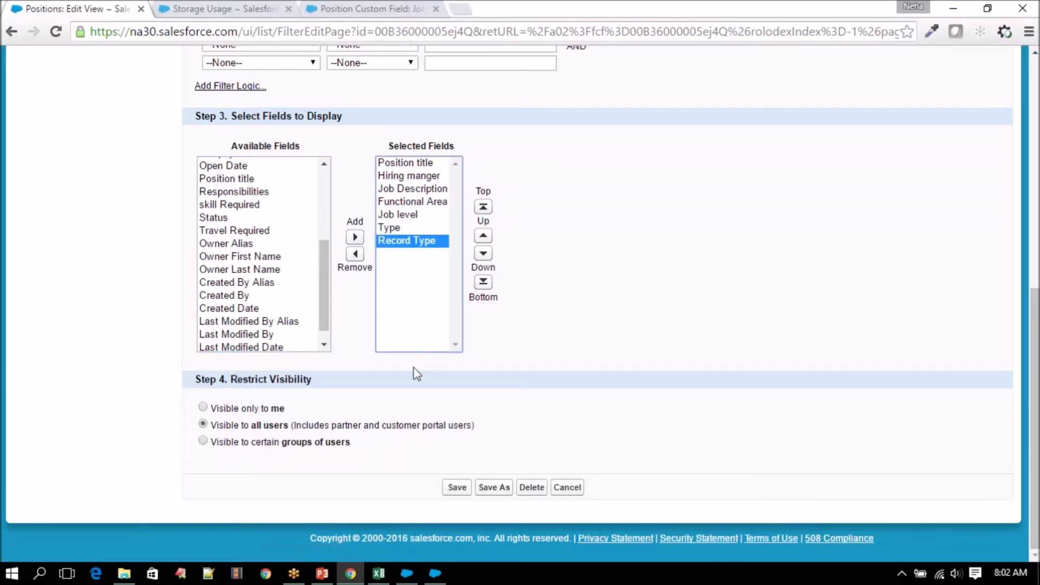
click(459, 490)
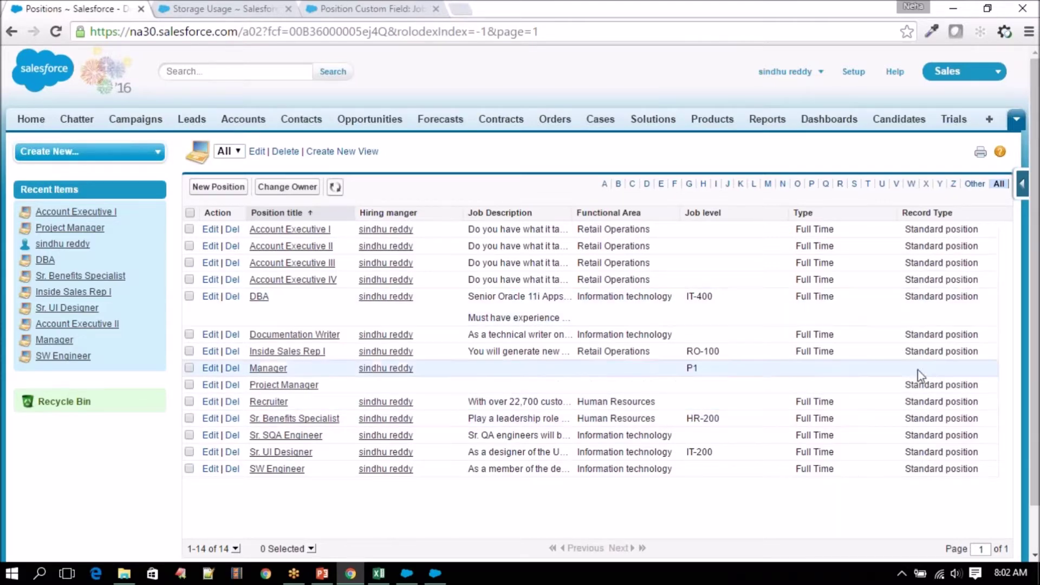
- Review the Job Description and Functional Area columns in the All list of positions
scroll(922, 418, down, 2)
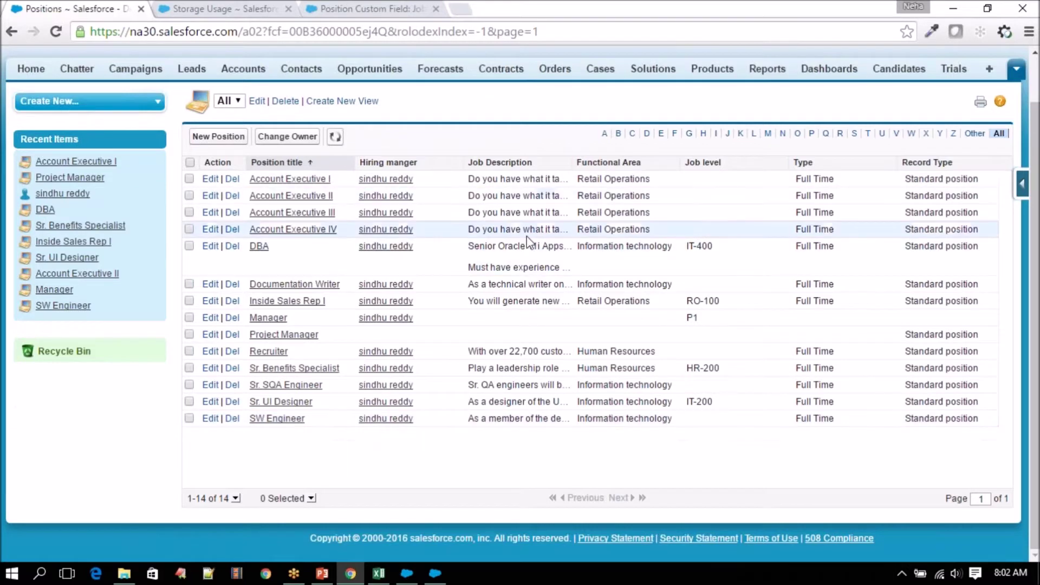
drag(470, 214, 554, 213)
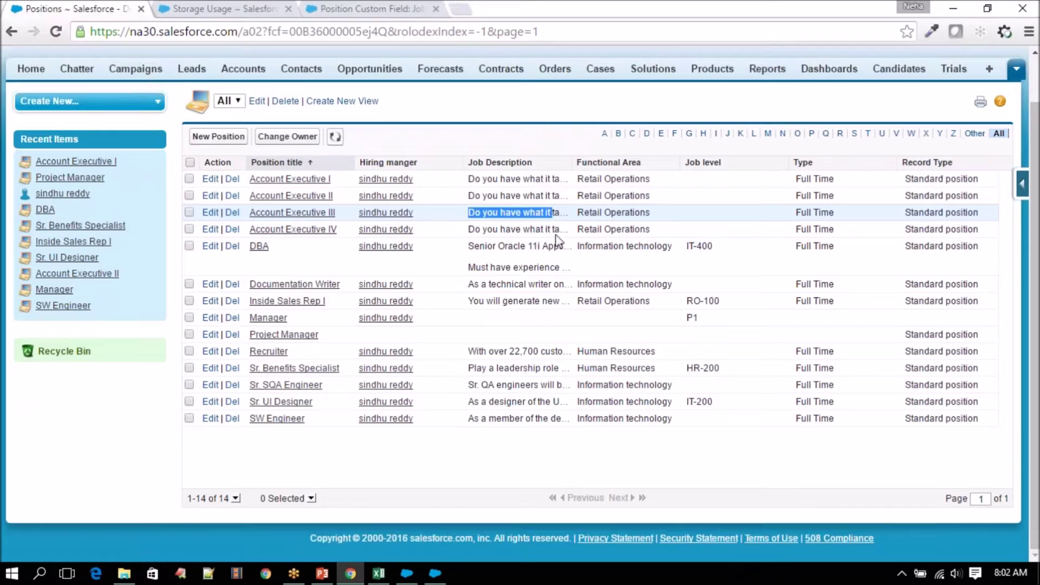
click(582, 184)
drag(580, 181, 652, 182)
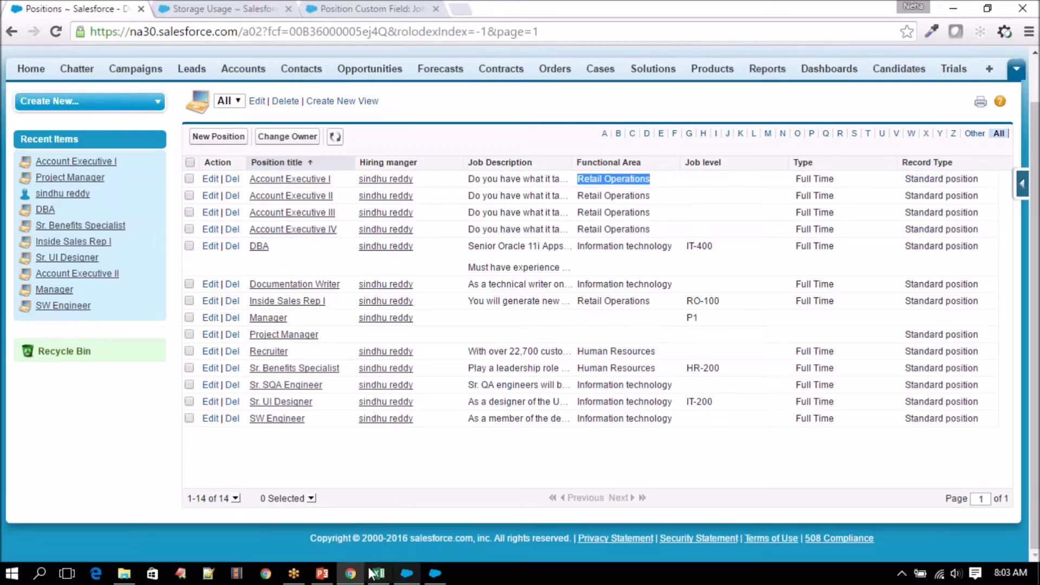
- Switch to Data Loader, open the Delete wizard and cancel it, and reposition the window over the Positions list
click(416, 580)
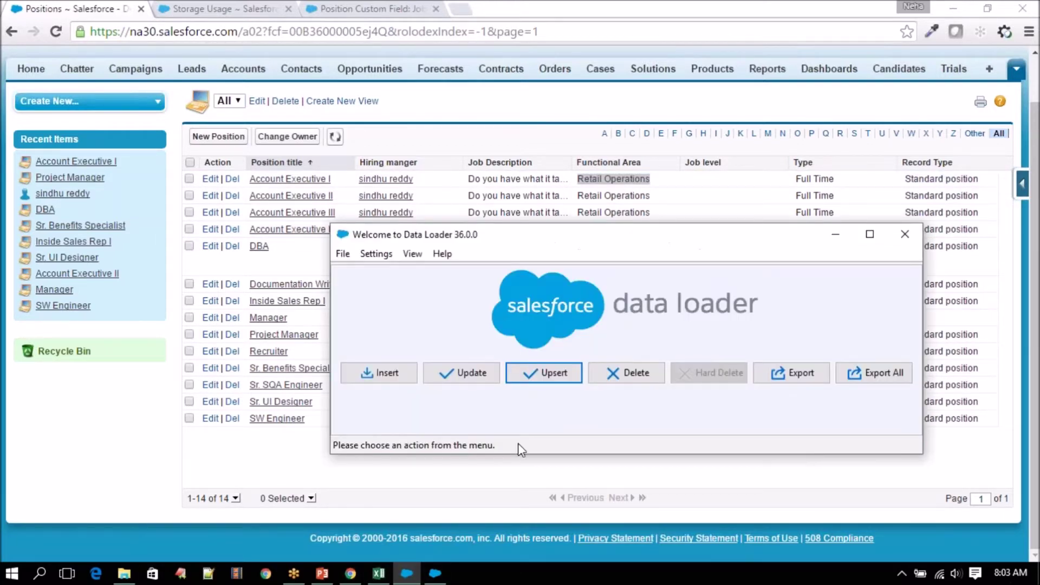
click(626, 375)
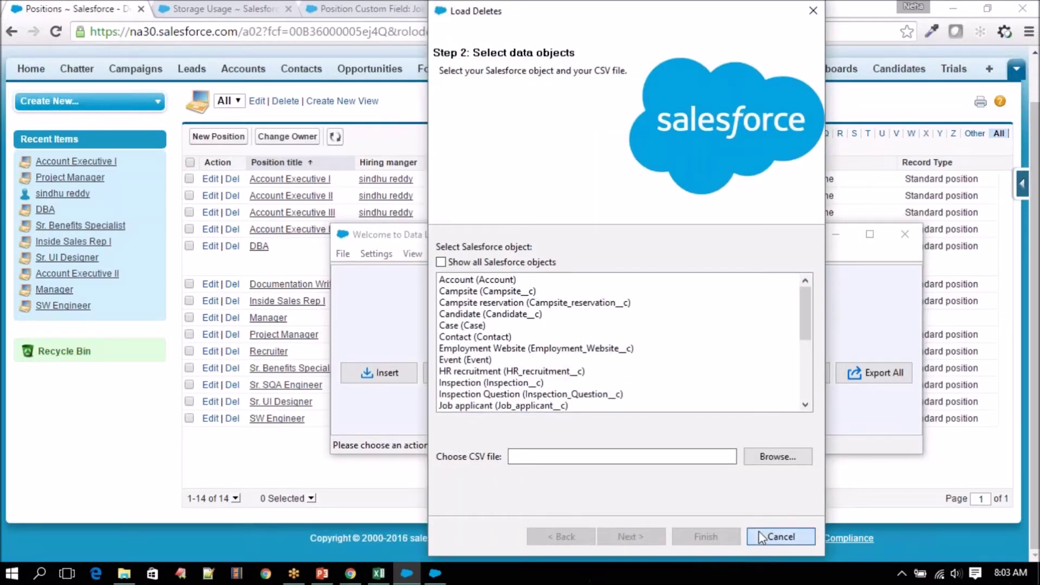
click(781, 536)
drag(649, 239, 641, 295)
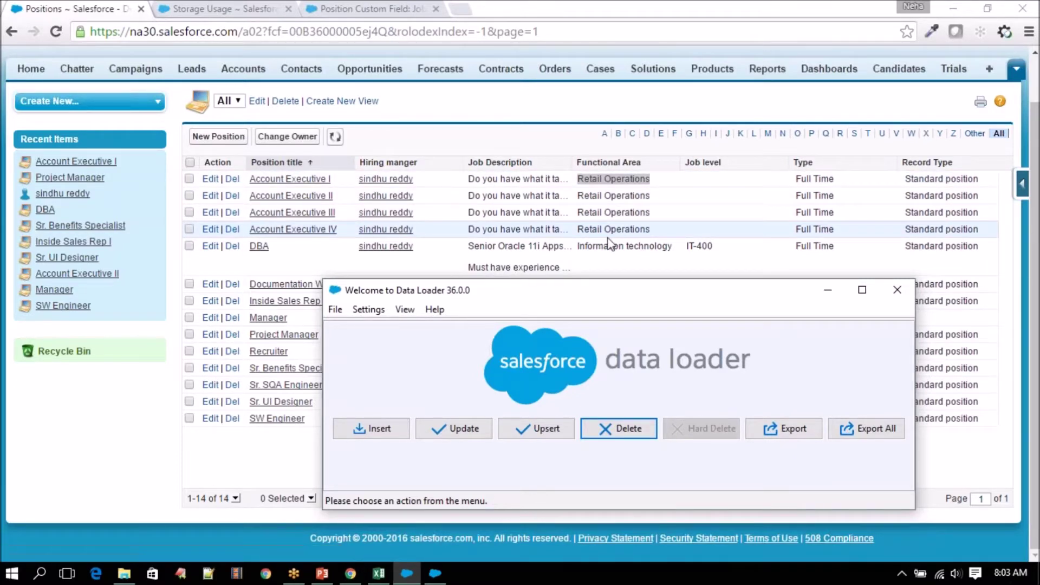
drag(603, 296, 646, 171)
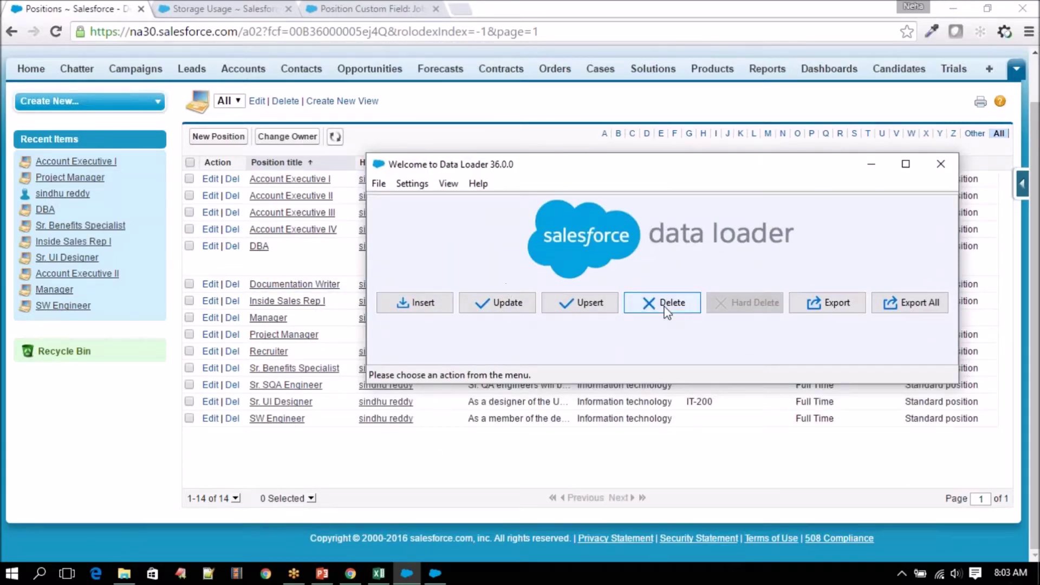
- Start an Export in Data Loader and choose Position (Position__c) as the Salesforce object
click(838, 304)
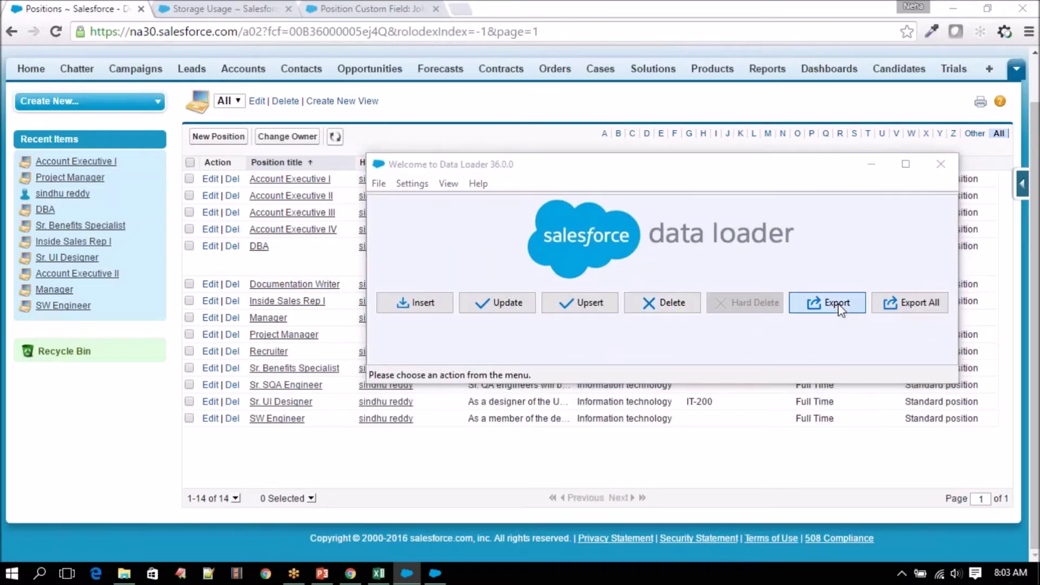
click(470, 315)
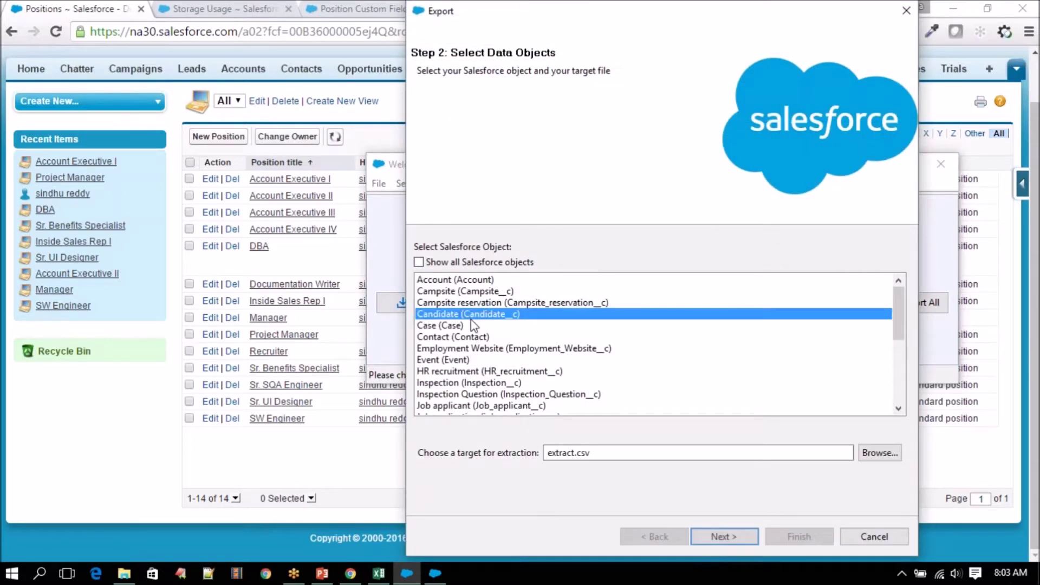
key(p)
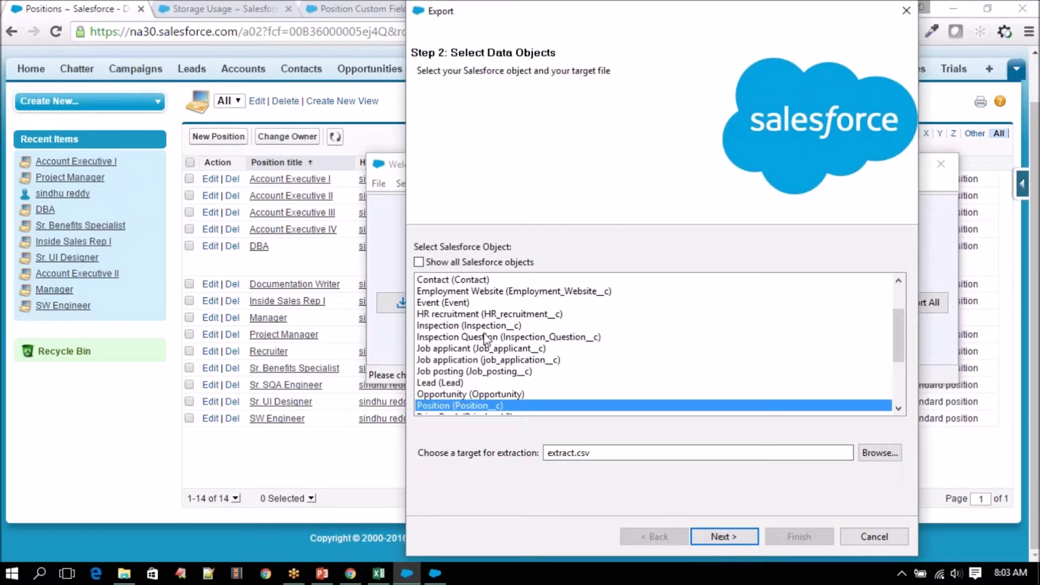
- Set the extraction target to Position_RO_Export.csv in the Salesforce Training folder on the Desktop
click(866, 454)
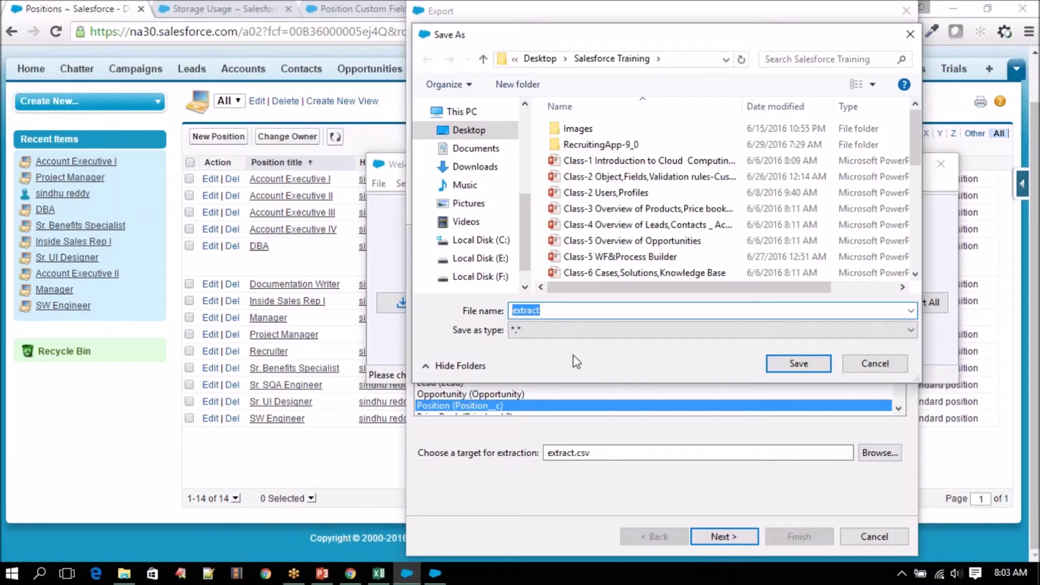
text(Po)
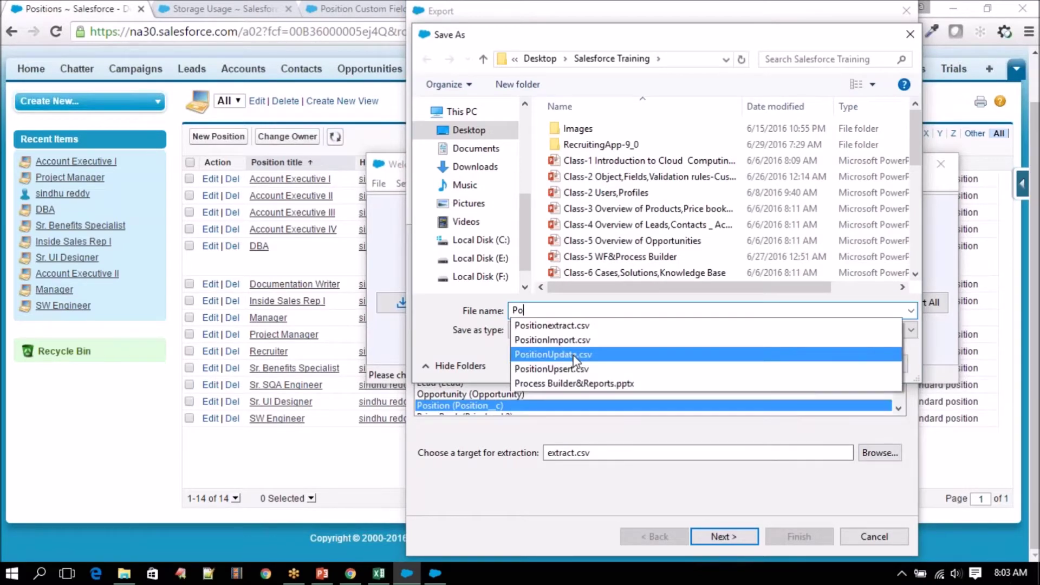
text(sit)
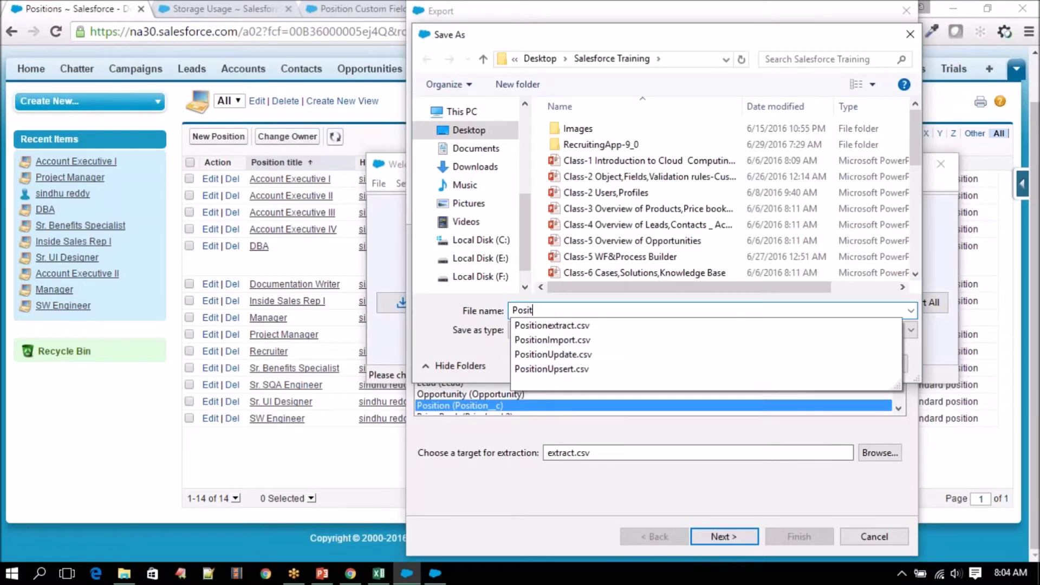
text(iom)
key(BackSpace)
text(n_RO_)
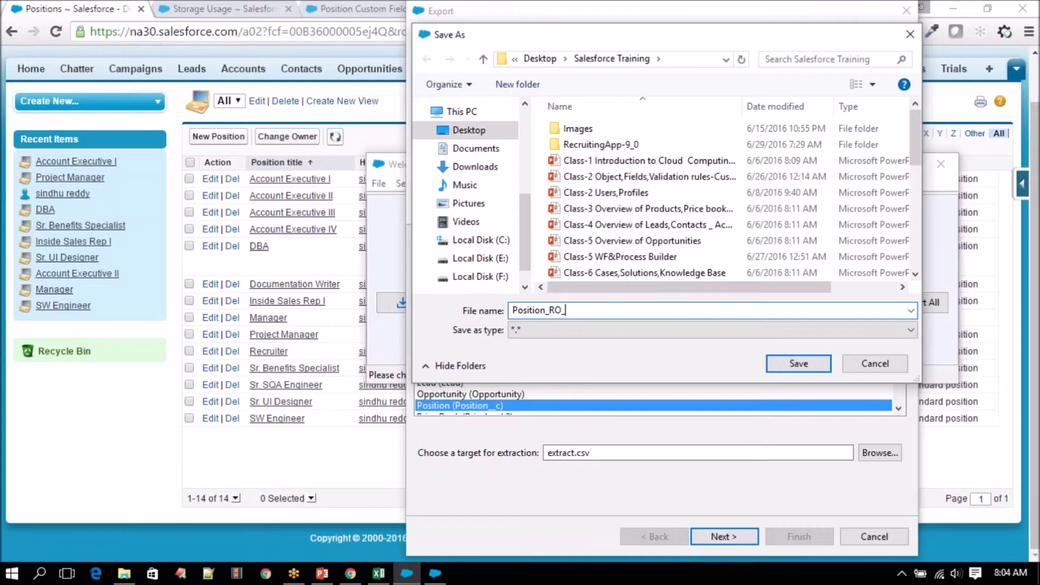
text(De)
key(BackSpace)
key(BackSpace)
text(Export)
click(681, 334)
click(680, 334)
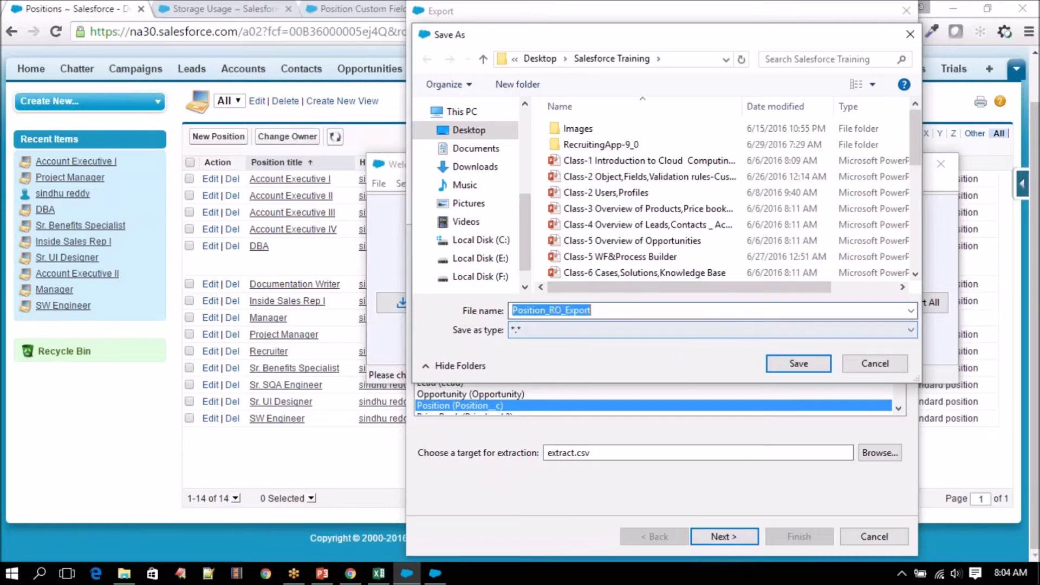
click(623, 311)
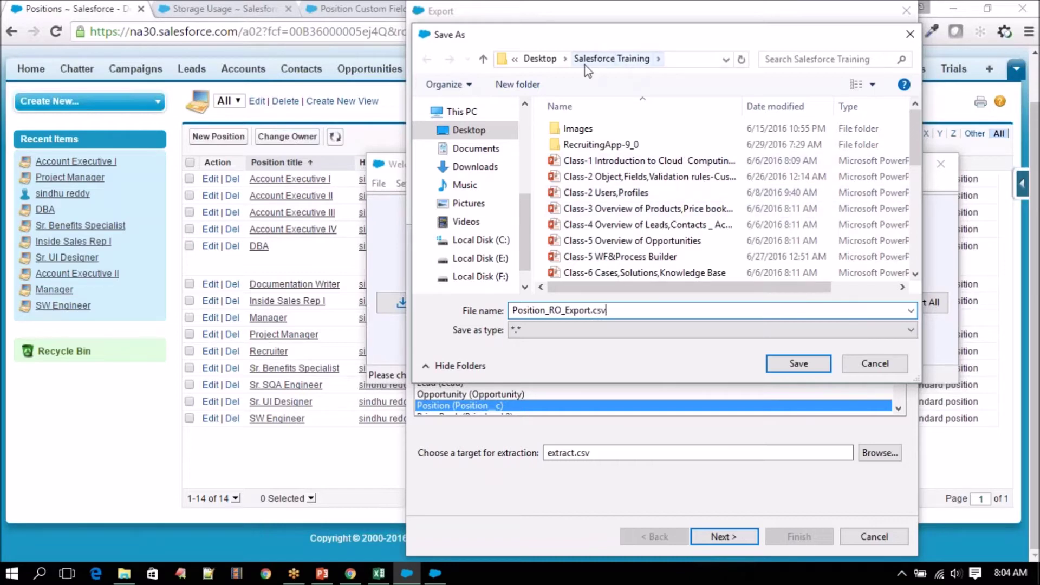
click(796, 364)
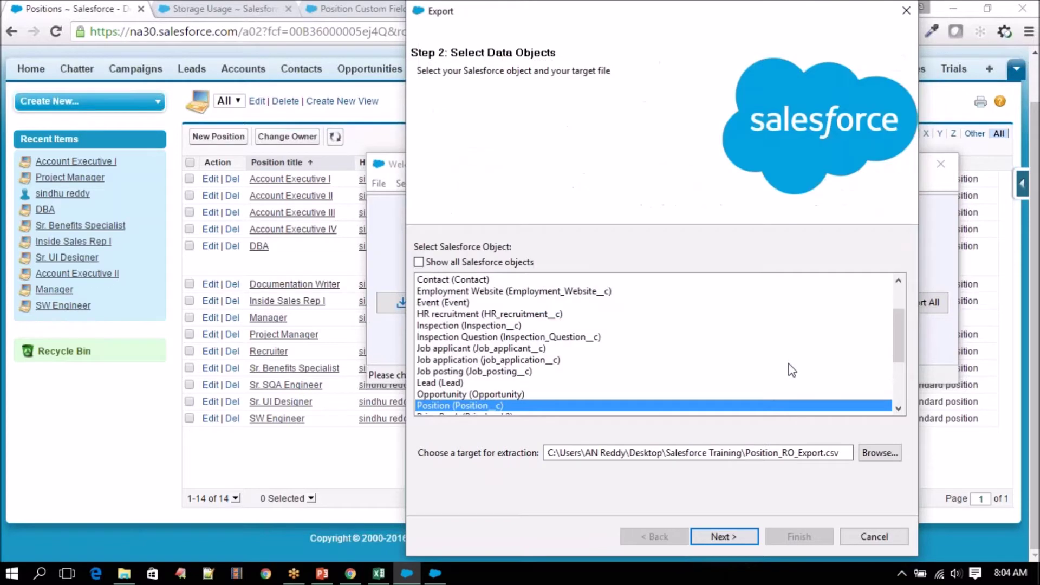
- Continue to the query editor and include the Id, Name and Functional_Area__c fields in the query
click(725, 537)
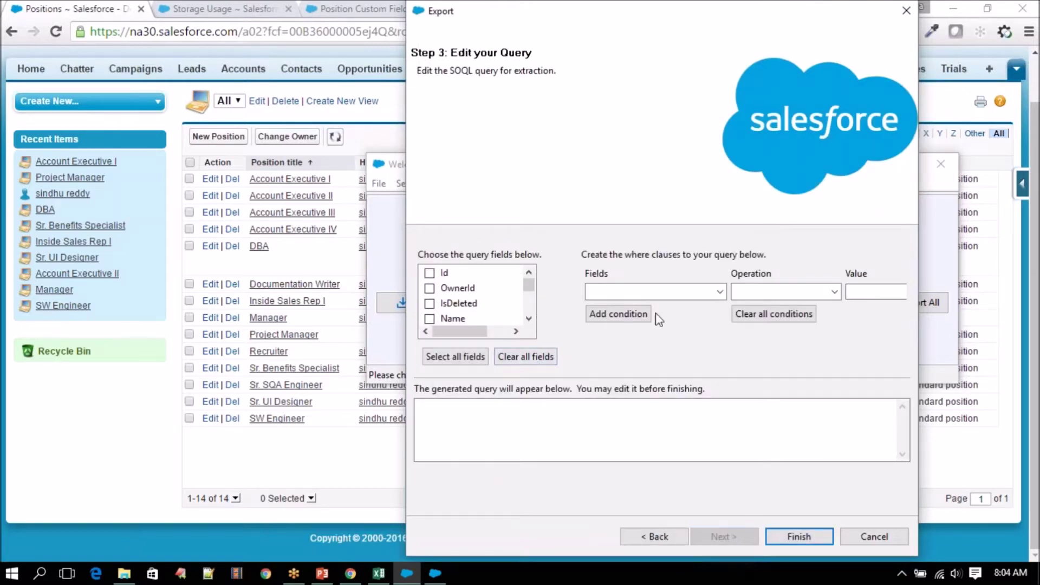
click(430, 273)
click(429, 319)
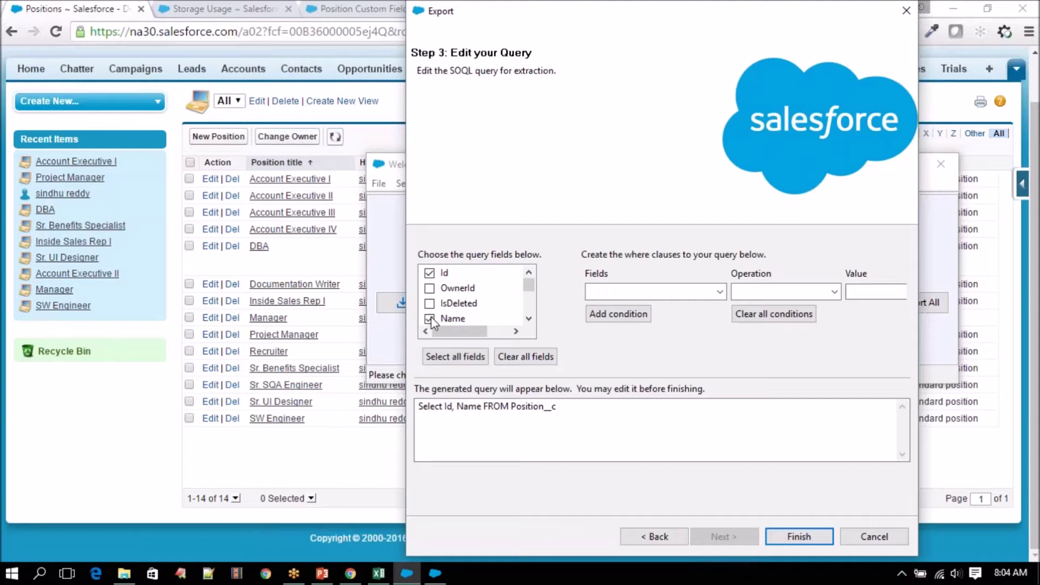
click(530, 320)
click(529, 319)
click(530, 319)
click(530, 320)
click(529, 320)
click(530, 319)
click(529, 320)
click(529, 320)
click(529, 320)
click(529, 320)
click(530, 323)
click(530, 323)
click(530, 324)
click(530, 323)
click(530, 324)
click(530, 323)
click(530, 324)
click(530, 323)
click(529, 323)
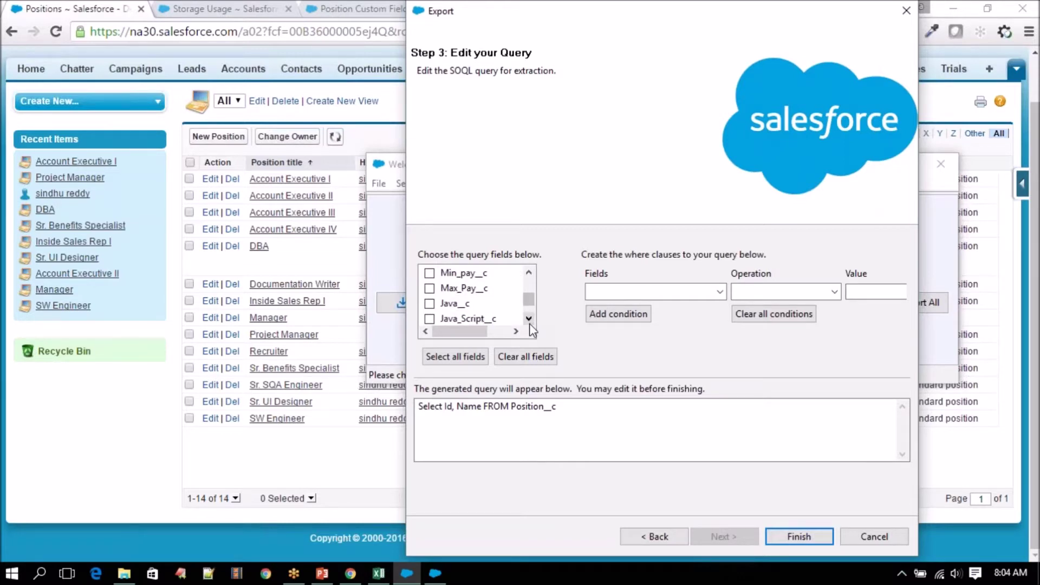
click(529, 324)
click(529, 324)
click(529, 324)
click(528, 323)
click(529, 323)
click(529, 323)
click(529, 324)
click(528, 324)
click(529, 323)
click(529, 324)
click(429, 288)
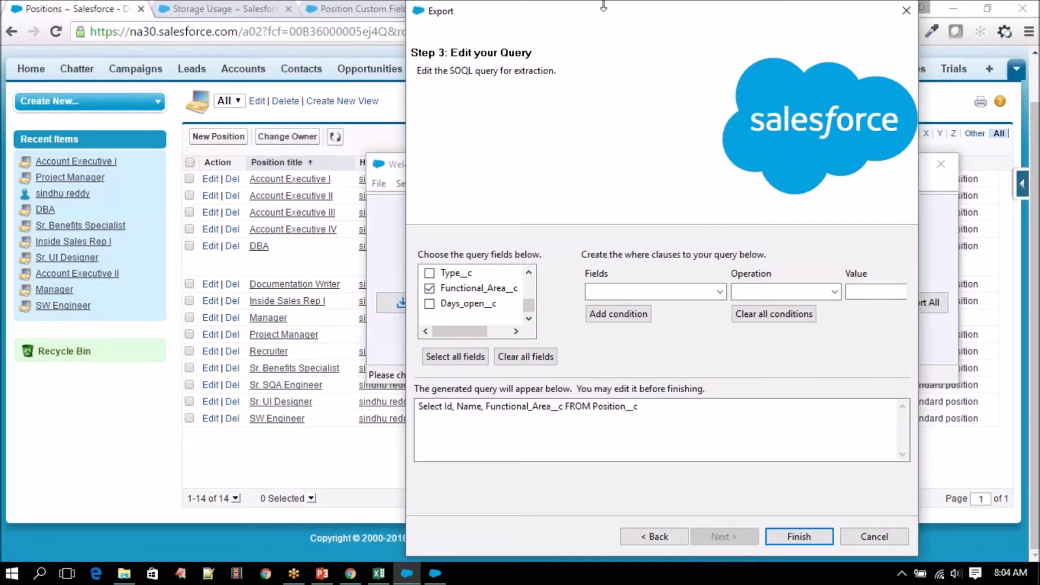
- Reposition and widen the Export window so the full Value field of the where clause fits
drag(607, 1, 744, 70)
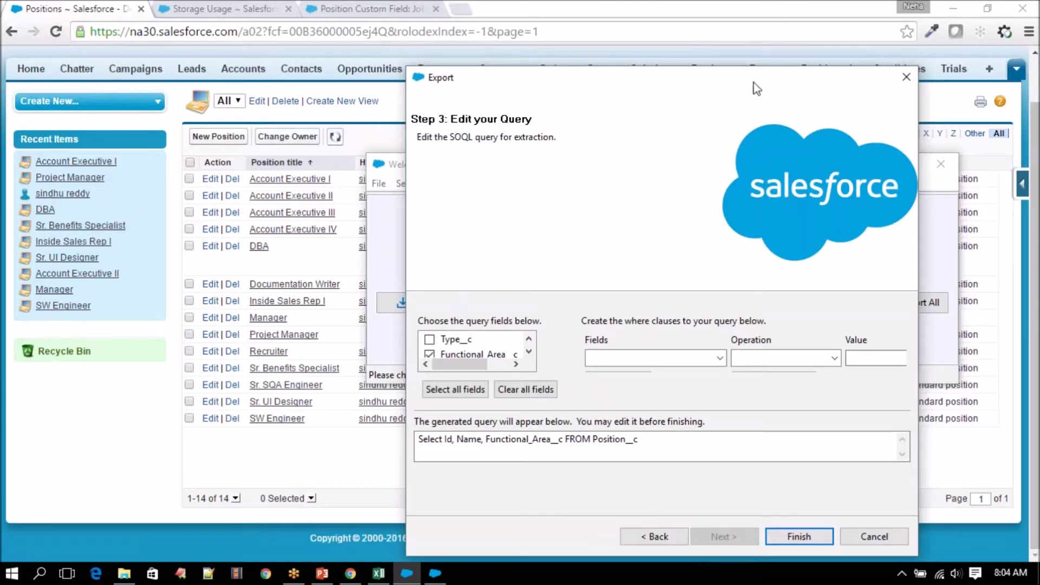
drag(756, 67, 760, 4)
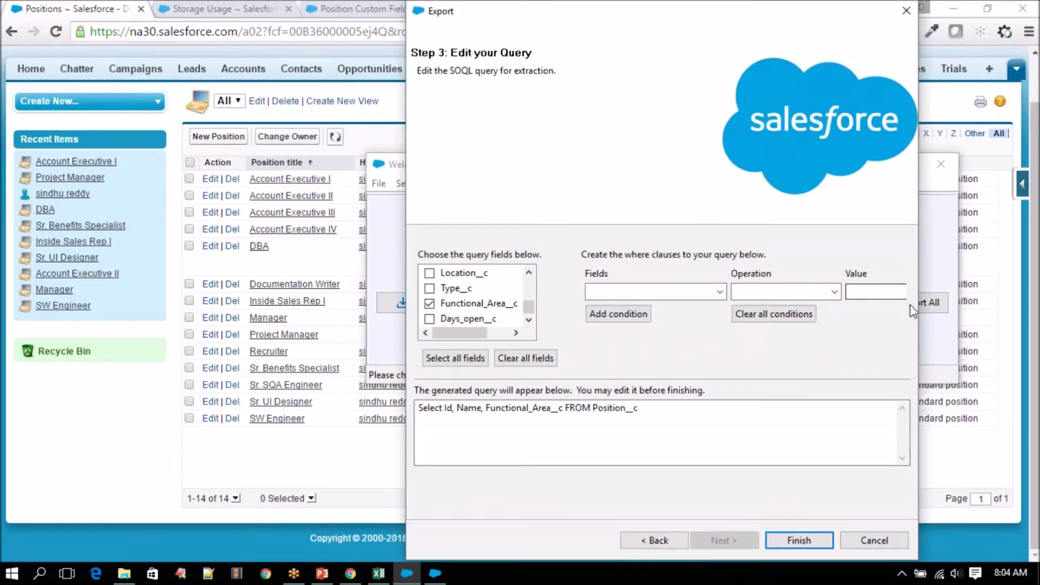
drag(919, 312, 1036, 319)
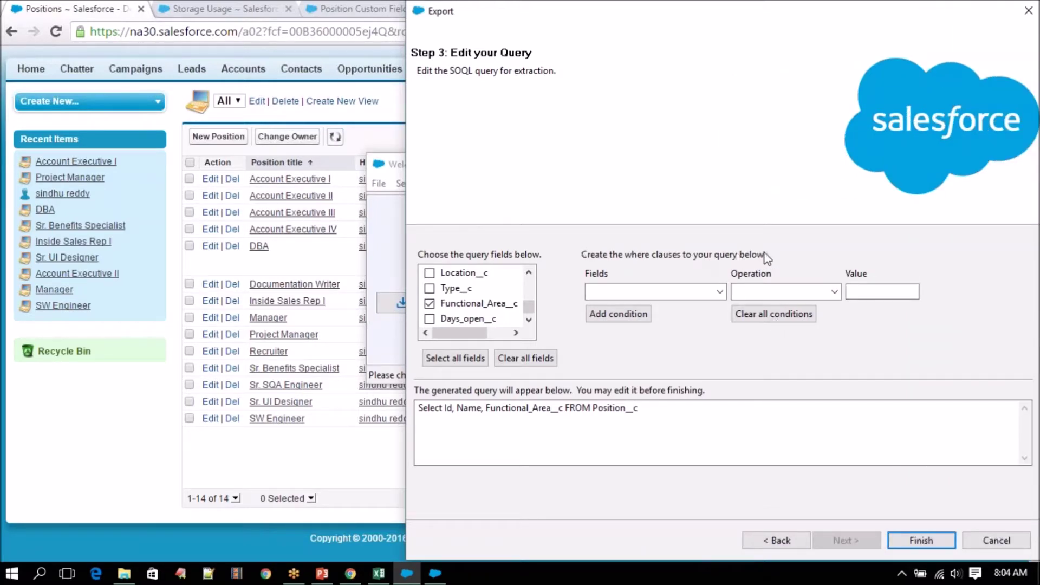
- Add a where condition to the query requiring Functional_Area__c to equal Retail operation
click(722, 292)
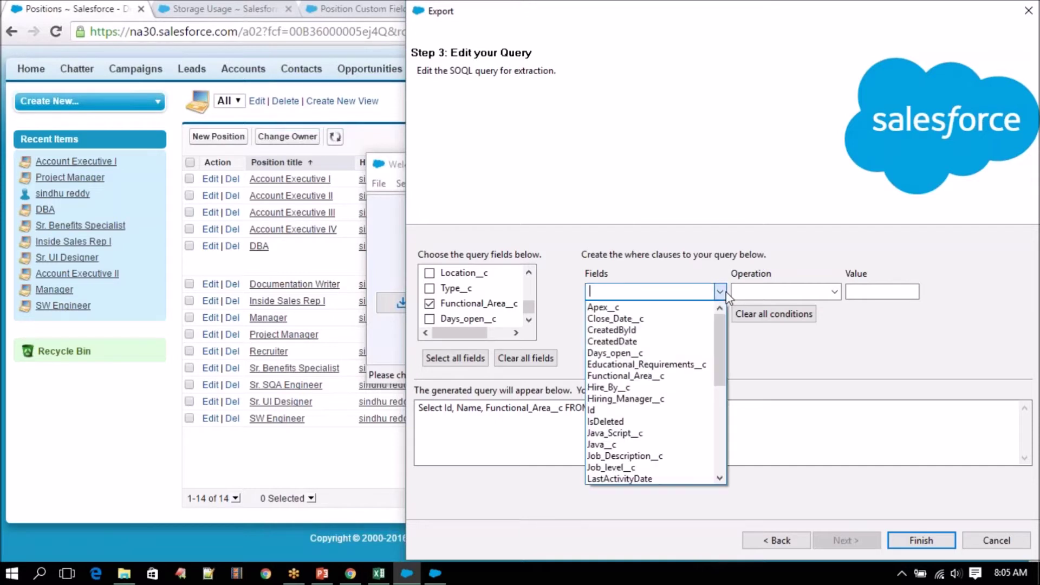
scroll(672, 422, down, 3)
scroll(672, 426, down, 3)
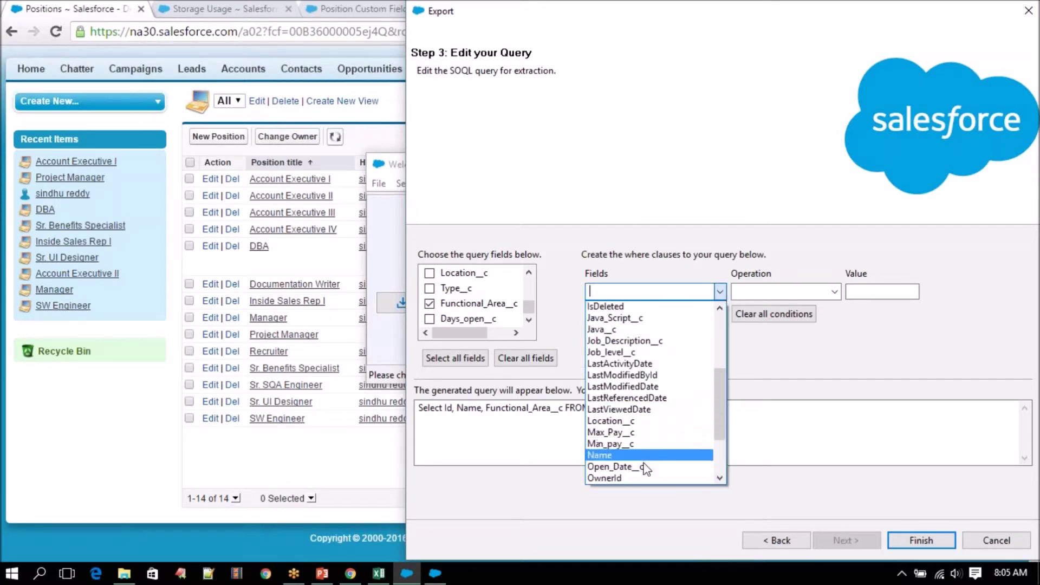
scroll(636, 421, down, 1)
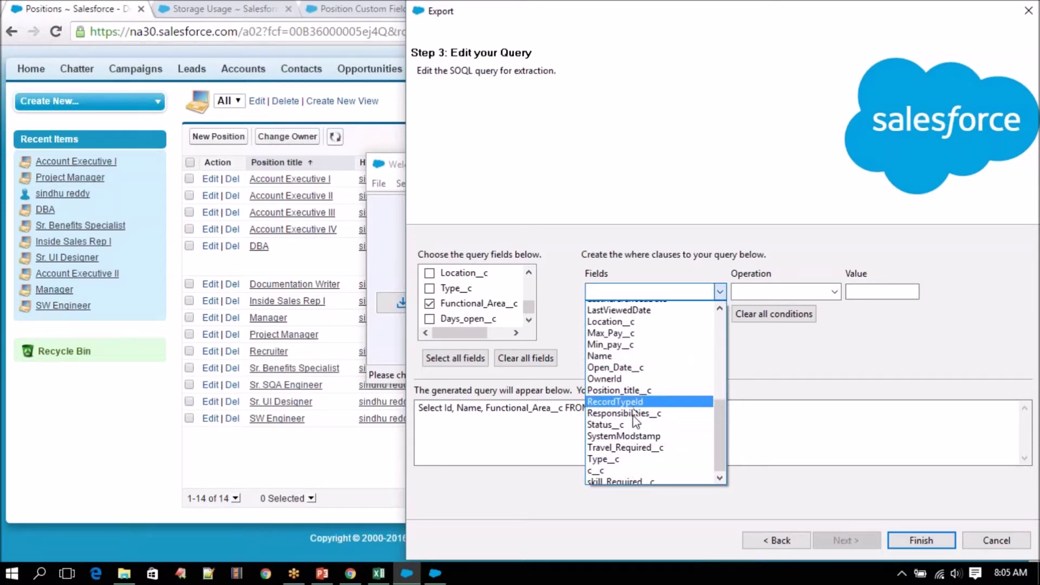
scroll(634, 400, up, 1)
scroll(634, 400, up, 5)
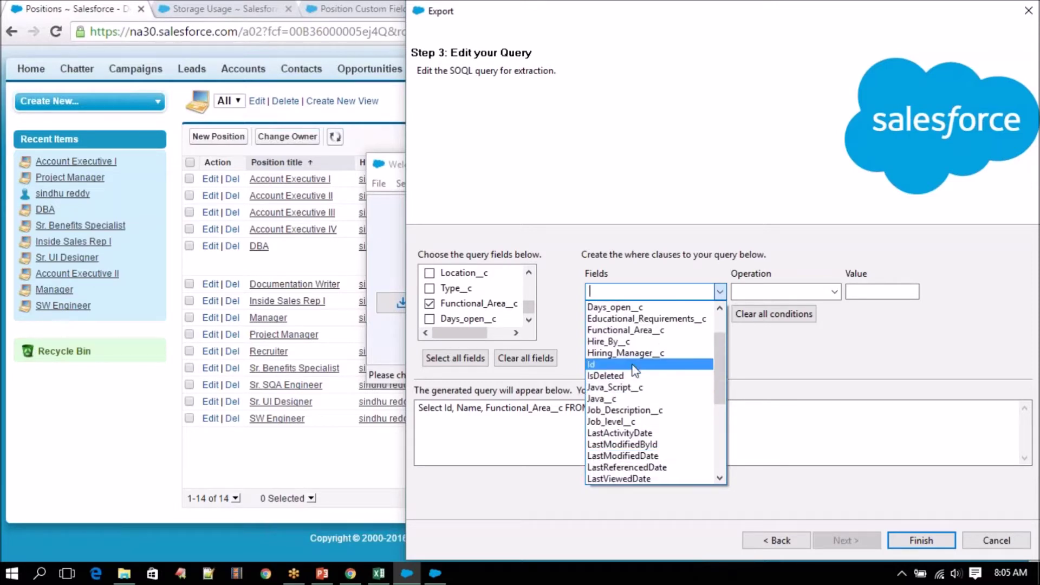
click(635, 331)
click(834, 292)
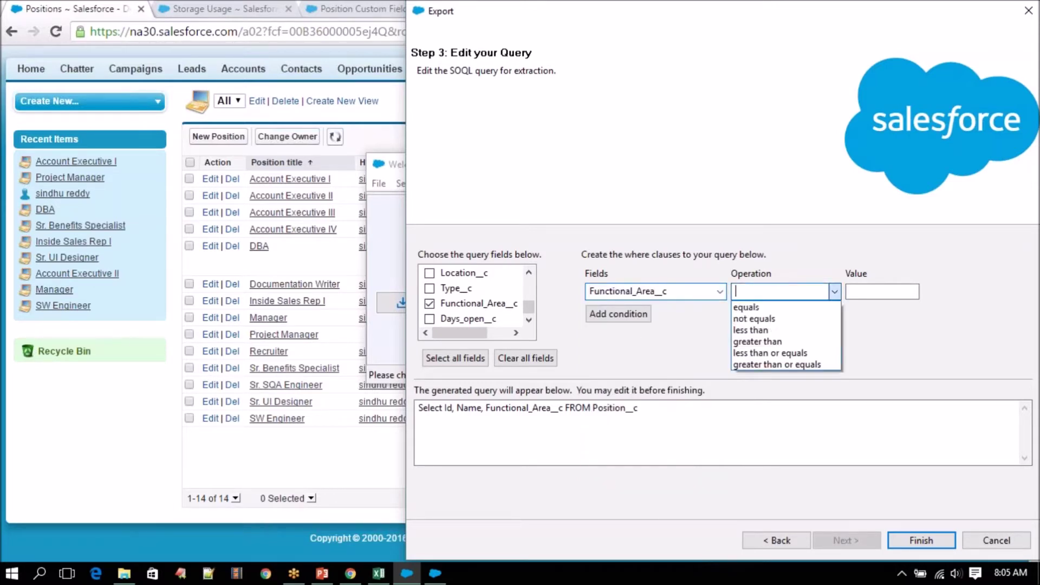
click(797, 306)
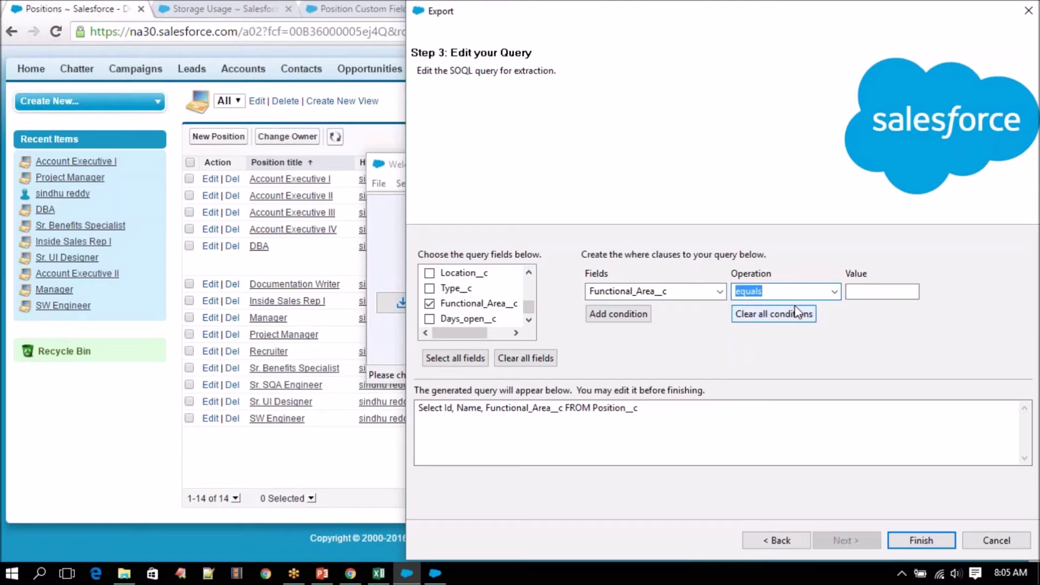
click(882, 291)
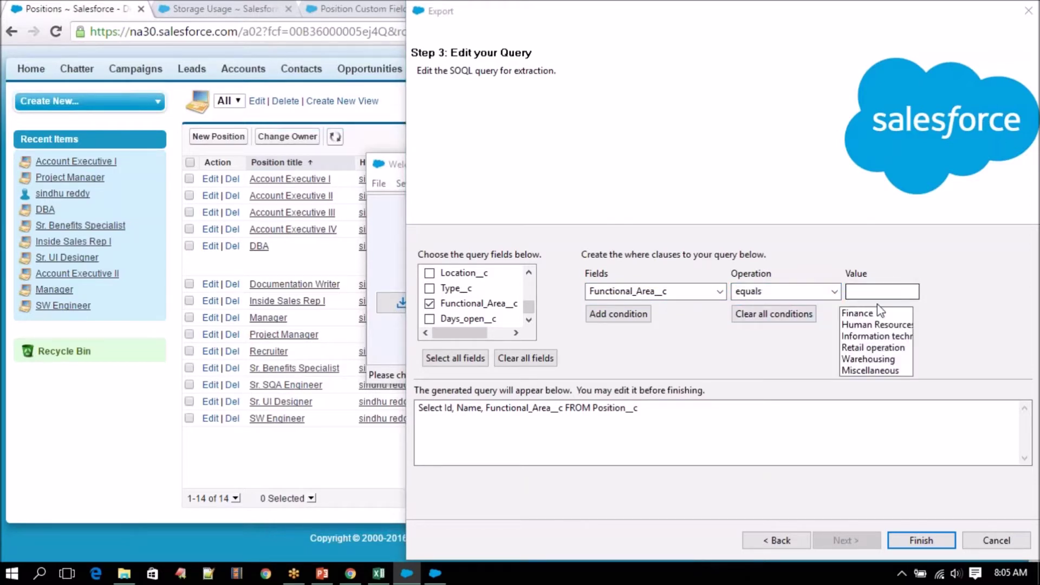
click(872, 351)
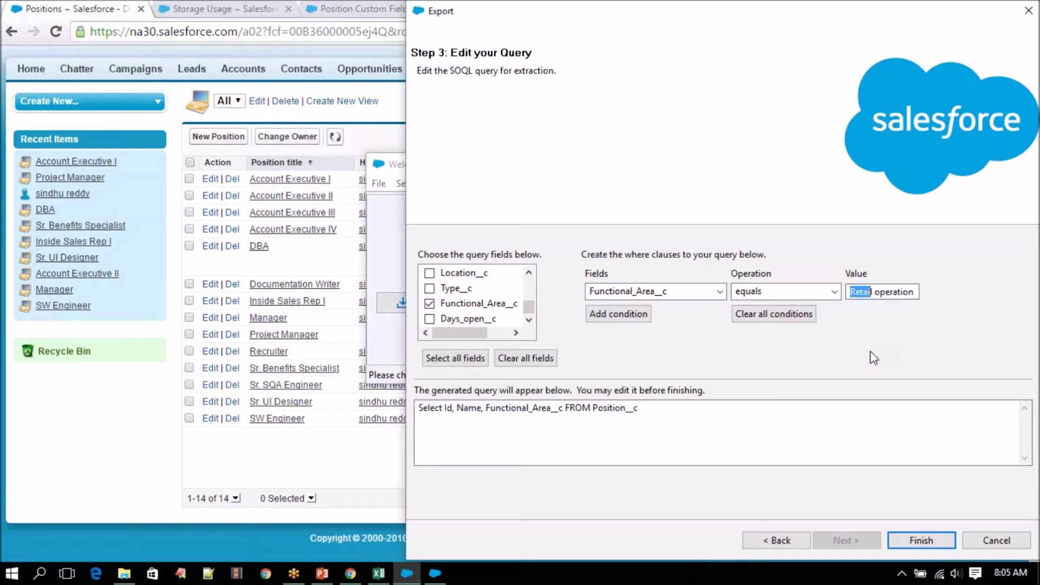
click(621, 314)
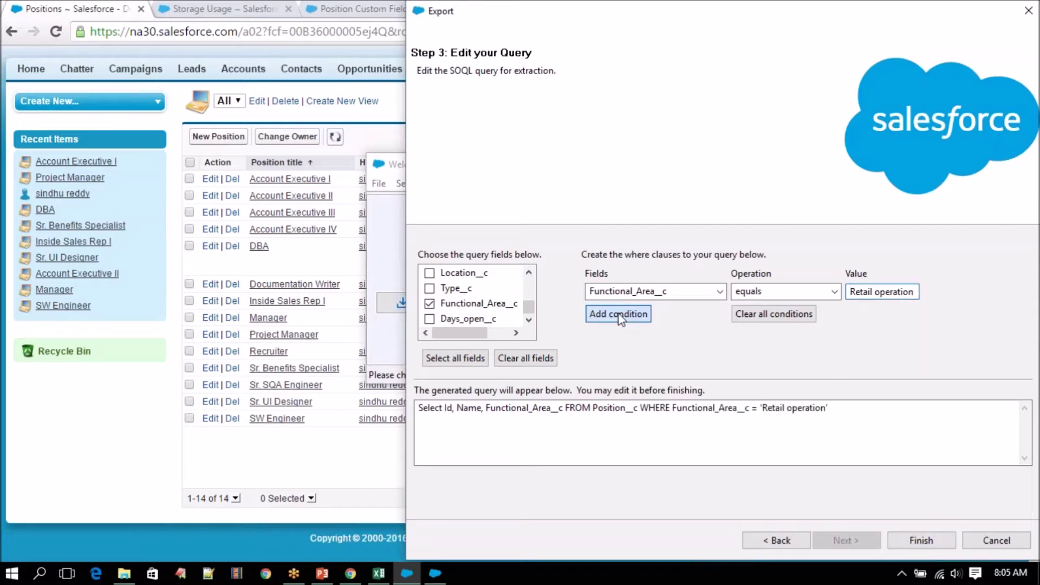
- Review the generated SOQL query, examining its selected fields, object and where clause
click(418, 409)
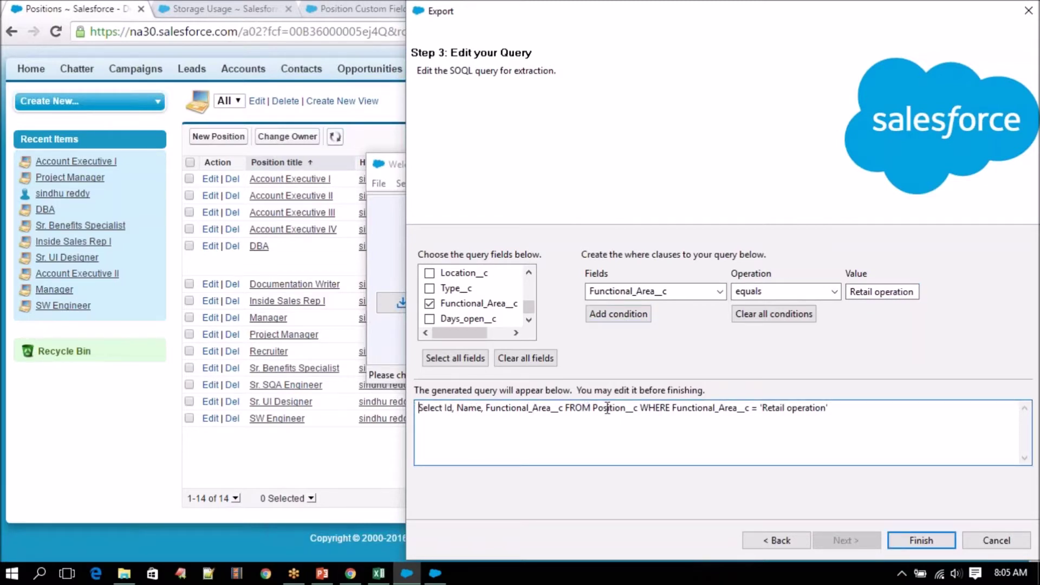
double_click(663, 407)
click(660, 410)
double_click(820, 413)
click(836, 409)
drag(836, 409, 420, 415)
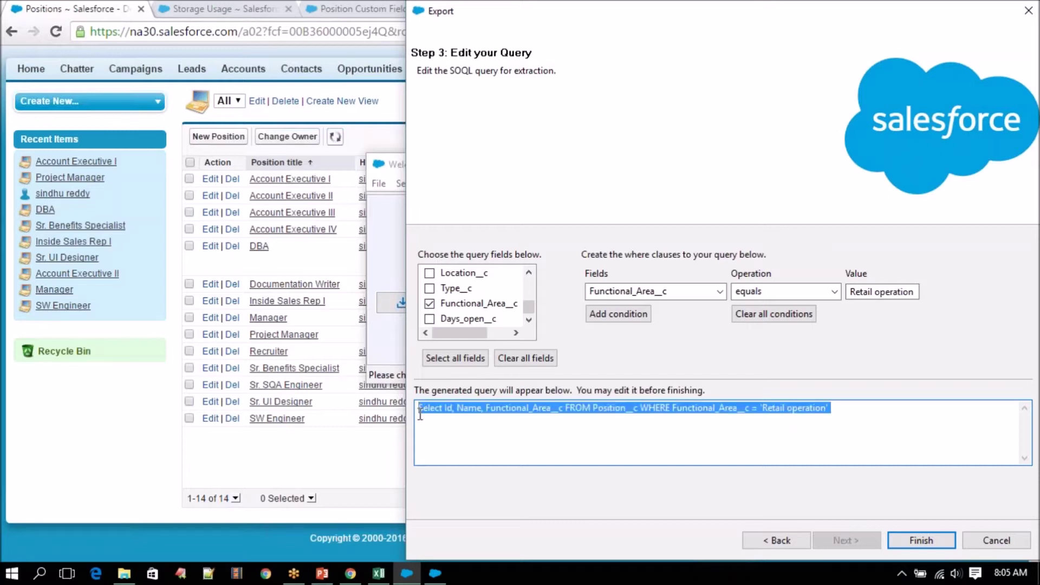
click(709, 427)
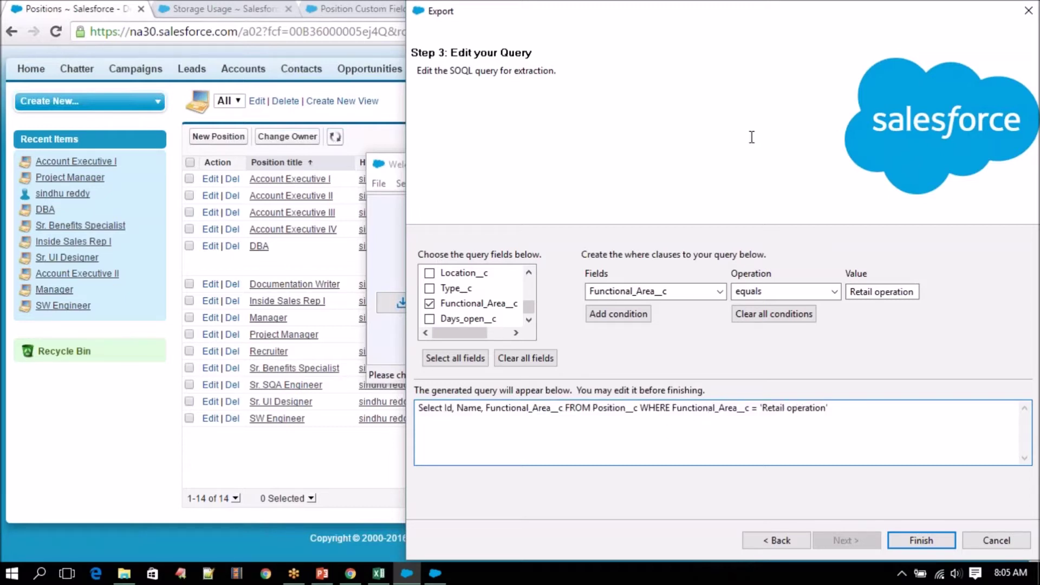
drag(713, 12, 708, 59)
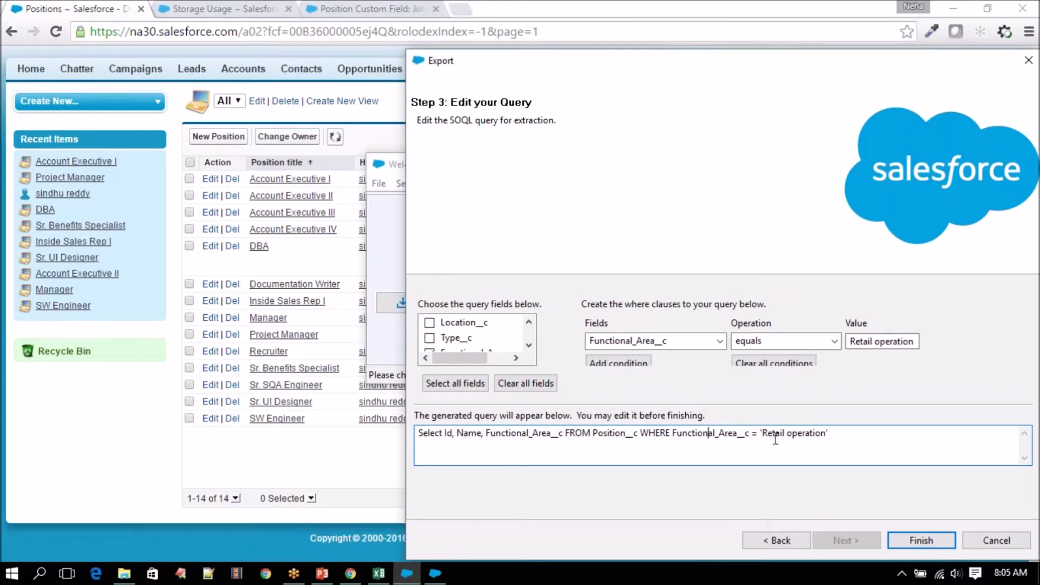
- Run the extraction with the Retail operation condition and close the completion dialog
click(918, 542)
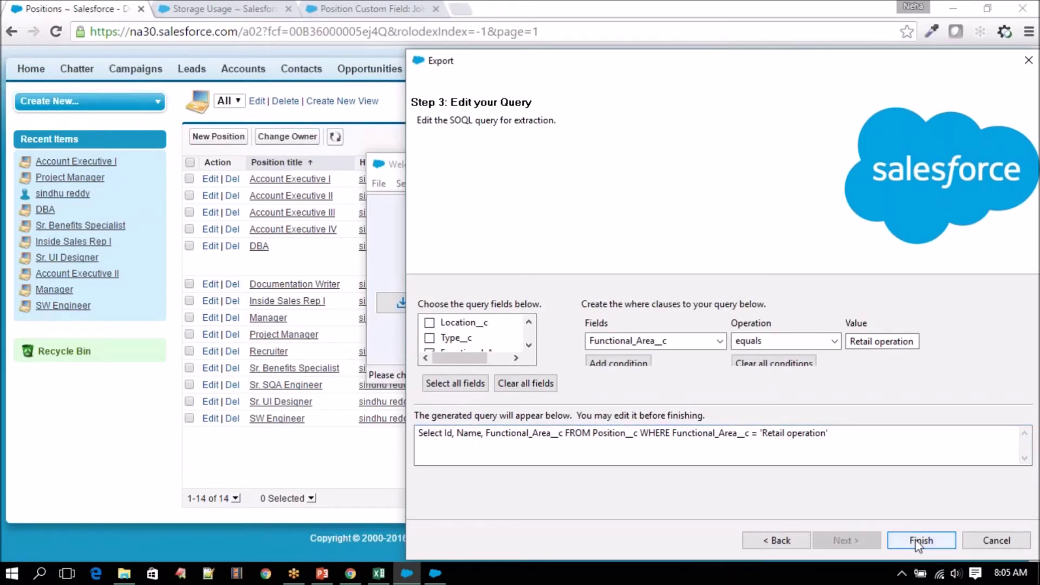
click(578, 342)
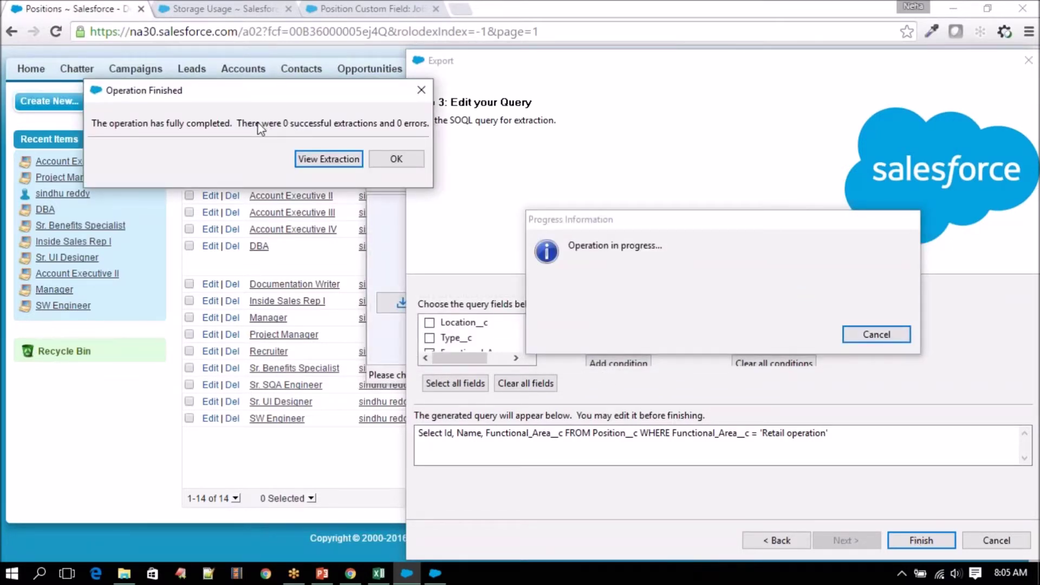
click(398, 159)
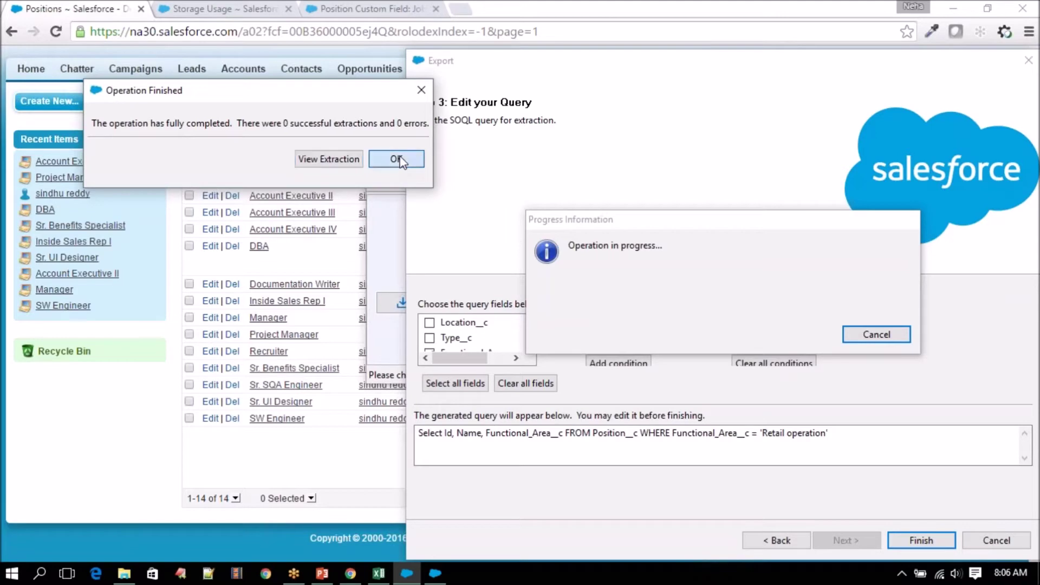
- Switch to the Positions list in the browser and copy the Functional Area text "Retail Operations" from the Account Executive IV row
click(564, 458)
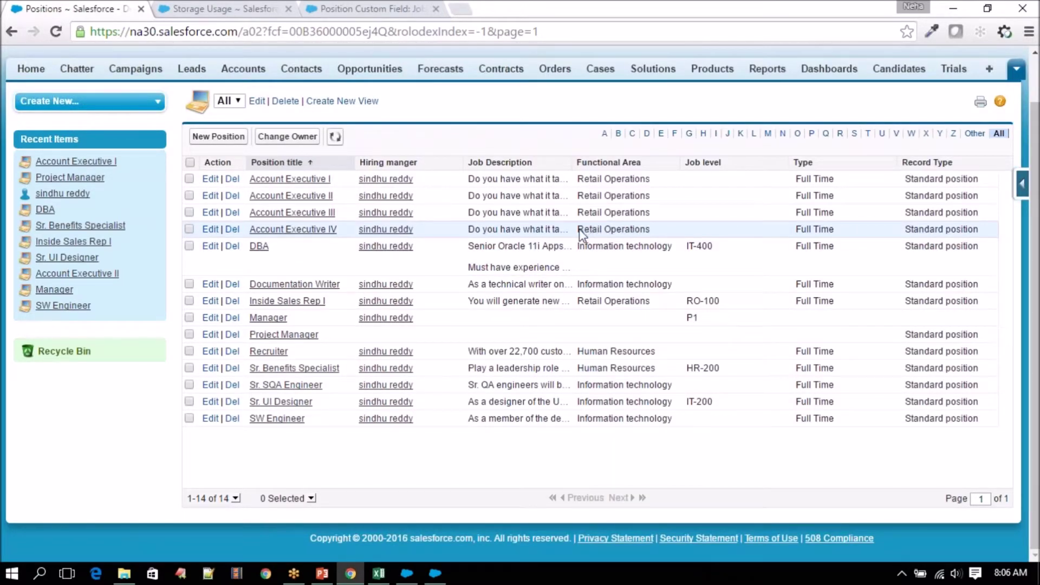
drag(606, 228, 648, 231)
right_click(625, 226)
click(639, 237)
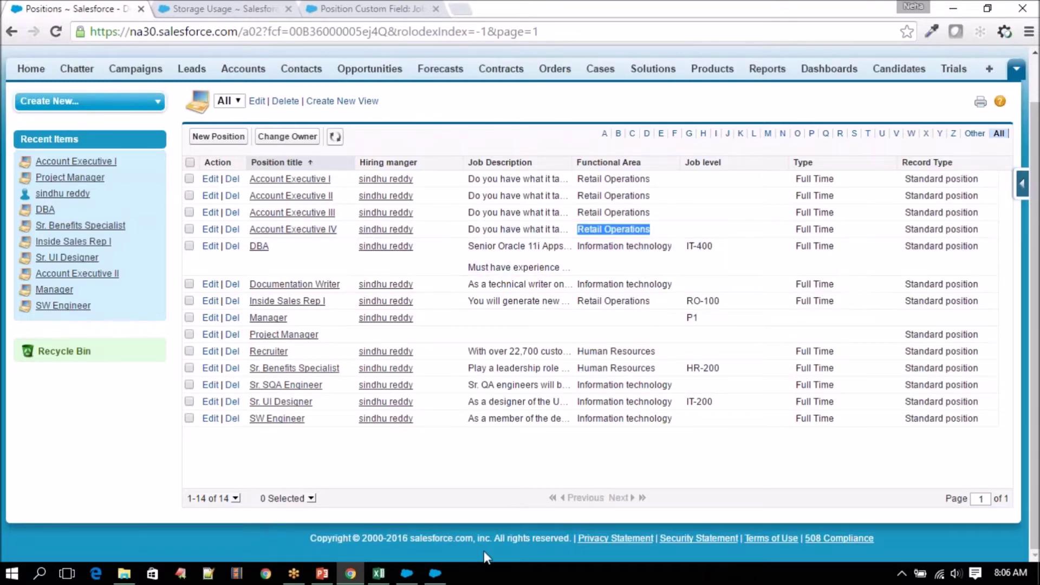
- Switch back to Data Loader, start a new Export and choose Position (Position__c) as the Salesforce object
click(435, 574)
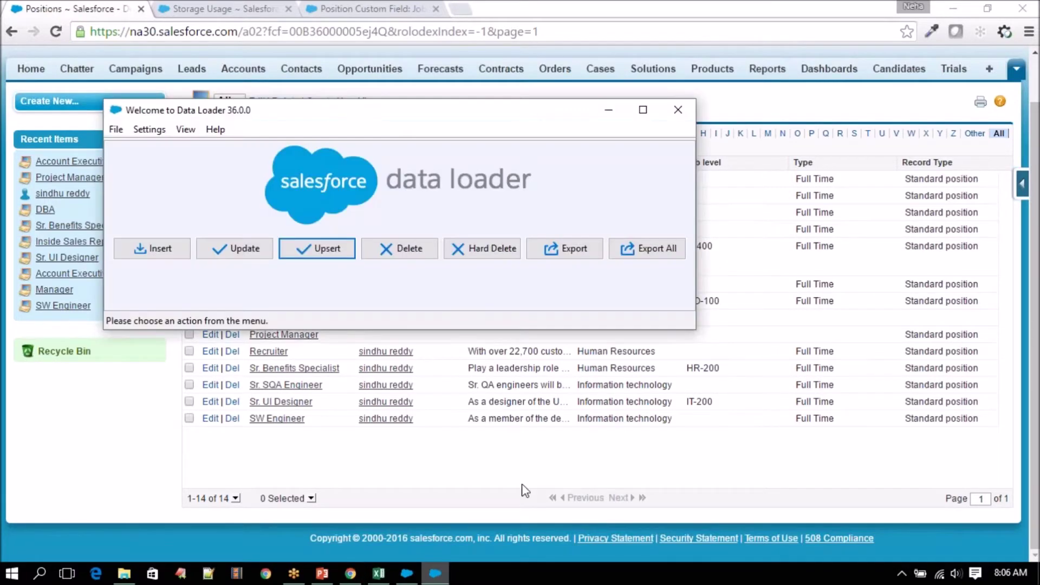
click(583, 254)
click(273, 326)
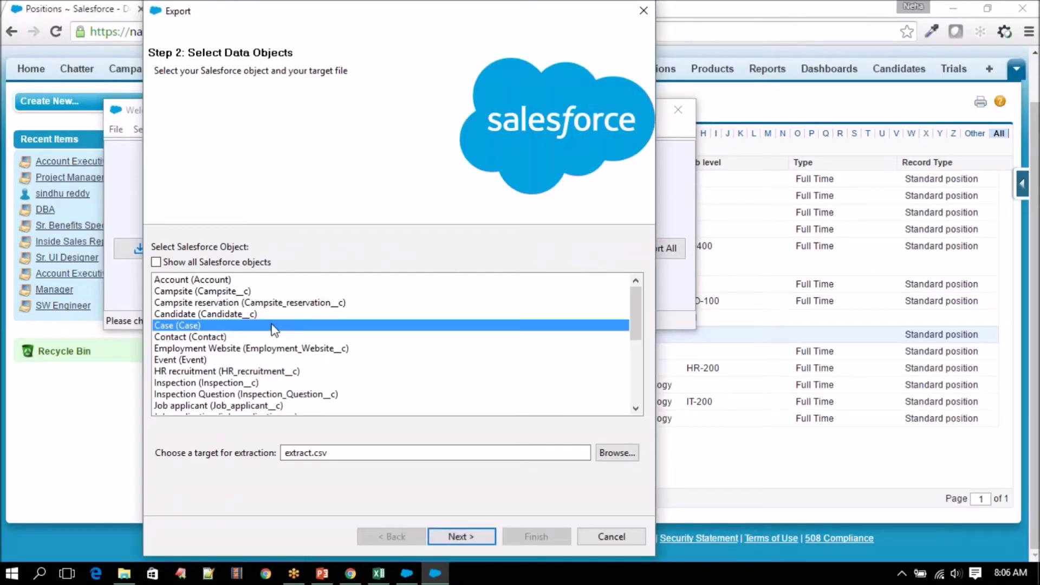
key(p)
- Set the extraction target to the existing Position_RO_Export.csv in the Salesforce Training folder and continue to the query editor, replacing the file
click(611, 453)
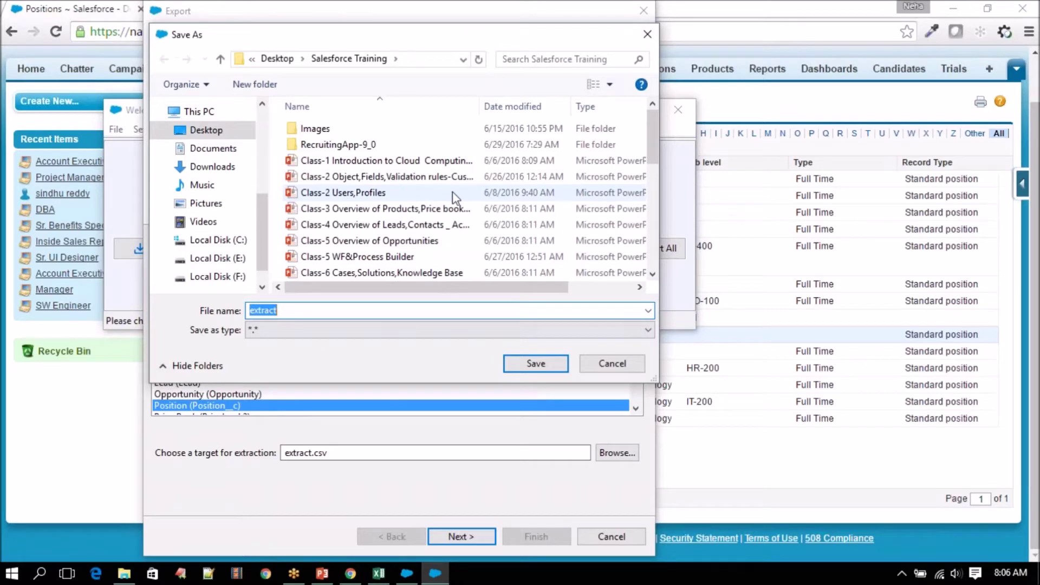
scroll(453, 192, down, 5)
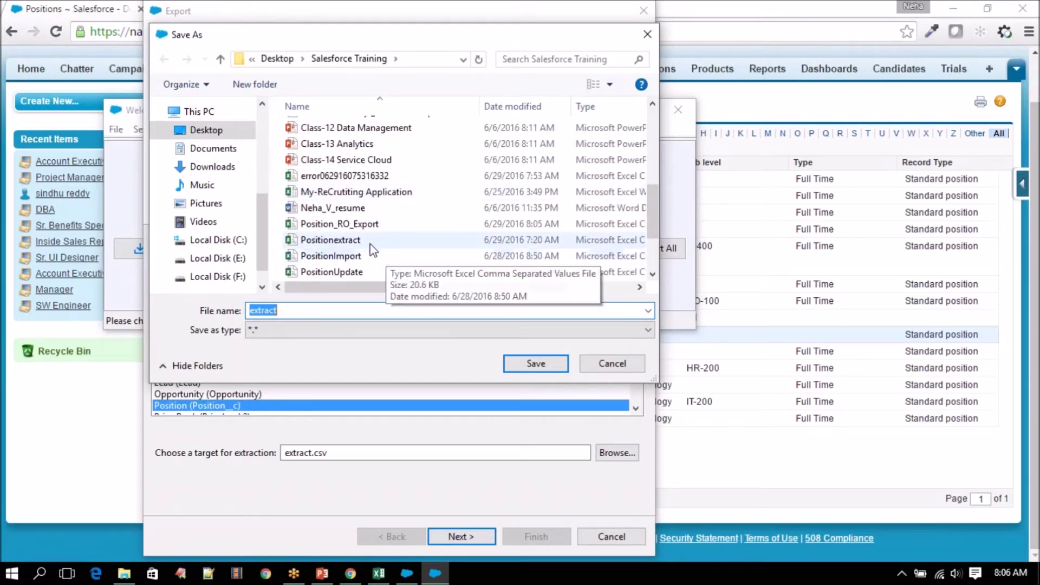
click(339, 224)
click(536, 362)
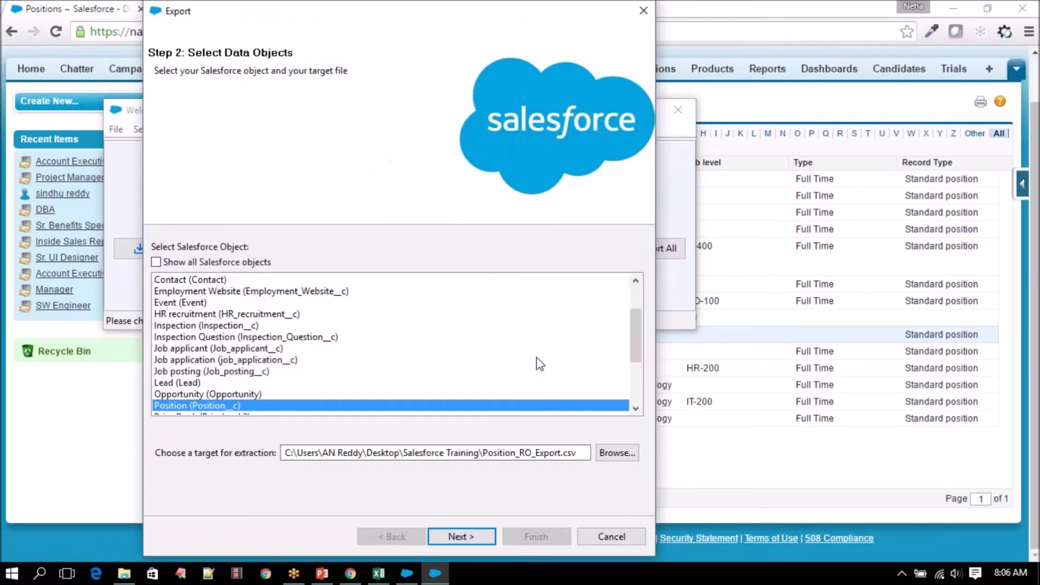
click(471, 537)
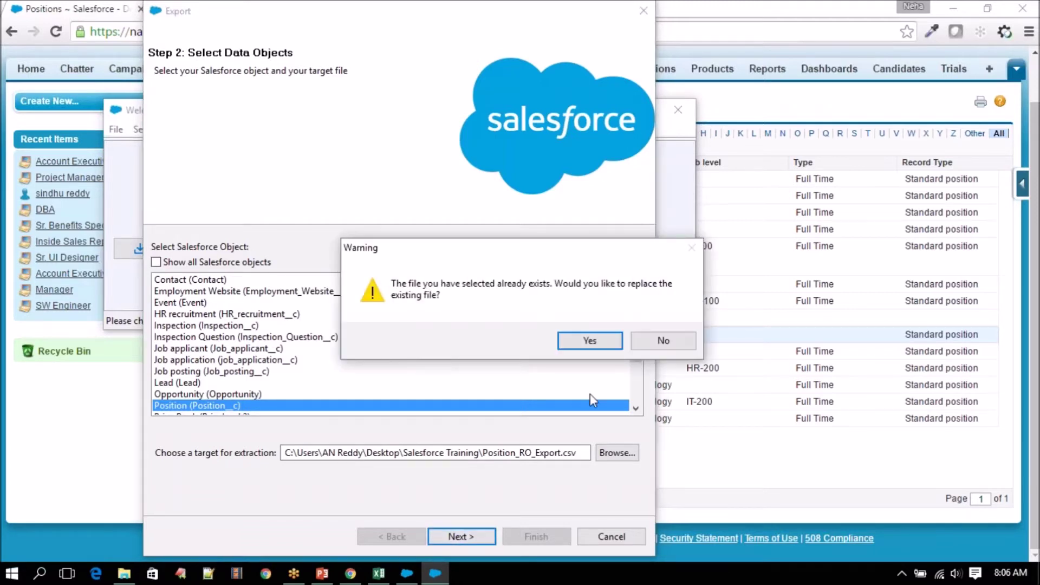
click(604, 343)
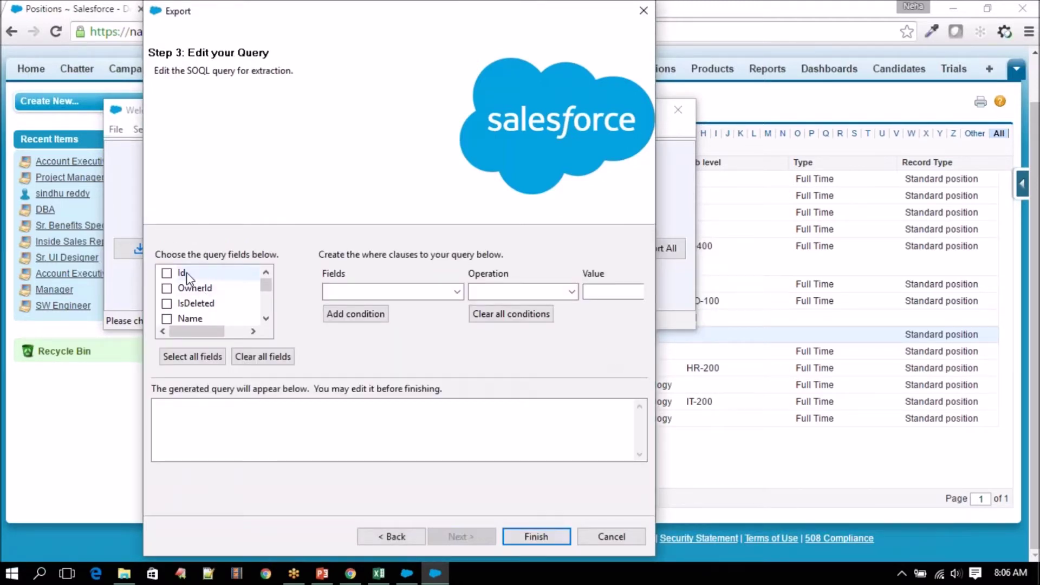
- Include the Id, Name and Functional_Area__c fields in the new export query
click(167, 274)
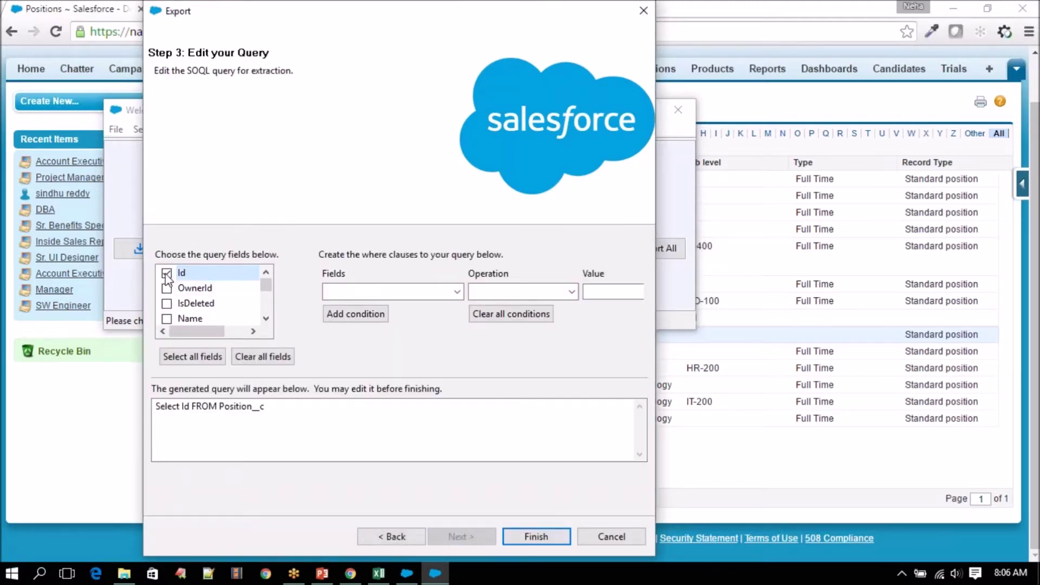
click(266, 319)
click(266, 318)
click(266, 319)
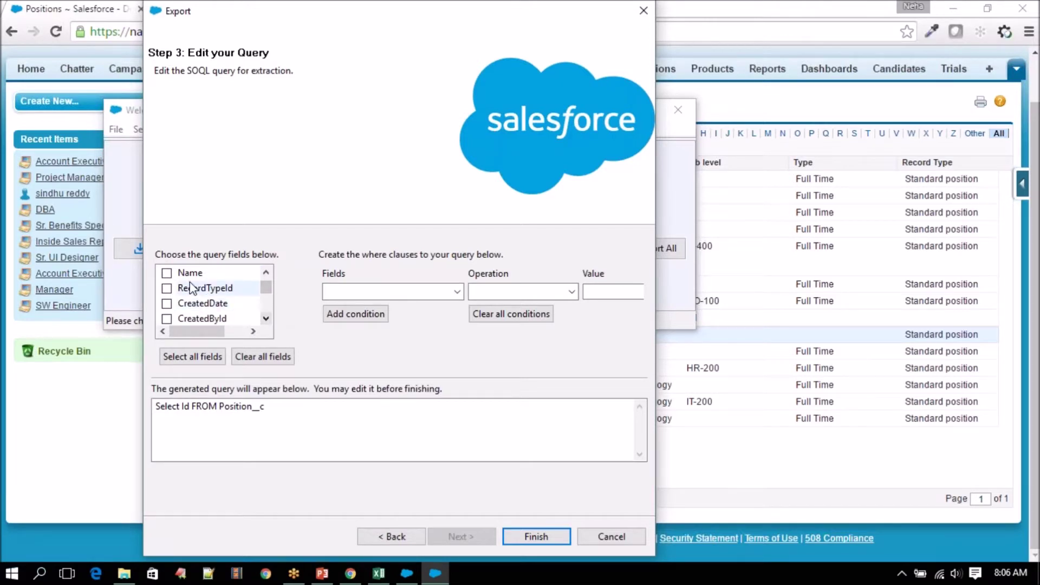
click(167, 273)
click(266, 318)
drag(265, 288, 264, 316)
click(166, 289)
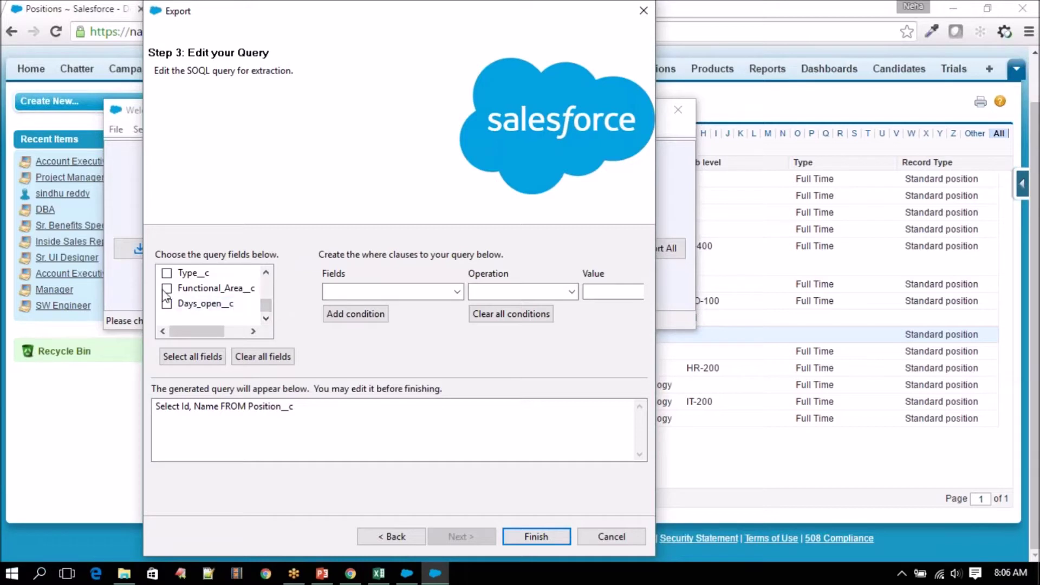
- Start a where condition on Functional_Area__c with the equals operation and widen the Export window to fit the whole Value field
click(458, 291)
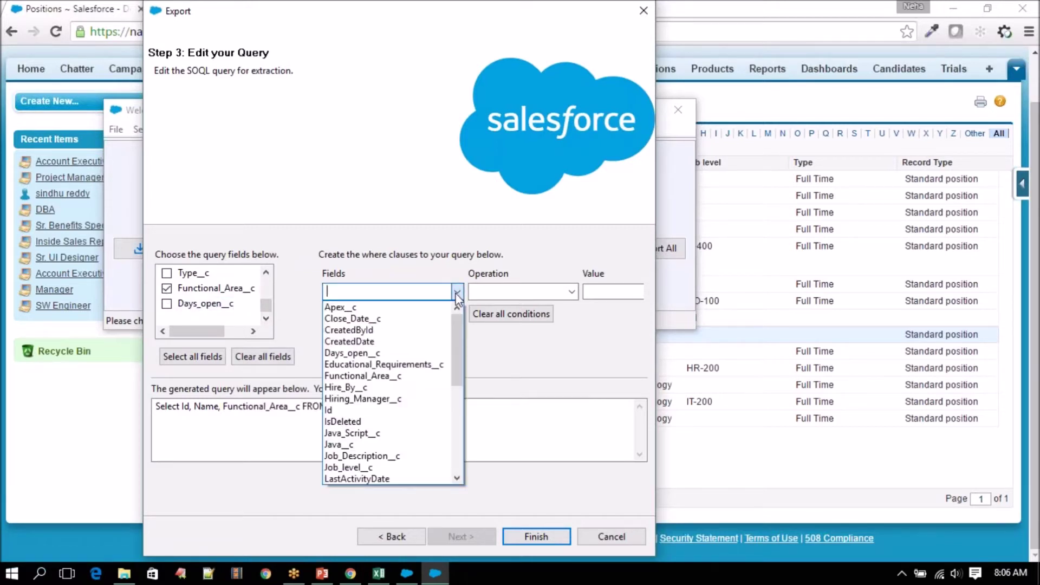
click(414, 375)
click(572, 292)
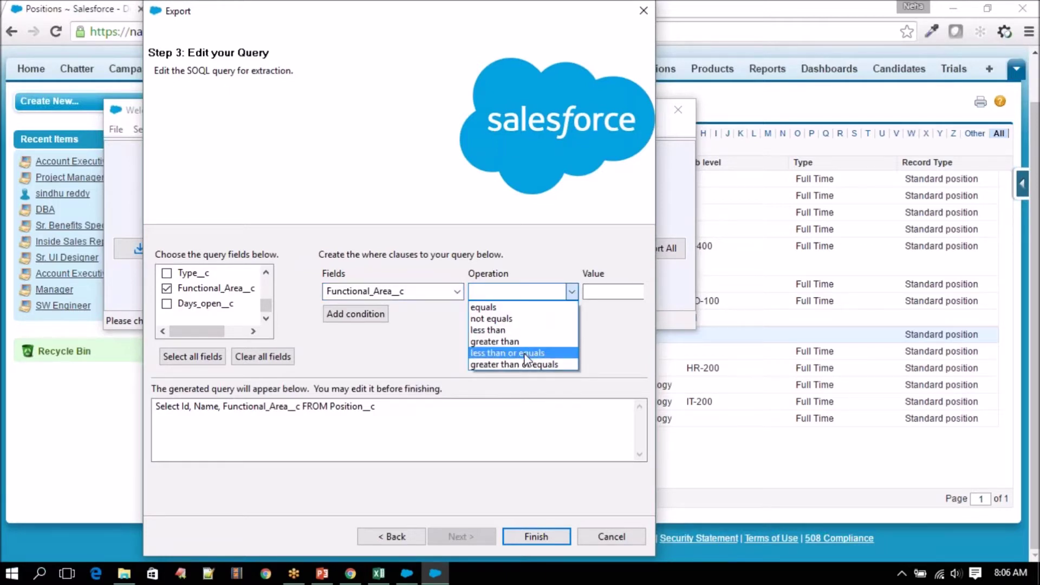
click(515, 307)
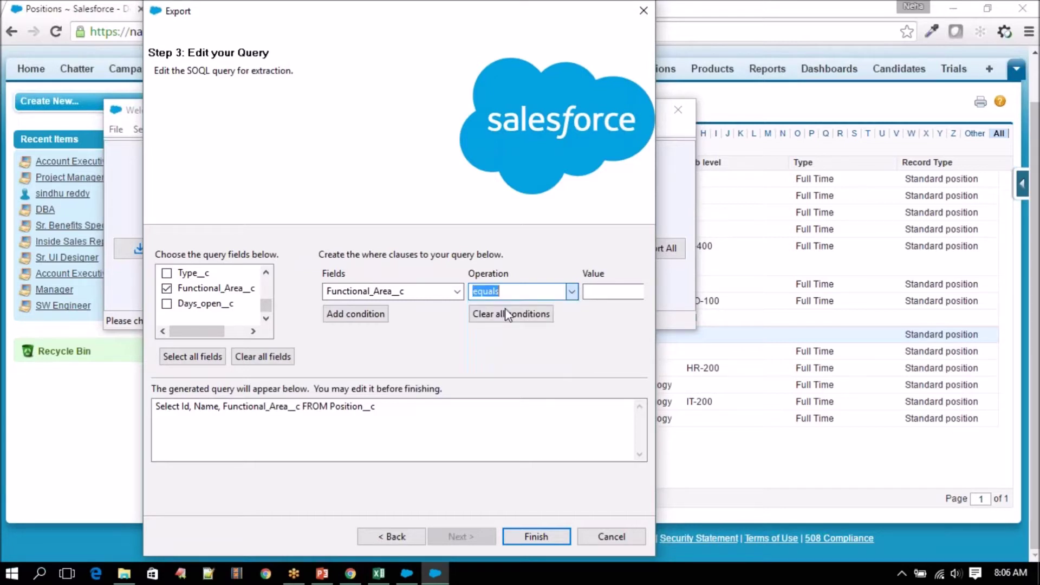
drag(654, 275, 912, 278)
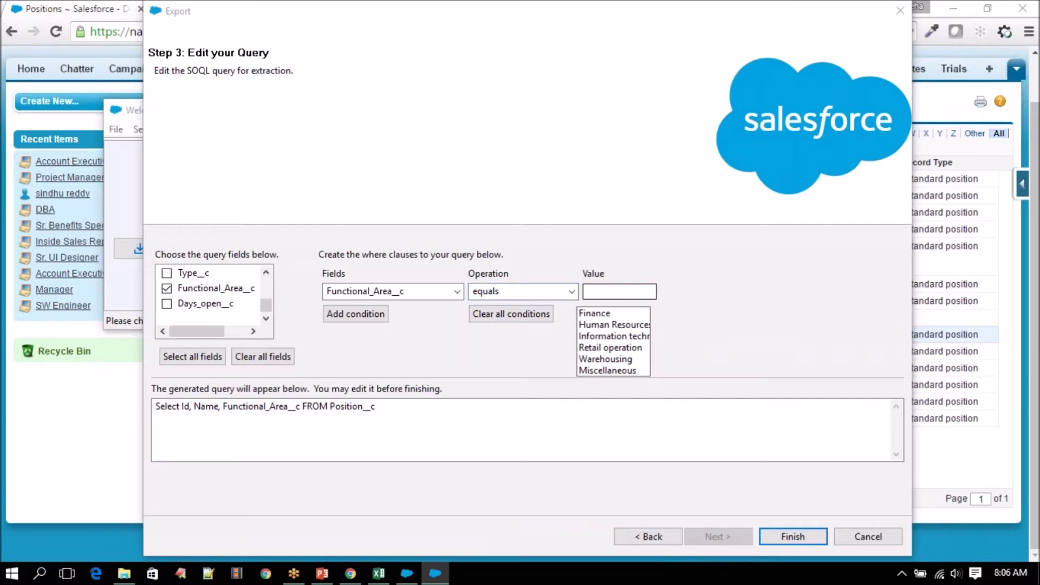
click(653, 288)
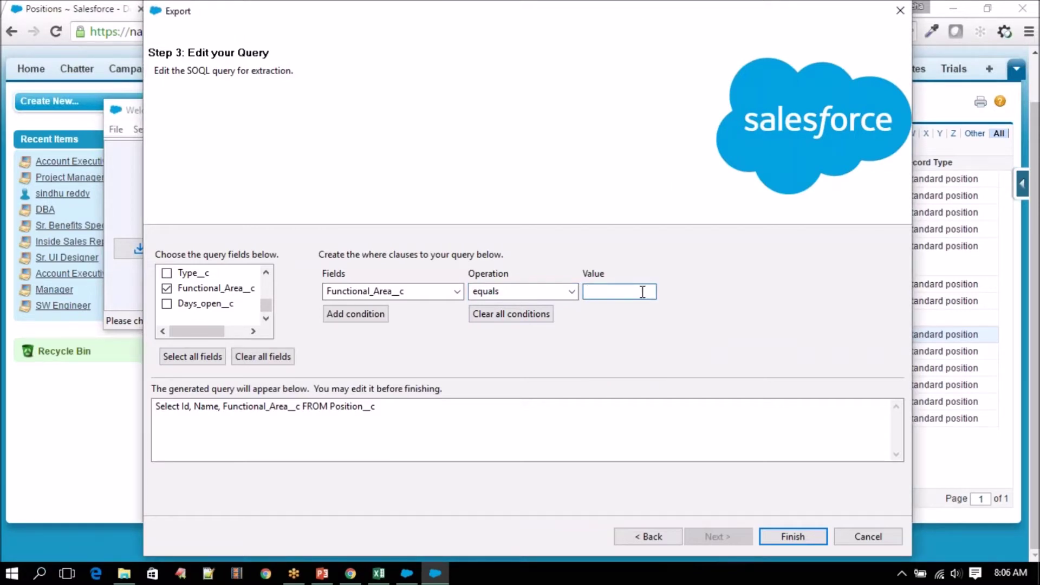
key(ctrl+v)
key(ctrl+a)
key(ctrl+c)
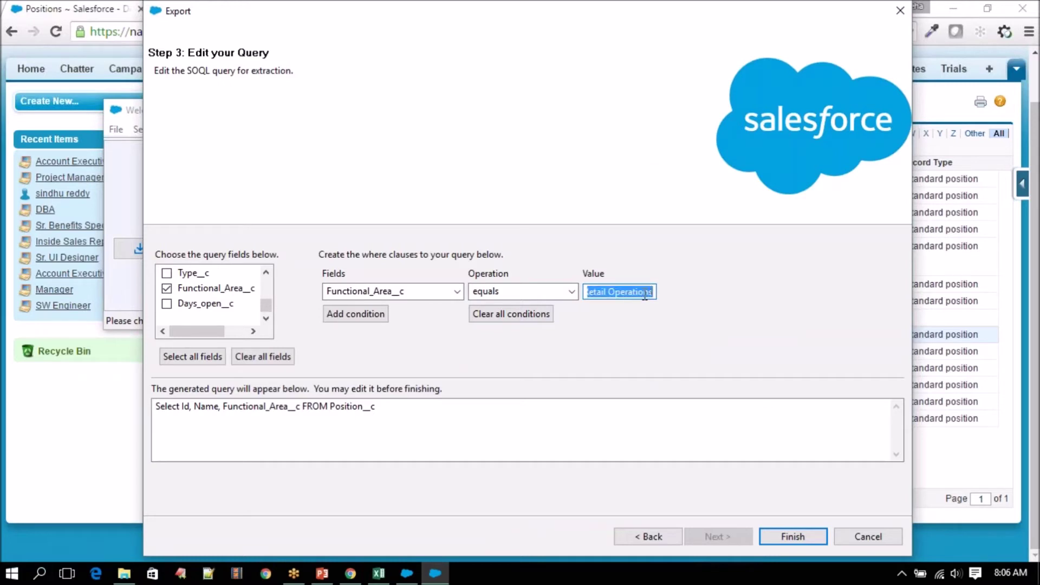
key(BackSpace)
text(re)
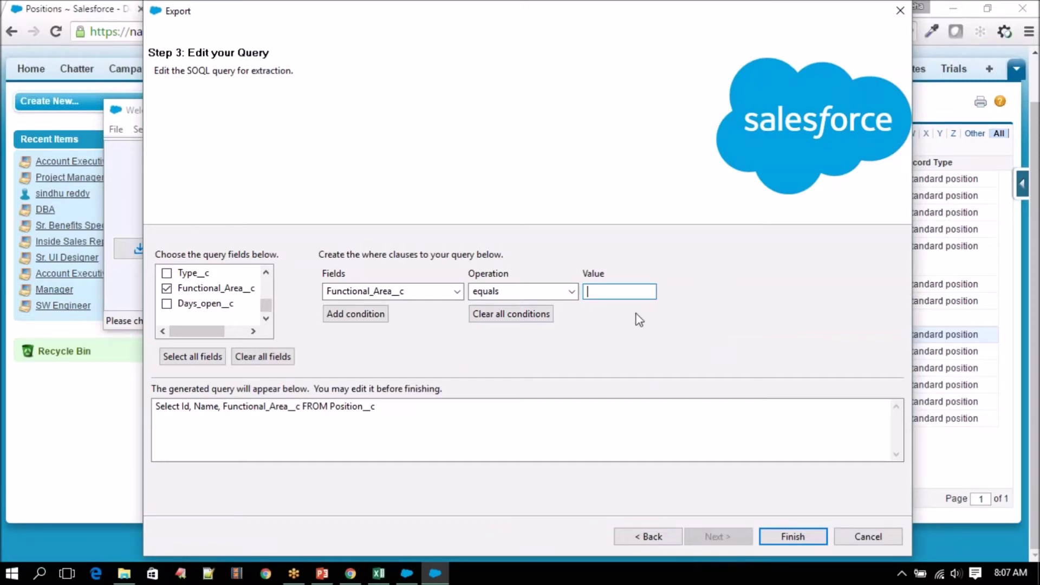
double_click(551, 291)
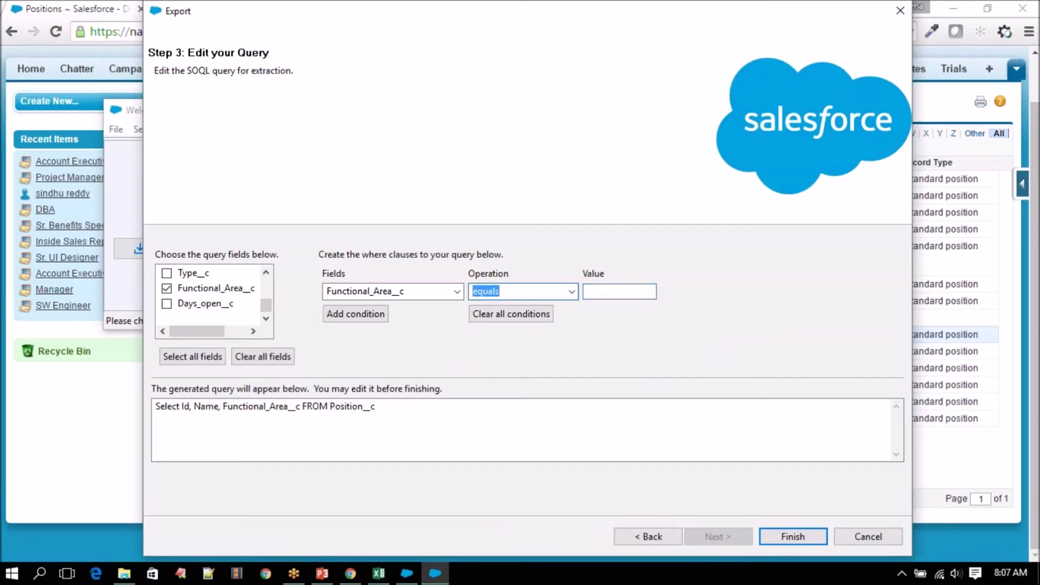
click(572, 292)
click(553, 307)
click(619, 292)
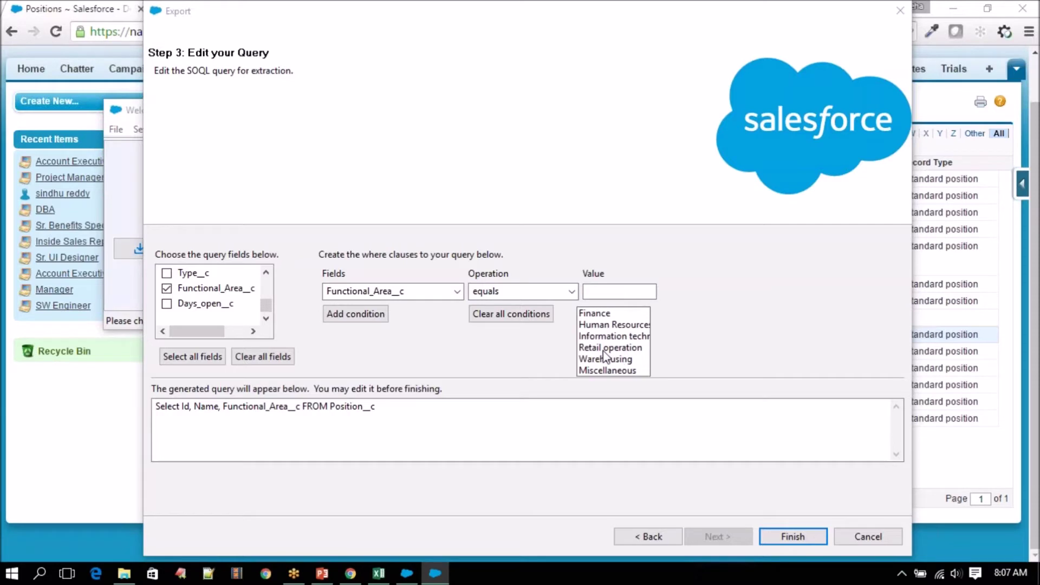
click(350, 574)
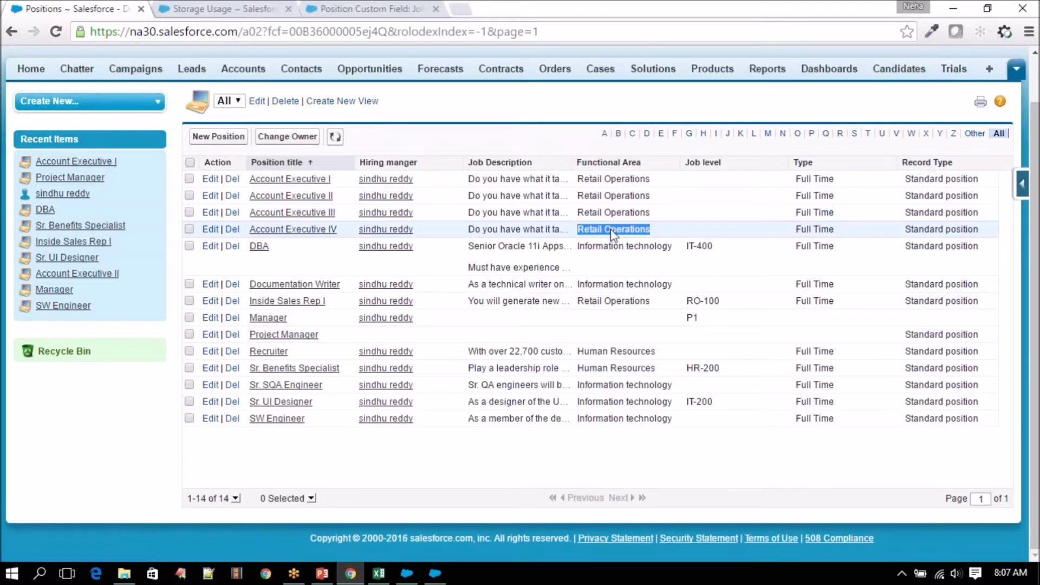
click(436, 574)
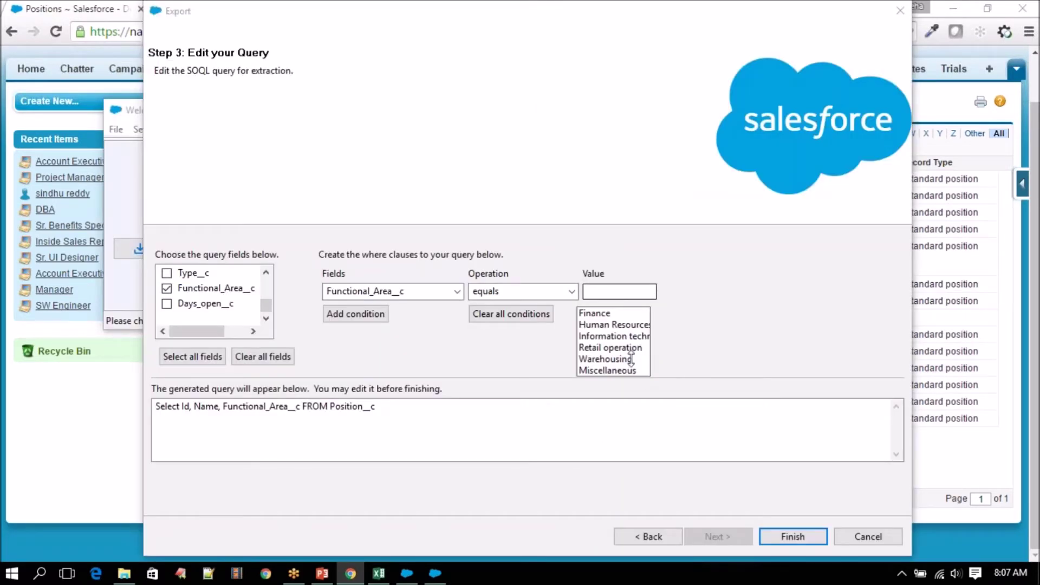
click(407, 574)
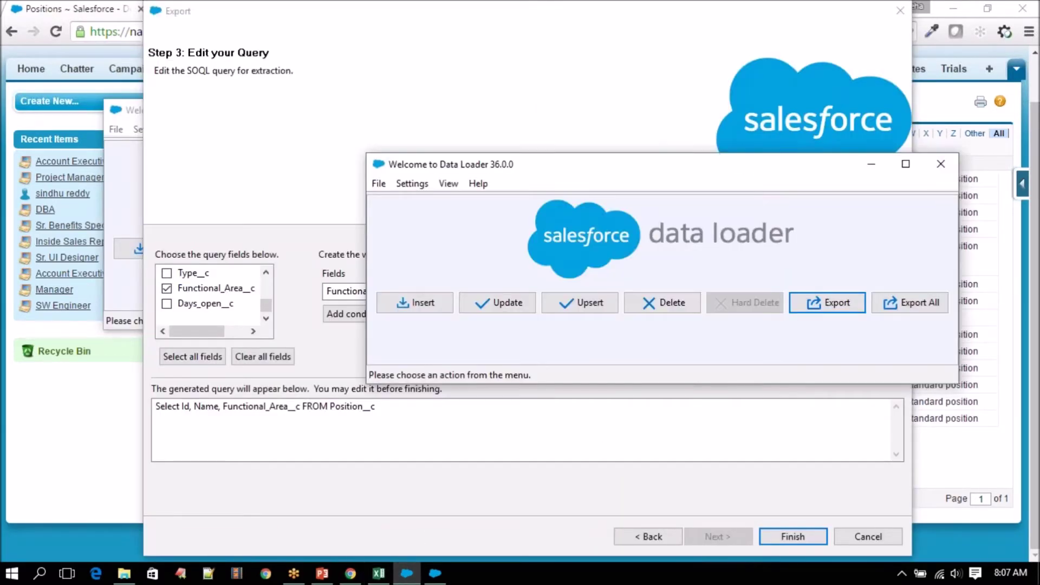
- Copy "Retail Operations" from the Account Executive IV row in the browser, enter it as the condition's value and add the condition to the query
click(350, 573)
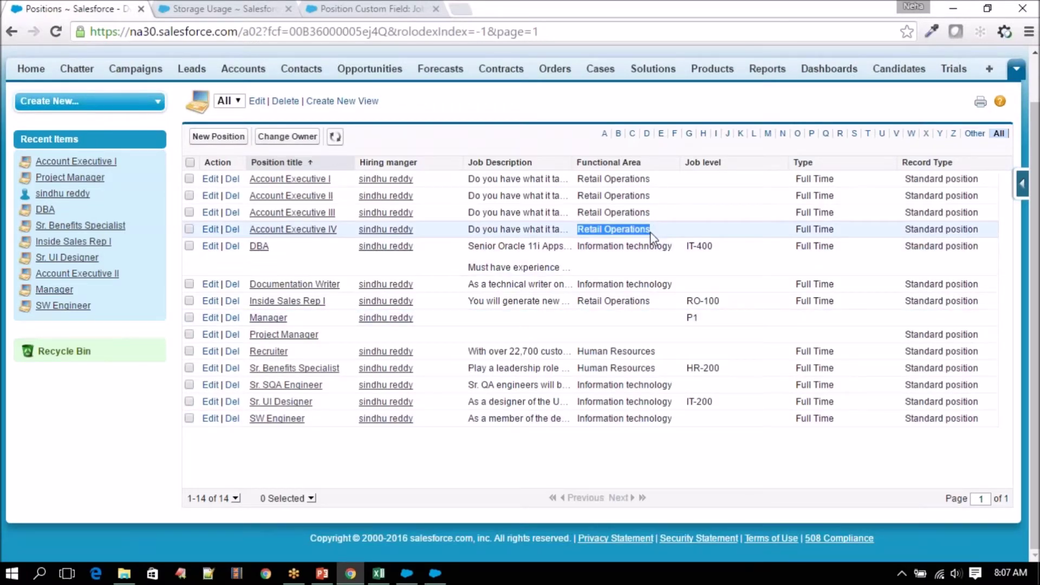
right_click(622, 230)
click(637, 235)
click(435, 573)
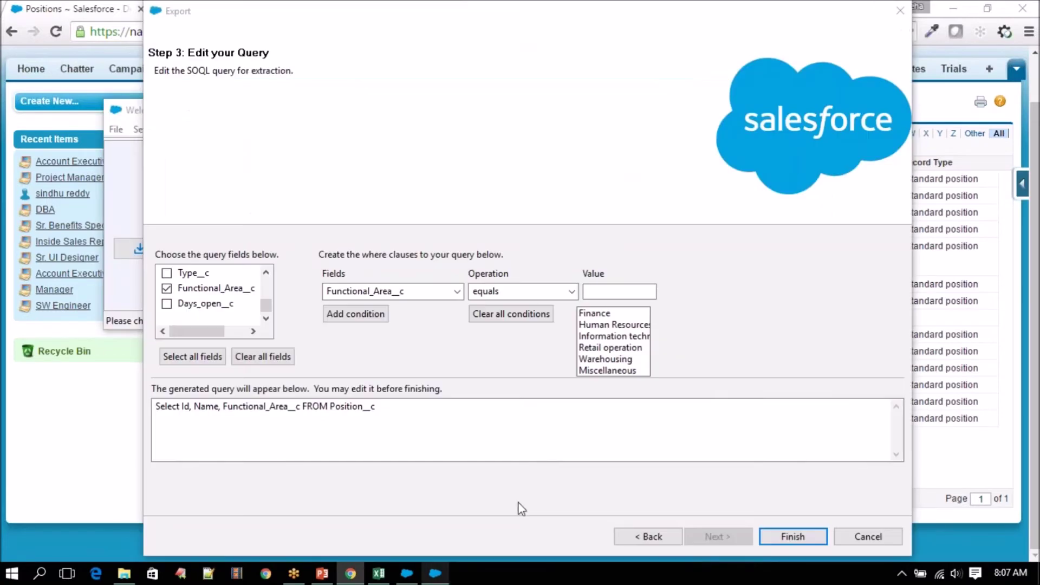
click(617, 292)
key(ctrl+v)
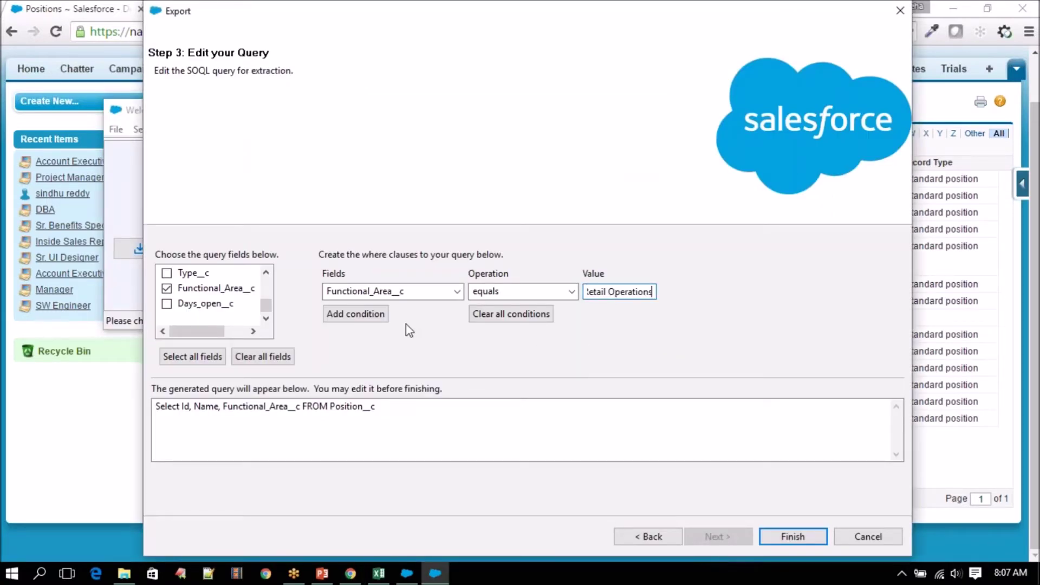
click(367, 317)
click(577, 407)
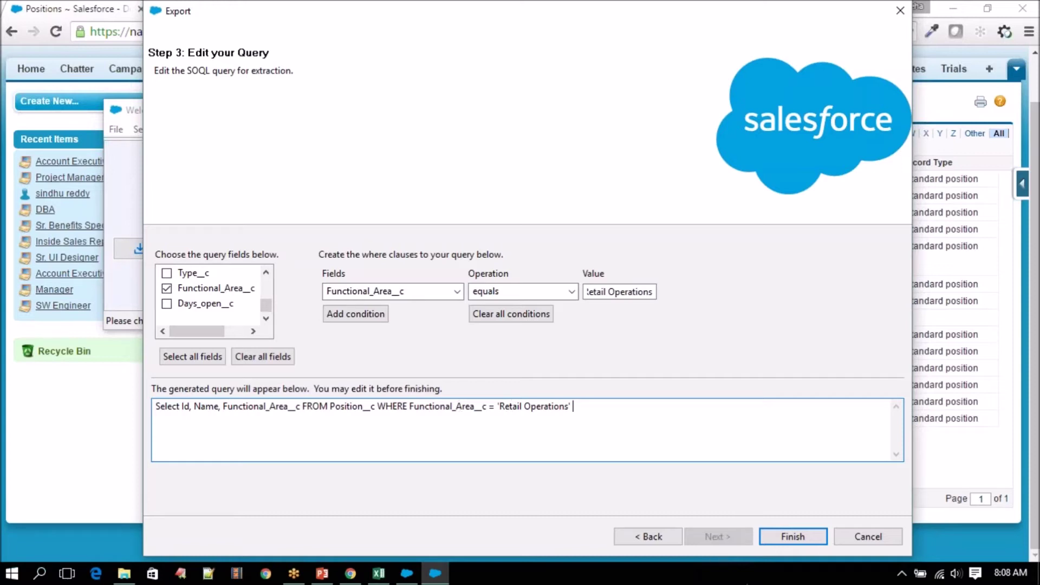
- Run the export, close the completion message and minimize Data Loader
click(785, 538)
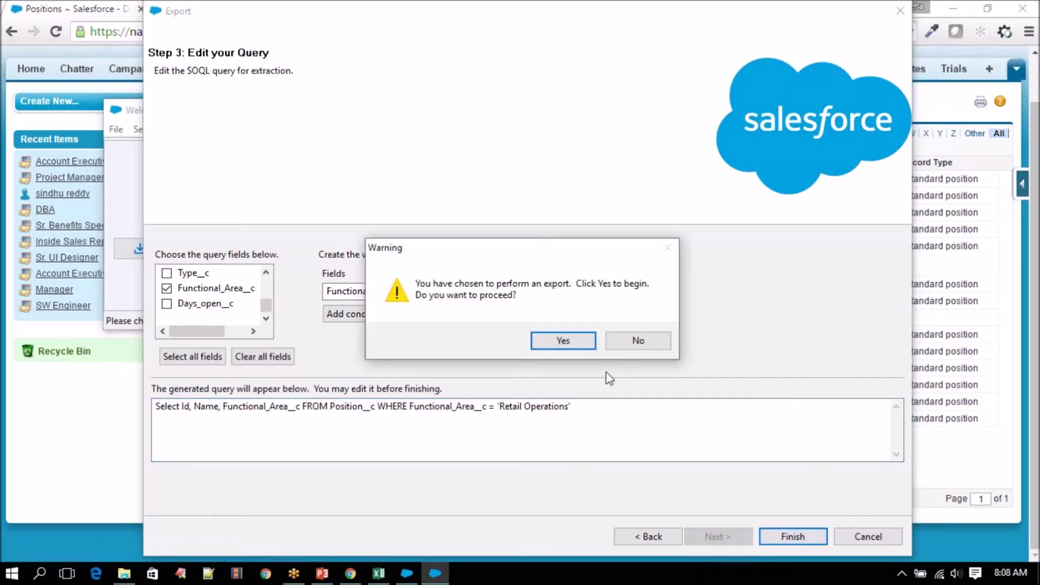
click(581, 343)
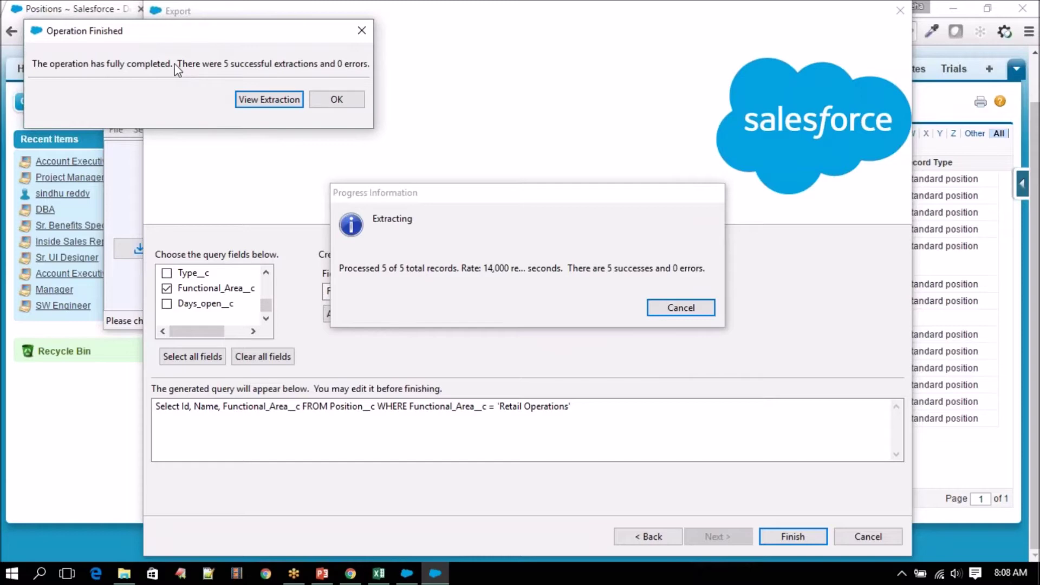
click(336, 99)
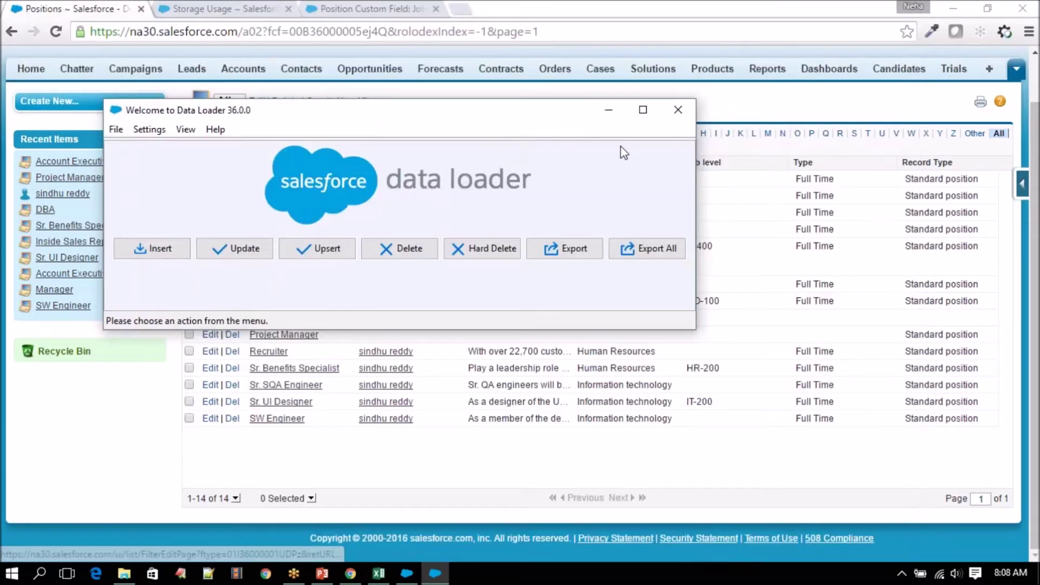
click(609, 109)
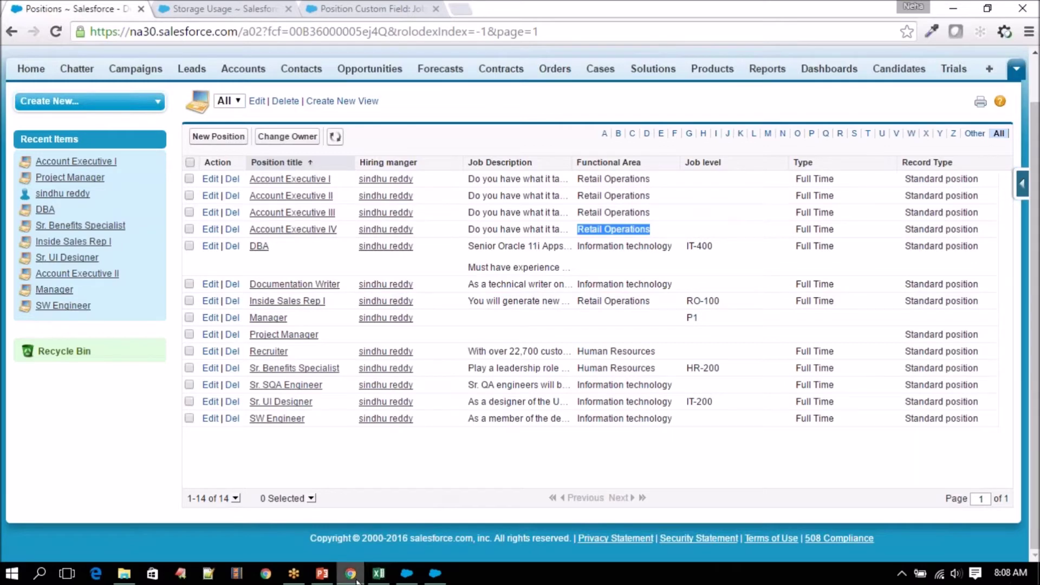
- Switch to File Explorer and open Position_RO_Export from the Salesforce Training folder in Excel
click(124, 573)
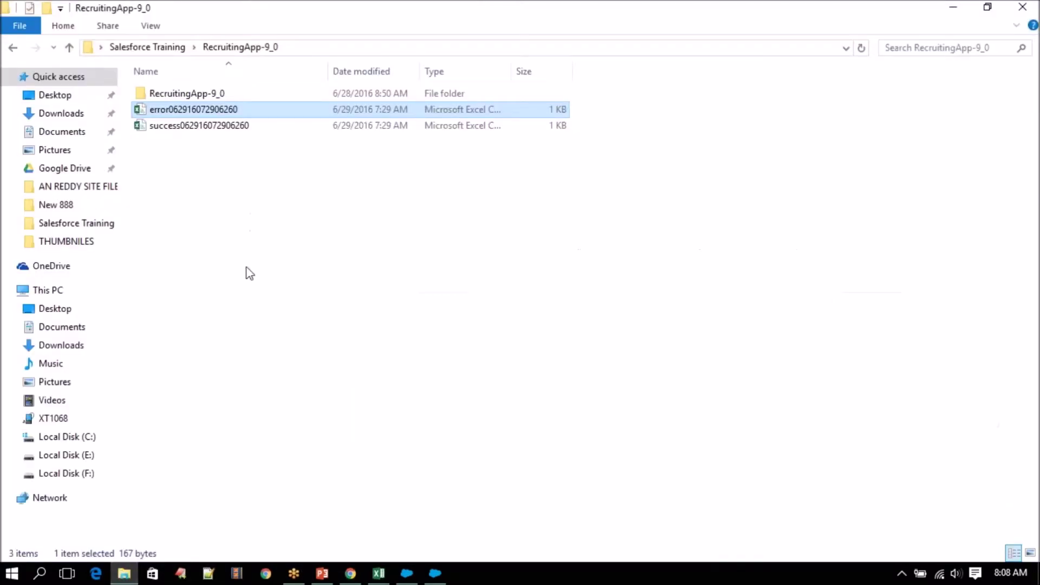
click(163, 47)
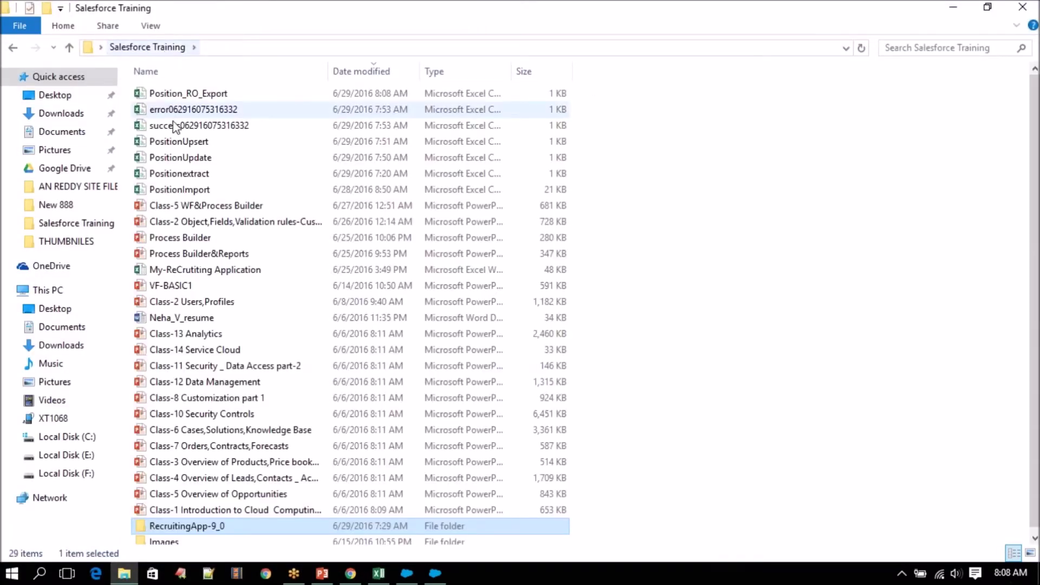
click(212, 93)
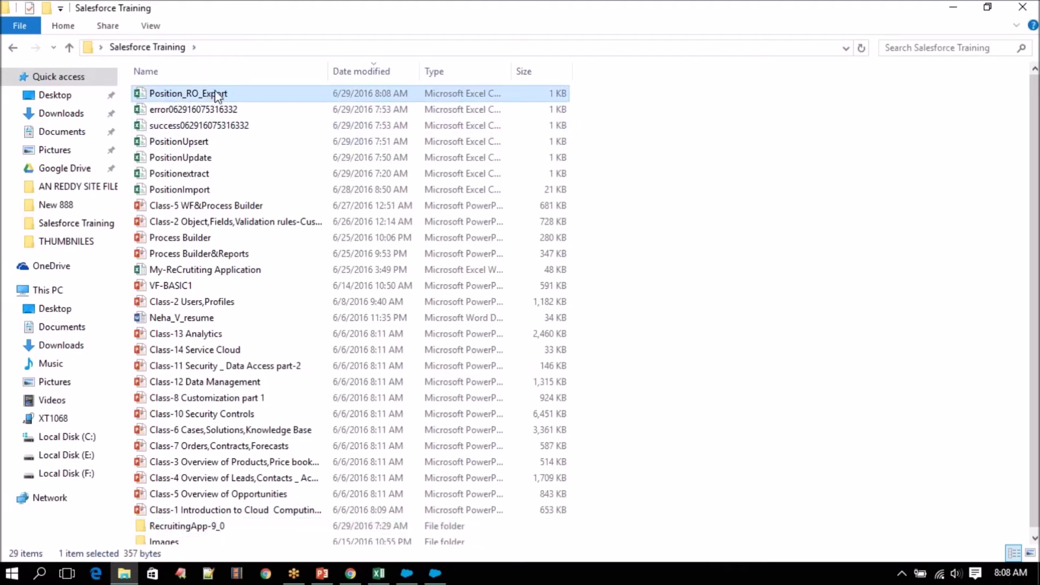
double_click(254, 95)
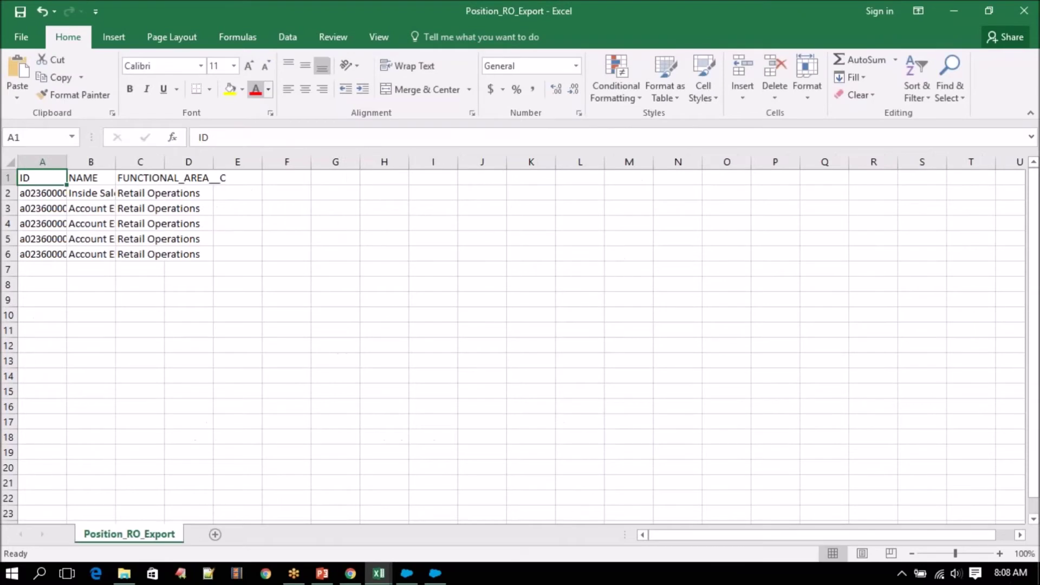
- Fit the widths of columns A, B and C to their contents and review the exported position rows
double_click(66, 162)
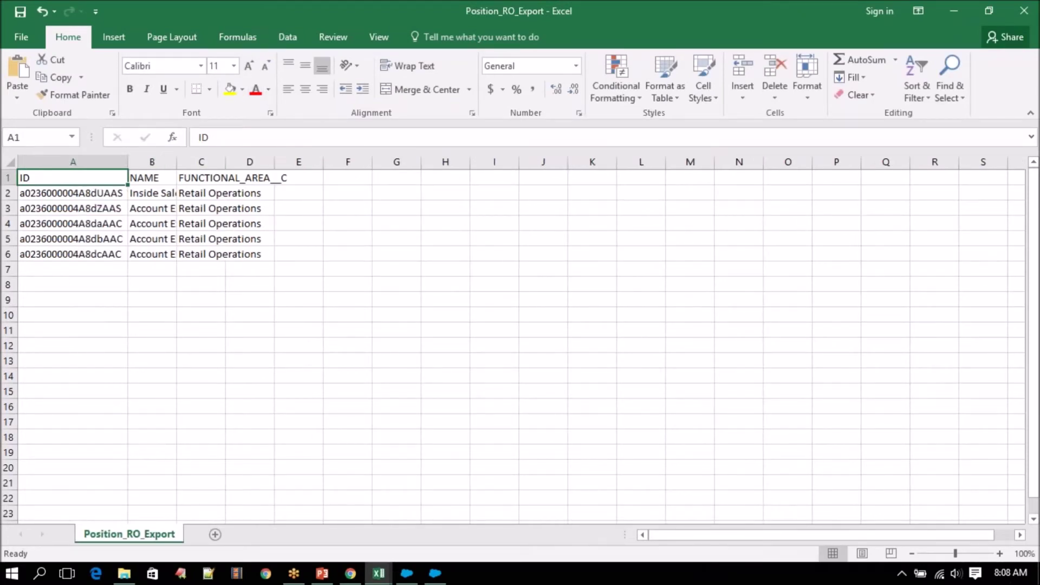
double_click(177, 162)
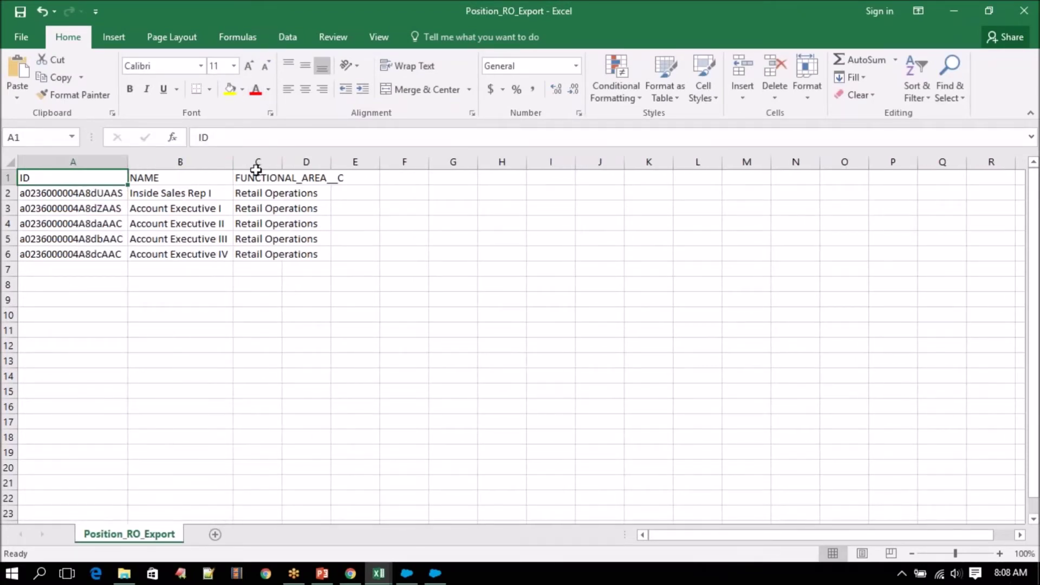
double_click(282, 162)
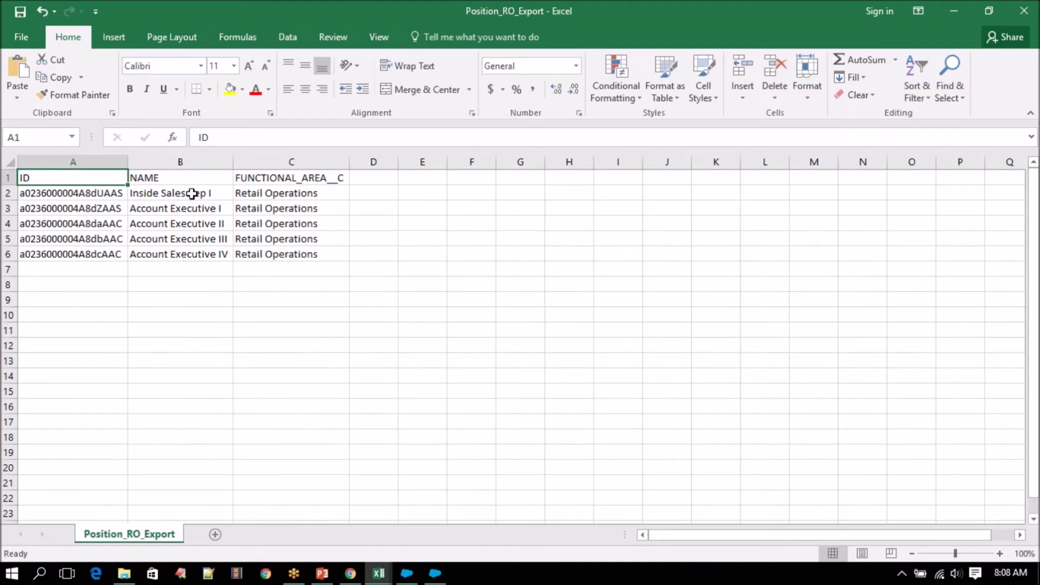
drag(67, 194, 278, 250)
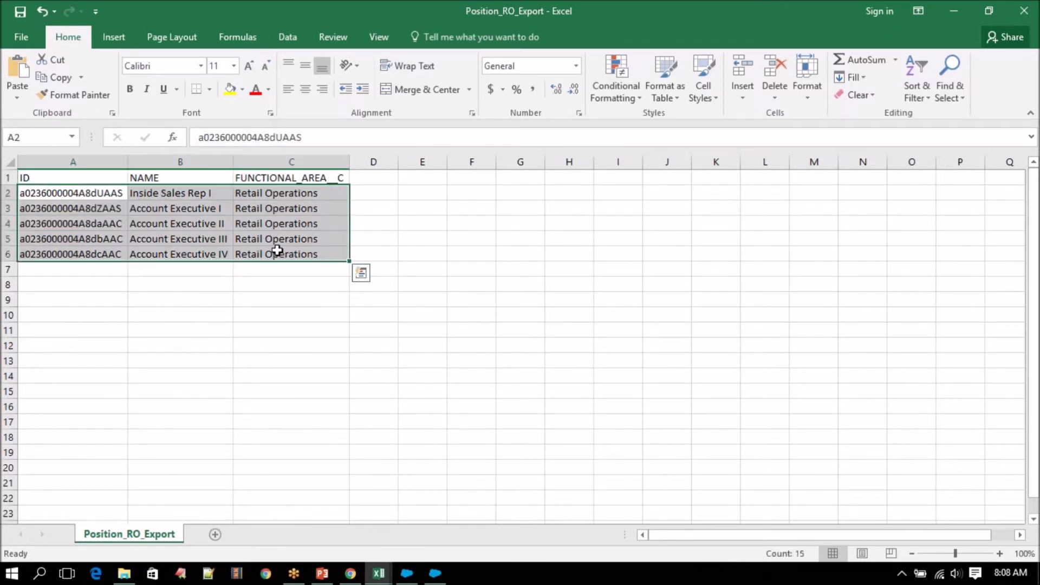
click(145, 237)
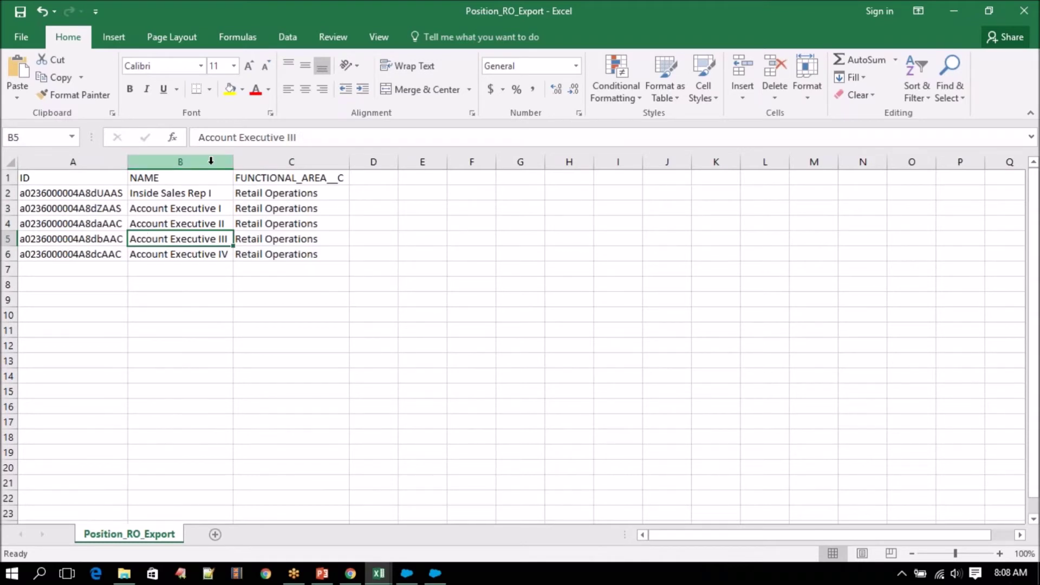
- Save a copy of the export in the Salesforce Training folder as Position_RO_Delete, keeping the CSV (Comma delimited) format
click(11, 33)
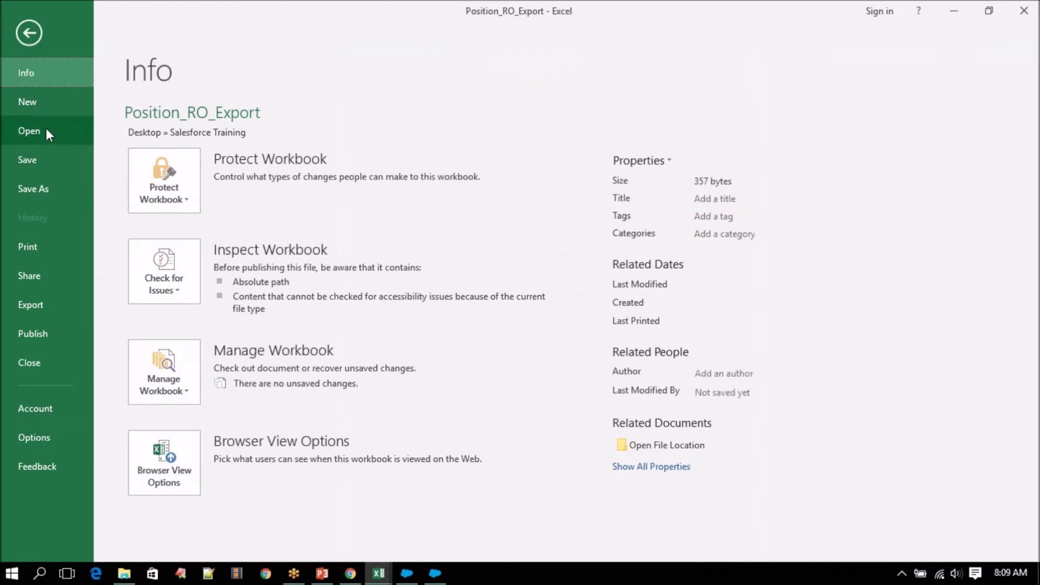
click(50, 191)
click(408, 162)
click(208, 259)
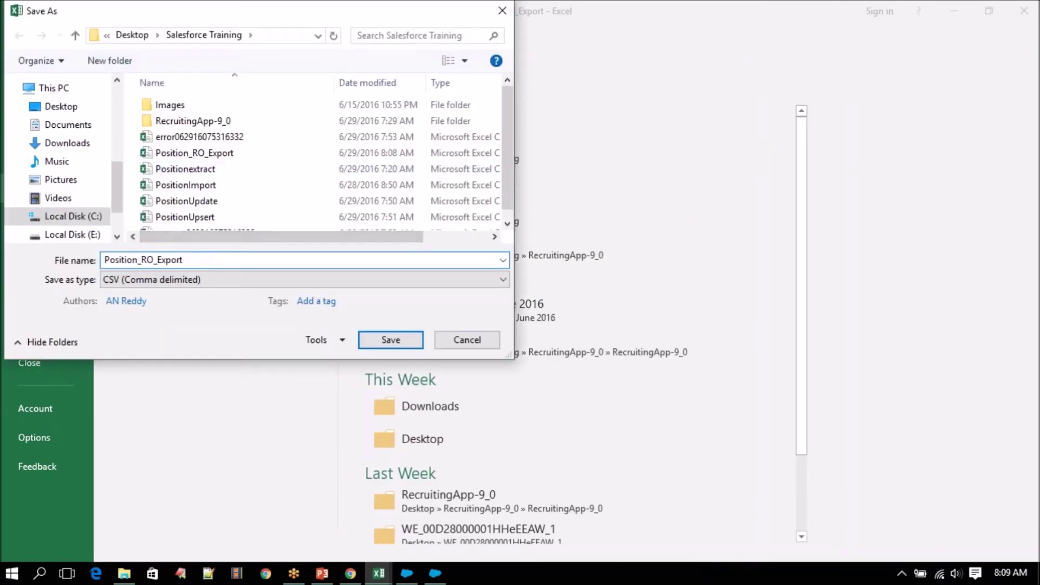
key(BackSpace)
key(BackSpace)
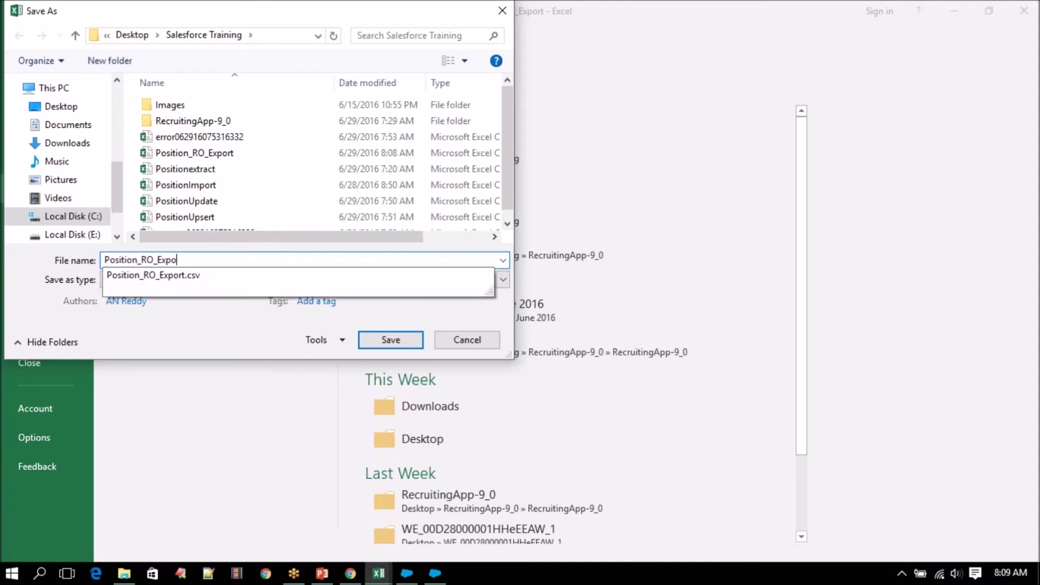
text(Delete)
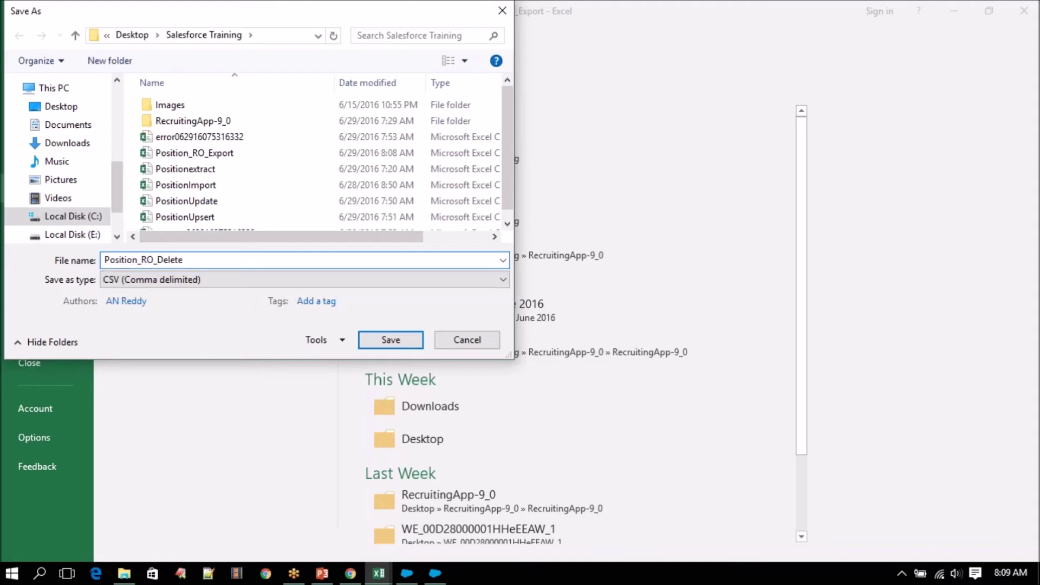
key(Return)
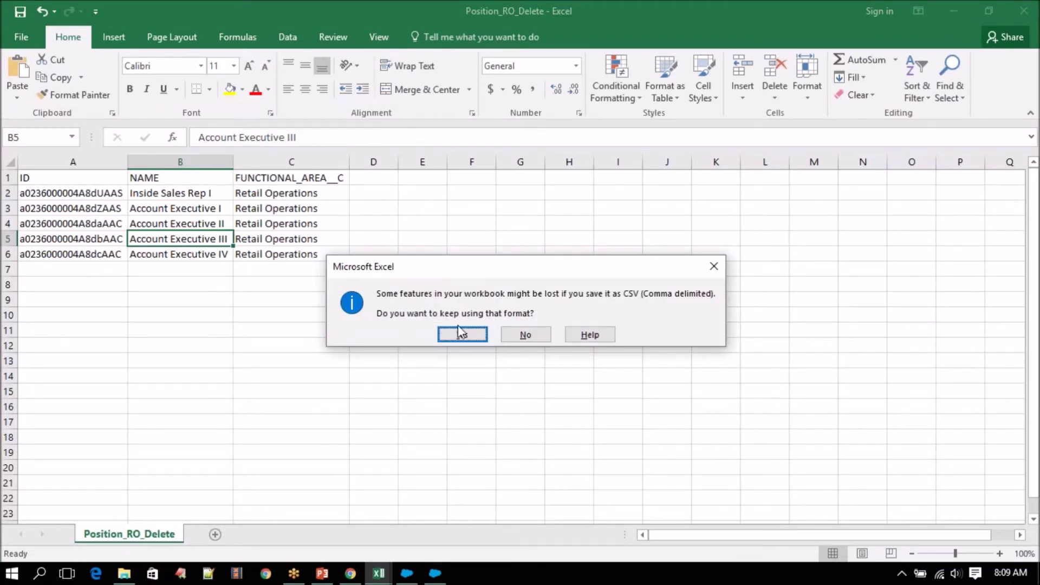
click(463, 334)
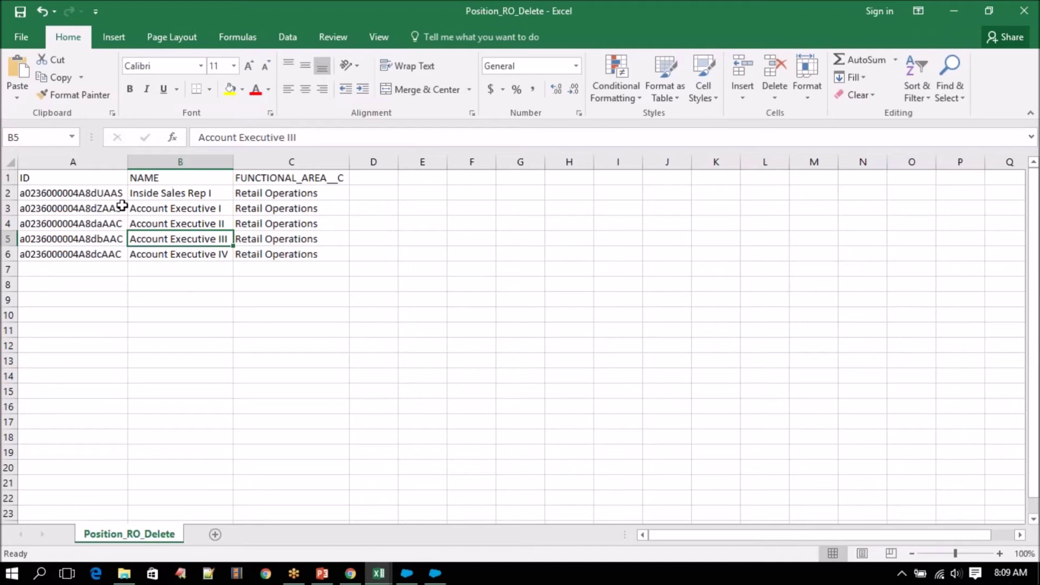
- Delete the NAME and FUNCTIONAL_AREA__C columns so only ID remains, and save the file in CSV (Comma delimited) format
drag(179, 193, 314, 257)
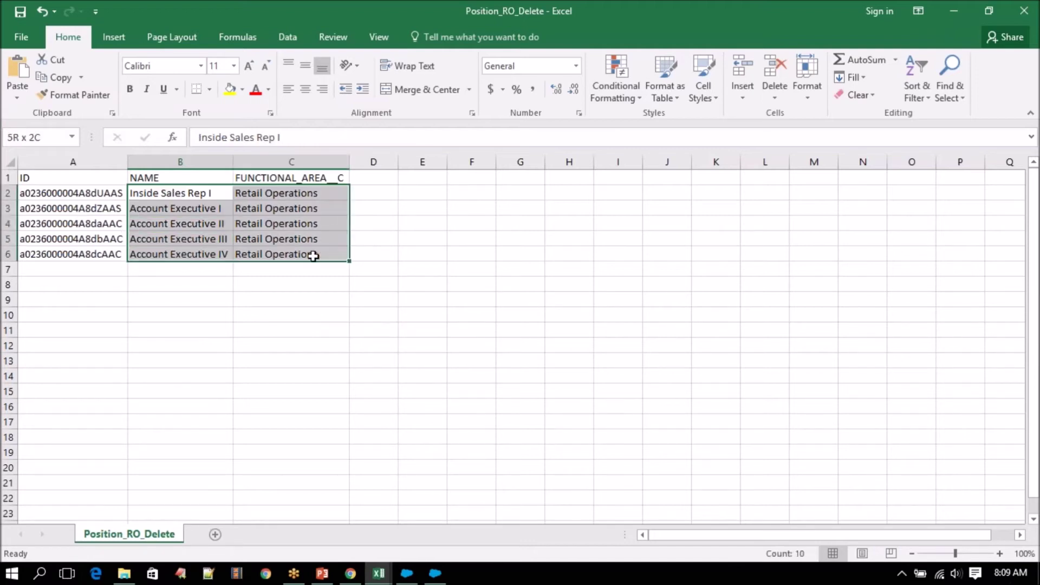
click(279, 276)
drag(196, 163, 301, 175)
right_click(302, 174)
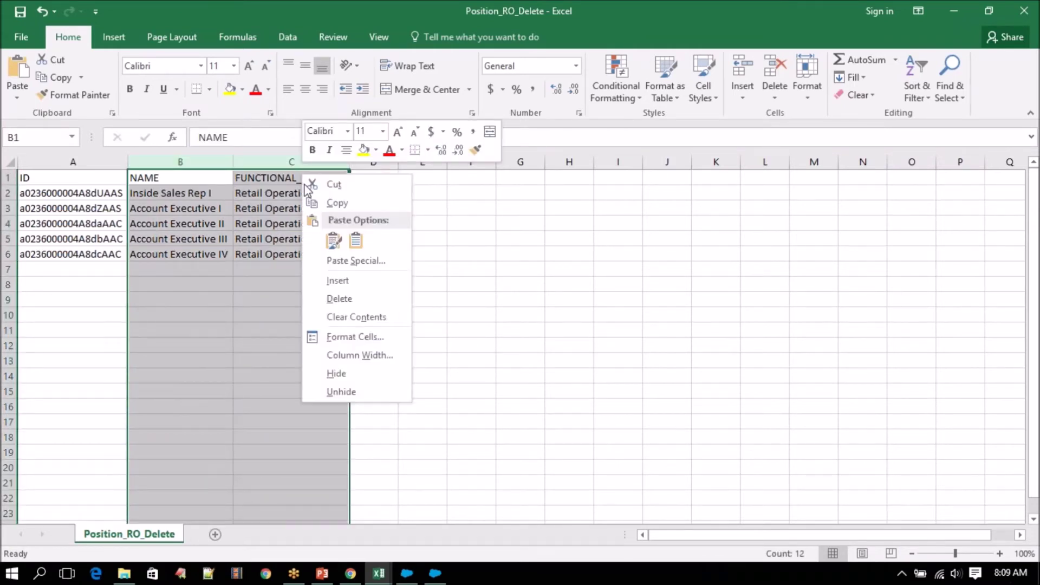
click(360, 297)
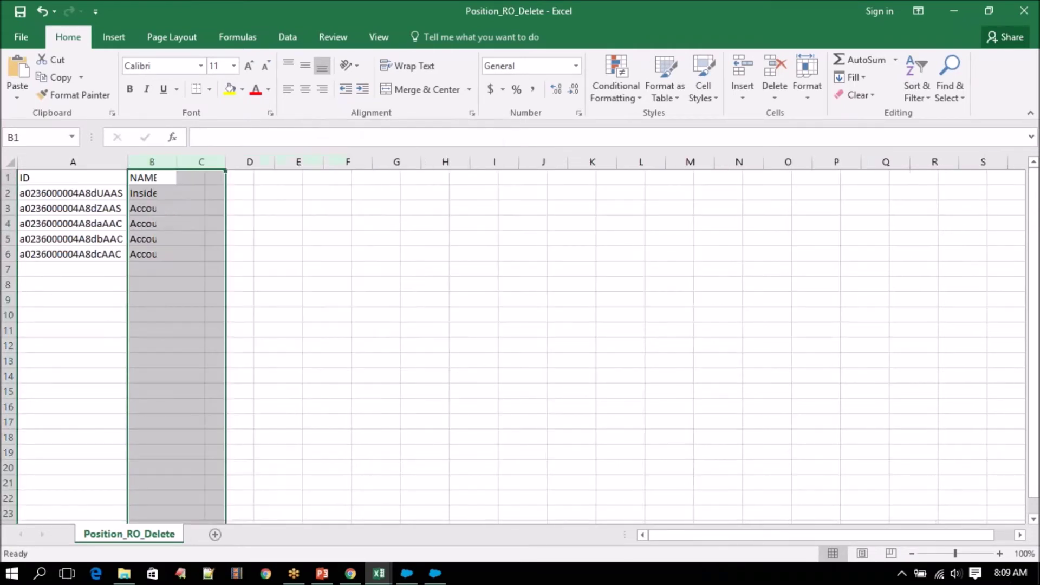
drag(88, 178, 86, 249)
click(375, 263)
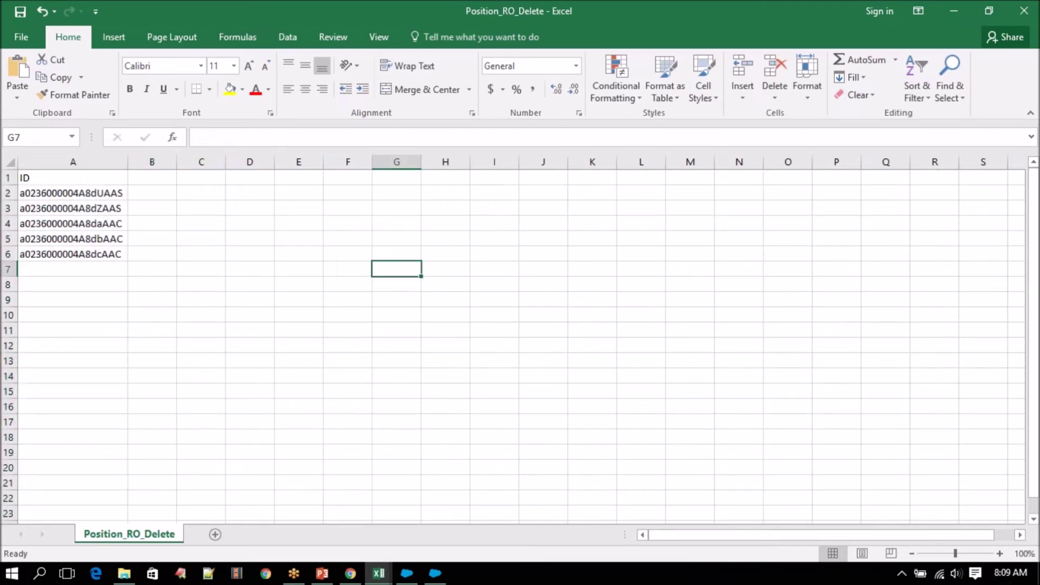
key(ctrl+s)
click(475, 340)
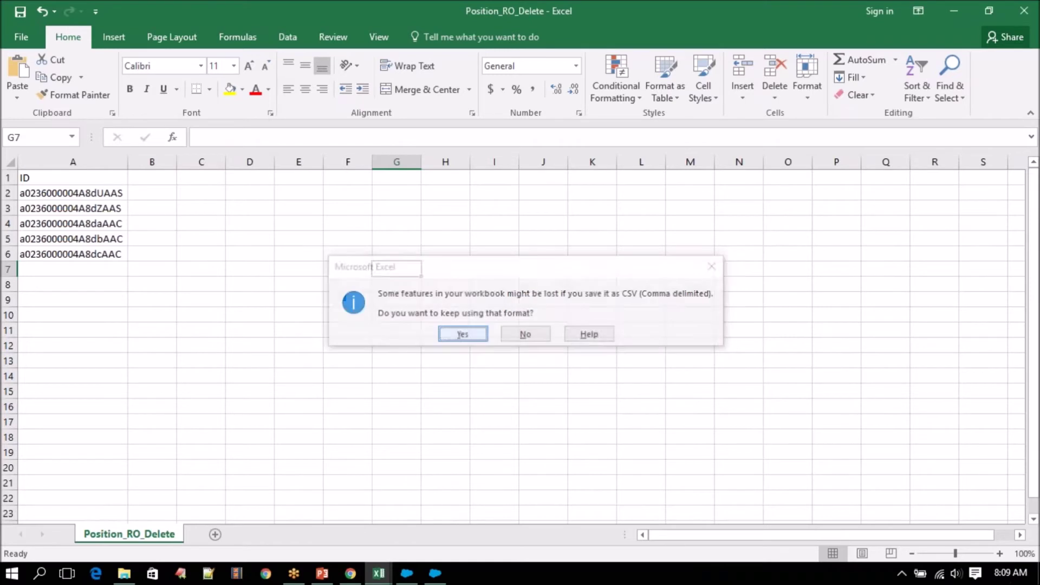
- Switch to Data Loader and set up a Delete operation on the Position (Position__c) object using the Position_RO_Delete CSV file
click(413, 569)
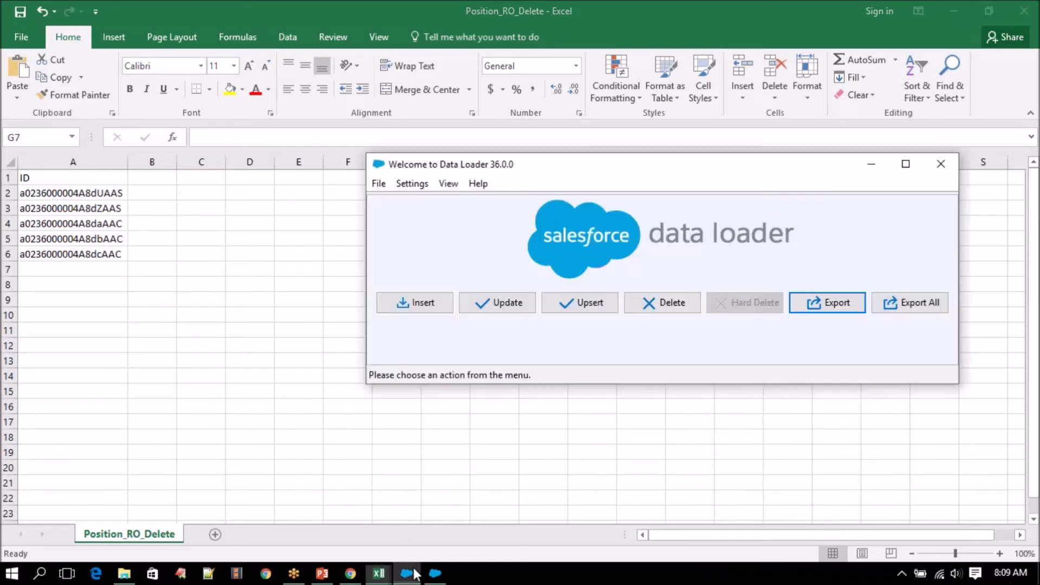
click(670, 305)
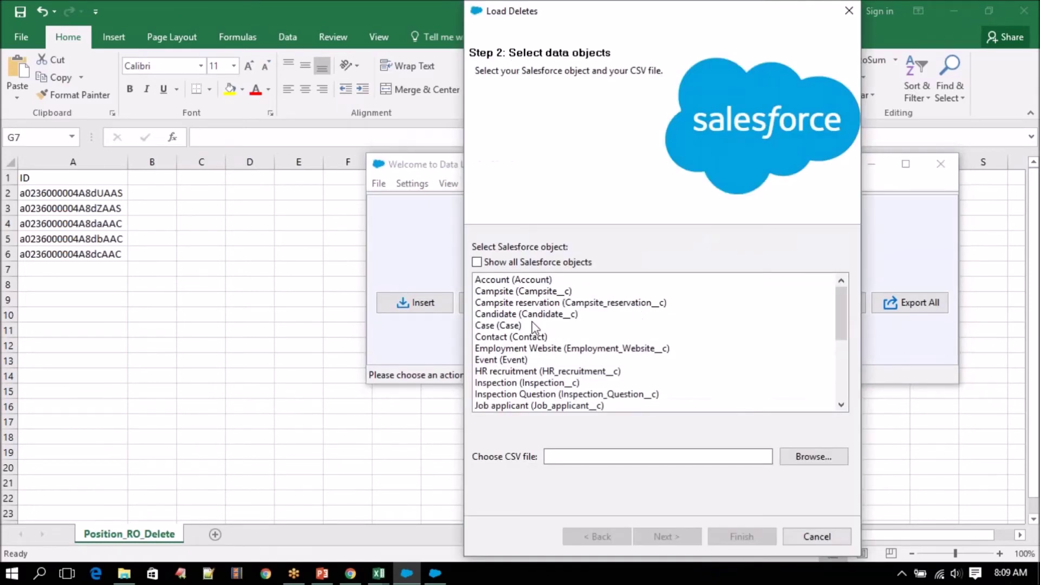
click(534, 325)
key(p)
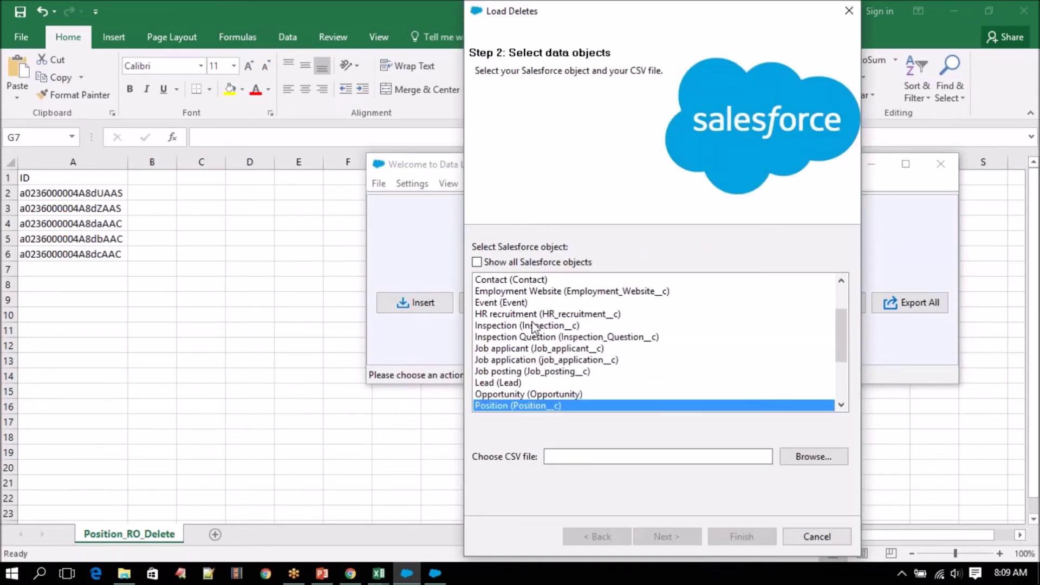
click(811, 459)
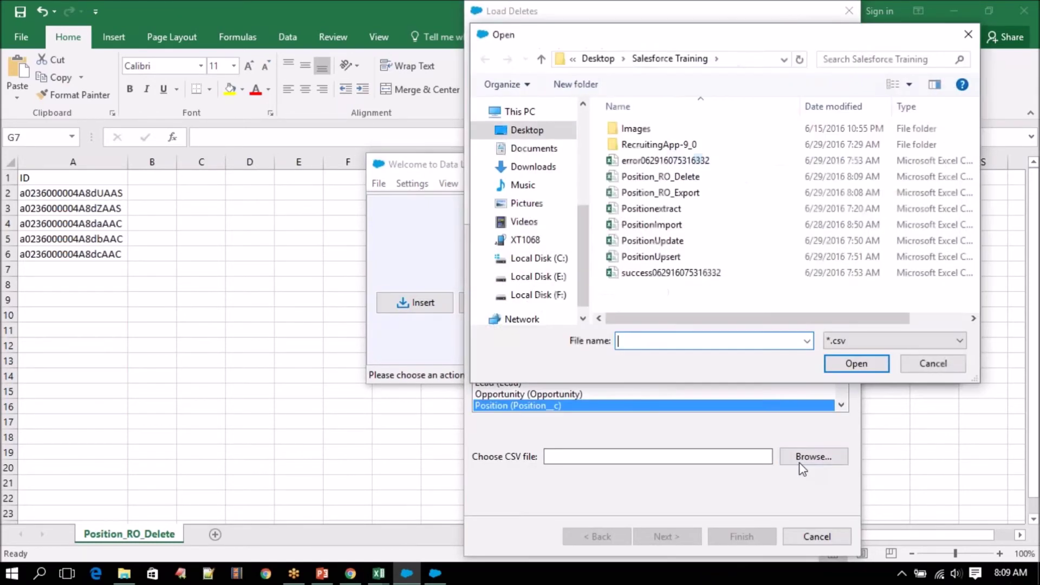
click(670, 179)
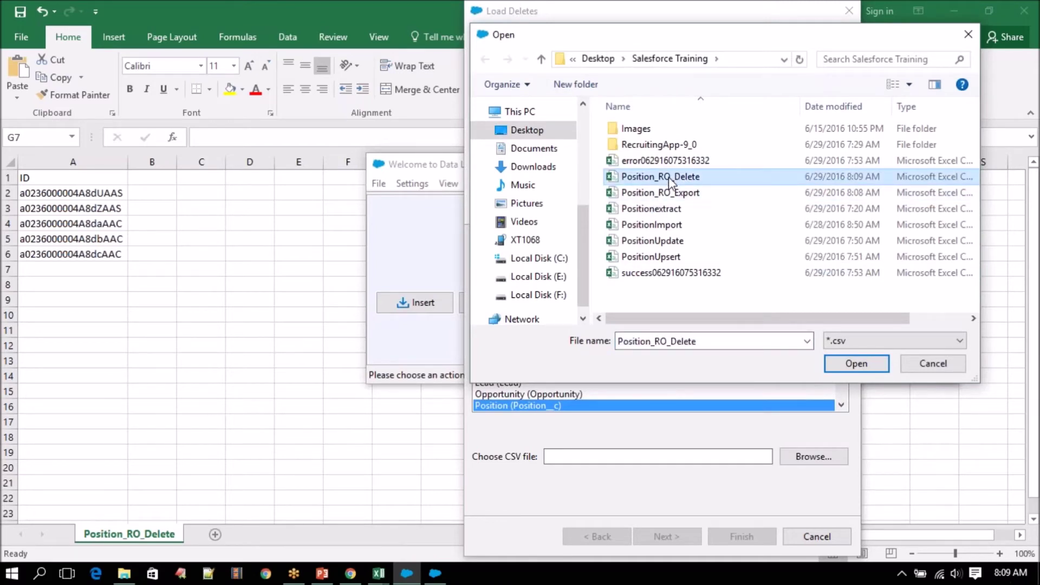
click(861, 365)
click(679, 538)
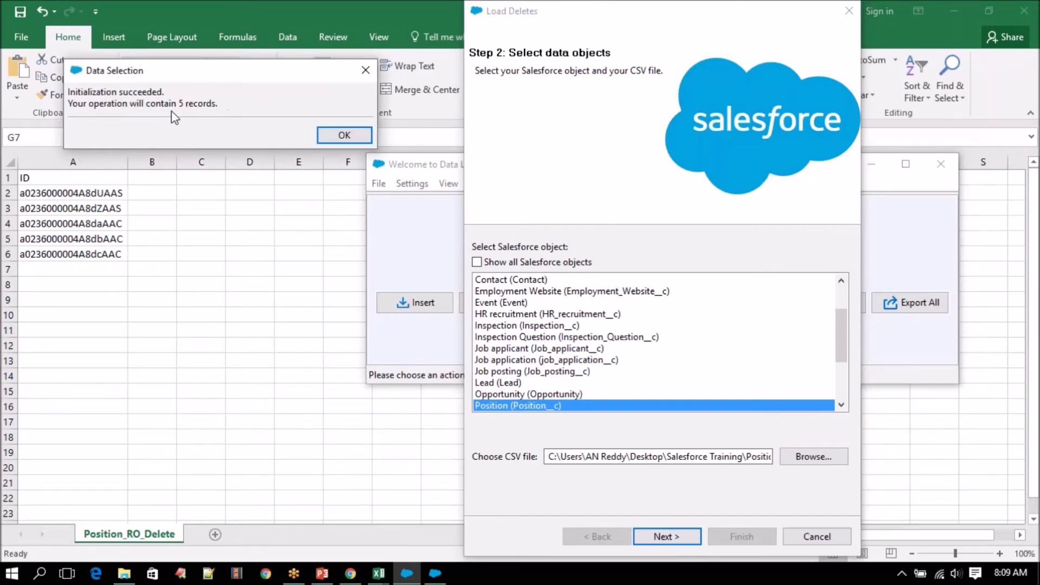
click(342, 133)
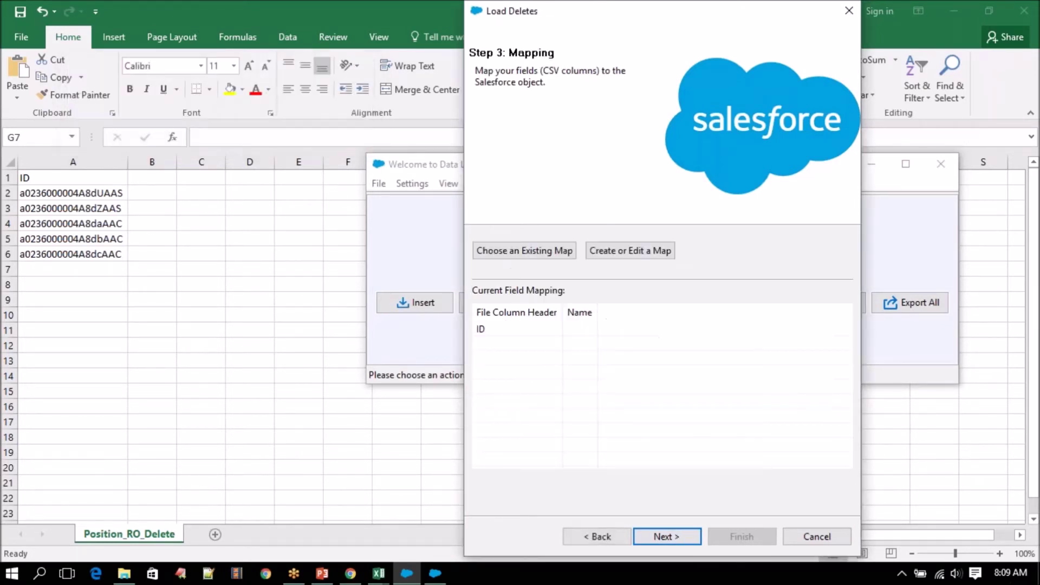
- Create a field map that auto-matches the file's ID column to the Salesforce Id field, and proceed with it
click(656, 250)
click(244, 138)
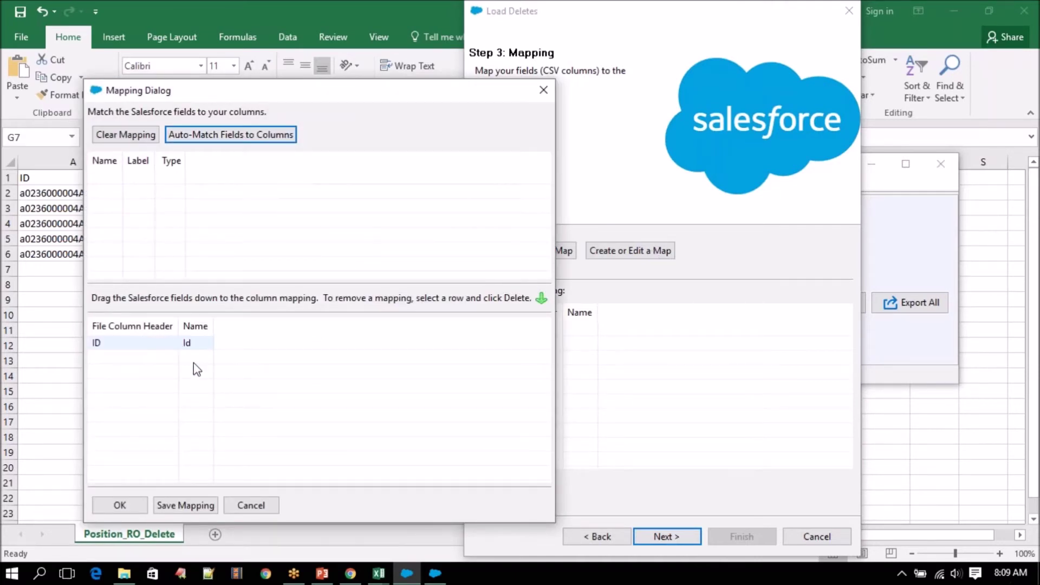
click(119, 505)
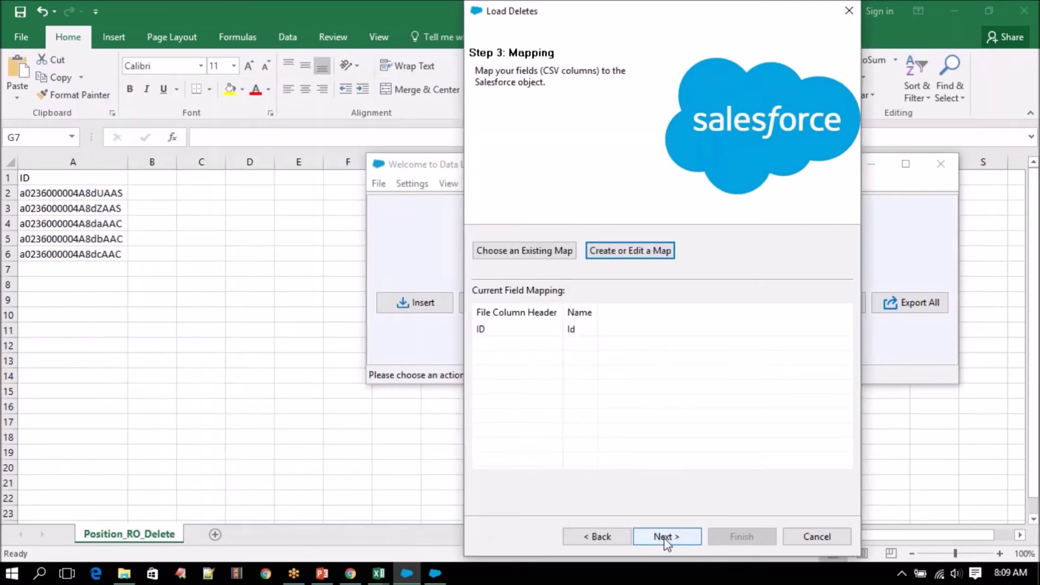
click(666, 536)
- Run the delete, accepting both warnings, close the completion message and minimize Data Loader
click(742, 538)
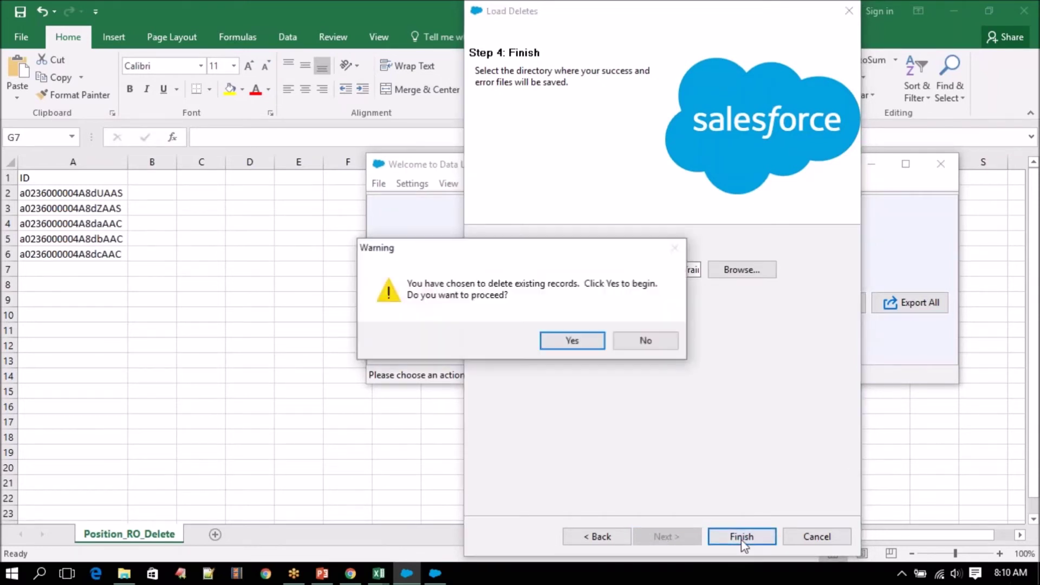
click(572, 341)
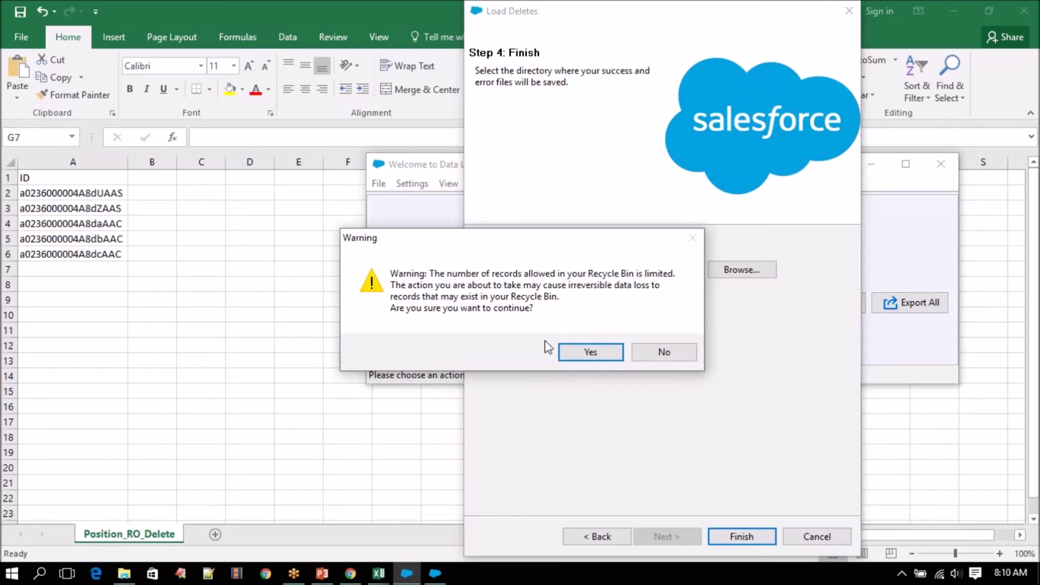
click(592, 354)
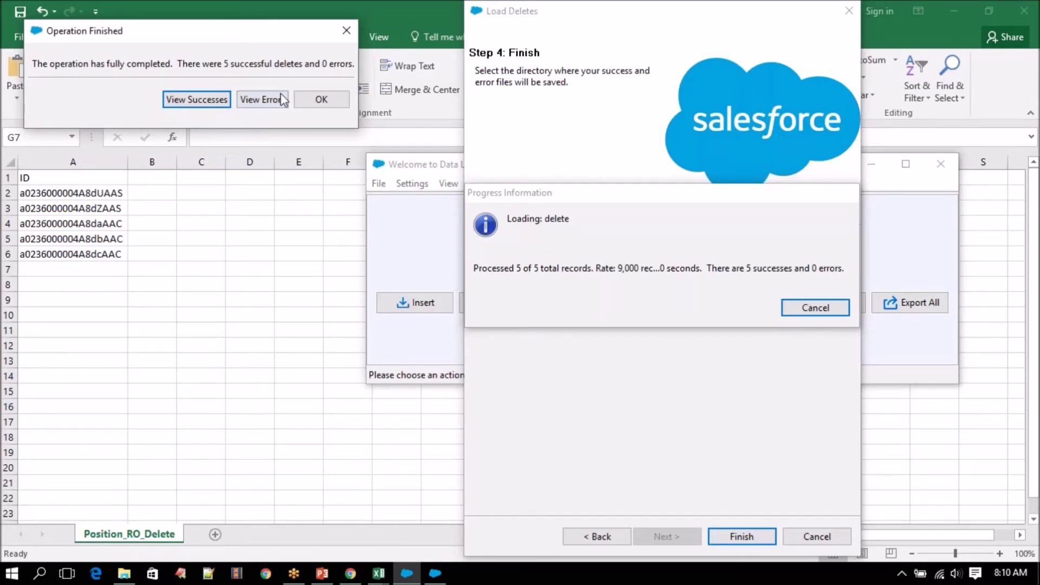
click(314, 100)
click(871, 163)
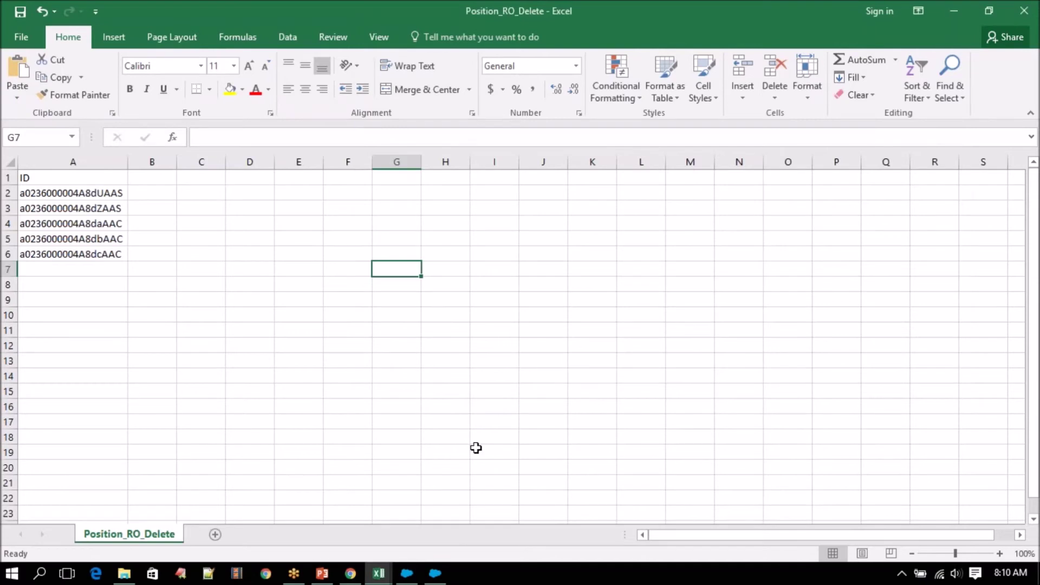
- Switch to Chrome, refresh the Positions list and open the Recycle Bin in a new tab
click(351, 573)
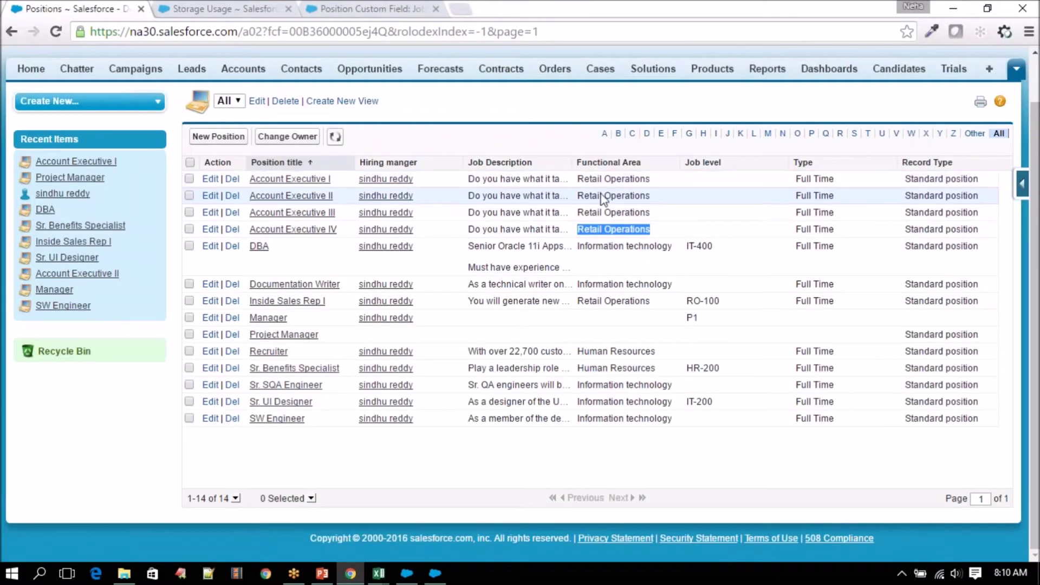
click(54, 31)
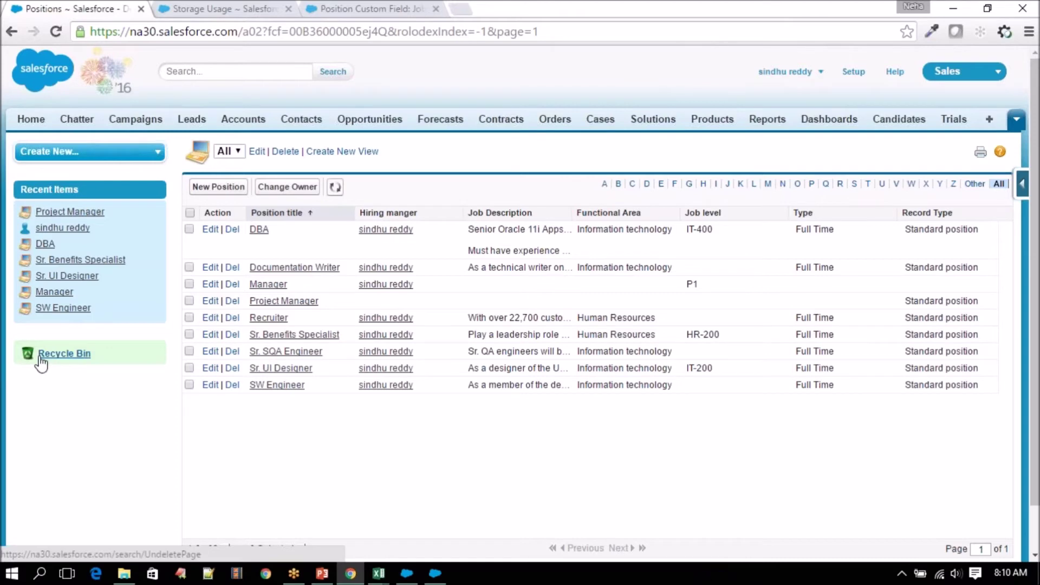
drag(91, 355, 14, 353)
click(79, 396)
right_click(50, 353)
click(92, 364)
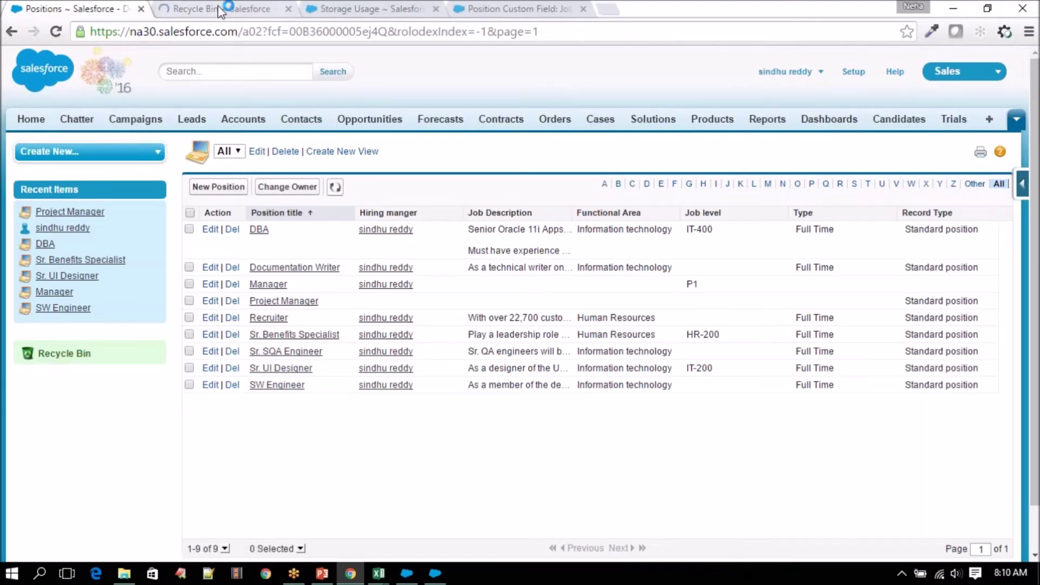
click(220, 10)
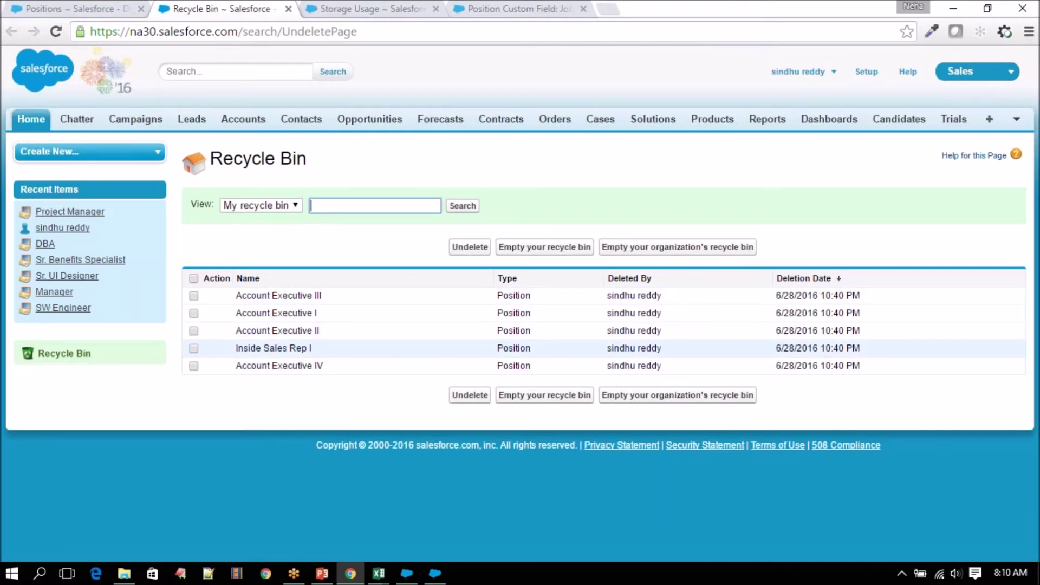
- Undelete the Account Executive III position from the Recycle Bin and refresh the Positions list
click(194, 296)
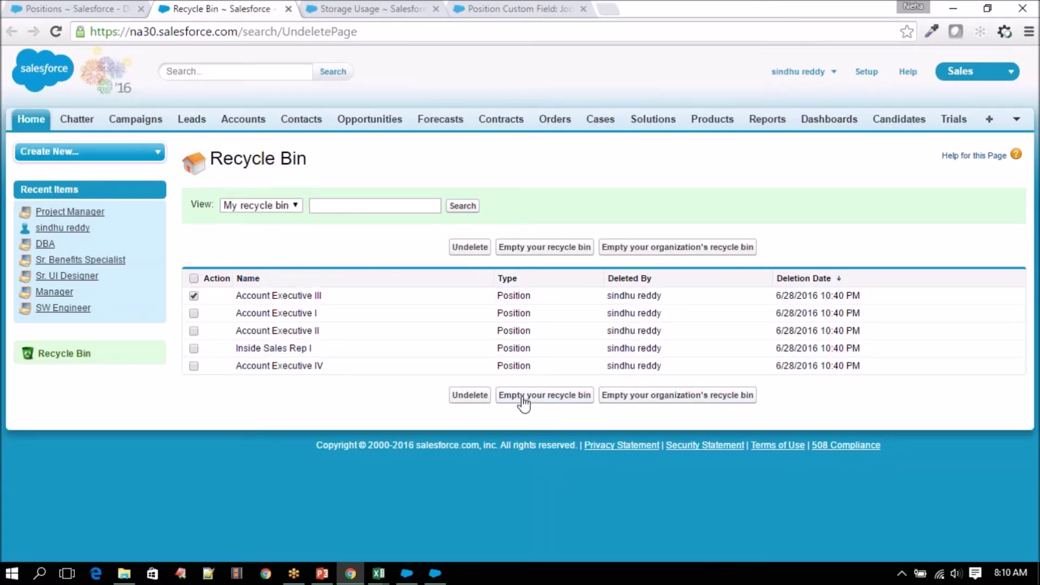
click(476, 396)
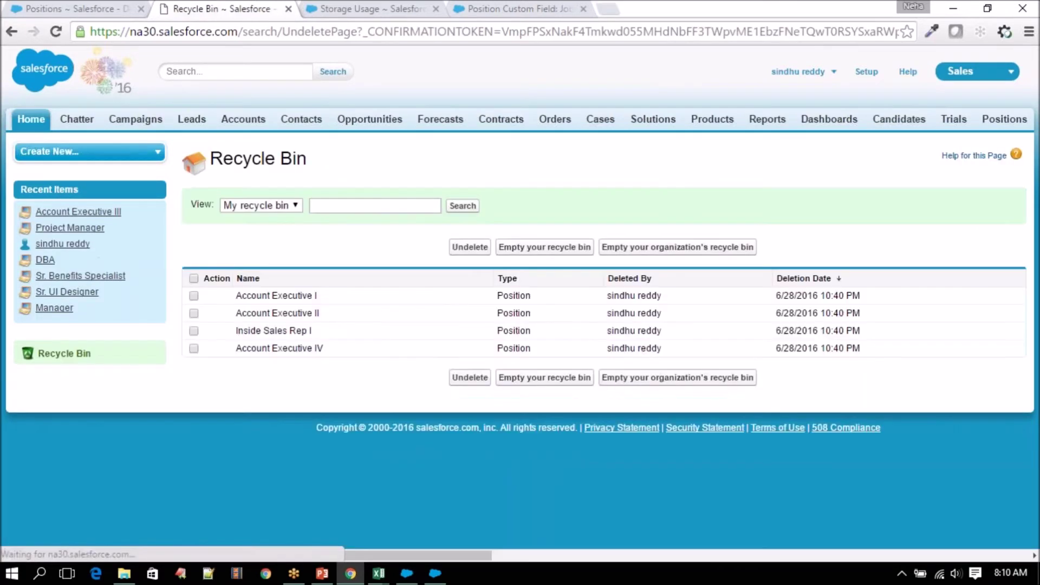
click(79, 7)
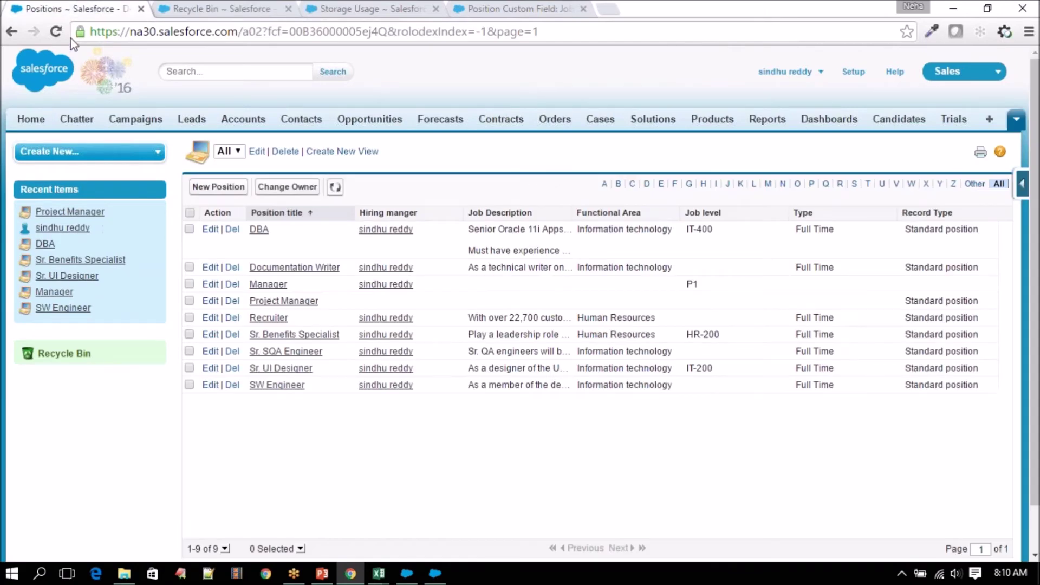
click(57, 30)
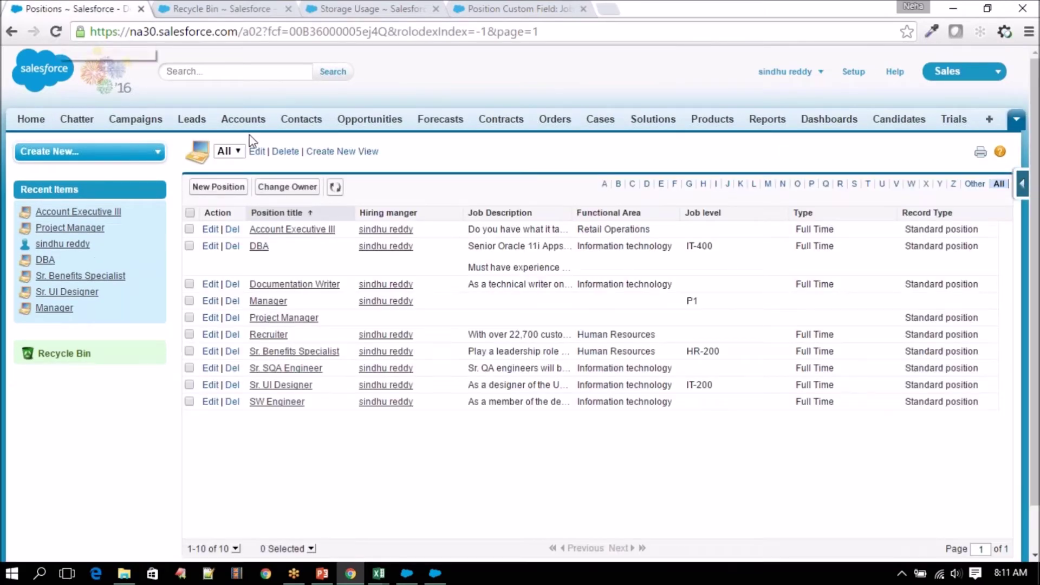
- Open the restored Account Executive III position and examine its detail, compensation, languages and description sections
click(292, 229)
scroll(293, 229, down, 2)
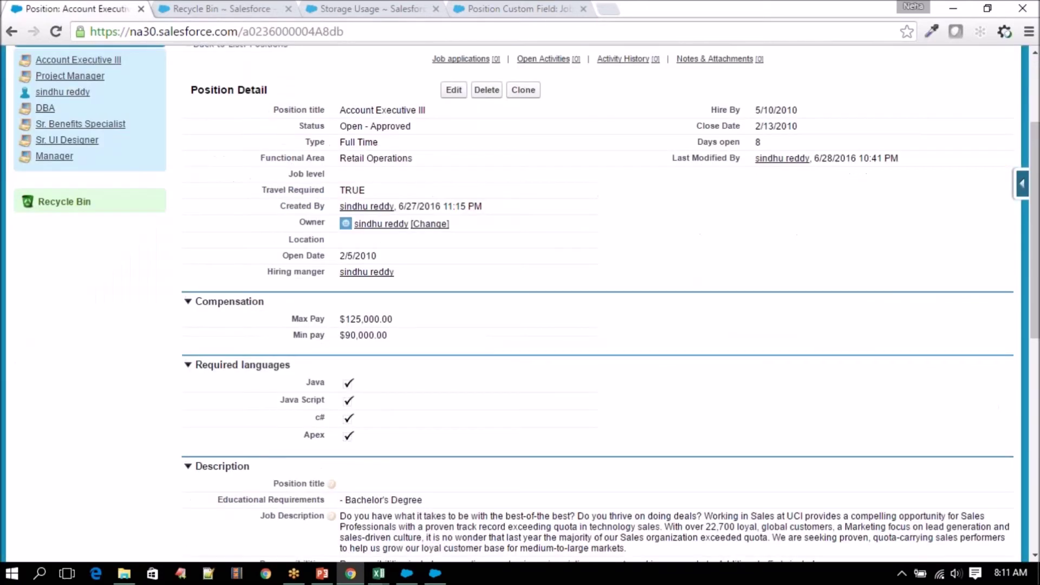
scroll(364, 210, down, 7)
scroll(363, 211, up, 10)
scroll(360, 211, down, 8)
scroll(353, 211, up, 4)
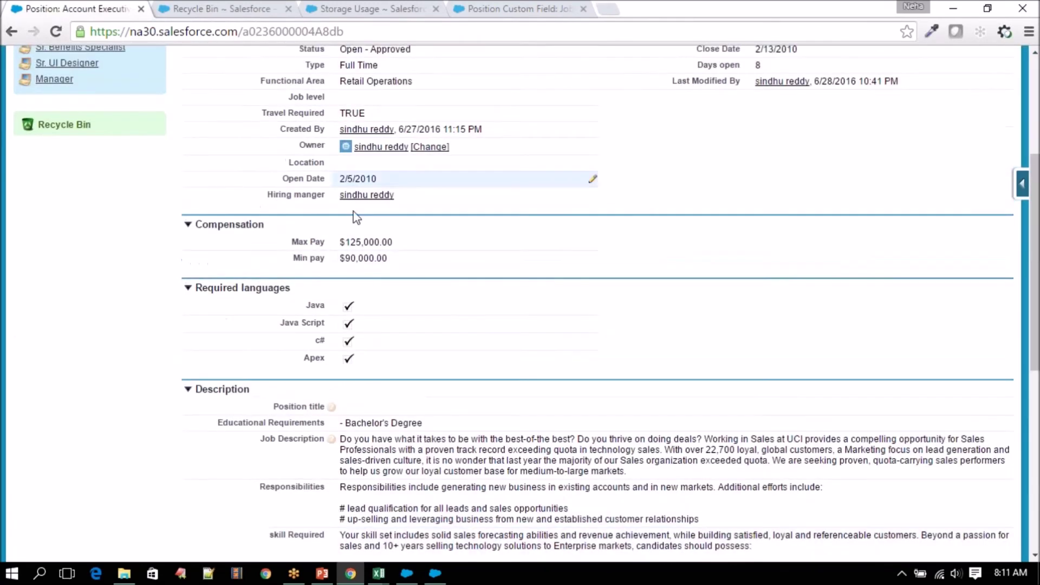
scroll(355, 218, up, 4)
- Review the positions still held in the Recycle Bin
click(246, 10)
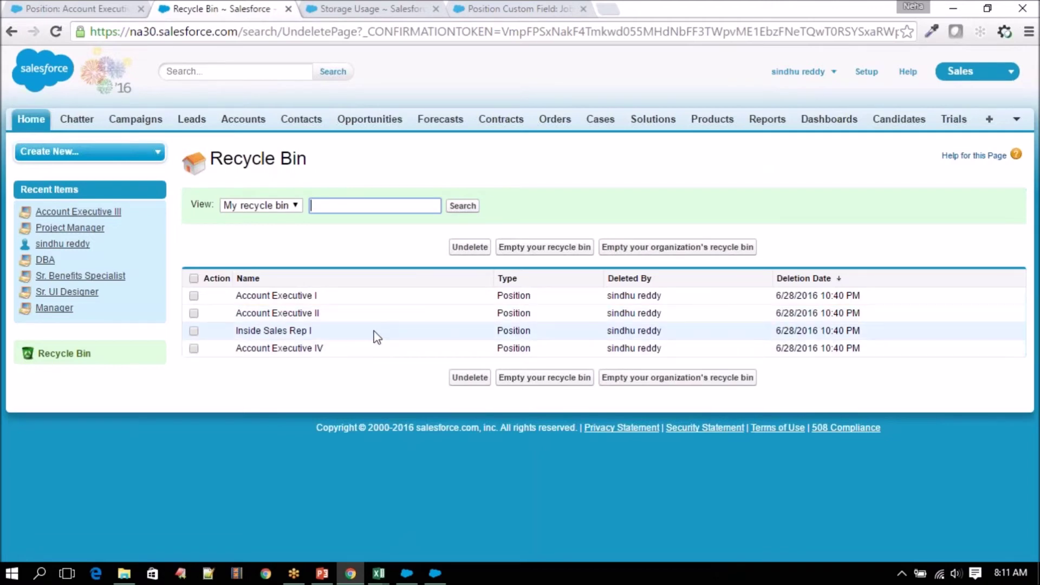
drag(332, 350, 234, 305)
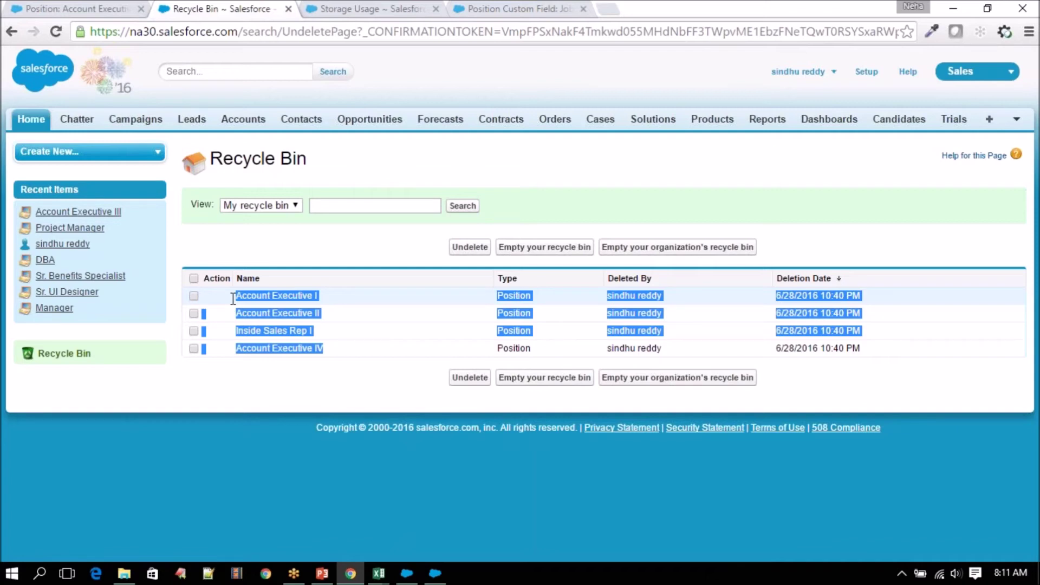
click(233, 299)
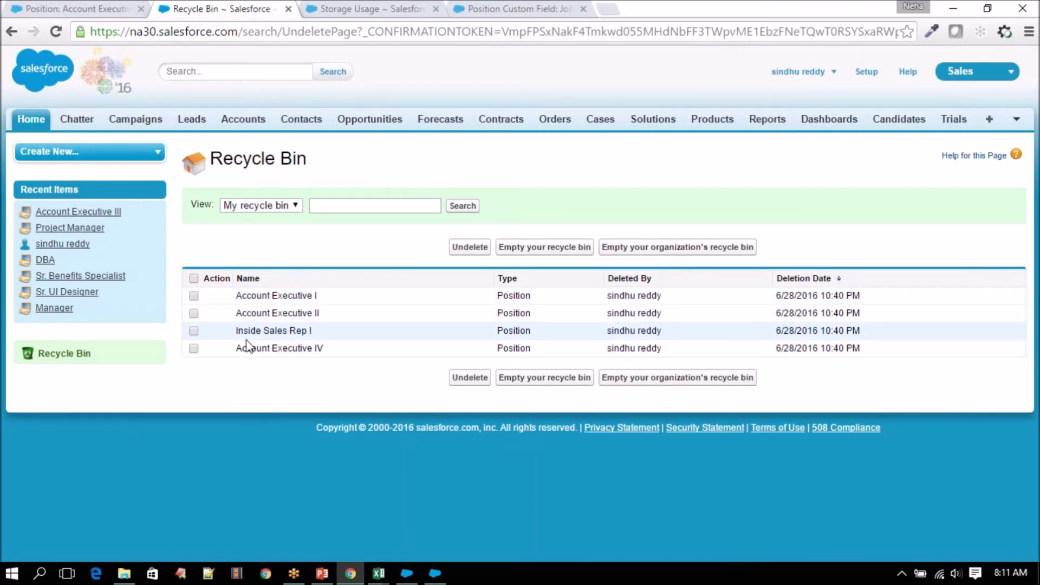
- Return to the Account Executive III record and check its title and Last Modified By time
click(62, 8)
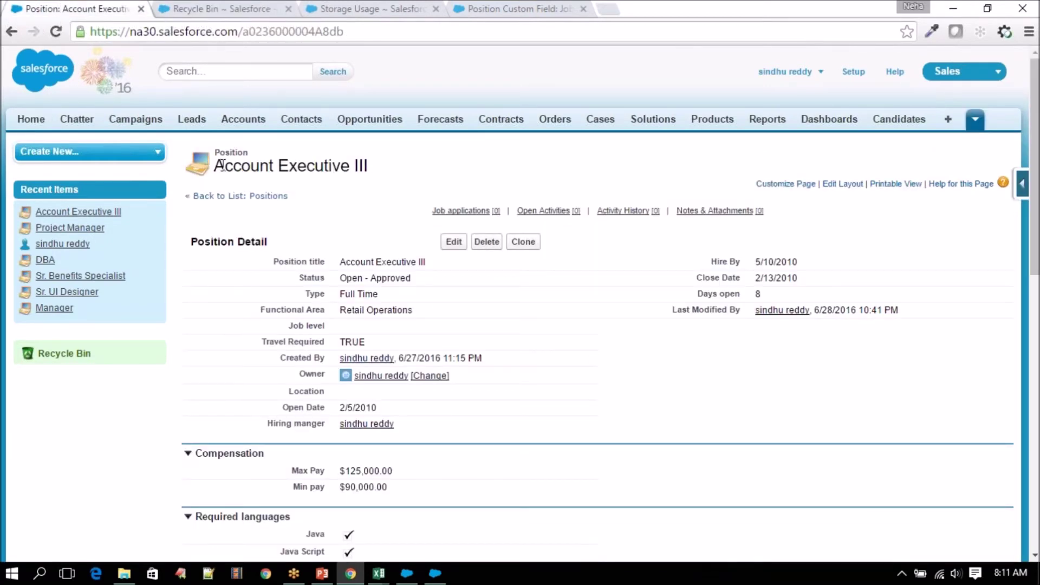
drag(215, 165, 350, 166)
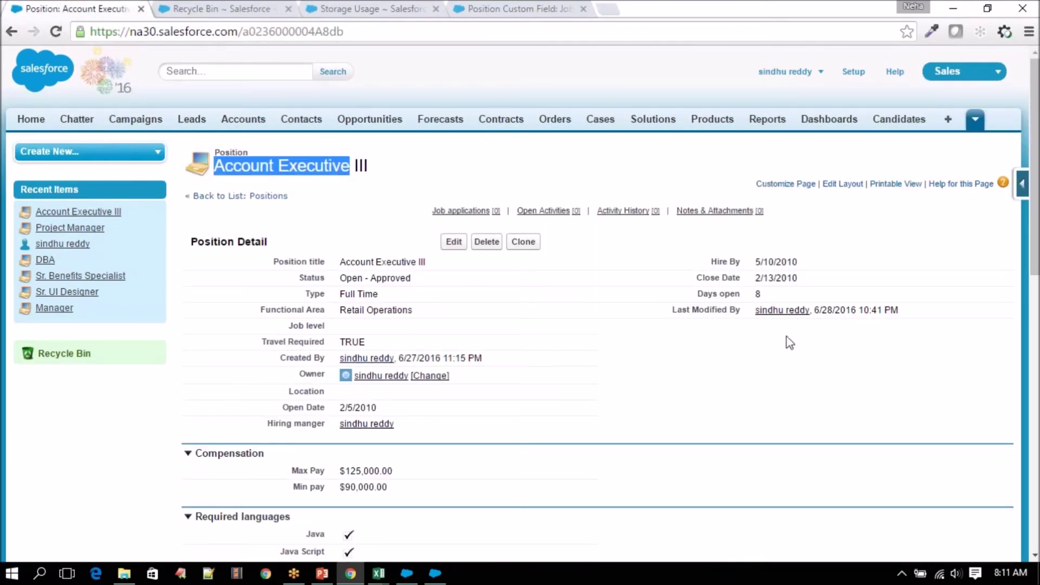
drag(856, 310, 916, 310)
click(892, 341)
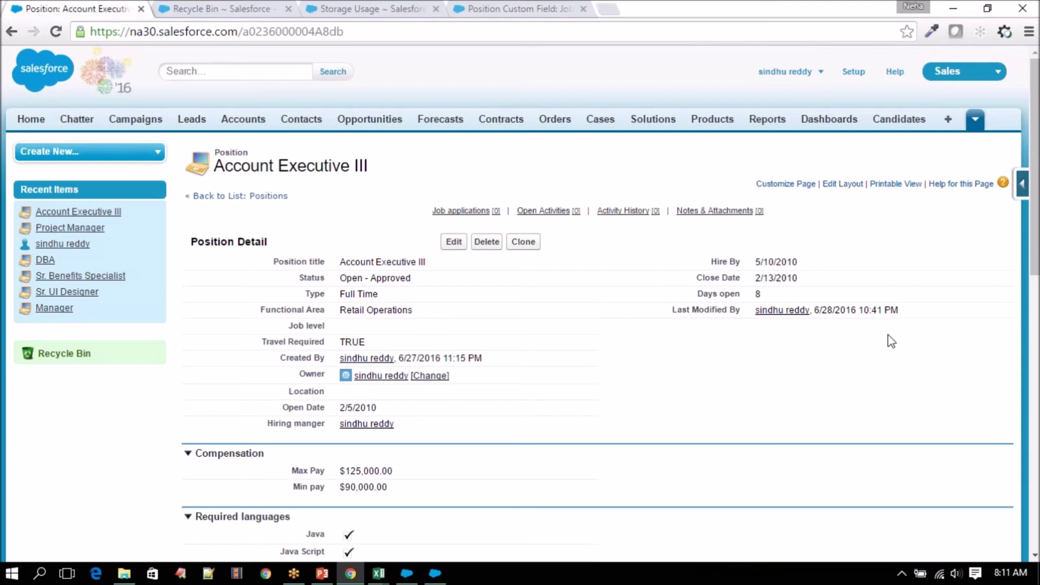
- Review the operations in both Data Loader windows and the deleted positions in the Salesforce Recycle Bin
click(407, 573)
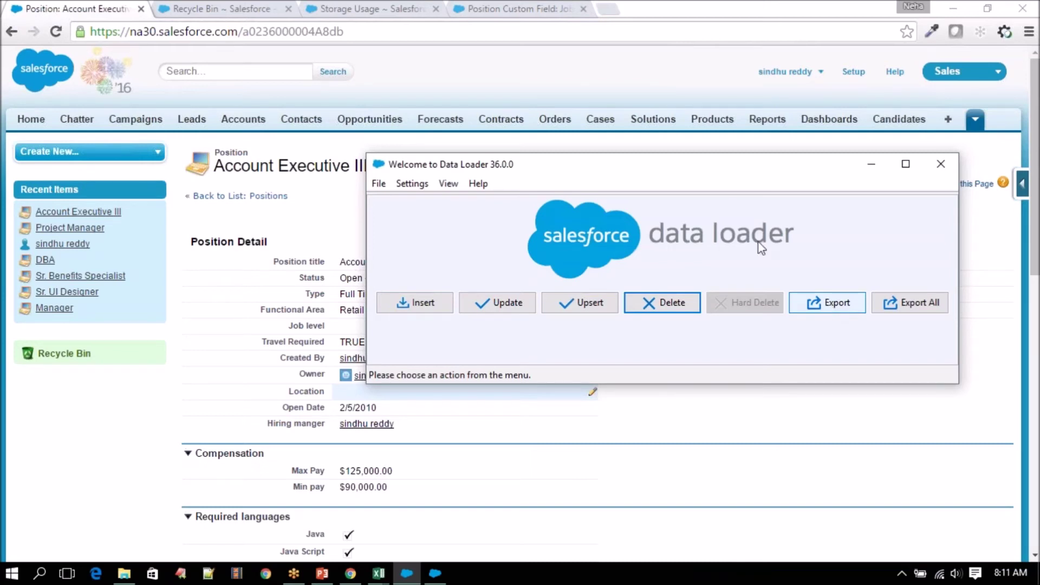
drag(649, 175, 571, 173)
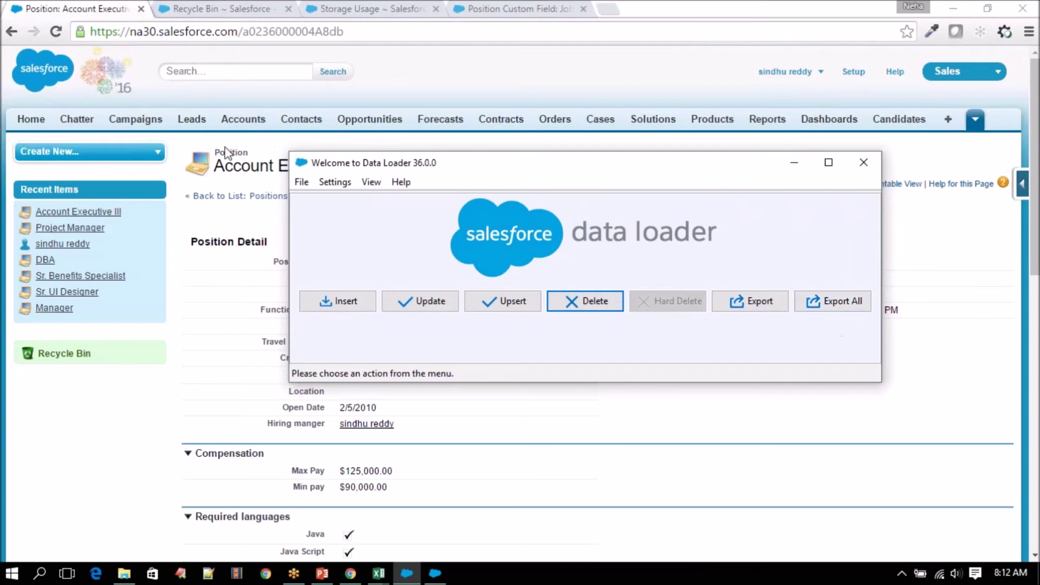
click(618, 450)
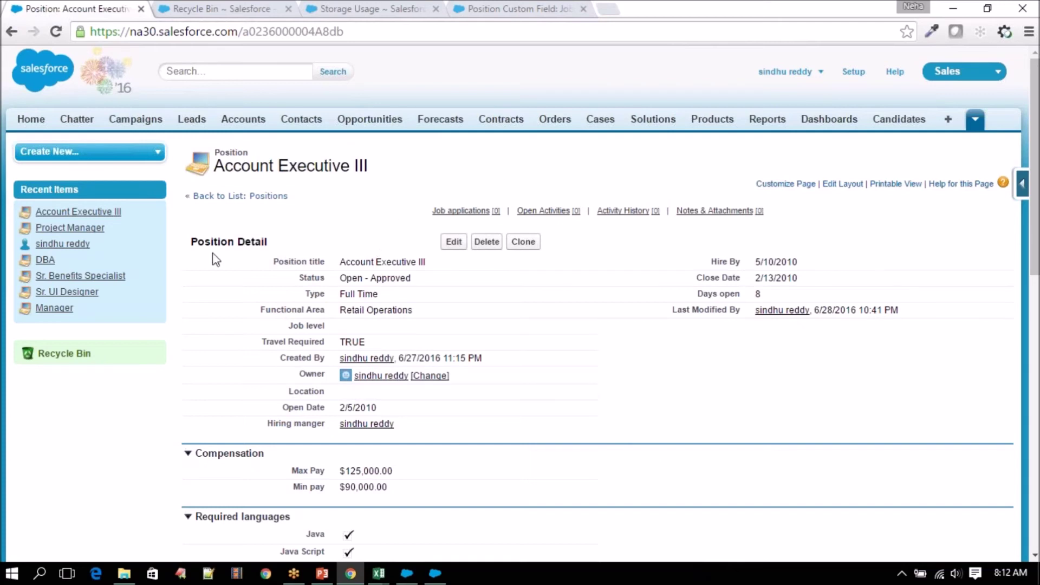
click(227, 8)
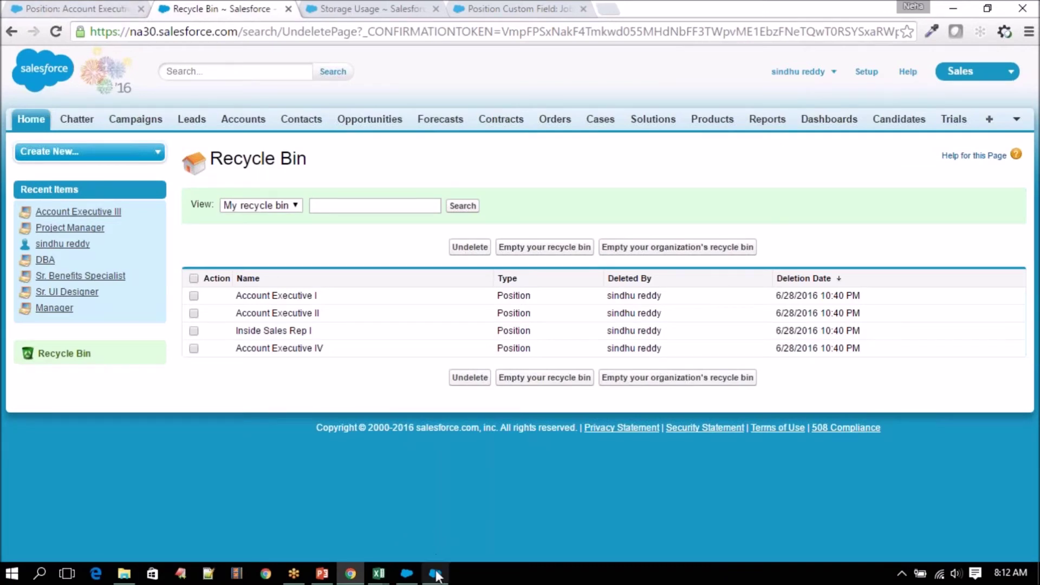
key(alt+Tab)
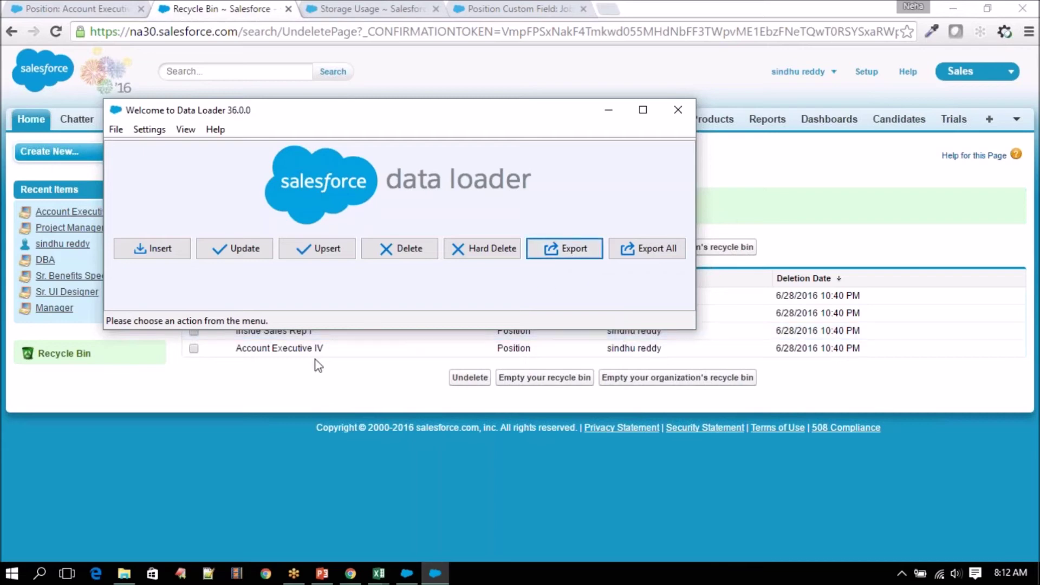
- Return to the Positions list and compare its records with the Export and Export All operations in Data Loader
click(79, 9)
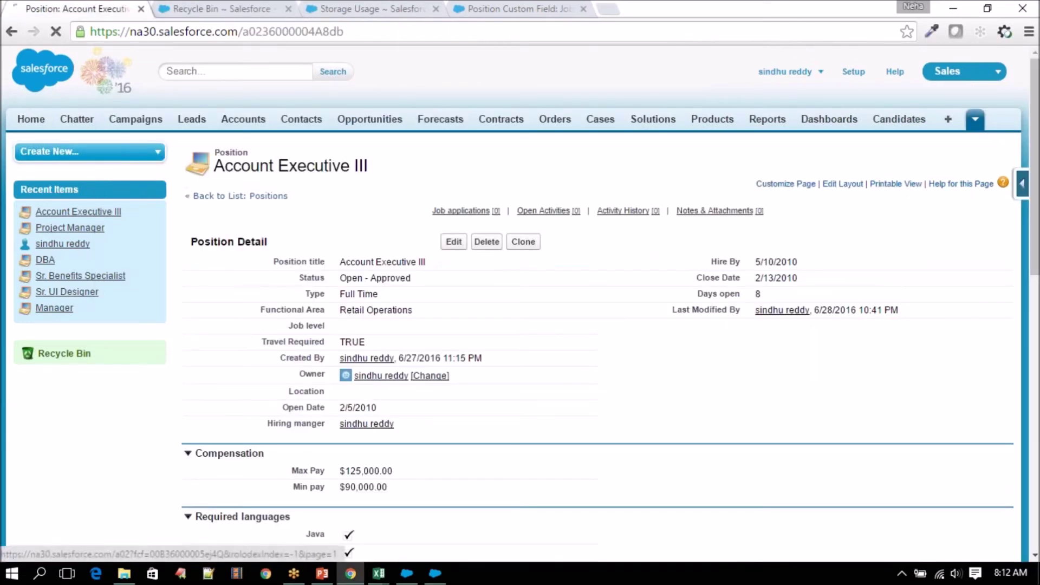
click(271, 196)
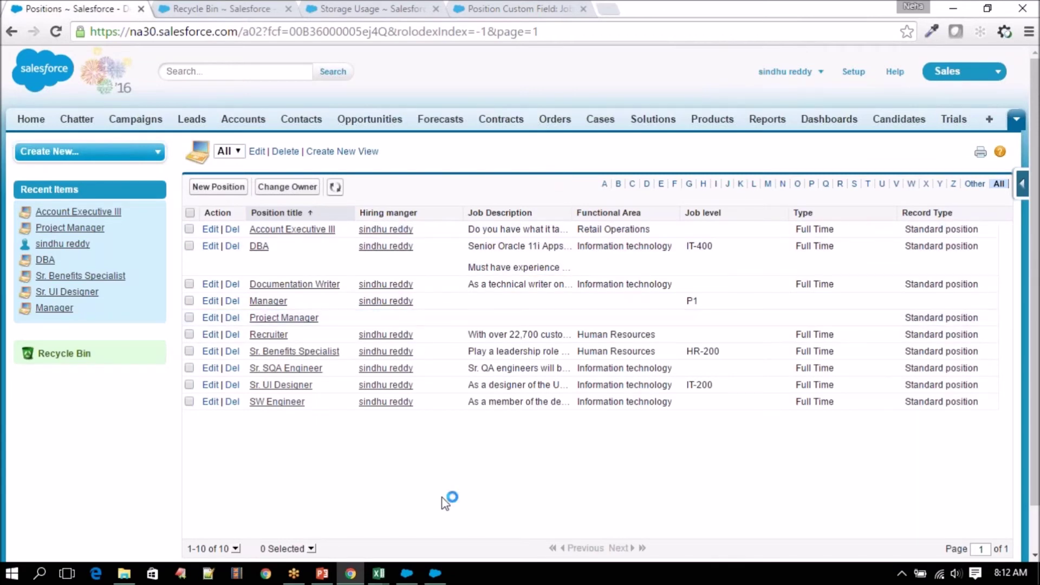
click(435, 573)
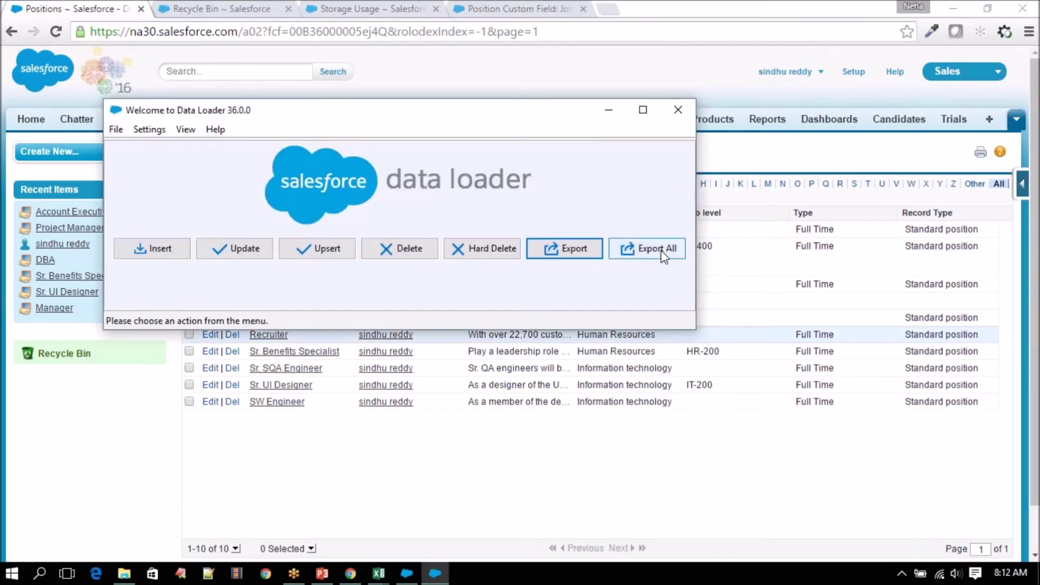
click(520, 417)
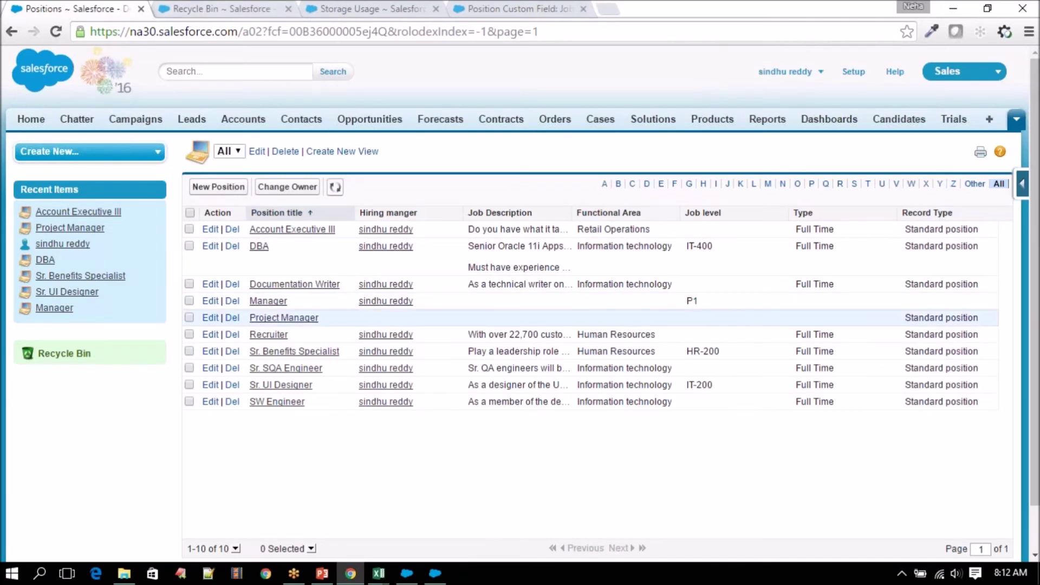
- Check the positions in the Recycle Bin against the Delete and Hard Delete operations in the two Data Loader windows
click(220, 8)
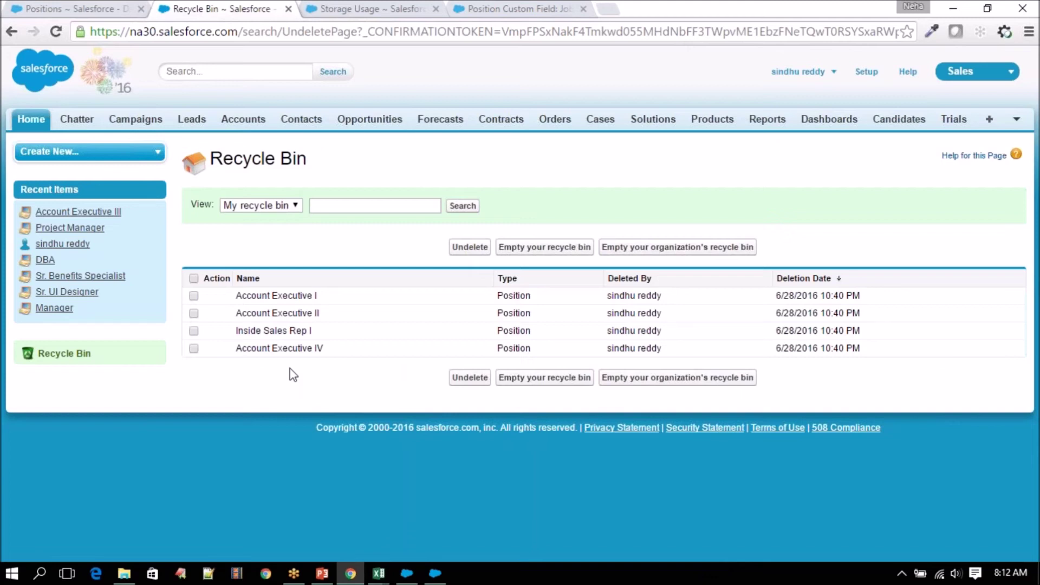
click(436, 573)
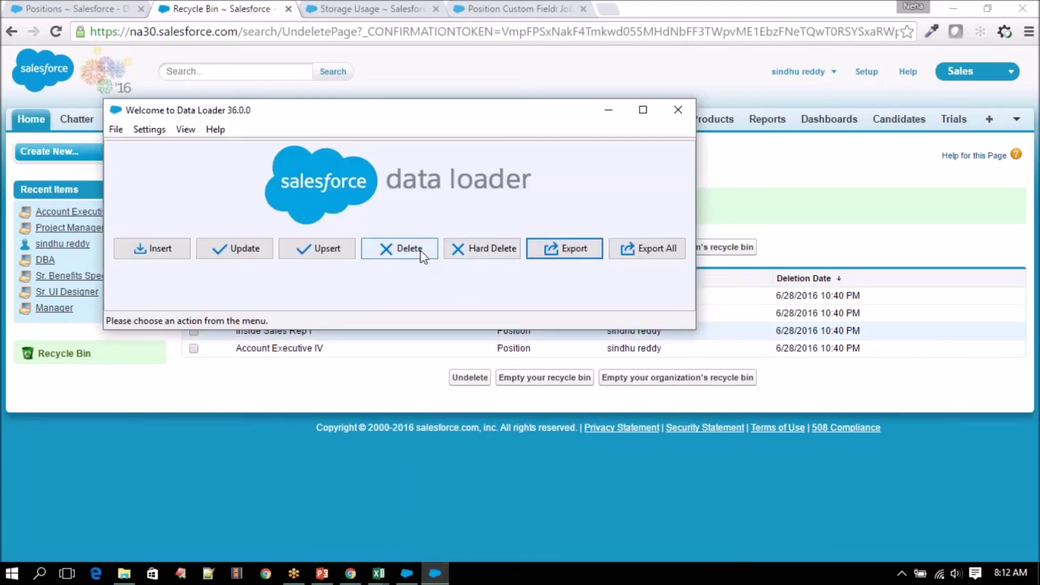
click(323, 373)
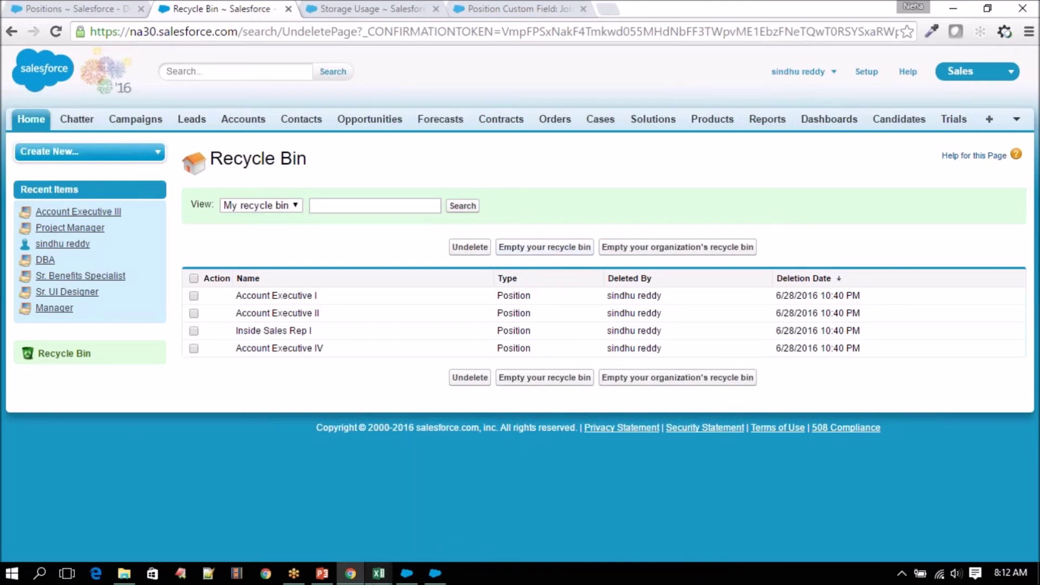
click(407, 574)
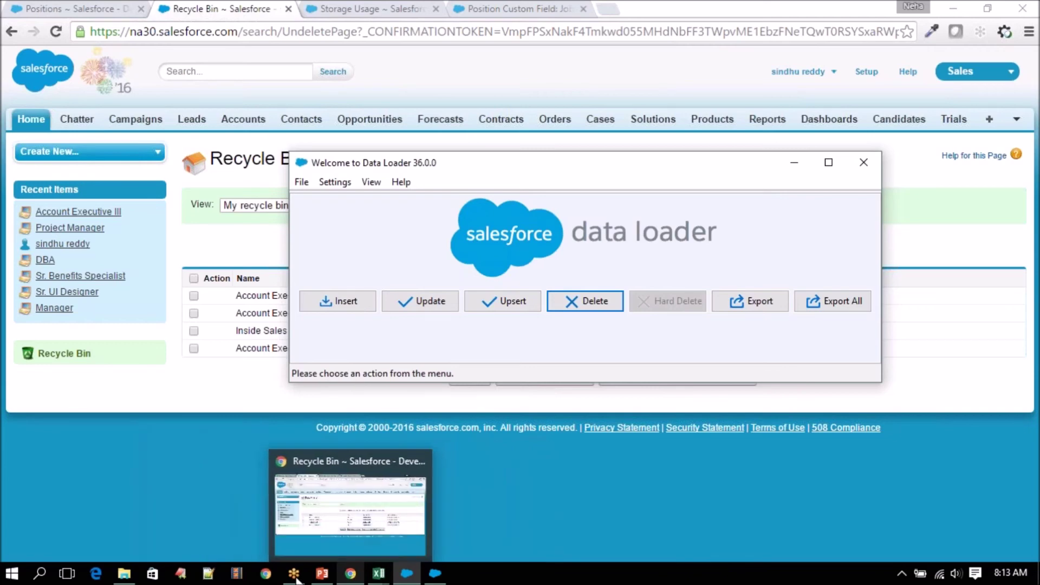
- Switch to File Explorer and open the inner RecruitingApp-9_0 folder within Salesforce Training
click(124, 573)
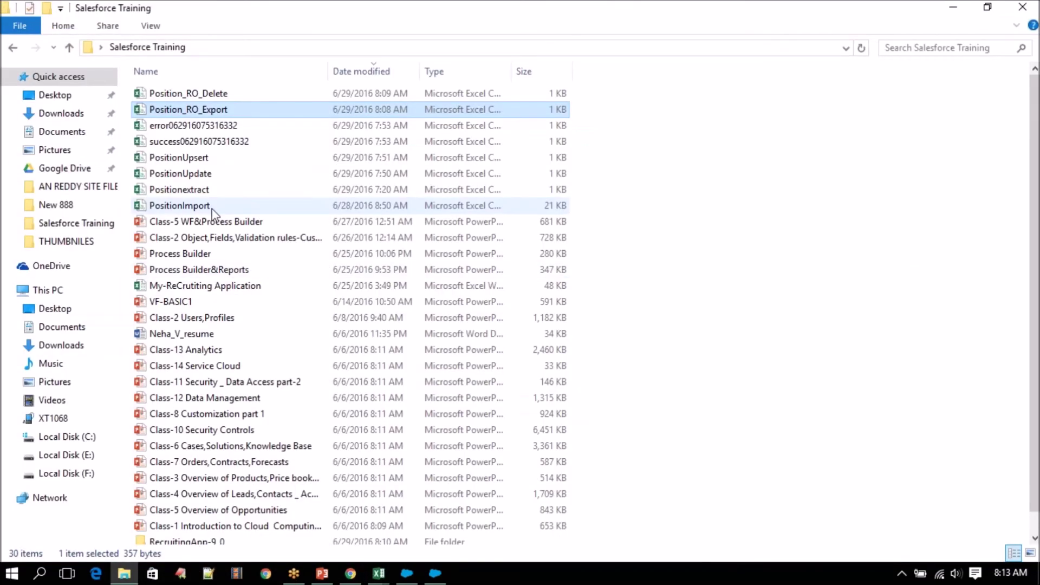
click(184, 539)
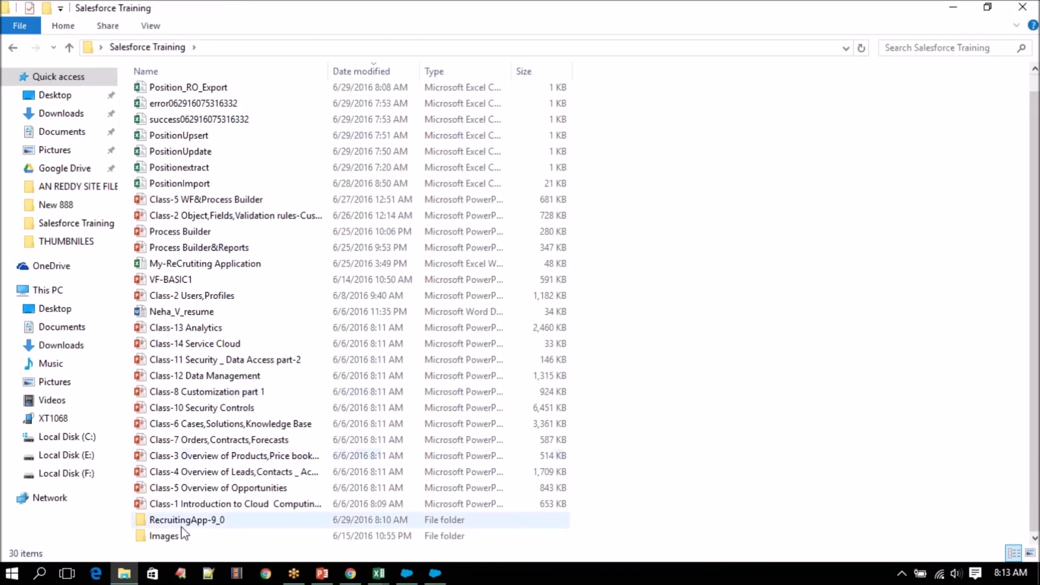
double_click(183, 525)
double_click(206, 95)
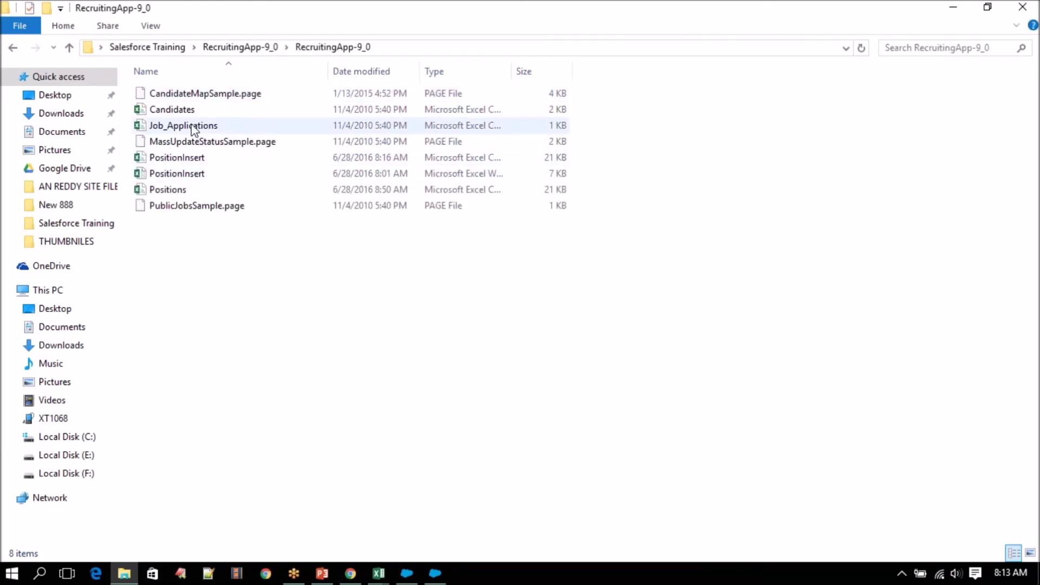
- Examine the Candidates and Job_Applications CSV files alongside the position import files in the RecruitingApp-9_0 folder
click(194, 128)
click(191, 111)
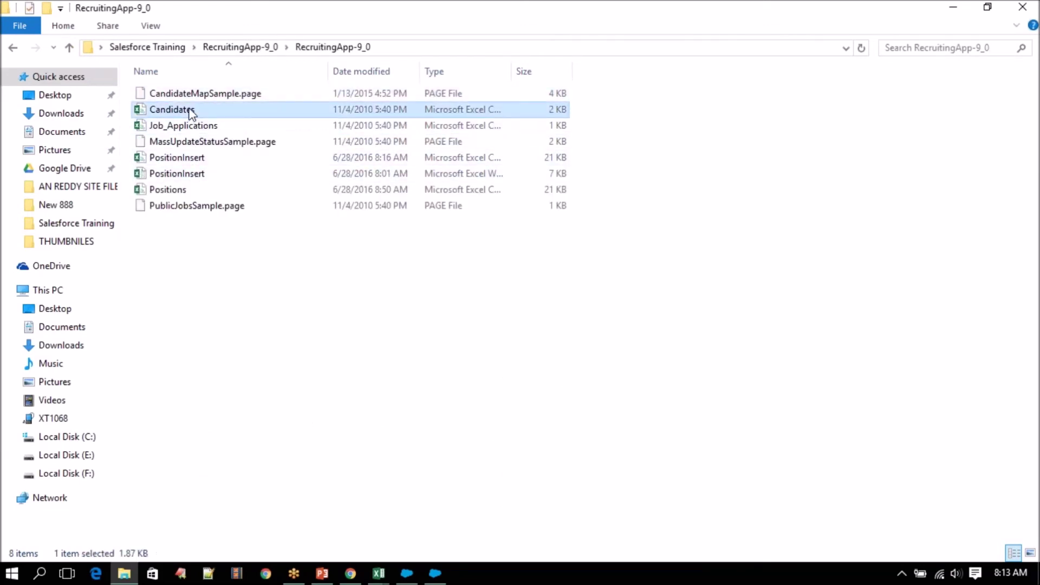
click(188, 127)
click(193, 111)
click(192, 127)
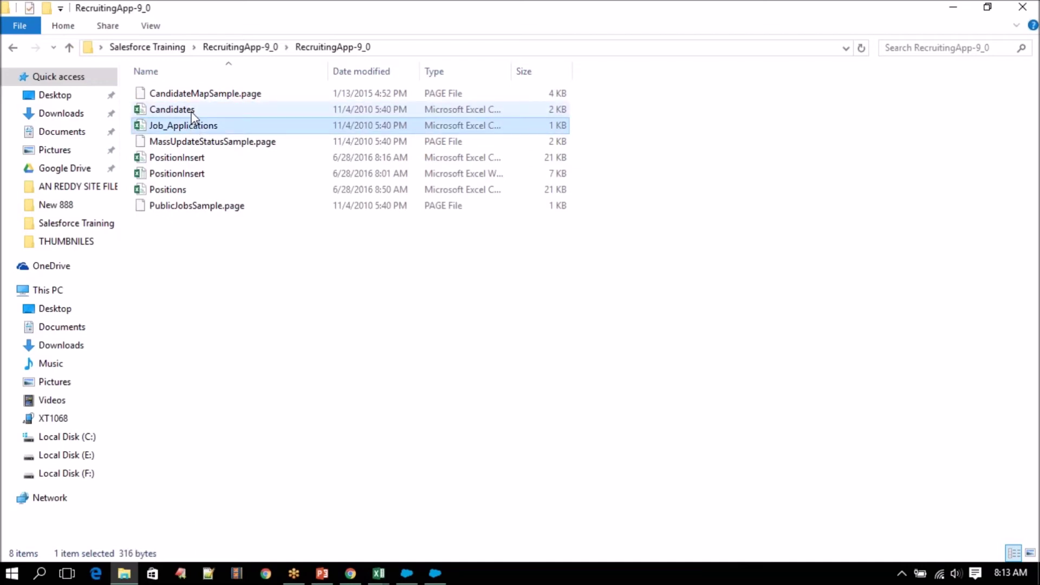
click(193, 114)
click(199, 128)
click(196, 114)
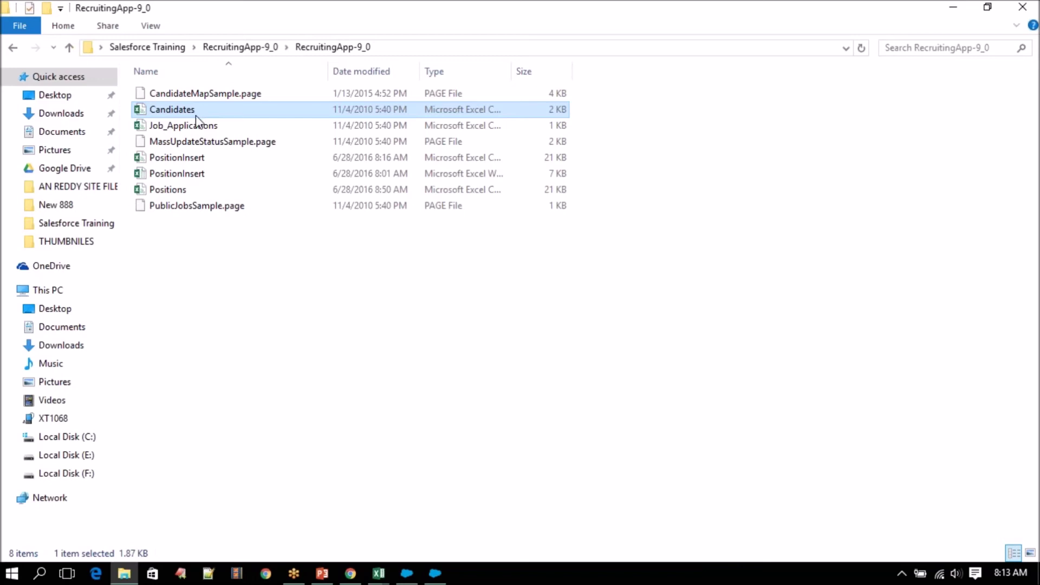
click(196, 120)
click(197, 115)
click(195, 122)
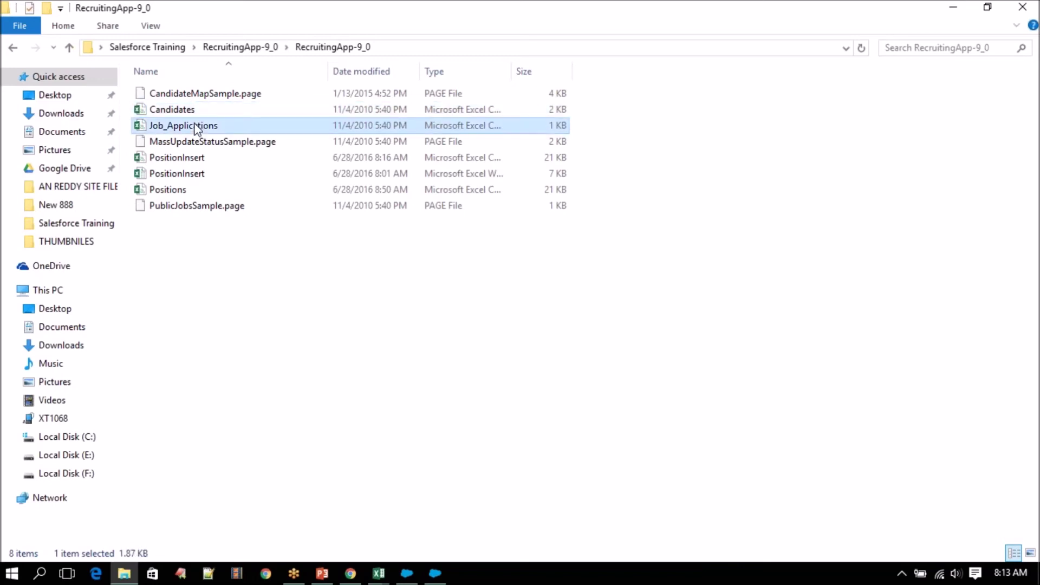
click(194, 113)
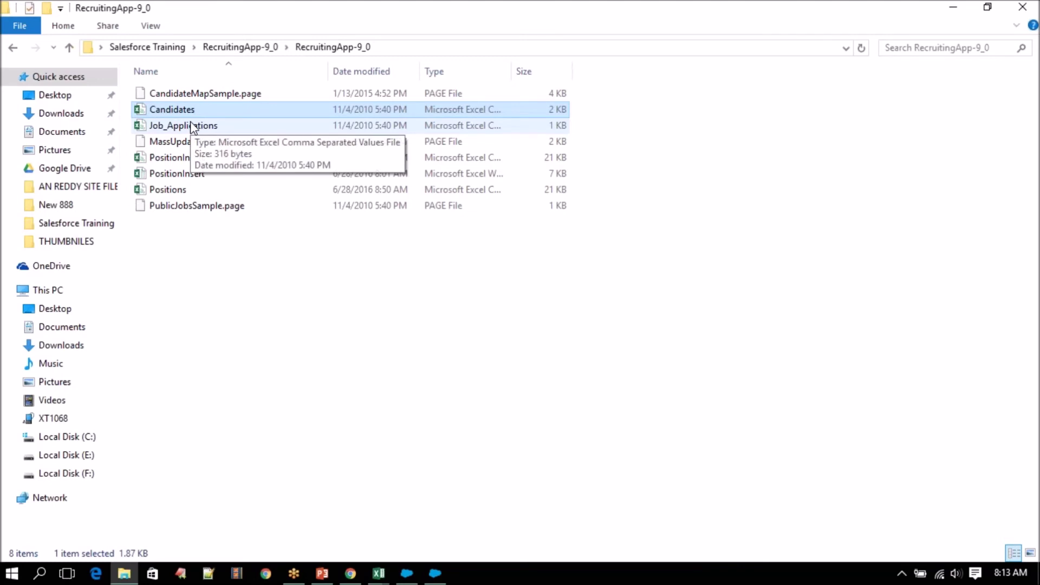
click(180, 175)
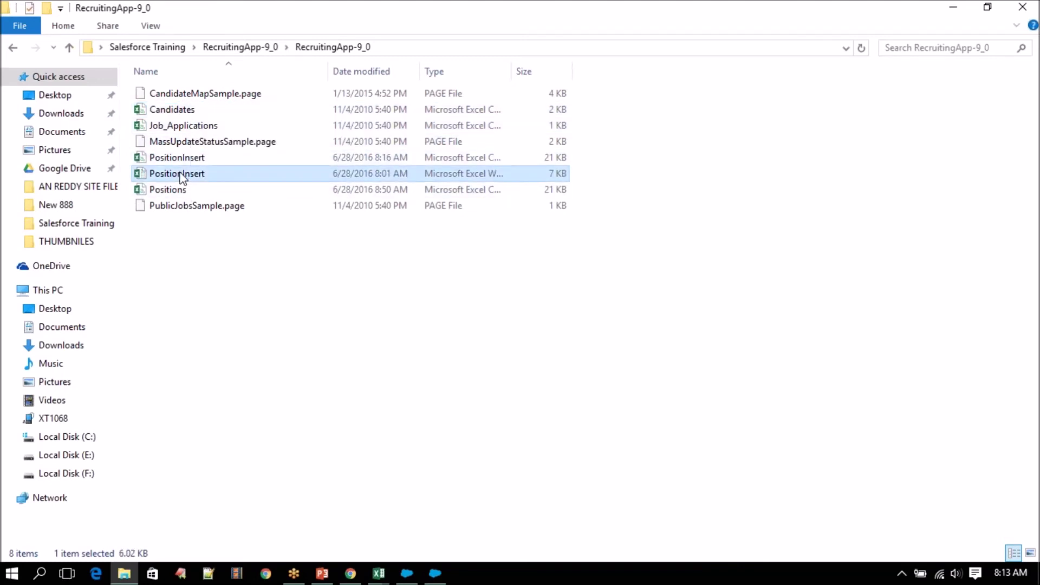
click(194, 127)
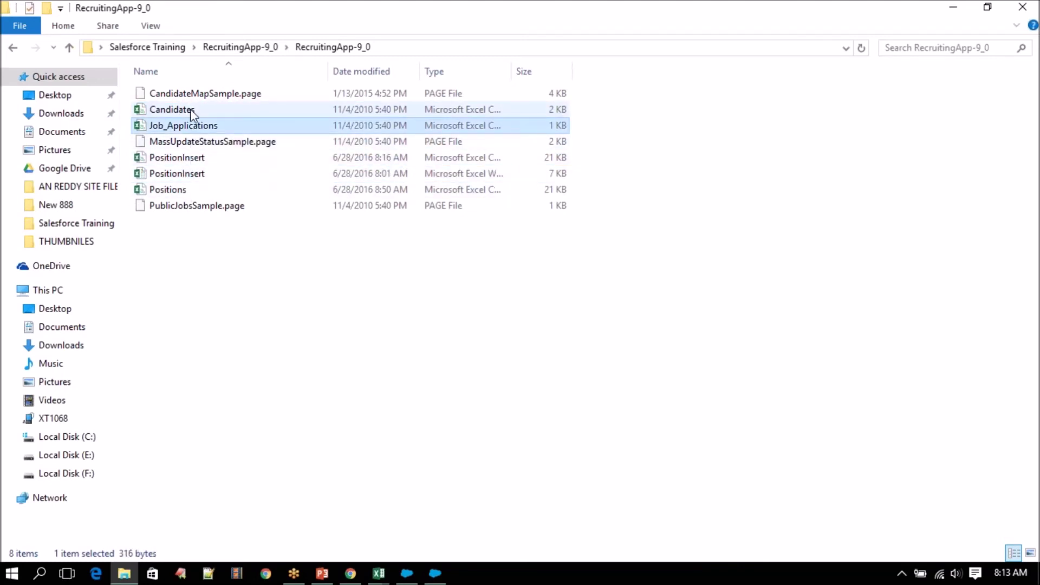
click(190, 109)
click(158, 126)
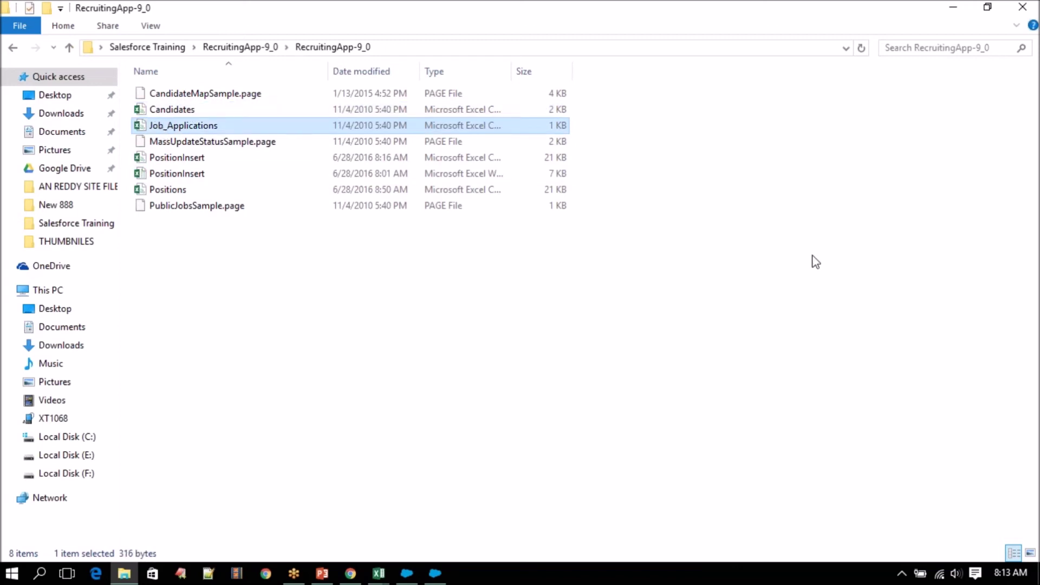
- Close File Explorer and the front Data Loader window, and switch to the Class-12 Data Management presentation in PowerPoint
click(1023, 7)
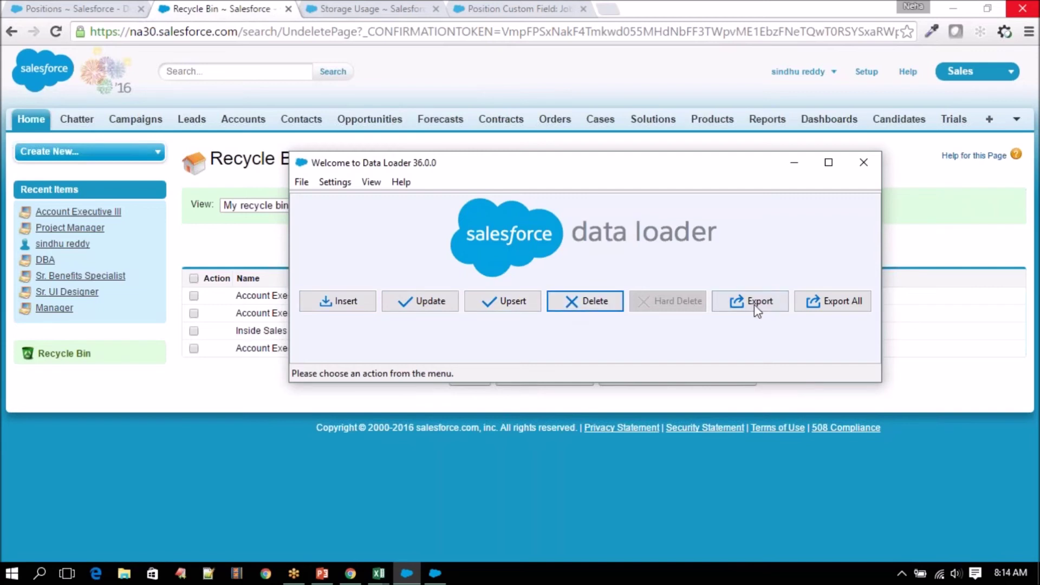
click(865, 164)
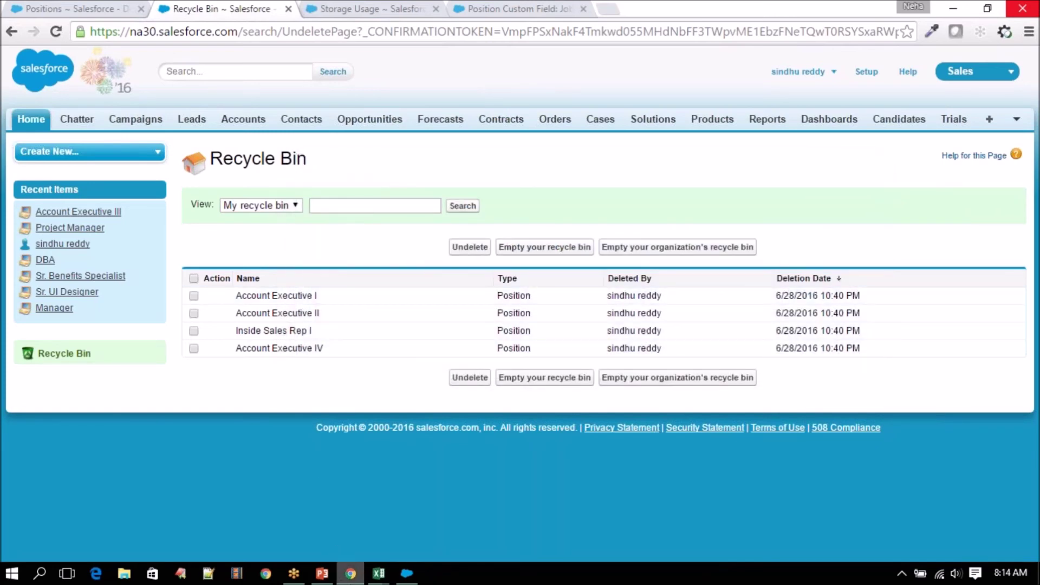
click(322, 574)
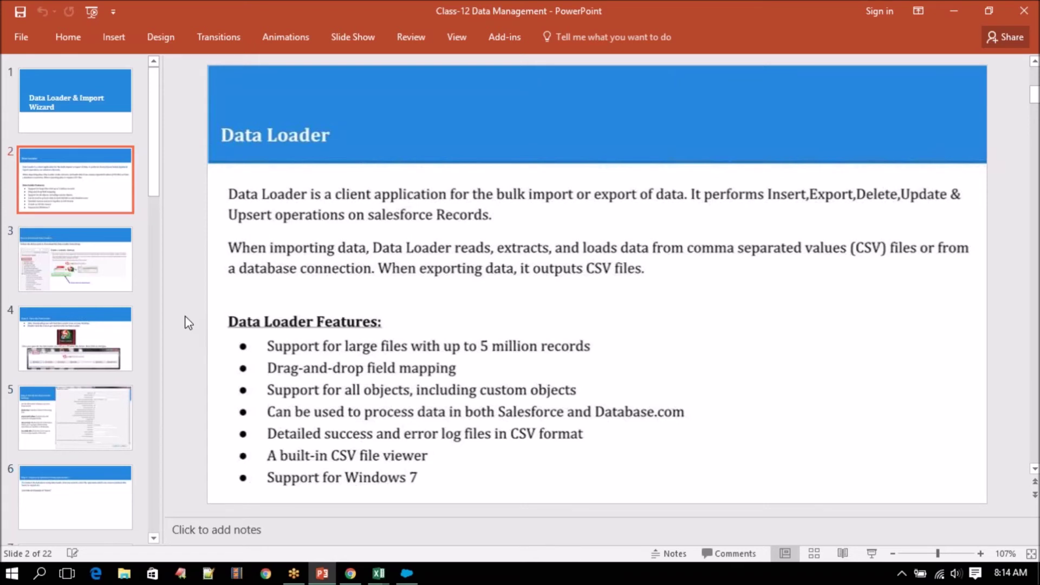